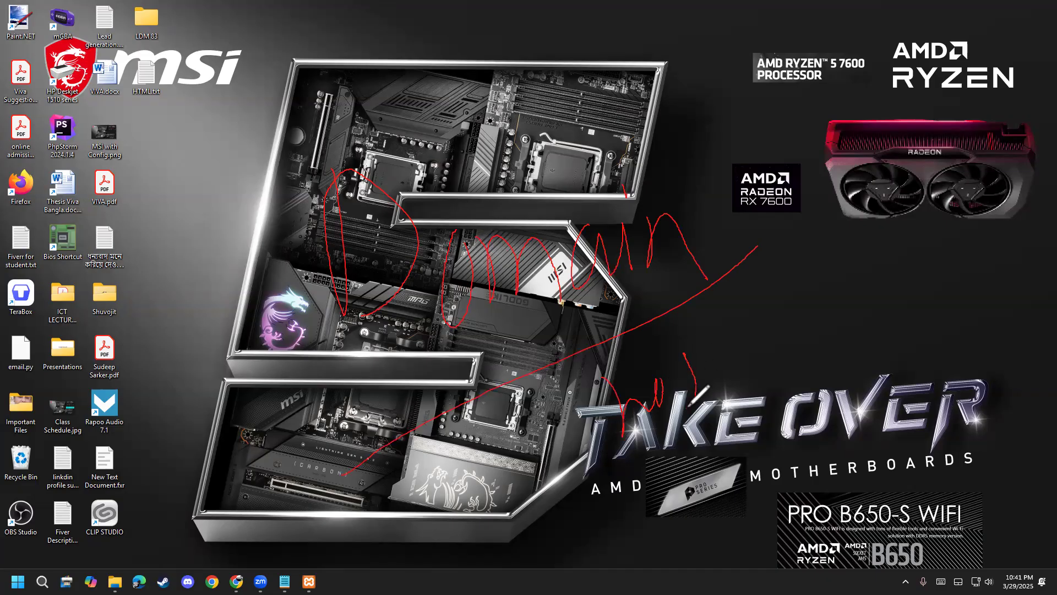
# Draw red pen annotations over the wallpaper, then clear them.
pyautogui.moveTo(732, 328); pyautogui.dragTo(737, 351)
pyautogui.click(726, 310)
pyautogui.moveTo(738, 309)
pyautogui.mouseDown()
pyautogui.moveTo(754, 340)
pyautogui.moveTo(808, 286)
pyautogui.mouseUp()
pyautogui.moveTo(562, 533); pyautogui.dragTo(765, 362)
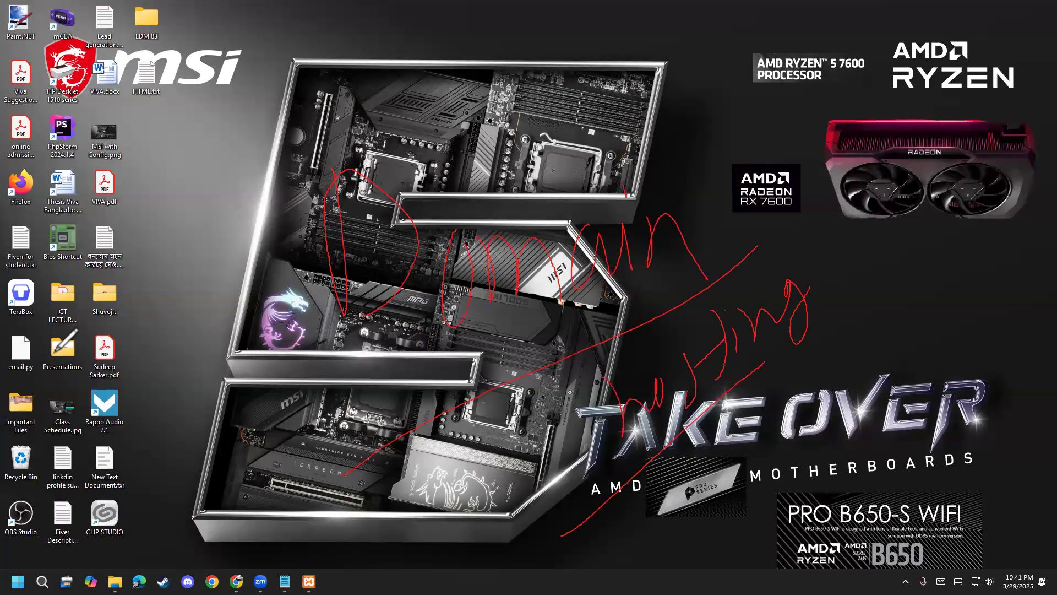
pyautogui.press('Escape')
# Close the job posting notes, restore the XAMPP Control Panel, and bring Chrome forward.
pyautogui.click(285, 581)
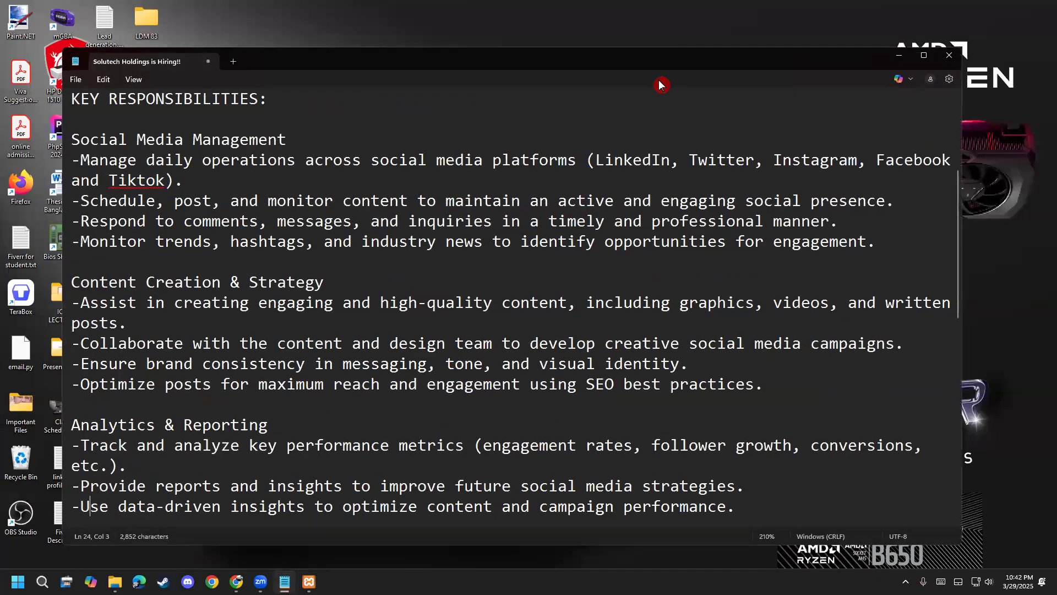
pyautogui.click(948, 55)
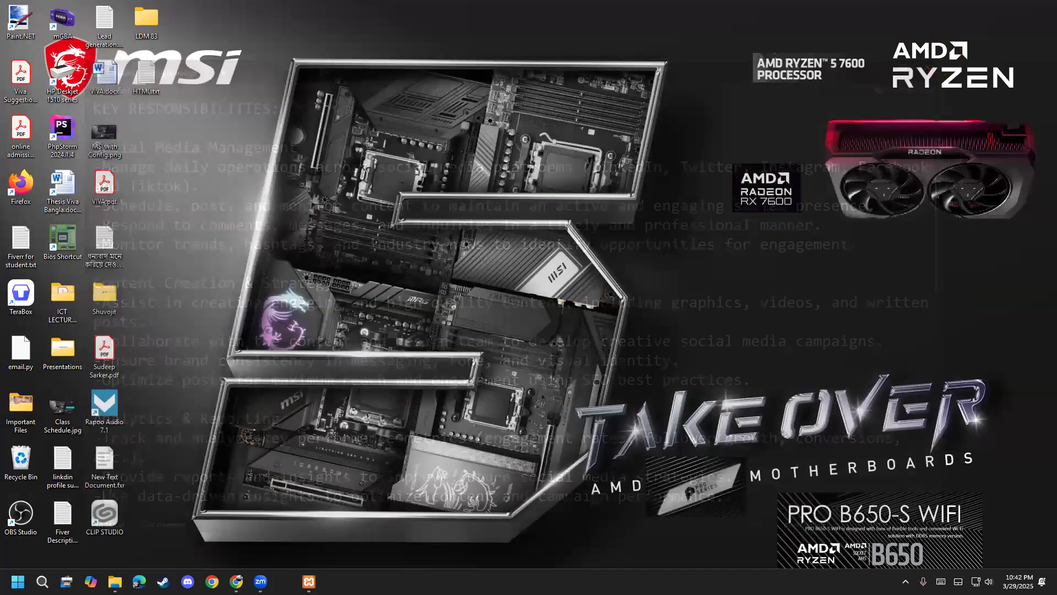
pyautogui.click(286, 582)
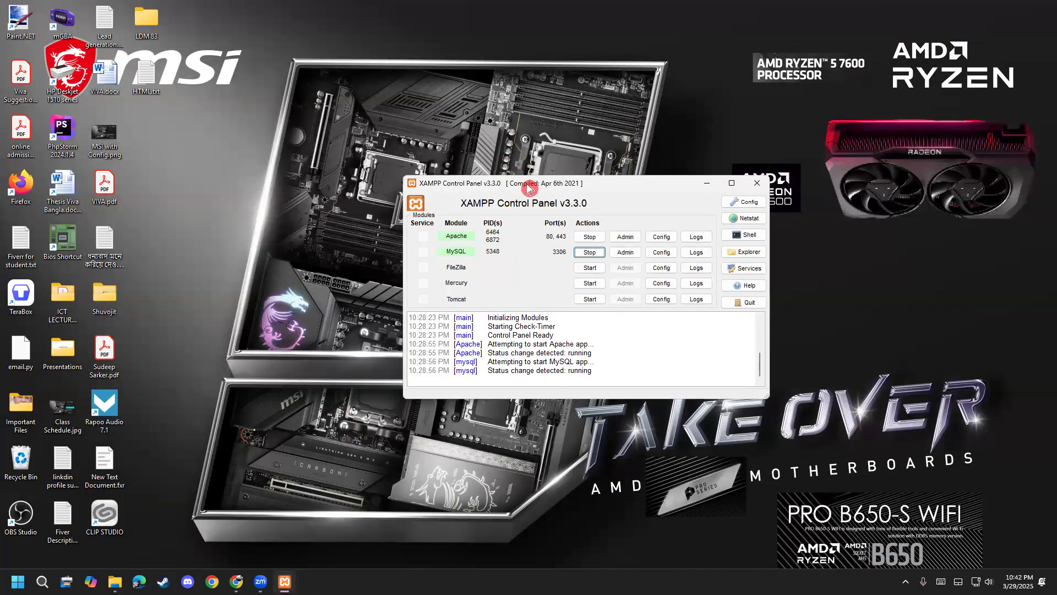
pyautogui.moveTo(523, 187); pyautogui.dragTo(491, 144)
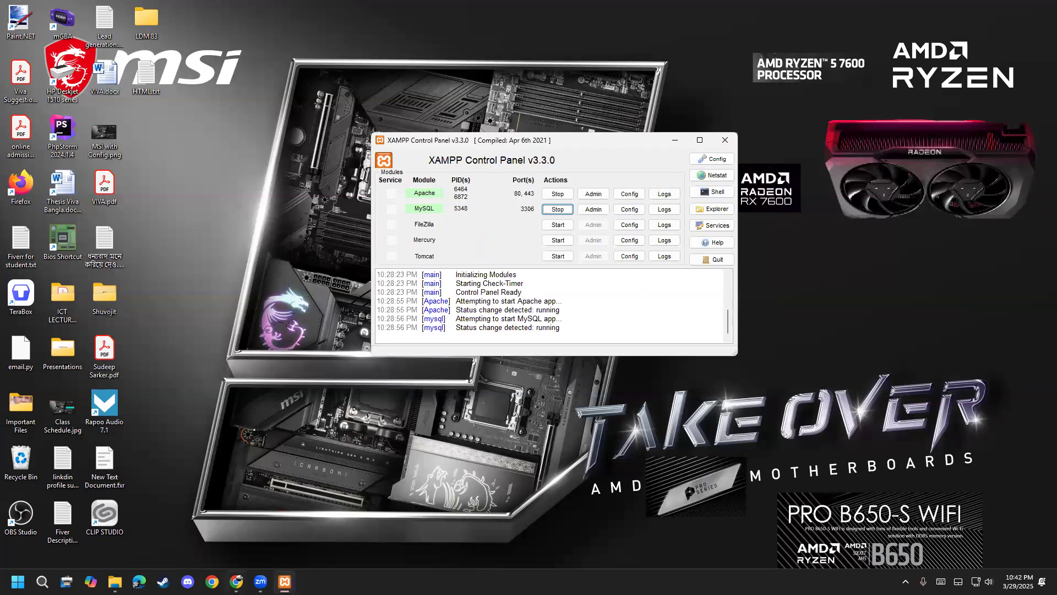
pyautogui.moveTo(236, 581)
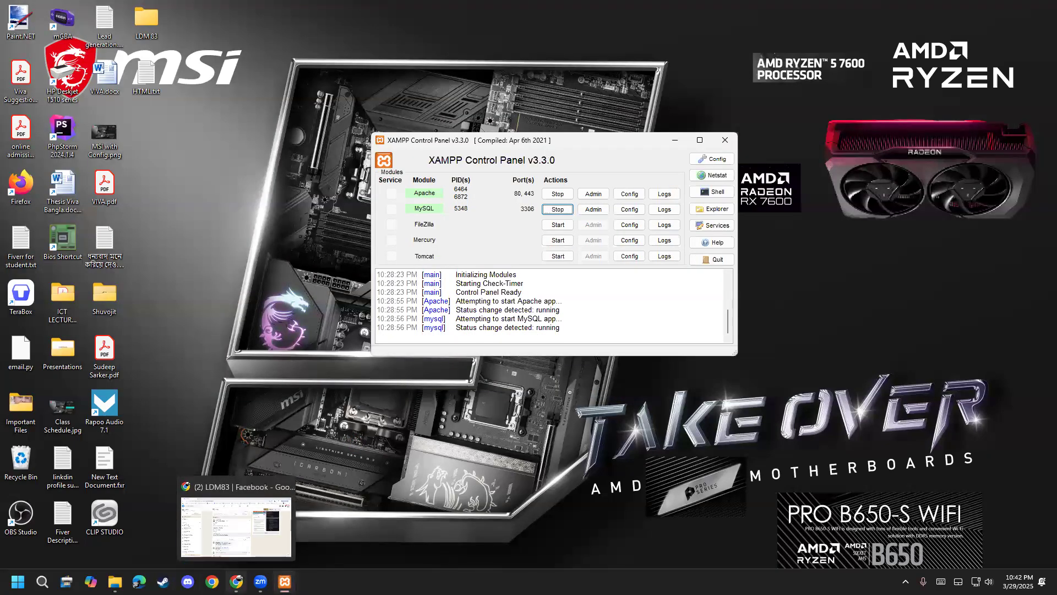
pyautogui.click(237, 526)
# In a new tab, search Google for wordpress.org and open the official WordPress.org result.
pyautogui.click(168, 14)
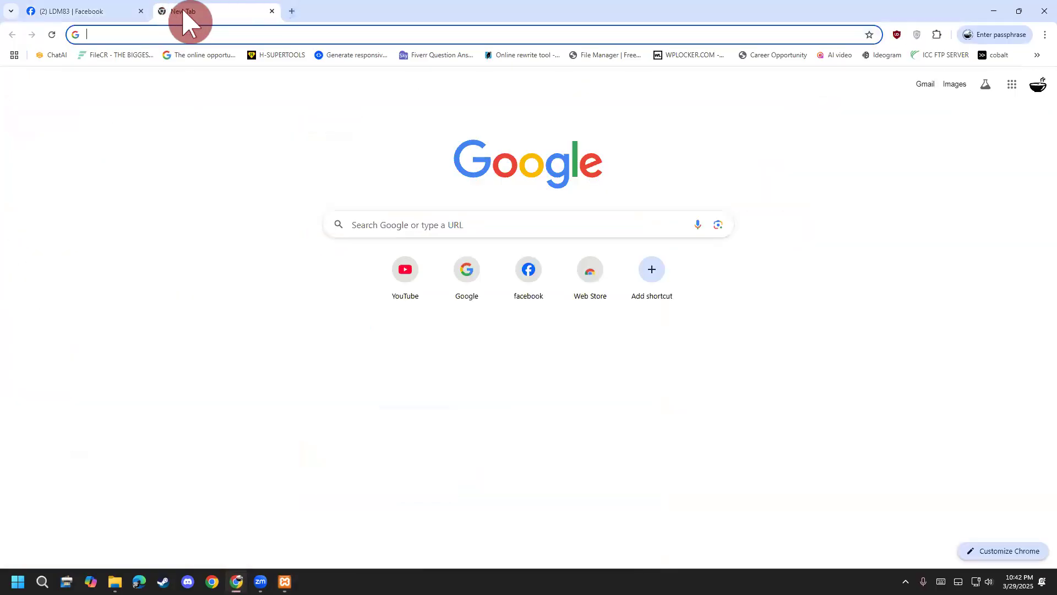
pyautogui.write('google')
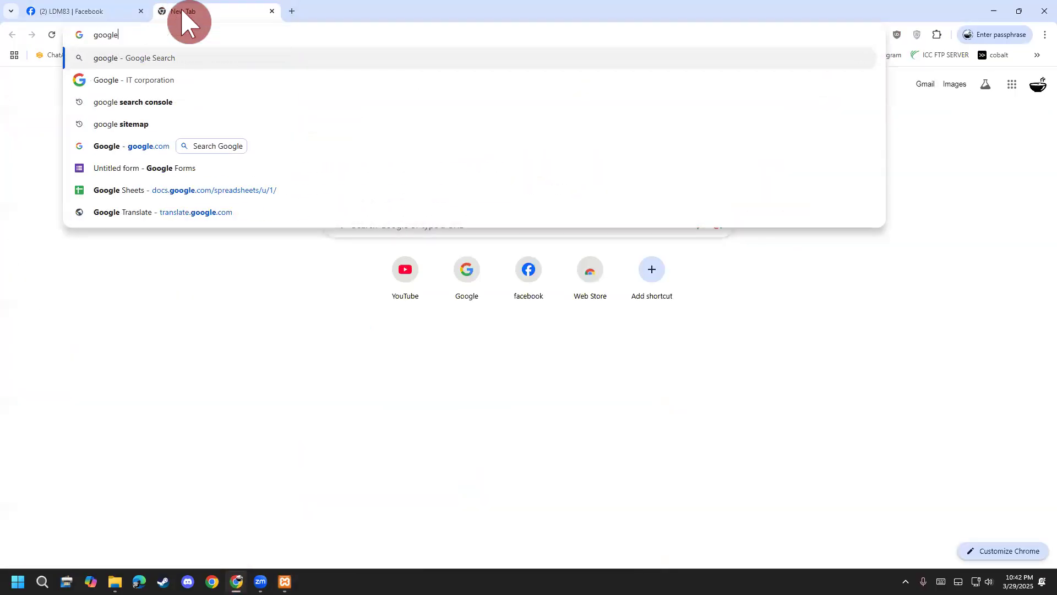
pyautogui.press('Return')
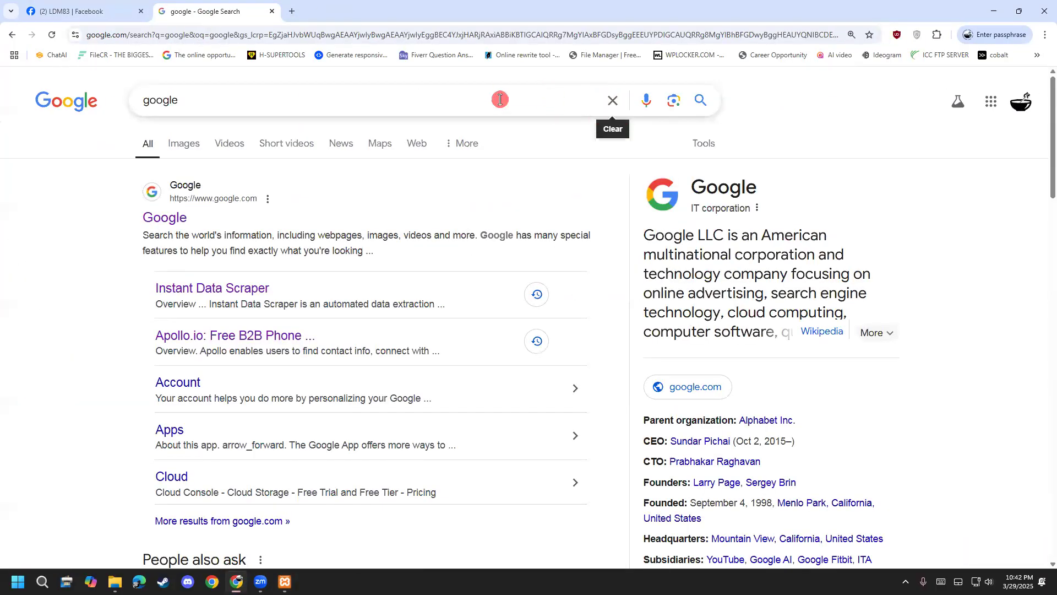
pyautogui.click(611, 100)
pyautogui.write('w')
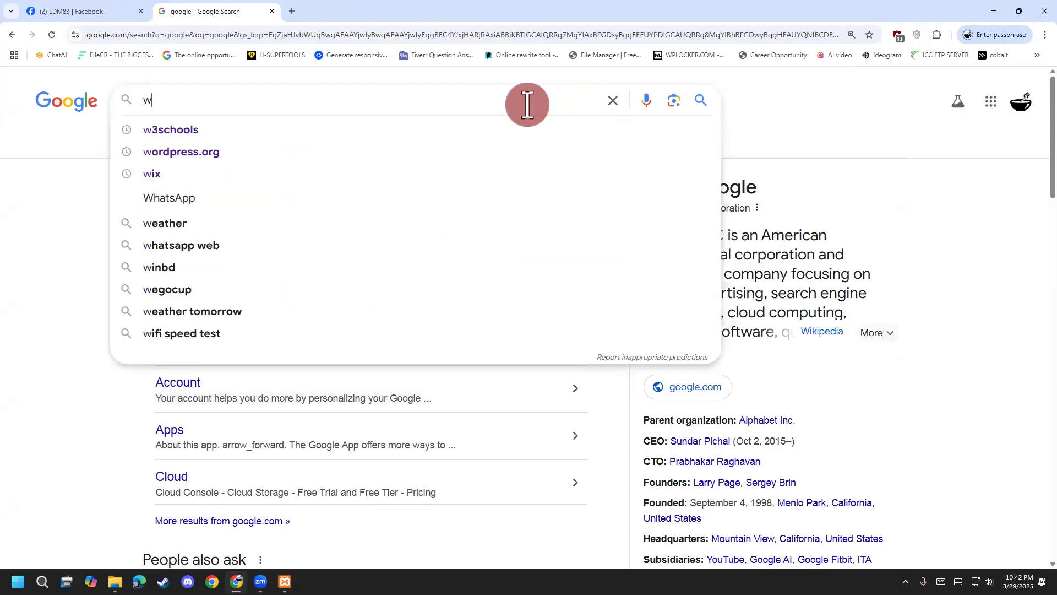
pyautogui.write('ordpress')
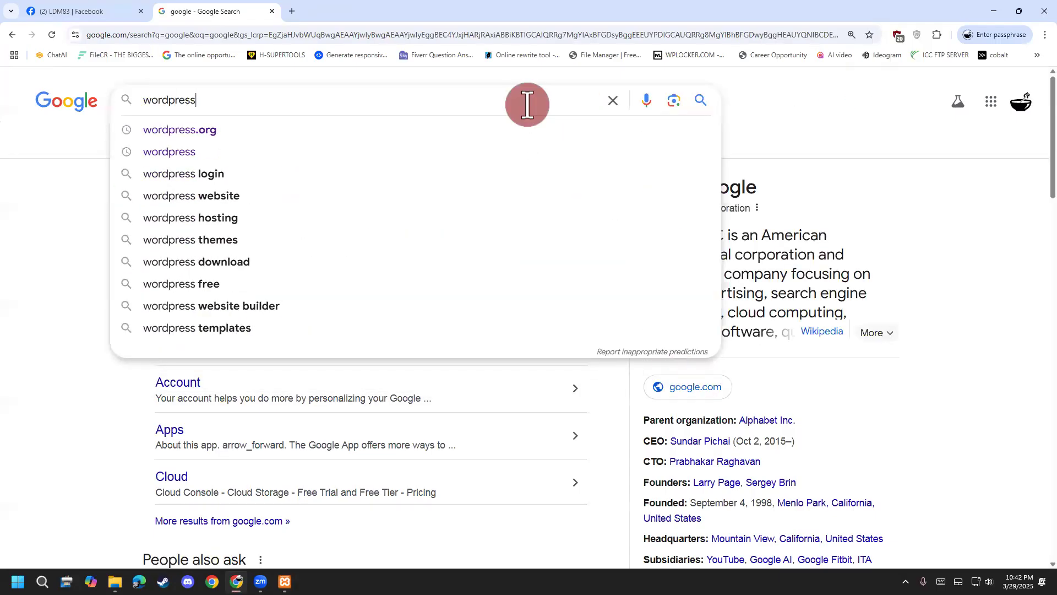
pyautogui.press('Down')
pyautogui.press('Return')
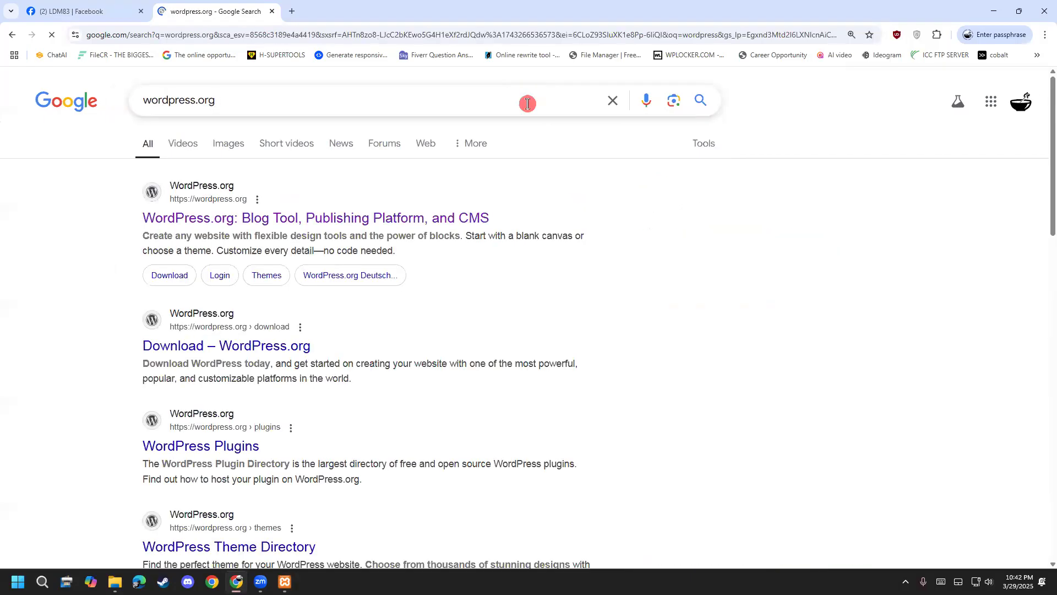
pyautogui.click(289, 219)
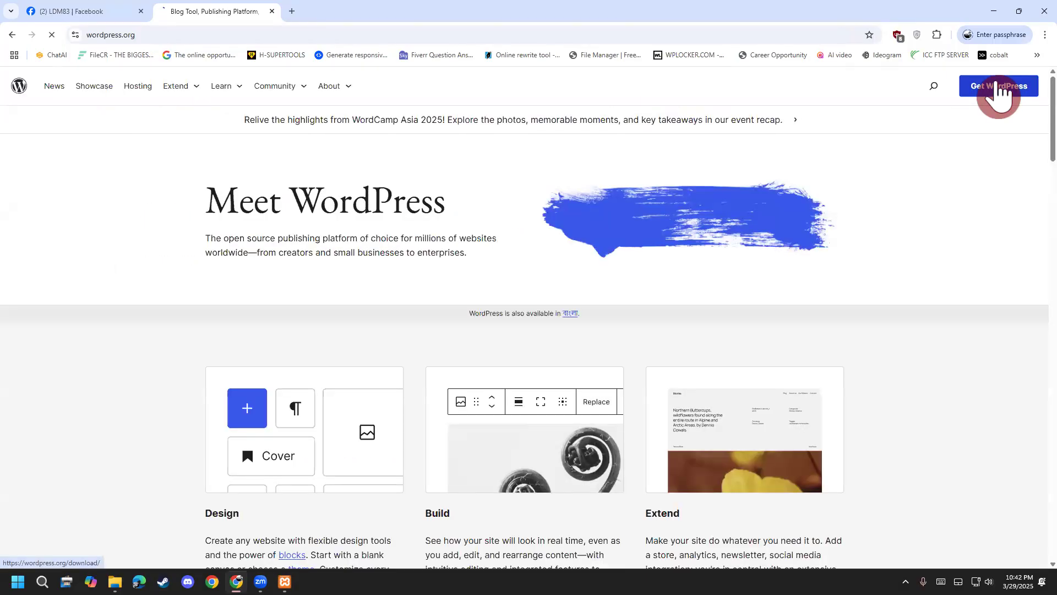
# Download the WordPress 6.7.2 package through IDM, keeping its original file name, then dismiss the popups.
pyautogui.click(1000, 89)
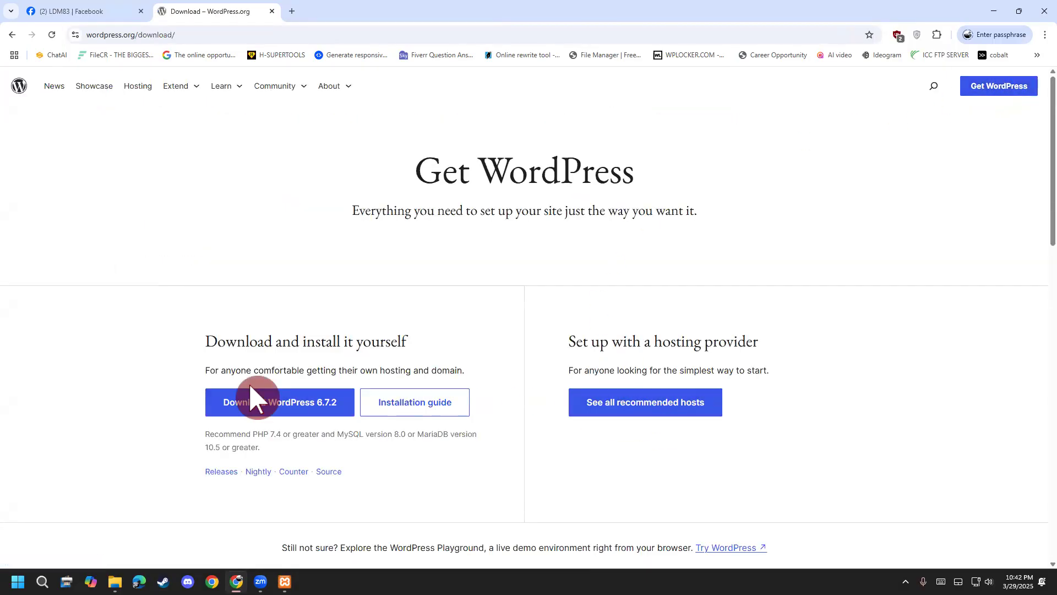
pyautogui.click(253, 414)
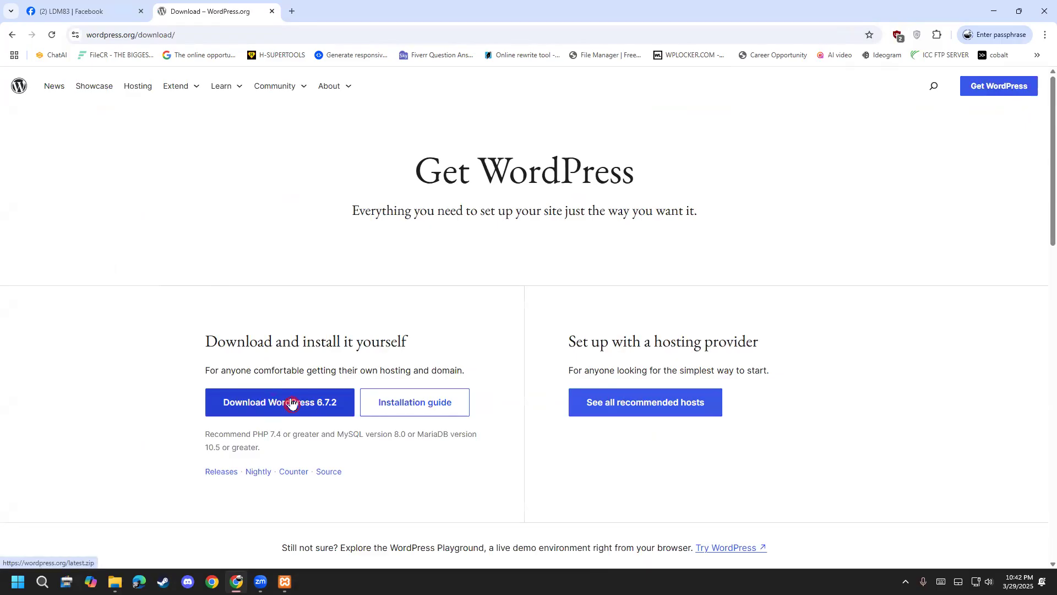
pyautogui.click(263, 404)
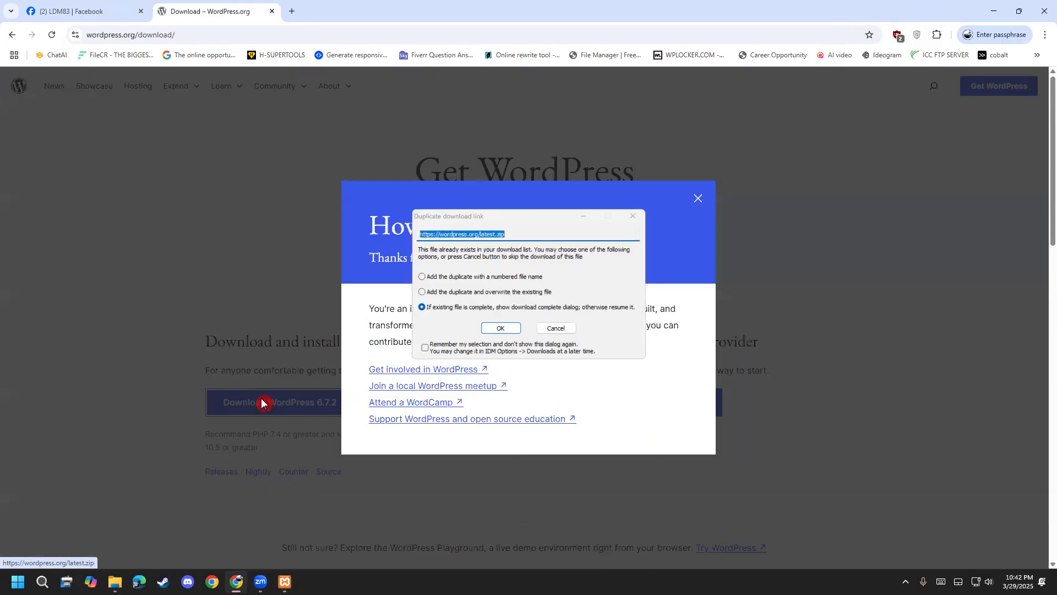
pyautogui.click(498, 329)
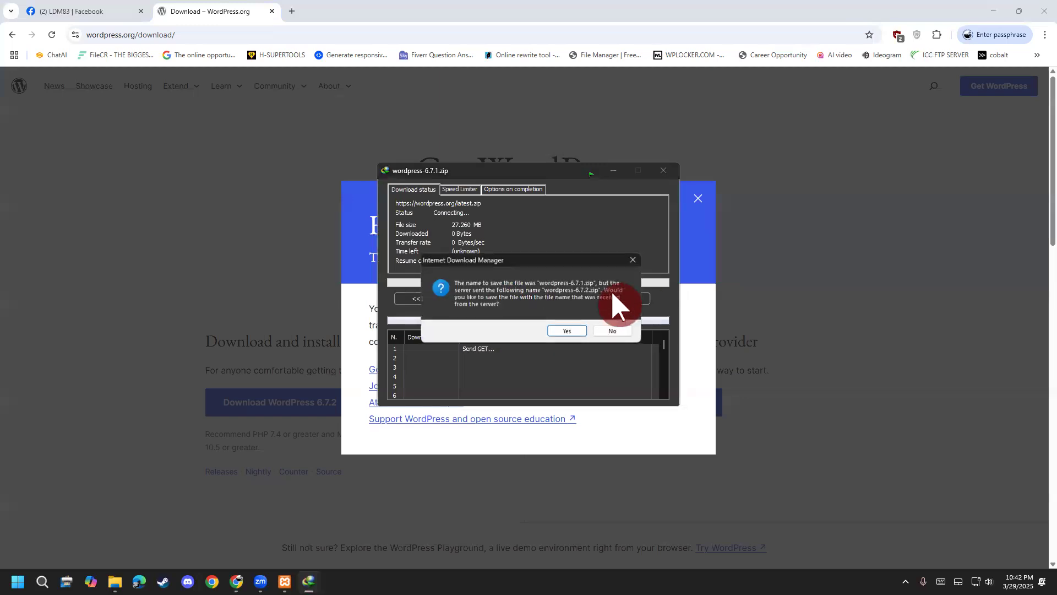
pyautogui.click(597, 331)
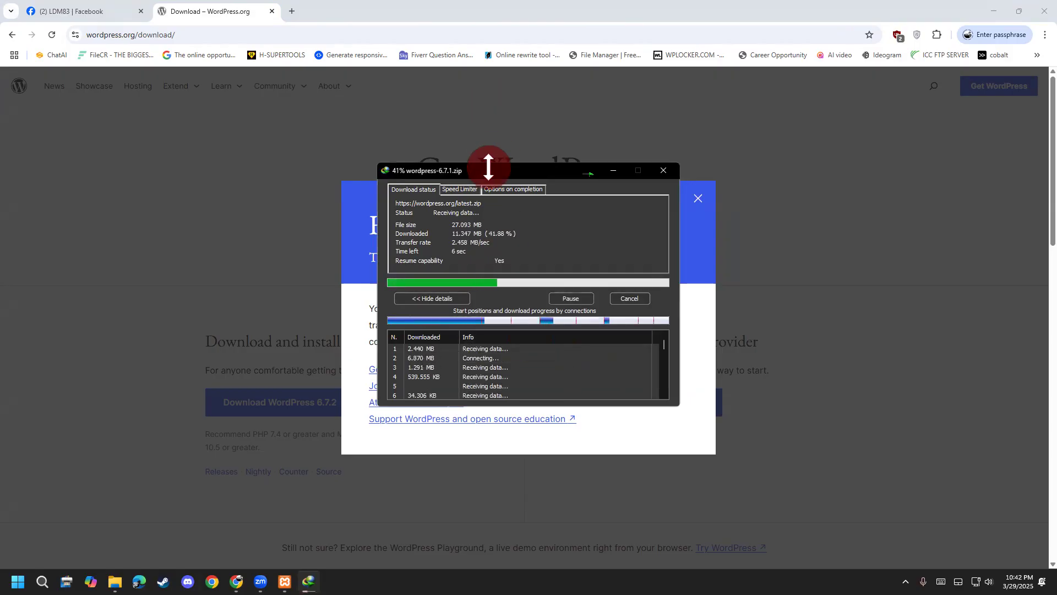
pyautogui.moveTo(432, 184); pyautogui.dragTo(165, 190)
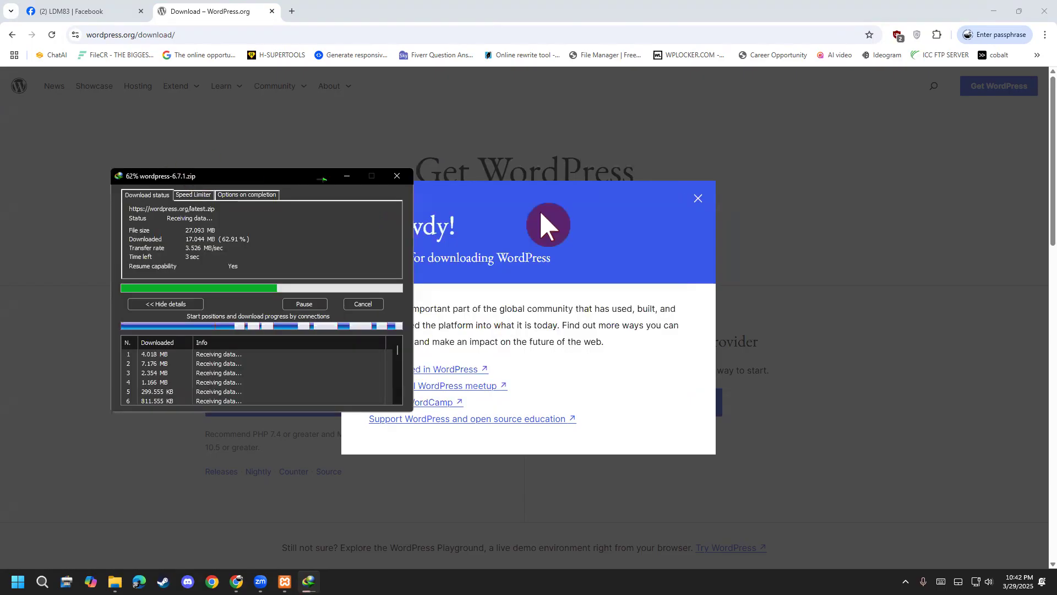
pyautogui.click(698, 198)
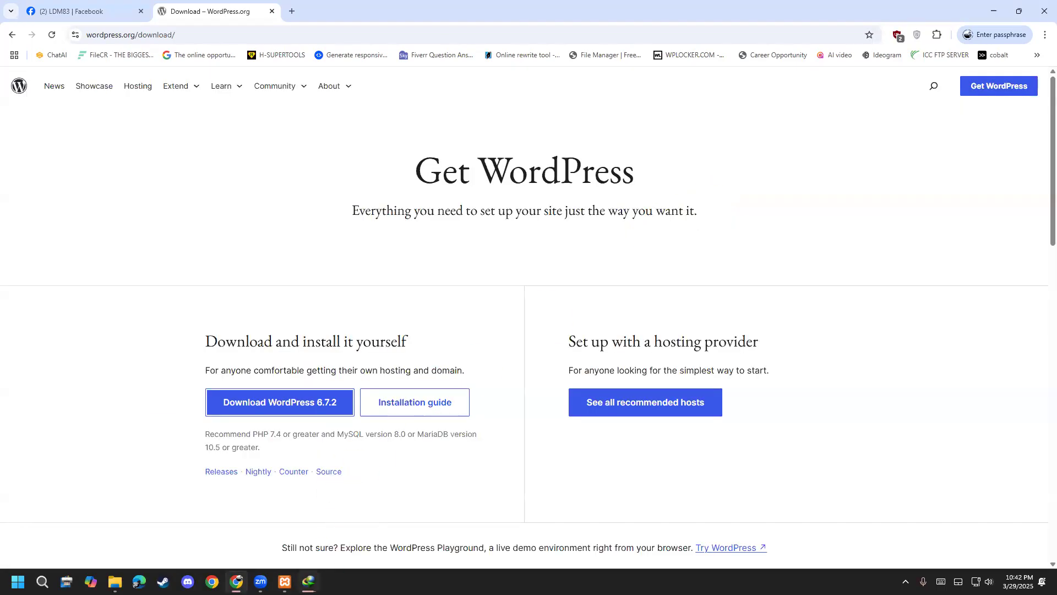
pyautogui.click(309, 581)
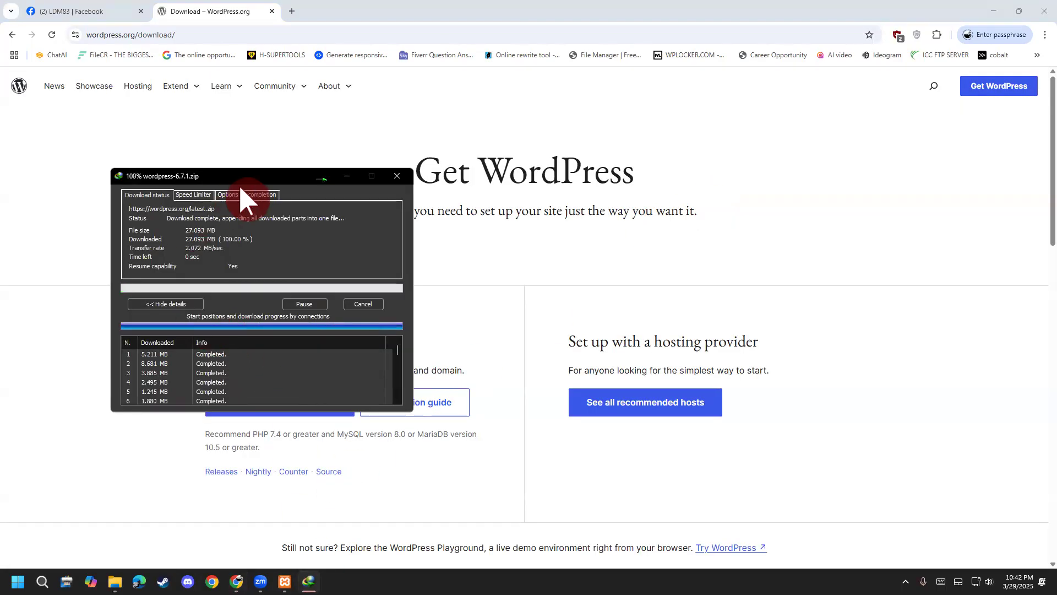
pyautogui.click(544, 321)
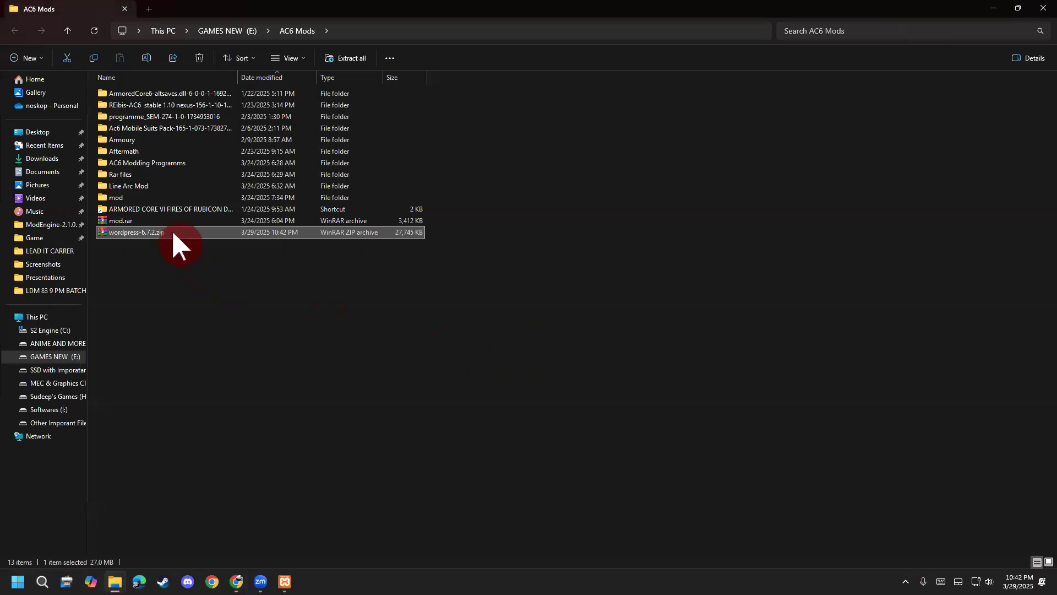
# Extract wordpress-6.7.2.zip with WinRAR into a wordpress-6.7.2 folder, then return to Chrome.
pyautogui.rightClick(168, 232)
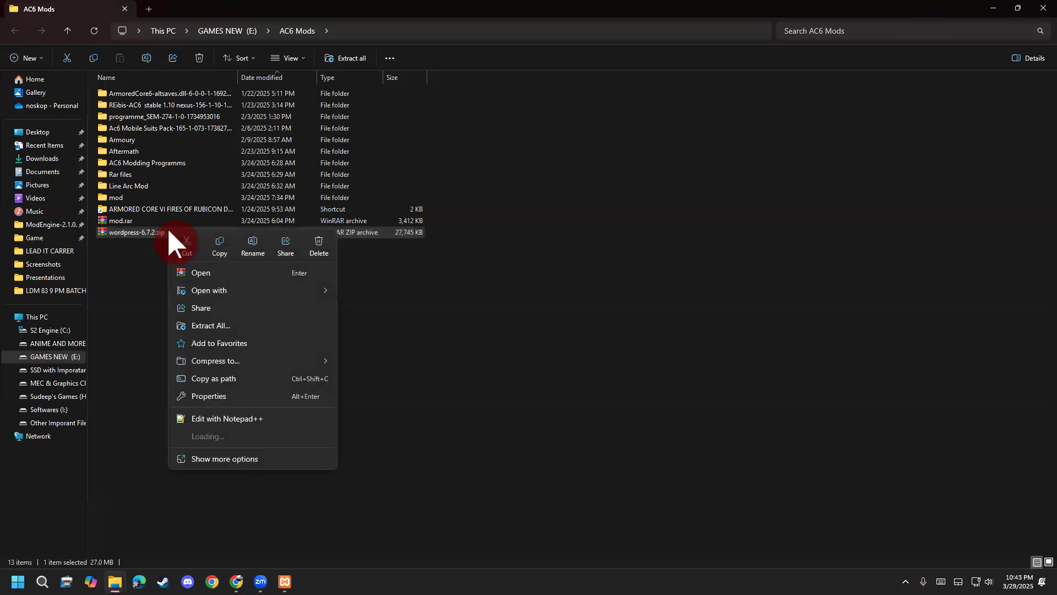
pyautogui.moveTo(220, 294)
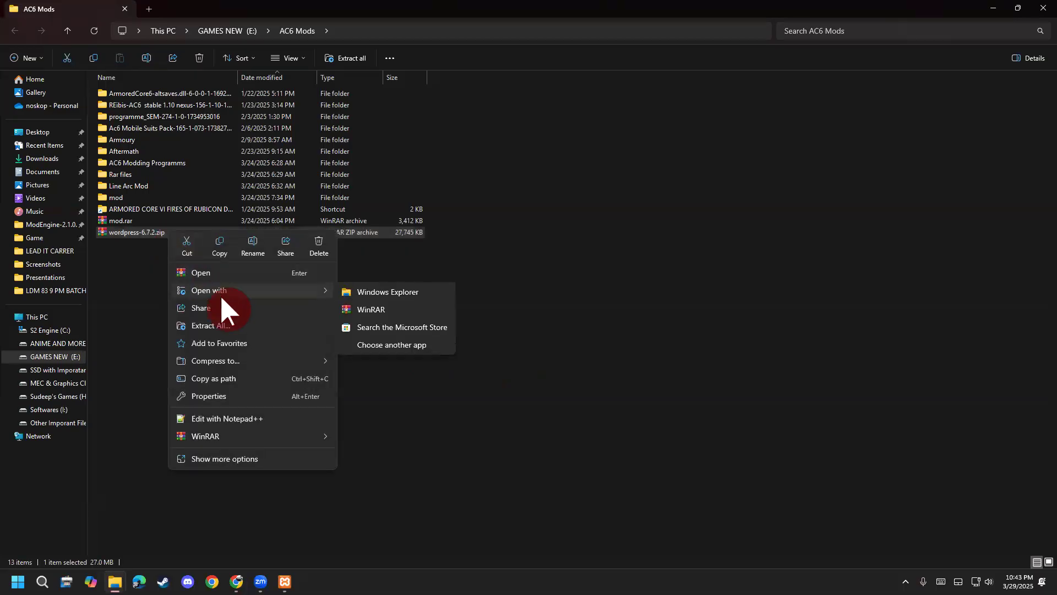
pyautogui.click(294, 458)
pyautogui.moveTo(208, 249)
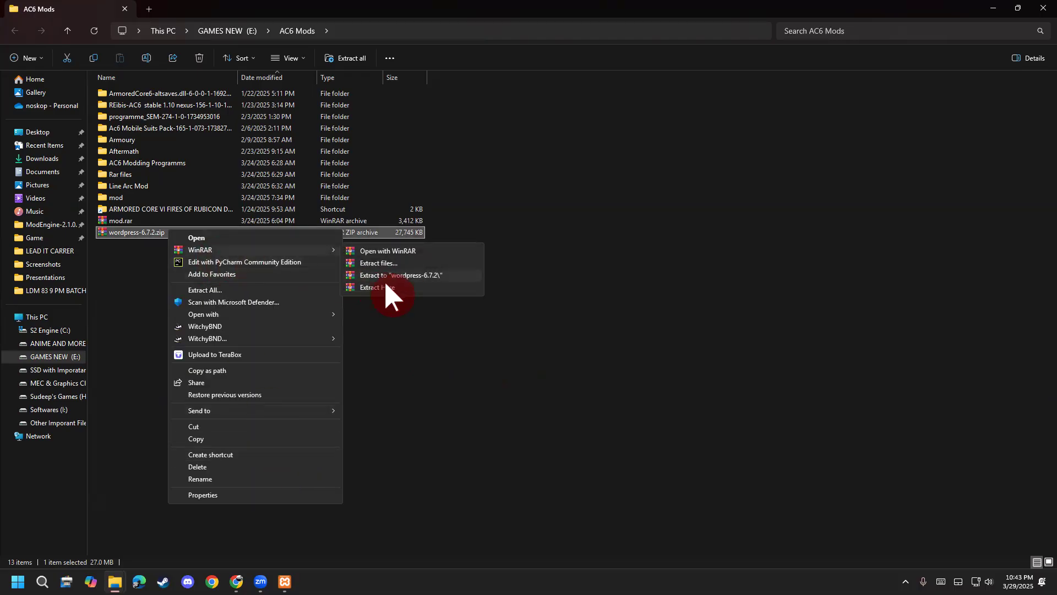
pyautogui.click(408, 274)
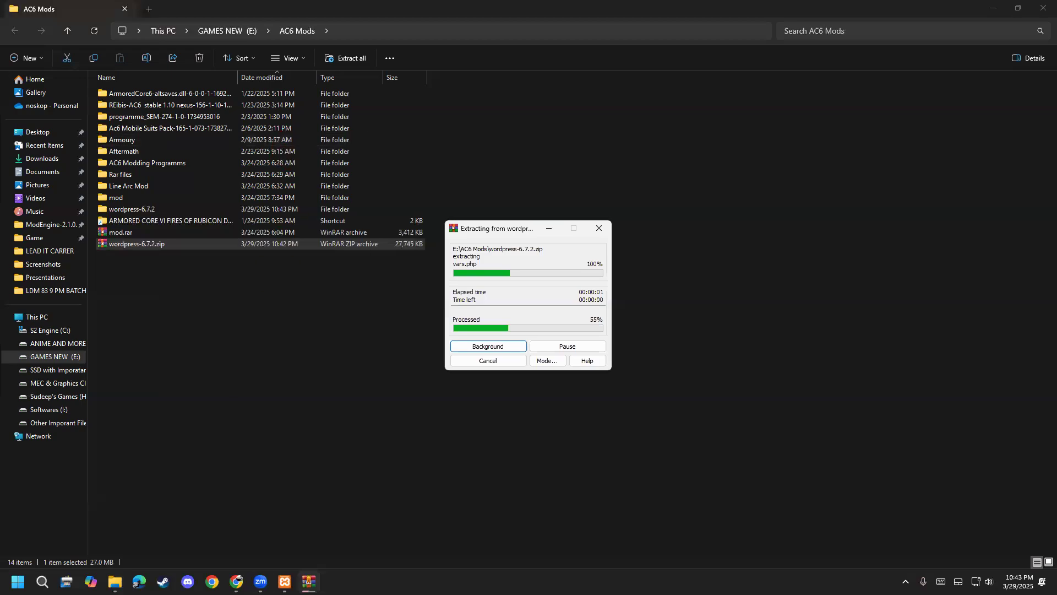
pyautogui.hotkey('alt', 'Tab')
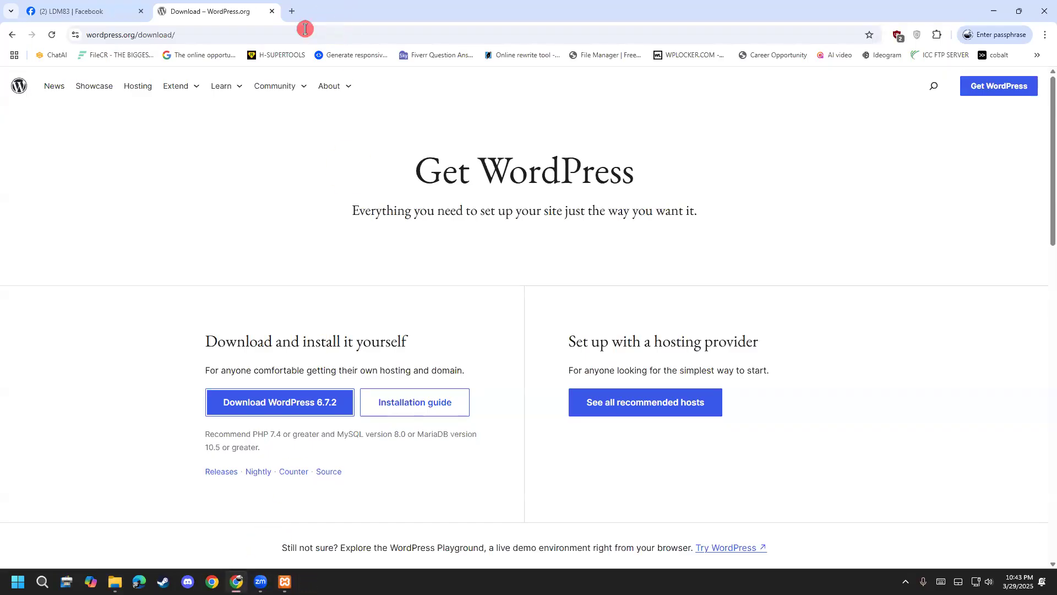
# Search Google for 7zip, after a winrar search, and open the official 7-Zip website.
pyautogui.click(306, 28)
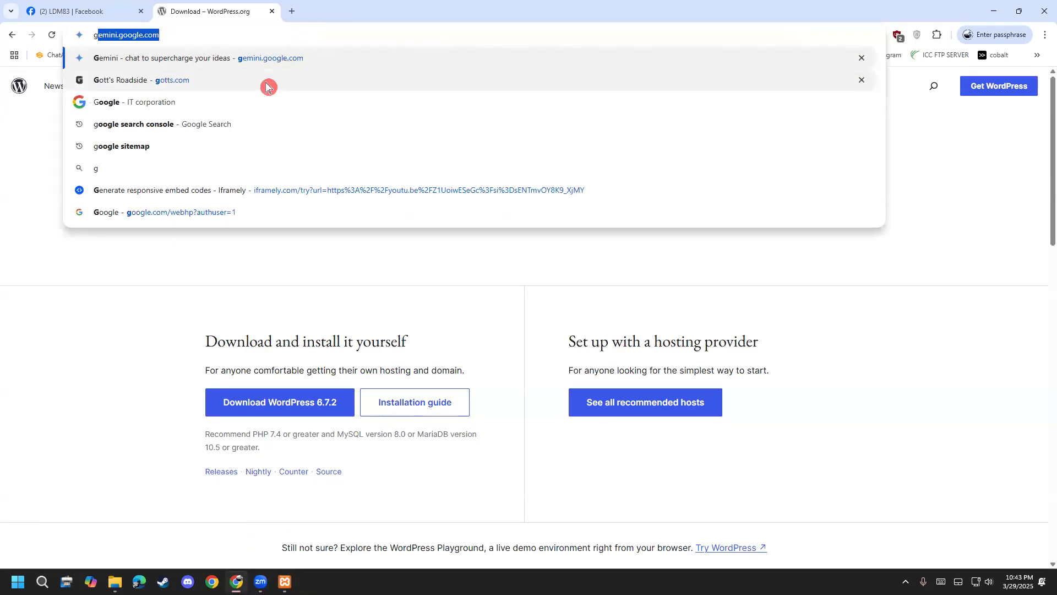
pyautogui.write('google')
pyautogui.press('Return')
pyautogui.click(617, 100)
pyautogui.write('w')
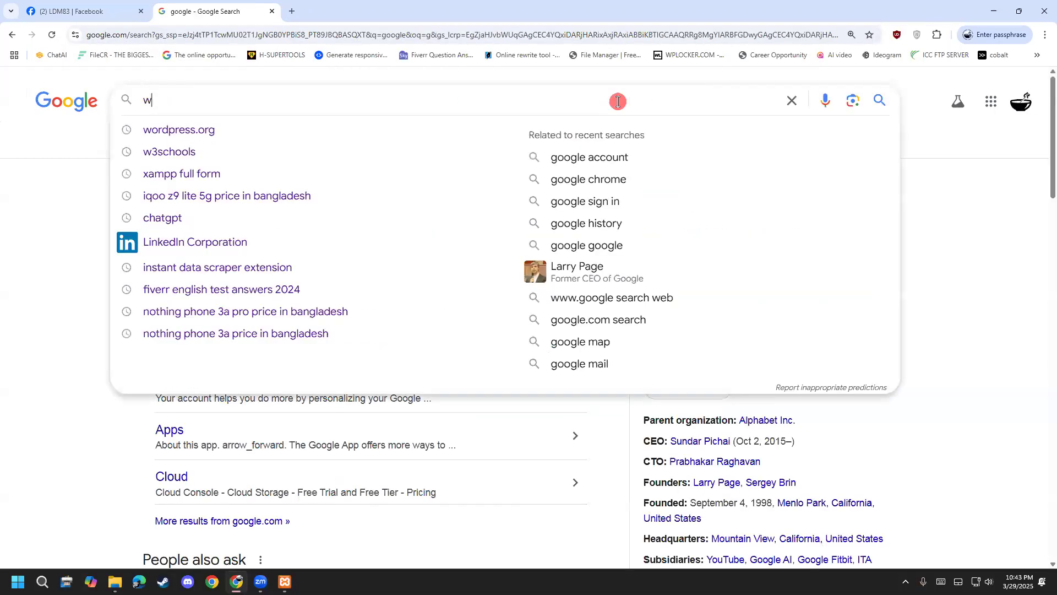
pyautogui.write('inrar')
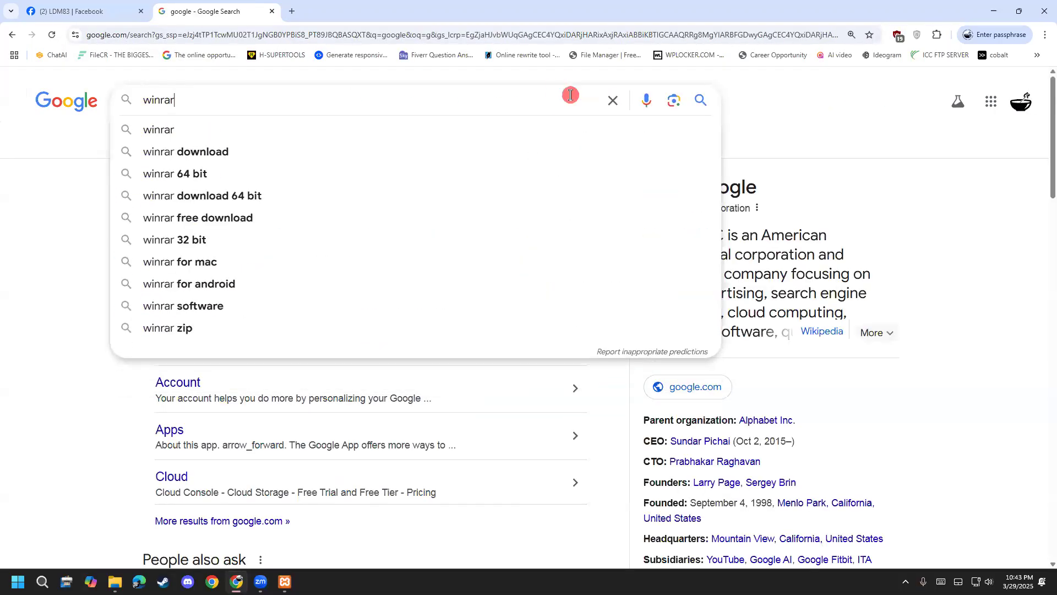
pyautogui.press('Return')
pyautogui.click(612, 100)
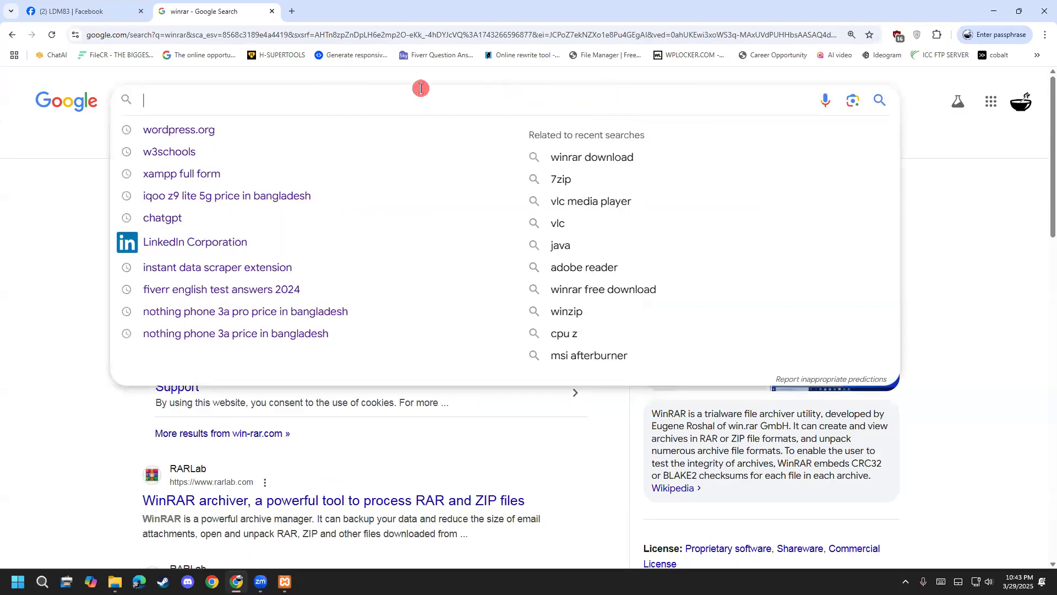
pyautogui.write('7zip')
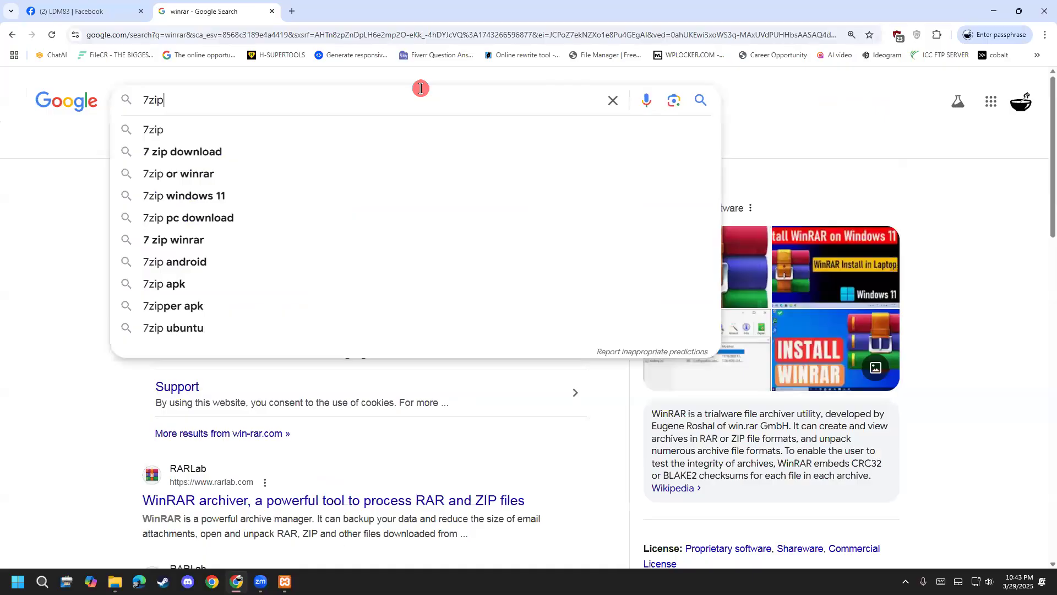
pyautogui.press('Return')
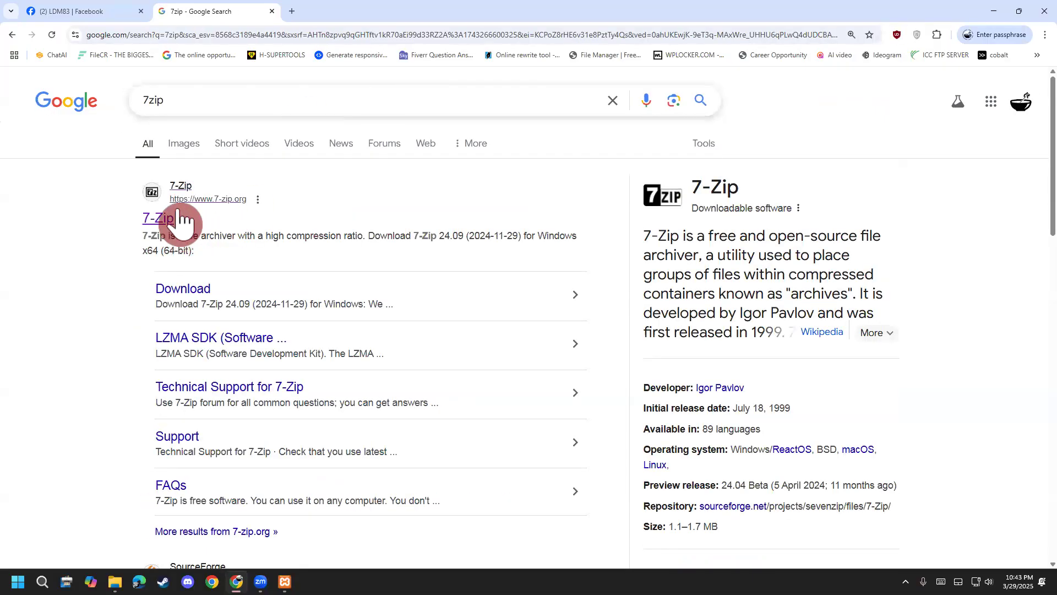
pyautogui.click(161, 218)
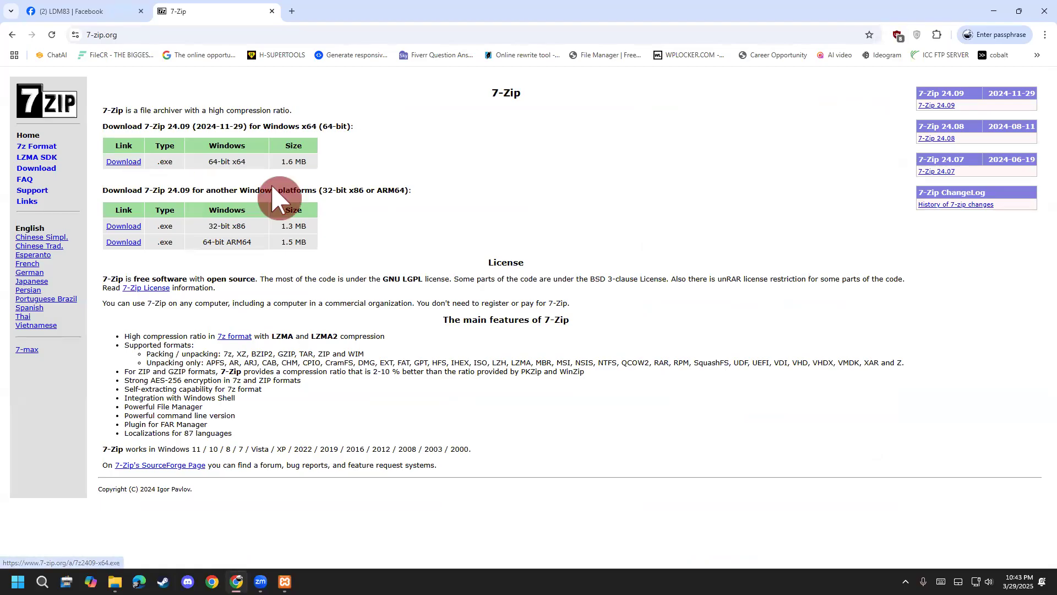
# Highlight the 64-bit x64 and 32-bit x86 download options, then close the tab and minimize Chrome.
pyautogui.moveTo(198, 163); pyautogui.dragTo(250, 172)
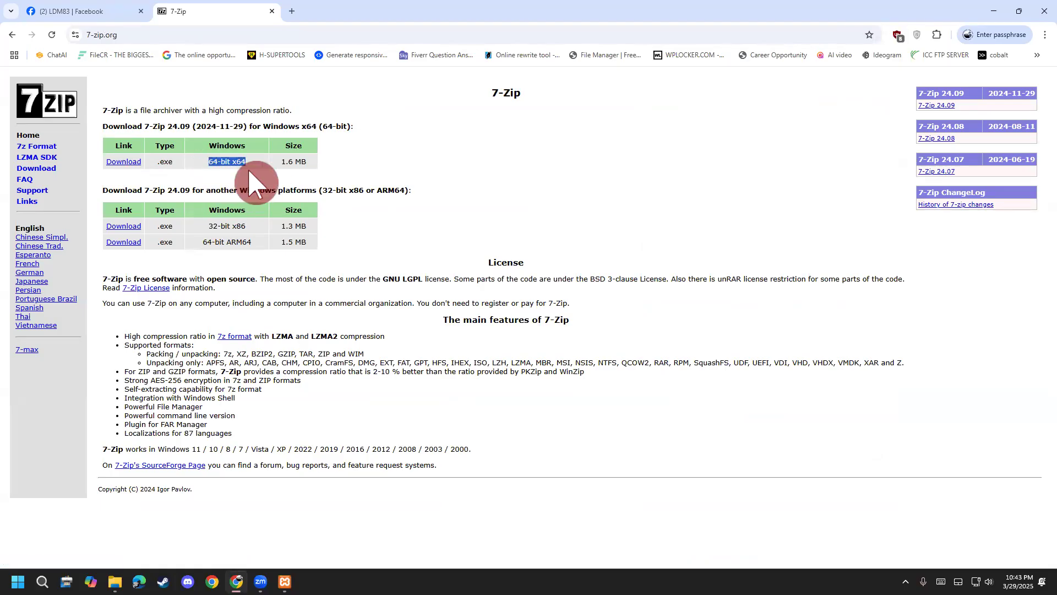
pyautogui.moveTo(213, 225); pyautogui.dragTo(252, 224)
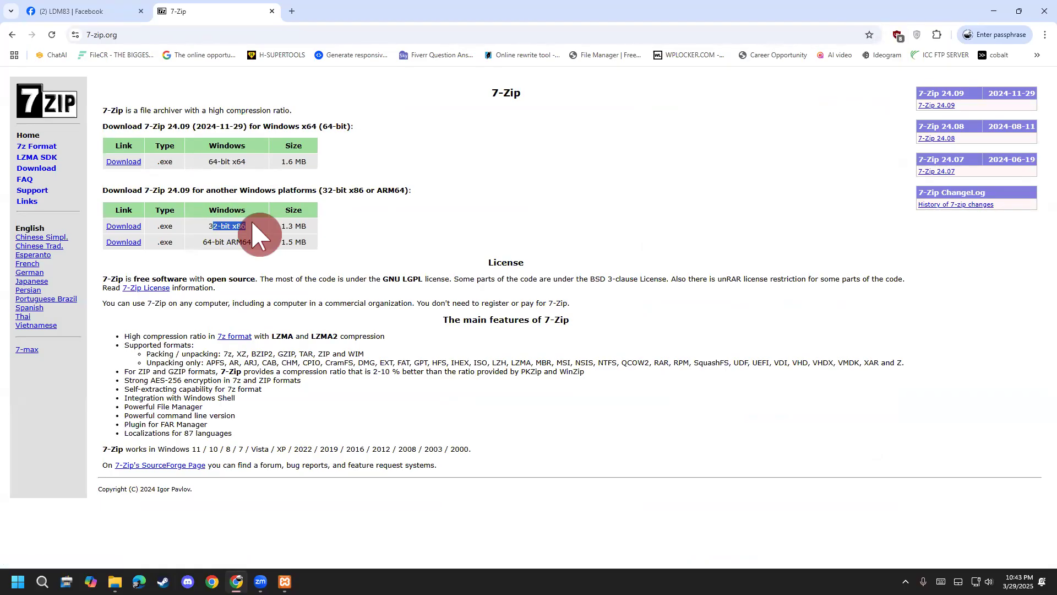
pyautogui.moveTo(204, 163); pyautogui.dragTo(249, 172)
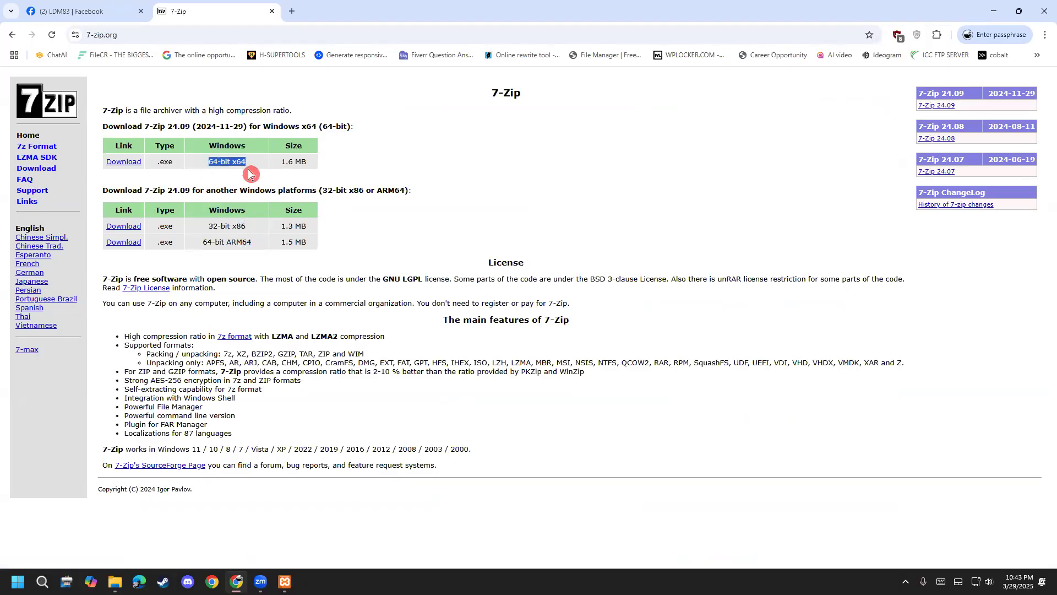
pyautogui.click(272, 11)
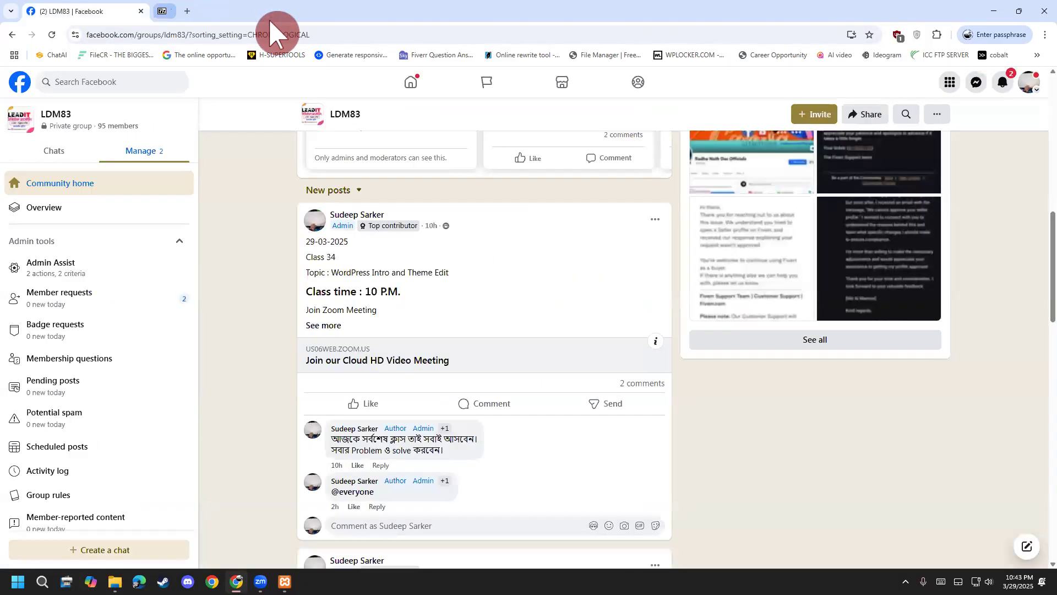
pyautogui.click(993, 11)
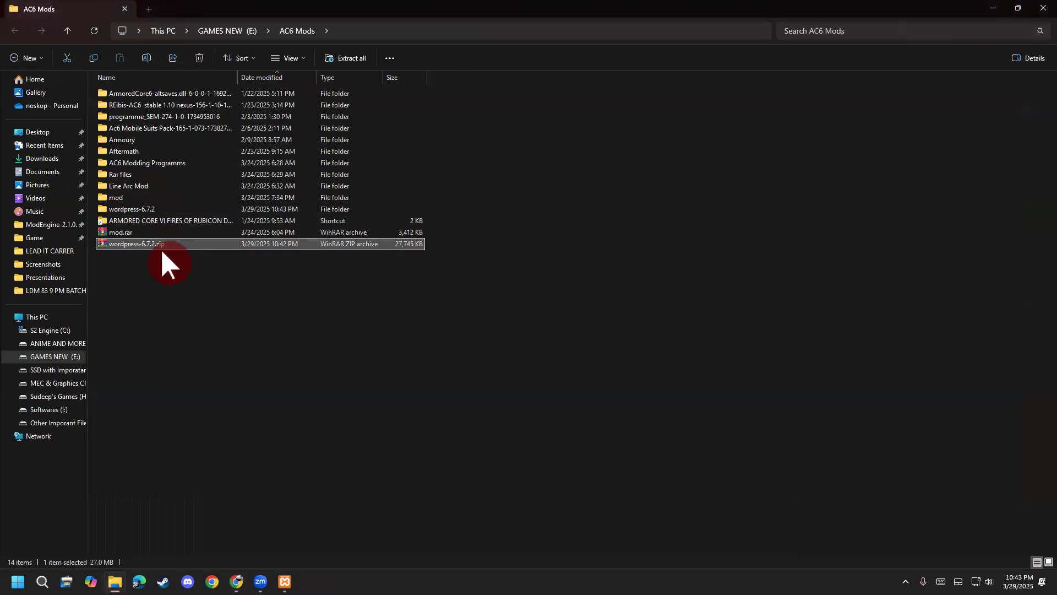
# Open wordpress-6.7.2 and rename its wordpress subfolder to ldm.
pyautogui.press('Up')
pyautogui.press('Up')
pyautogui.press('Up')
pyautogui.doubleClick(140, 209)
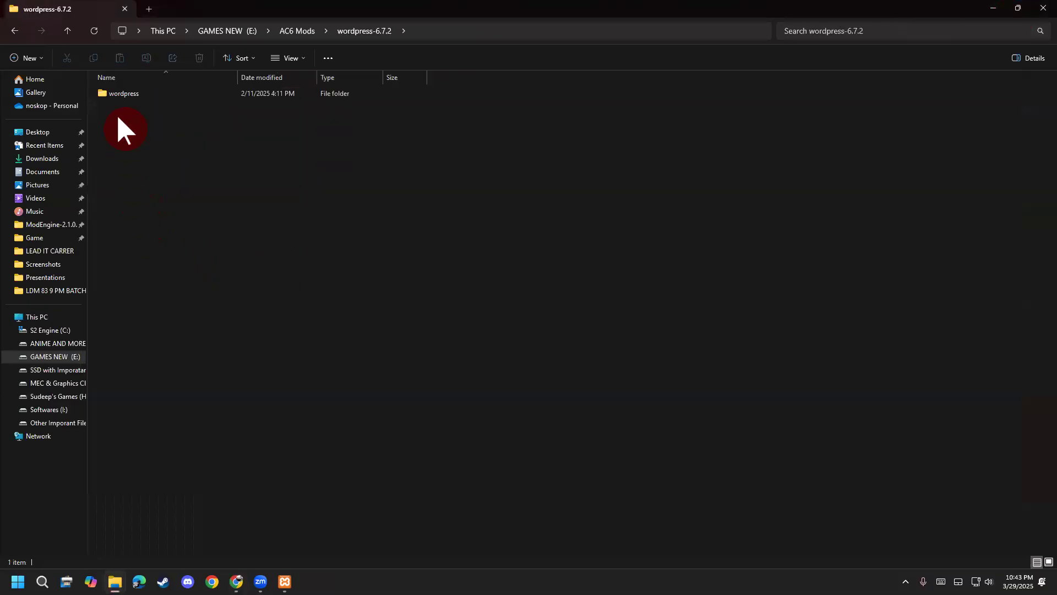
pyautogui.click(119, 94)
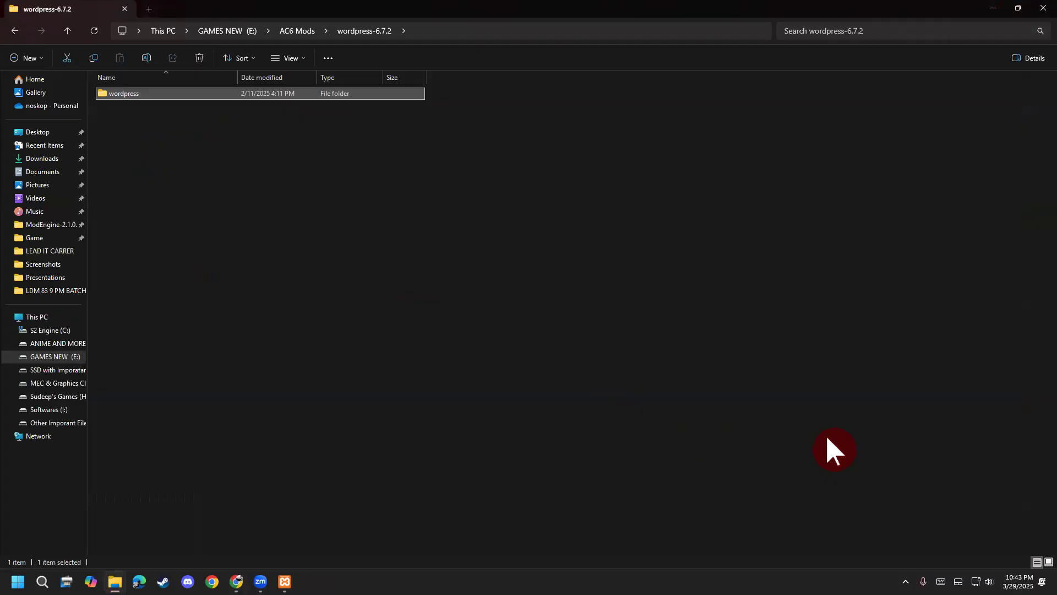
pyautogui.click(138, 98)
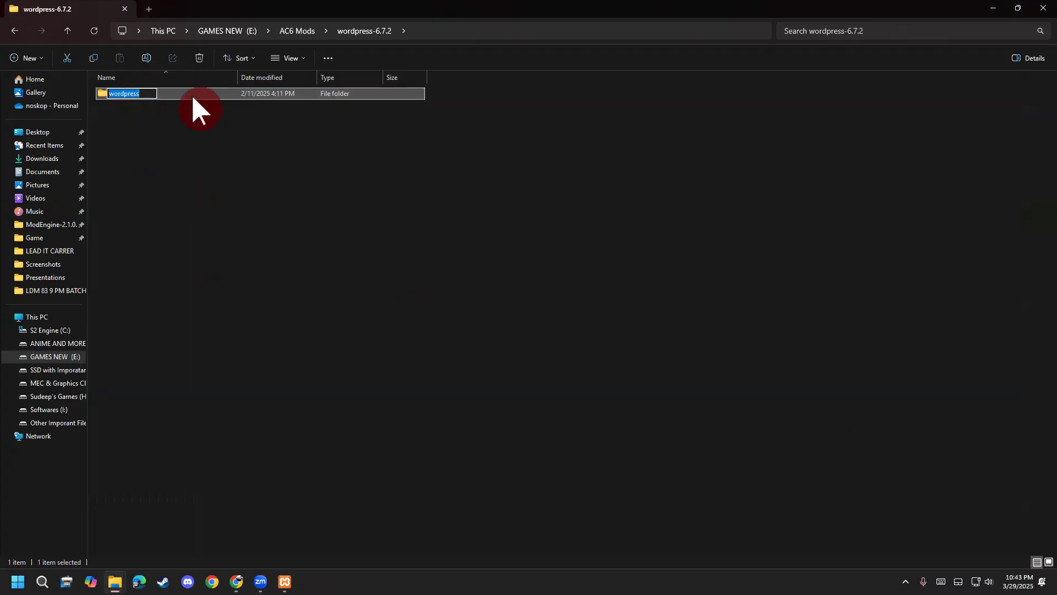
pyautogui.write('ldm')
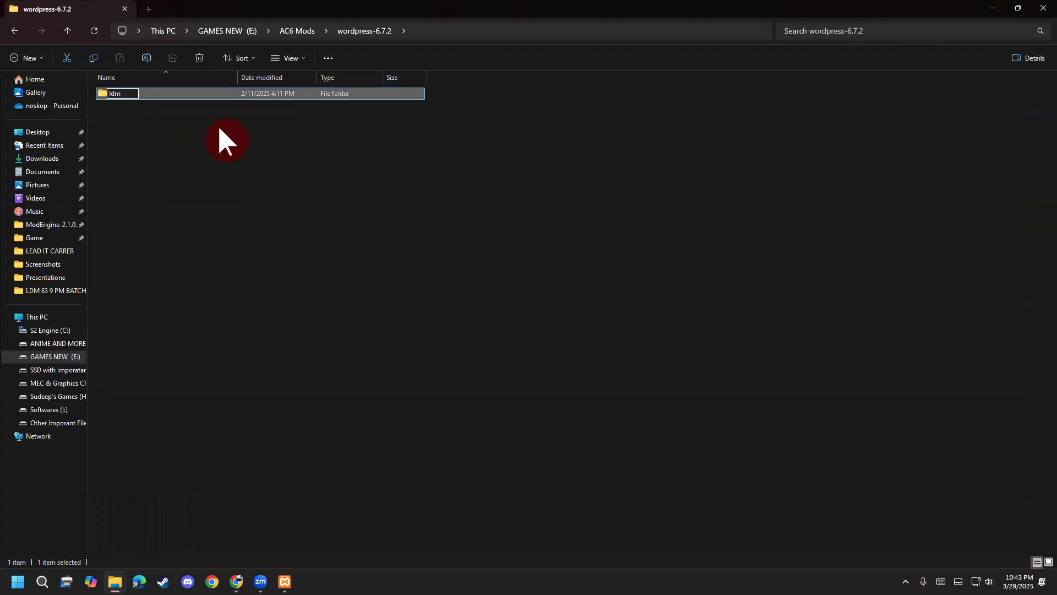
pyautogui.press('Return')
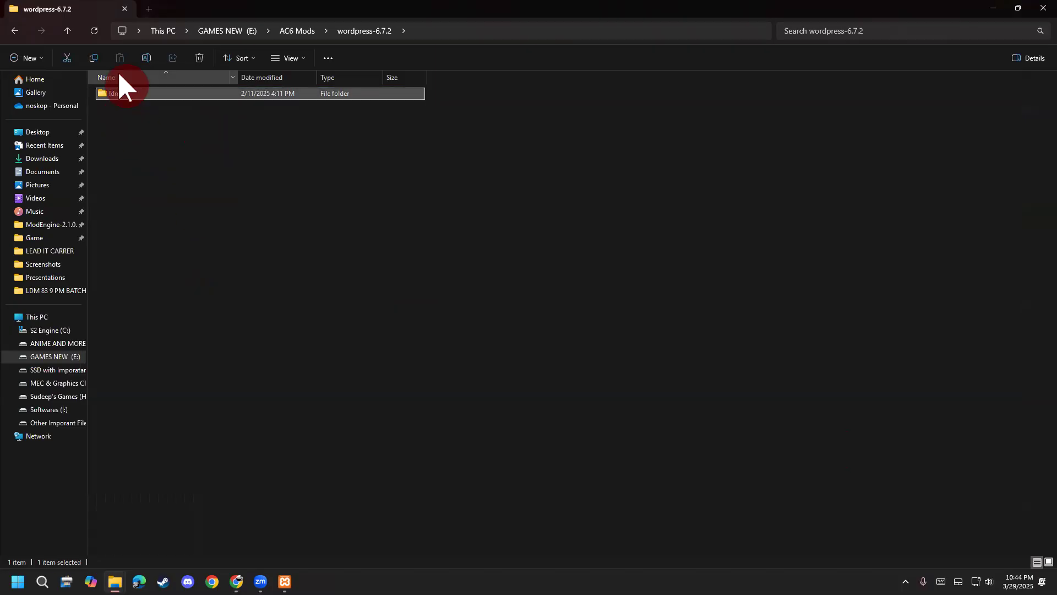
# Cut the ldm folder for moving and bring the wordpress-6.7.2 window to the front.
pyautogui.hotkey('ctrl', 'x')
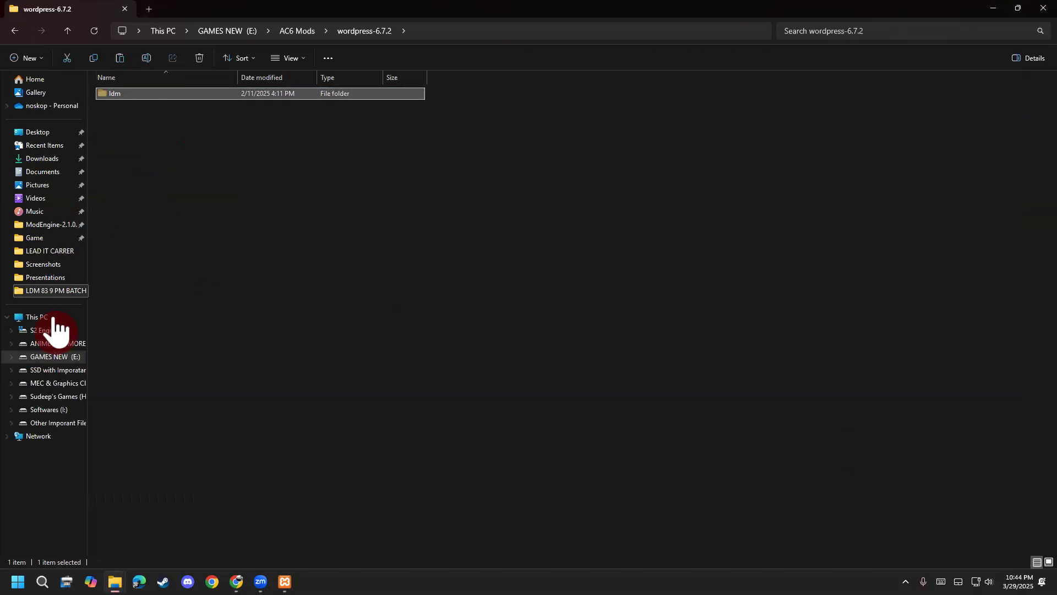
pyautogui.click(134, 113)
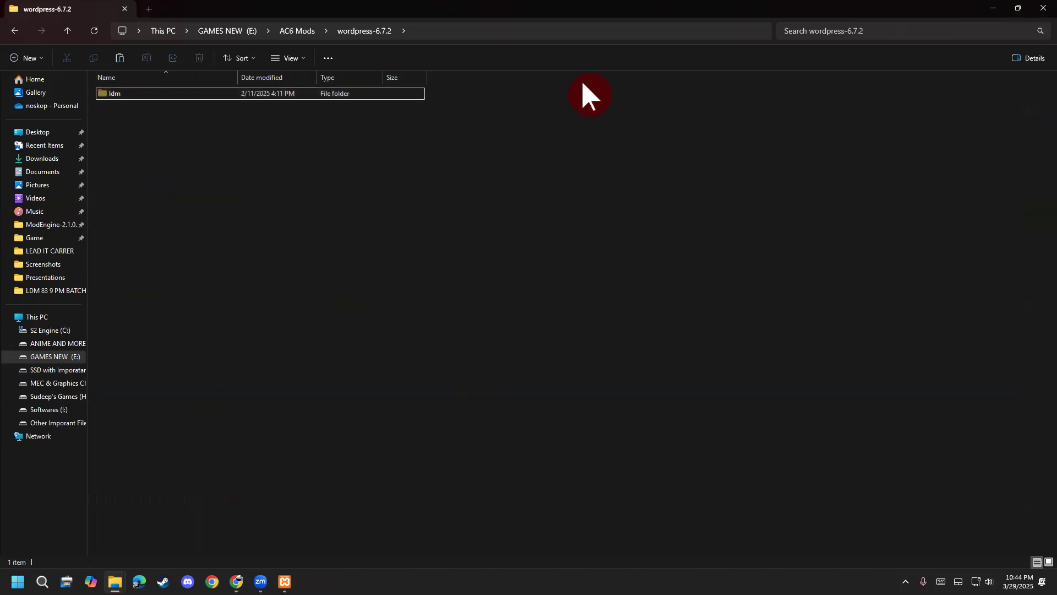
pyautogui.moveTo(130, 94)
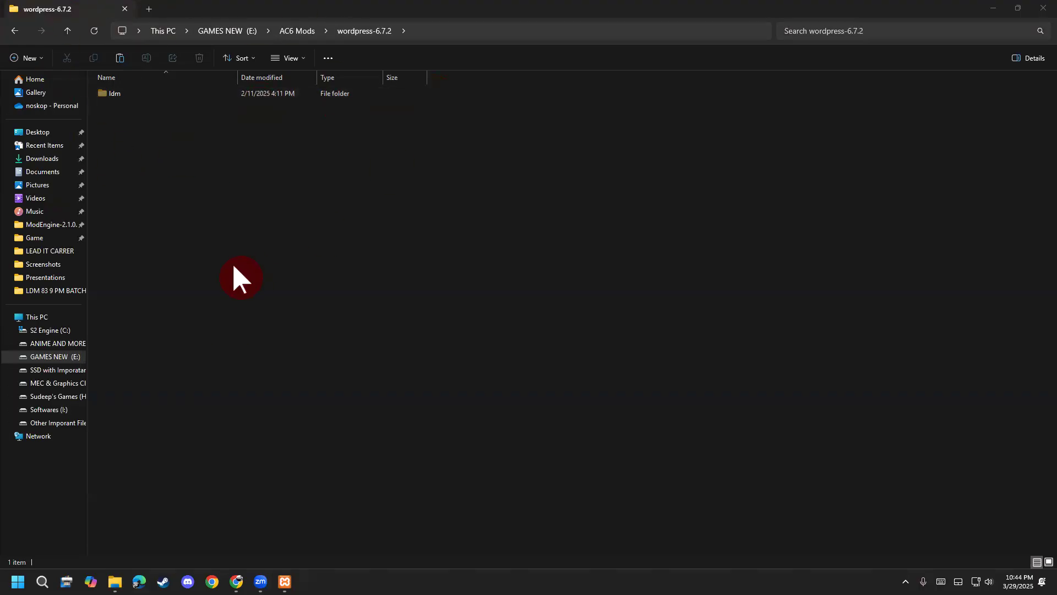
pyautogui.moveTo(114, 582)
pyautogui.click(313, 427)
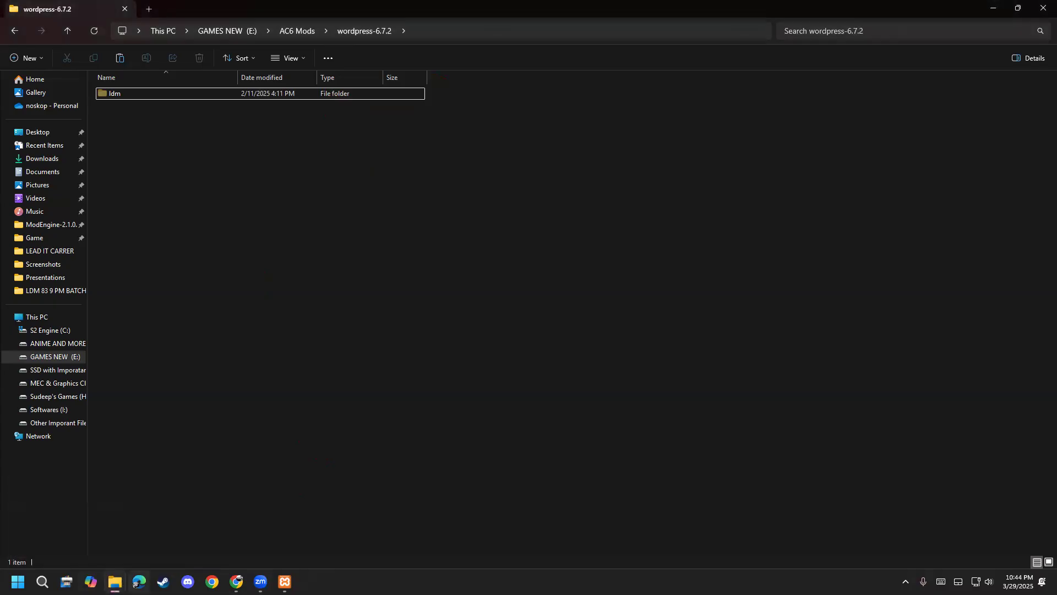
pyautogui.moveTo(114, 581)
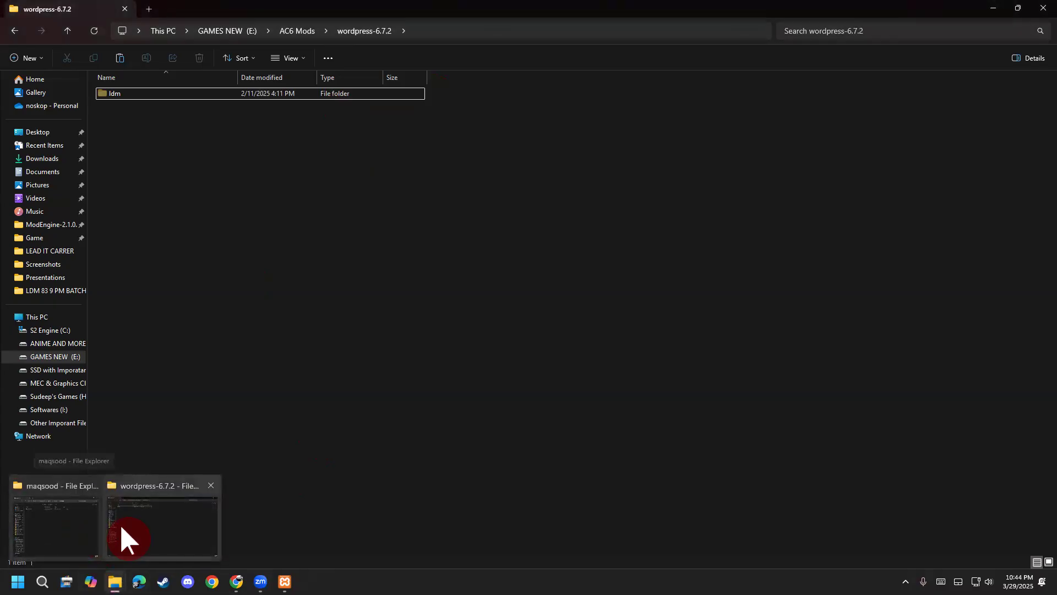
# Browse to C:\xampp\htdocs in File Explorer, then close the window.
pyautogui.click(55, 330)
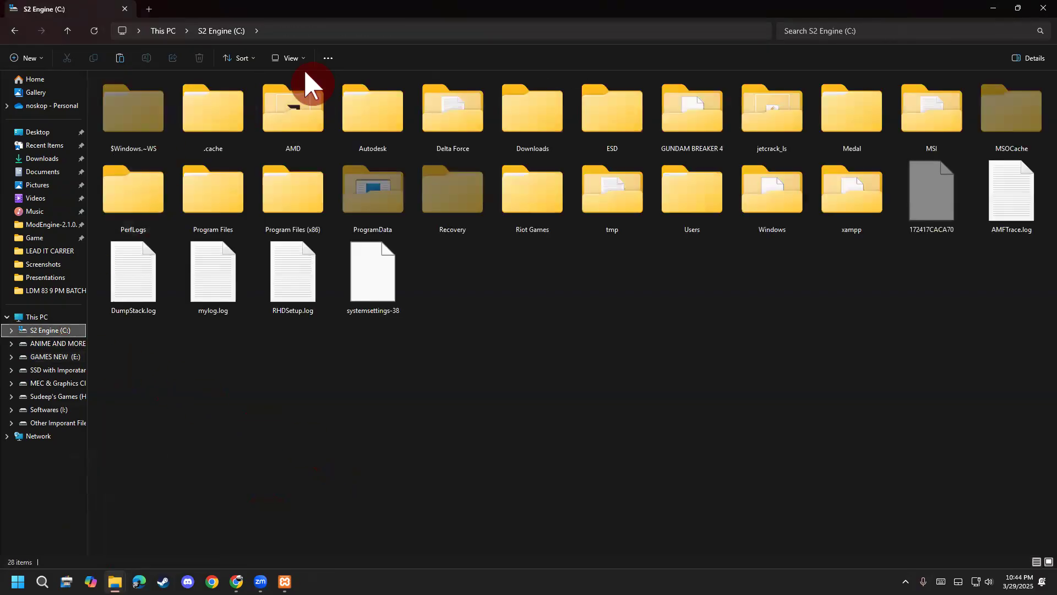
pyautogui.doubleClick(866, 215)
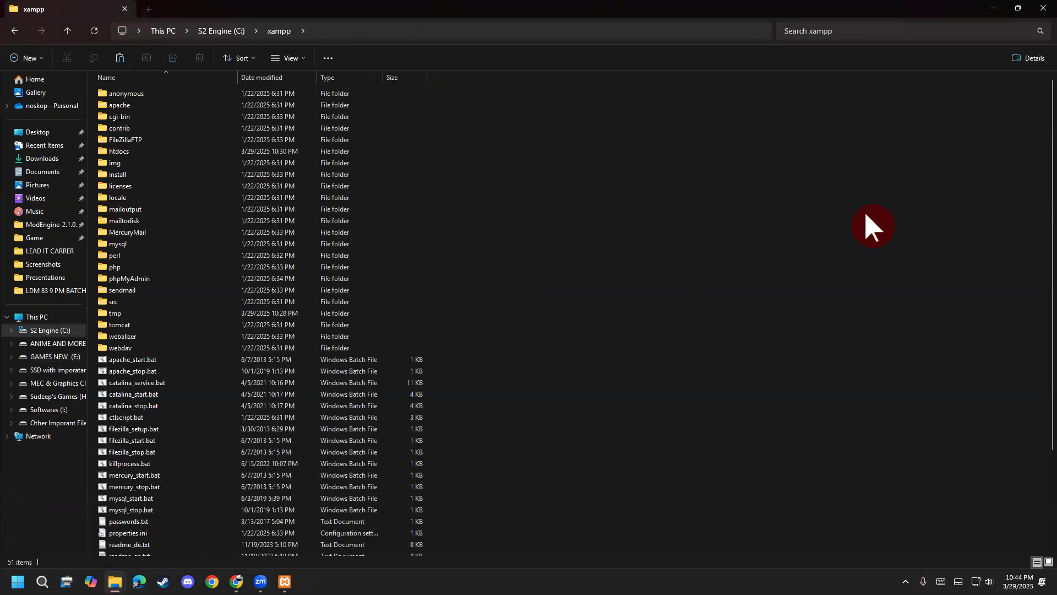
pyautogui.doubleClick(137, 151)
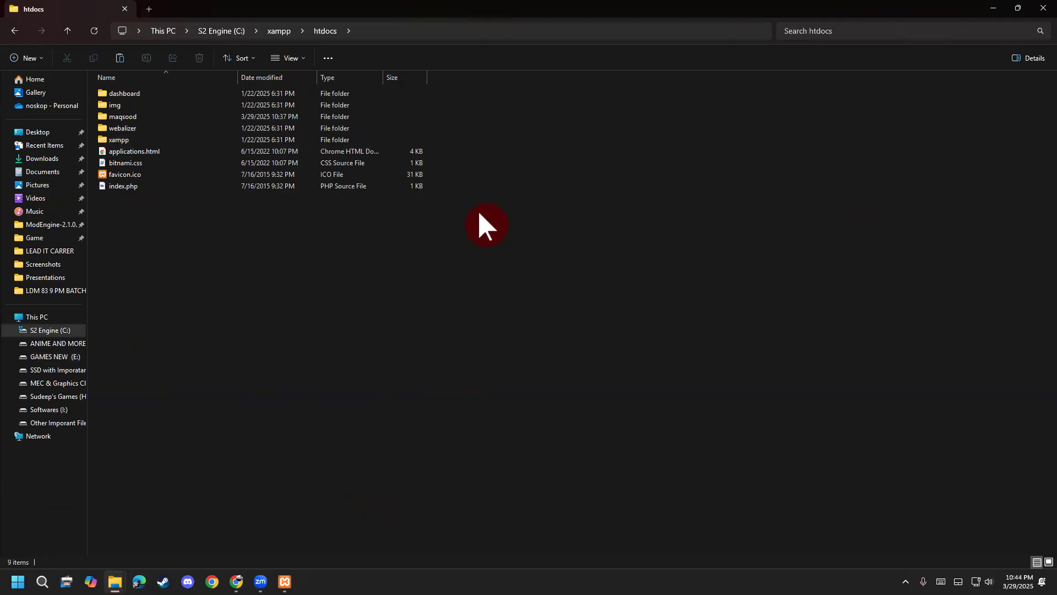
pyautogui.click(1028, 12)
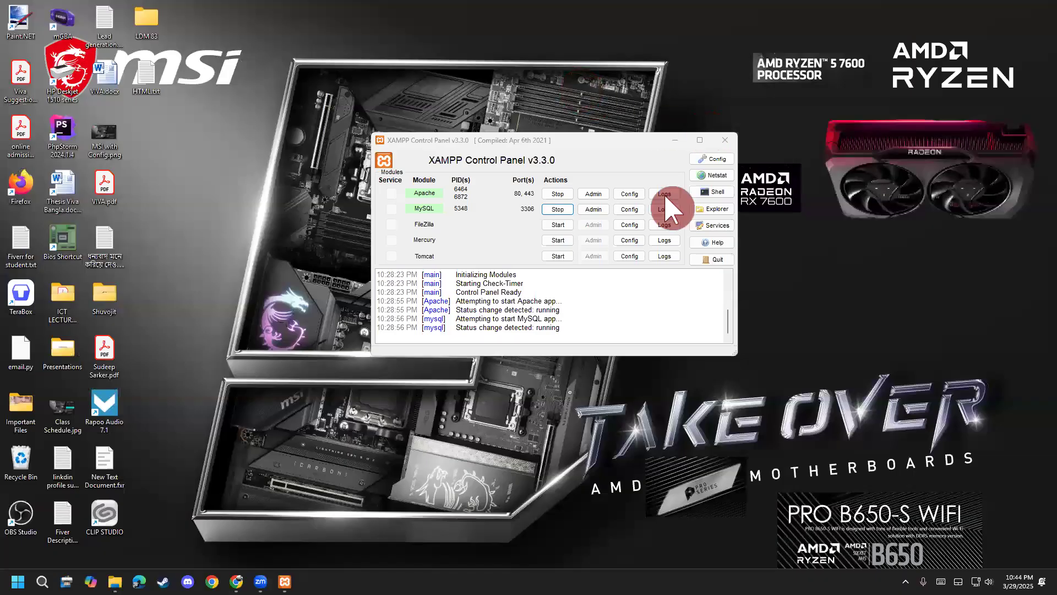
# Annotate the XAMPP Control Panel's Explorer button and use it to open C:\xampp.
pyautogui.moveTo(685, 203)
pyautogui.mouseDown()
pyautogui.moveTo(735, 206)
pyautogui.moveTo(708, 219)
pyautogui.moveTo(682, 212)
pyautogui.moveTo(915, 157)
pyautogui.mouseUp()
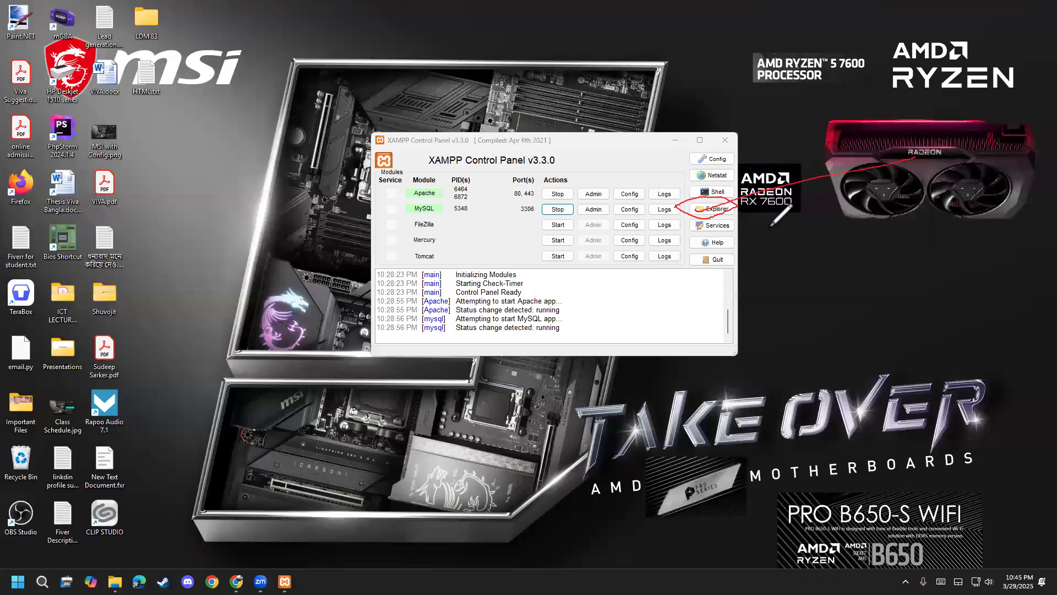
pyautogui.moveTo(687, 192)
pyautogui.mouseDown()
pyautogui.moveTo(711, 214)
pyautogui.moveTo(719, 202)
pyautogui.mouseUp()
pyautogui.click(715, 209)
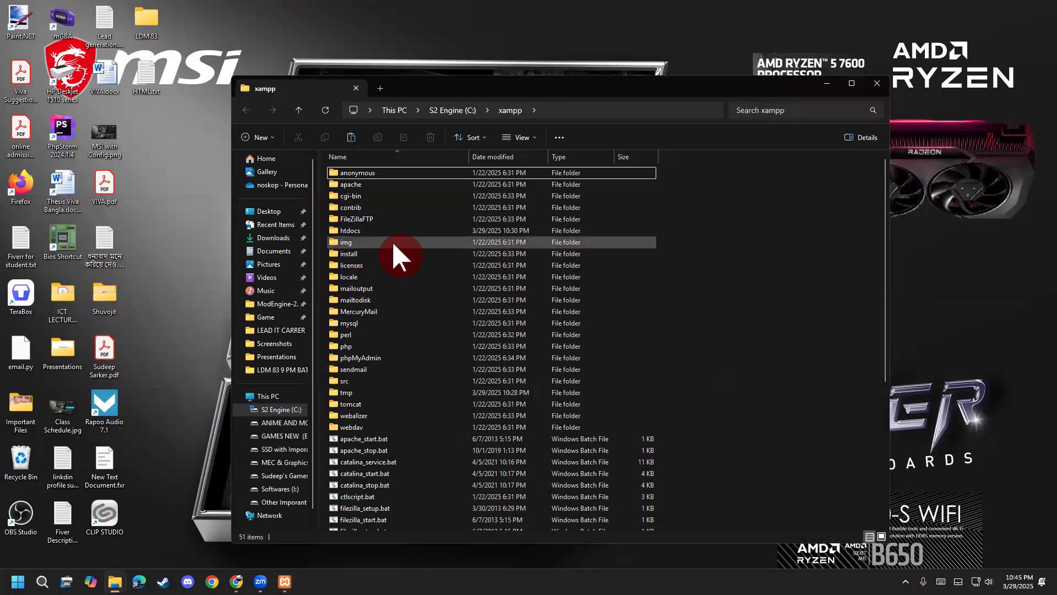
# Paste the cut ldm folder into C:\xampp\htdocs.
pyautogui.click(358, 232)
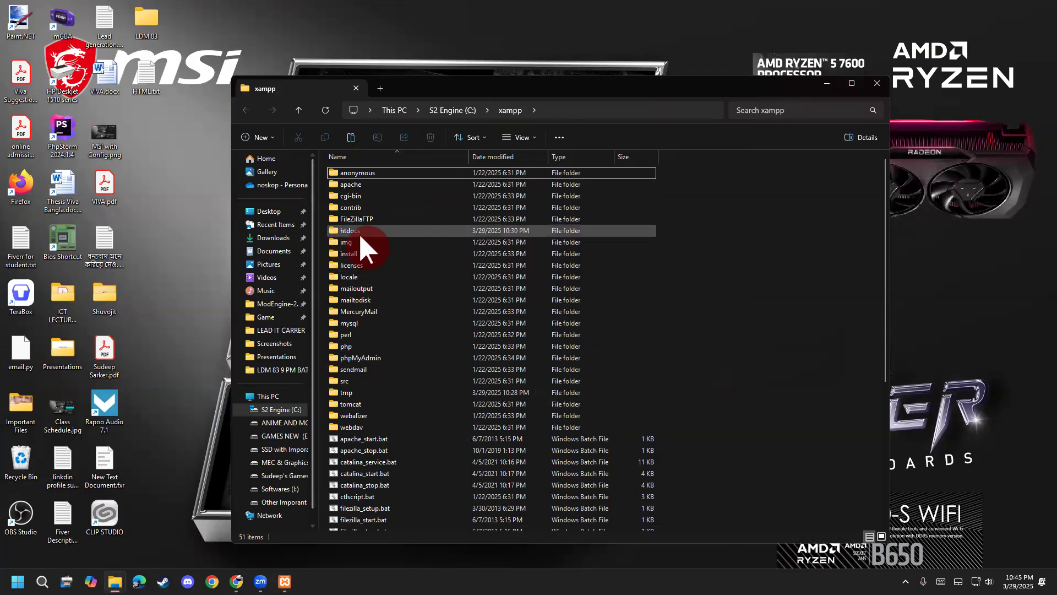
pyautogui.doubleClick(358, 234)
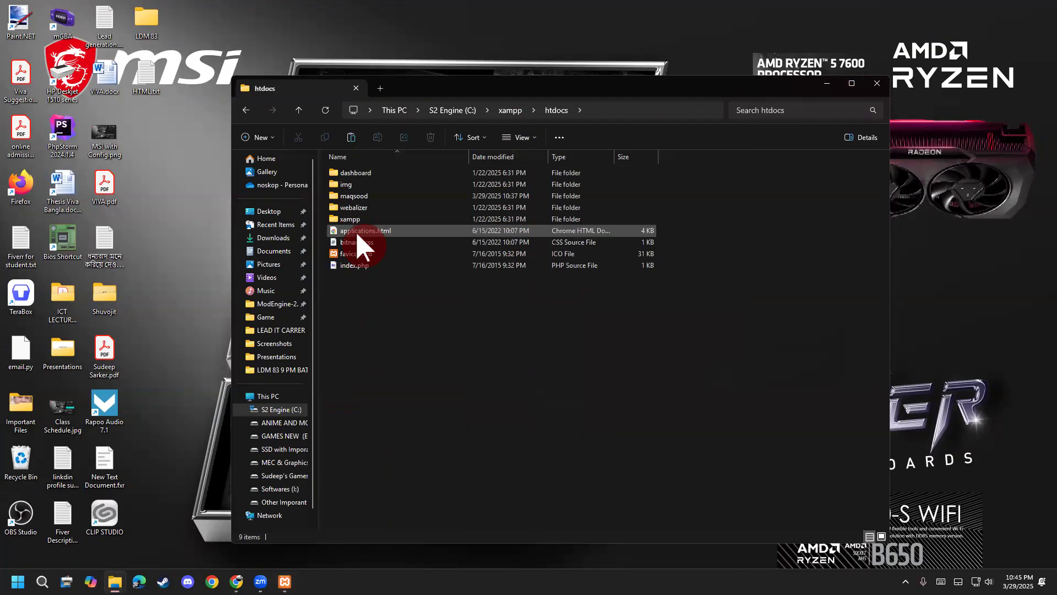
pyautogui.rightClick(438, 352)
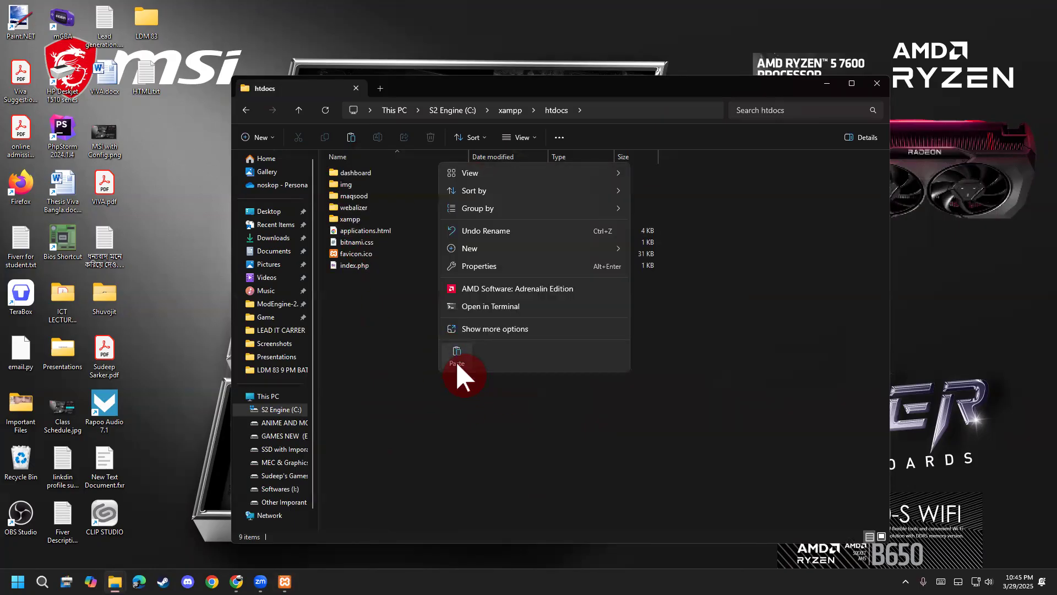
pyautogui.click(457, 362)
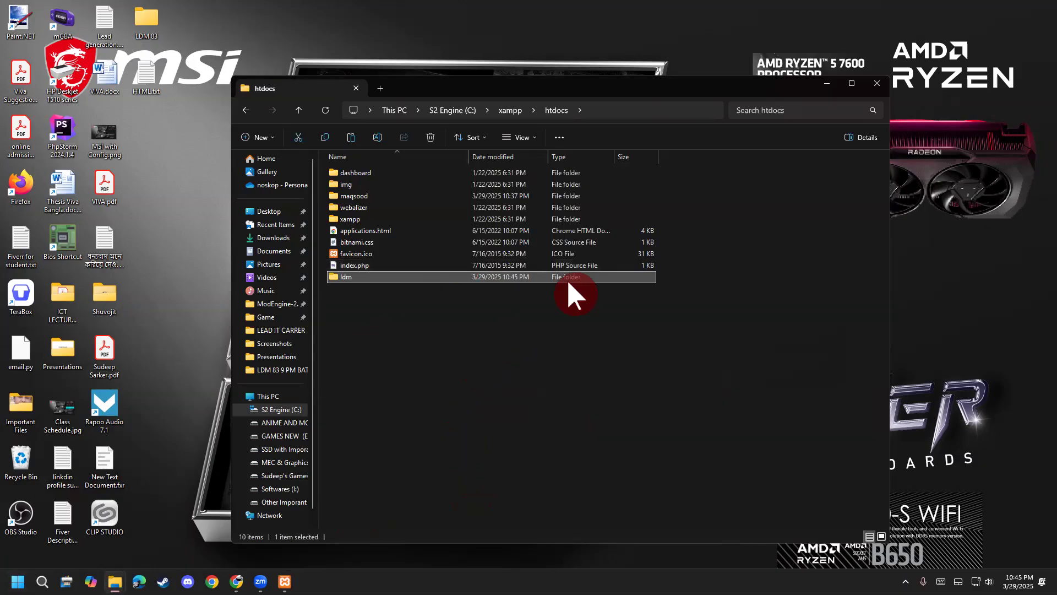
# Check the WordPress files such as index.php inside ldm, then go back and close Explorer.
pyautogui.doubleClick(579, 272)
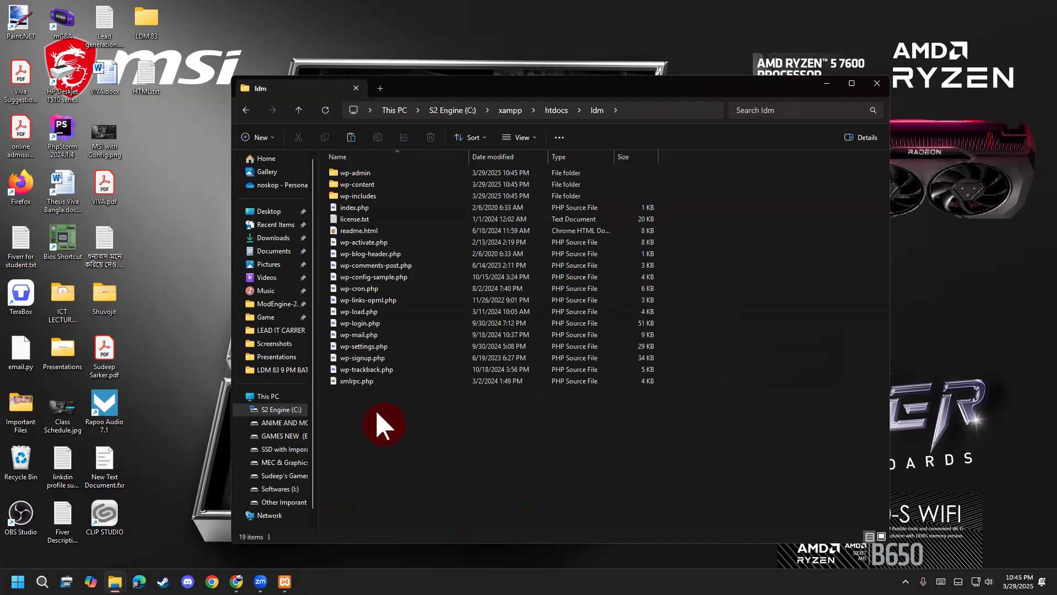
pyautogui.click(383, 206)
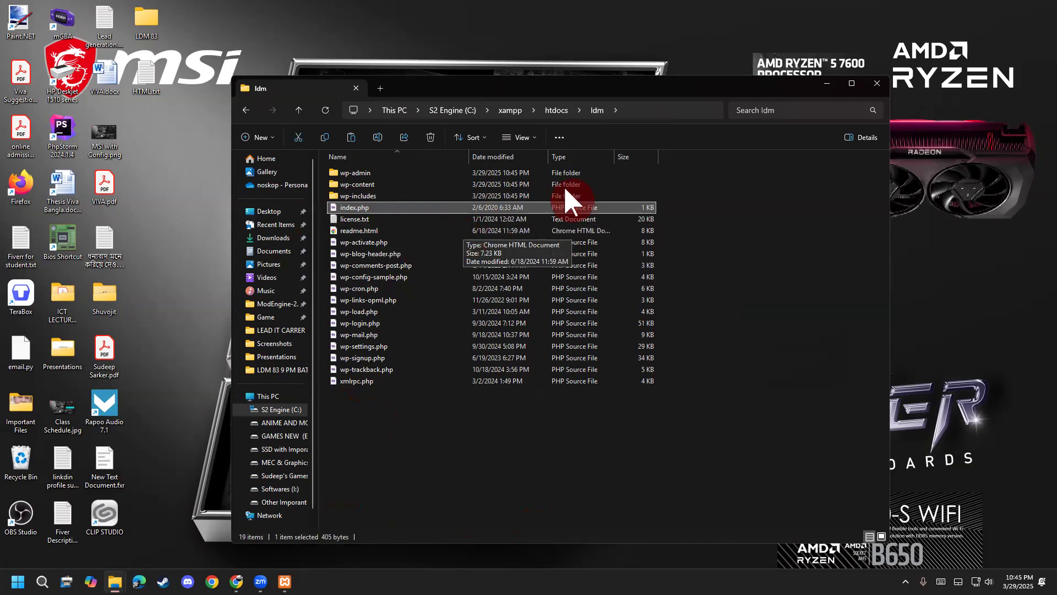
pyautogui.click(247, 112)
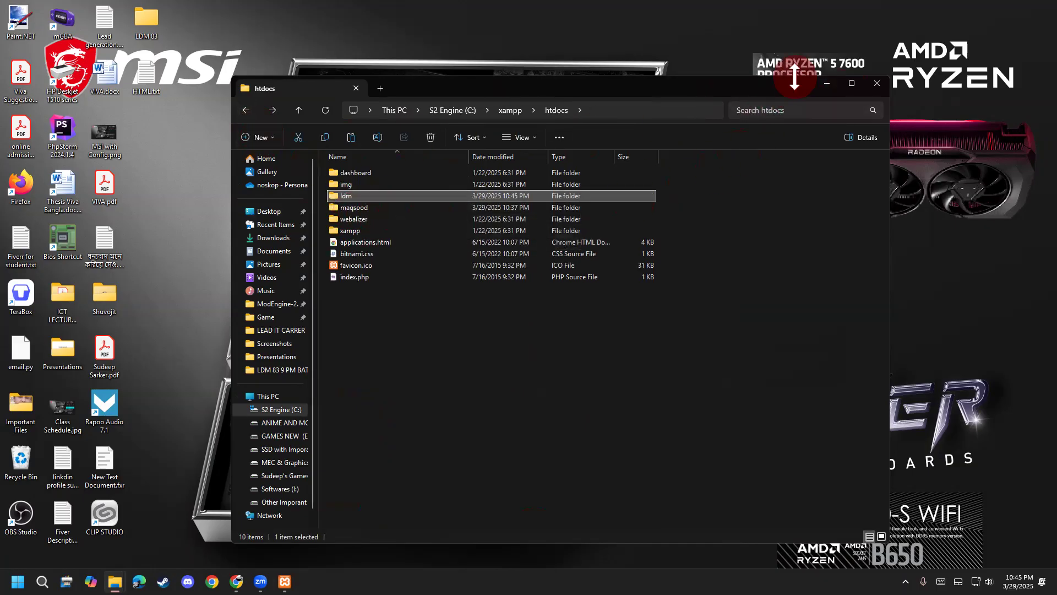
pyautogui.click(876, 84)
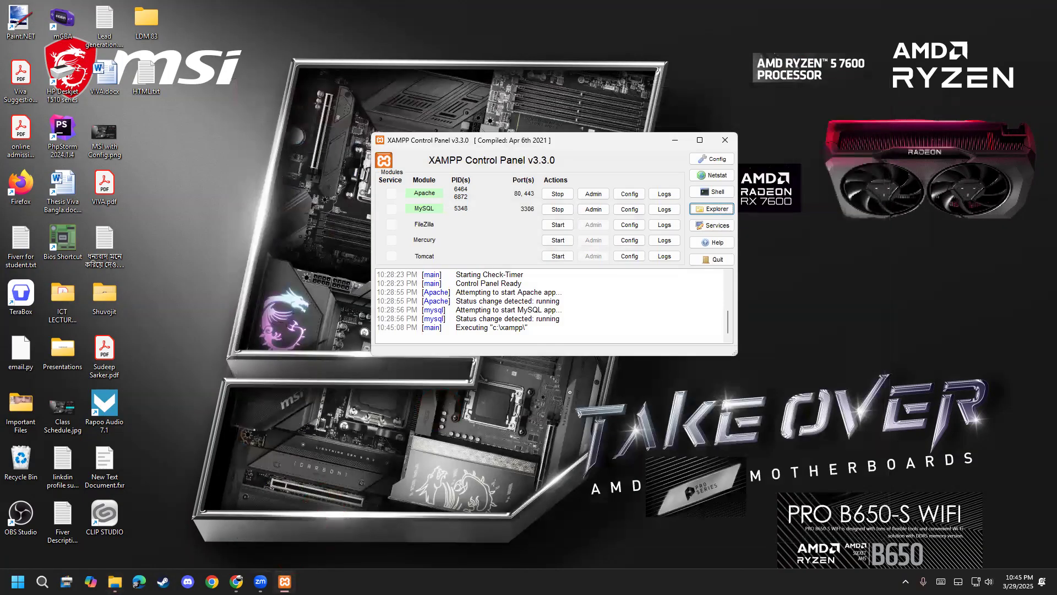
# In a new Chrome tab, enter localhost/ldm as the address without visiting it.
pyautogui.click(237, 582)
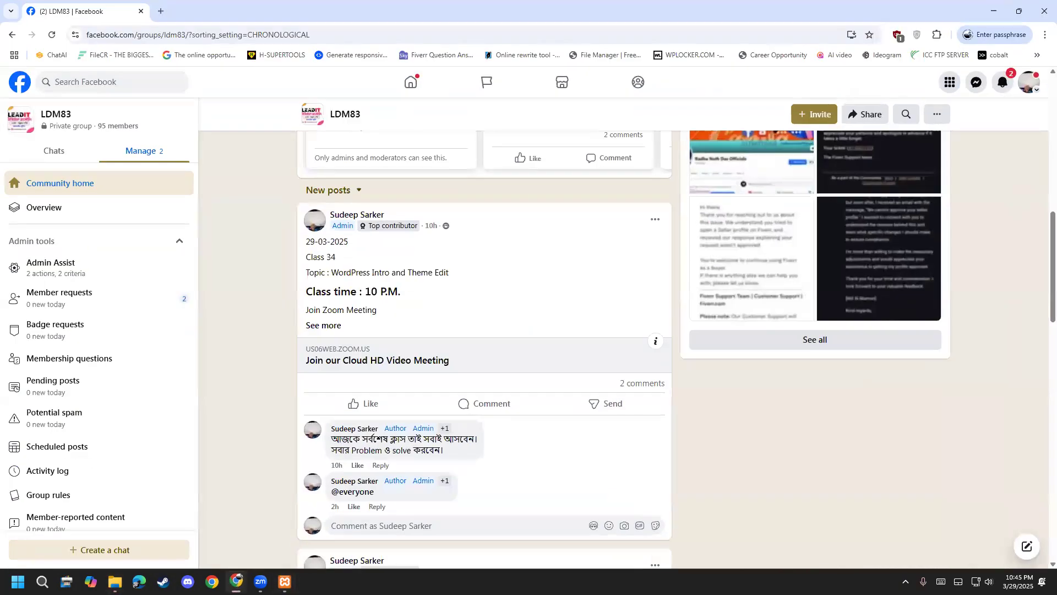
pyautogui.click(160, 21)
pyautogui.write('loca')
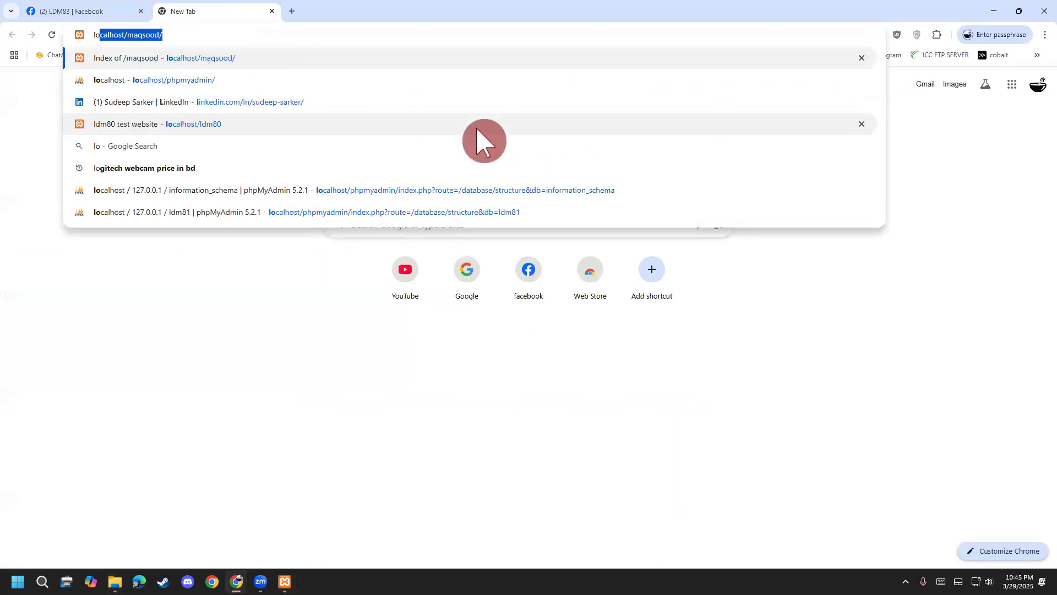
pyautogui.press('Right')
pyautogui.press('BackSpace')
pyautogui.press('BackSpace')
pyautogui.press('BackSpace')
pyautogui.press('BackSpace')
pyautogui.press('BackSpace')
pyautogui.press('BackSpace')
pyautogui.press('BackSpace')
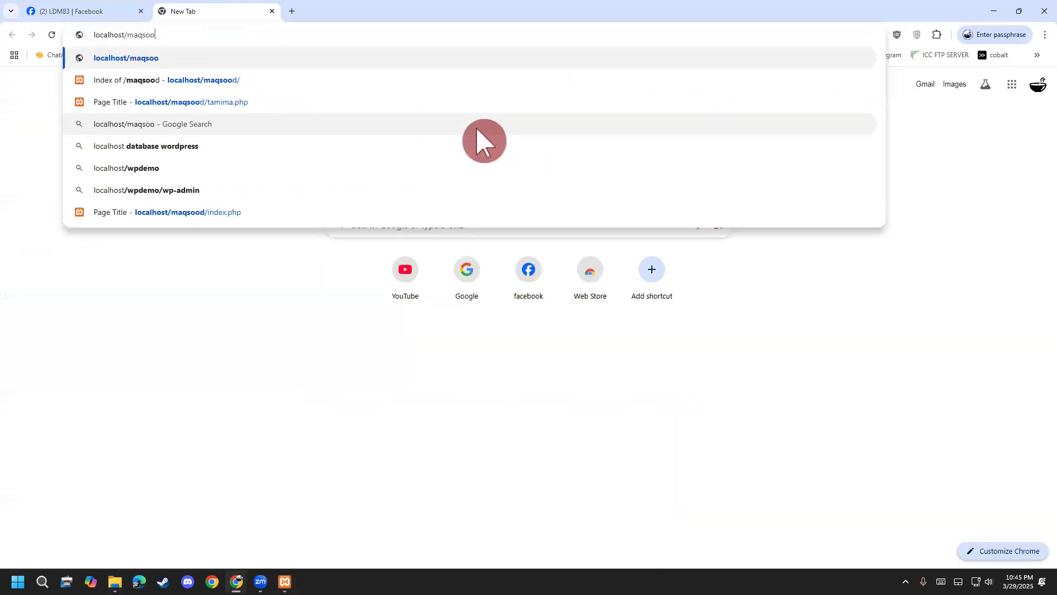
pyautogui.press('BackSpace')
pyautogui.write('ldm')
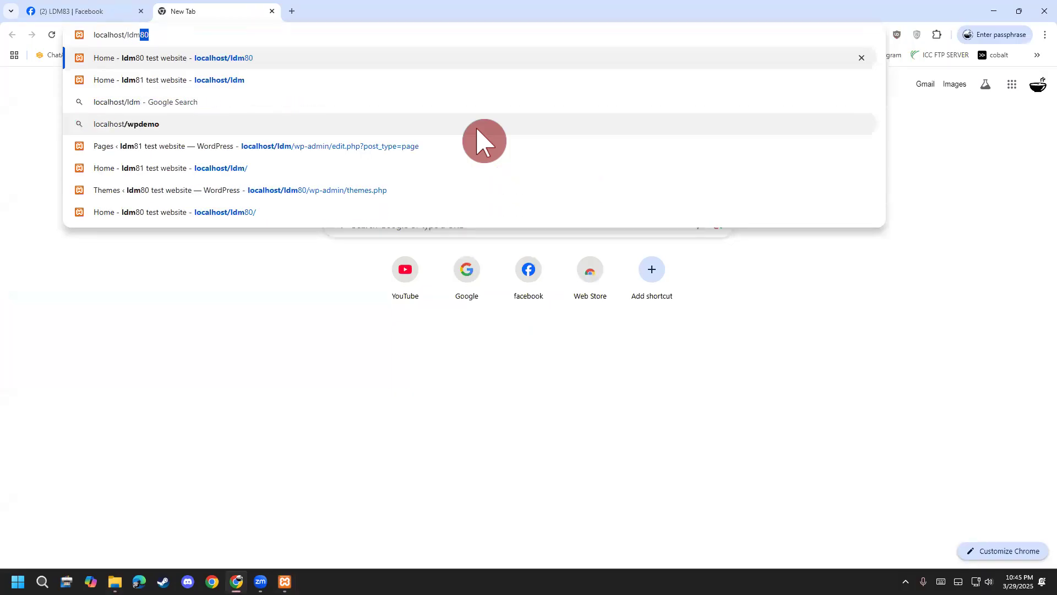
pyautogui.press('BackSpace')
pyautogui.click(117, 475)
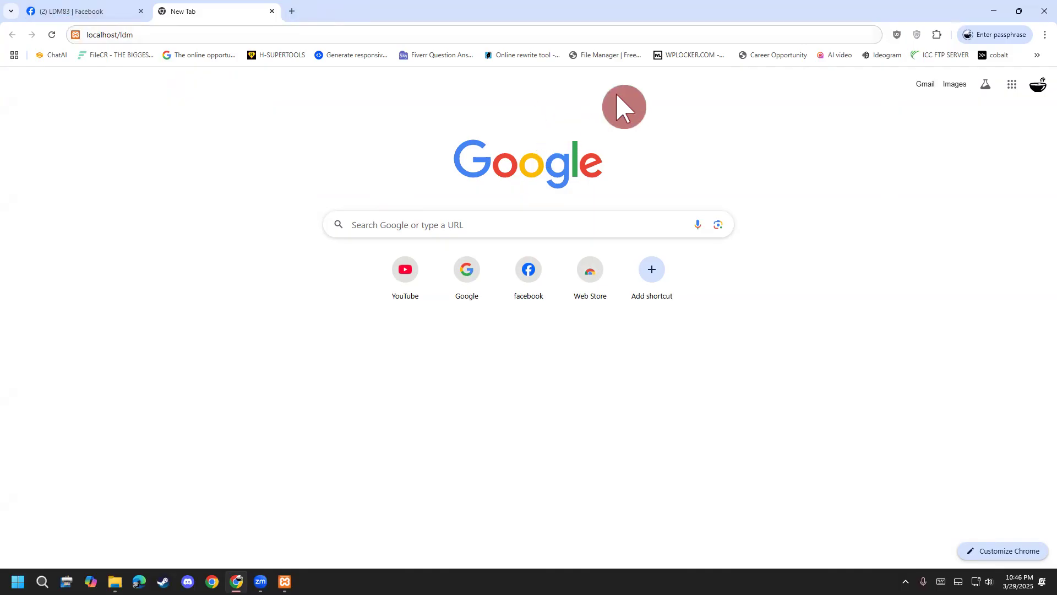
# Draw pen annotations over the browser page, then clear them.
pyautogui.hotkey('ctrl', '2')
pyautogui.moveTo(84, 167)
pyautogui.mouseDown()
pyautogui.moveTo(72, 271)
pyautogui.moveTo(55, 279)
pyautogui.moveTo(113, 165)
pyautogui.moveTo(158, 162)
pyautogui.moveTo(151, 223)
pyautogui.mouseUp()
pyautogui.moveTo(208, 196)
pyautogui.mouseDown()
pyautogui.moveTo(234, 161)
pyautogui.moveTo(251, 200)
pyautogui.mouseUp()
pyautogui.moveTo(262, 135)
pyautogui.mouseDown()
pyautogui.moveTo(268, 193)
pyautogui.moveTo(290, 144)
pyautogui.moveTo(322, 138)
pyautogui.moveTo(340, 175)
pyautogui.moveTo(377, 165)
pyautogui.moveTo(408, 184)
pyautogui.moveTo(467, 159)
pyautogui.mouseUp()
pyautogui.moveTo(194, 336); pyautogui.dragTo(417, 197)
pyautogui.moveTo(256, 304); pyautogui.dragTo(432, 231)
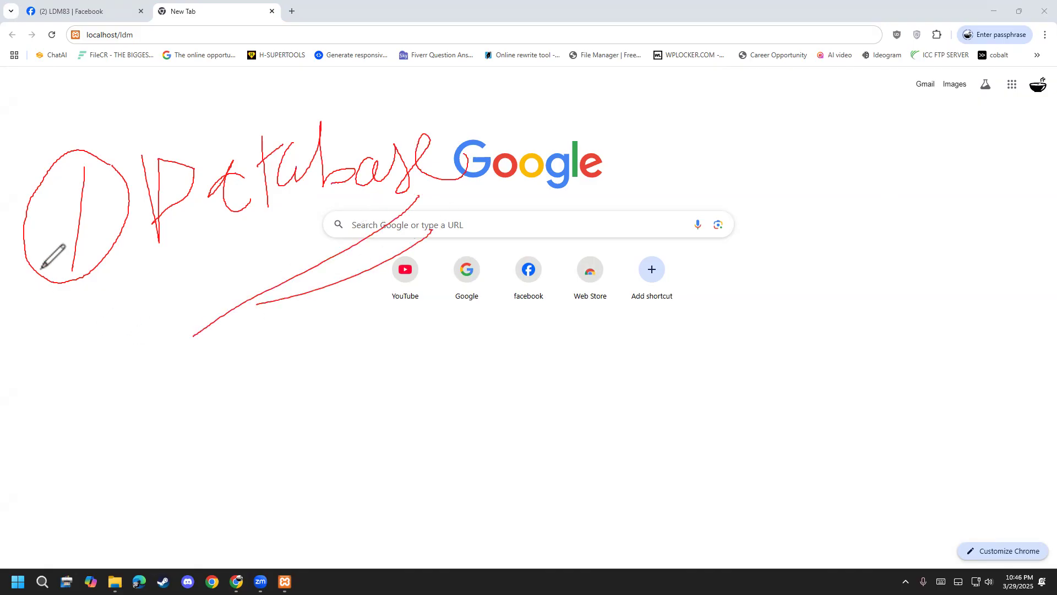
pyautogui.press('Escape')
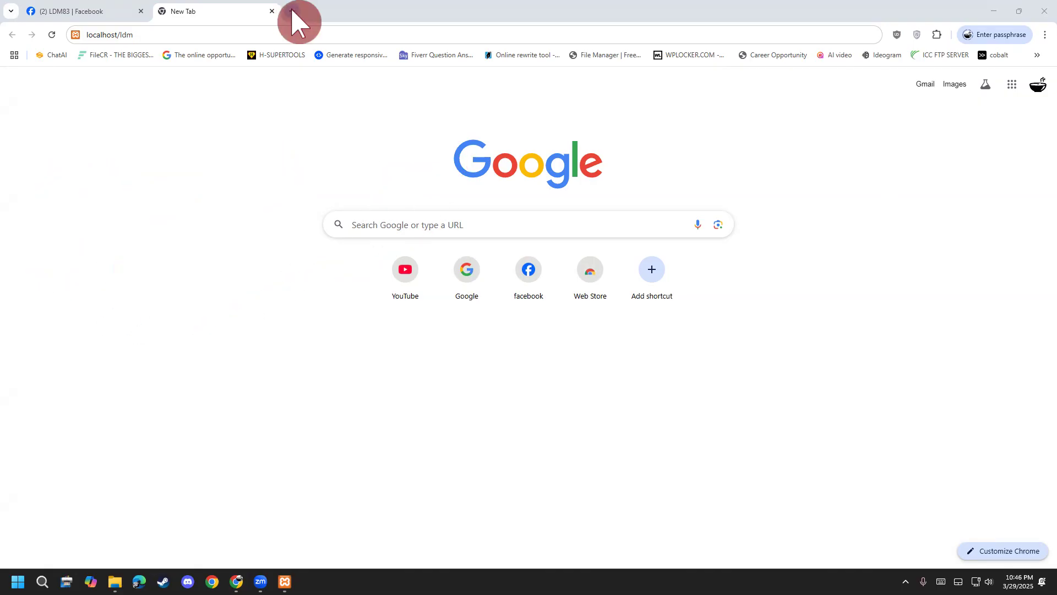
# Open a new tab and fill in the address localhost/phpmyadmin/ from history.
pyautogui.click(293, 11)
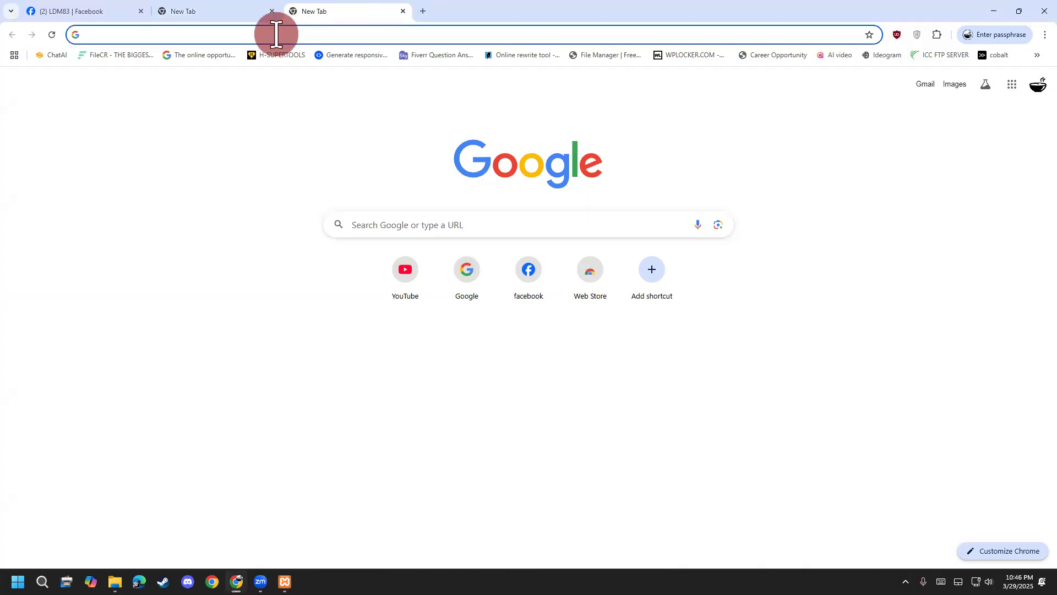
pyautogui.click(275, 37)
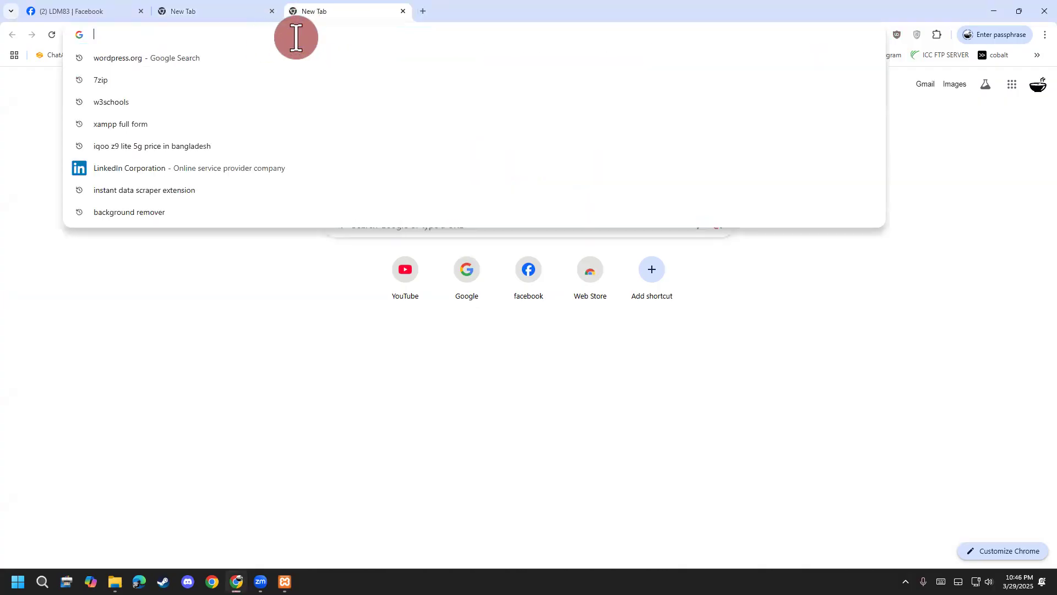
pyautogui.write('localhost/phpmyadmin/index.php?route=/database/structure&db=ldm81')
pyautogui.press('Up')
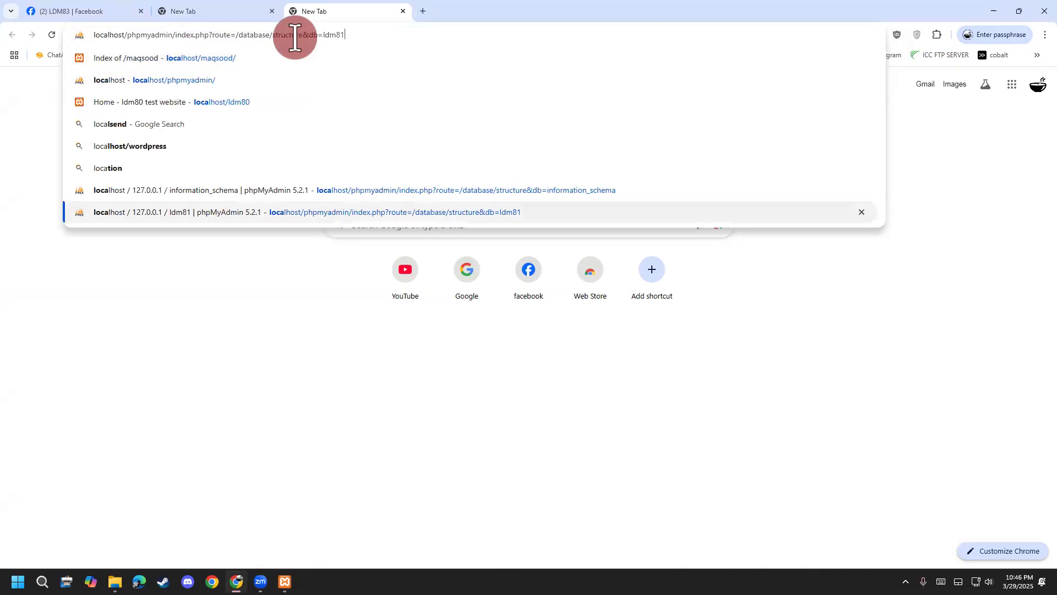
pyautogui.press('BackSpace')
pyautogui.press('BackSpace')
pyautogui.press('BackSpace')
pyautogui.press('BackSpace')
pyautogui.press('BackSpace')
pyautogui.press('BackSpace')
pyautogui.press('BackSpace')
pyautogui.press('BackSpace')
pyautogui.press('BackSpace')
pyautogui.press('BackSpace')
pyautogui.press('BackSpace')
pyautogui.press('BackSpace')
pyautogui.press('BackSpace')
pyautogui.press('BackSpace')
pyautogui.press('BackSpace')
pyautogui.press('BackSpace')
pyautogui.press('BackSpace')
pyautogui.press('BackSpace')
pyautogui.press('BackSpace')
pyautogui.press('BackSpace')
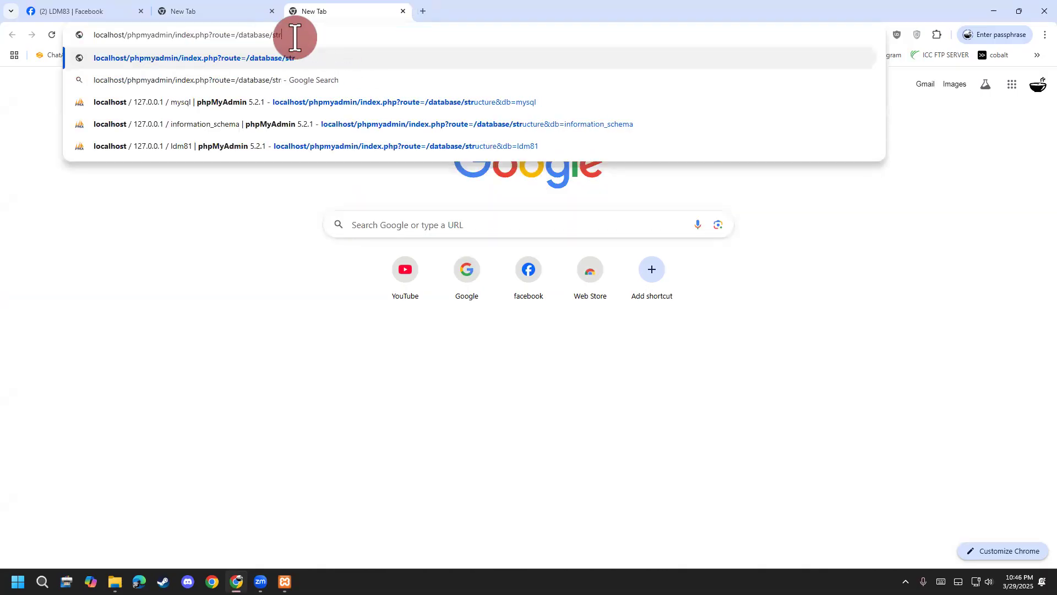
pyautogui.press('BackSpace')
pyautogui.press('BackSpace')
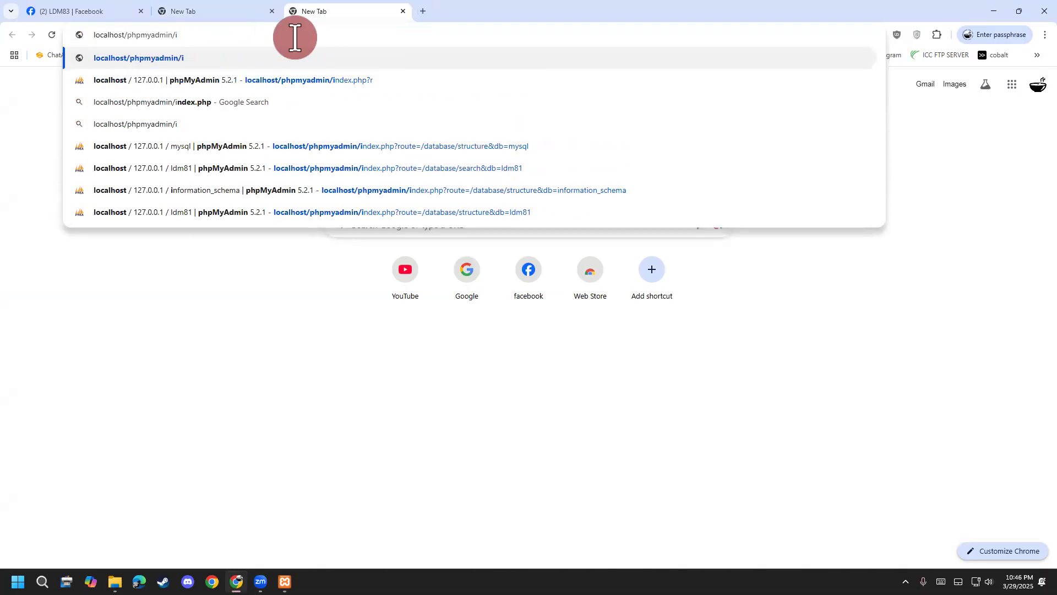
pyautogui.press('BackSpace')
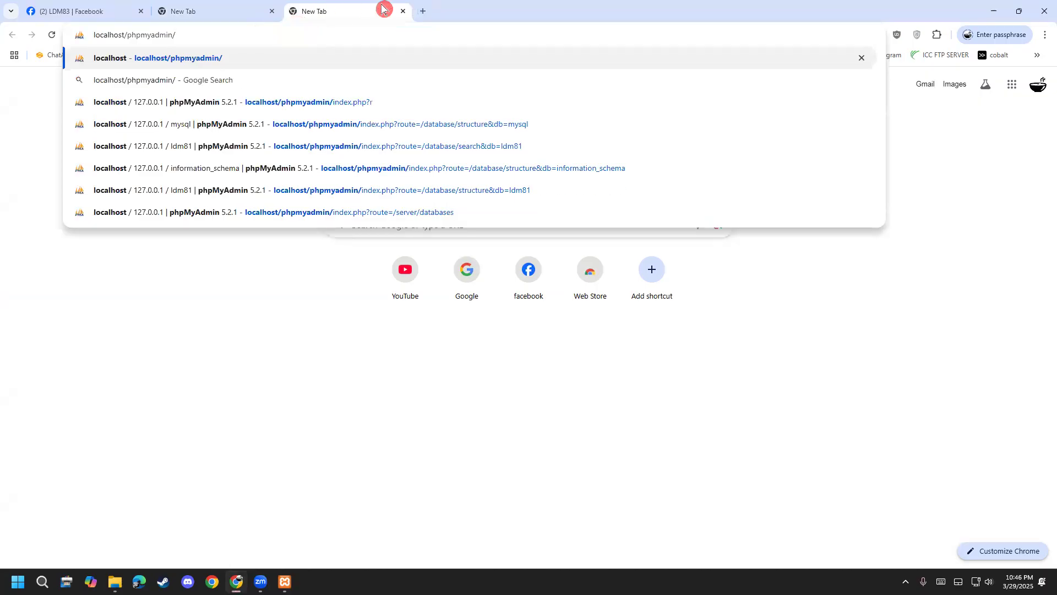
# Mark up the page with pen strokes, then load localhost/phpmyadmin/.
pyautogui.click(384, 9)
pyautogui.moveTo(117, 376); pyautogui.dragTo(132, 515)
pyautogui.moveTo(114, 400)
pyautogui.mouseDown()
pyautogui.moveTo(152, 441)
pyautogui.moveTo(125, 433)
pyautogui.mouseUp()
pyautogui.moveTo(188, 344)
pyautogui.mouseDown()
pyautogui.moveTo(207, 516)
pyautogui.moveTo(259, 485)
pyautogui.mouseUp()
pyautogui.moveTo(254, 430)
pyautogui.mouseDown()
pyautogui.moveTo(269, 526)
pyautogui.moveTo(284, 431)
pyautogui.moveTo(274, 482)
pyautogui.mouseUp()
pyautogui.moveTo(299, 419)
pyautogui.mouseDown()
pyautogui.moveTo(397, 443)
pyautogui.moveTo(407, 512)
pyautogui.mouseUp()
pyautogui.moveTo(474, 392)
pyautogui.mouseDown()
pyautogui.moveTo(498, 427)
pyautogui.moveTo(554, 409)
pyautogui.moveTo(552, 355)
pyautogui.moveTo(564, 393)
pyautogui.moveTo(593, 393)
pyautogui.moveTo(637, 431)
pyautogui.mouseUp()
pyautogui.moveTo(640, 377); pyautogui.dragTo(647, 419)
pyautogui.moveTo(628, 359)
pyautogui.mouseDown()
pyautogui.moveTo(663, 416)
pyautogui.moveTo(722, 385)
pyautogui.mouseUp()
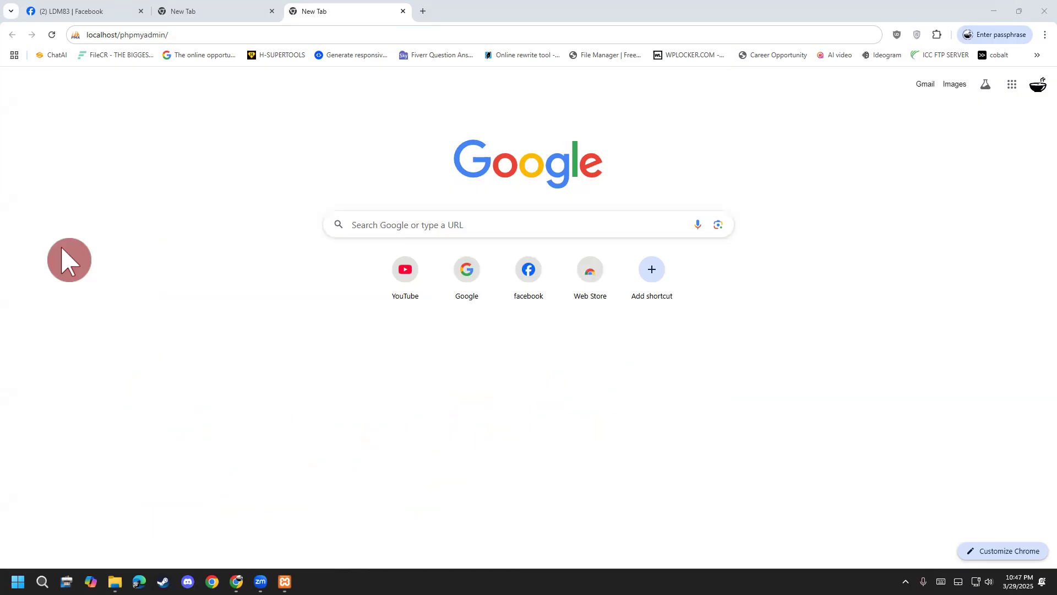
pyautogui.click(184, 31)
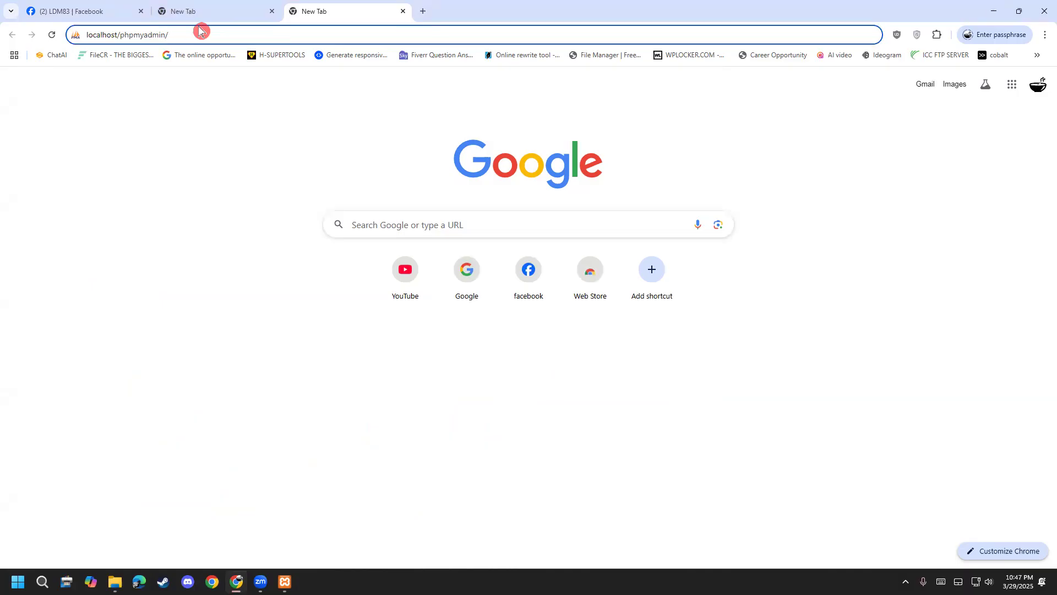
pyautogui.press('Return')
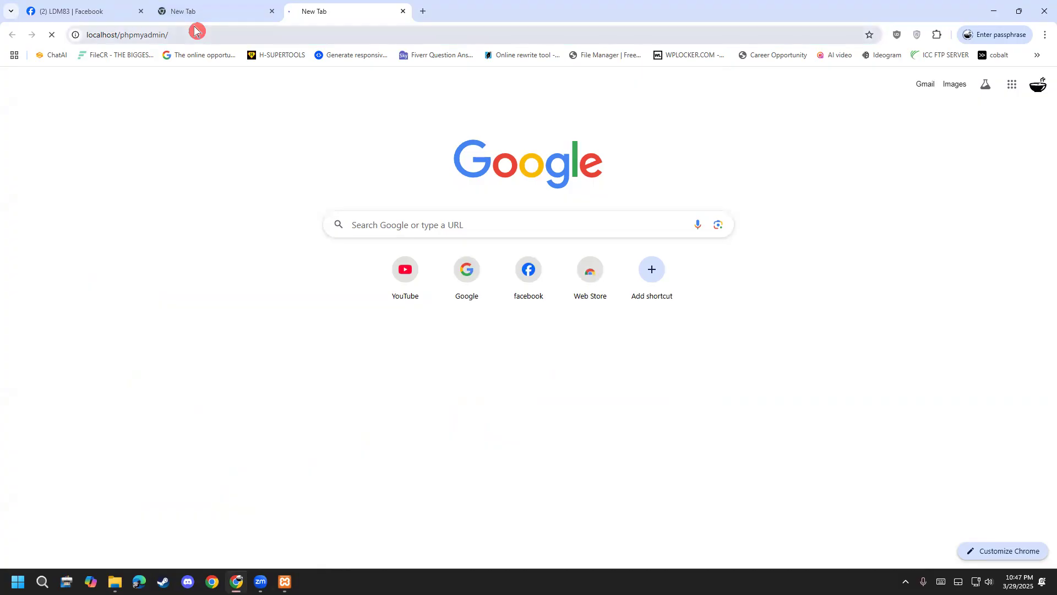
# Switch phpMyAdmin to its Databases page, which lists the four existing databases.
pyautogui.click(203, 34)
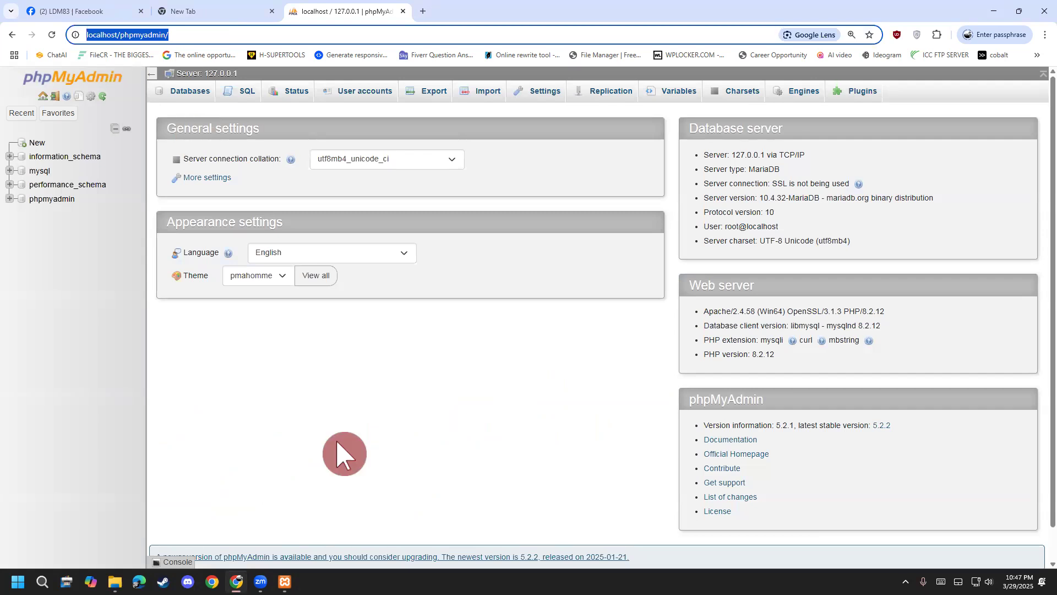
pyautogui.moveTo(225, 408)
pyautogui.mouseDown()
pyautogui.moveTo(283, 443)
pyautogui.moveTo(307, 377)
pyautogui.moveTo(400, 404)
pyautogui.moveTo(408, 352)
pyautogui.mouseUp()
pyautogui.moveTo(529, 344)
pyautogui.mouseDown()
pyautogui.moveTo(530, 327)
pyautogui.moveTo(561, 380)
pyautogui.mouseUp()
pyautogui.moveTo(575, 337)
pyautogui.mouseDown()
pyautogui.moveTo(603, 348)
pyautogui.moveTo(619, 309)
pyautogui.moveTo(627, 330)
pyautogui.moveTo(688, 322)
pyautogui.moveTo(683, 358)
pyautogui.moveTo(721, 309)
pyautogui.mouseUp()
pyautogui.moveTo(275, 538); pyautogui.dragTo(796, 306)
pyautogui.moveTo(419, 505); pyautogui.dragTo(797, 318)
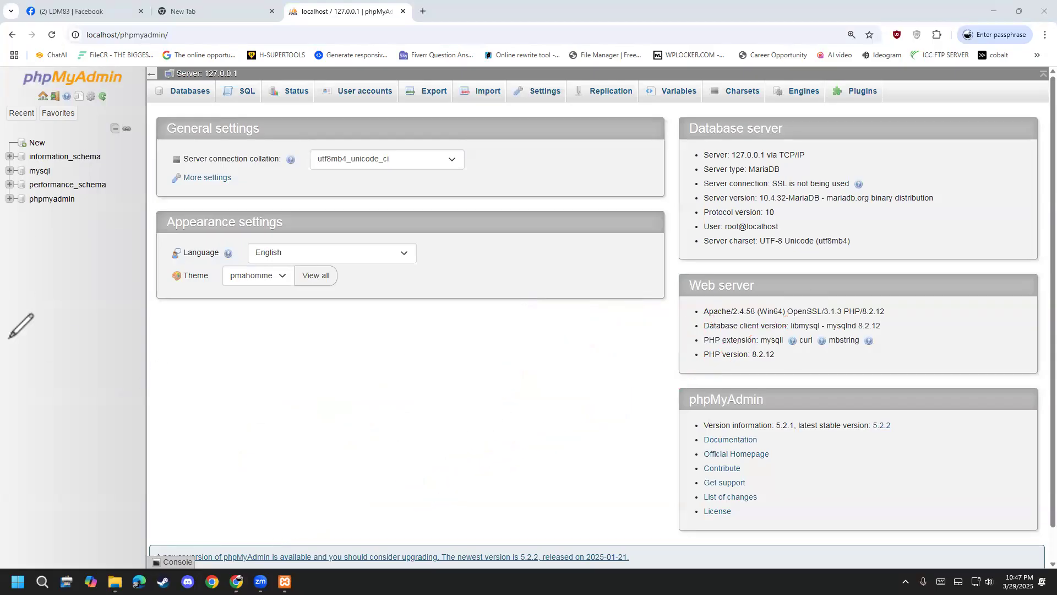
pyautogui.click(172, 94)
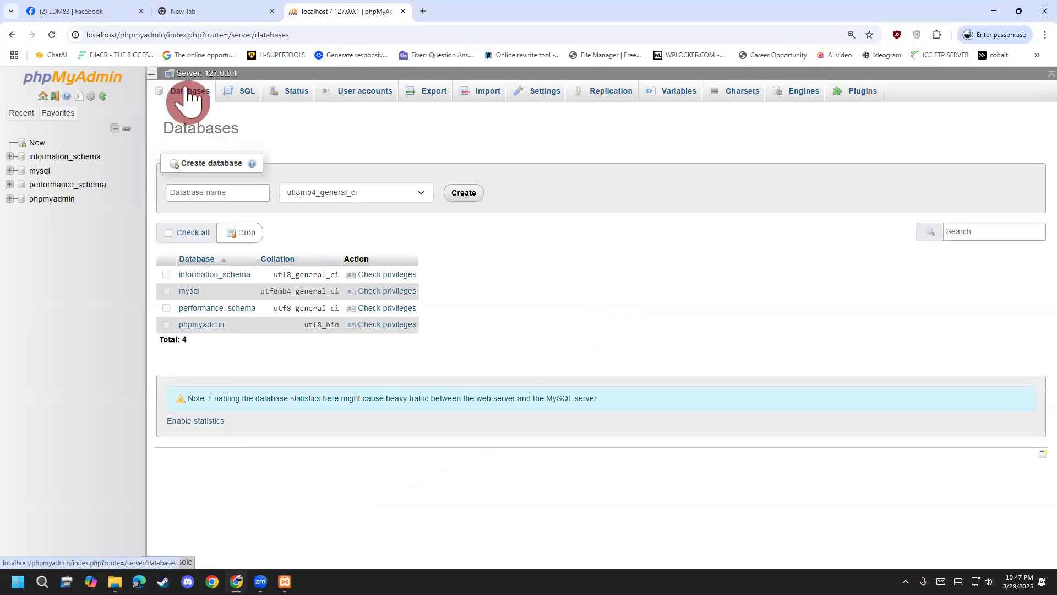
# Create a new database named tamima.
pyautogui.click(200, 193)
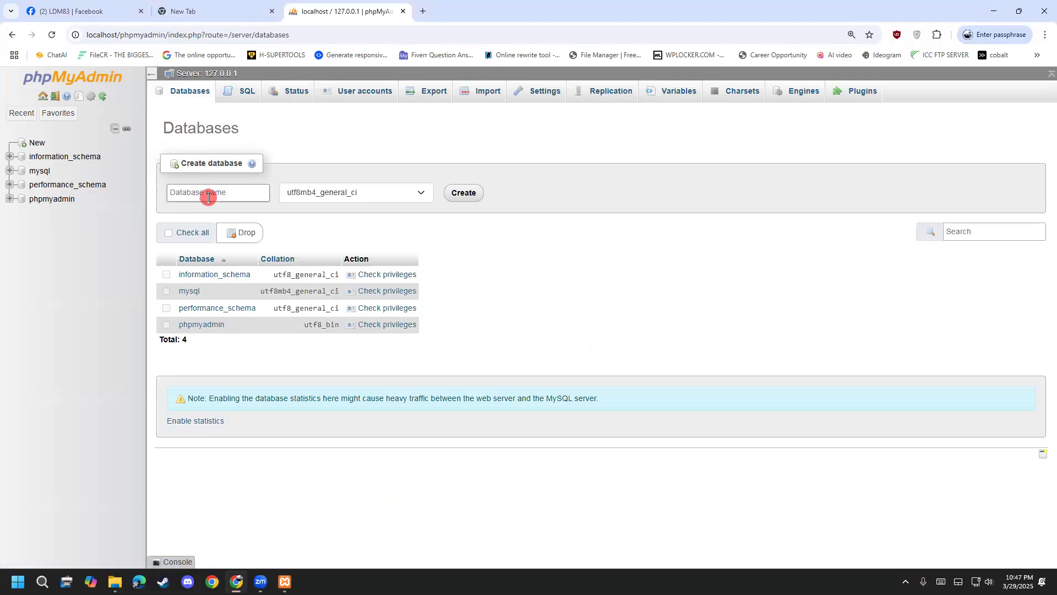
pyautogui.click(209, 196)
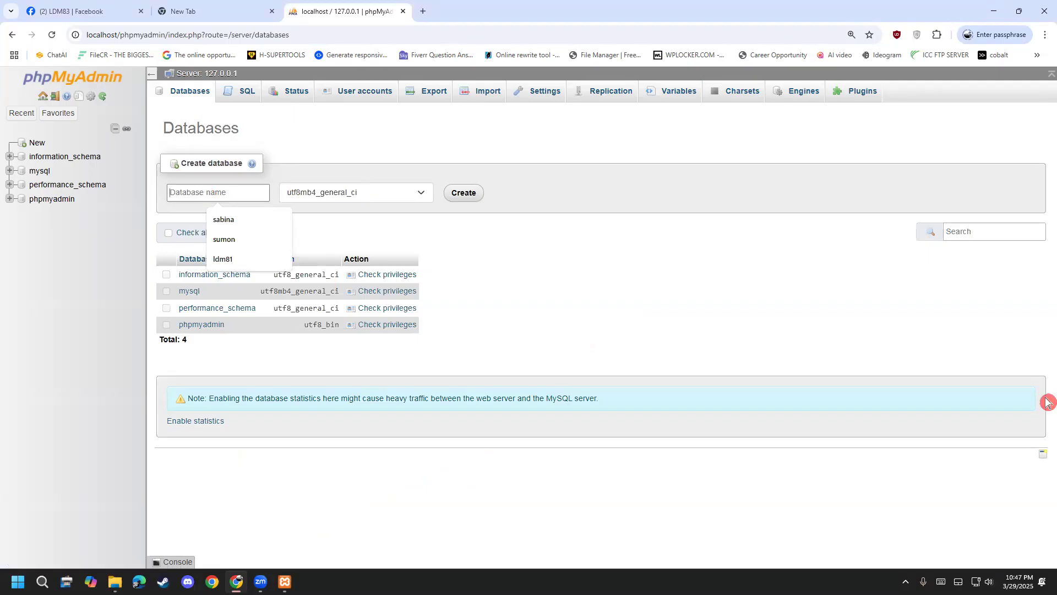
pyautogui.write('tamima')
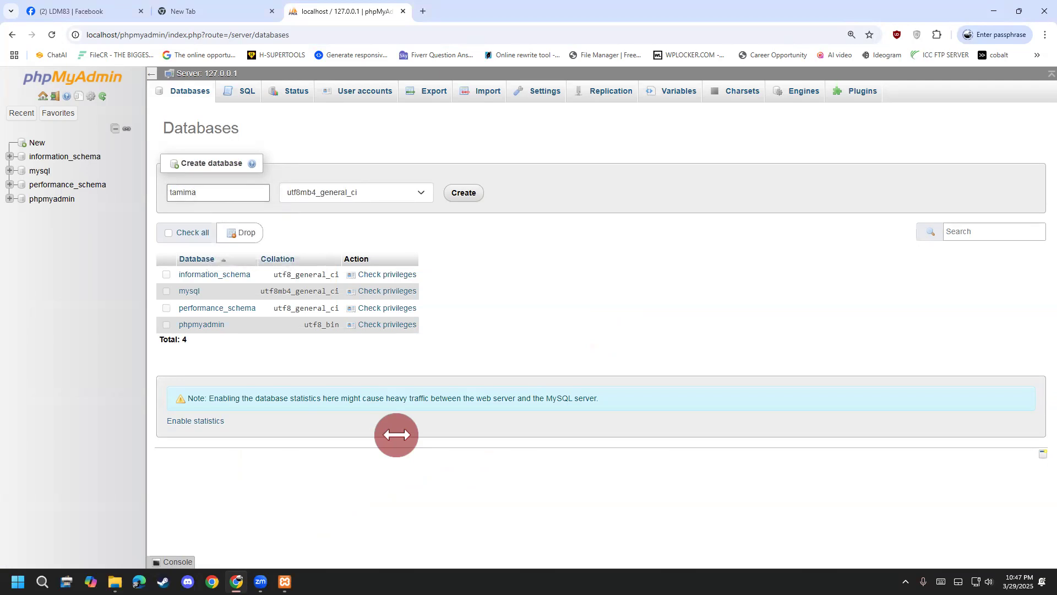
pyautogui.moveTo(225, 190); pyautogui.dragTo(25, 190)
pyautogui.press('super+c')
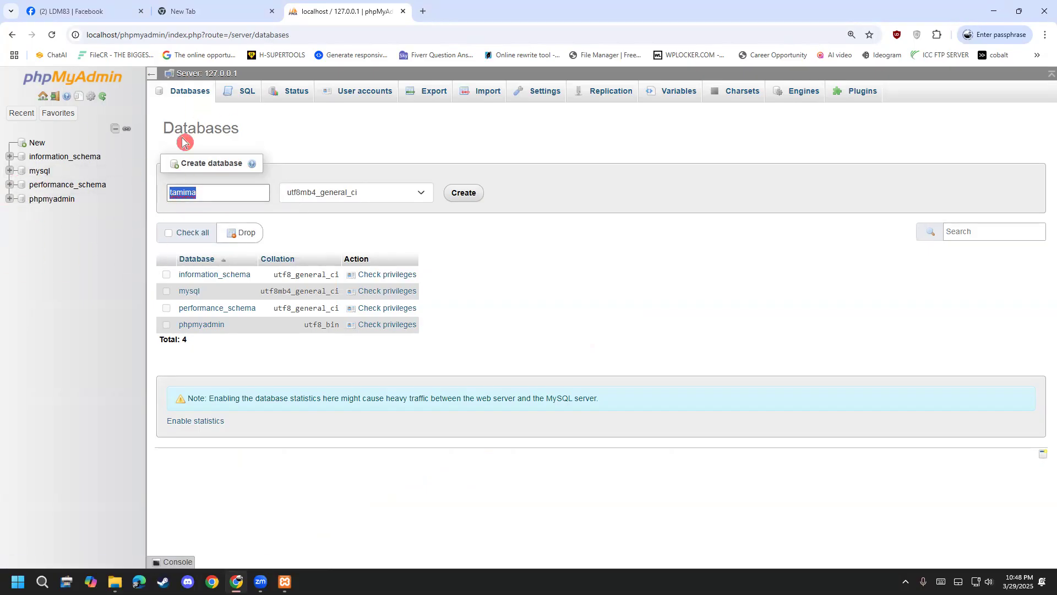
pyautogui.click(241, 197)
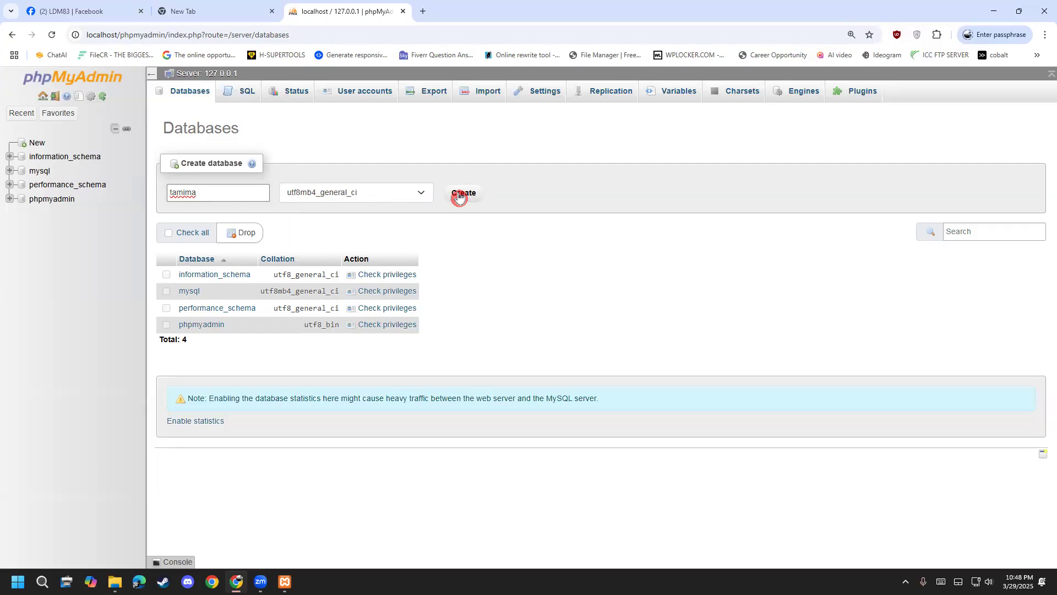
pyautogui.click(459, 197)
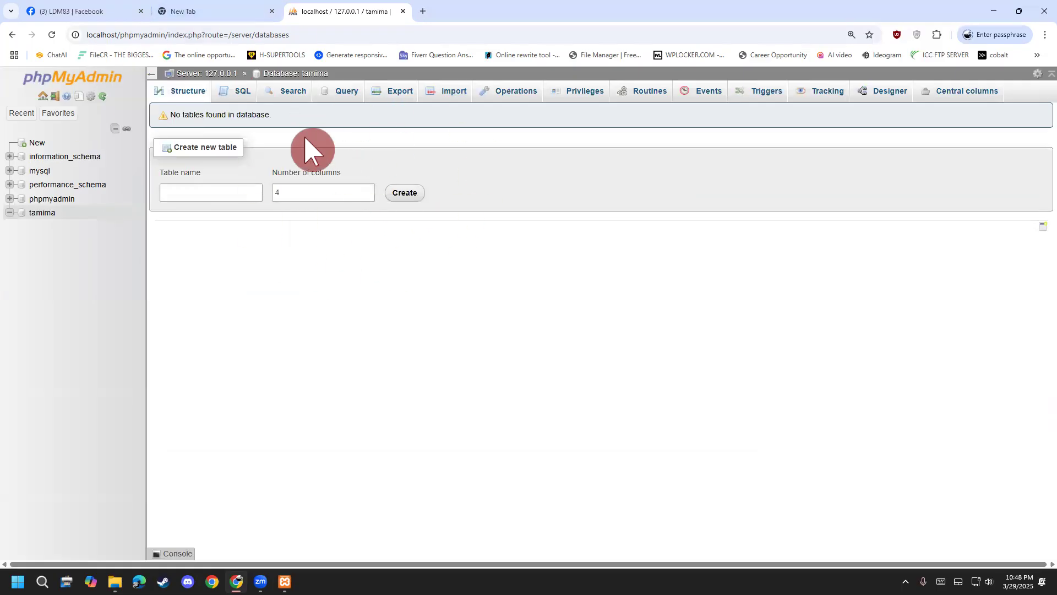
# Return to the Chrome tab holding the localhost/ldm address.
pyautogui.click(190, 16)
pyautogui.click(158, 35)
pyautogui.click(166, 37)
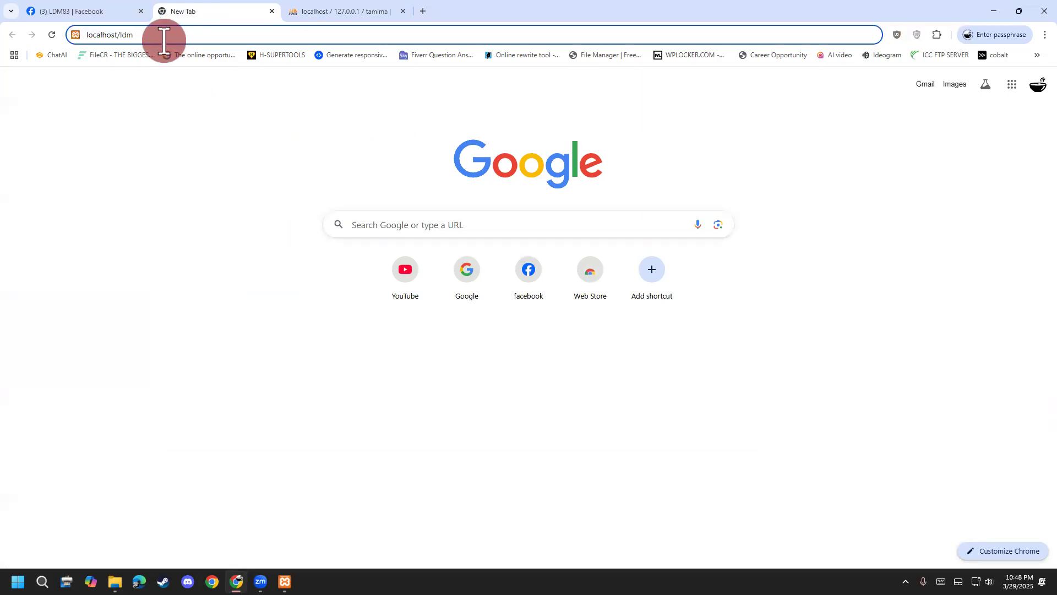
# Confirm the ldm folder exists in C:\xampp\htdocs, then load localhost/ldm in Chrome.
pyautogui.click(115, 581)
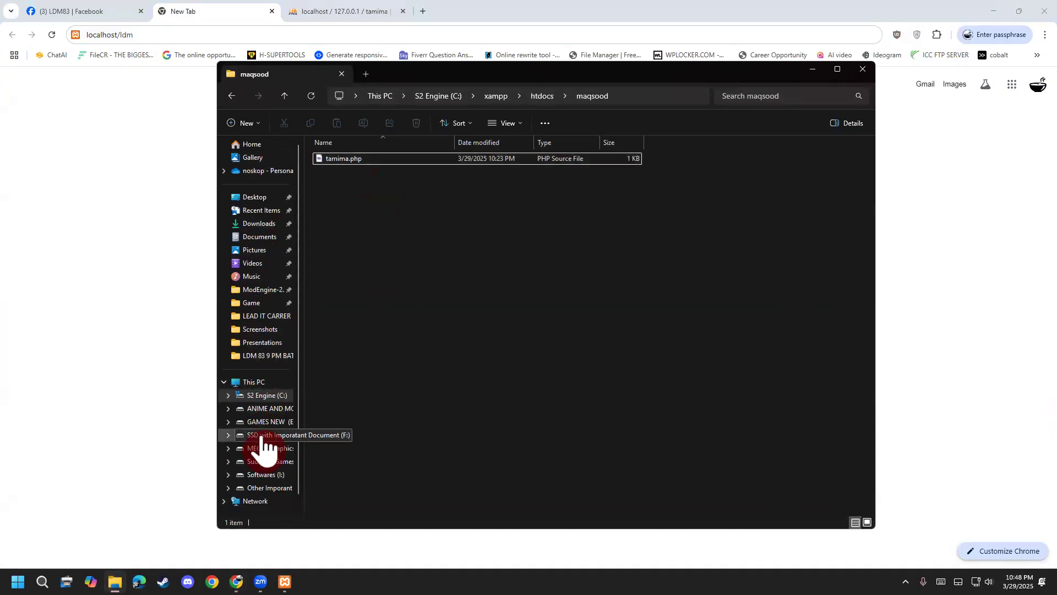
pyautogui.click(263, 396)
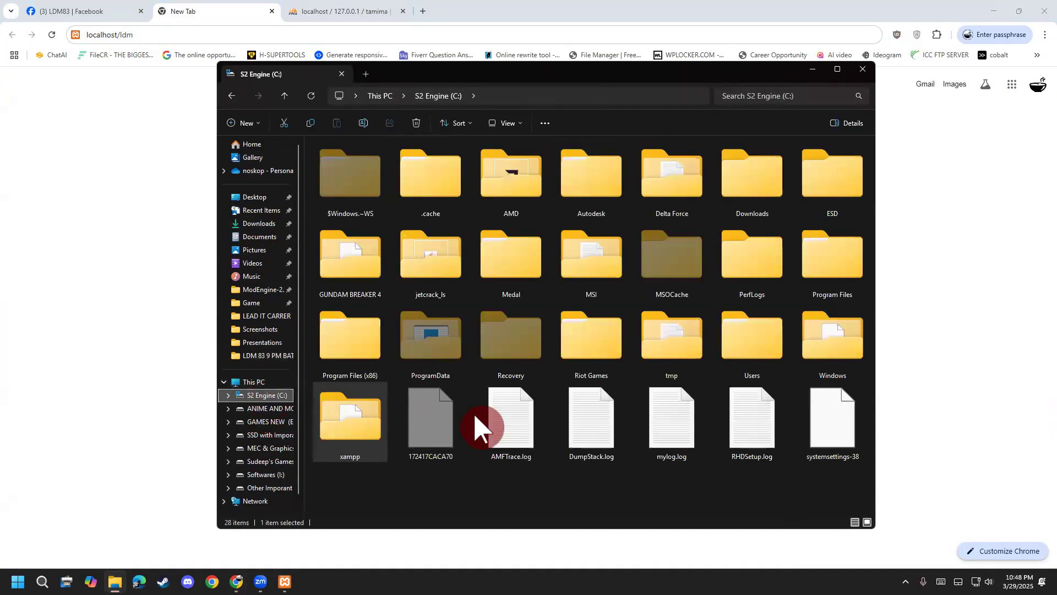
pyautogui.doubleClick(367, 431)
pyautogui.doubleClick(354, 214)
pyautogui.click(353, 182)
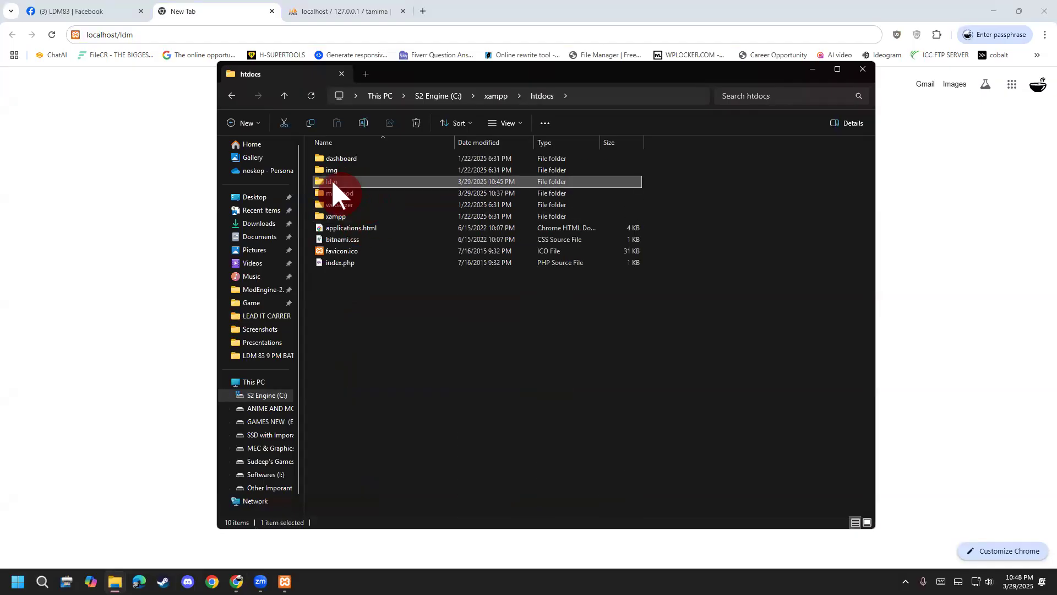
pyautogui.click(149, 37)
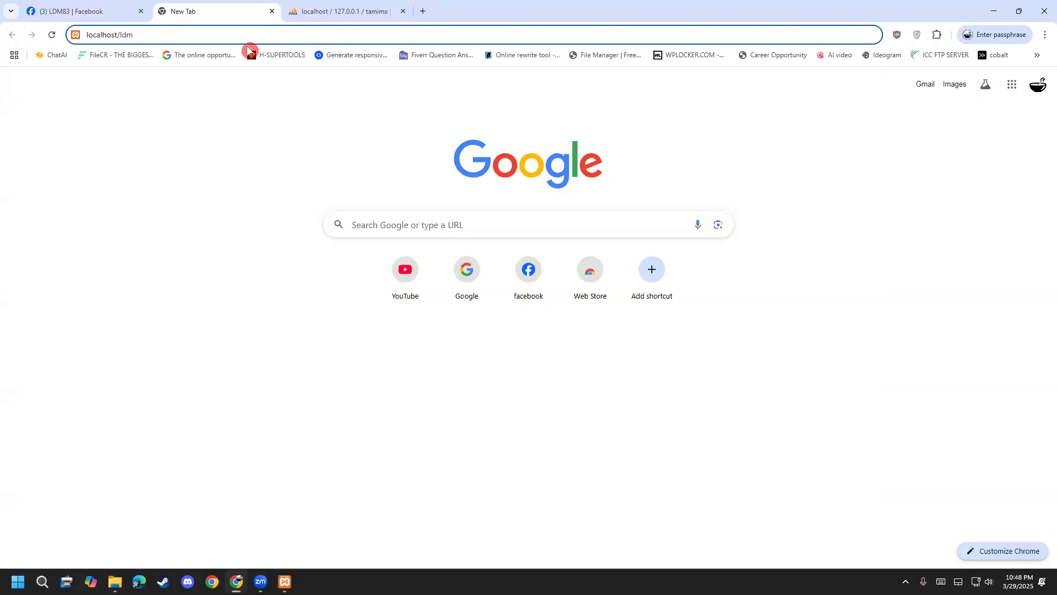
pyautogui.press('Return')
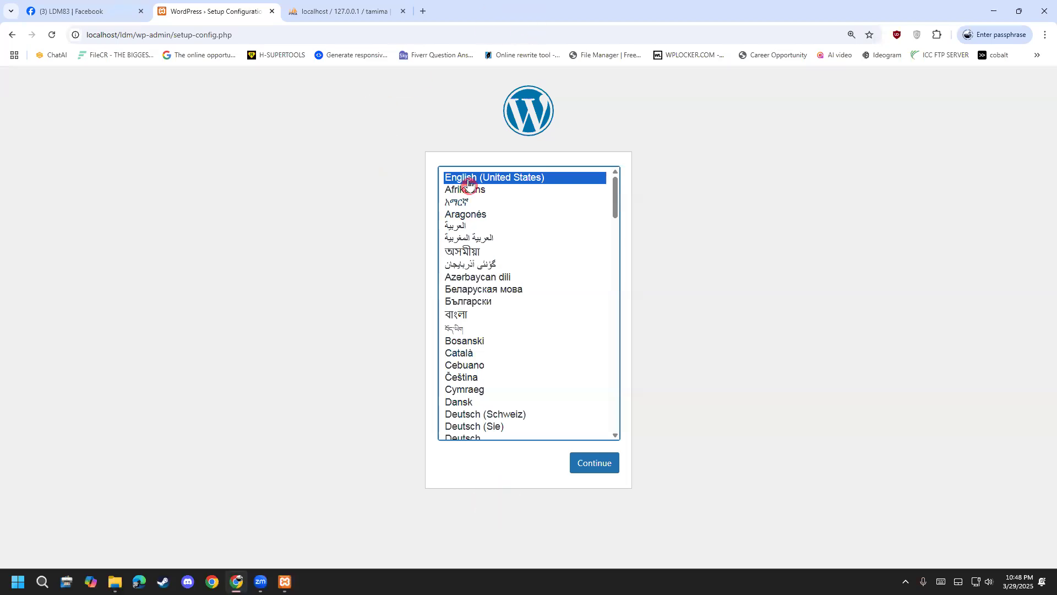
# Choose English (United States) and begin the database connection setup.
pyautogui.click(600, 465)
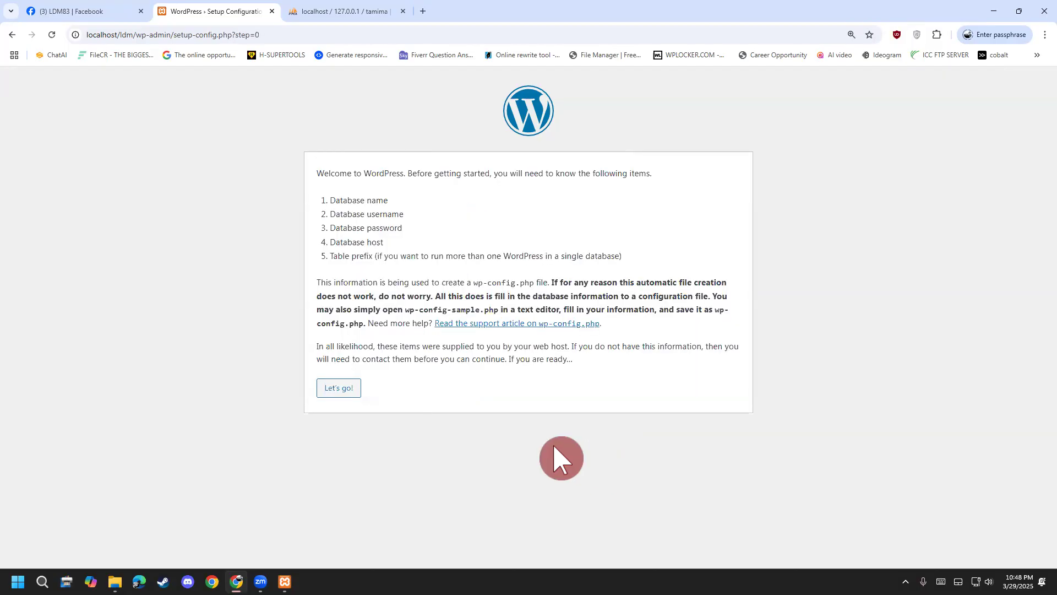
pyautogui.moveTo(330, 200); pyautogui.dragTo(388, 244)
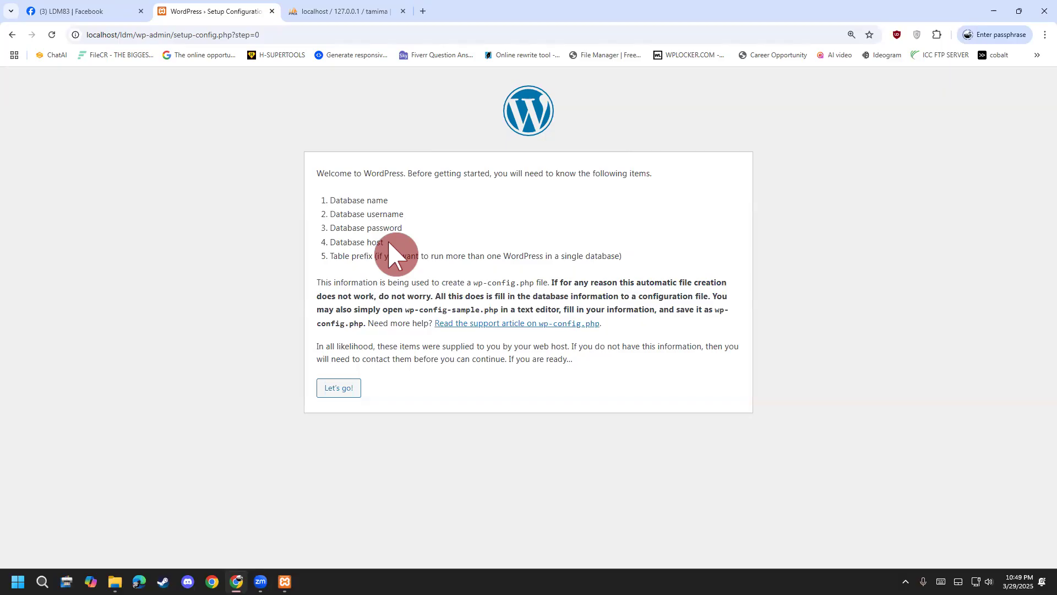
pyautogui.moveTo(353, 200); pyautogui.dragTo(413, 207)
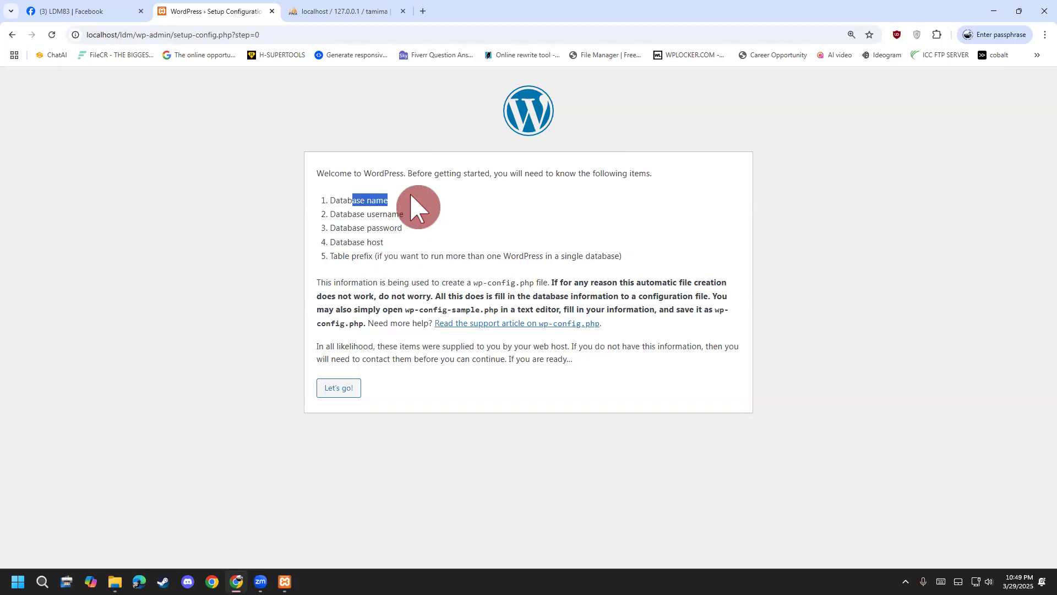
pyautogui.click(338, 389)
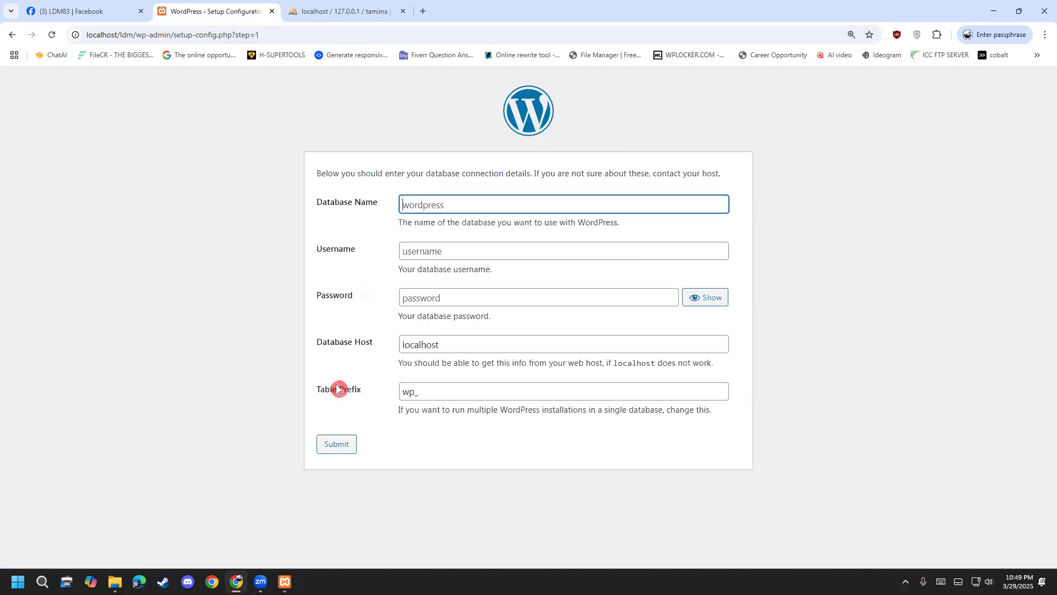
# Enter database name tamima with username root, submit, and run the installation.
pyautogui.rightClick(459, 210)
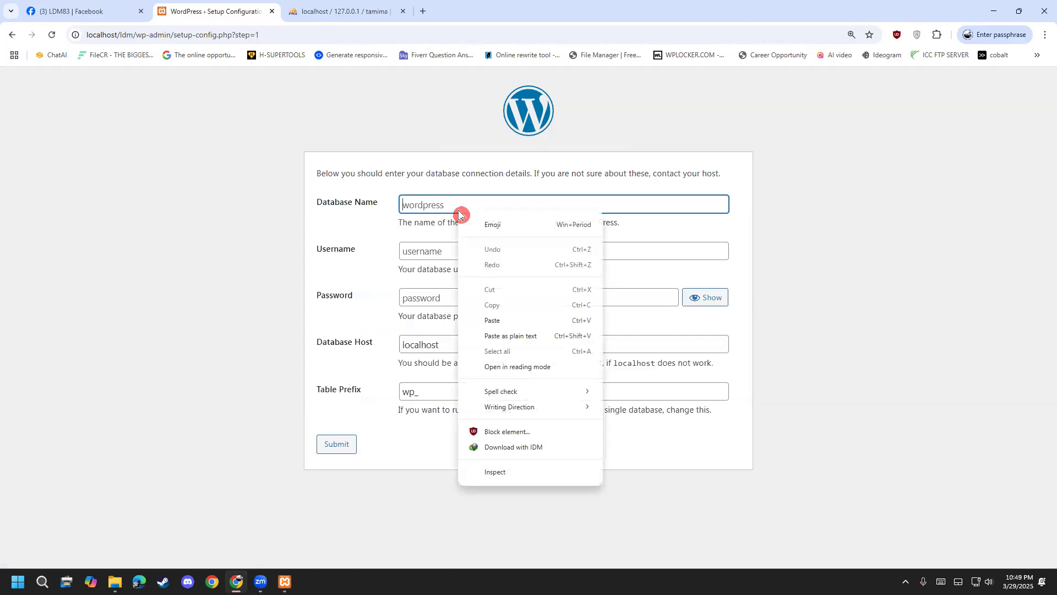
pyautogui.click(492, 320)
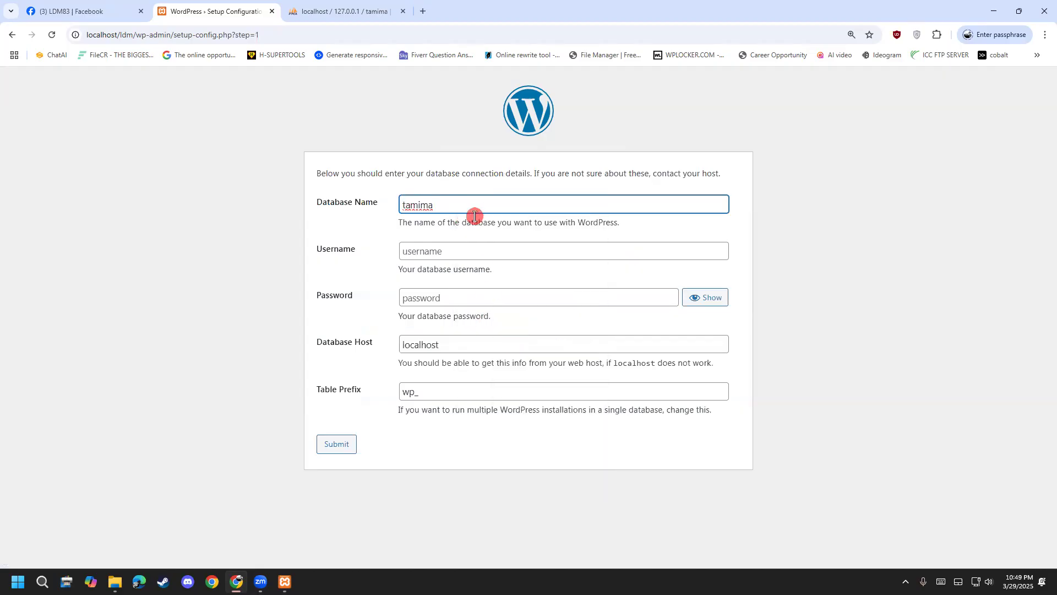
pyautogui.click(467, 249)
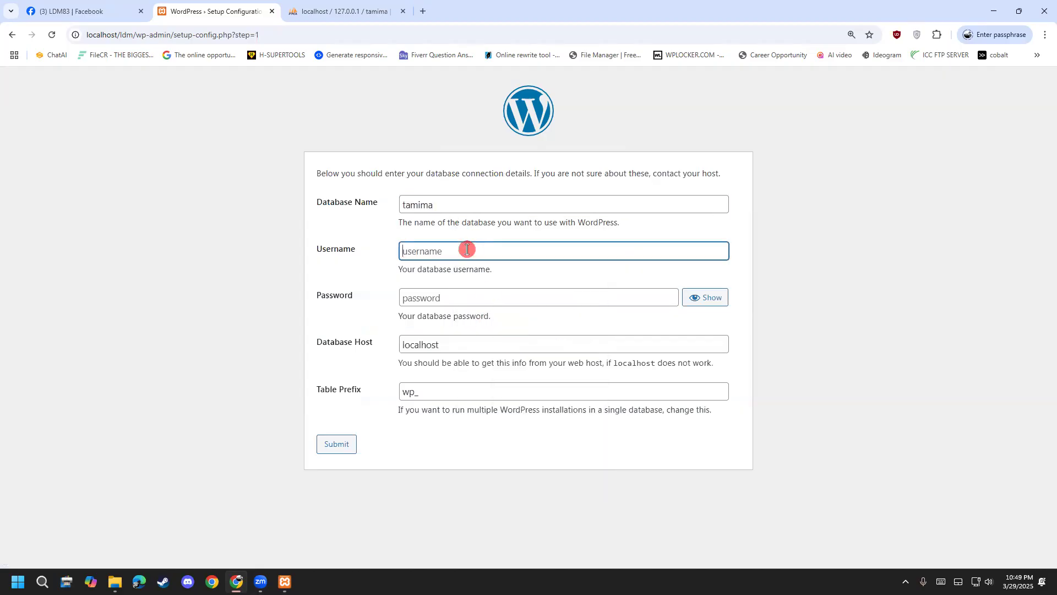
pyautogui.click(484, 284)
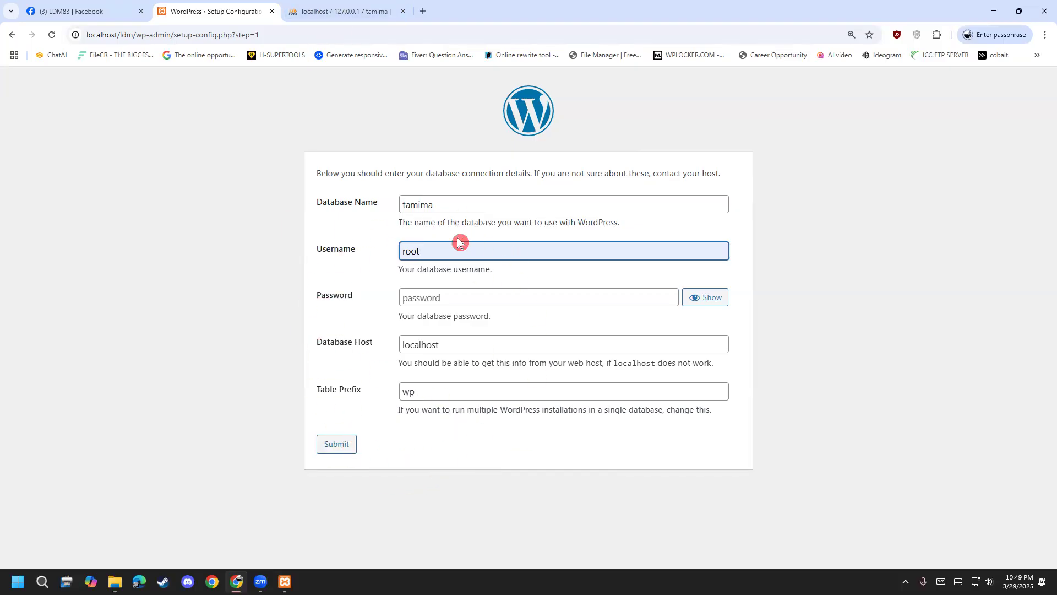
pyautogui.click(345, 445)
pyautogui.click(358, 222)
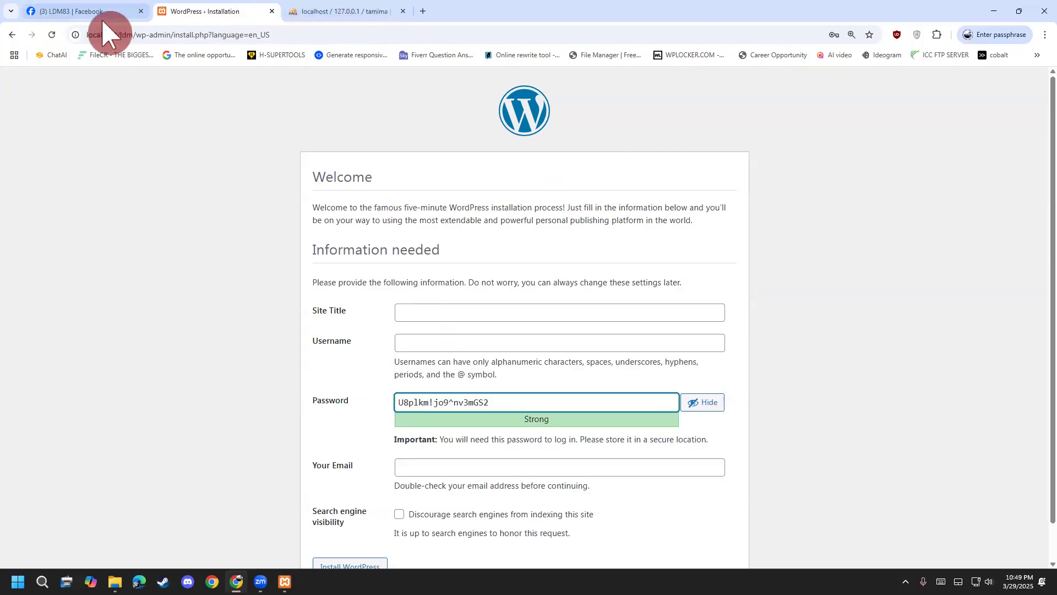
# Enter 'ldm83 test site' as the Site Title.
pyautogui.click(437, 313)
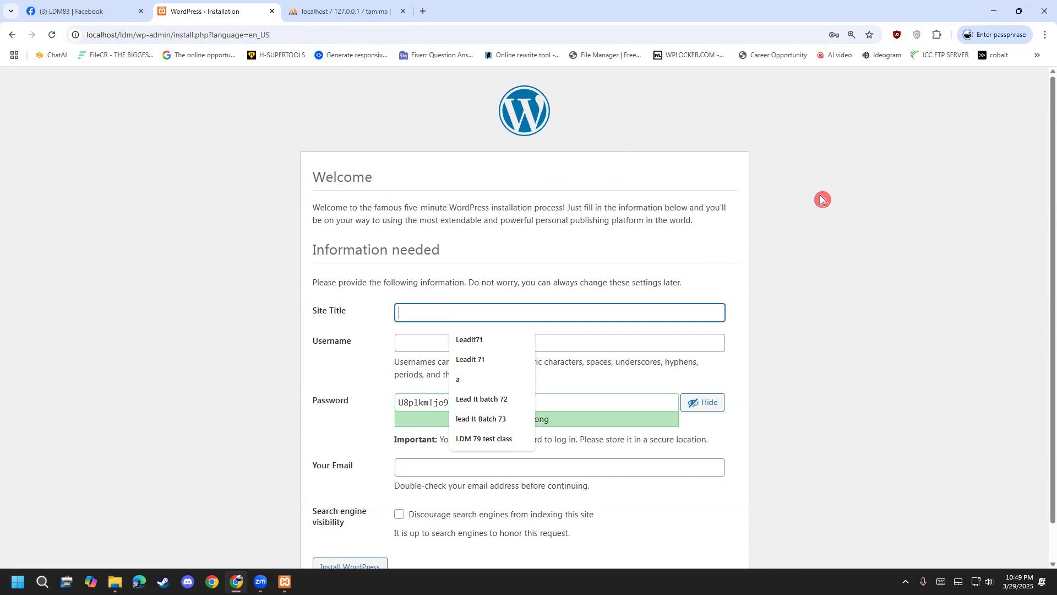
pyautogui.write('ldm')
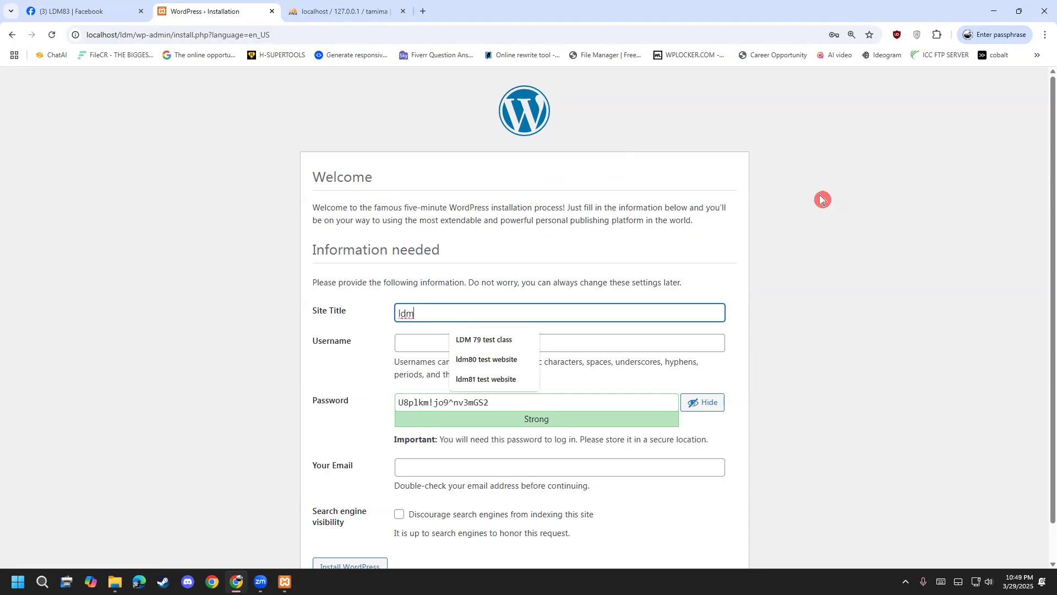
pyautogui.write('83 test site')
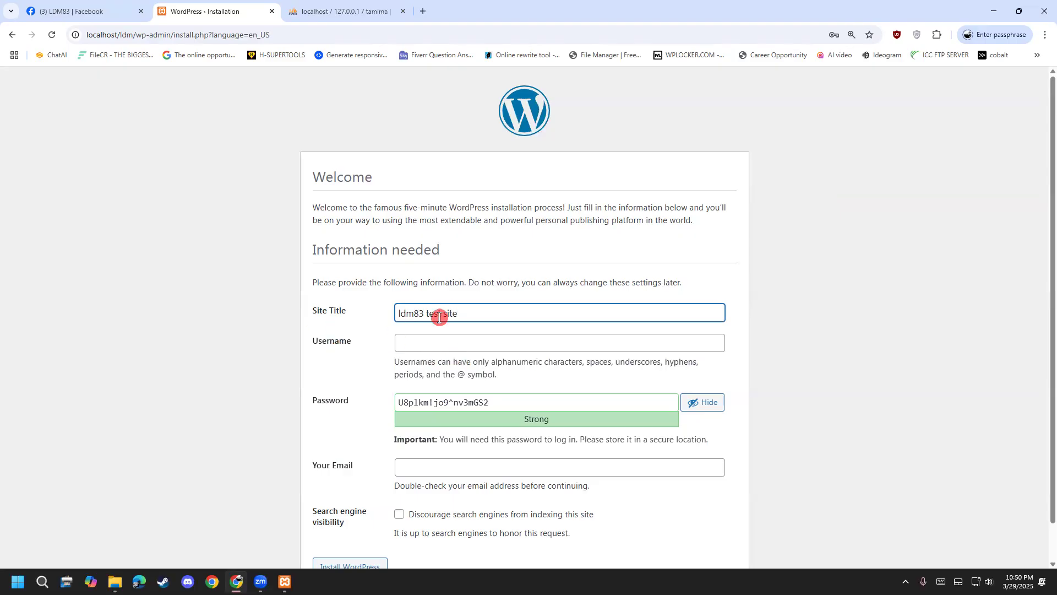
pyautogui.scroll(-1, 439, 313)
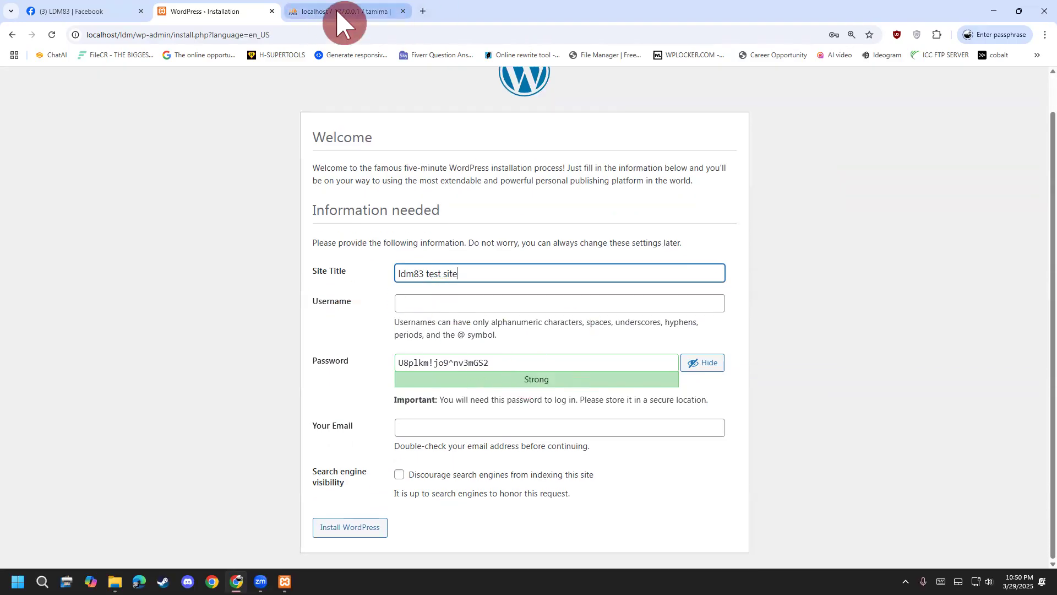
# Open dynamicsbd.com in a new tab and zoom the page out to 150%.
pyautogui.click(423, 11)
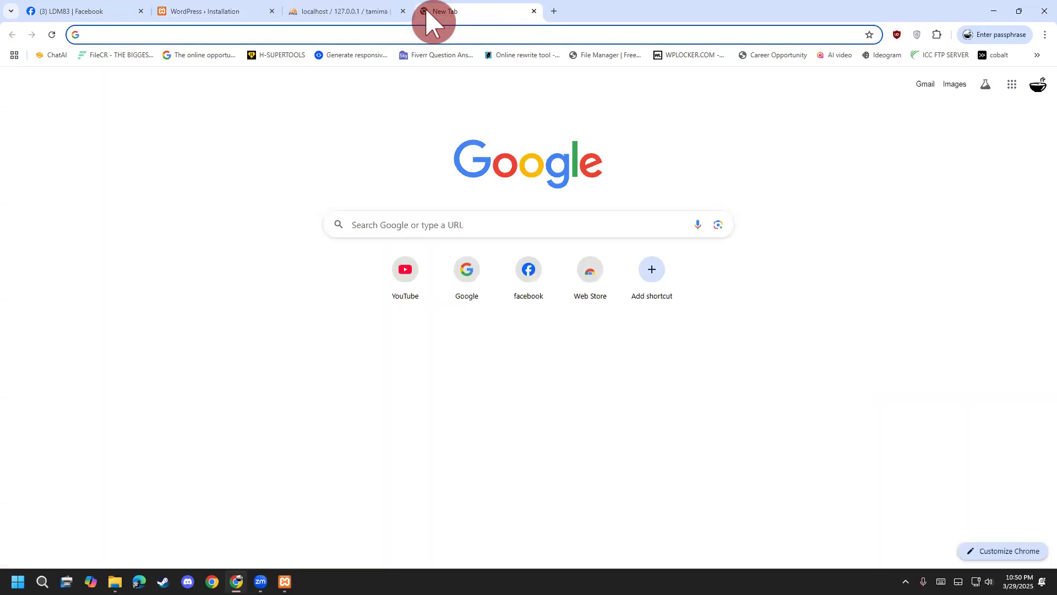
pyautogui.write('dyn')
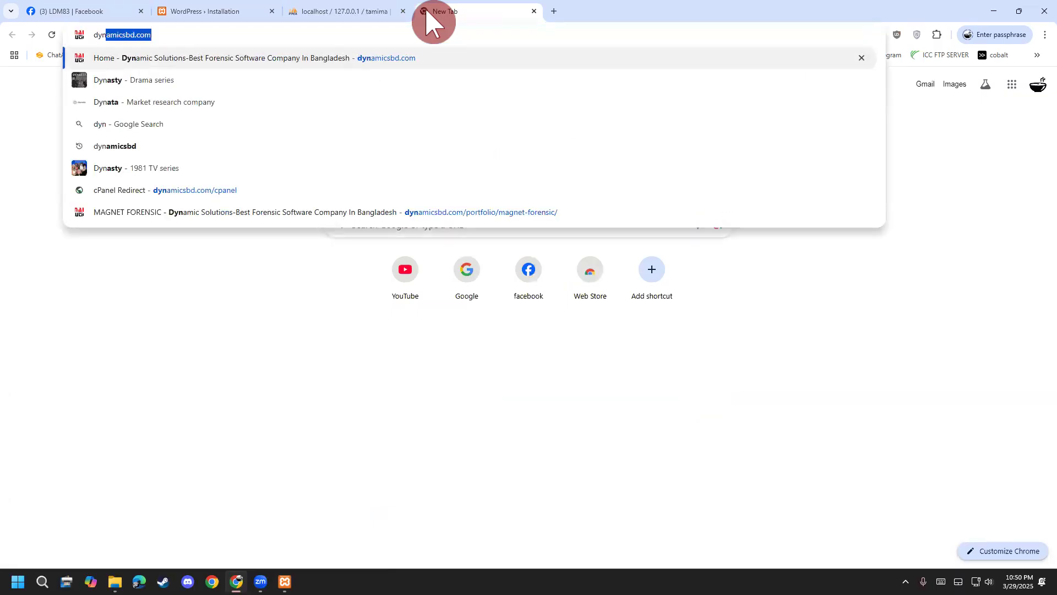
pyautogui.write('amicsbd.com')
pyautogui.press('Return')
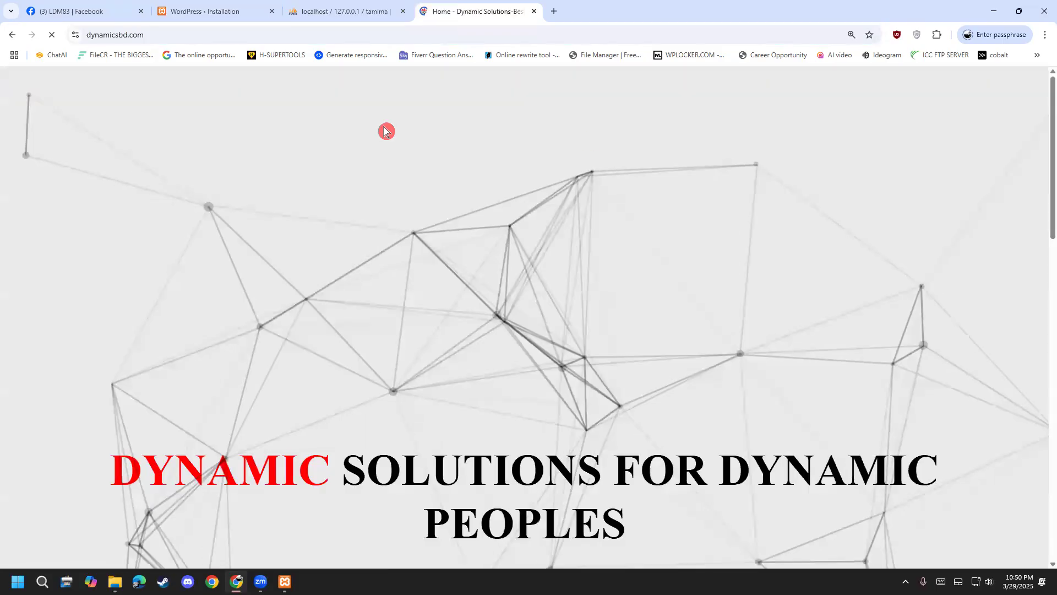
pyautogui.scroll(-10, 512, 328)
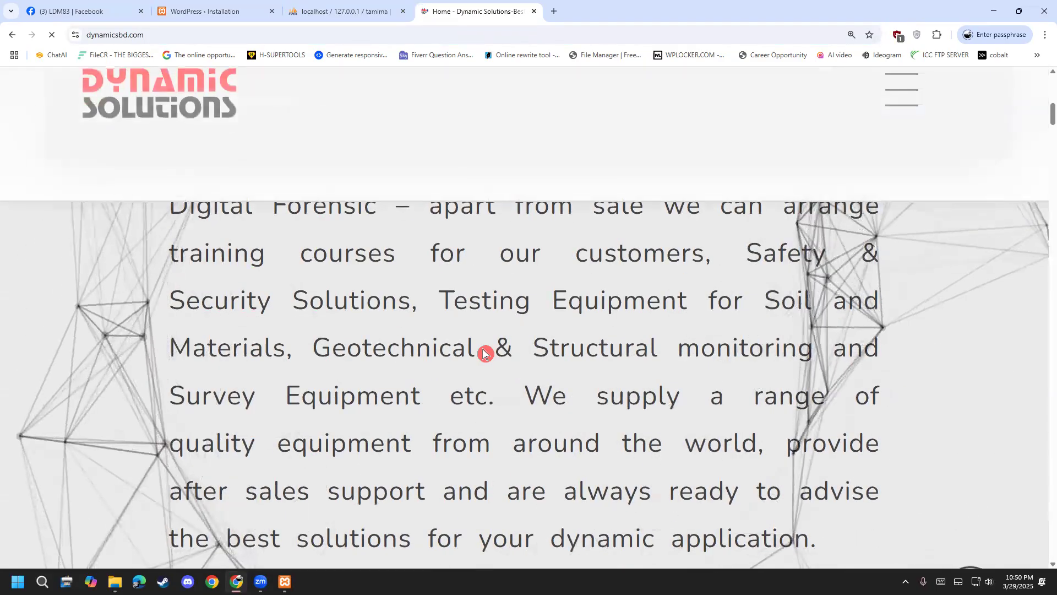
pyautogui.hotkey('ctrl', '-')
pyautogui.scroll(-5, 483, 380)
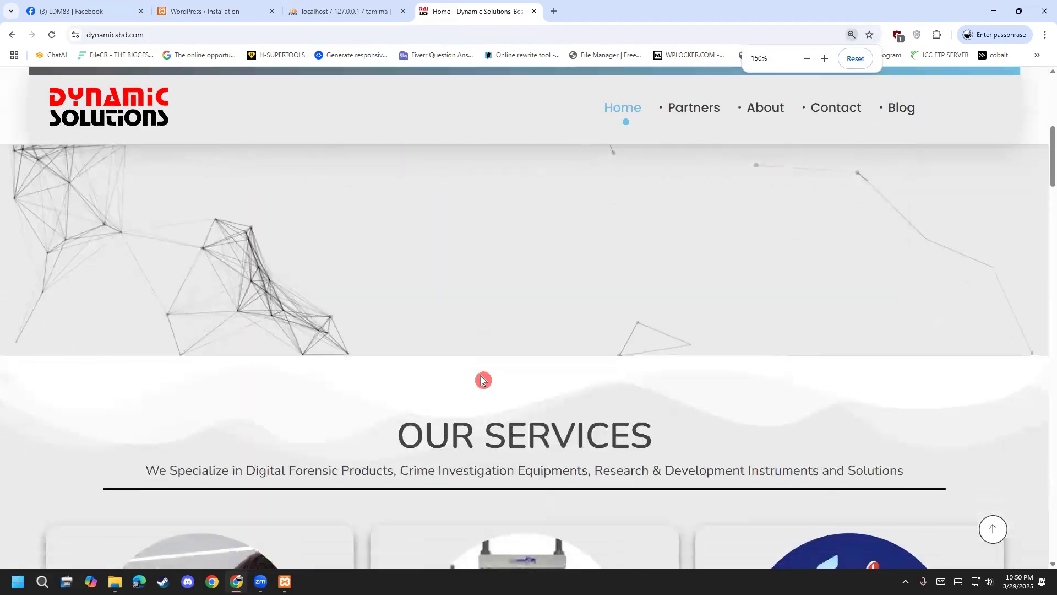
pyautogui.scroll(-10, 483, 380)
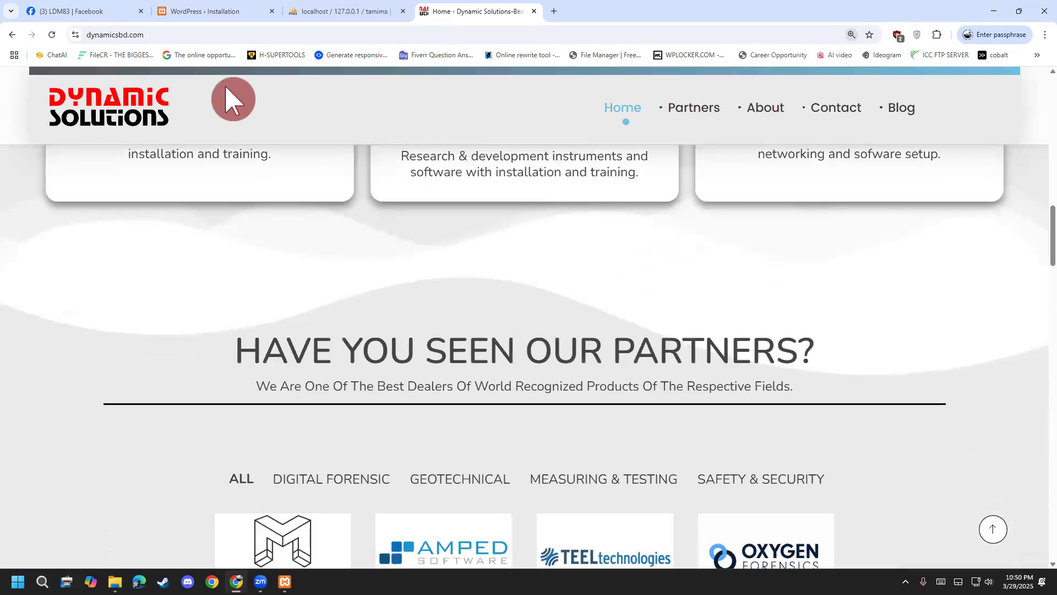
# Load dynamicsbd.com/cpanel to reach the cPanel login page.
pyautogui.click(213, 30)
pyautogui.click(237, 32)
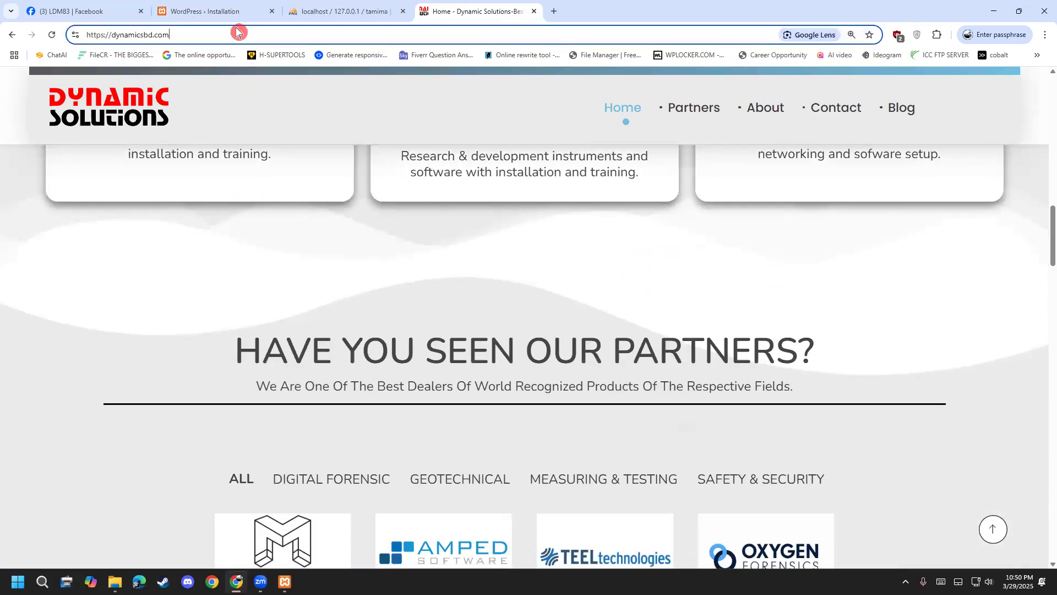
pyautogui.write('/c')
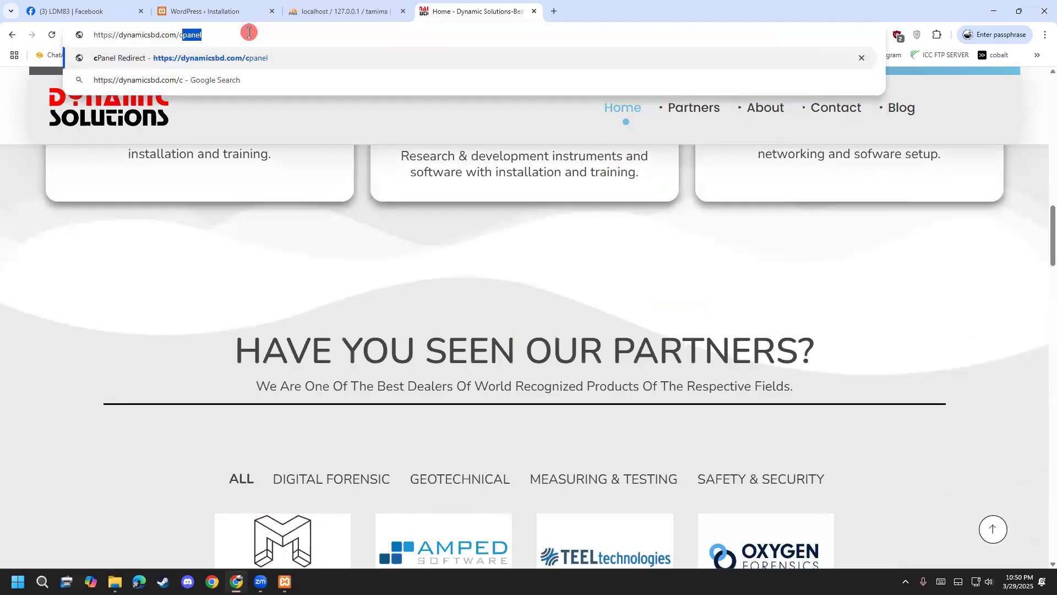
pyautogui.write('panel')
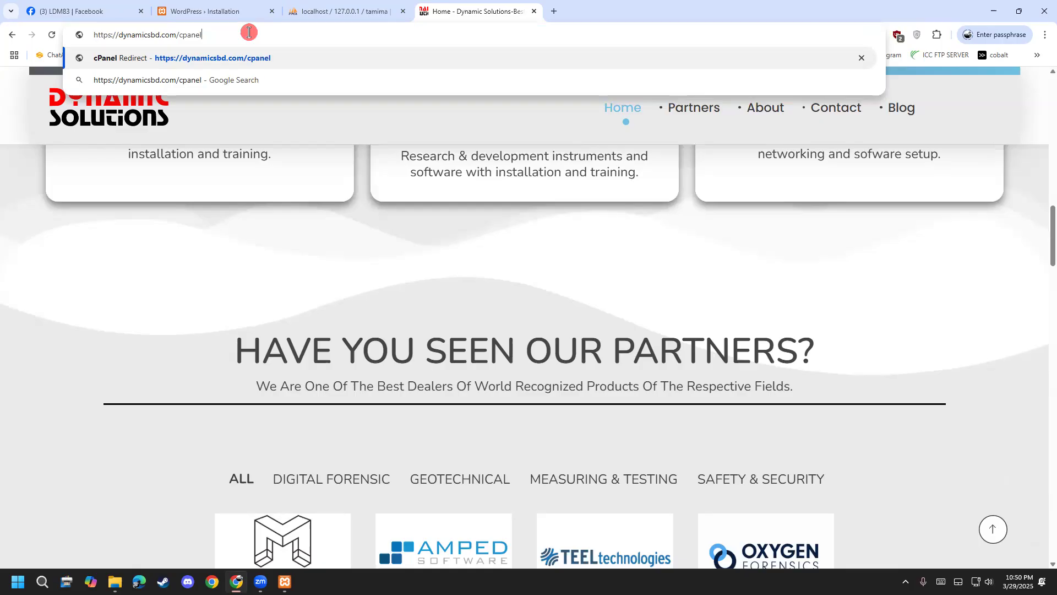
pyautogui.moveTo(176, 35); pyautogui.dragTo(191, 35)
pyautogui.click(230, 36)
pyautogui.press('Return')
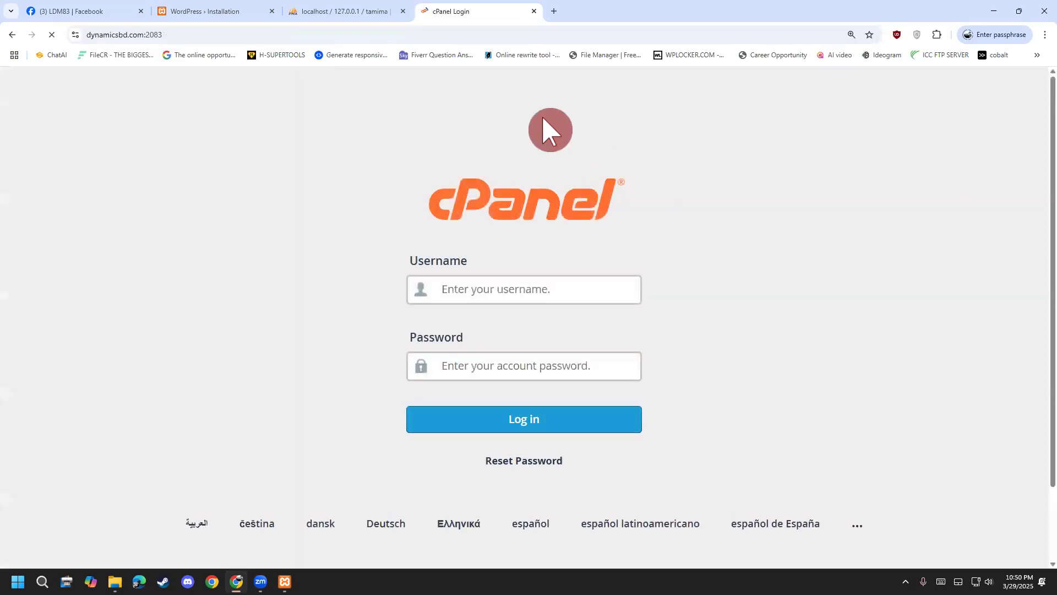
# Mark the cPanel username and password fields, then return to the WordPress installation form.
pyautogui.click(506, 287)
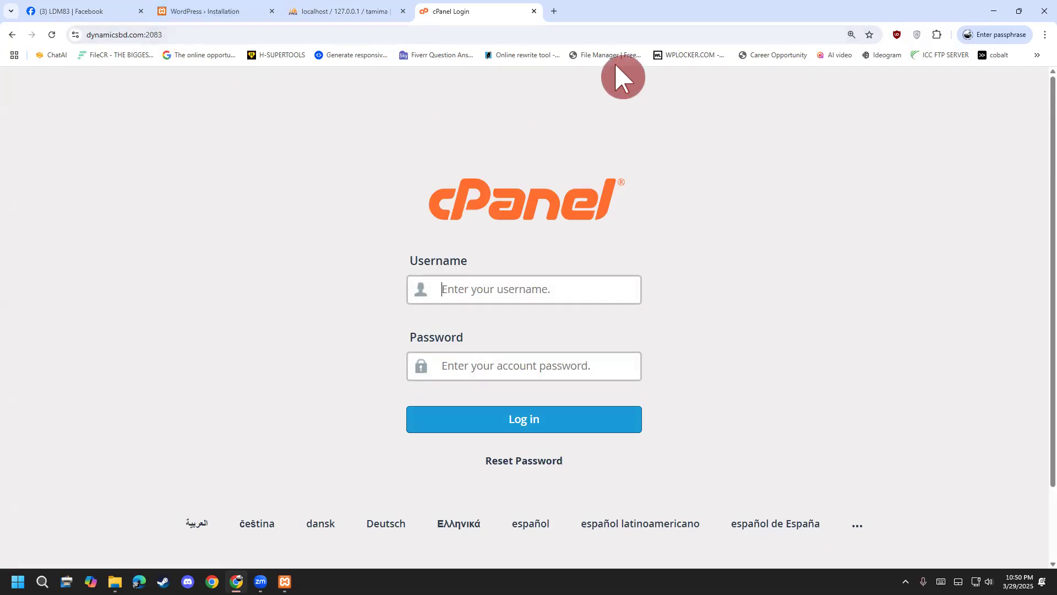
pyautogui.moveTo(450, 263); pyautogui.dragTo(557, 249)
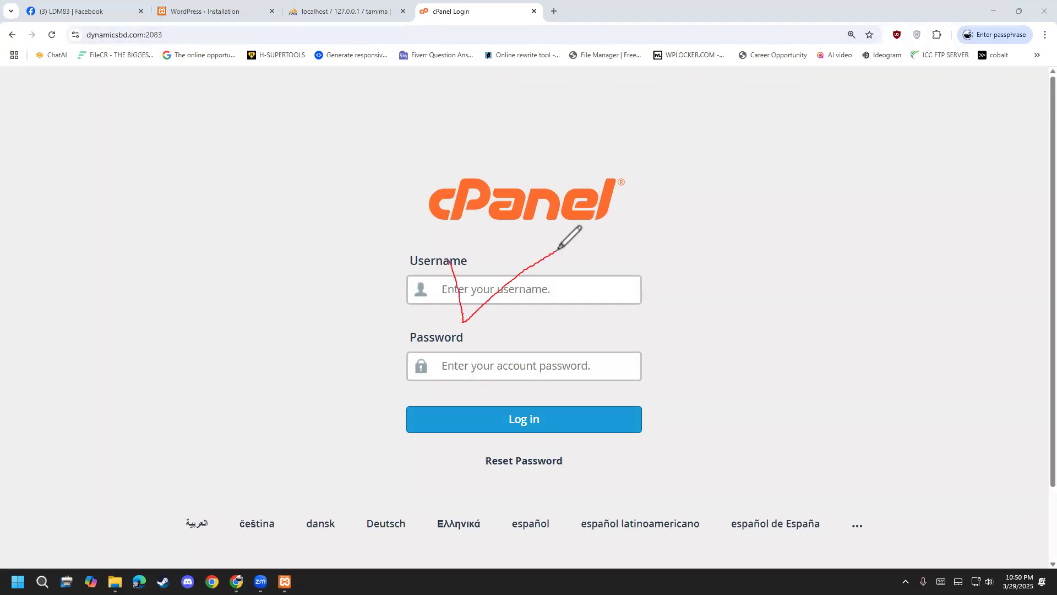
pyautogui.moveTo(464, 357)
pyautogui.mouseDown()
pyautogui.moveTo(495, 367)
pyautogui.moveTo(583, 321)
pyautogui.mouseUp()
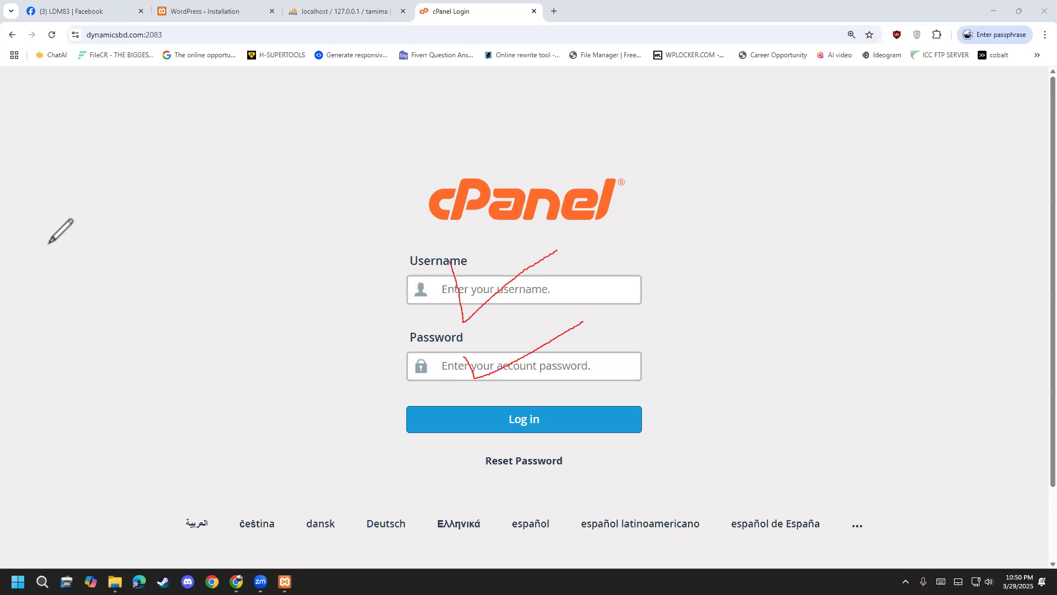
pyautogui.click(48, 276)
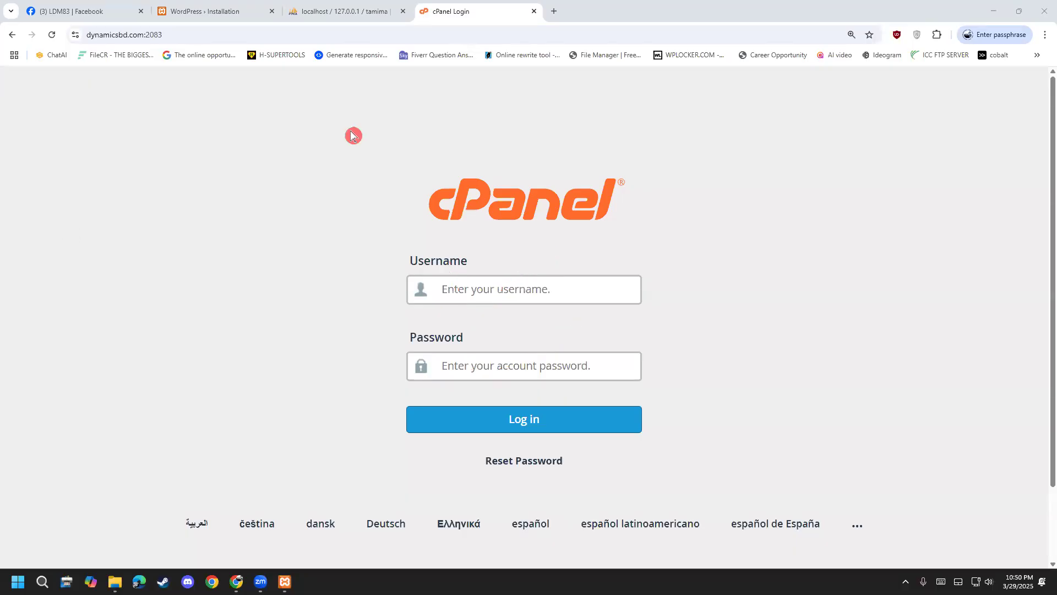
pyautogui.click(243, 10)
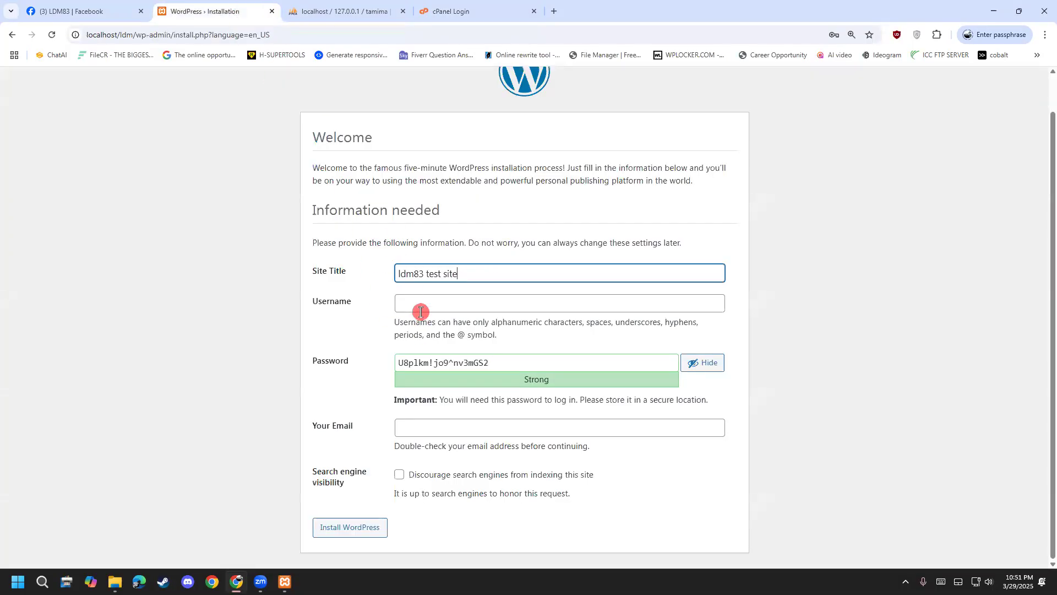
# Set admin username ldm83 and a short password, confirming use of the weak password.
pyautogui.click(430, 295)
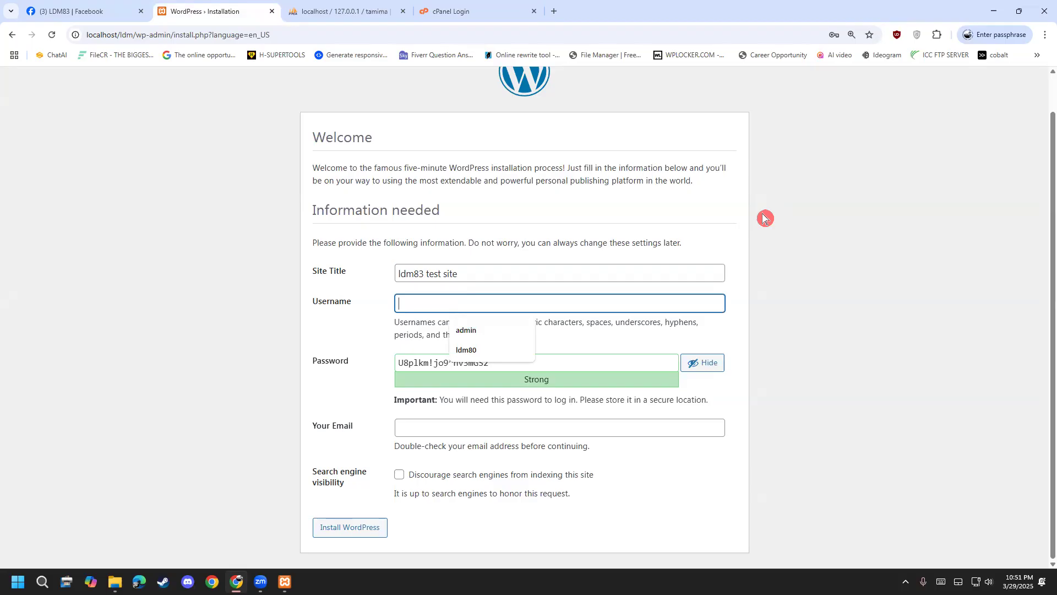
pyautogui.write('ldm83')
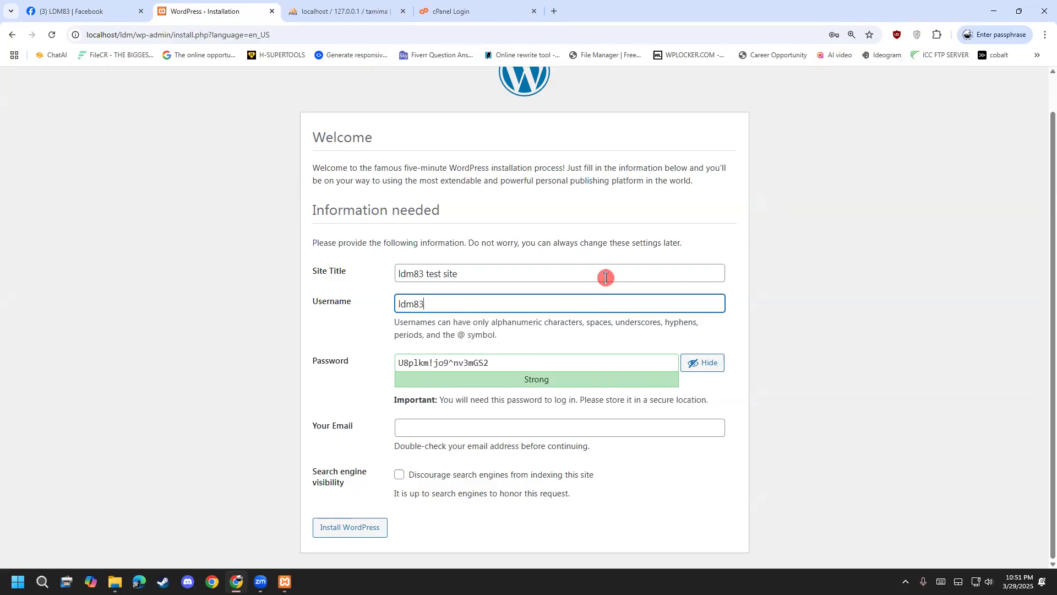
pyautogui.click(507, 358)
pyautogui.moveTo(508, 358); pyautogui.dragTo(282, 337)
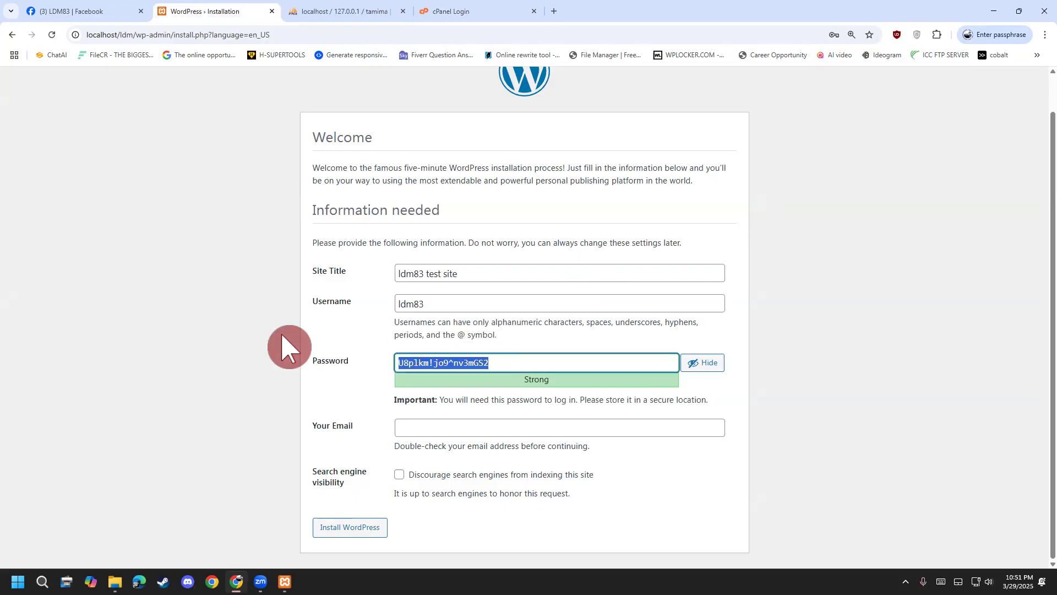
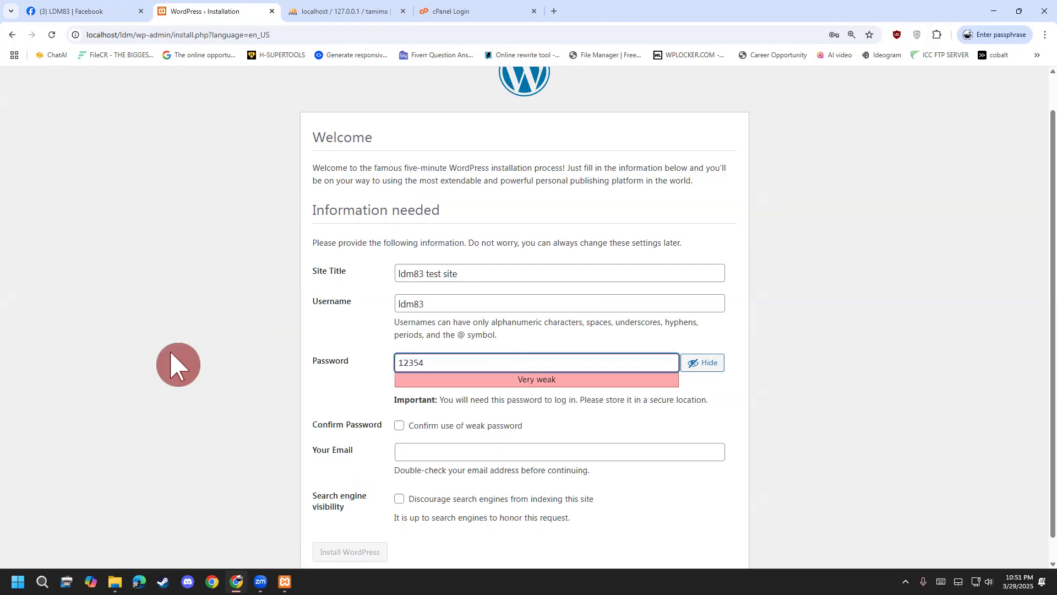
pyautogui.scroll(-1, 331, 353)
pyautogui.moveTo(425, 344); pyautogui.dragTo(323, 354)
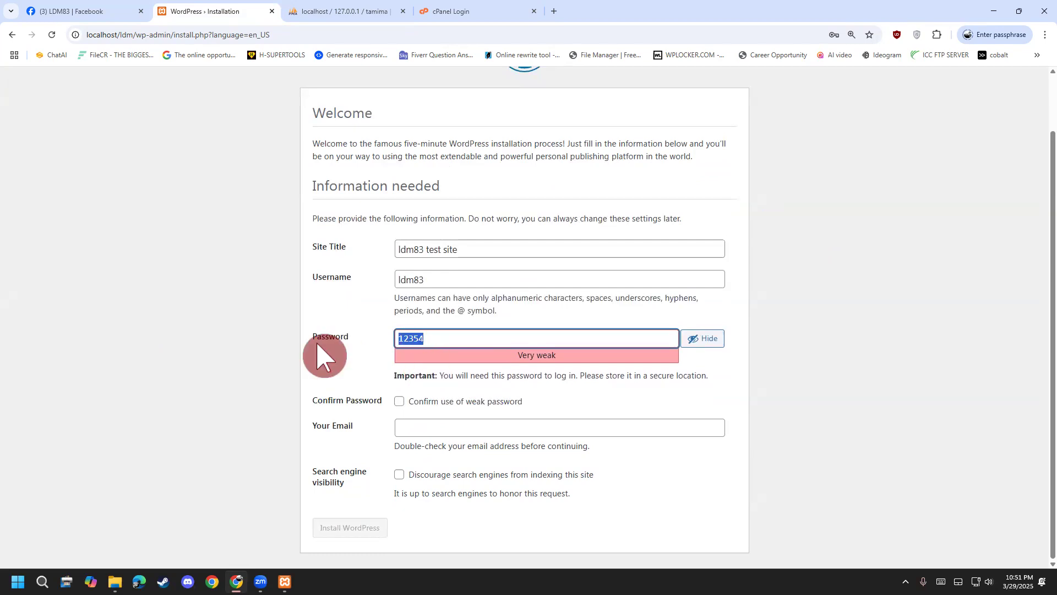
pyautogui.click(400, 403)
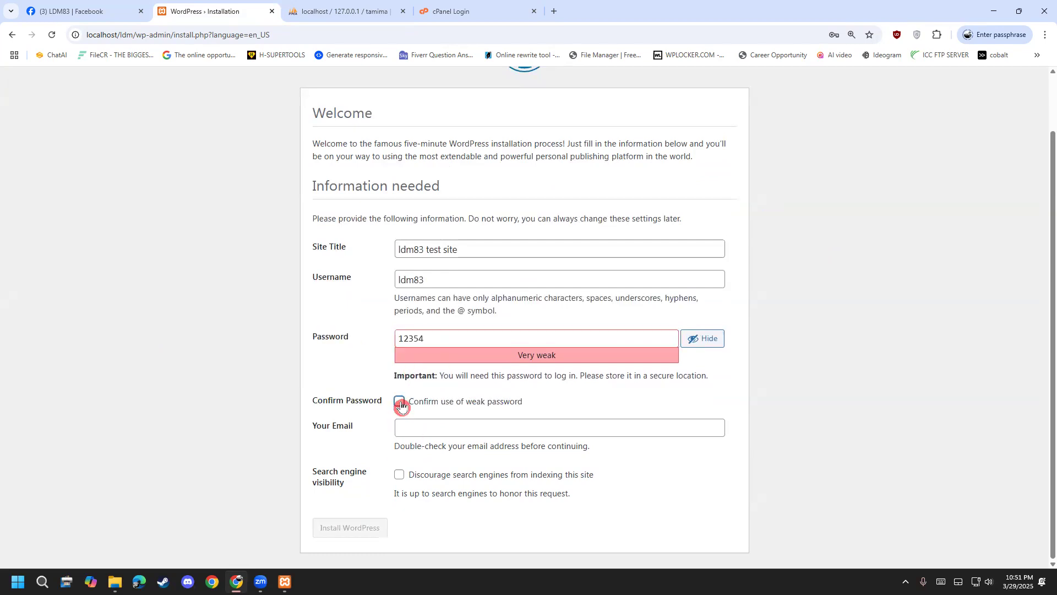
# Fill in the admin e-mail, leave search engine indexing allowed, and install WordPress.
pyautogui.click(415, 425)
pyautogui.write('g')
pyautogui.click(477, 452)
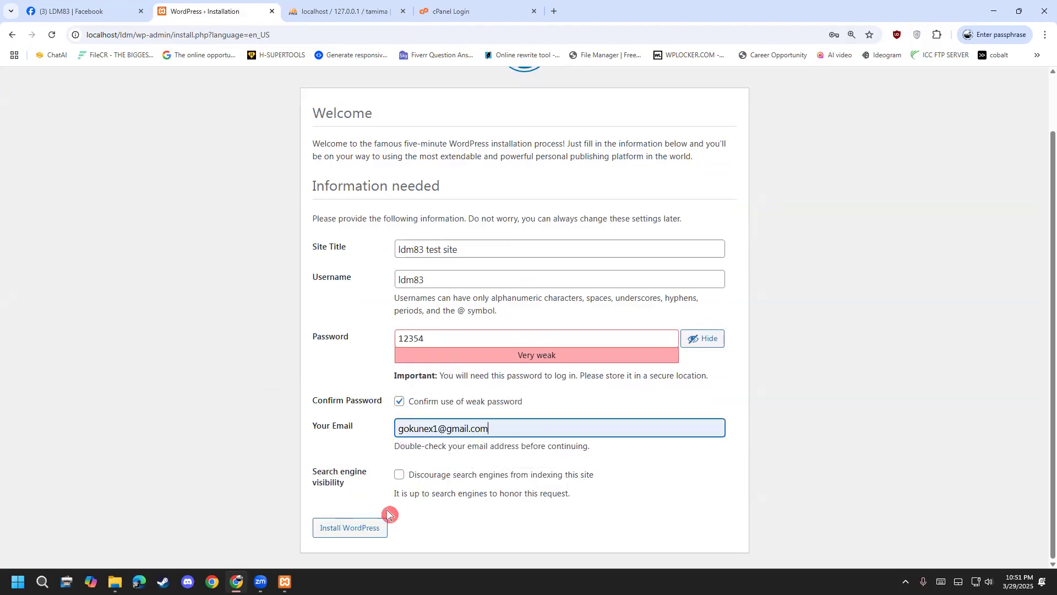
pyautogui.click(400, 475)
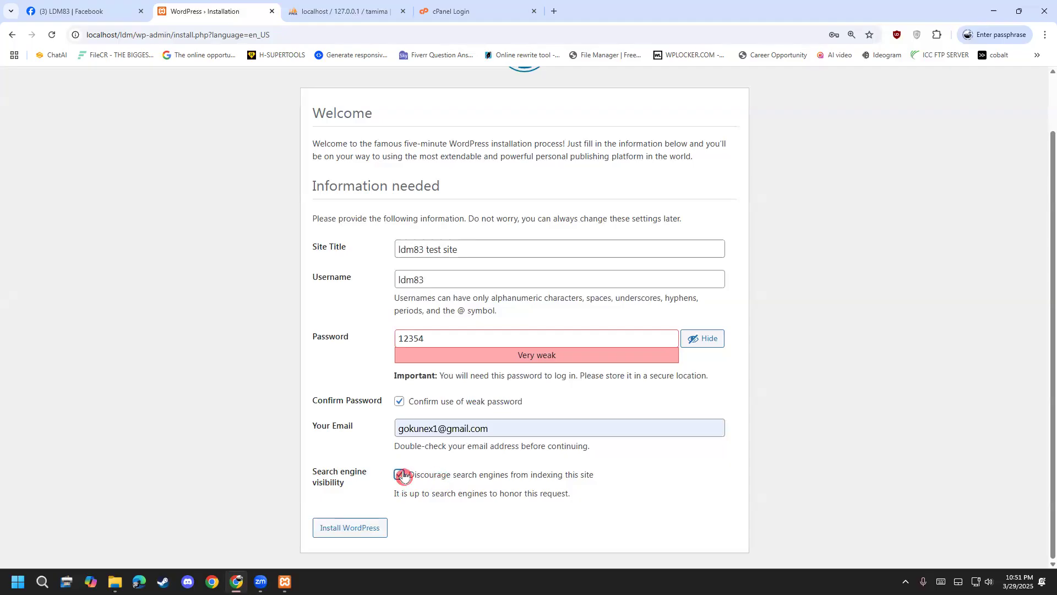
pyautogui.click(404, 476)
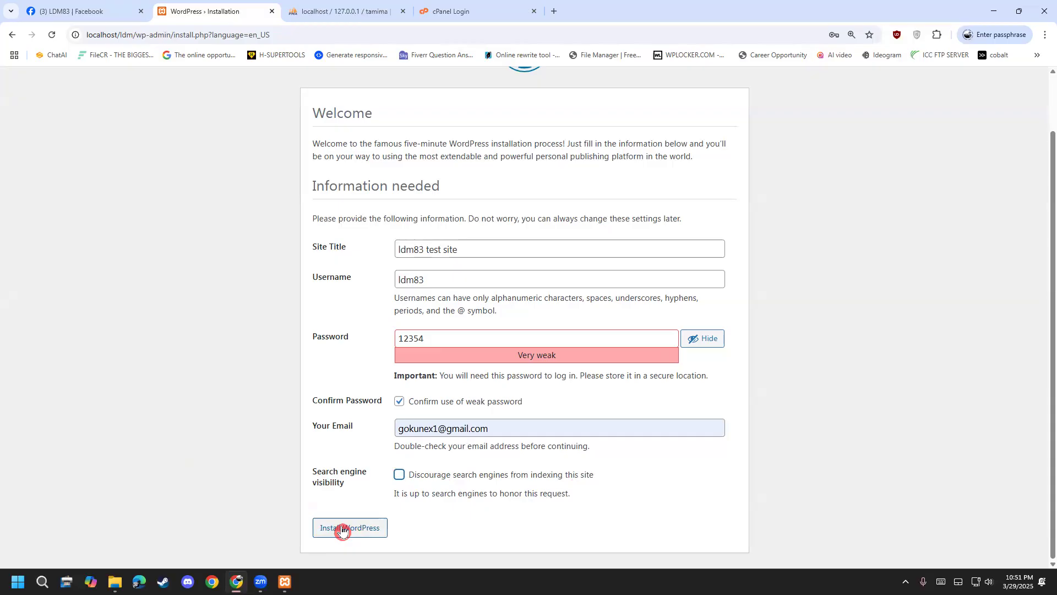
pyautogui.click(342, 529)
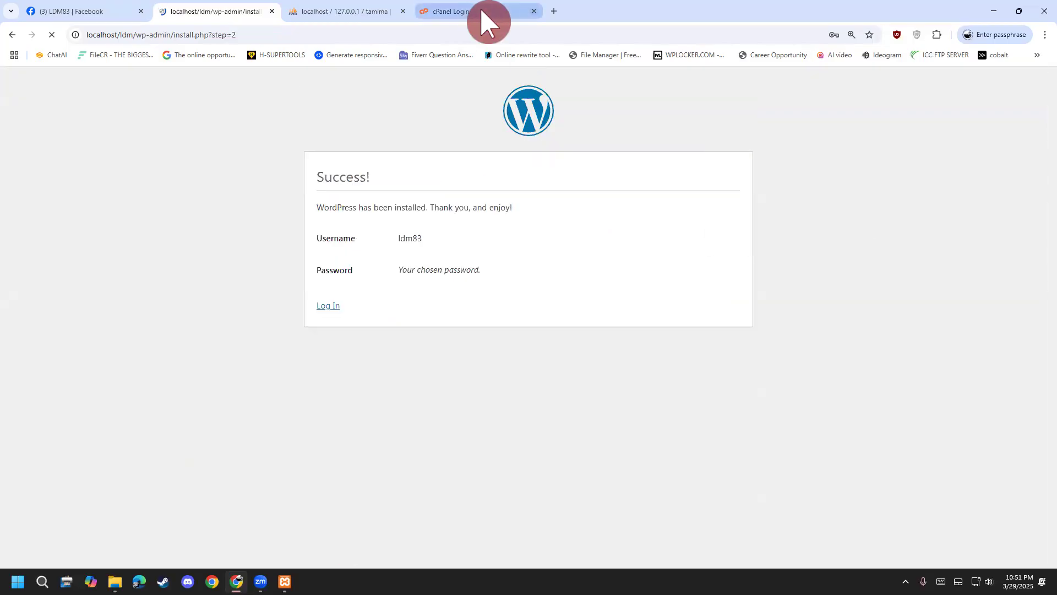
# Close the cPanel tab, decline saving the password, and check the tamima database in phpMyAdmin.
pyautogui.middleClick(480, 7)
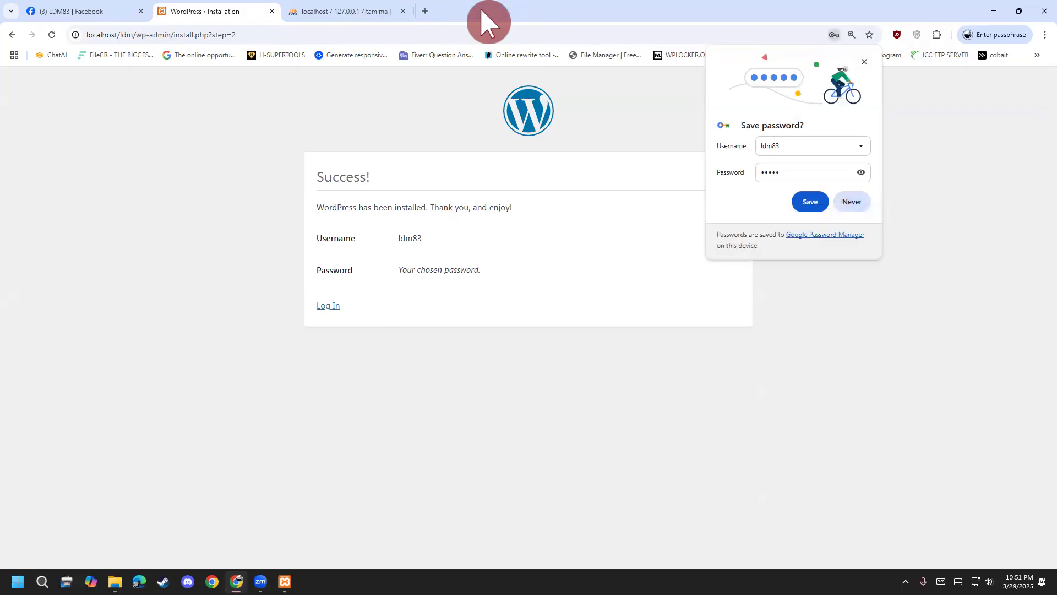
pyautogui.click(854, 202)
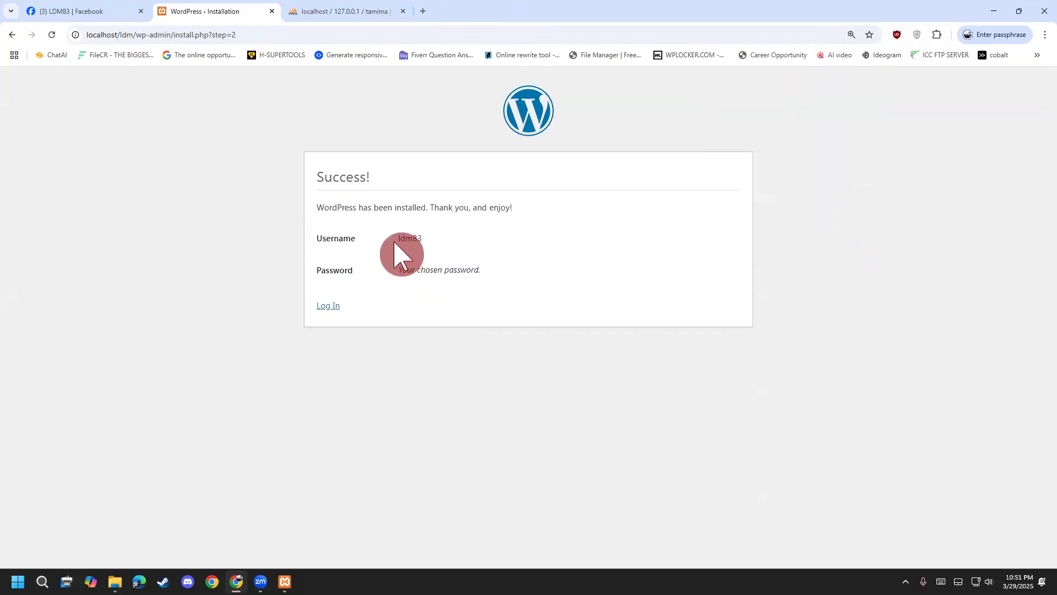
pyautogui.moveTo(401, 237); pyautogui.dragTo(447, 243)
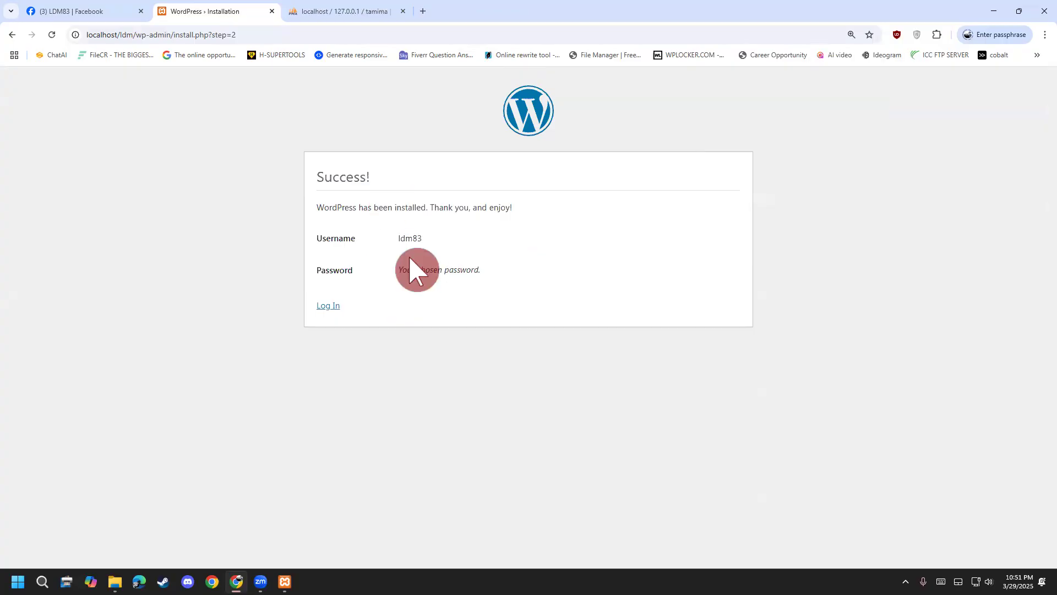
pyautogui.click(355, 11)
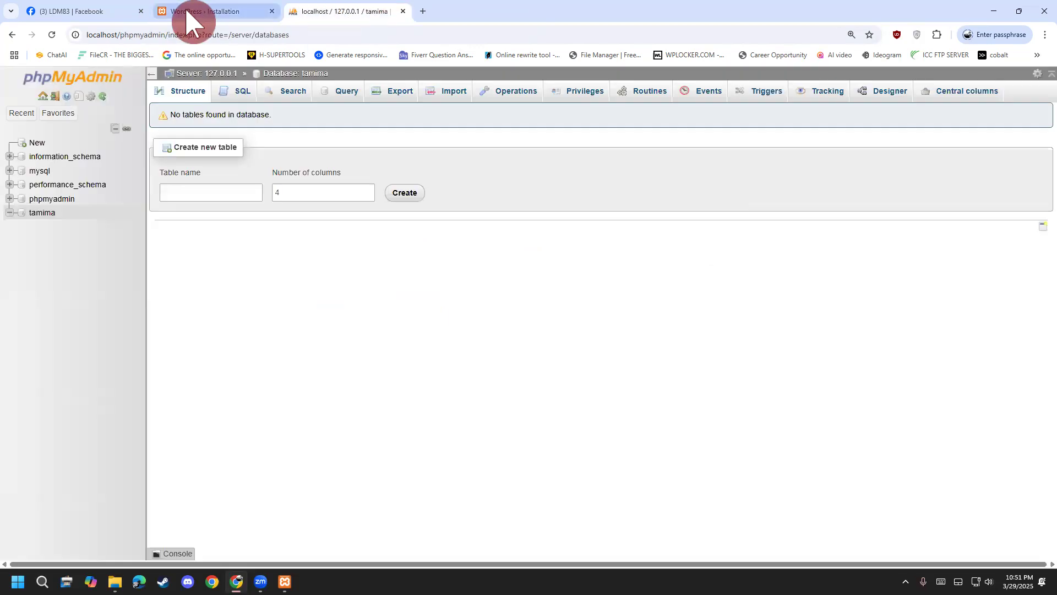
pyautogui.click(187, 11)
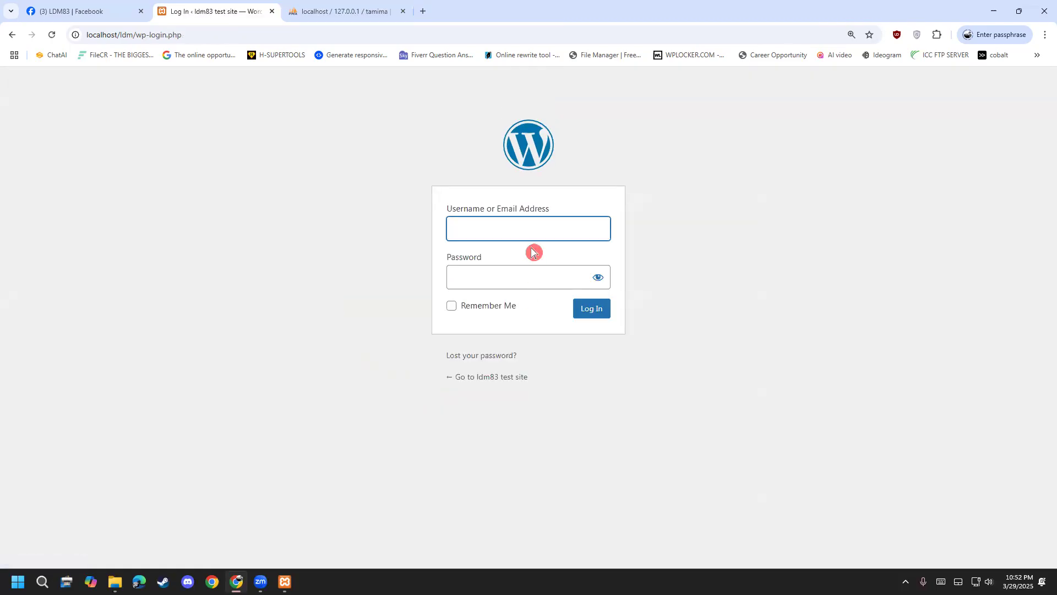
pyautogui.click(523, 238)
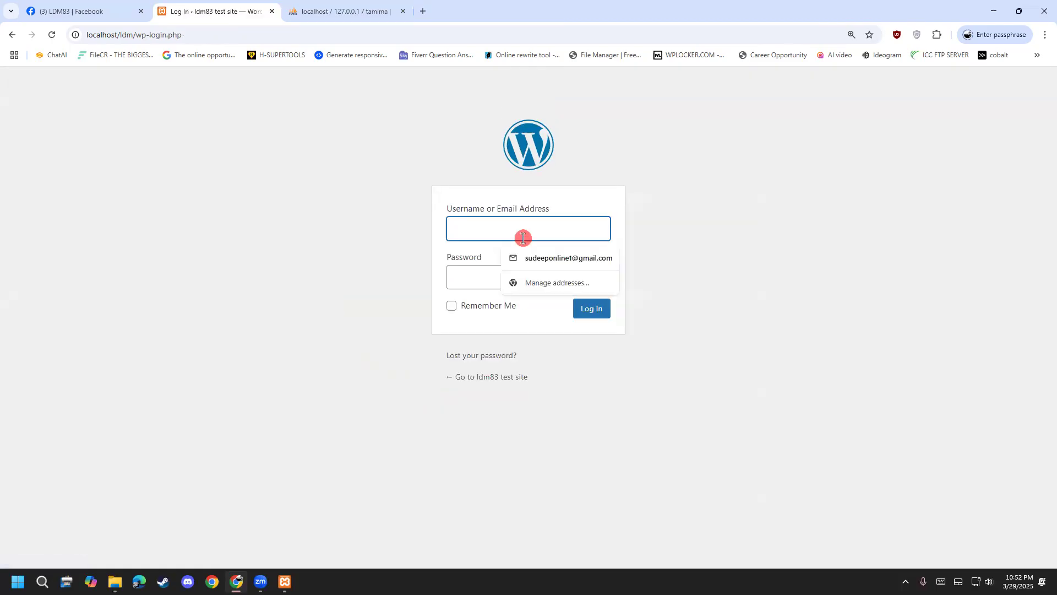
pyautogui.click(480, 267)
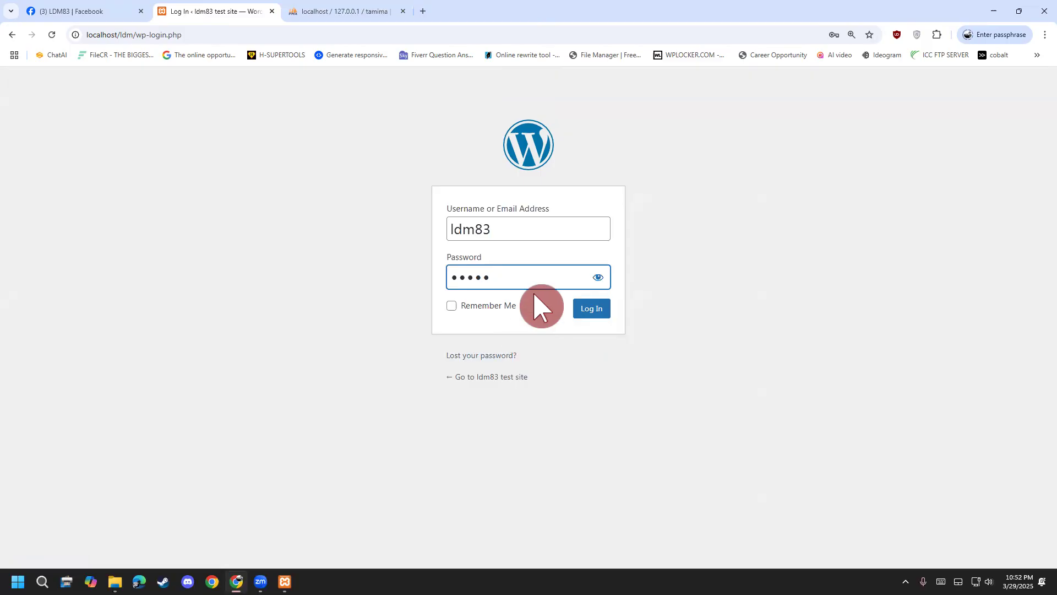
pyautogui.click(486, 310)
pyautogui.click(591, 309)
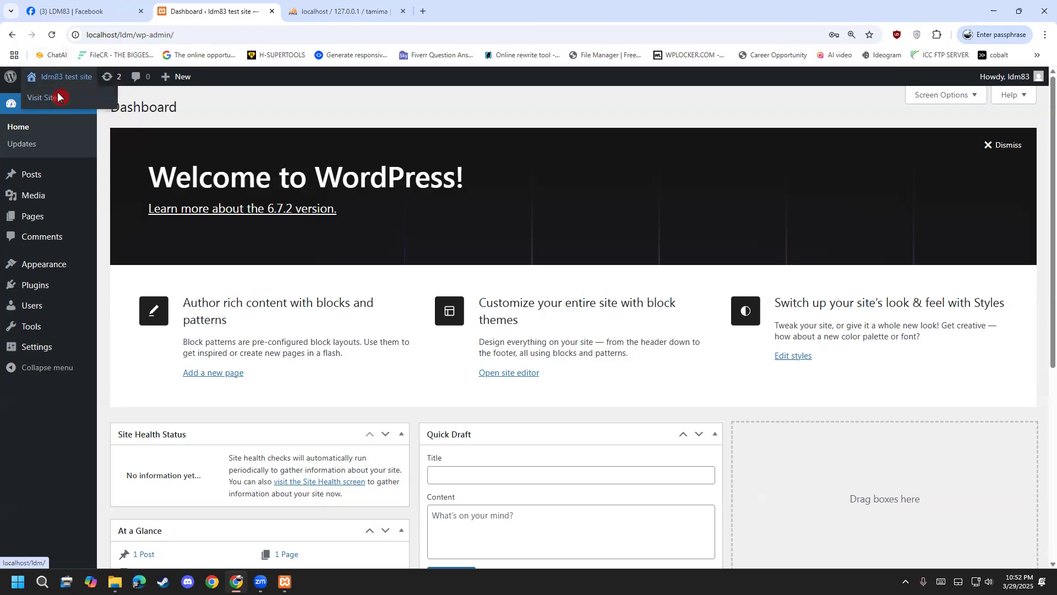
# Open the ldm83 test site's front page in a new tab and look it over.
pyautogui.rightClick(57, 97)
pyautogui.click(95, 105)
pyautogui.click(341, 12)
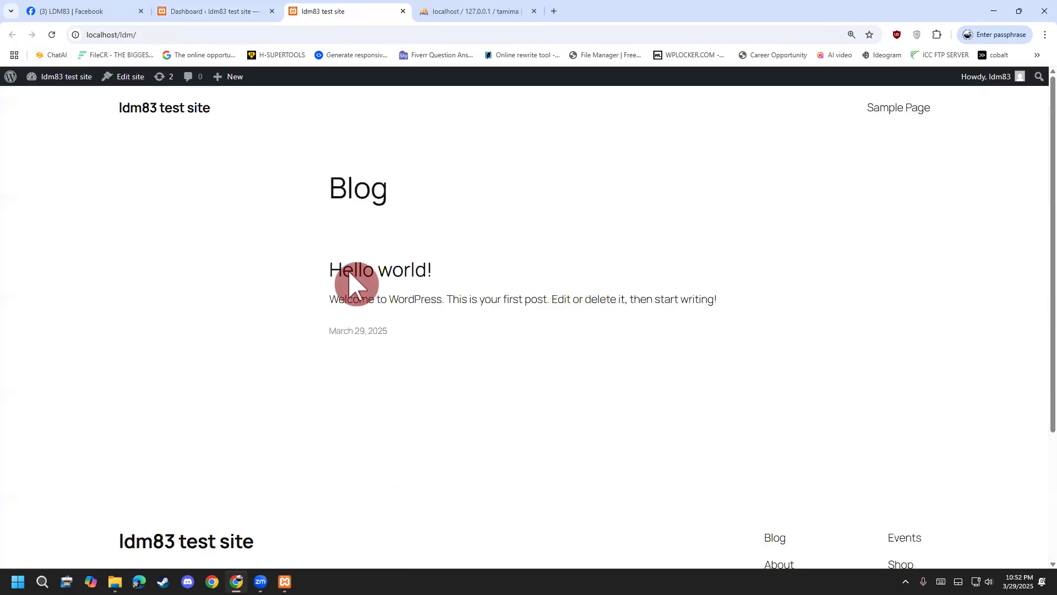
pyautogui.scroll(-4, 247, 358)
pyautogui.scroll(4, 165, 440)
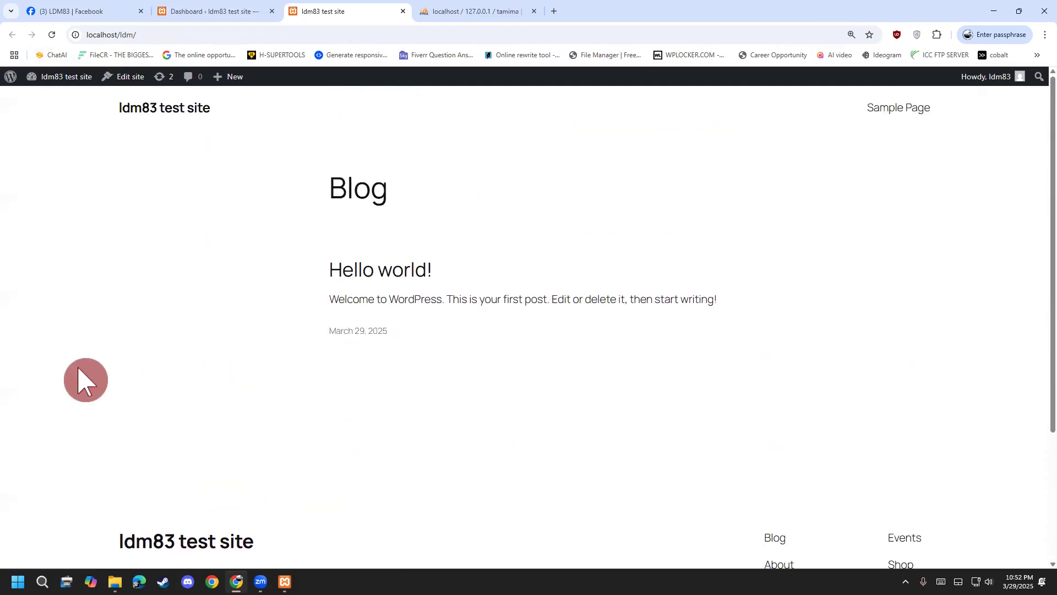
pyautogui.scroll(-3, 55, 364)
pyautogui.scroll(3, 22, 405)
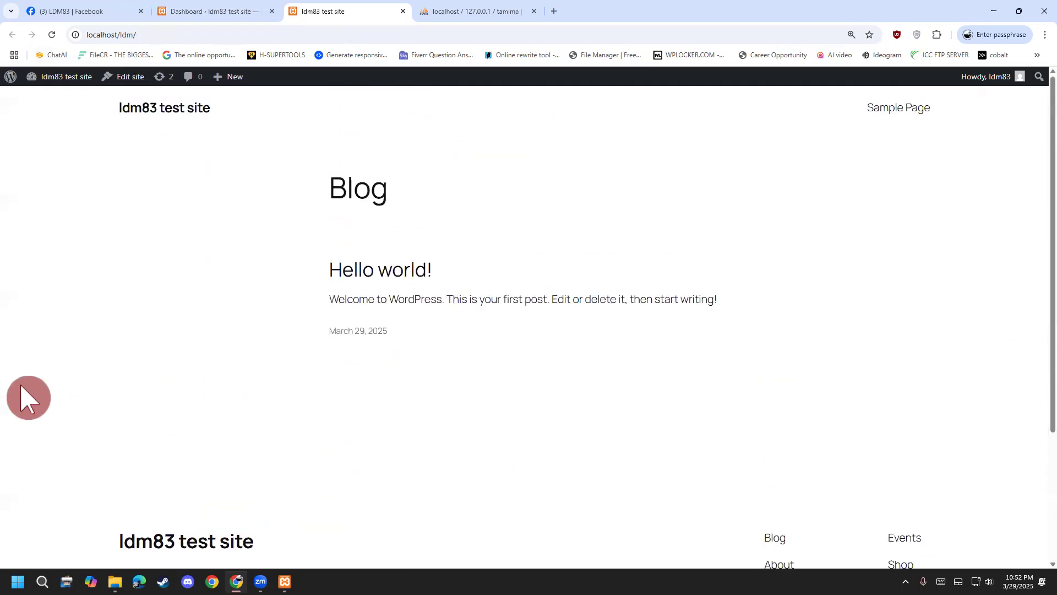
pyautogui.click(209, 12)
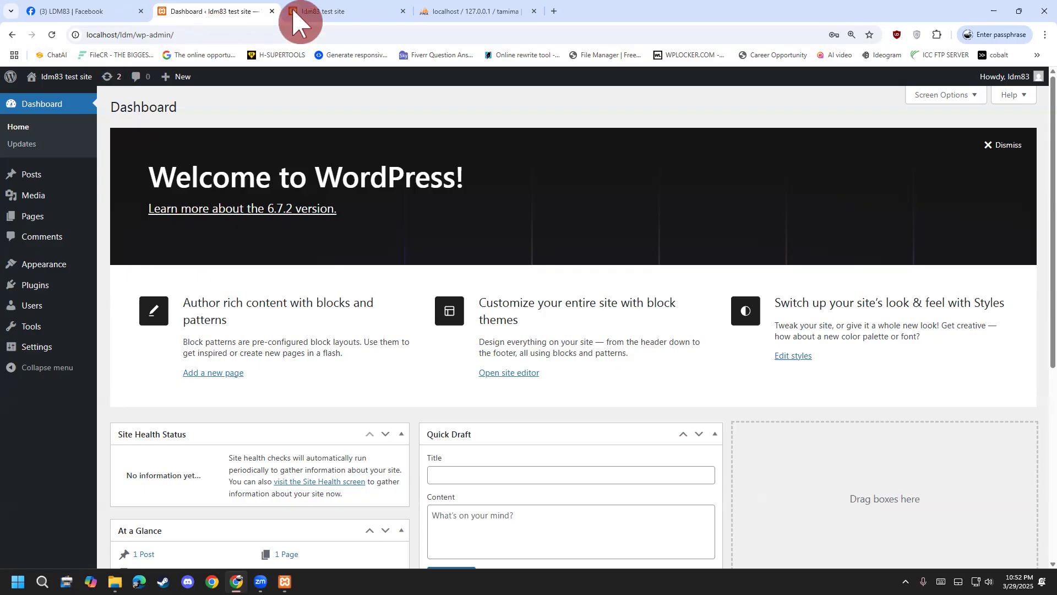
# Browse the Blog front page and Sample Page, then return to the Dashboard.
pyautogui.click(322, 12)
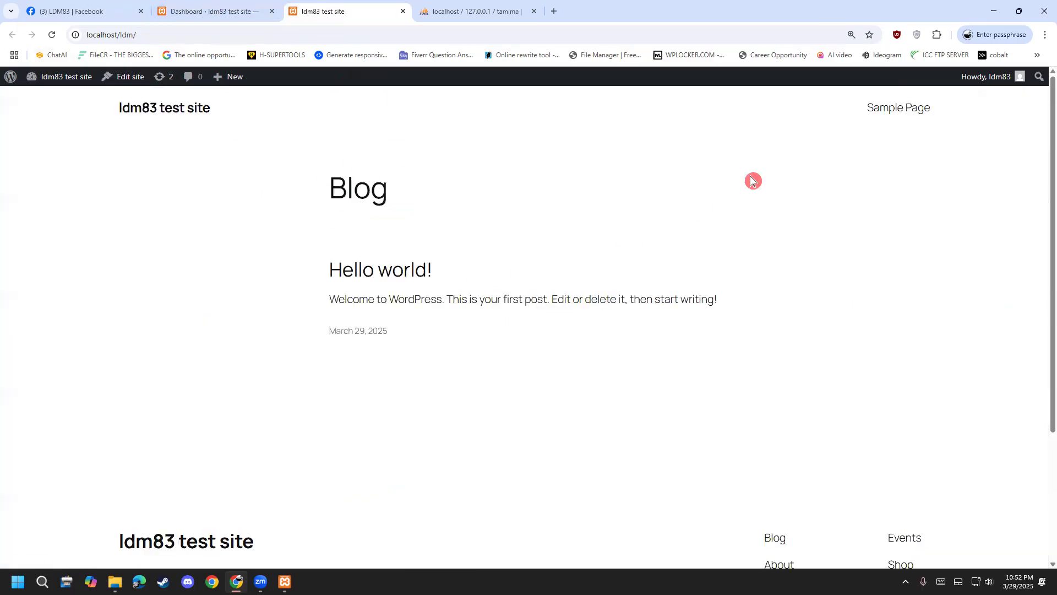
pyautogui.click(875, 108)
pyautogui.scroll(-5, 468, 276)
pyautogui.scroll(-3, 458, 323)
pyautogui.scroll(15, 385, 275)
pyautogui.click(163, 109)
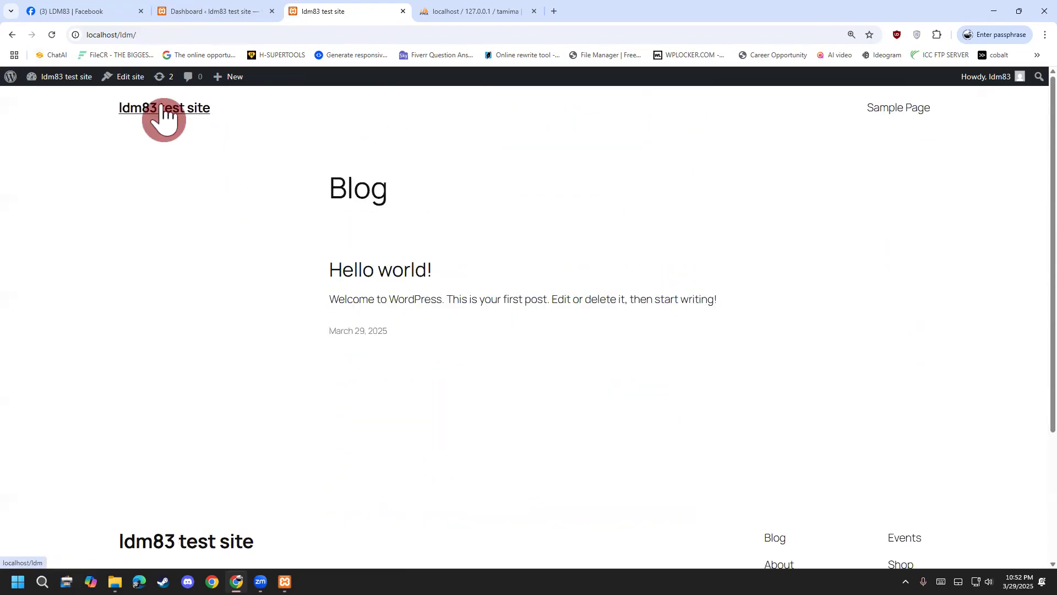
pyautogui.click(189, 13)
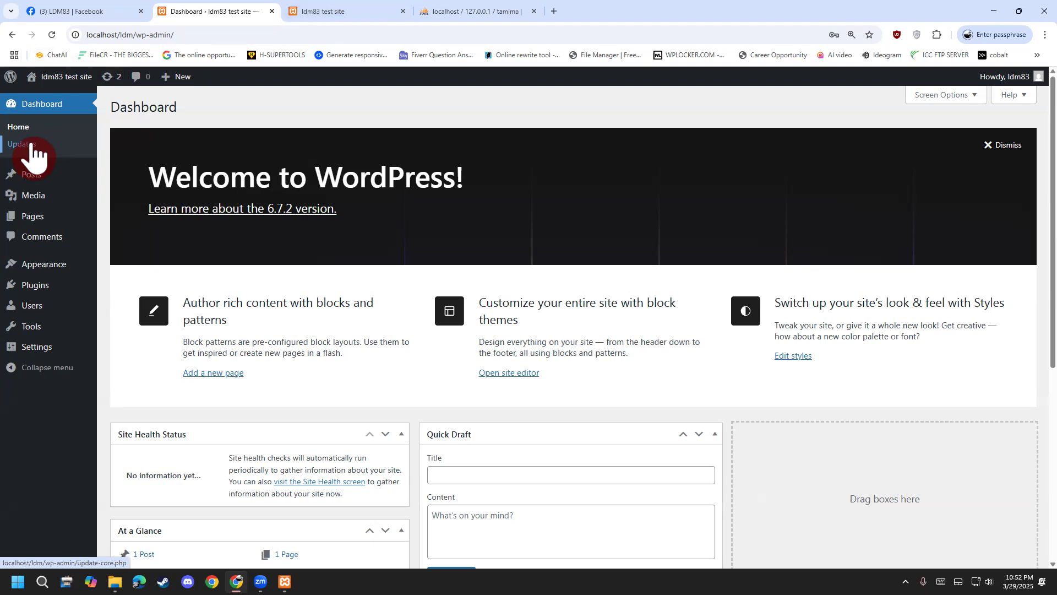
# Go back and forth between the front page and Dashboard, ending on the Dashboard.
pyautogui.moveTo(44, 179)
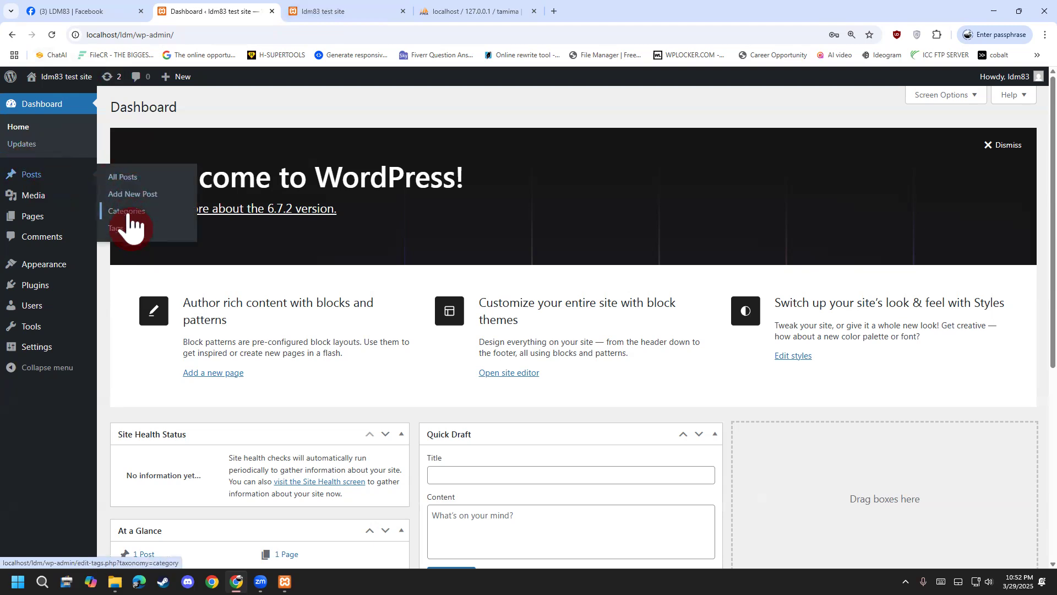
pyautogui.moveTo(62, 198)
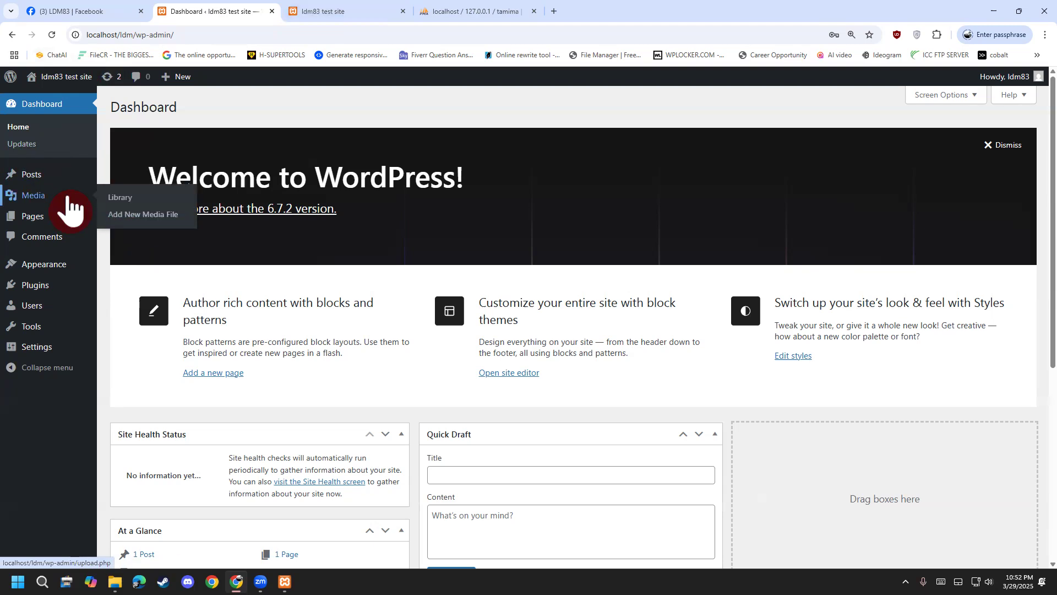
pyautogui.moveTo(52, 220)
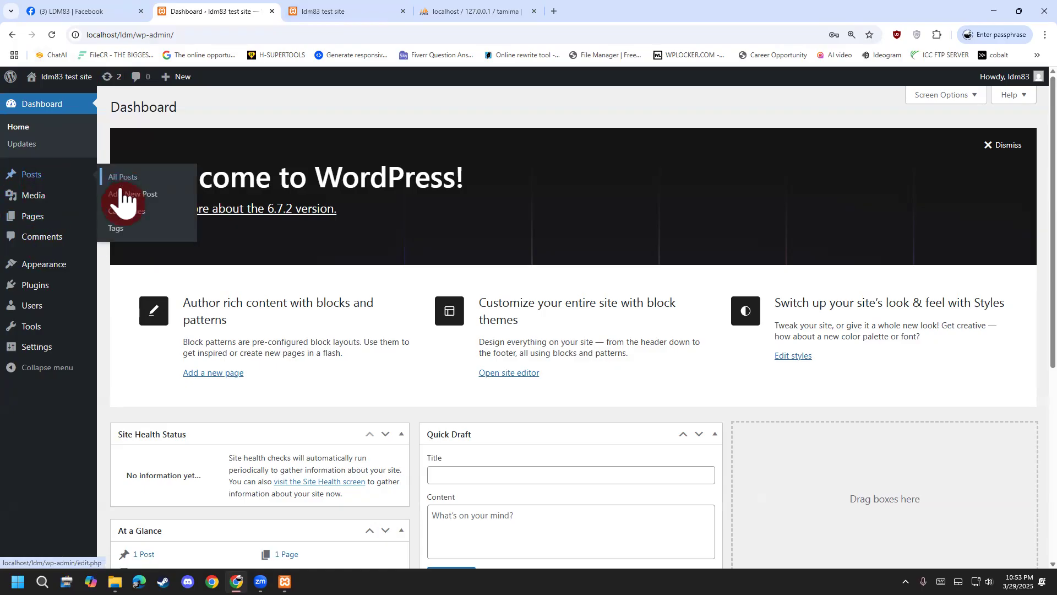
pyautogui.click(355, 12)
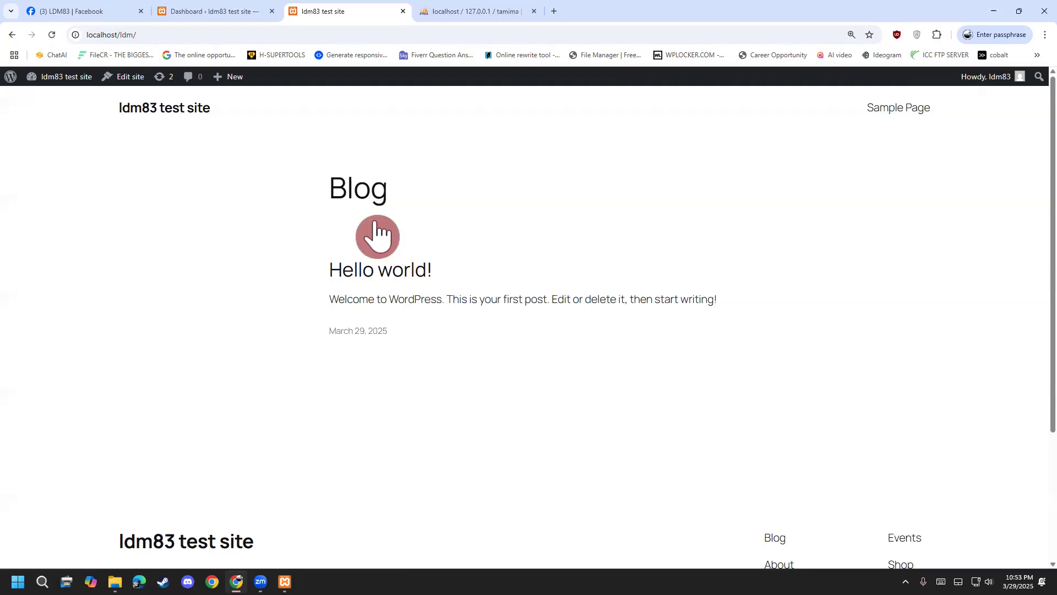
pyautogui.click(187, 12)
pyautogui.moveTo(43, 206)
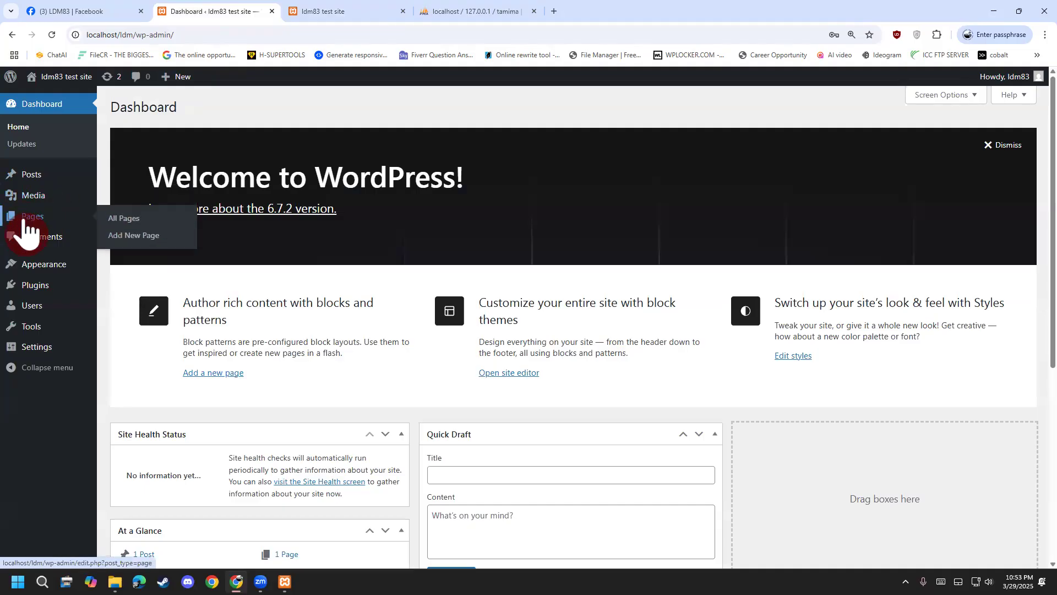
pyautogui.click(361, 14)
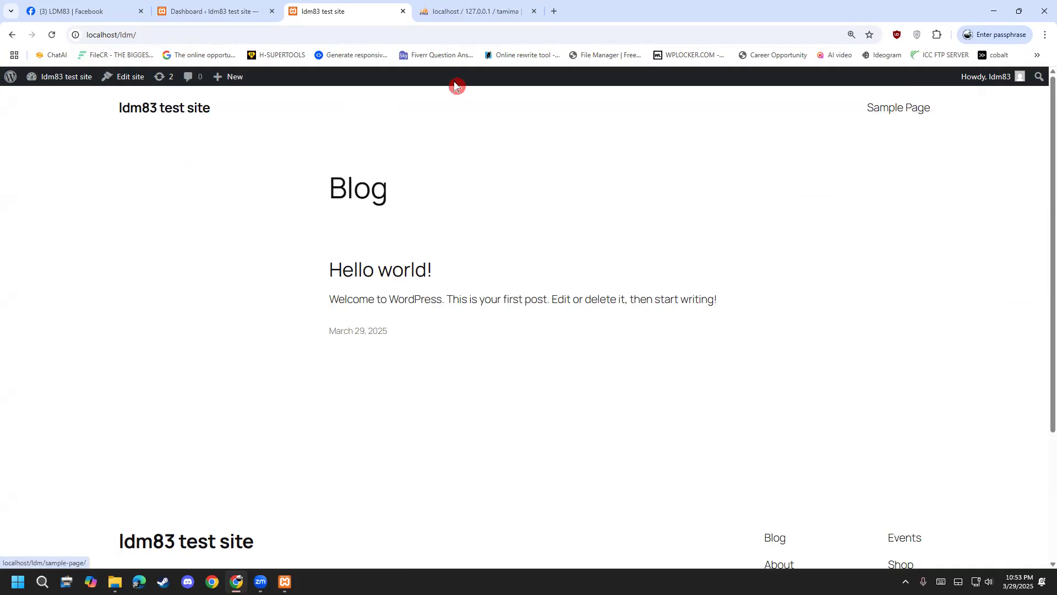
pyautogui.click(231, 12)
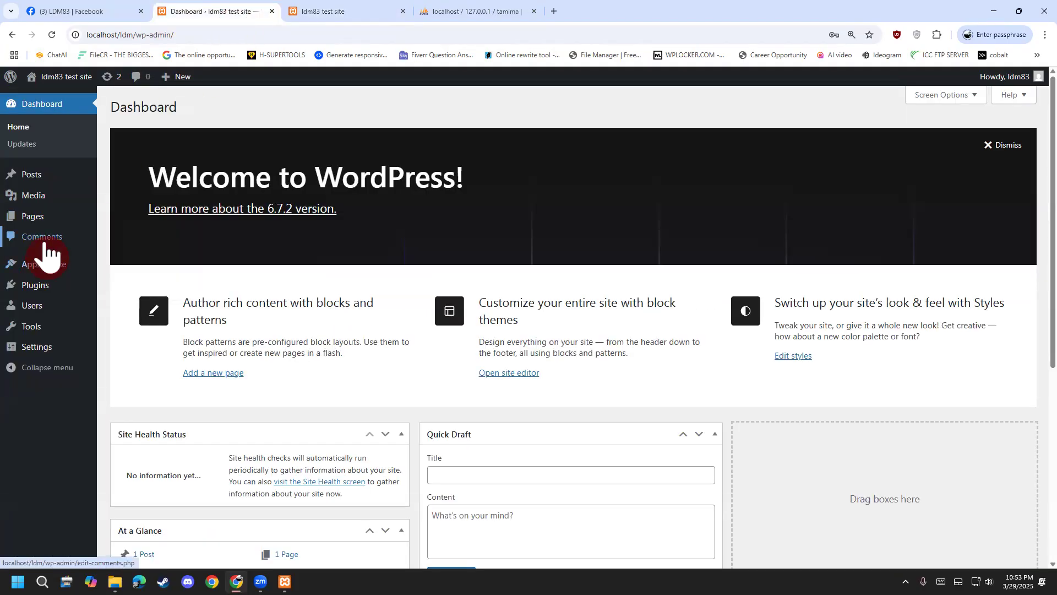
pyautogui.click(336, 15)
pyautogui.scroll(-3, 397, 366)
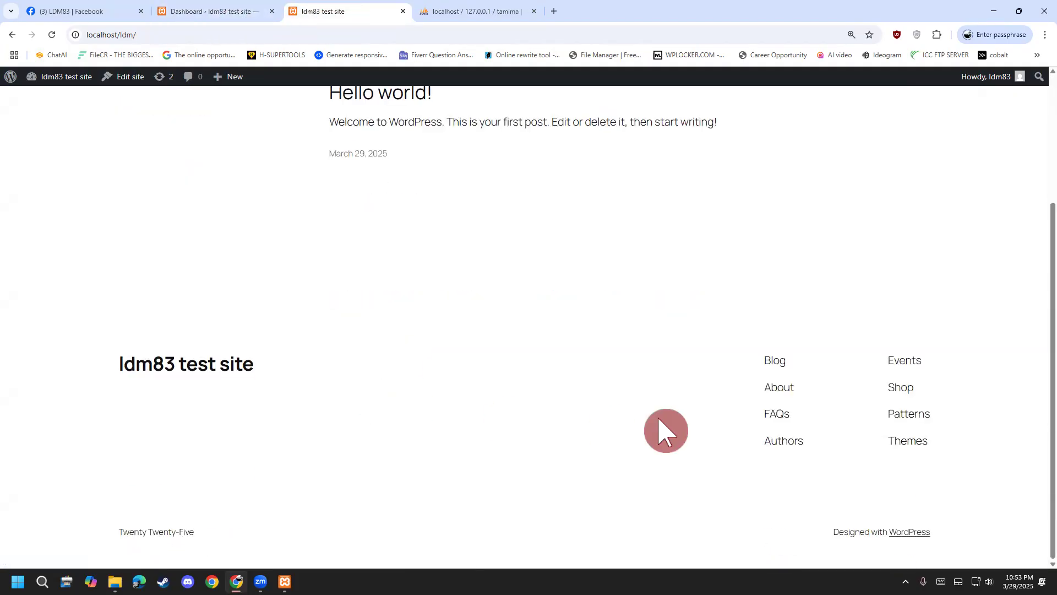
pyautogui.click(204, 11)
pyautogui.moveTo(58, 270)
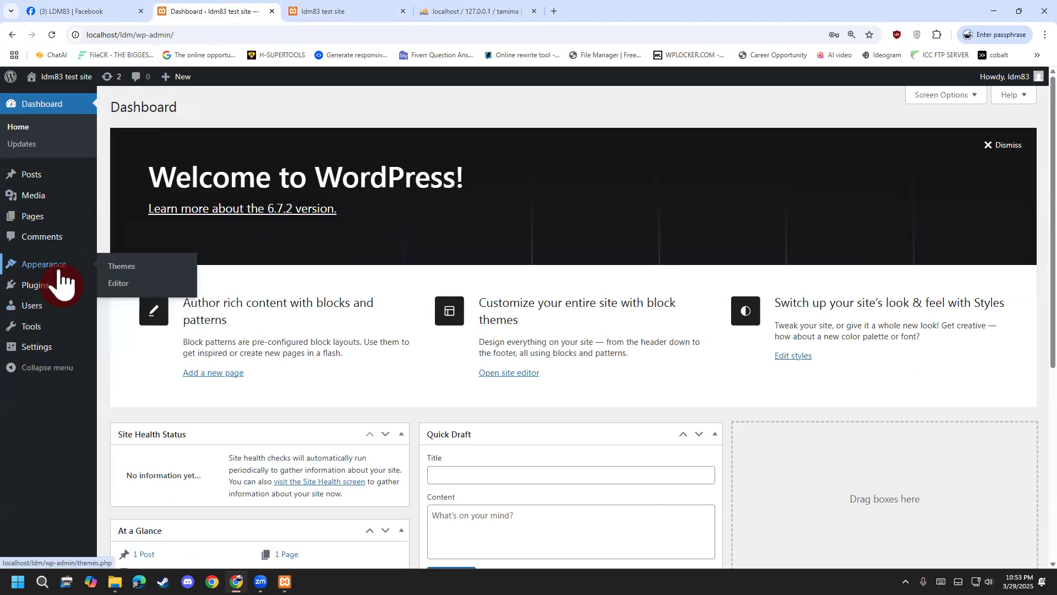
pyautogui.moveTo(27, 282)
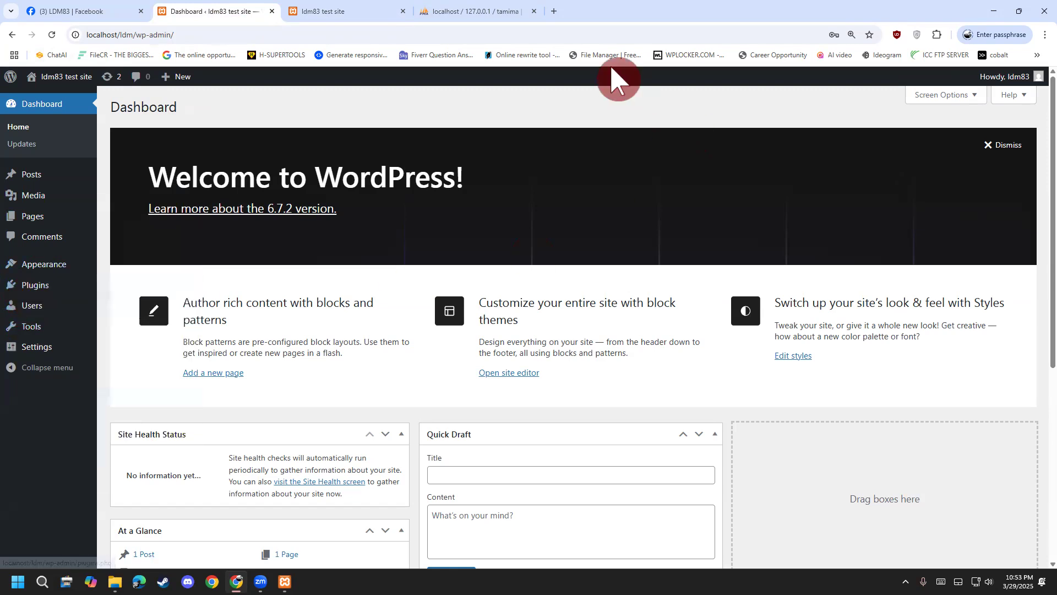
pyautogui.hotkey('ctrl', '2')
pyautogui.moveTo(562, 361)
pyautogui.mouseDown()
pyautogui.moveTo(560, 453)
pyautogui.moveTo(641, 425)
pyautogui.moveTo(643, 358)
pyautogui.mouseUp()
pyautogui.moveTo(711, 326)
pyautogui.mouseDown()
pyautogui.moveTo(702, 386)
pyautogui.moveTo(765, 432)
pyautogui.moveTo(769, 329)
pyautogui.mouseUp()
pyautogui.moveTo(537, 387); pyautogui.dragTo(692, 337)
pyautogui.moveTo(675, 384); pyautogui.dragTo(795, 368)
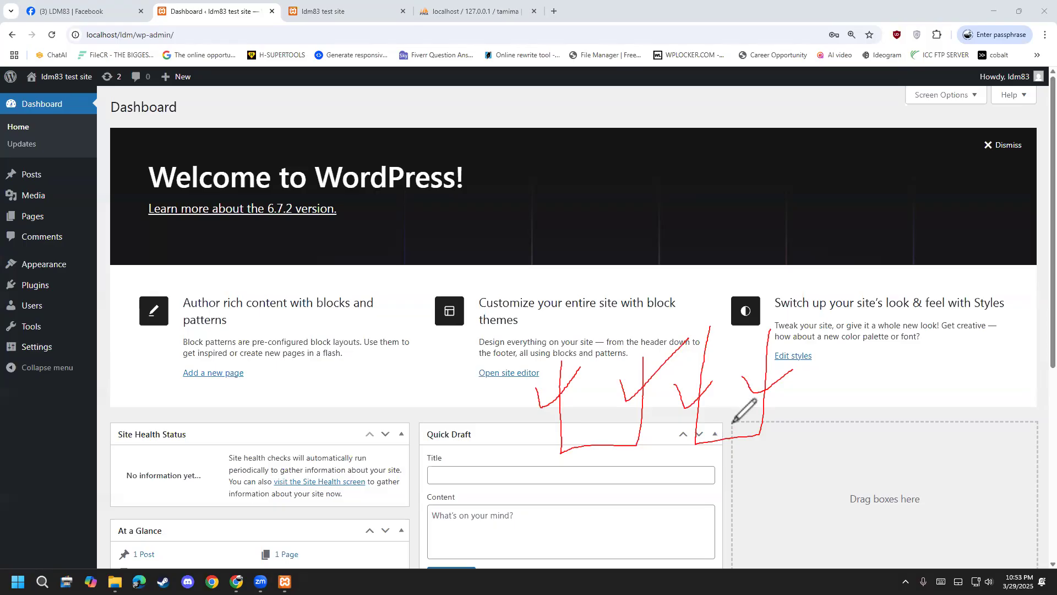
pyautogui.moveTo(433, 386); pyautogui.dragTo(545, 397)
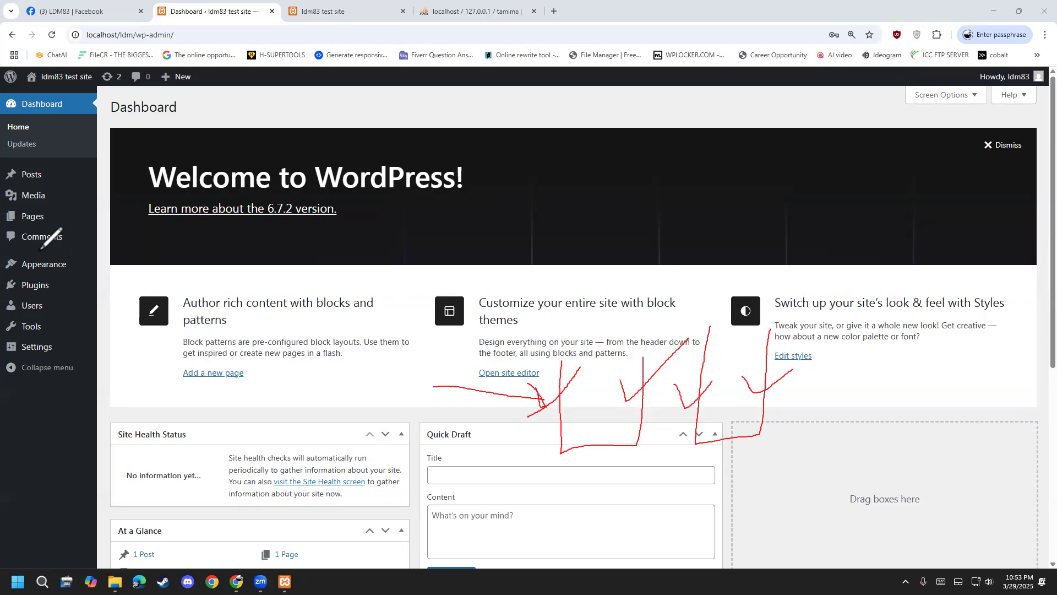
pyautogui.click(61, 250)
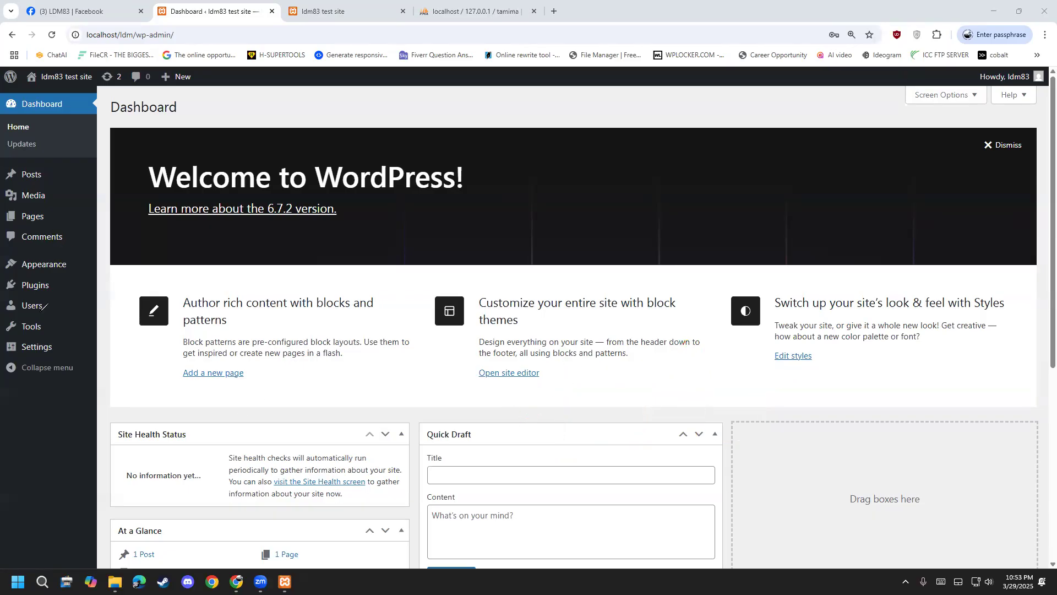
pyautogui.moveTo(51, 292)
pyautogui.scroll(-1, 448, 342)
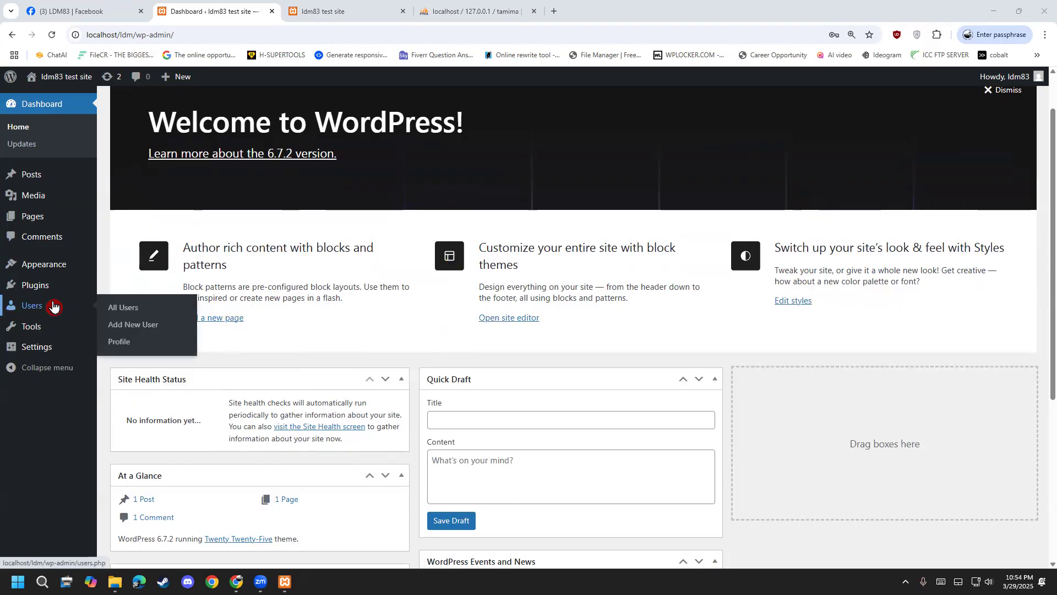
pyautogui.moveTo(48, 325)
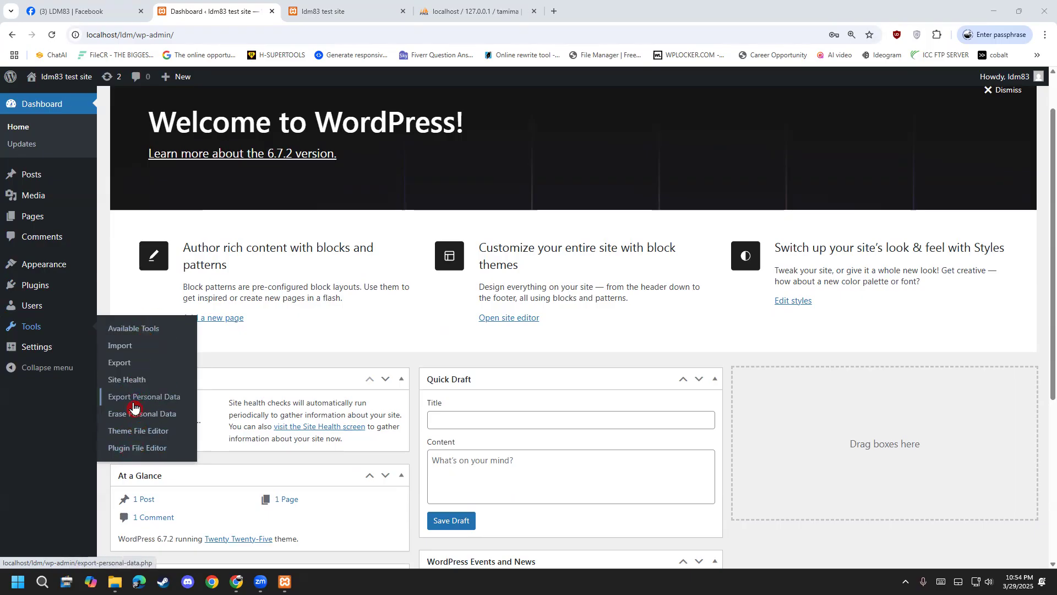
pyautogui.moveTo(30, 361)
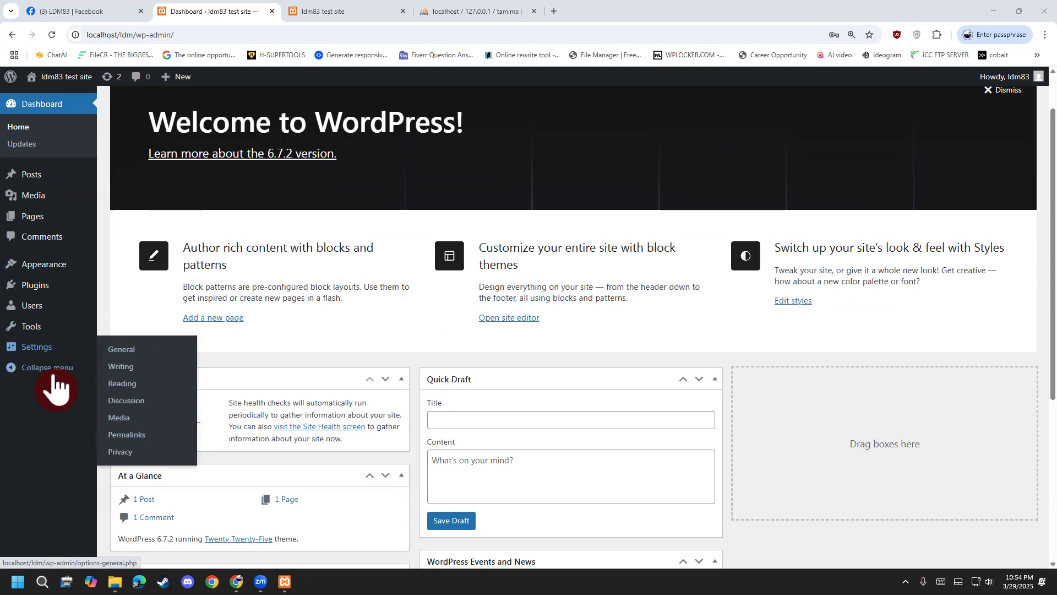
pyautogui.scroll(1, 55, 385)
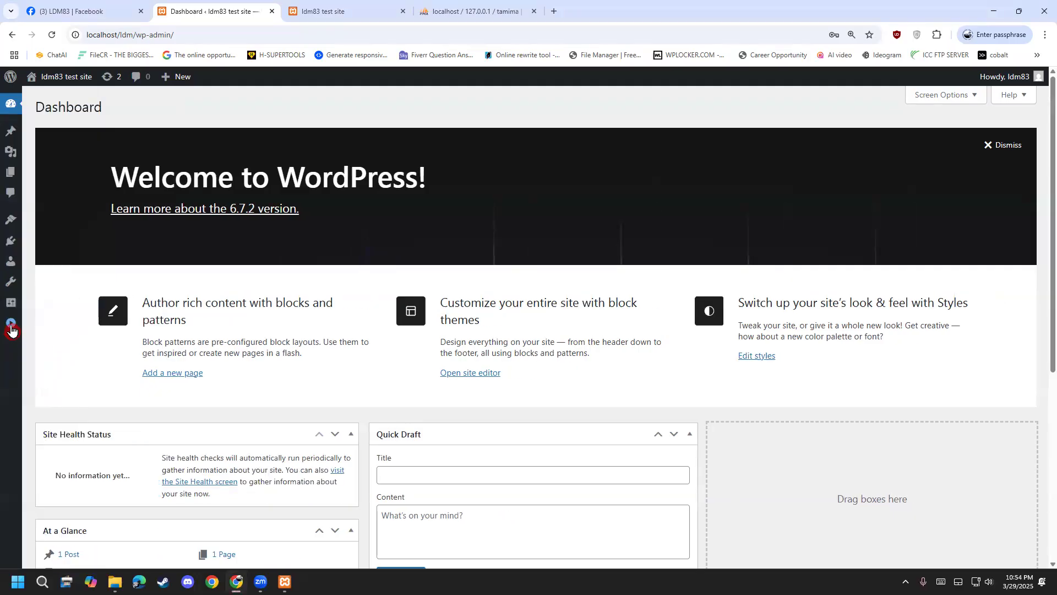
pyautogui.moveTo(8, 334)
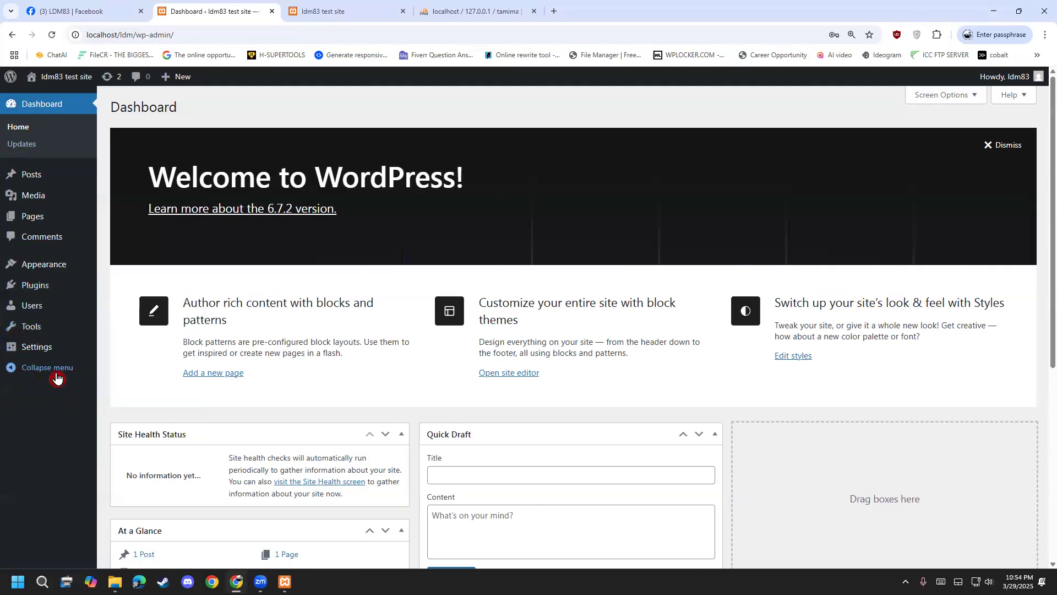
pyautogui.click(53, 369)
pyautogui.click(16, 332)
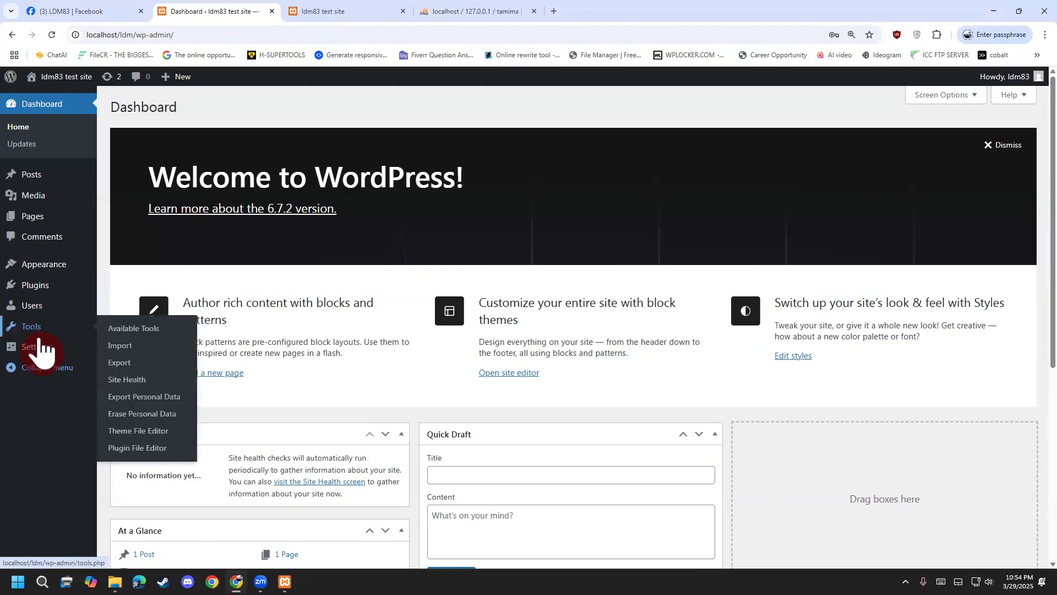
pyautogui.moveTo(36, 330)
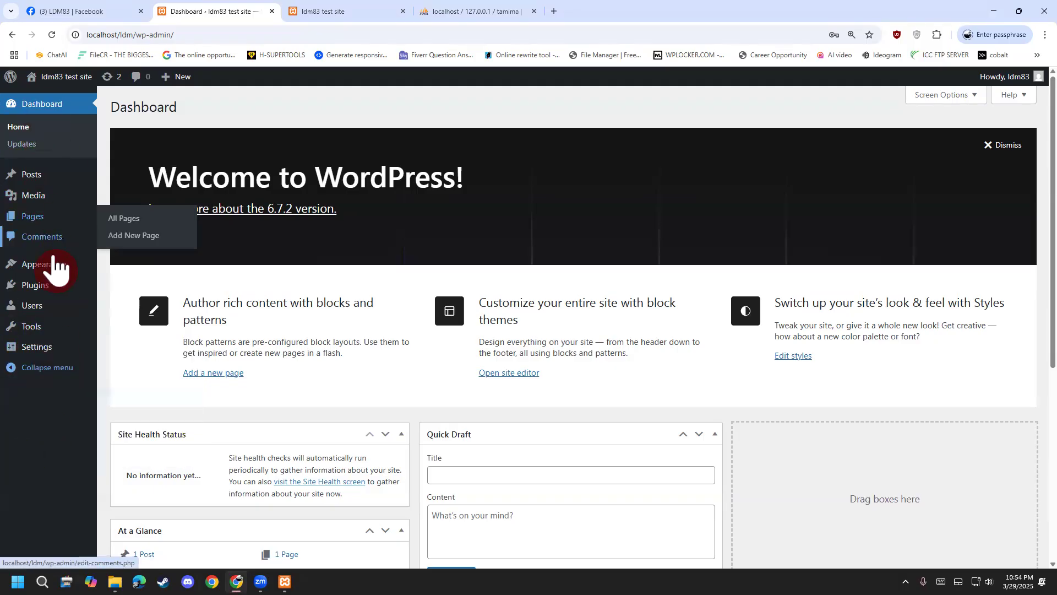
# Update and activate Twenty Twenty-Five, then reactivate Twenty Twenty-Four and view its theme details.
pyautogui.moveTo(53, 273)
pyautogui.click(129, 268)
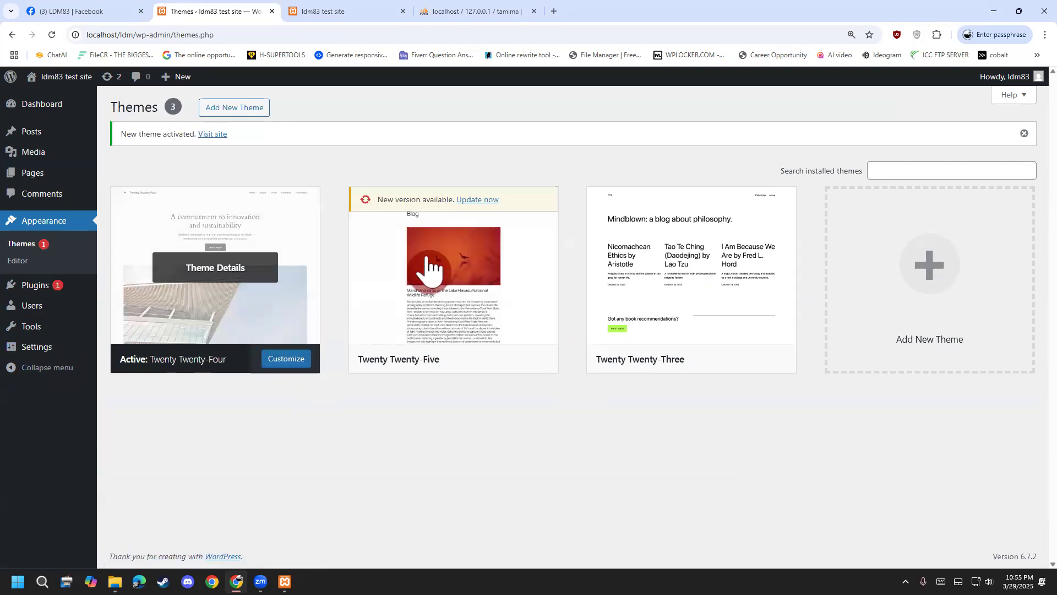
pyautogui.click(480, 202)
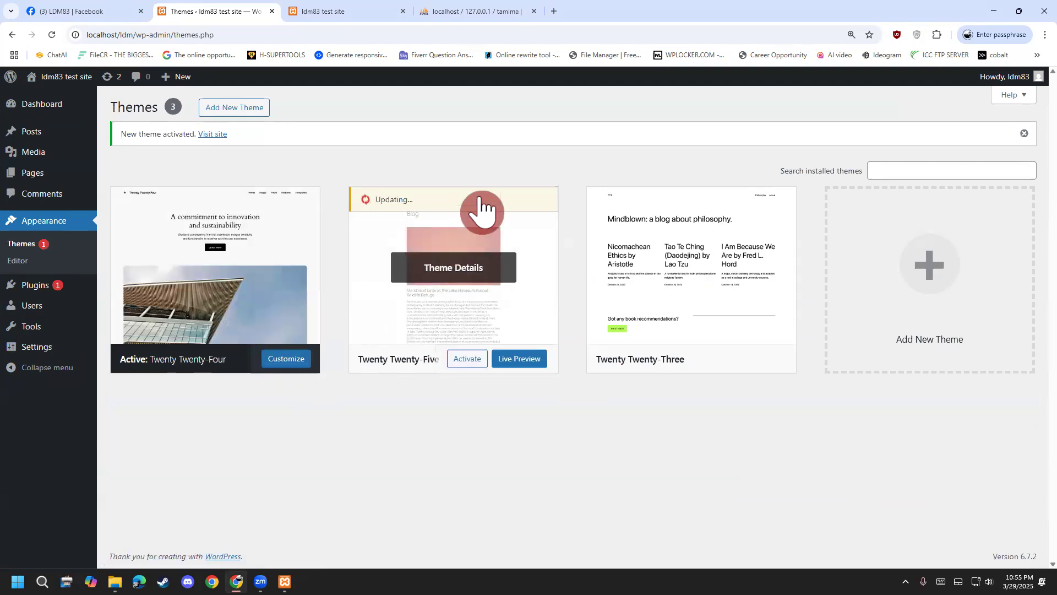
pyautogui.click(468, 360)
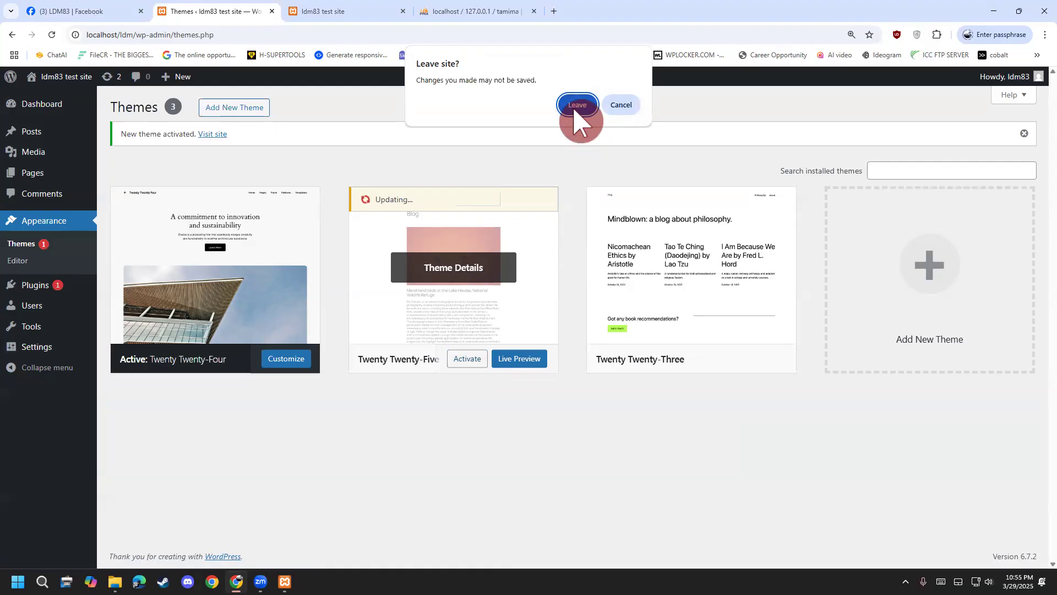
pyautogui.click(577, 113)
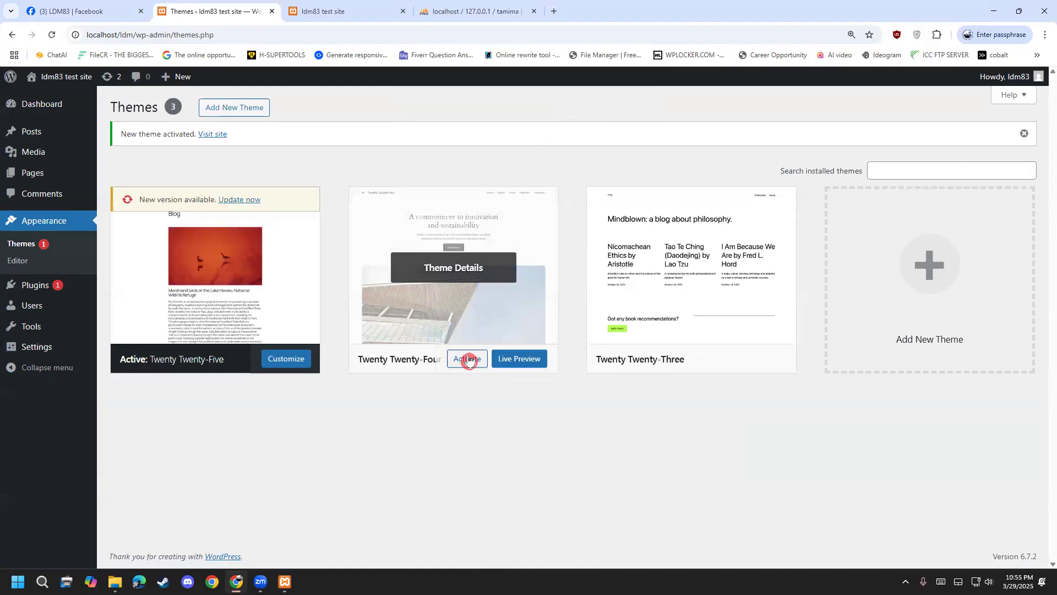
pyautogui.click(467, 359)
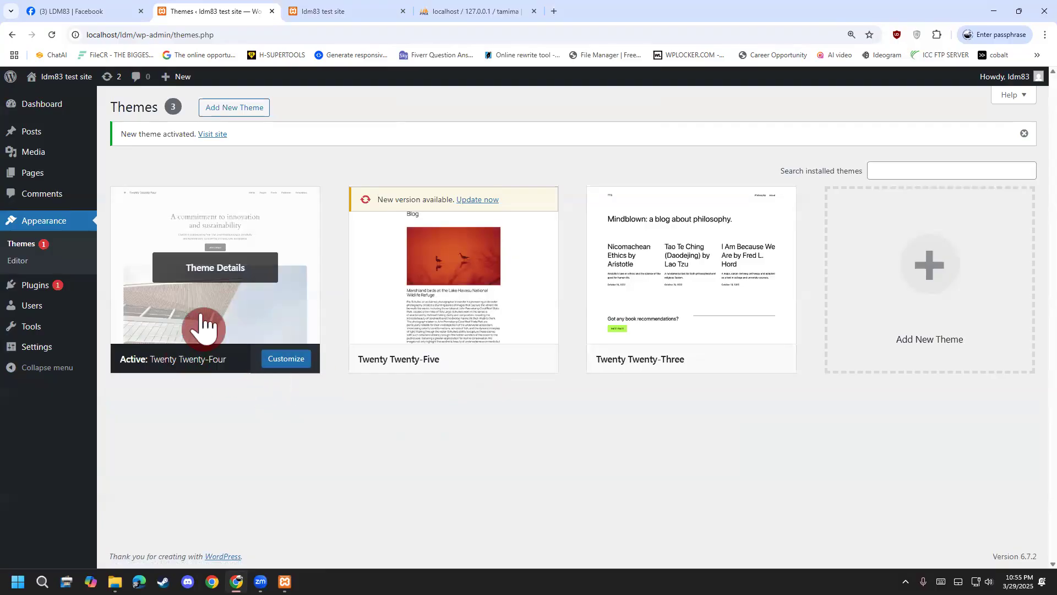
pyautogui.click(163, 298)
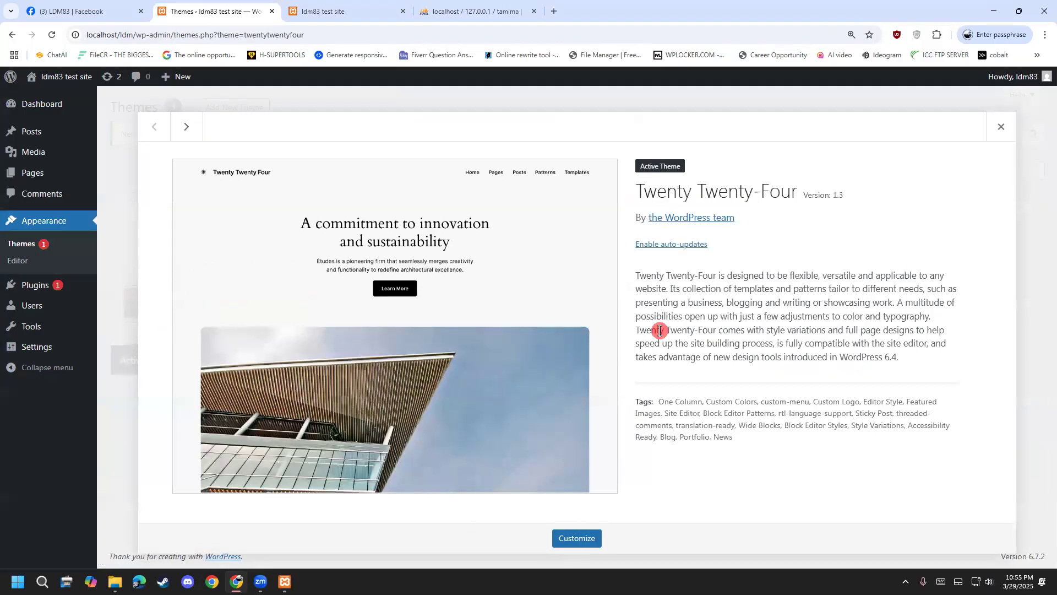
# Reload the live front page, scroll through it in the Twenty Twenty-Four theme, then return to admin.
pyautogui.moveTo(66, 76)
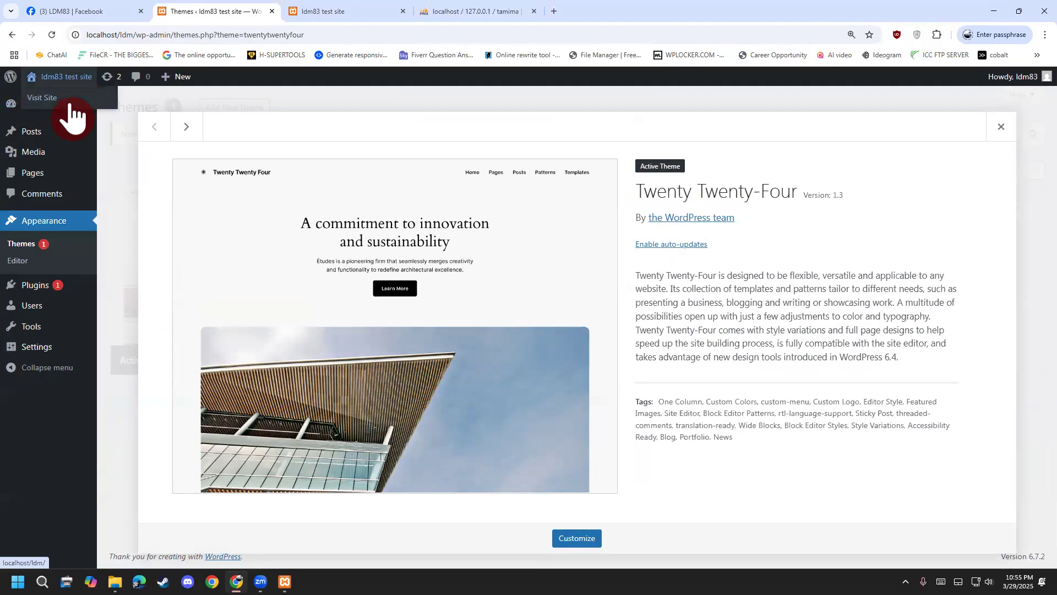
pyautogui.click(351, 10)
pyautogui.click(52, 35)
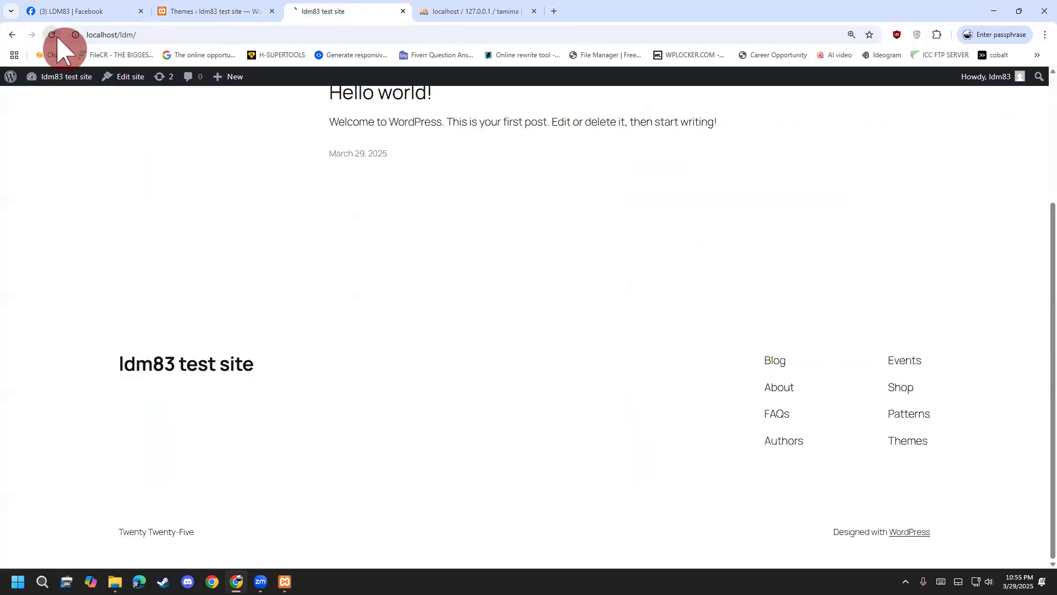
pyautogui.scroll(-10, 123, 408)
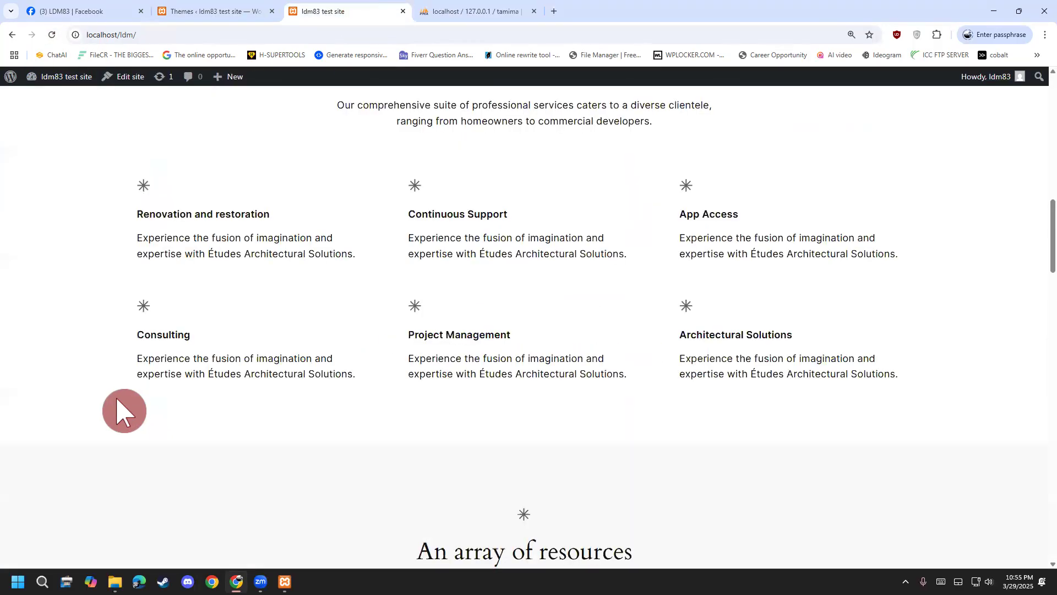
pyautogui.scroll(-13, 124, 410)
pyautogui.scroll(-3, 45, 477)
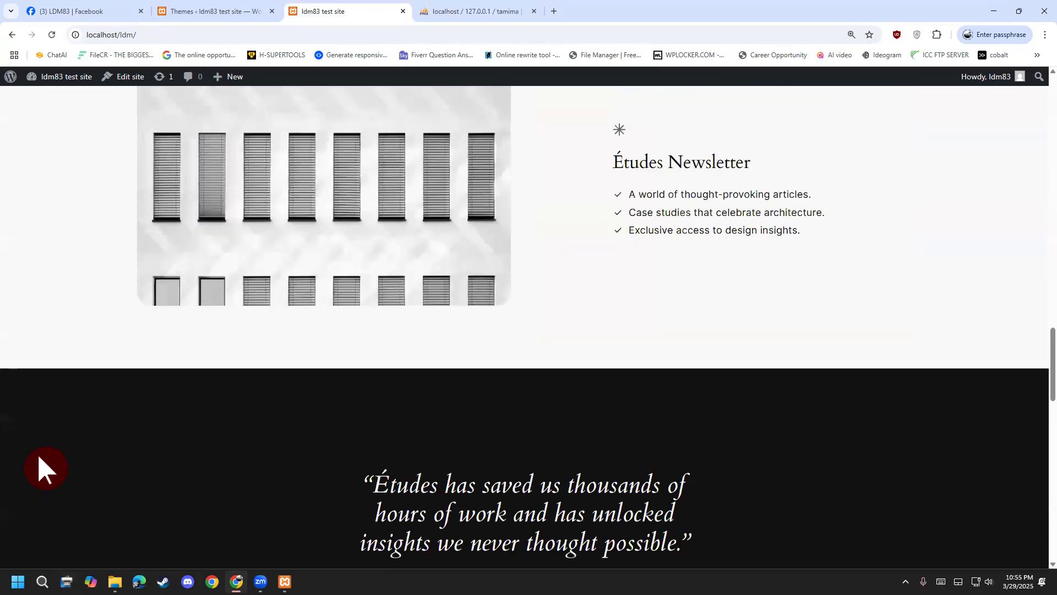
pyautogui.scroll(20, 39, 459)
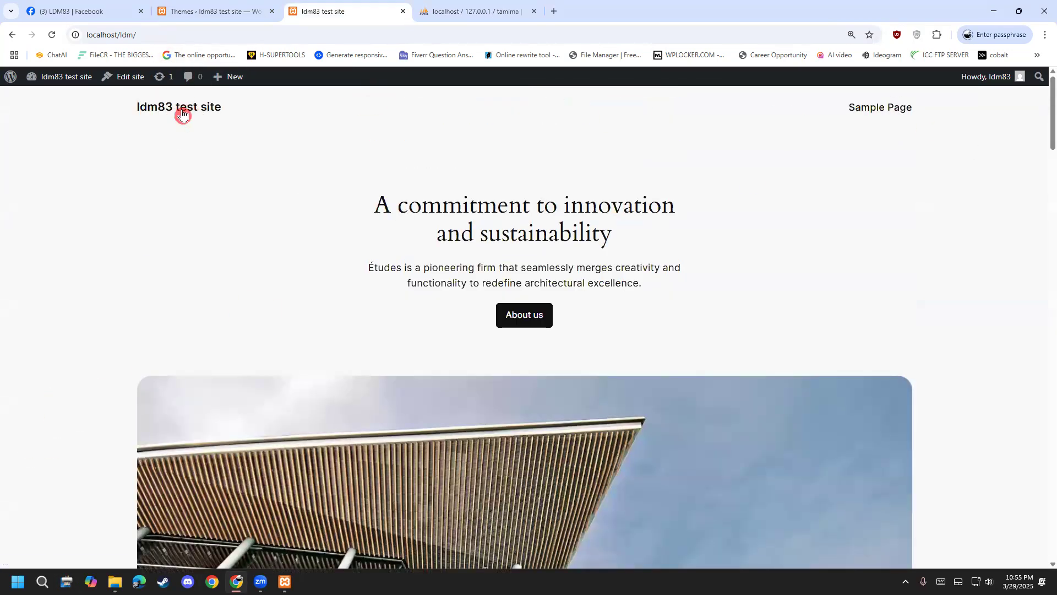
pyautogui.click(215, 11)
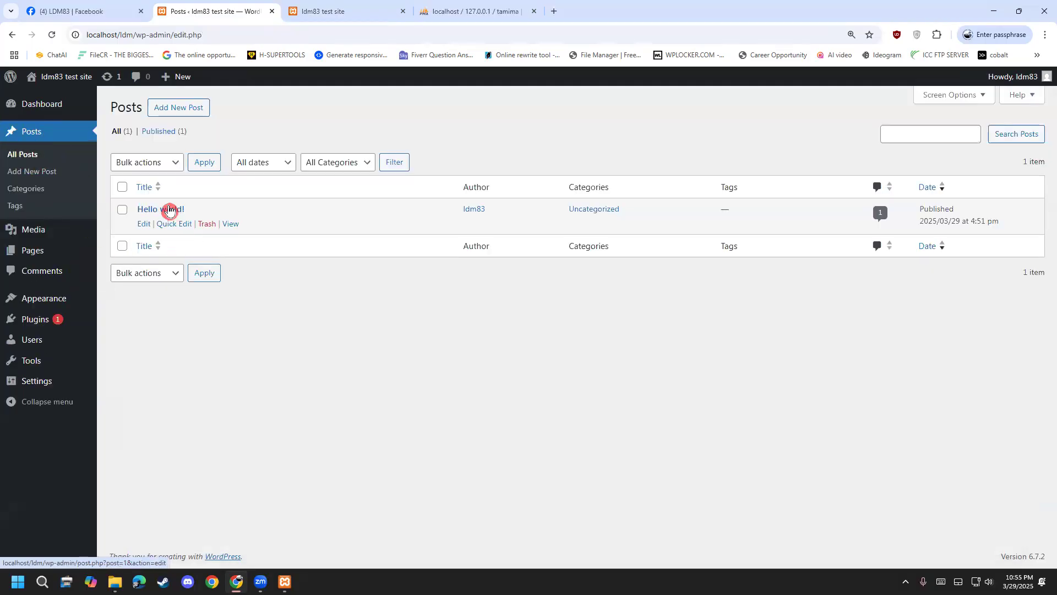
# Scroll through the live front page, then close the phpMyAdmin tab.
pyautogui.click(347, 10)
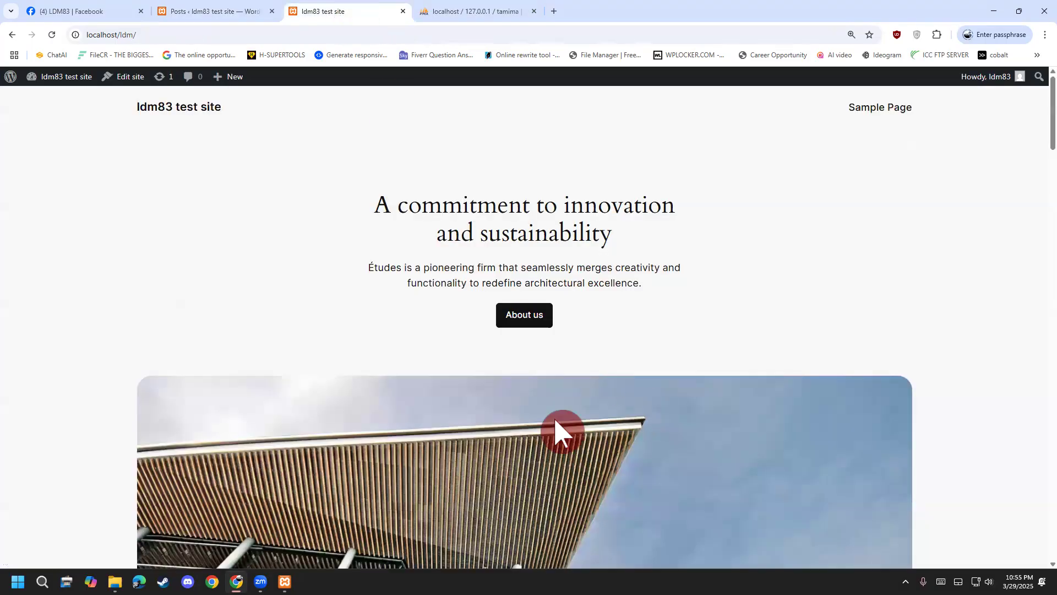
pyautogui.scroll(-20, 484, 432)
pyautogui.scroll(-15, 485, 426)
pyautogui.scroll(2, 108, 296)
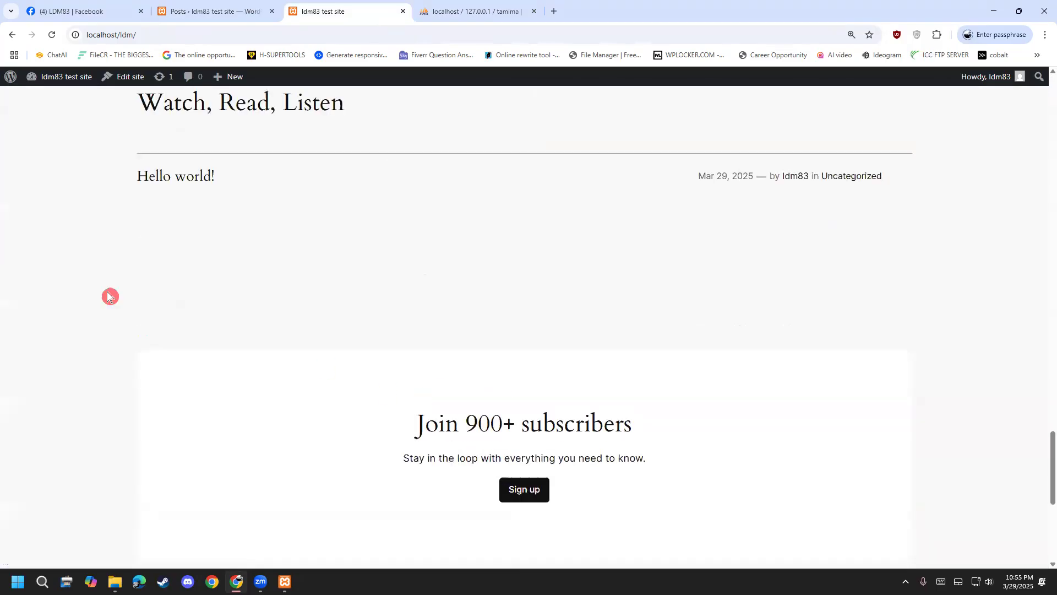
pyautogui.scroll(3, 108, 296)
pyautogui.click(429, 11)
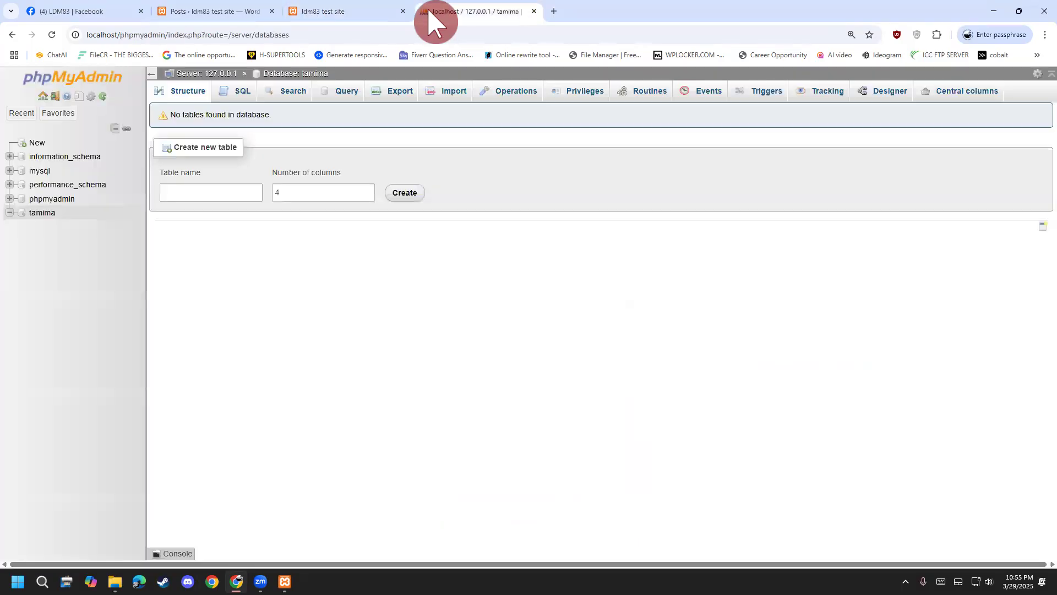
pyautogui.middleClick(429, 11)
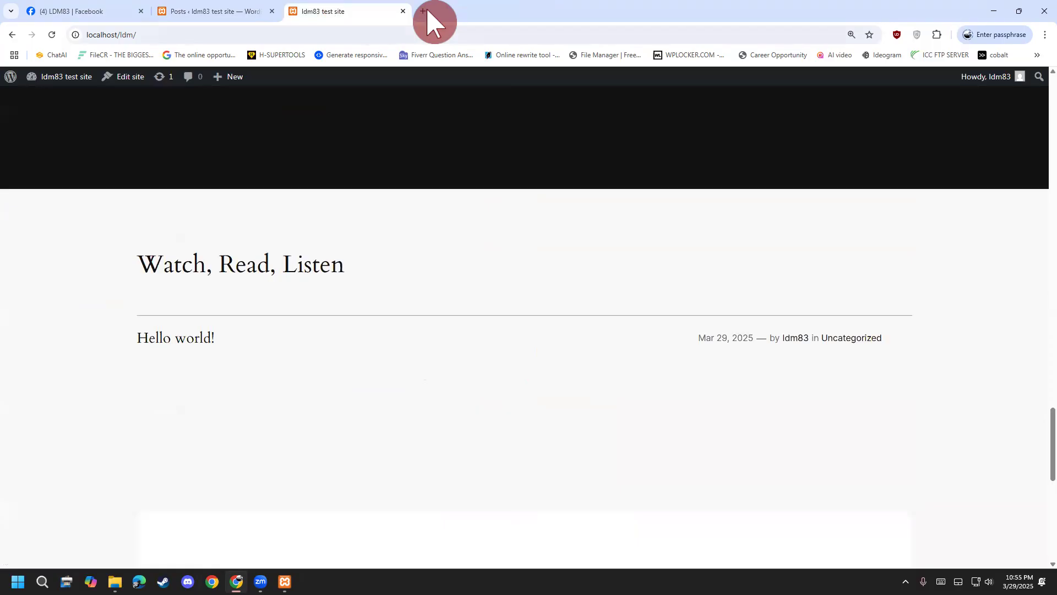
# Start a new blank post from the admin Posts list.
pyautogui.hotkey('ctrl', '2')
pyautogui.moveTo(149, 431); pyautogui.dragTo(164, 456)
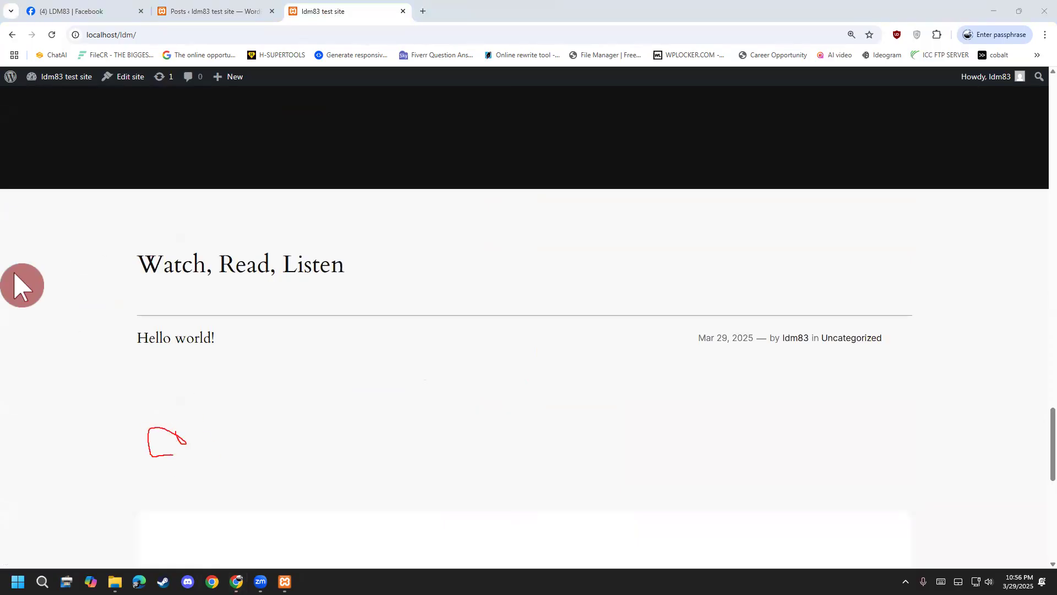
pyautogui.moveTo(177, 380); pyautogui.dragTo(196, 473)
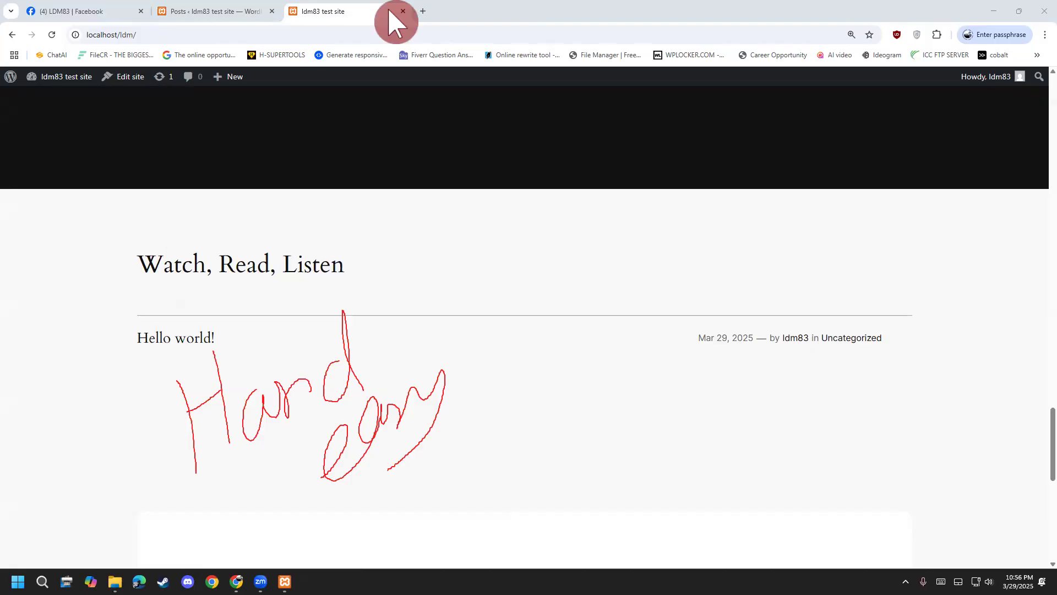
pyautogui.click(203, 12)
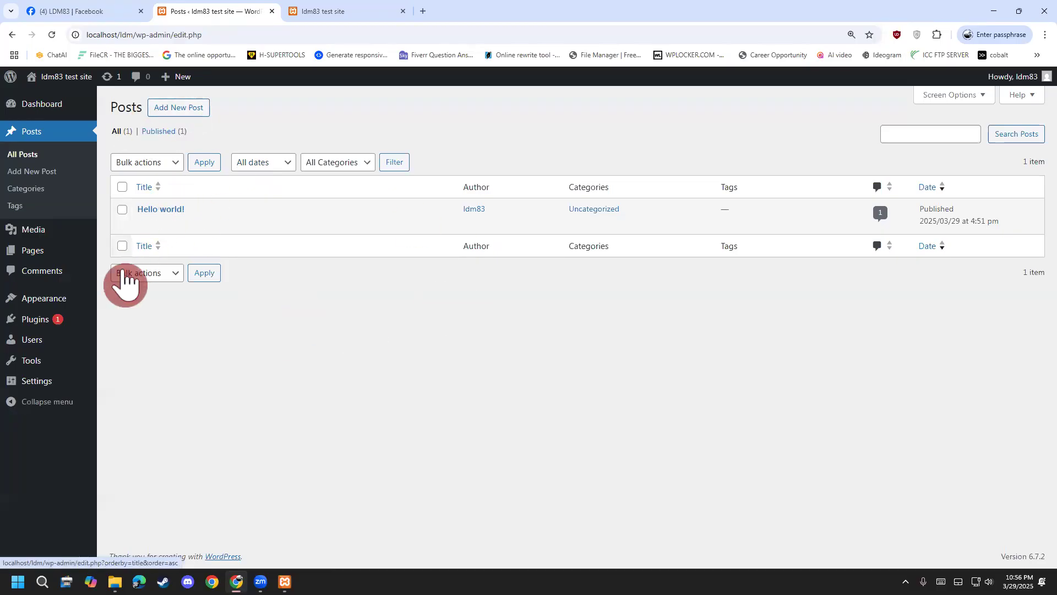
pyautogui.click(390, 11)
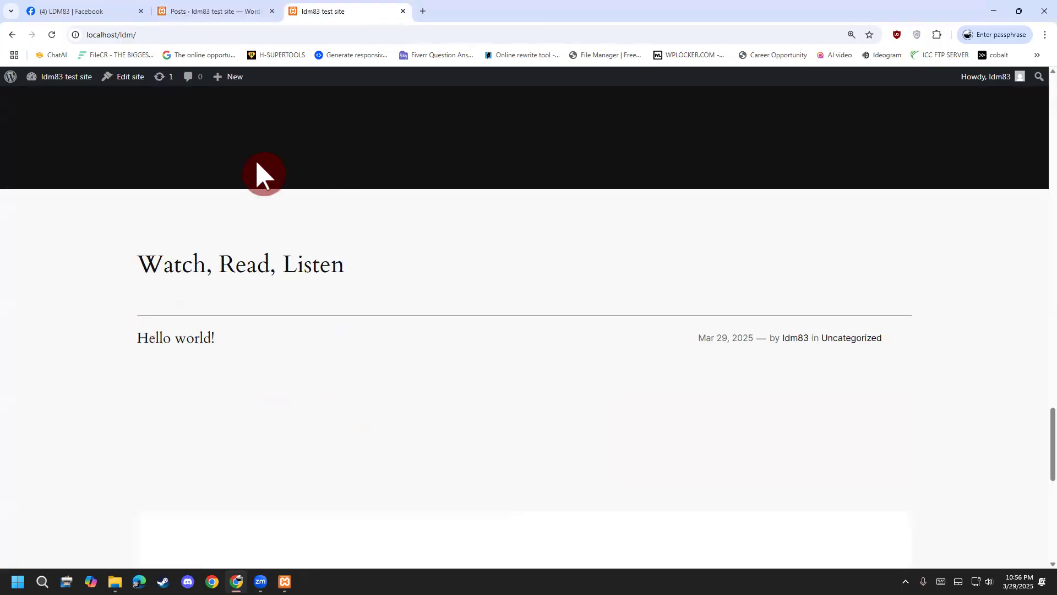
pyautogui.click(253, 12)
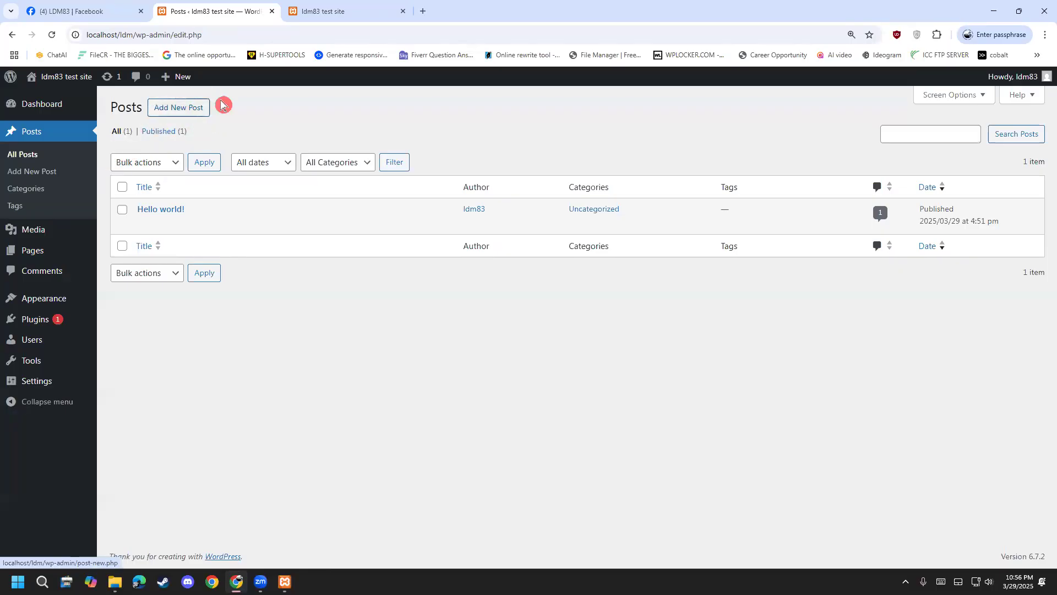
pyautogui.click(174, 110)
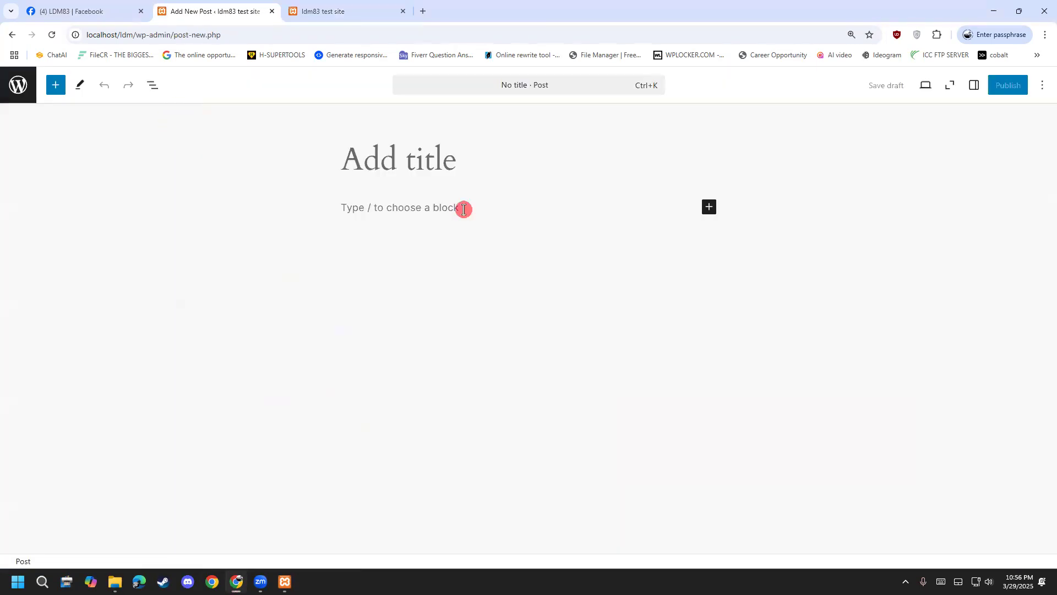
pyautogui.click(330, 11)
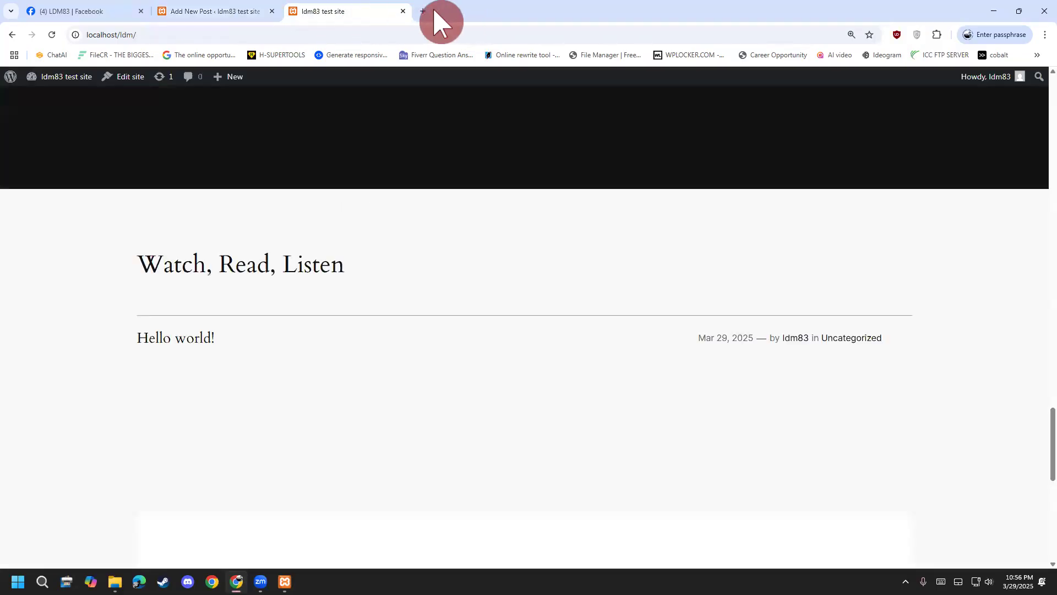
# Open Google in a new tab and search for 'linkdin article 2025'.
pyautogui.click(423, 11)
pyautogui.write('g')
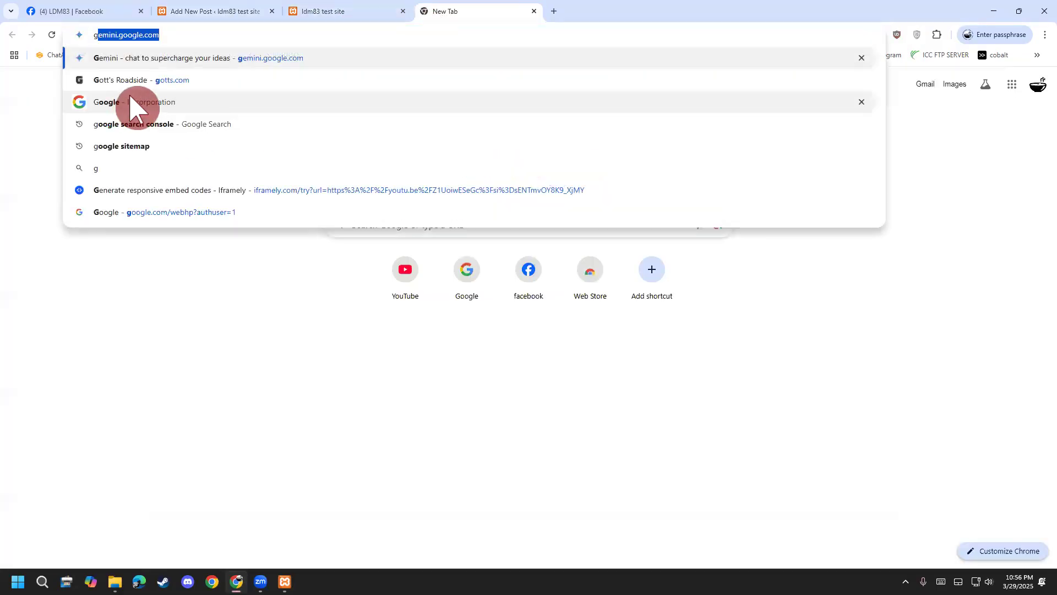
pyautogui.click(137, 106)
pyautogui.click(613, 99)
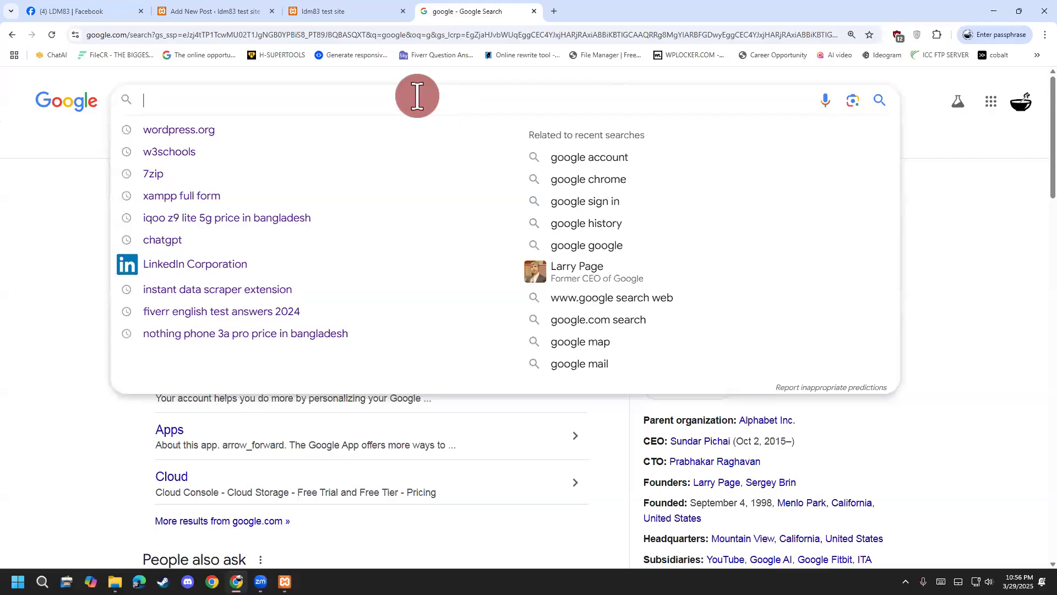
pyautogui.write('lin k')
pyautogui.press('BackSpace')
pyautogui.press('BackSpace')
pyautogui.write('nkd')
pyautogui.press('BackSpace')
pyautogui.press('BackSpace')
pyautogui.press('BackSpace')
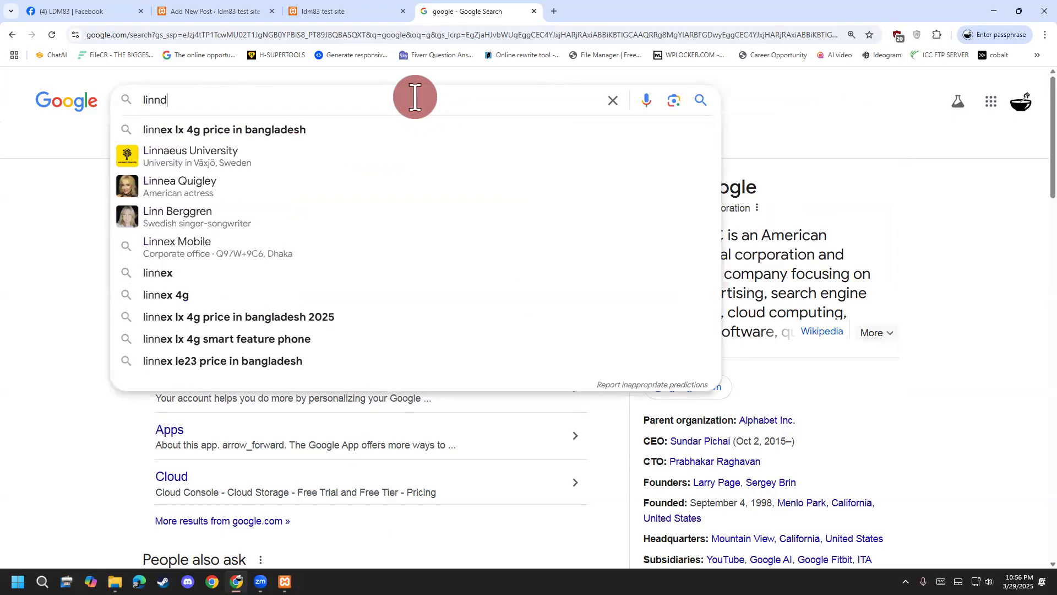
pyautogui.write('kdin articler')
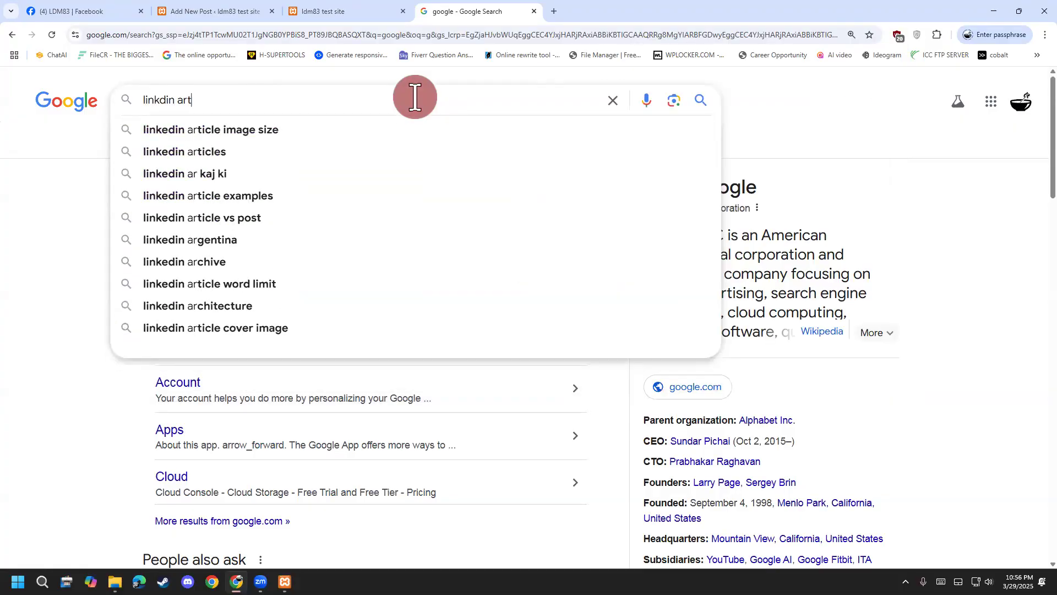
pyautogui.press('BackSpace')
pyautogui.press('BackSpace')
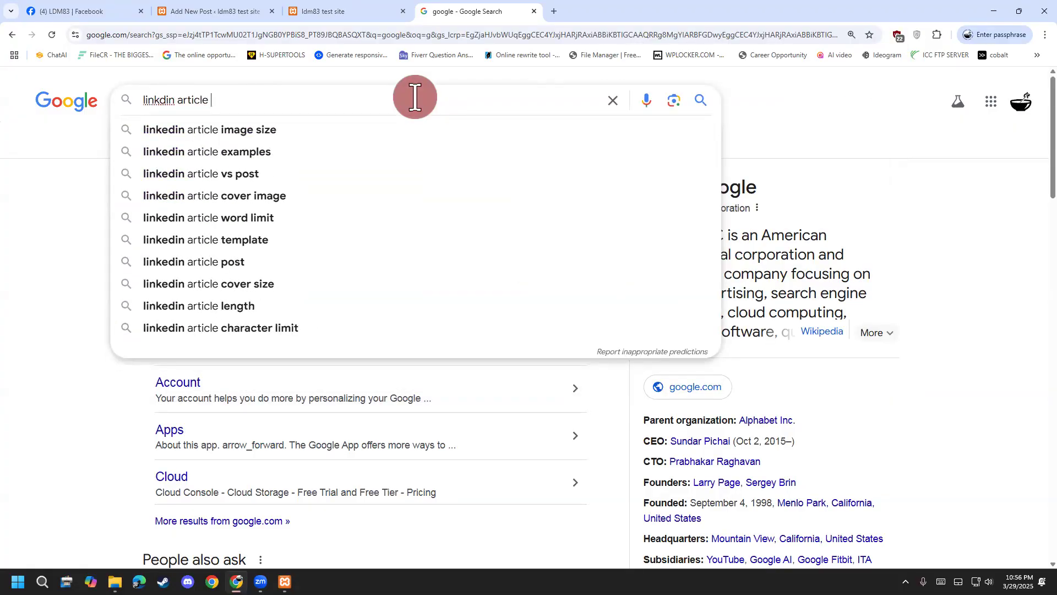
pyautogui.write('2025')
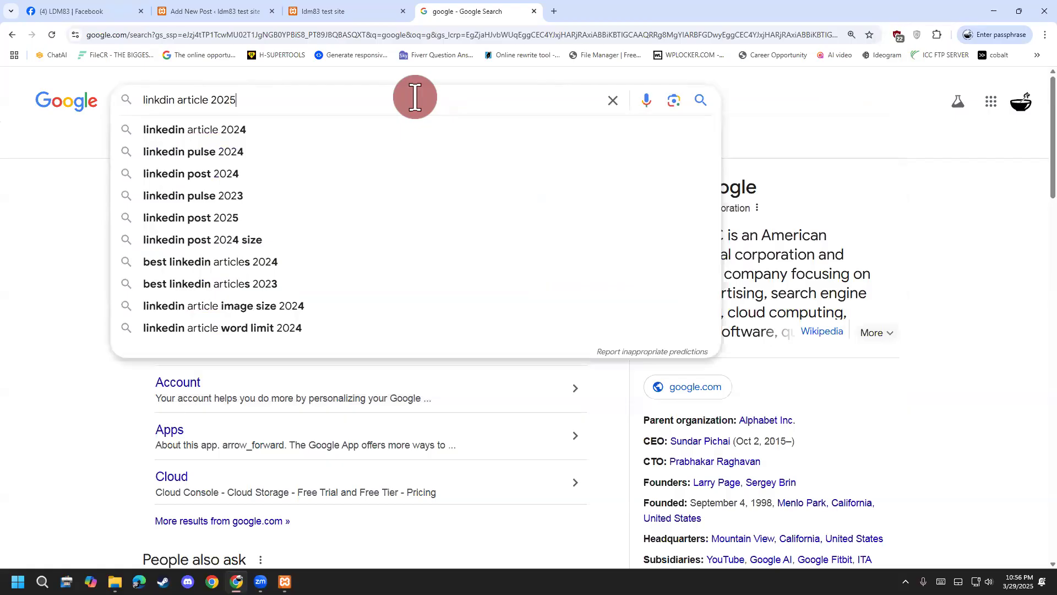
pyautogui.press('Return')
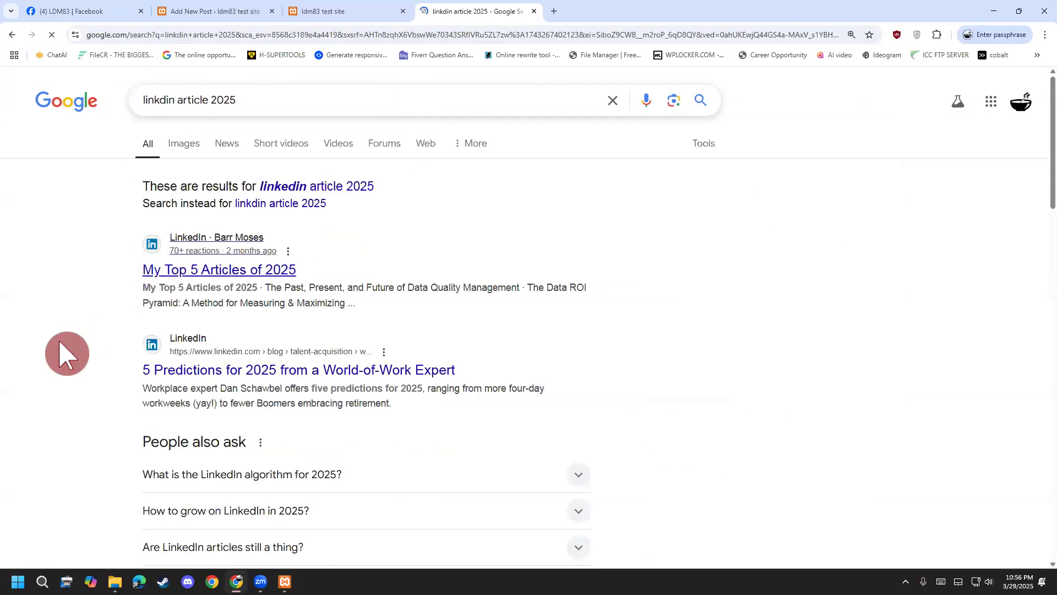
pyautogui.scroll(-4, 60, 344)
pyautogui.scroll(4, 229, 215)
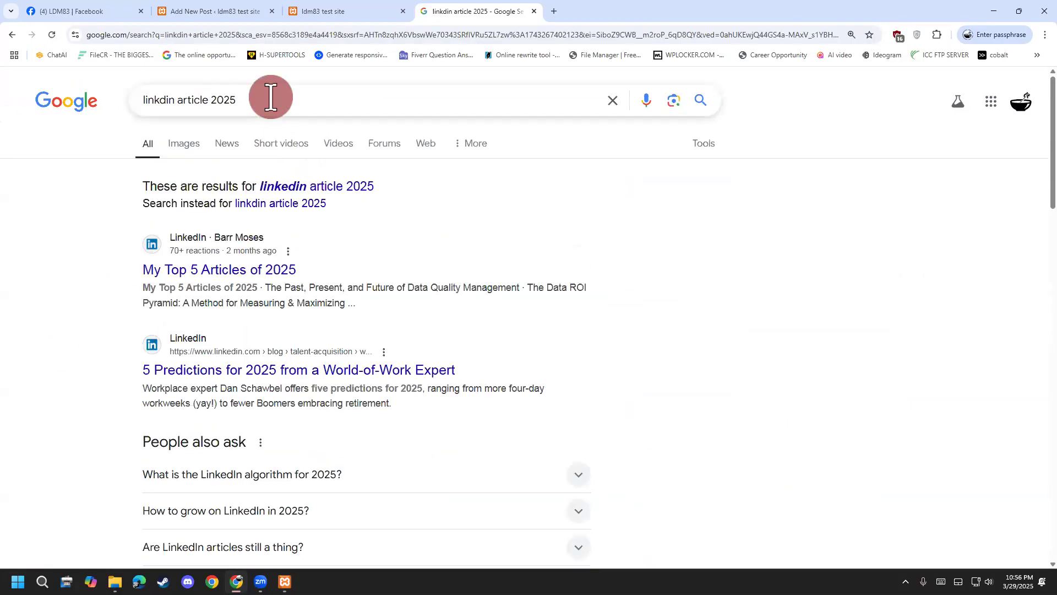
# Search for 'digital marketing article 2025' and open the Forbes trends article.
pyautogui.click(271, 97)
pyautogui.hotkey('ctrl', 'a')
pyautogui.write('digital ')
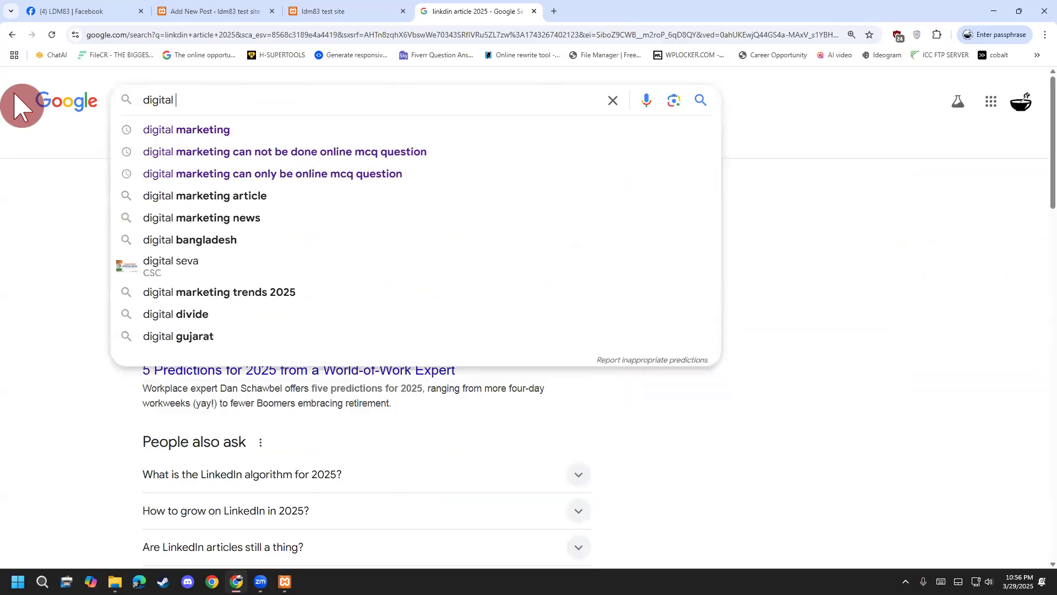
pyautogui.write('marketing ')
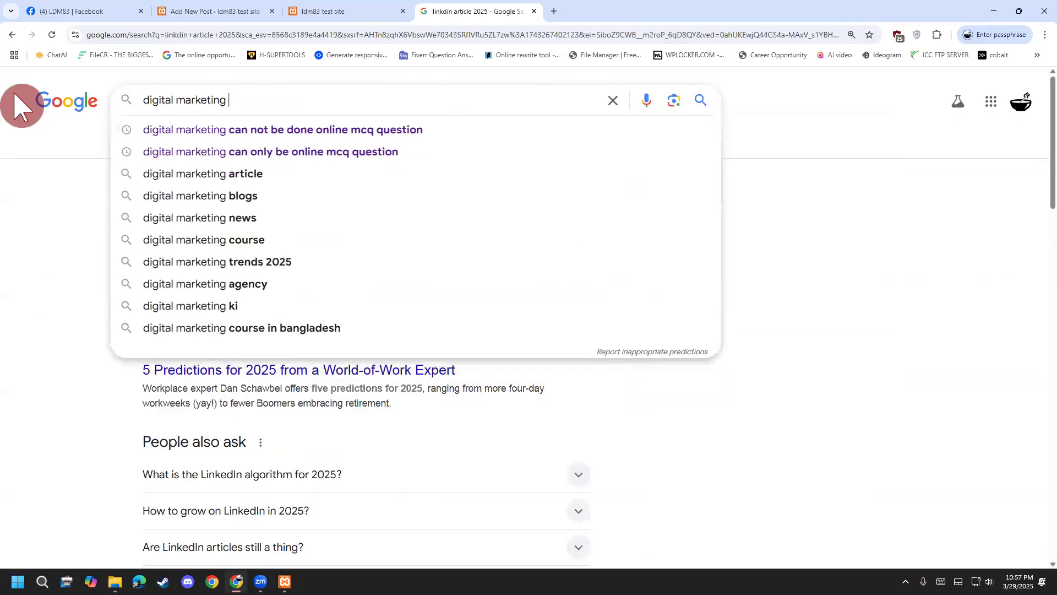
pyautogui.write('article 2')
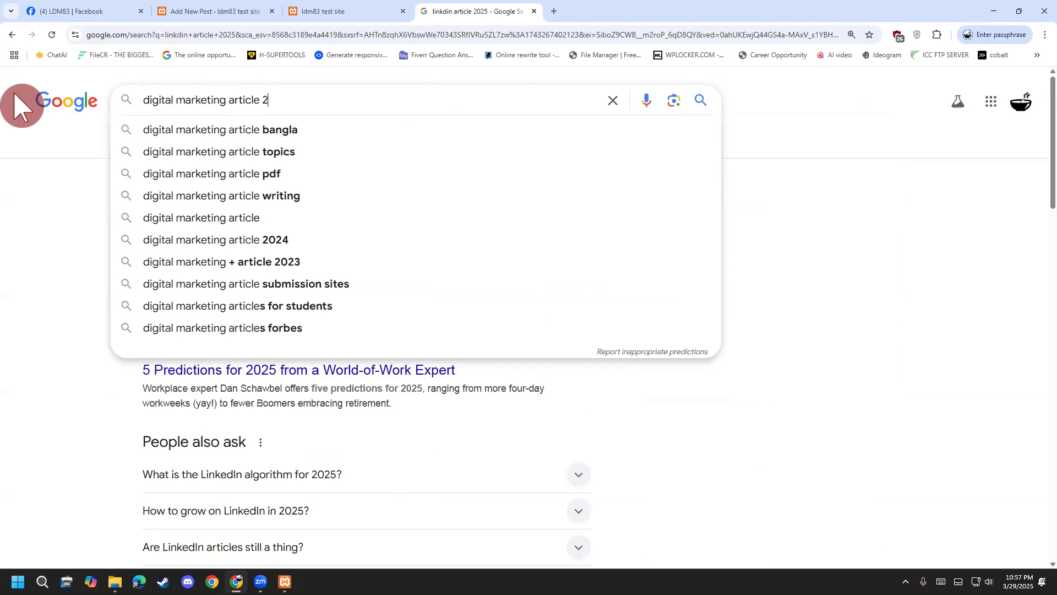
pyautogui.write('025')
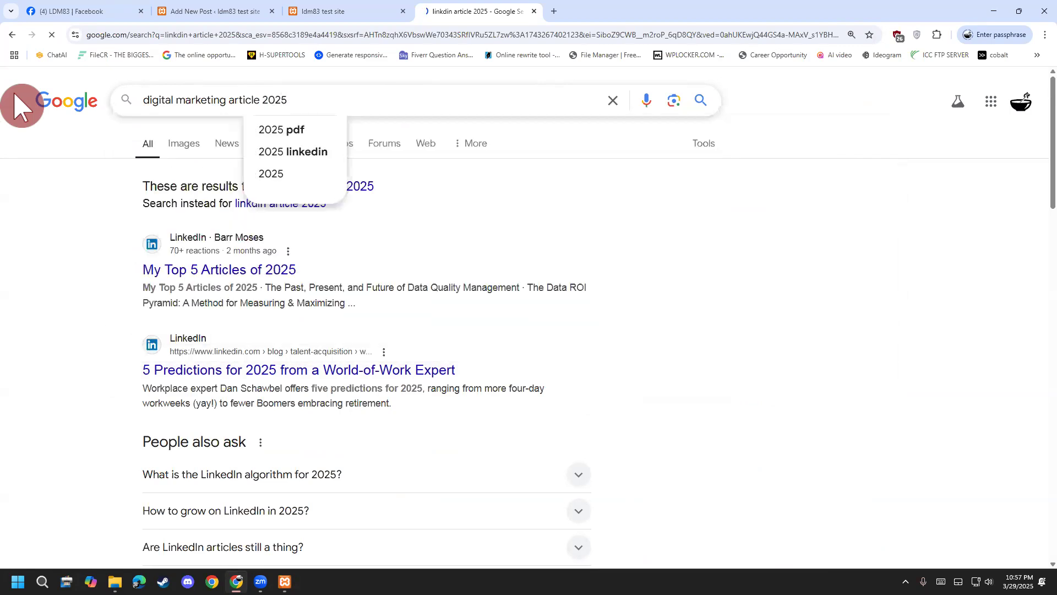
pyautogui.press('Return')
pyautogui.scroll(-6, 33, 276)
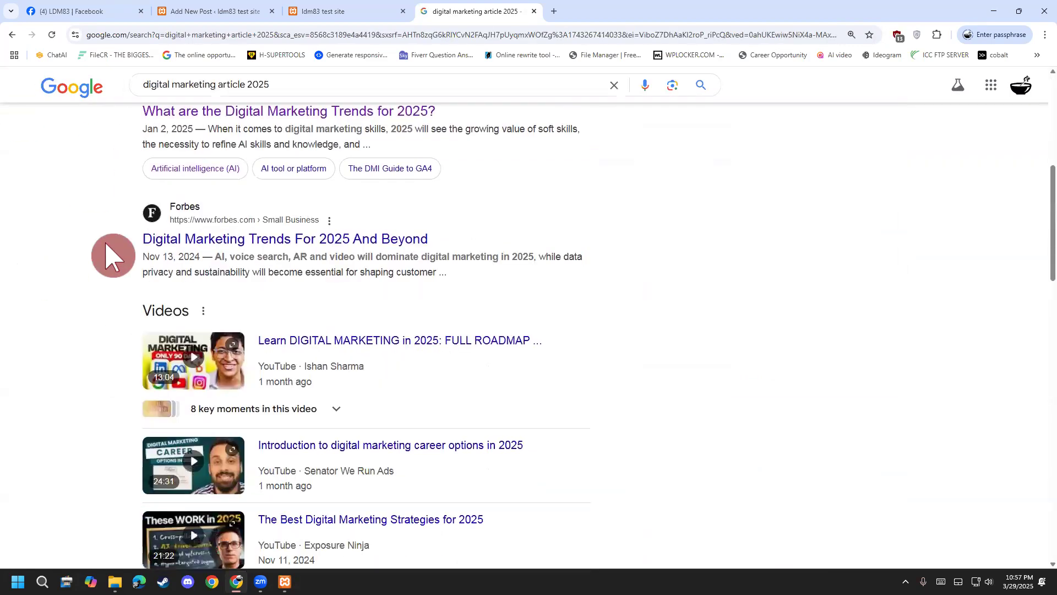
pyautogui.click(191, 229)
pyautogui.scroll(-5, 44, 235)
pyautogui.scroll(6, 44, 234)
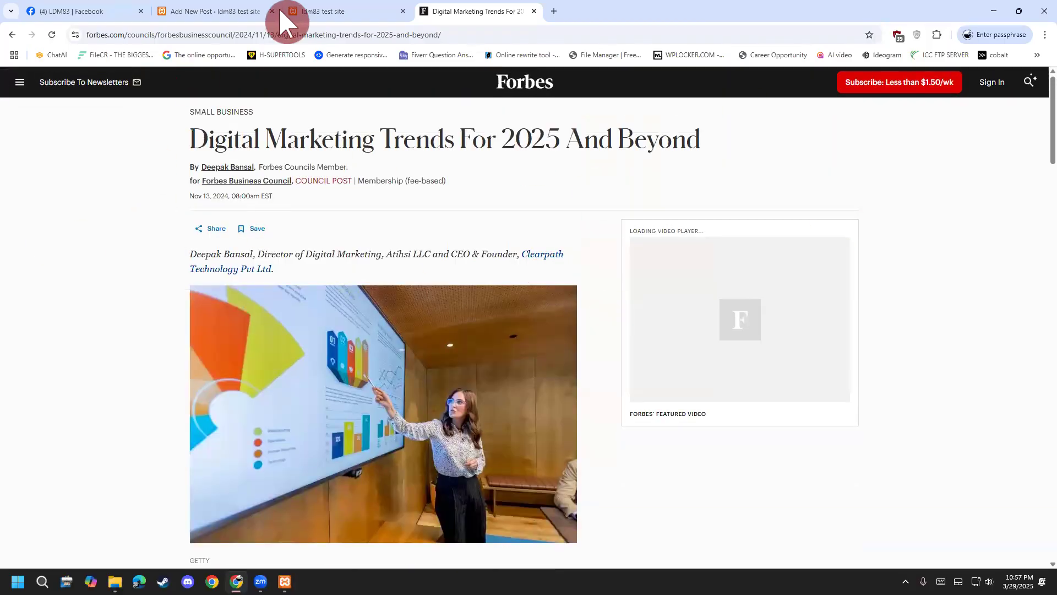
pyautogui.click(283, 11)
pyautogui.click(276, 12)
pyautogui.click(515, 165)
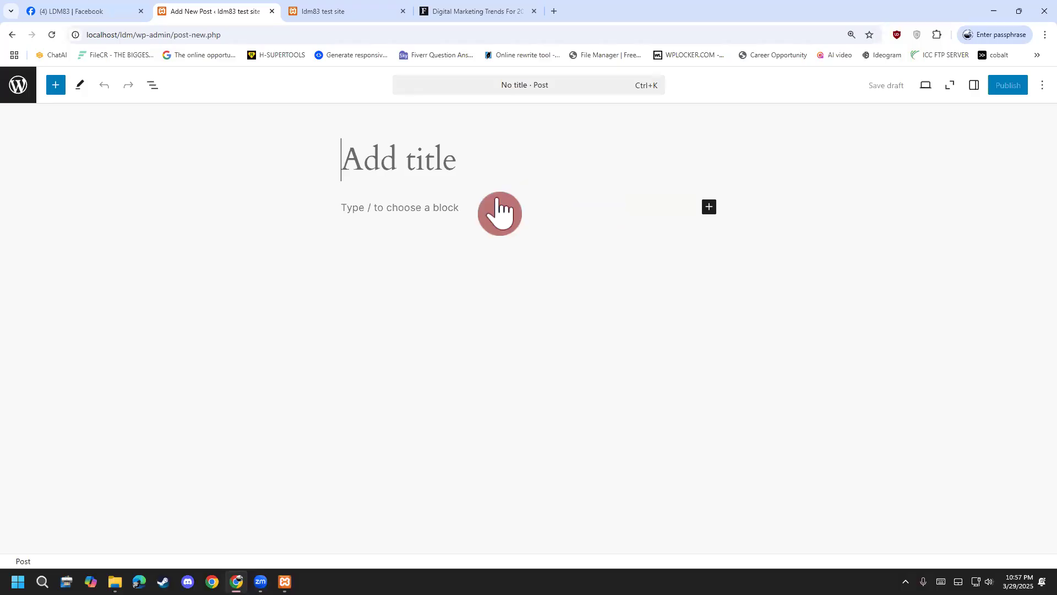
pyautogui.hotkey('ctrl', '2')
pyautogui.moveTo(675, 231)
pyautogui.mouseDown()
pyautogui.moveTo(705, 184)
pyautogui.moveTo(741, 206)
pyautogui.mouseUp()
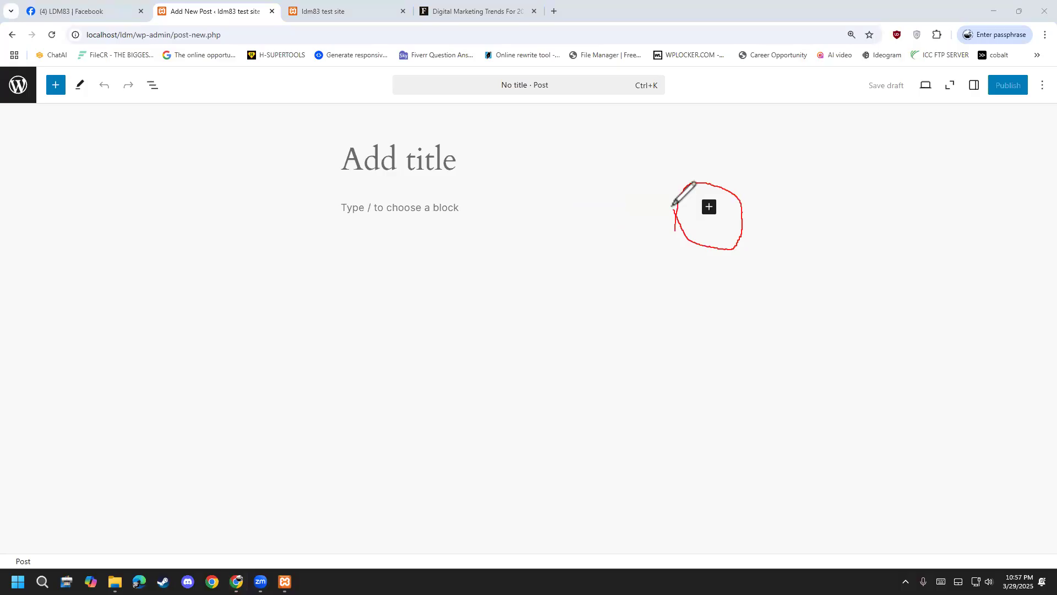
pyautogui.moveTo(679, 236); pyautogui.dragTo(512, 373)
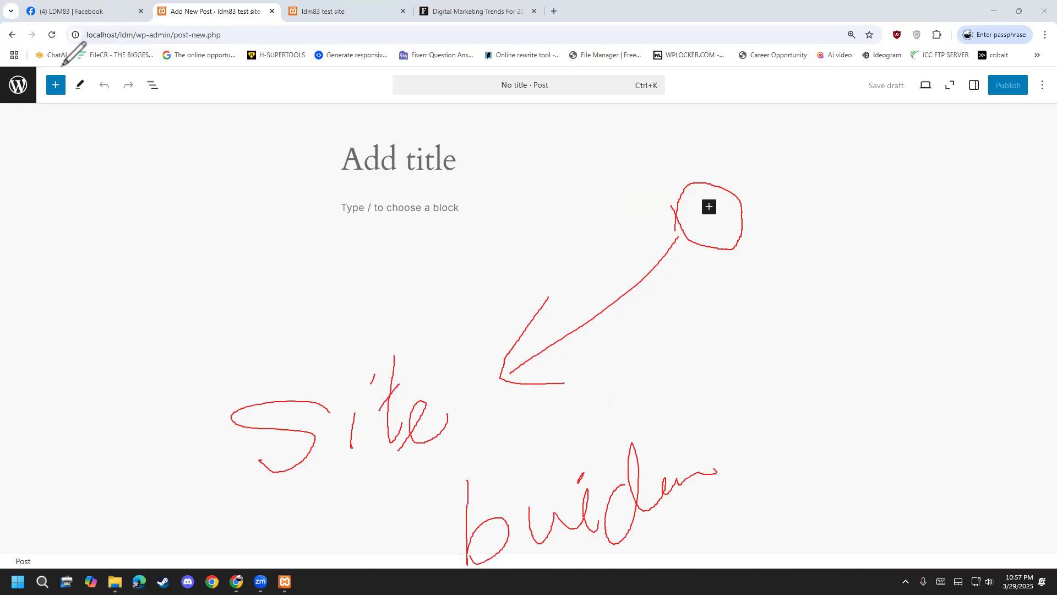
pyautogui.moveTo(197, 376); pyautogui.dragTo(218, 421)
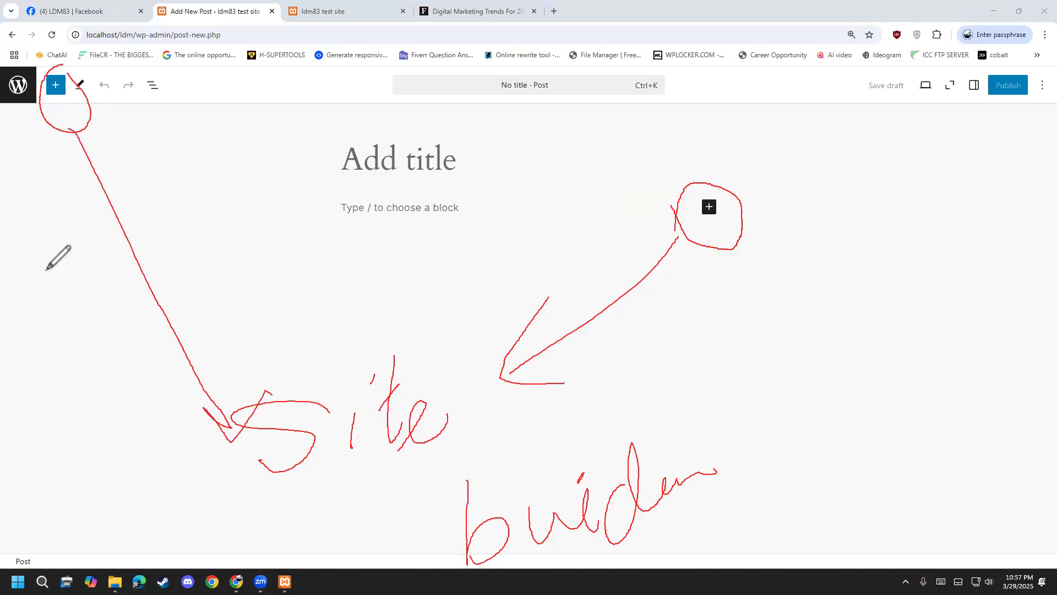
pyautogui.press('Escape')
# Copy the Forbes headline 'Digital Marketing Trends For 2025 And Beyond' and paste it as the post title.
pyautogui.click(441, 9)
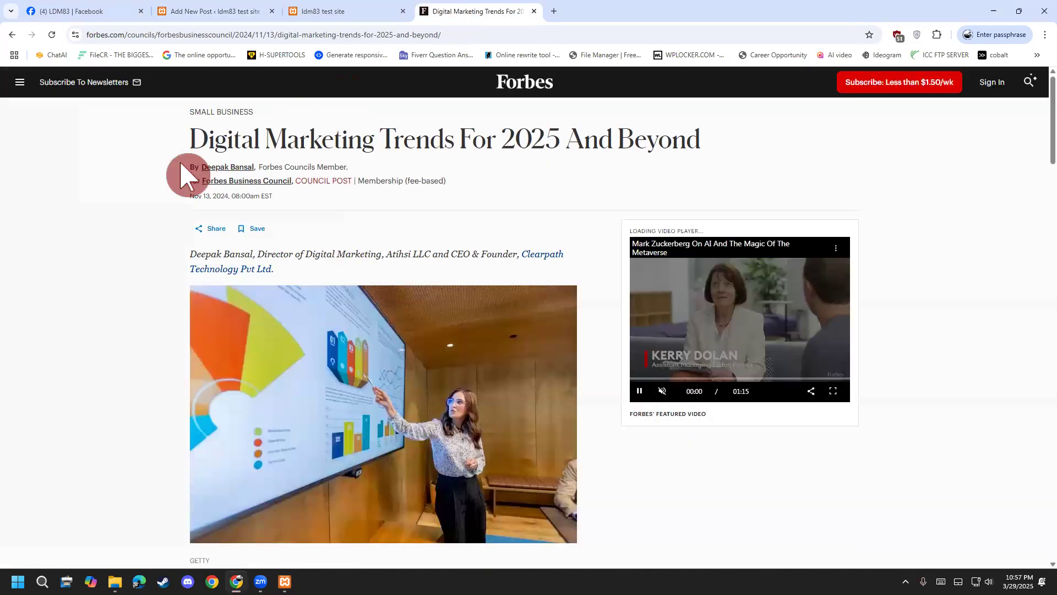
pyautogui.moveTo(185, 141); pyautogui.dragTo(677, 134)
pyautogui.hotkey('ctrl', 'c')
pyautogui.rightClick(704, 155)
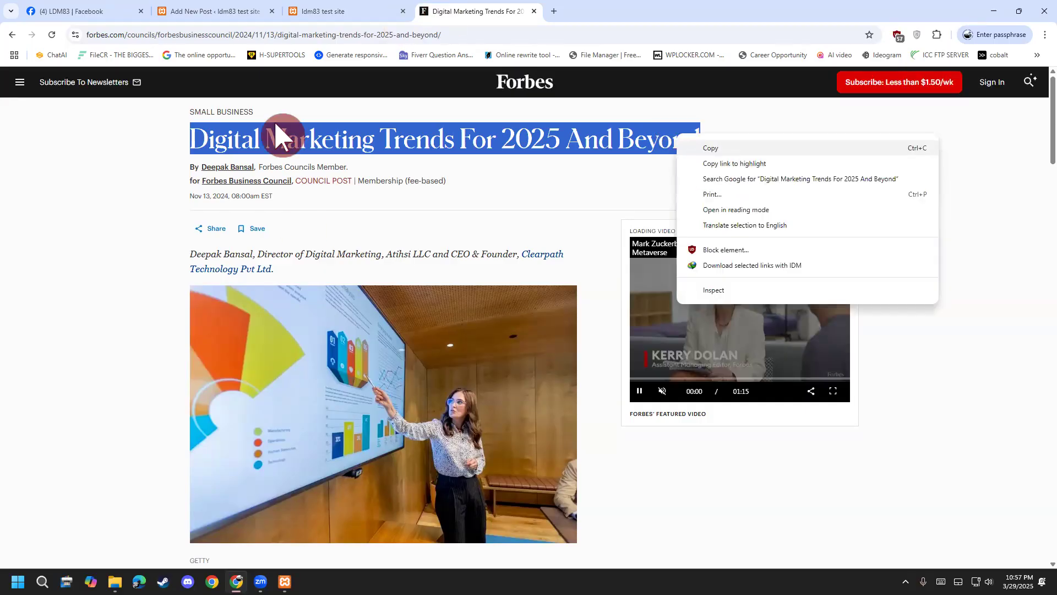
pyautogui.click(380, 12)
pyautogui.click(403, 11)
pyautogui.click(182, 12)
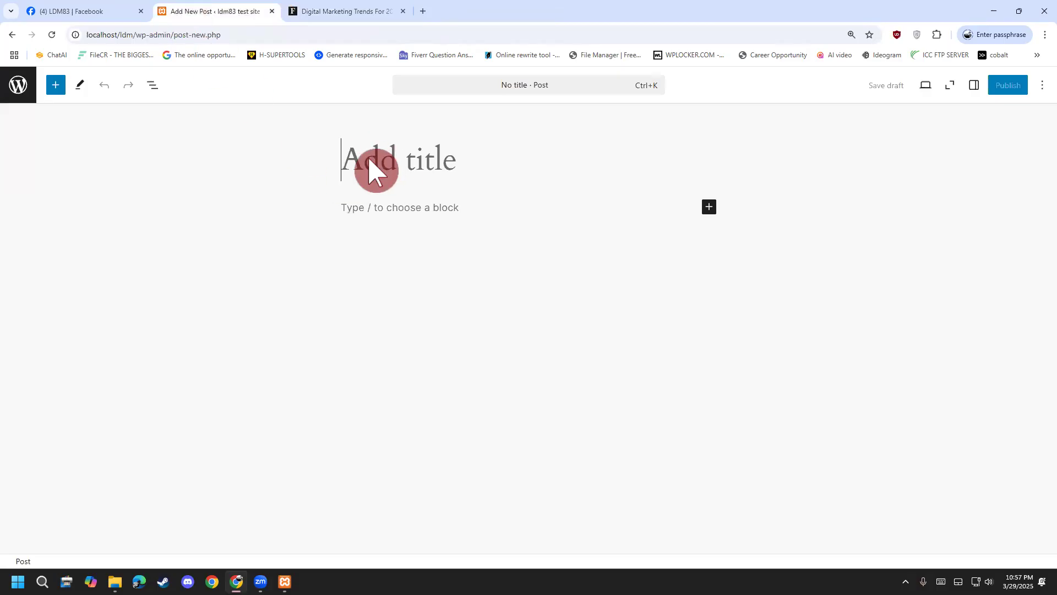
pyautogui.click(377, 171)
pyautogui.hotkey('ctrl', 'v')
# Check the pasted title, place the caret in the paragraph below, and select the Forbes author byline.
pyautogui.click(641, 196)
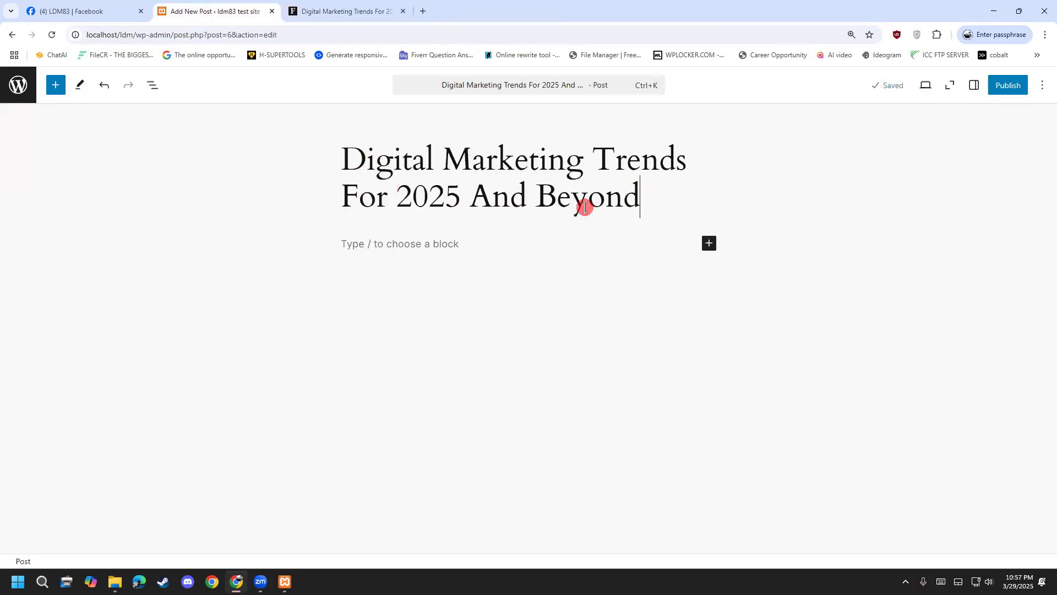
pyautogui.moveTo(195, 125); pyautogui.dragTo(690, 237)
pyautogui.tripleClick(479, 185)
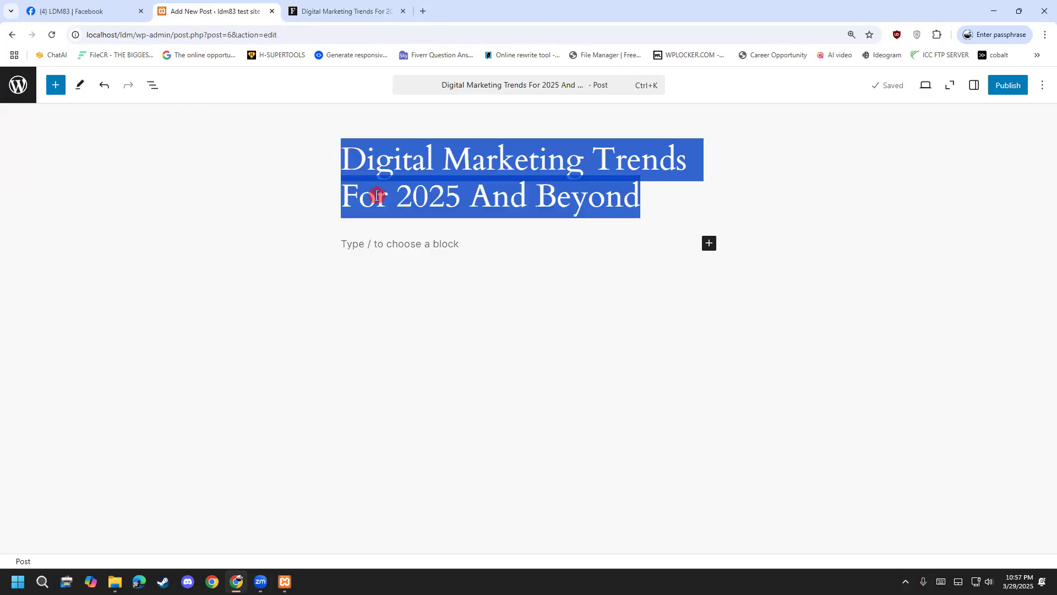
pyautogui.click(359, 271)
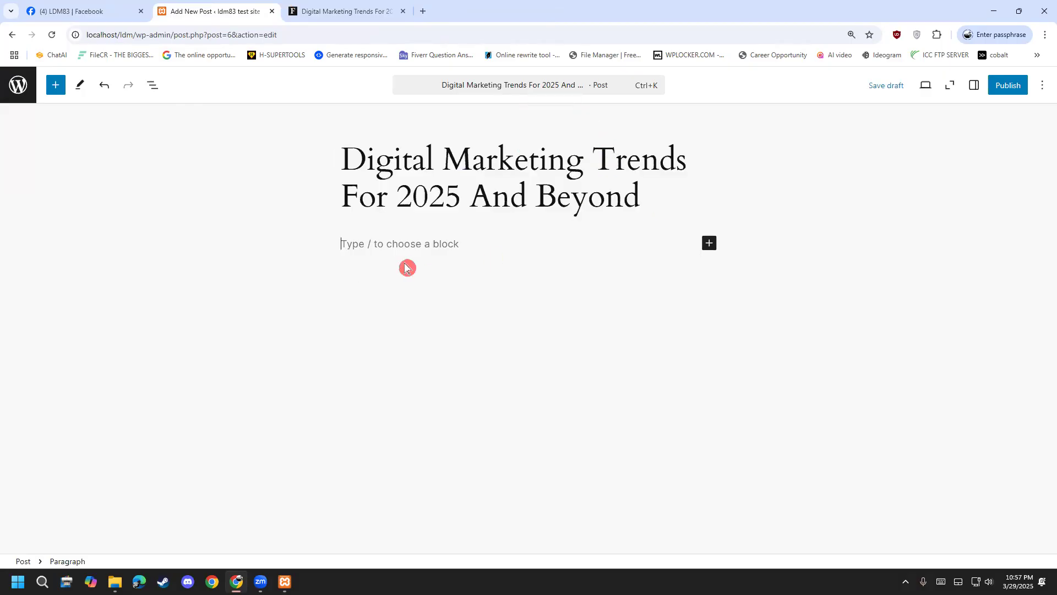
pyautogui.click(345, 11)
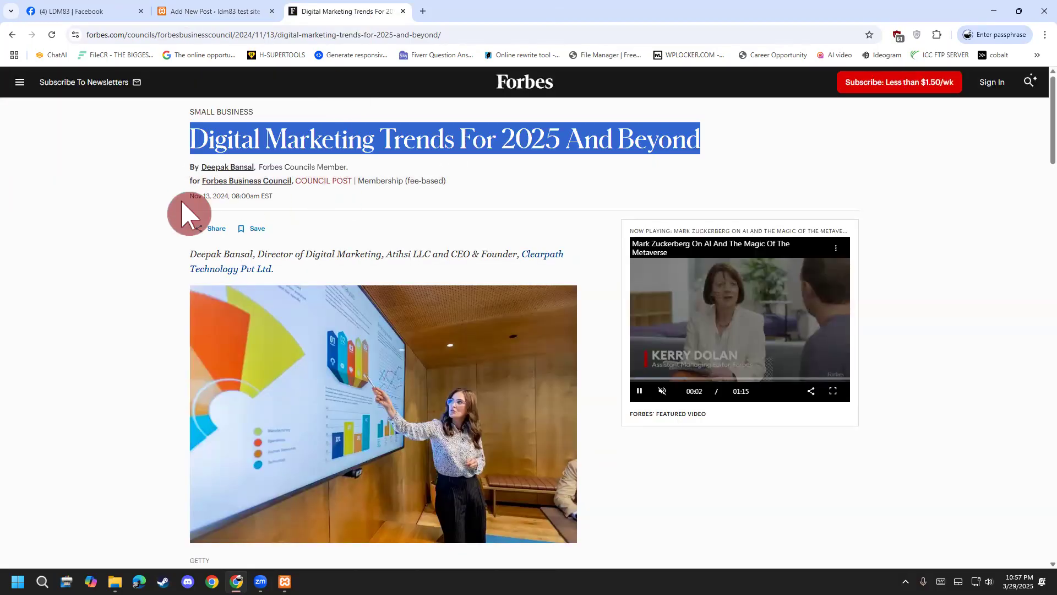
pyautogui.moveTo(190, 255); pyautogui.dragTo(293, 283)
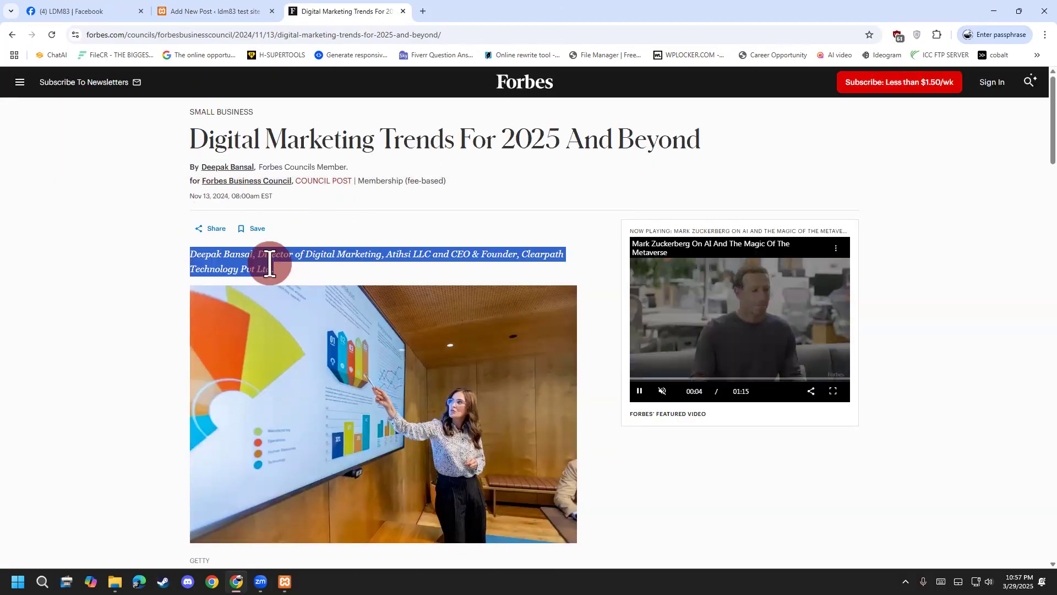
# Copy the Forbes author byline and paste it into the empty paragraph under the title.
pyautogui.rightClick(270, 263)
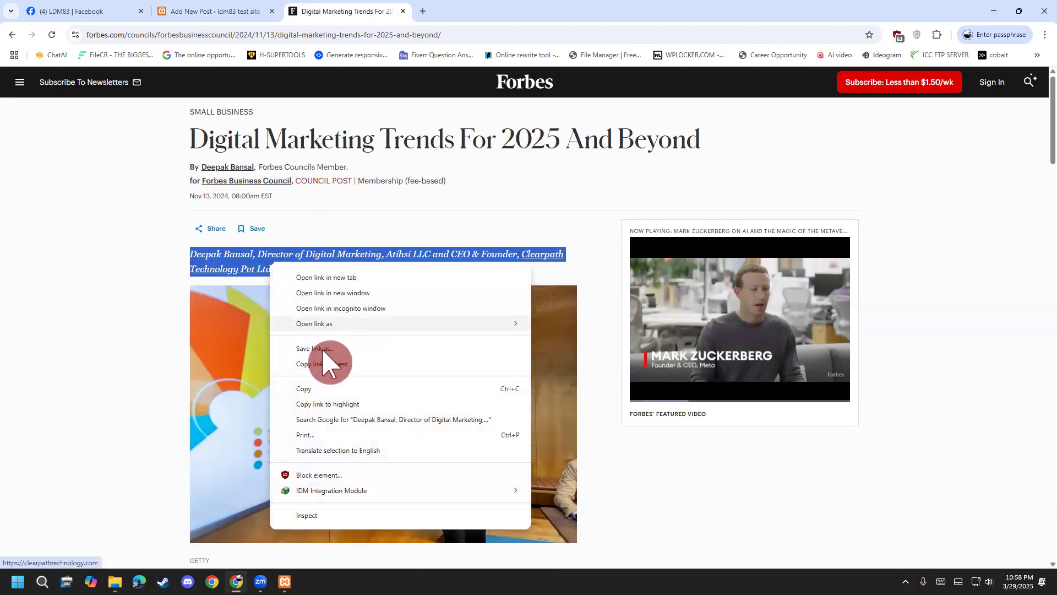
pyautogui.click(321, 387)
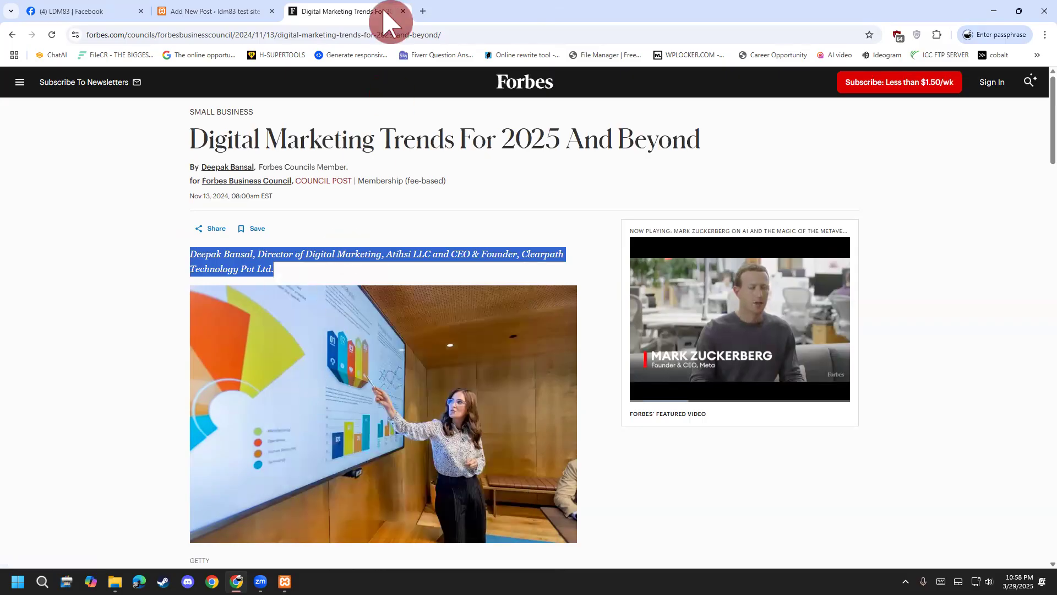
pyautogui.click(216, 11)
pyautogui.hotkey('ctrl', 'v')
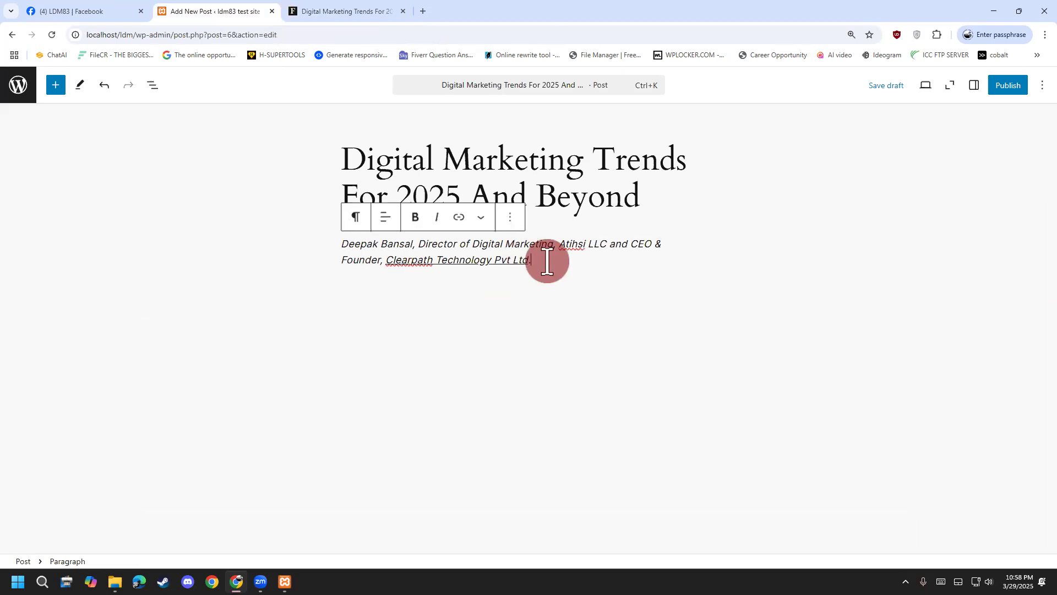
pyautogui.moveTo(547, 262); pyautogui.dragTo(292, 253)
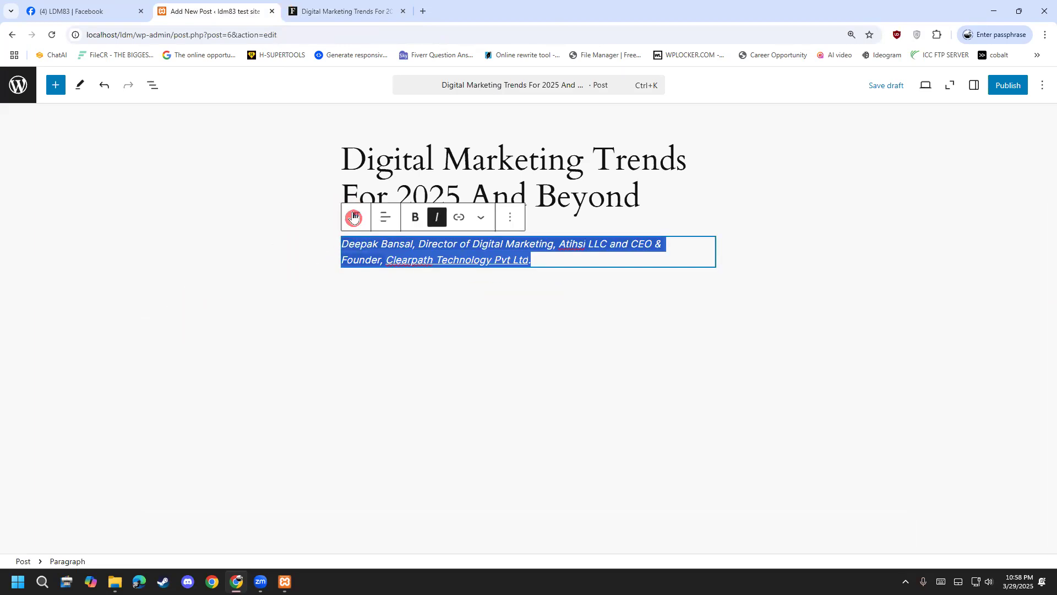
pyautogui.click(342, 14)
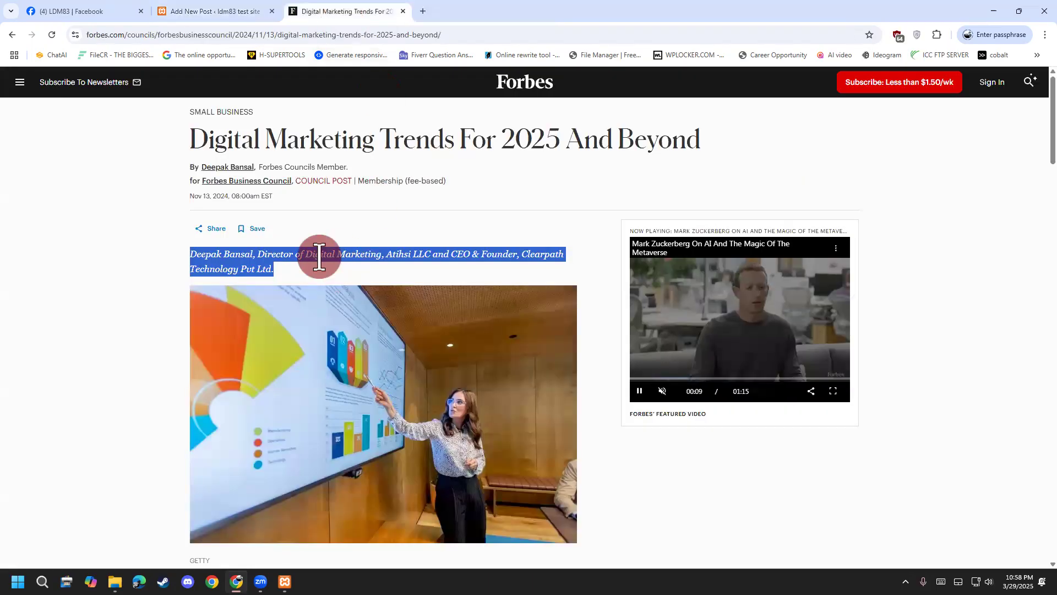
pyautogui.click(254, 17)
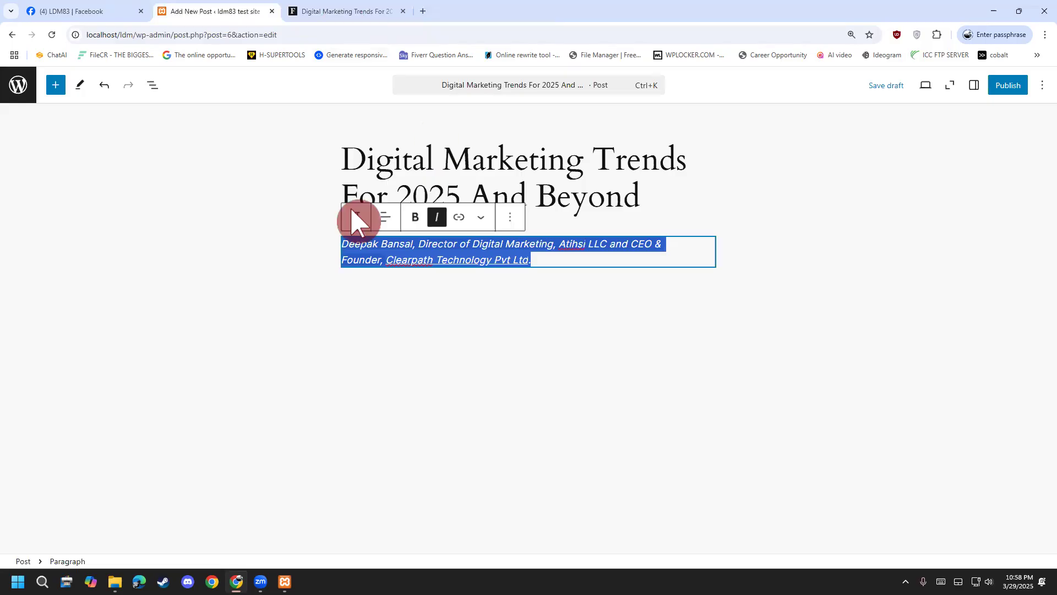
pyautogui.hotkey('ctrl', '2')
pyautogui.moveTo(353, 208); pyautogui.dragTo(356, 205)
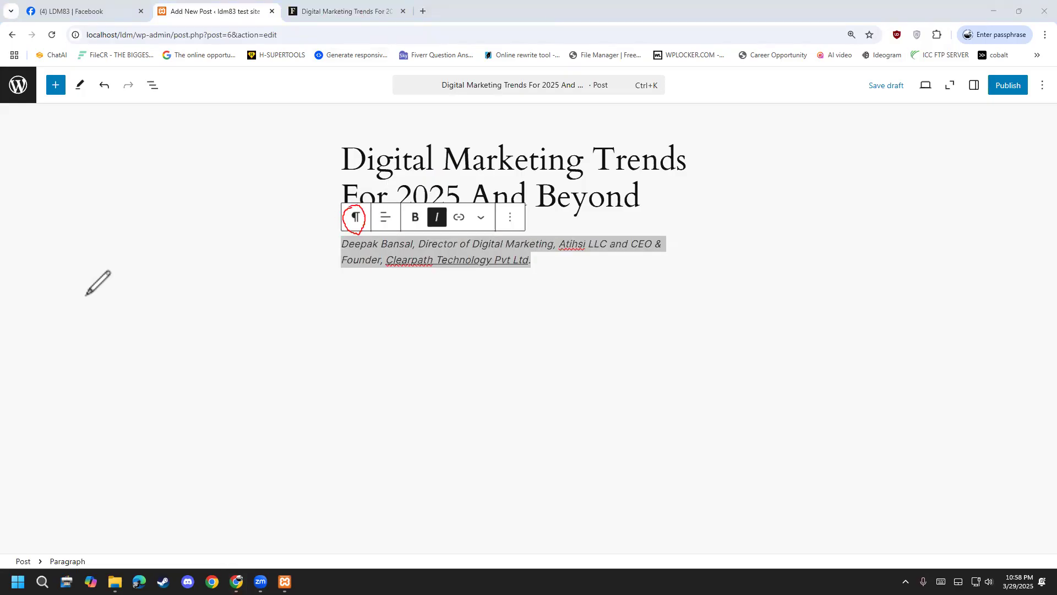
# Transform the byline paragraph into an H3 heading and add an empty block beneath it.
pyautogui.click(357, 217)
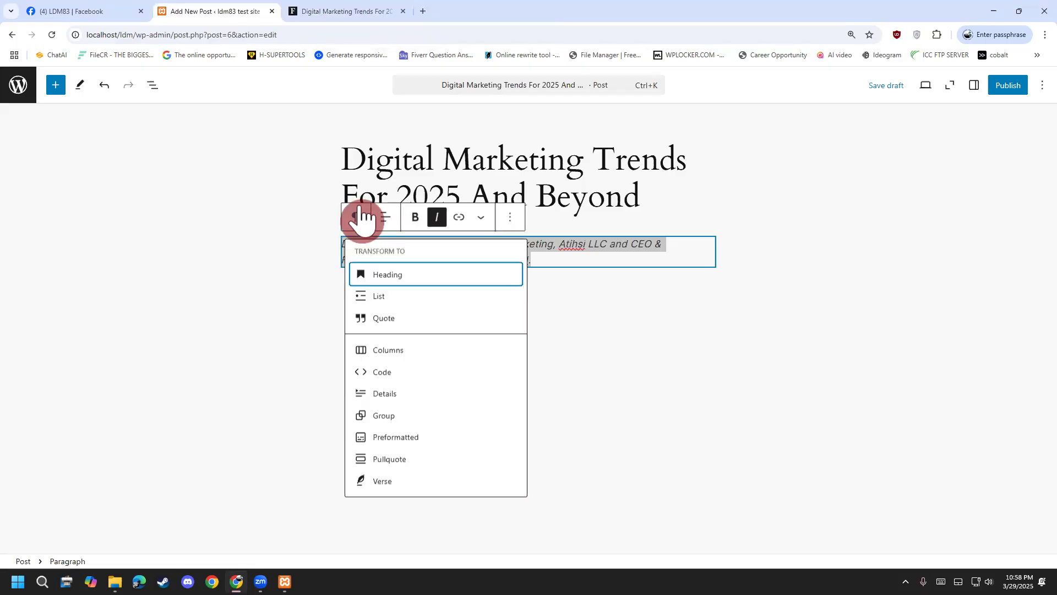
pyautogui.click(386, 278)
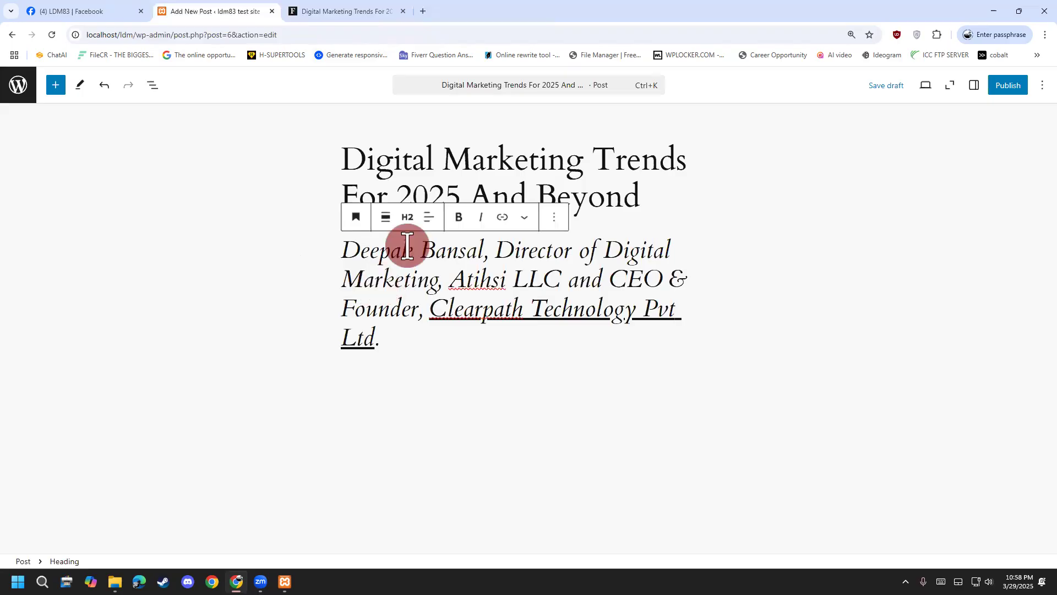
pyautogui.click(405, 220)
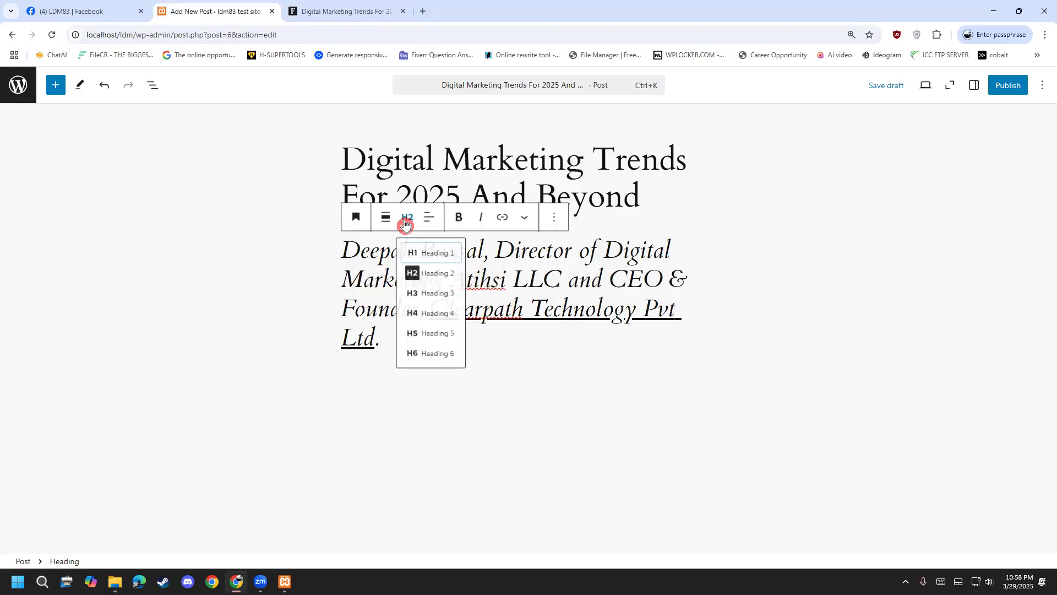
pyautogui.click(427, 300)
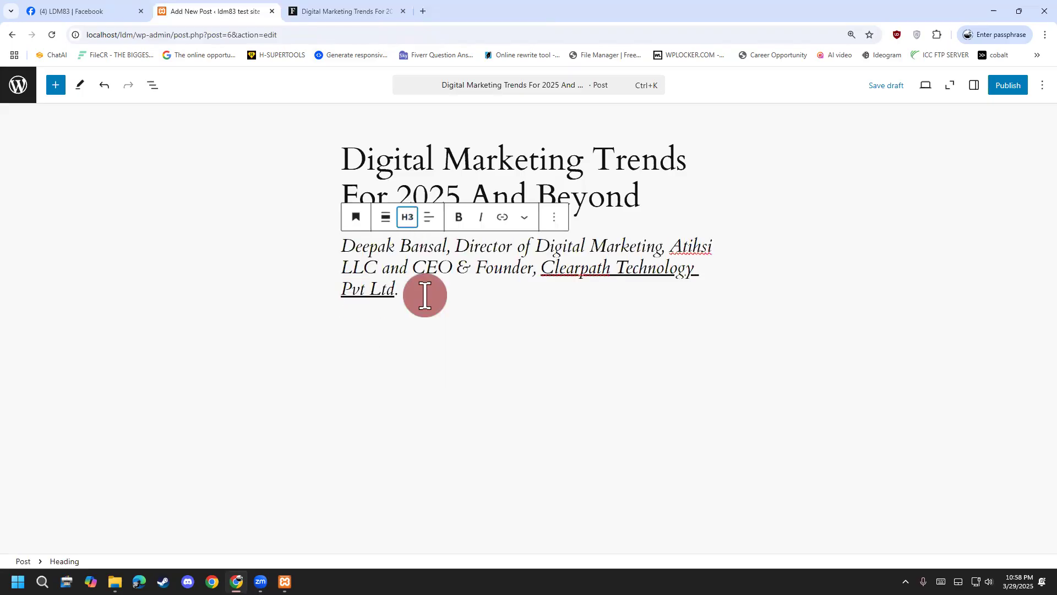
pyautogui.click(443, 334)
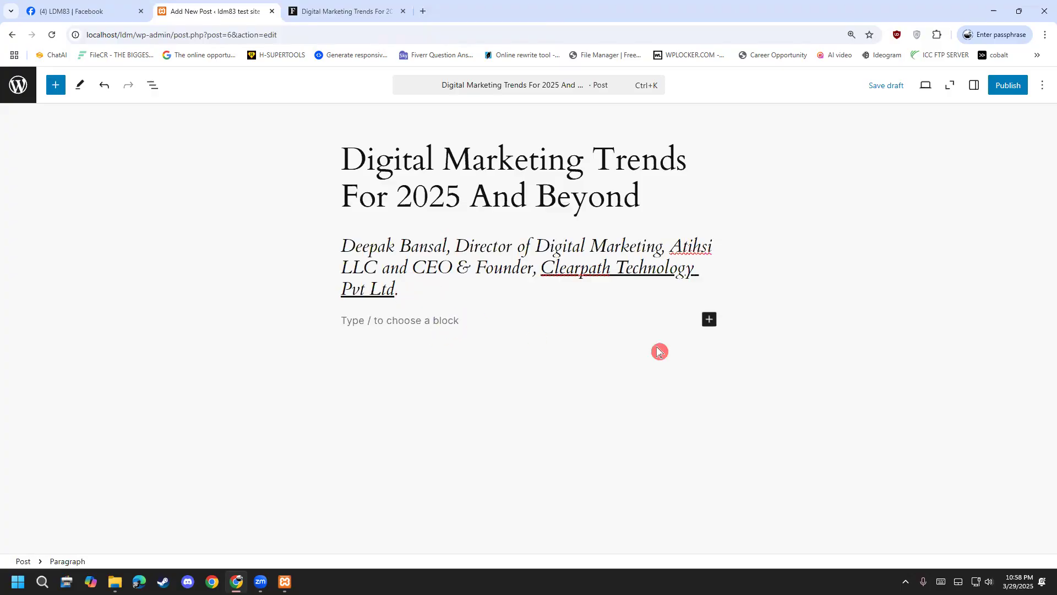
# Try saving the Forbes article photo with Save image as, then cancel the webp save.
pyautogui.click(325, 10)
pyautogui.scroll(-4, 81, 310)
pyautogui.scroll(-1, 81, 310)
pyautogui.scroll(3, 87, 302)
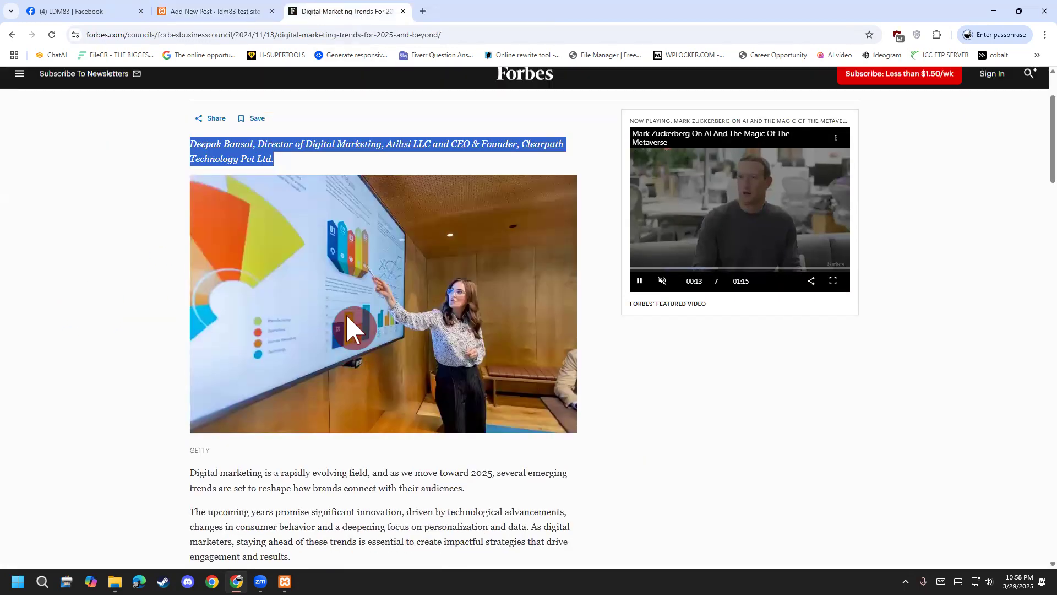
pyautogui.rightClick(446, 331)
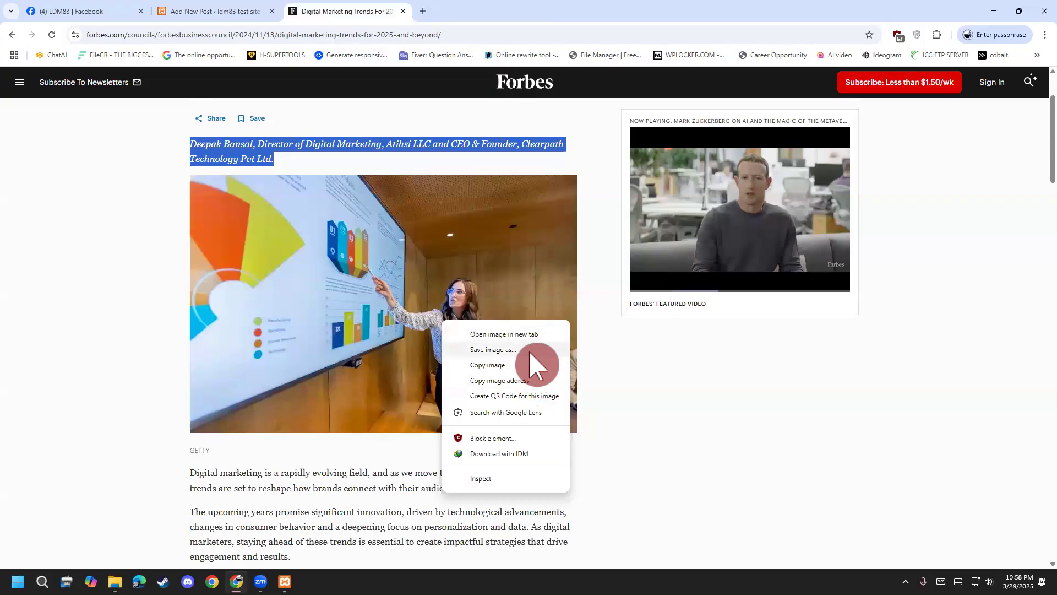
pyautogui.click(527, 349)
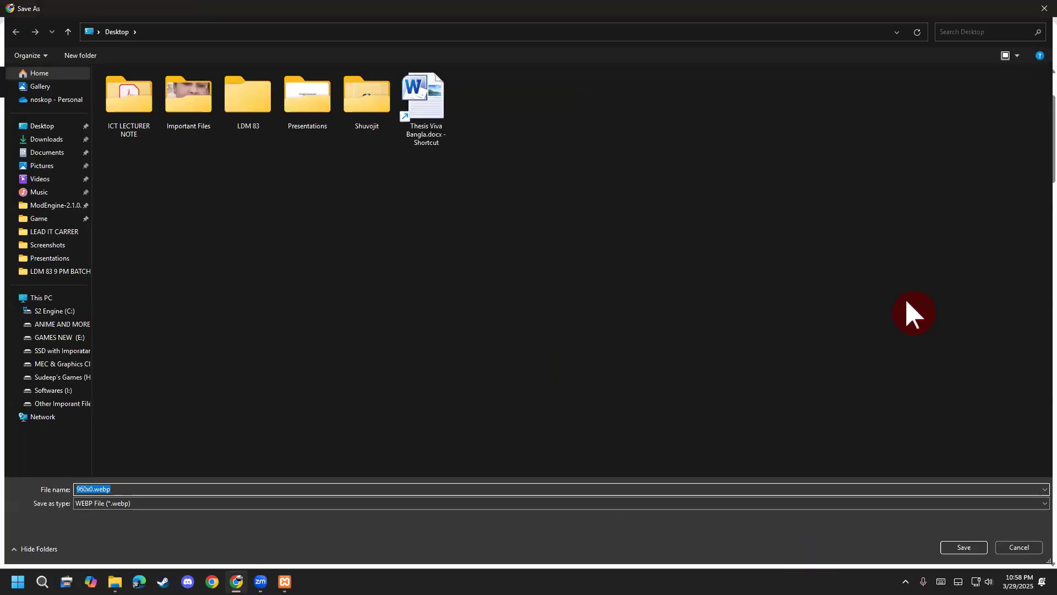
pyautogui.click(824, 292)
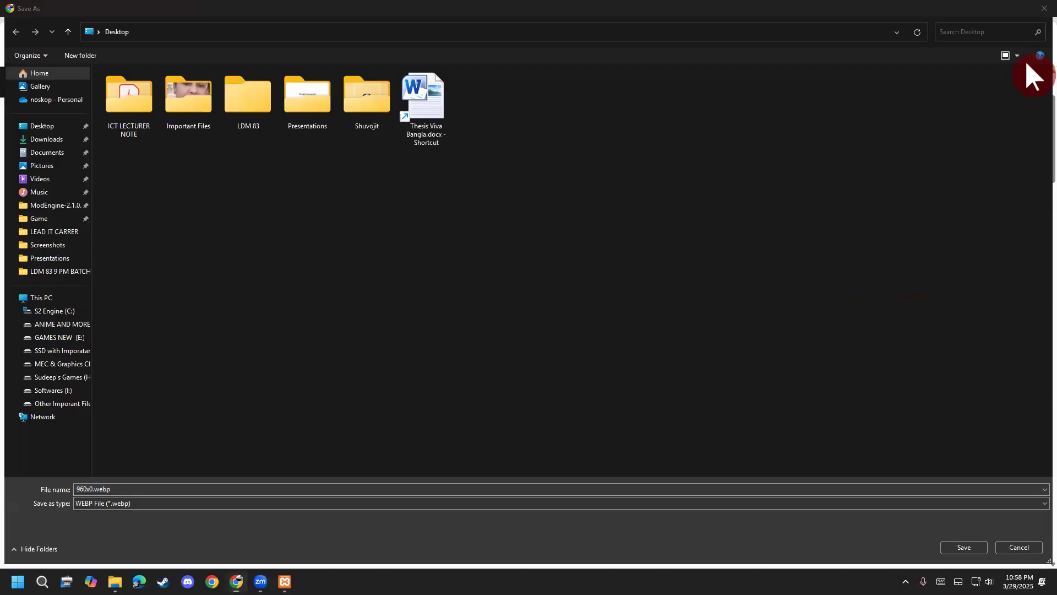
pyautogui.click(1044, 8)
pyautogui.click(98, 247)
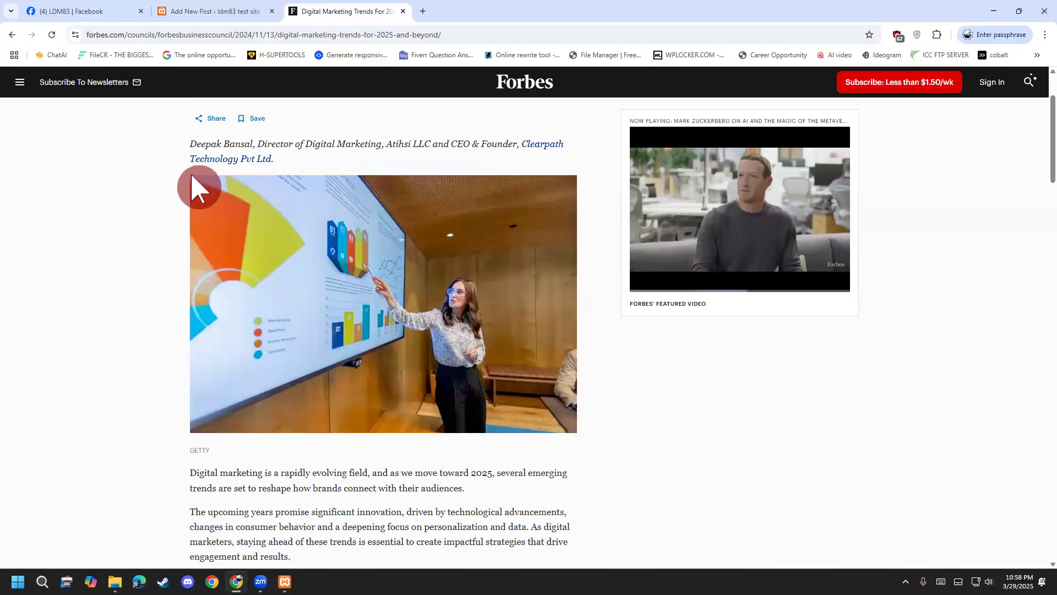
# Capture the article's header photo corner to corner with a Win+Shift+S snip.
pyautogui.press('super+shift+s')
pyautogui.moveTo(189, 175); pyautogui.dragTo(213, 188)
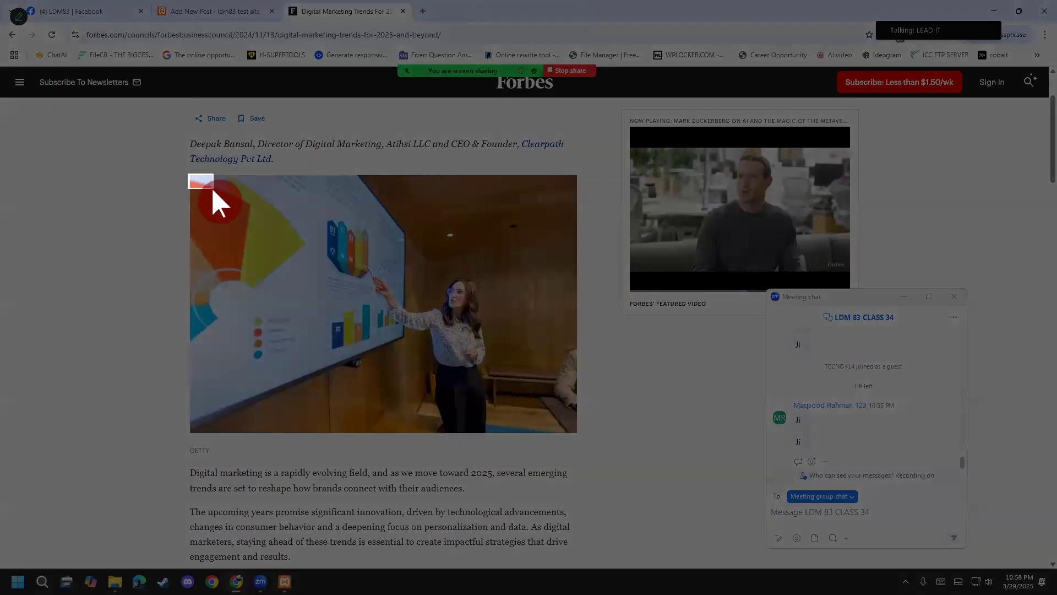
pyautogui.moveTo(241, 223); pyautogui.dragTo(418, 385)
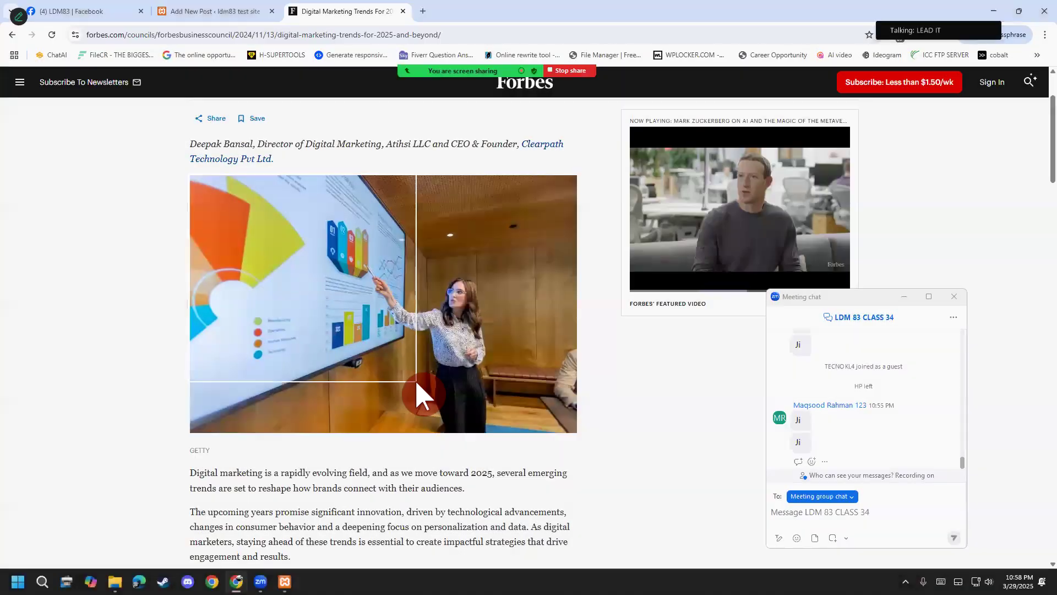
pyautogui.press('super+shift+s')
pyautogui.moveTo(194, 179); pyautogui.dragTo(573, 428)
# Launch Paint, shrink the blank canvas, and paste the captured photo.
pyautogui.click(18, 578)
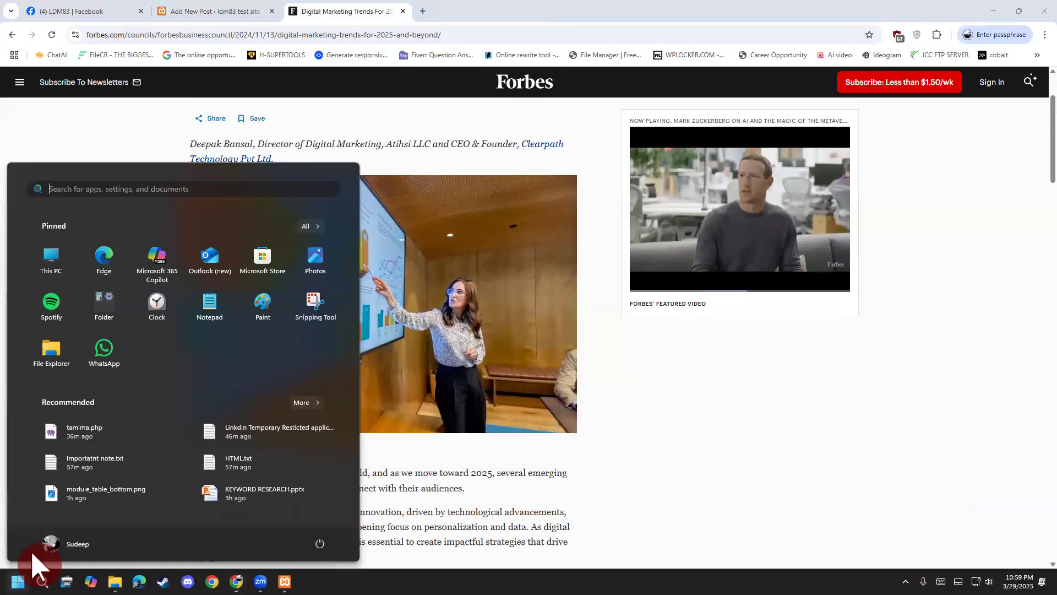
pyautogui.write('paint')
pyautogui.press('Return')
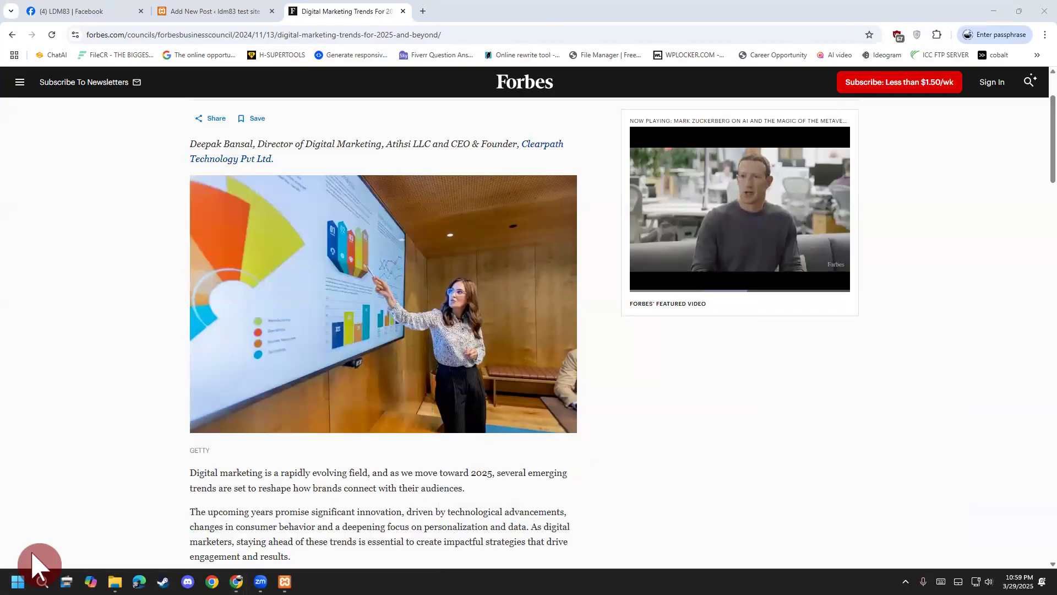
pyautogui.scroll(-6, 675, 180)
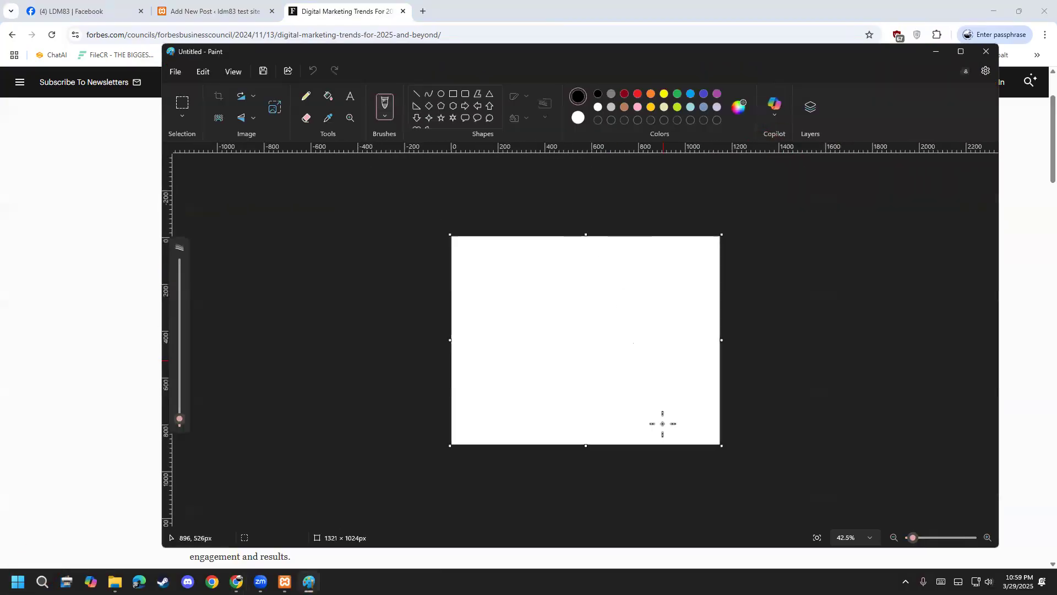
pyautogui.click(661, 428)
pyautogui.moveTo(710, 437); pyautogui.dragTo(508, 292)
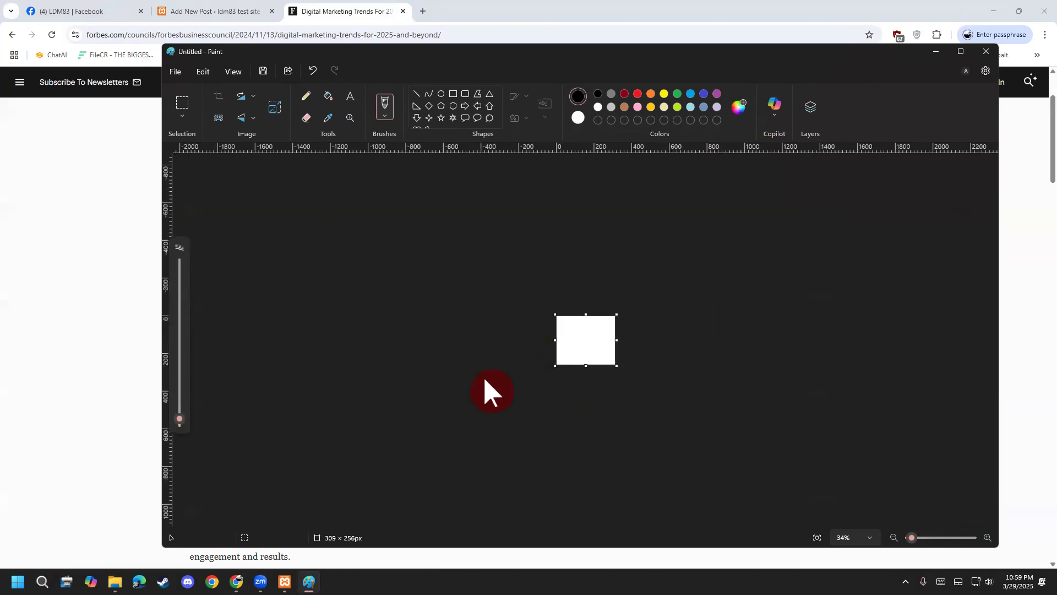
pyautogui.hotkey('ctrl', 'v')
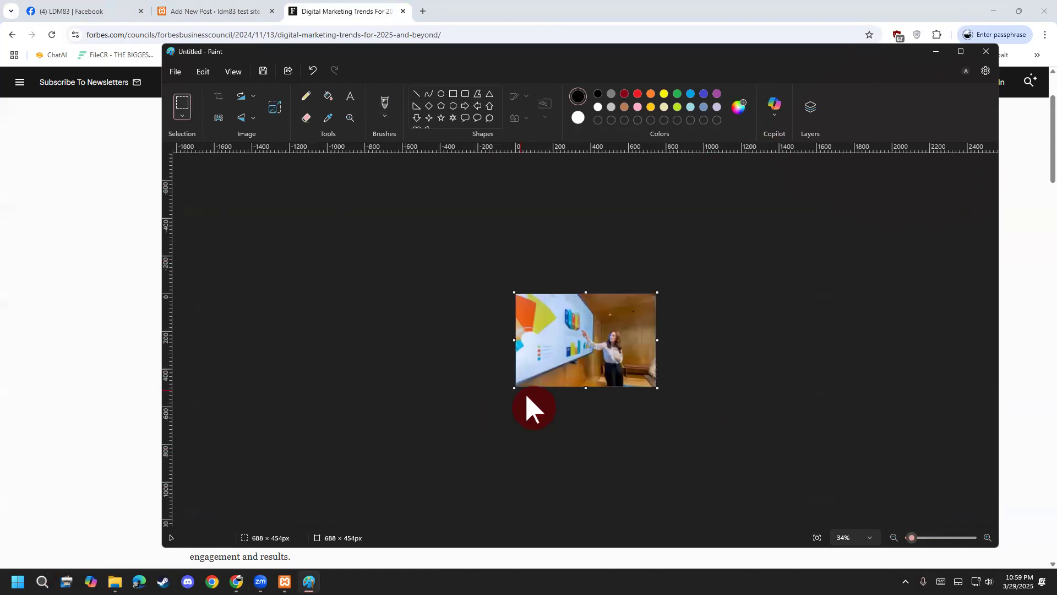
pyautogui.scroll(2, 524, 392)
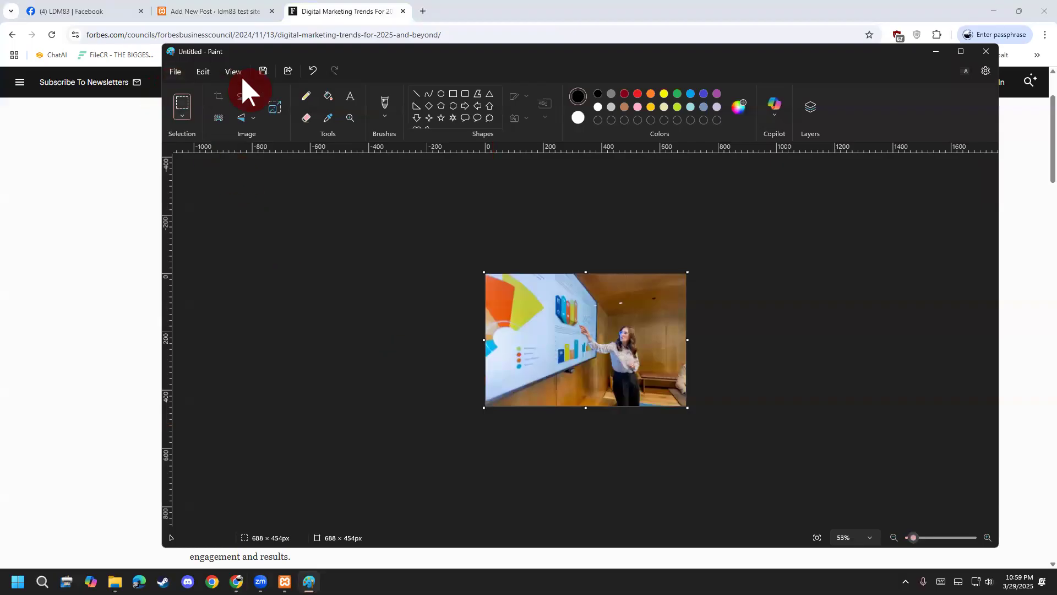
# Begin saving the image and copy the Forbes article title for the file name.
pyautogui.hotkey('ctrl', 's')
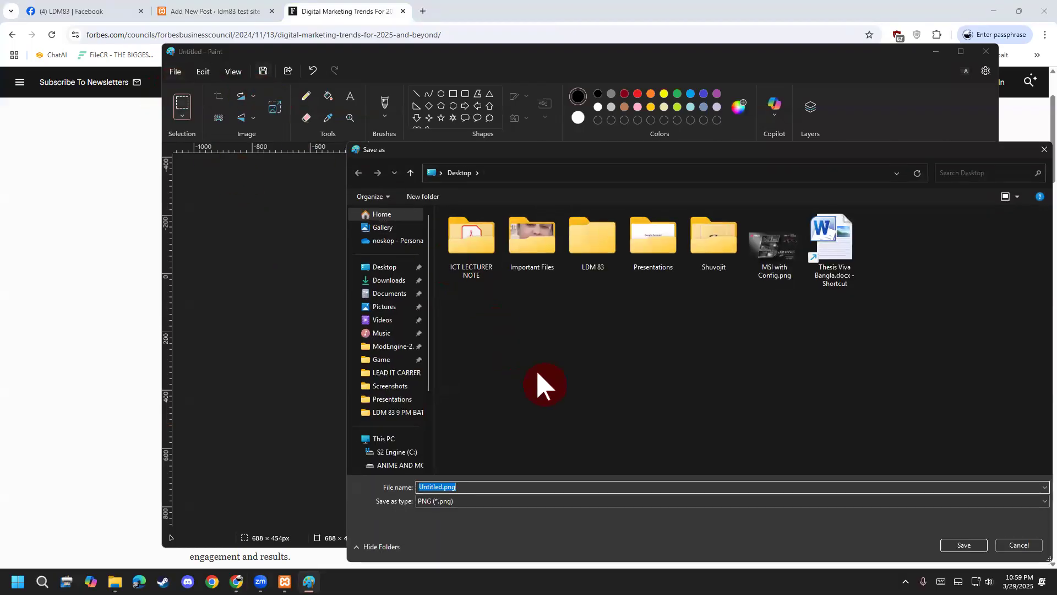
pyautogui.click(442, 486)
pyautogui.click(22, 320)
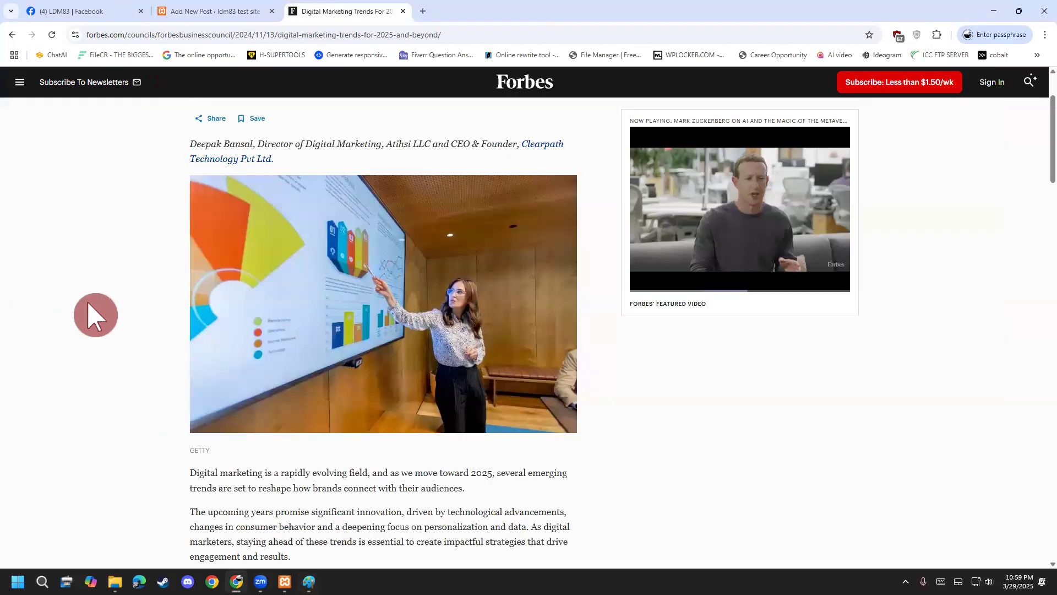
pyautogui.scroll(2, 94, 314)
pyautogui.moveTo(195, 138); pyautogui.dragTo(552, 137)
pyautogui.rightClick(552, 137)
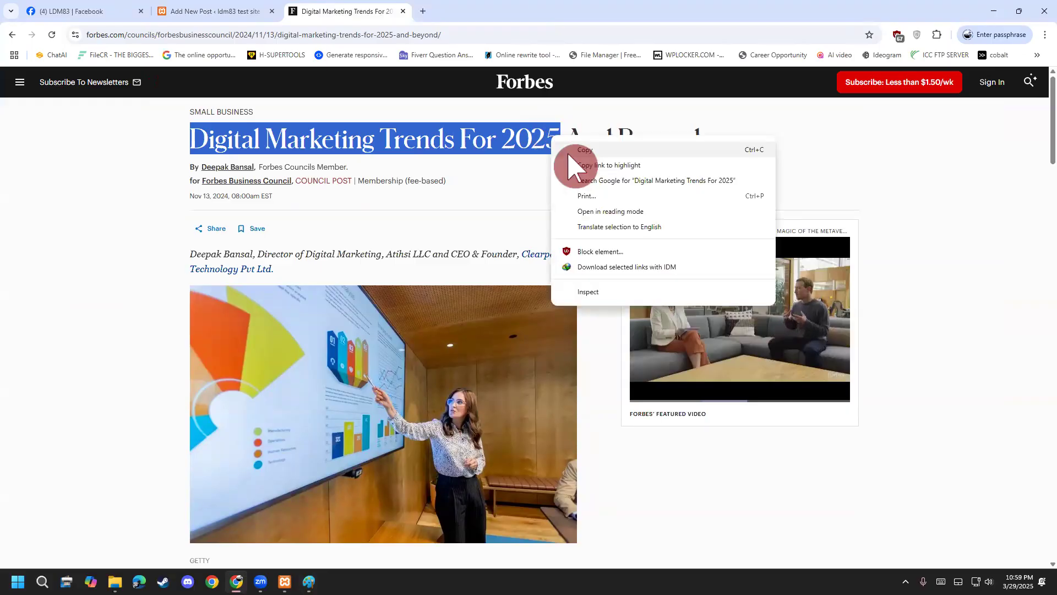
pyautogui.click(569, 152)
# Save the image to the Desktop as Digital Marketing Trends For 2025.png and close Paint.
pyautogui.click(309, 582)
pyautogui.click(461, 488)
pyautogui.moveTo(443, 488); pyautogui.dragTo(406, 488)
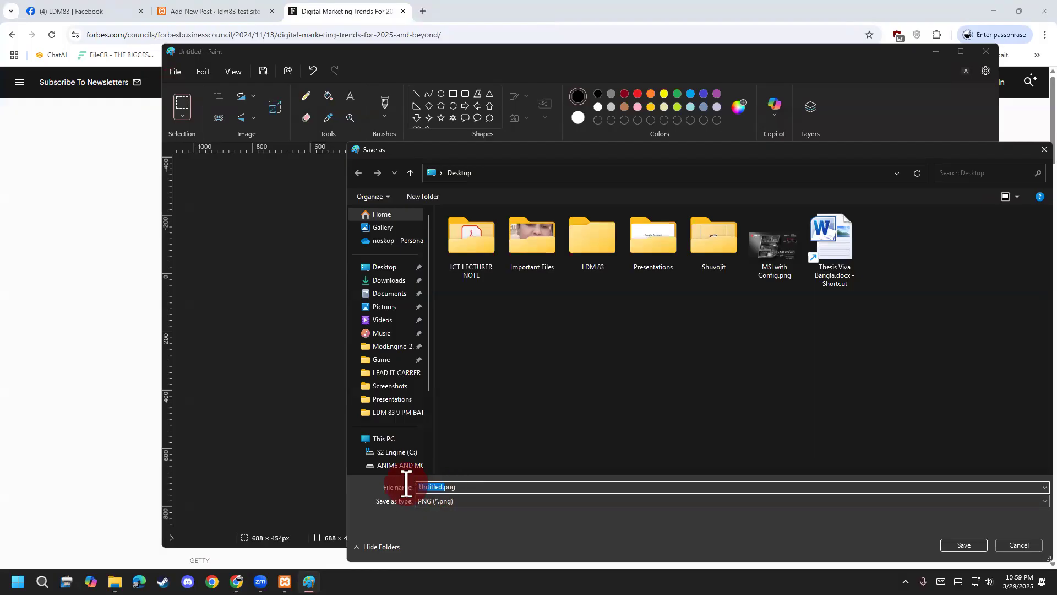
pyautogui.hotkey('ctrl', 'v')
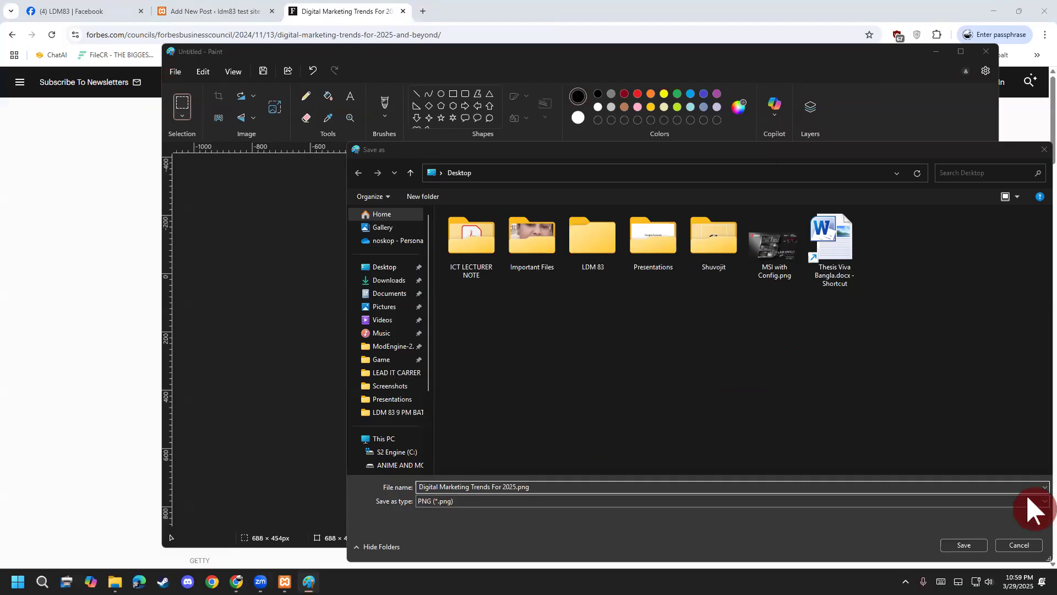
pyautogui.click(970, 546)
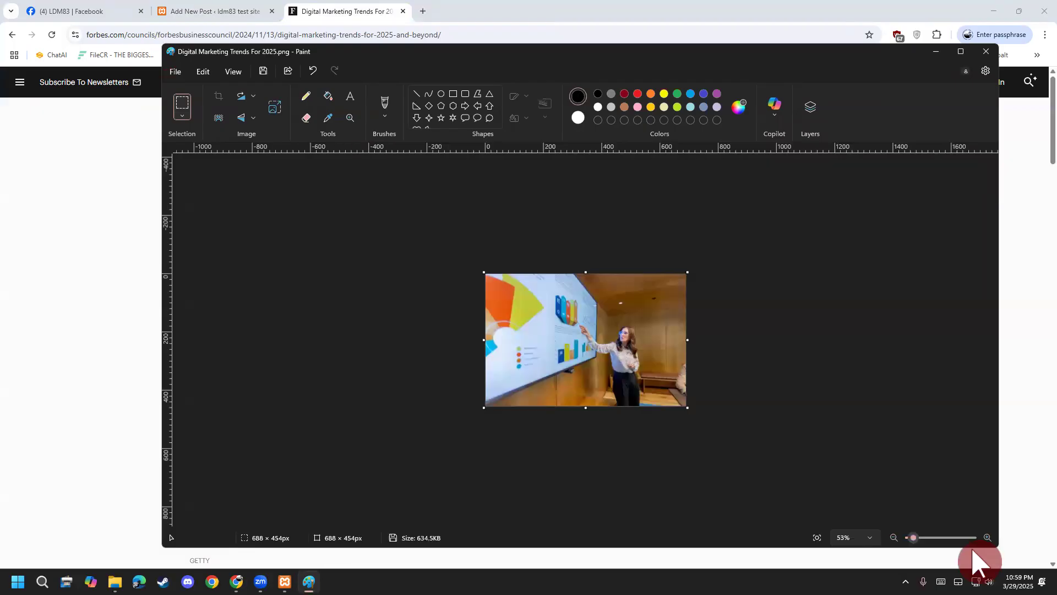
pyautogui.click(985, 53)
pyautogui.click(188, 16)
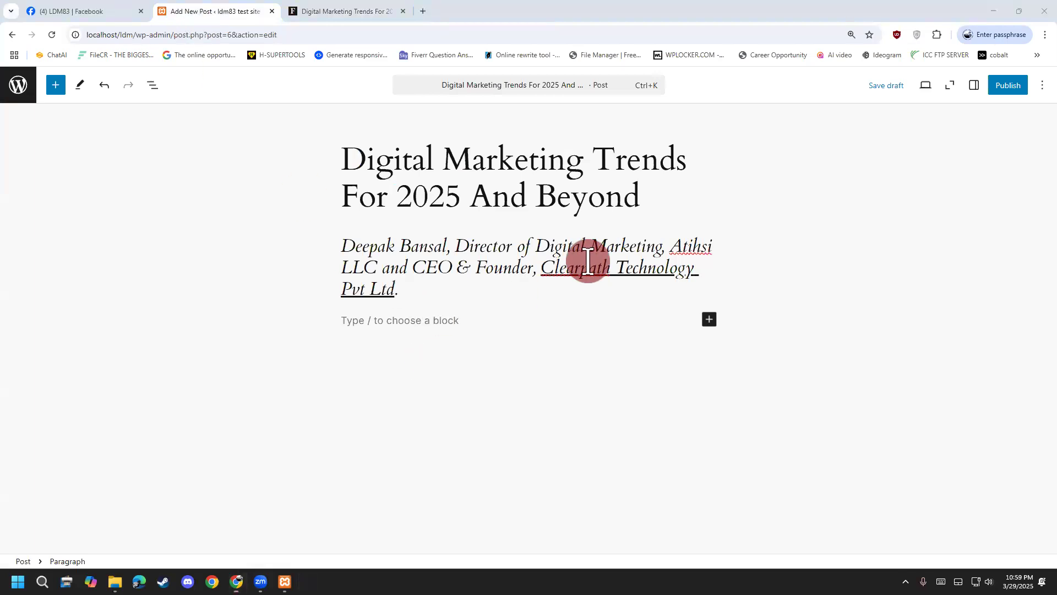
# Add an Image block and upload Digital Marketing Trends For 2025.png from the Desktop.
pyautogui.click(710, 320)
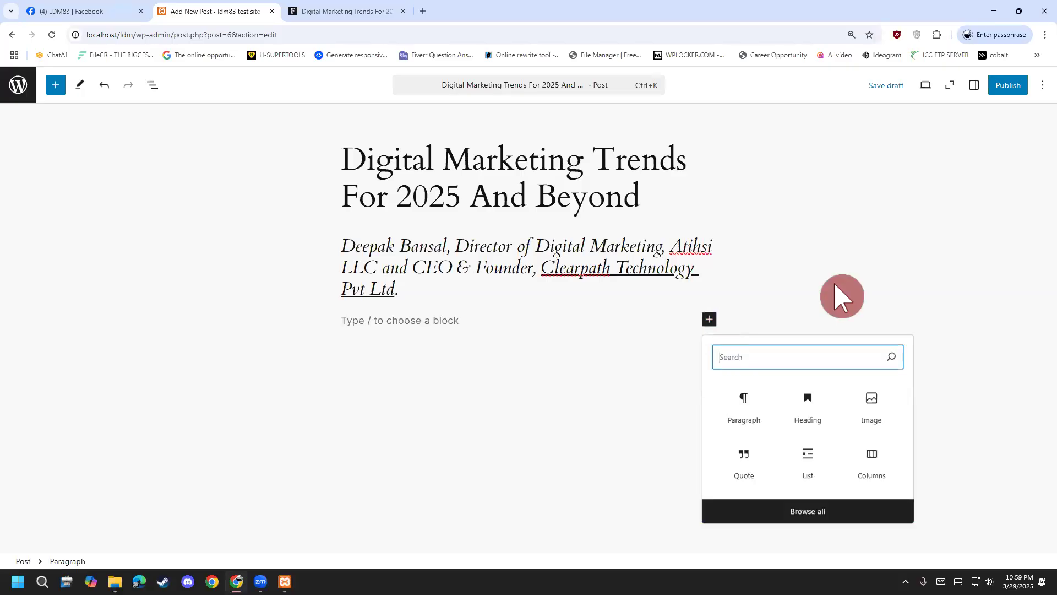
pyautogui.click(870, 413)
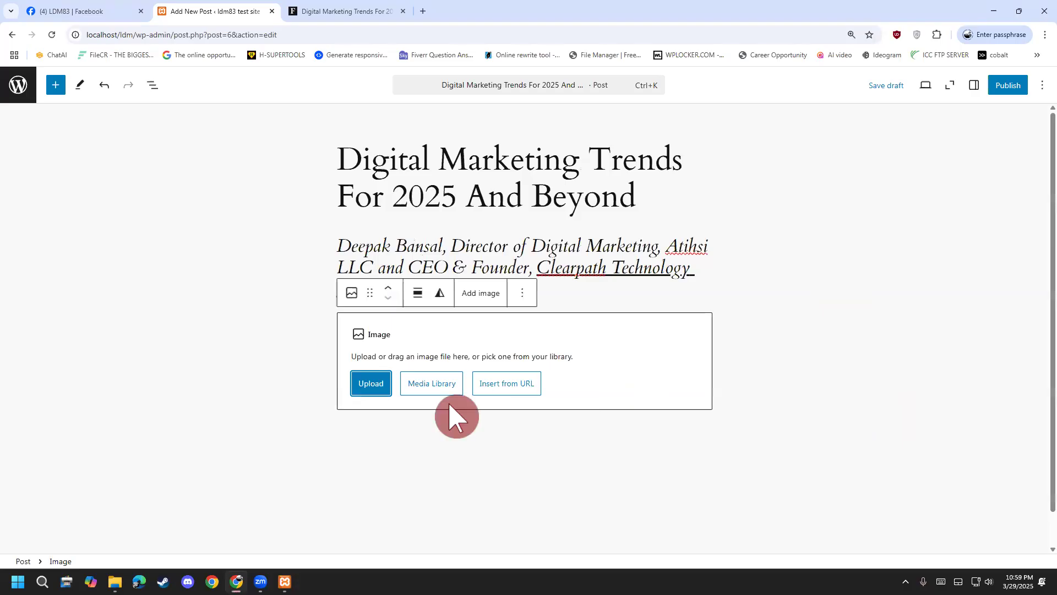
pyautogui.click(385, 354)
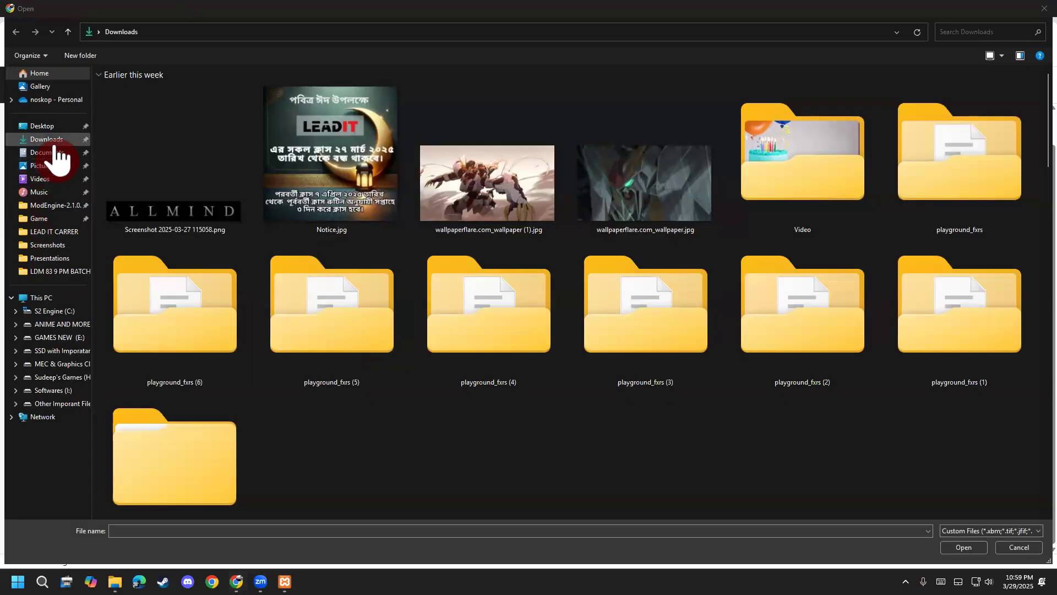
pyautogui.click(48, 126)
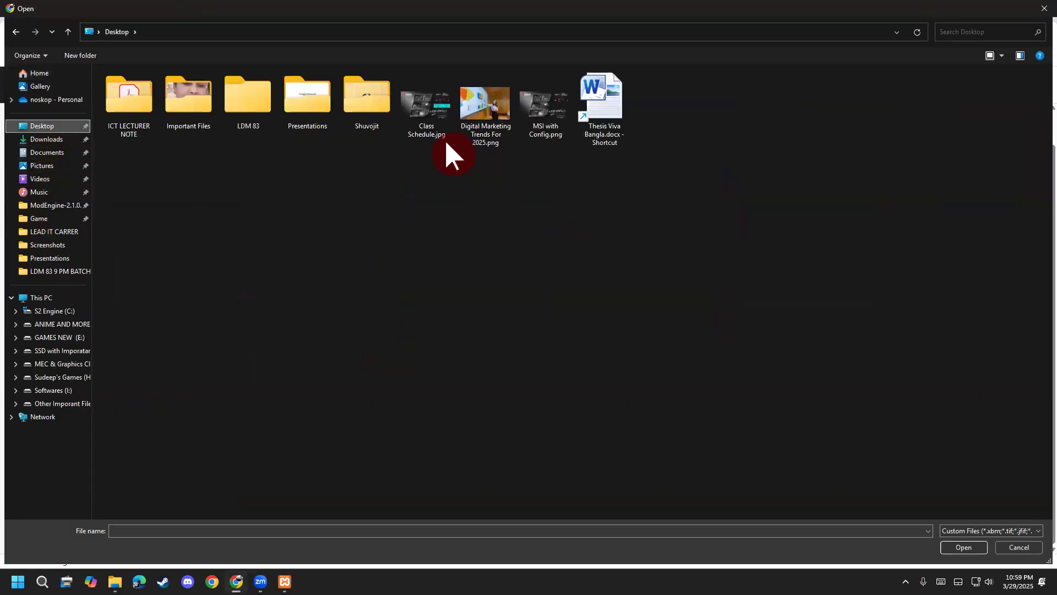
pyautogui.doubleClick(495, 124)
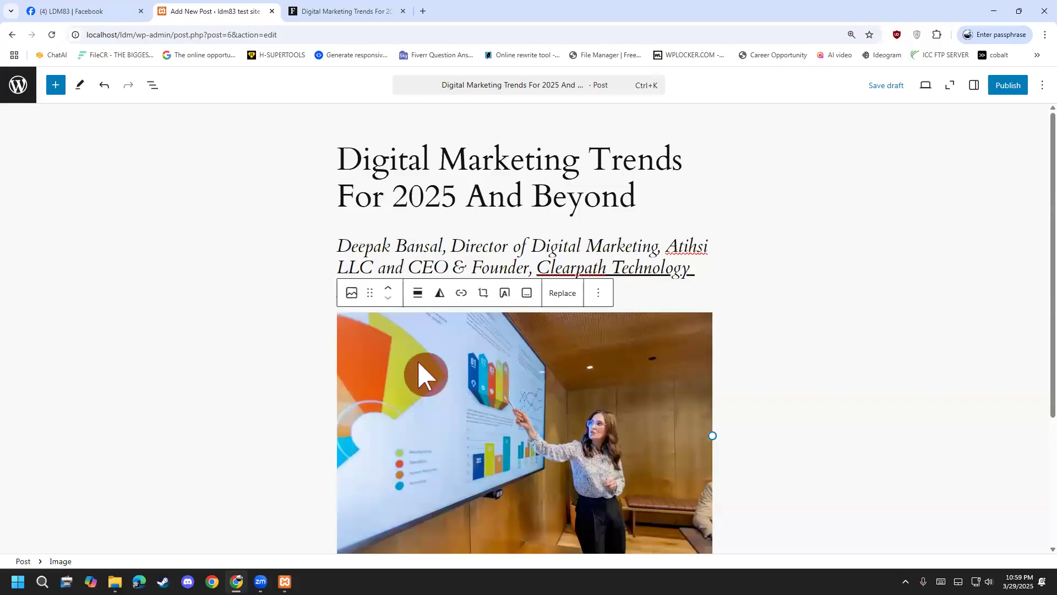
pyautogui.scroll(-3, 418, 364)
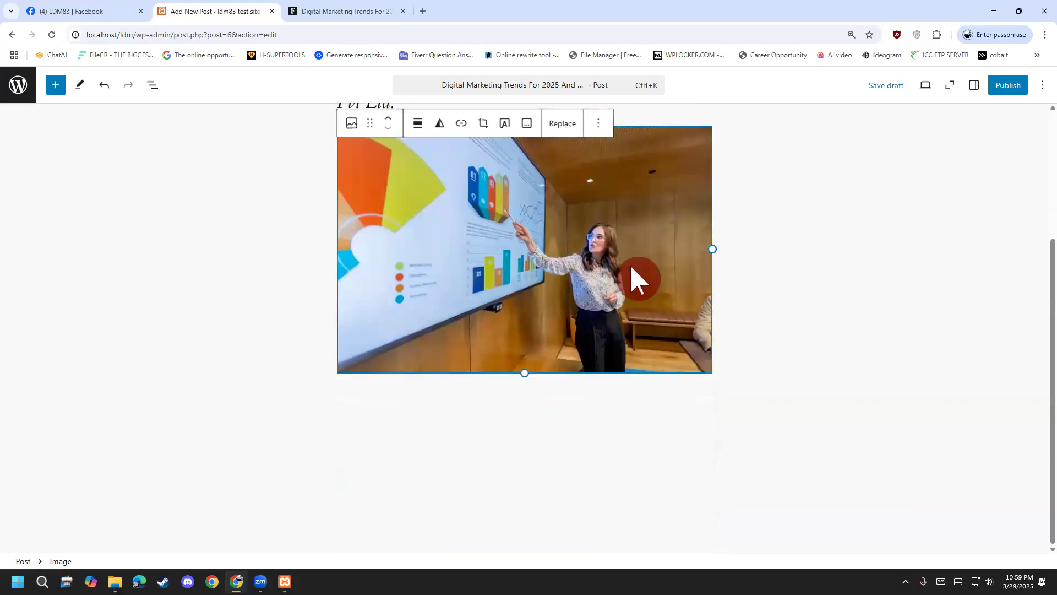
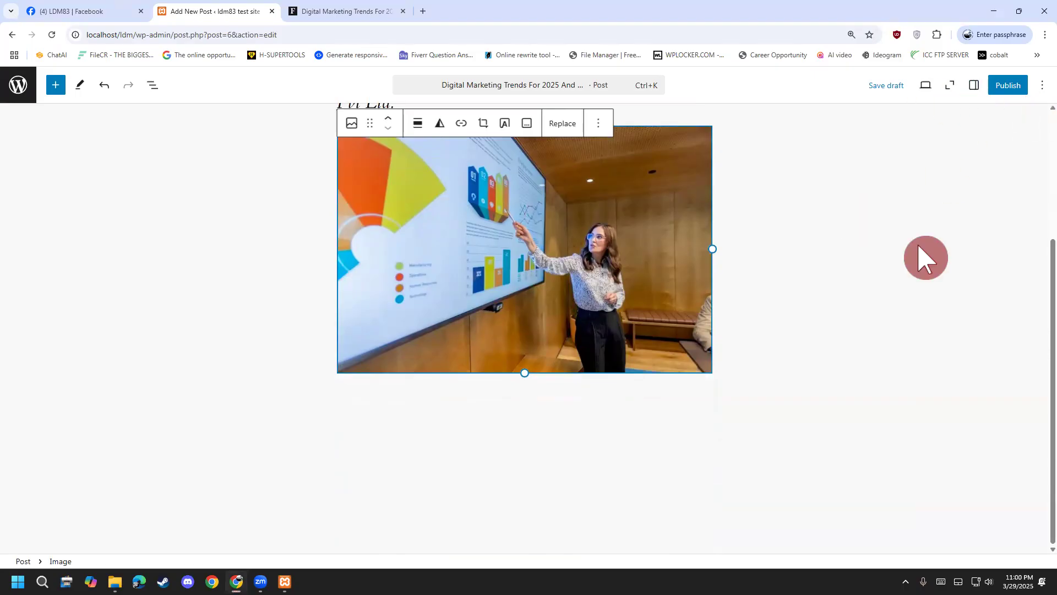
# Add an empty paragraph below the presentation photo and select the photo again.
pyautogui.click(977, 88)
pyautogui.click(978, 88)
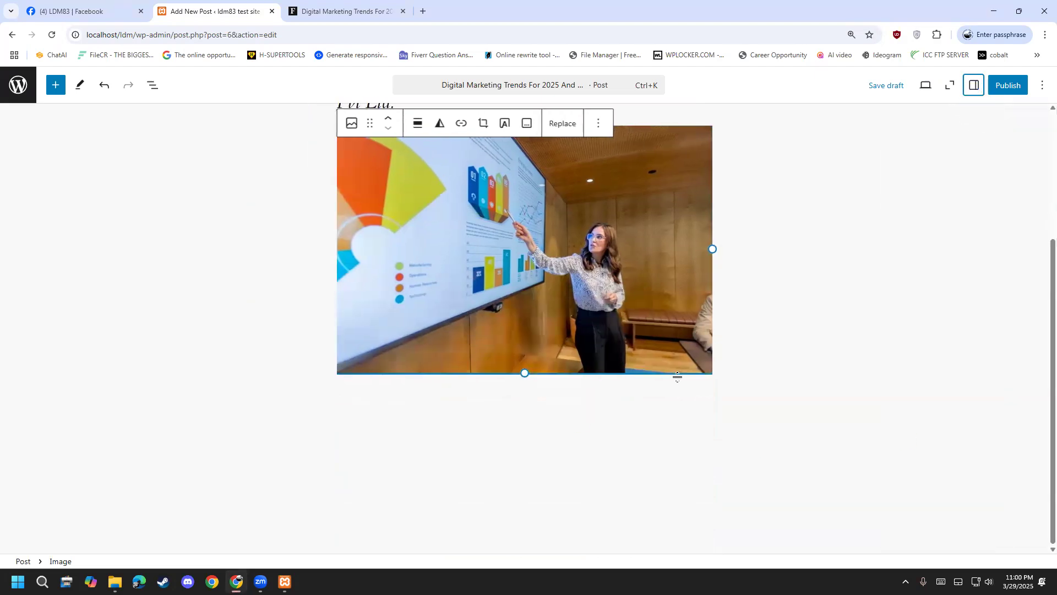
pyautogui.click(708, 386)
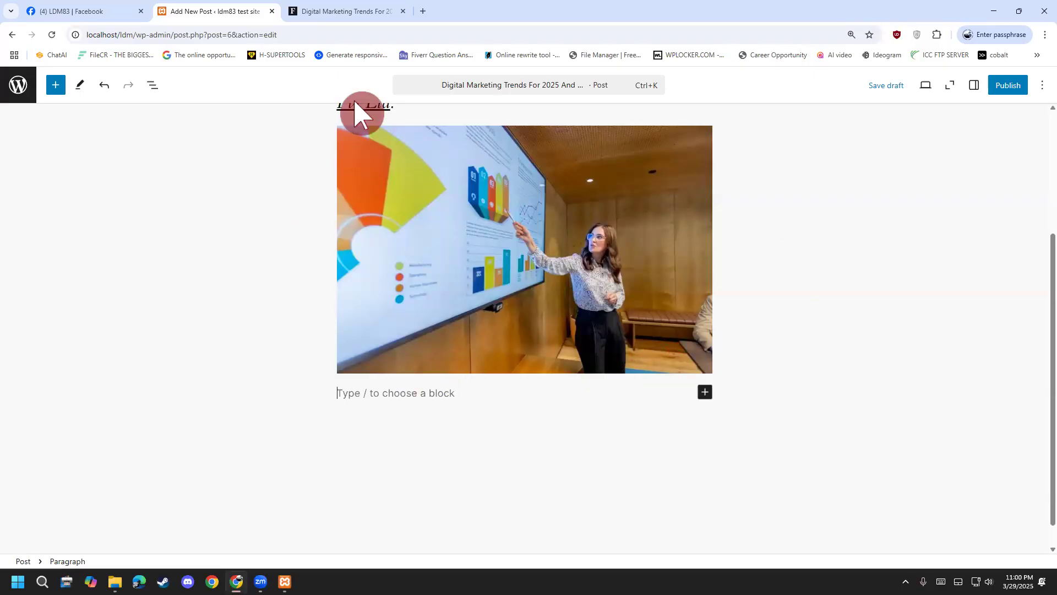
pyautogui.click(572, 210)
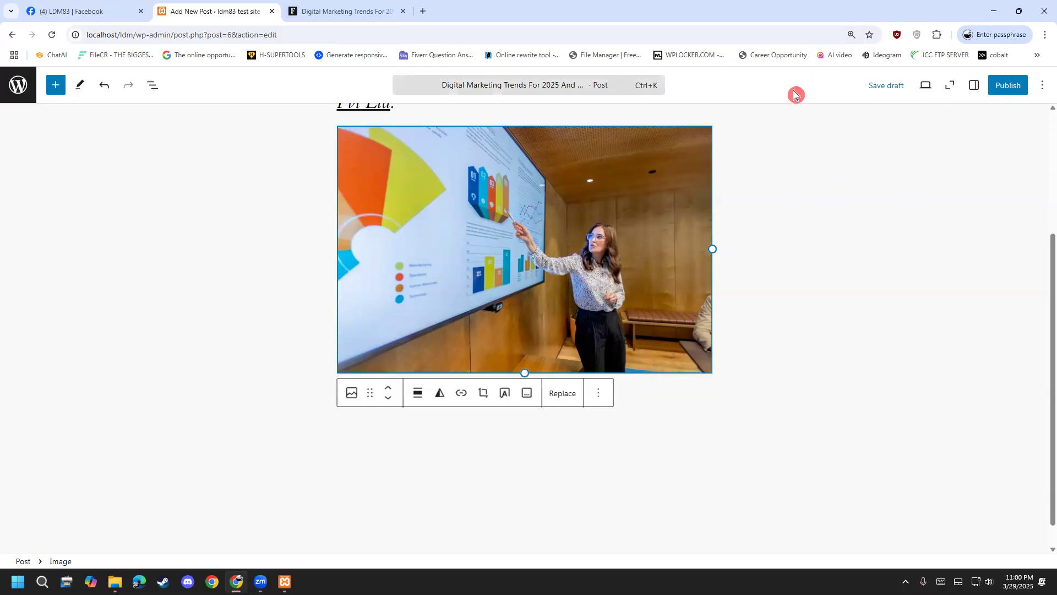
# Mark the Settings toggle with red annotations, clear them, and open the photo's block settings.
pyautogui.hotkey('ctrl', '2')
pyautogui.moveTo(965, 108)
pyautogui.mouseDown()
pyautogui.moveTo(973, 72)
pyautogui.moveTo(991, 93)
pyautogui.moveTo(958, 108)
pyautogui.mouseUp()
pyautogui.moveTo(835, 248)
pyautogui.mouseDown()
pyautogui.moveTo(947, 114)
pyautogui.moveTo(943, 134)
pyautogui.mouseUp()
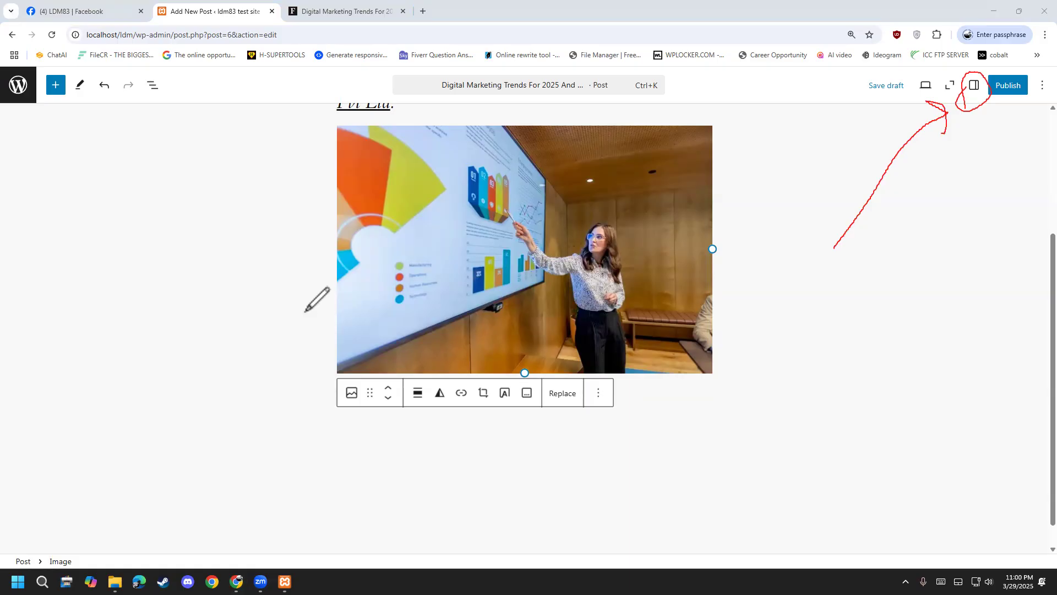
pyautogui.press('Escape')
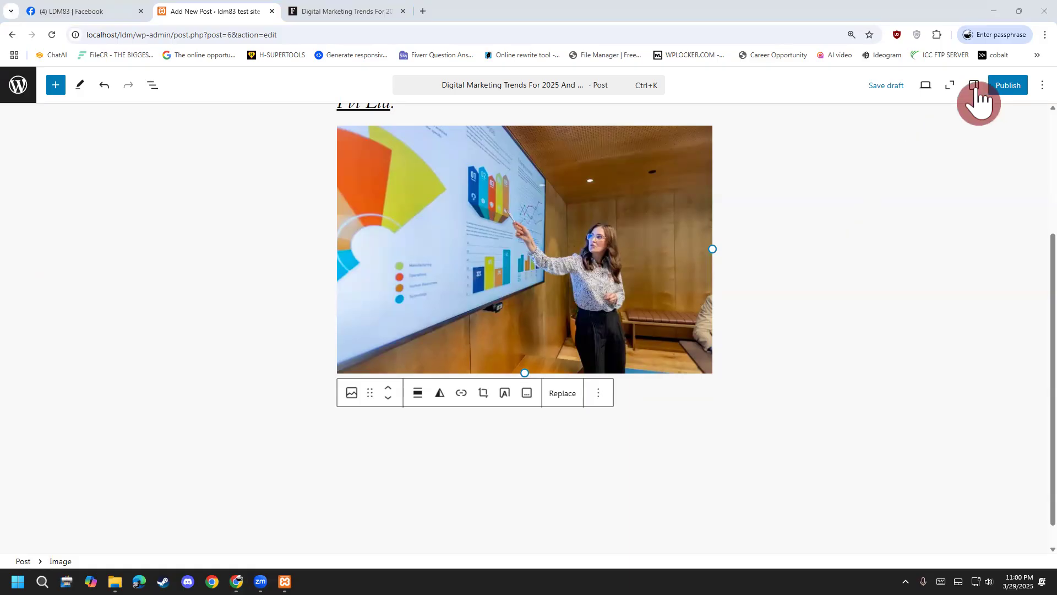
pyautogui.click(974, 85)
# Copy the post title 'Digital Marketing Trends For 2025 And Beyond'.
pyautogui.click(917, 313)
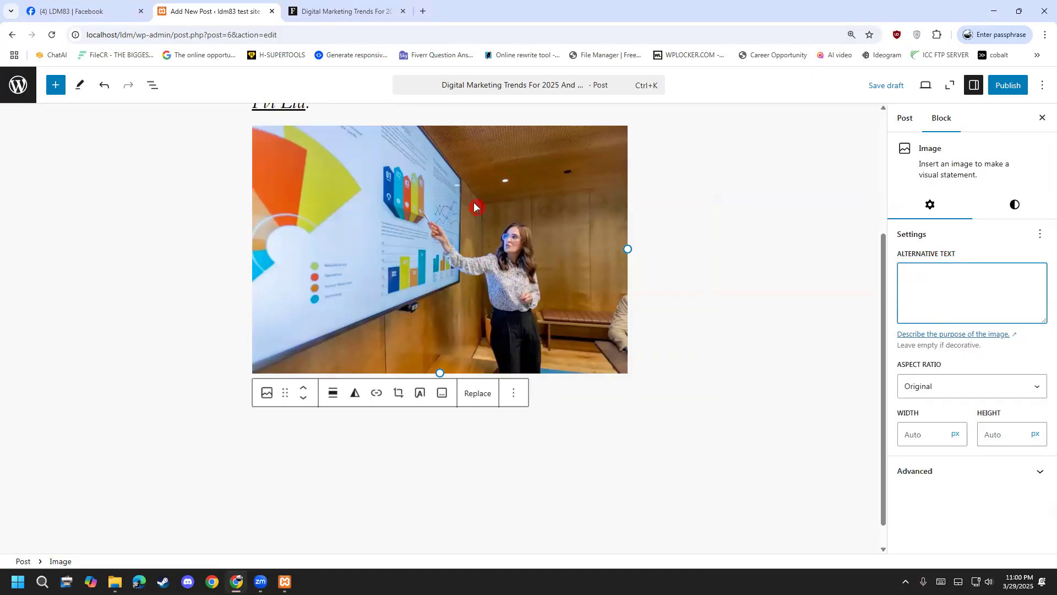
pyautogui.scroll(3, 591, 200)
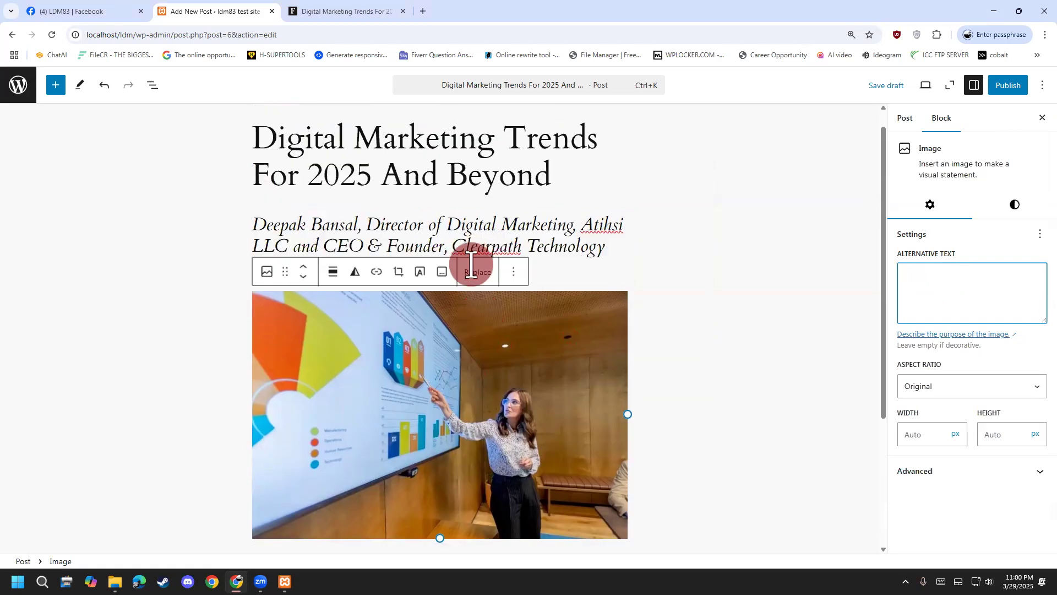
pyautogui.click(550, 187)
pyautogui.hotkey('ctrl', 'a')
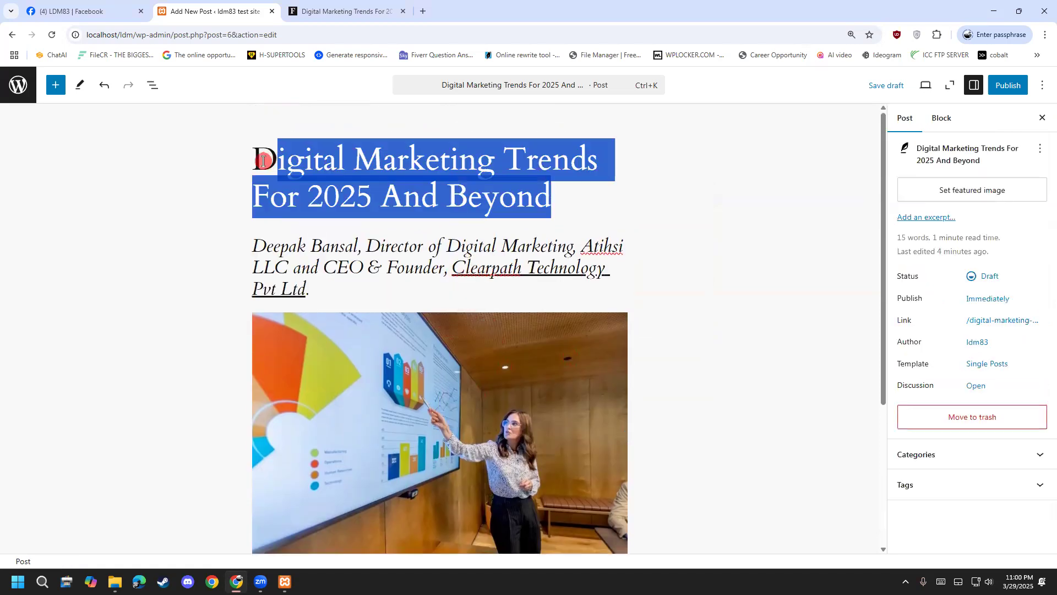
pyautogui.rightClick(330, 176)
pyautogui.click(359, 245)
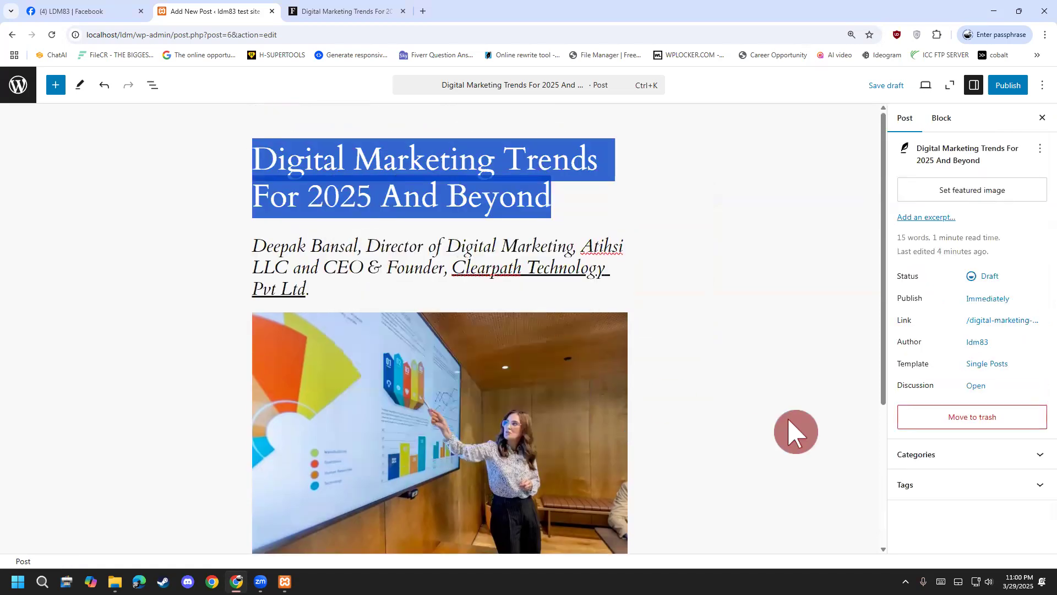
pyautogui.scroll(-3, 551, 302)
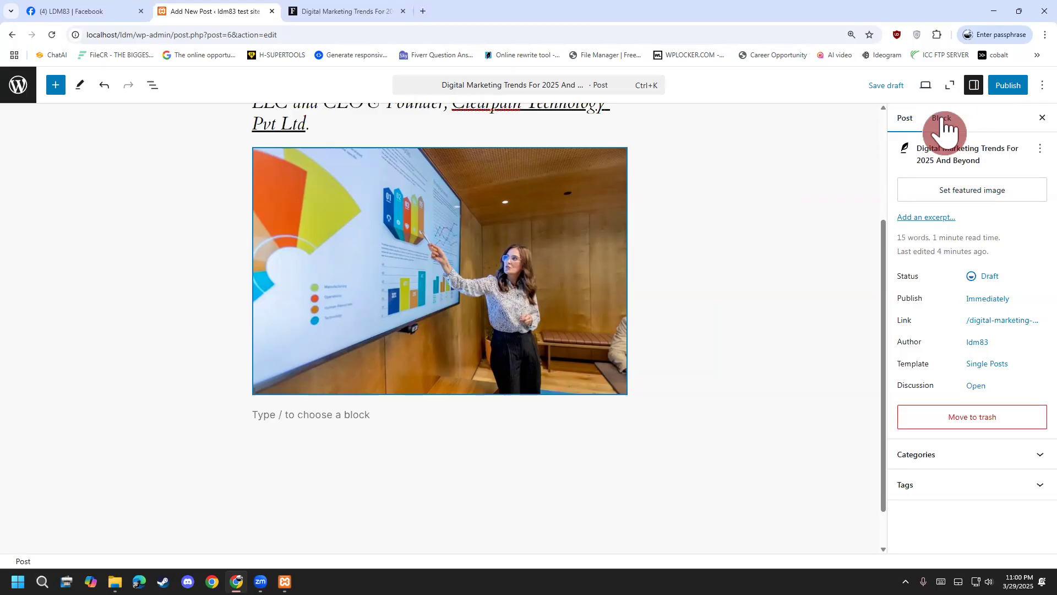
# Paste the title as the photo's alternative text and expand its Advanced settings.
pyautogui.click(942, 122)
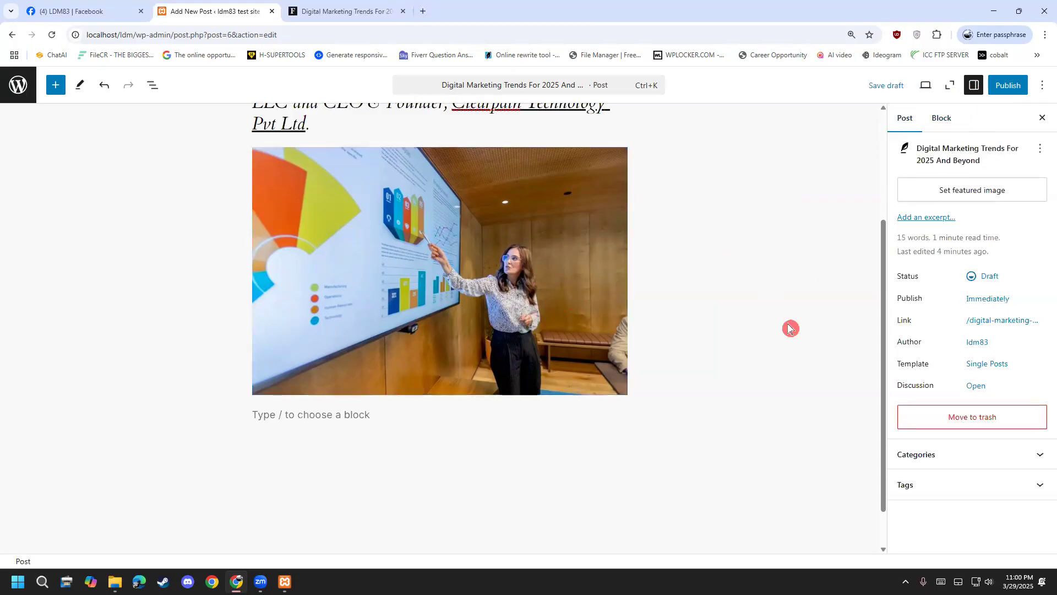
pyautogui.click(942, 124)
pyautogui.click(711, 361)
pyautogui.click(547, 341)
pyautogui.click(936, 285)
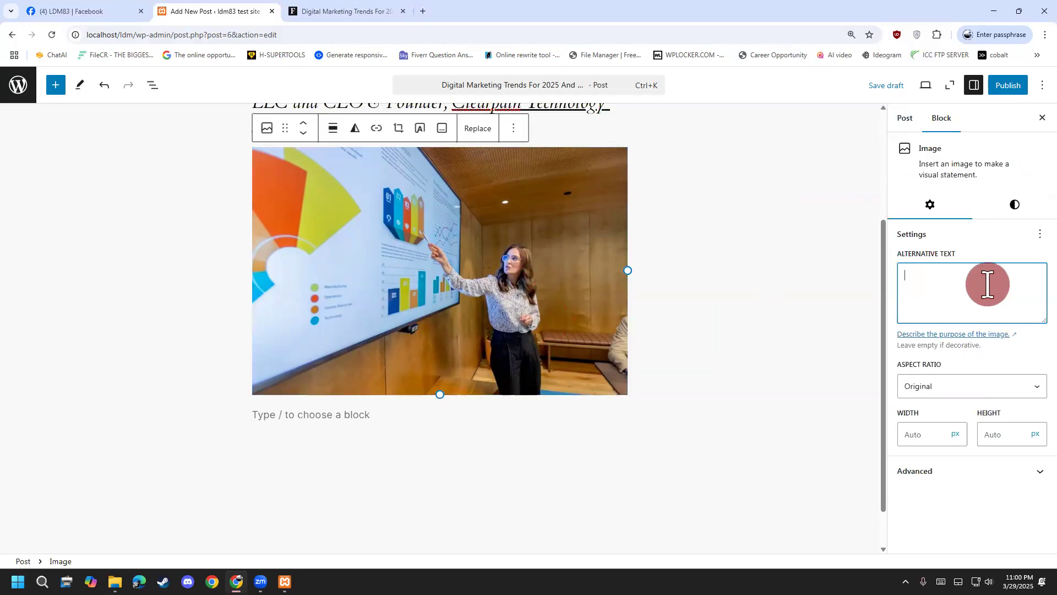
pyautogui.hotkey('ctrl', 'v')
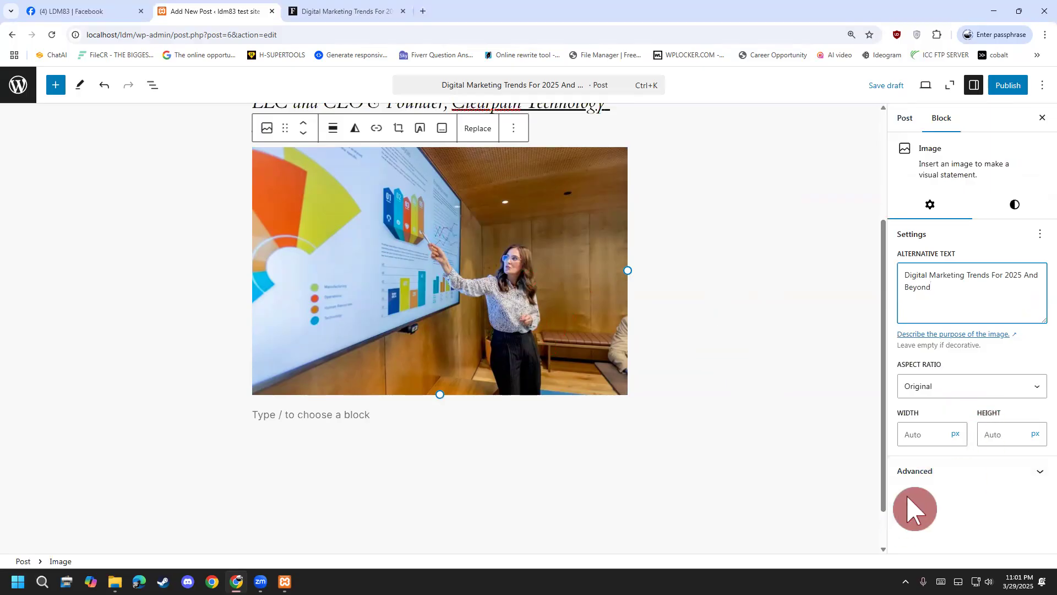
pyautogui.click(936, 478)
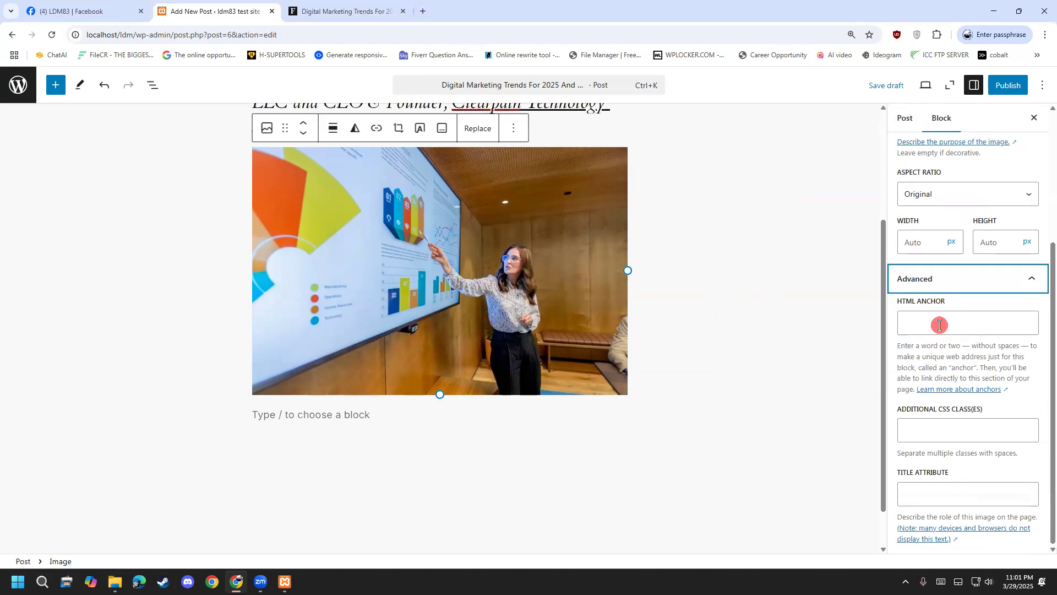
pyautogui.click(939, 429)
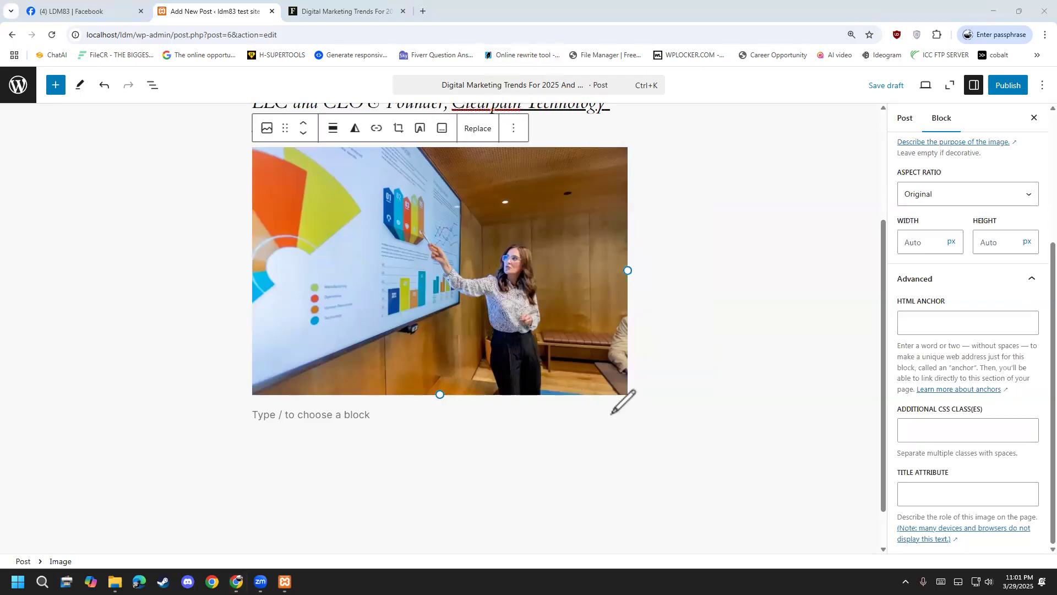
pyautogui.moveTo(919, 431); pyautogui.dragTo(813, 433)
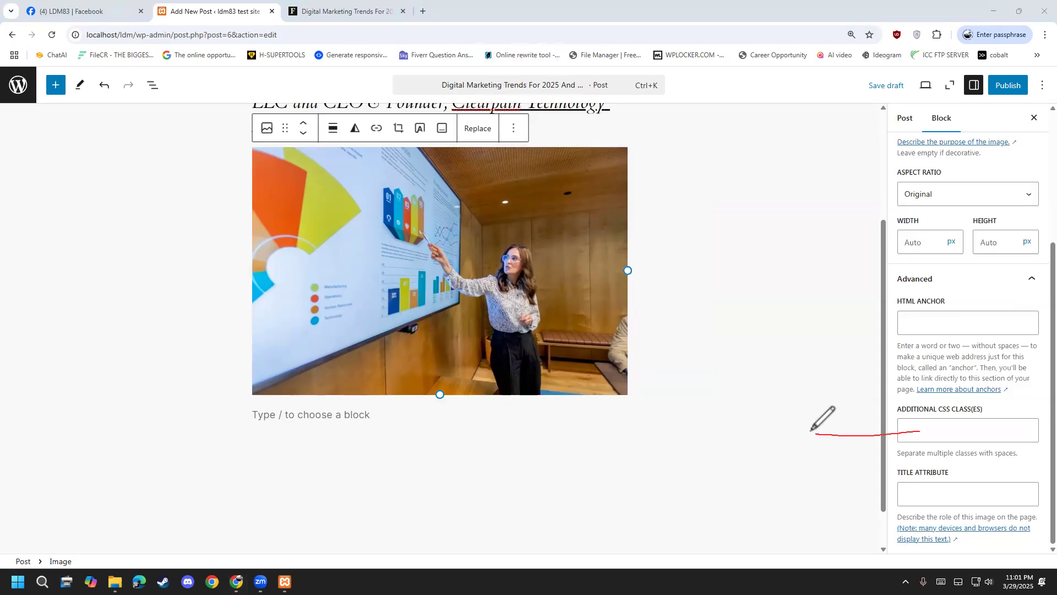
pyautogui.moveTo(605, 441); pyautogui.dragTo(563, 476)
pyautogui.moveTo(580, 394)
pyautogui.mouseDown()
pyautogui.moveTo(591, 475)
pyautogui.moveTo(643, 450)
pyautogui.mouseUp()
pyautogui.moveTo(620, 522); pyautogui.dragTo(638, 550)
pyautogui.moveTo(650, 487); pyautogui.dragTo(649, 551)
pyautogui.moveTo(677, 506)
pyautogui.mouseDown()
pyautogui.moveTo(681, 533)
pyautogui.moveTo(691, 510)
pyautogui.moveTo(710, 509)
pyautogui.mouseUp()
pyautogui.moveTo(655, 582)
pyautogui.mouseDown()
pyautogui.moveTo(484, 448)
pyautogui.moveTo(664, 578)
pyautogui.mouseUp()
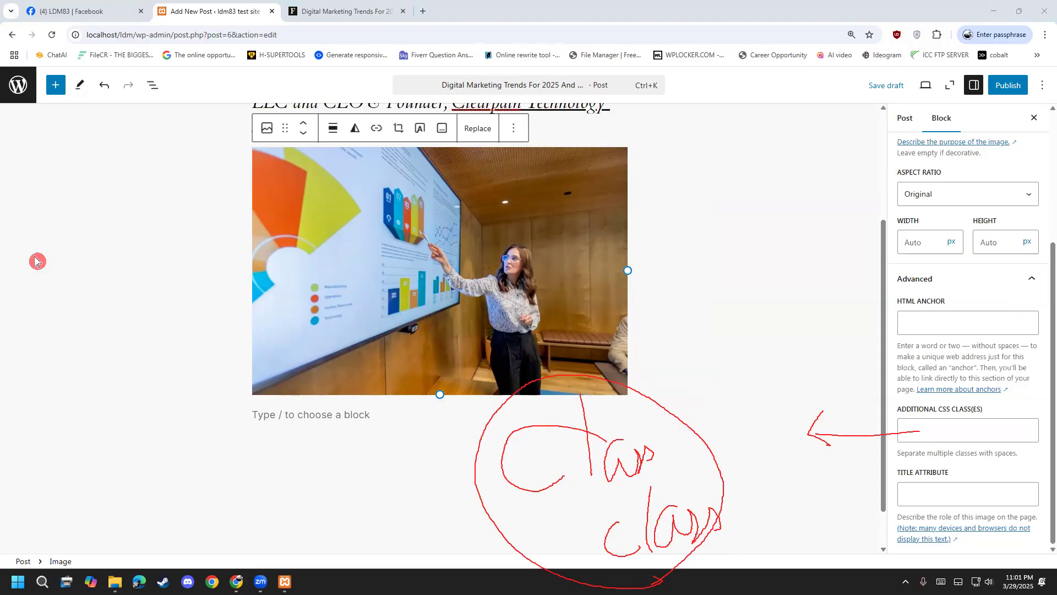
pyautogui.moveTo(981, 417); pyautogui.dragTo(869, 444)
pyautogui.moveTo(886, 418)
pyautogui.mouseDown()
pyautogui.moveTo(852, 468)
pyautogui.moveTo(881, 468)
pyautogui.mouseUp()
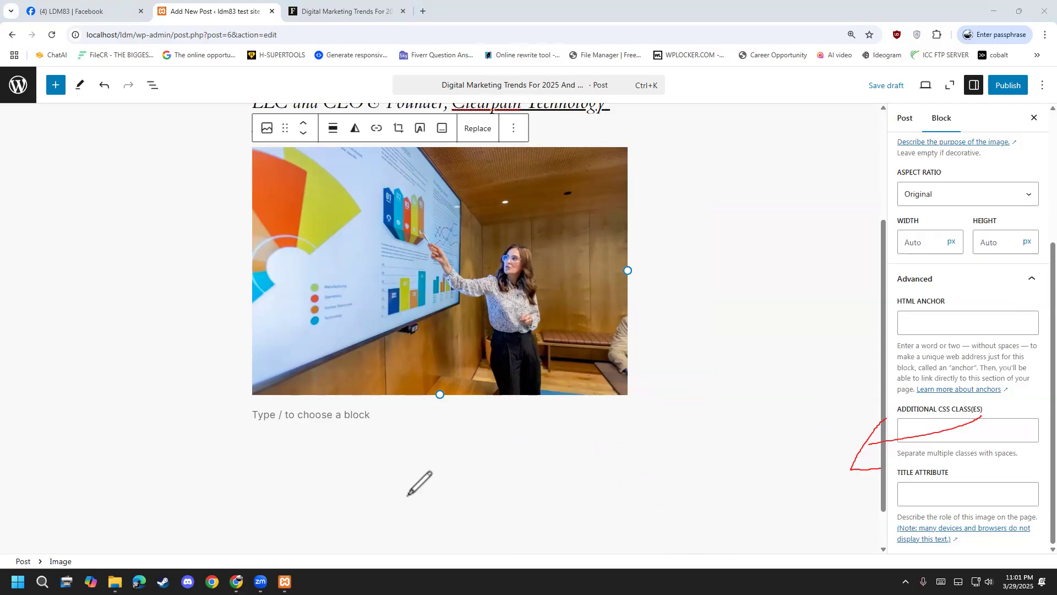
pyautogui.click(65, 204)
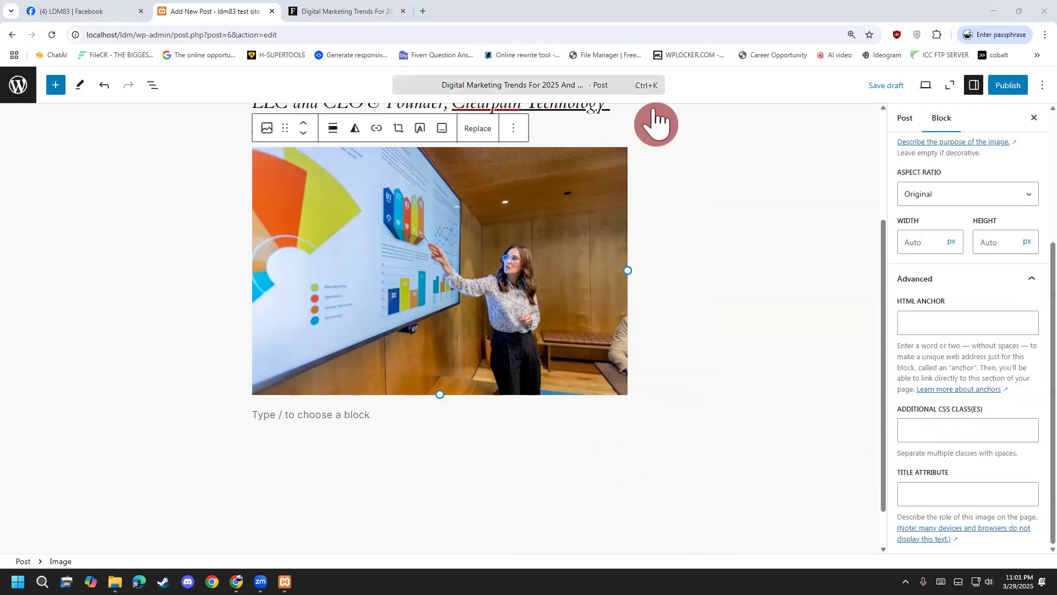
pyautogui.moveTo(964, 439)
pyautogui.mouseDown()
pyautogui.moveTo(726, 485)
pyautogui.moveTo(739, 499)
pyautogui.mouseUp()
pyautogui.moveTo(538, 468); pyautogui.dragTo(530, 498)
pyautogui.moveTo(544, 441); pyautogui.dragTo(551, 501)
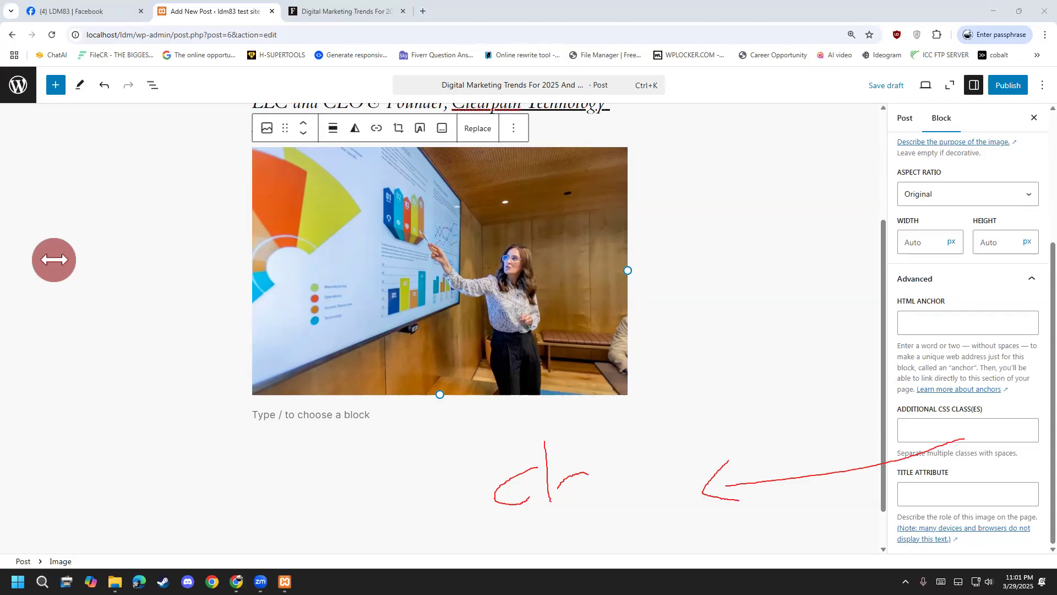
pyautogui.scroll(4, 944, 507)
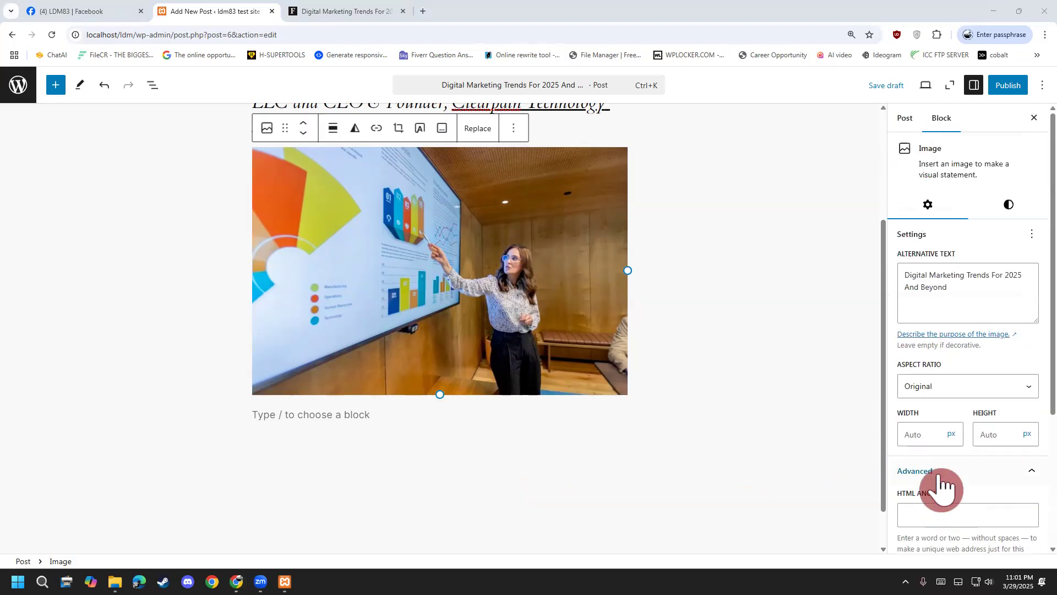
# Look through the photo's Styles and Advanced settings panels.
pyautogui.click(1011, 204)
pyautogui.scroll(-1, 941, 320)
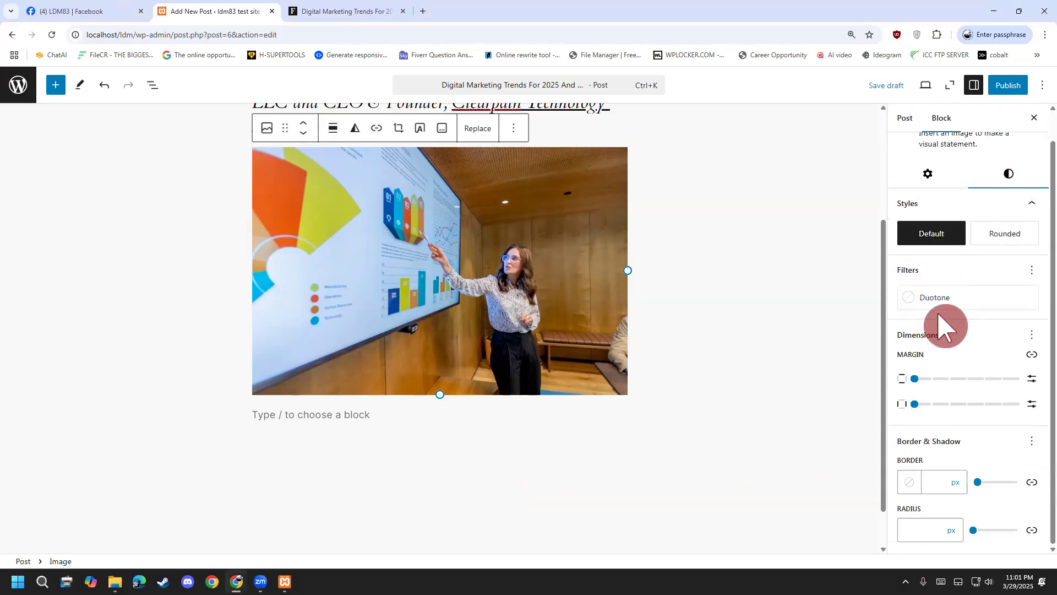
pyautogui.click(949, 234)
pyautogui.click(954, 477)
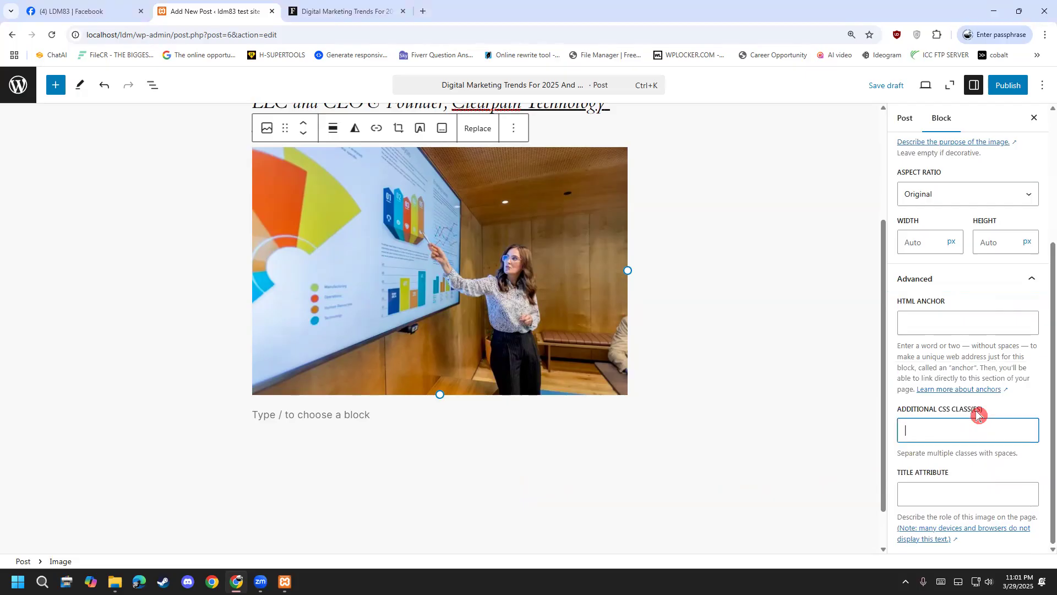
pyautogui.scroll(5, 939, 438)
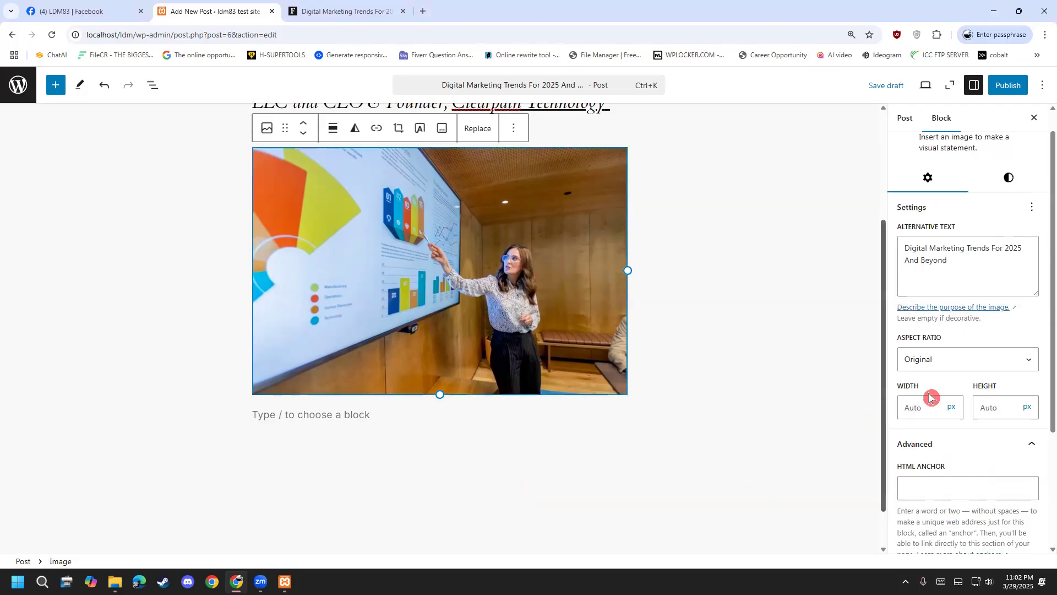
pyautogui.scroll(1, 964, 331)
pyautogui.click(1009, 206)
pyautogui.scroll(-1, 968, 329)
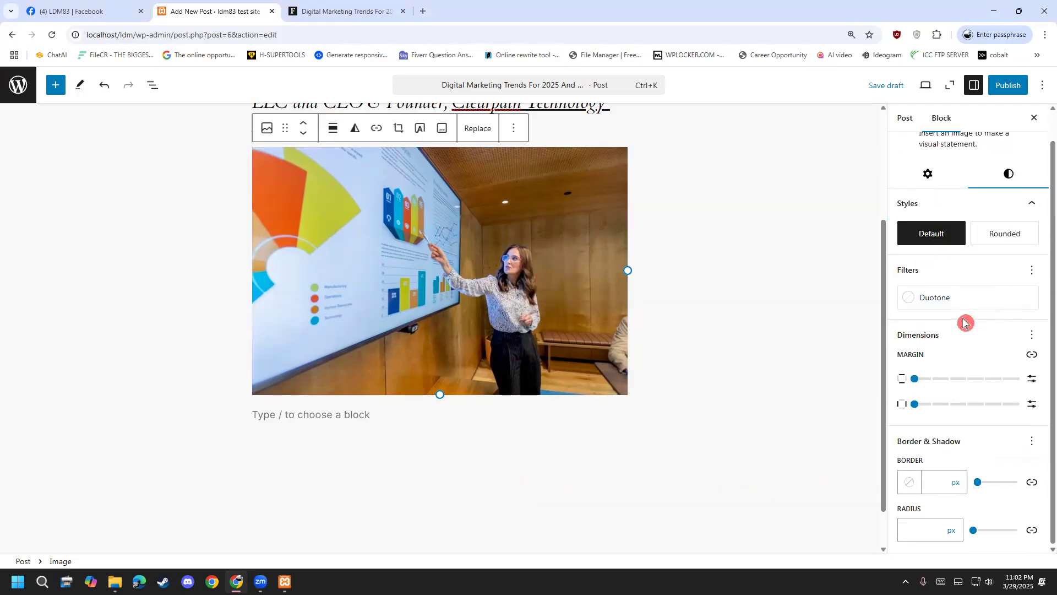
# Try the Rounded style, revert to Default, and set border and corner radius to 0 px.
pyautogui.click(1006, 234)
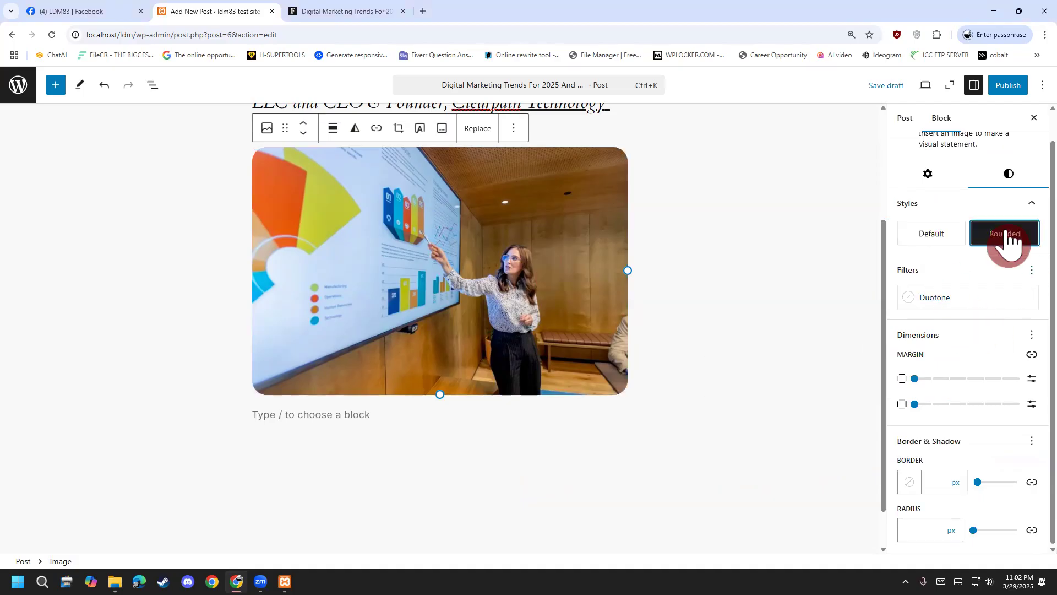
pyautogui.click(931, 234)
pyautogui.click(994, 242)
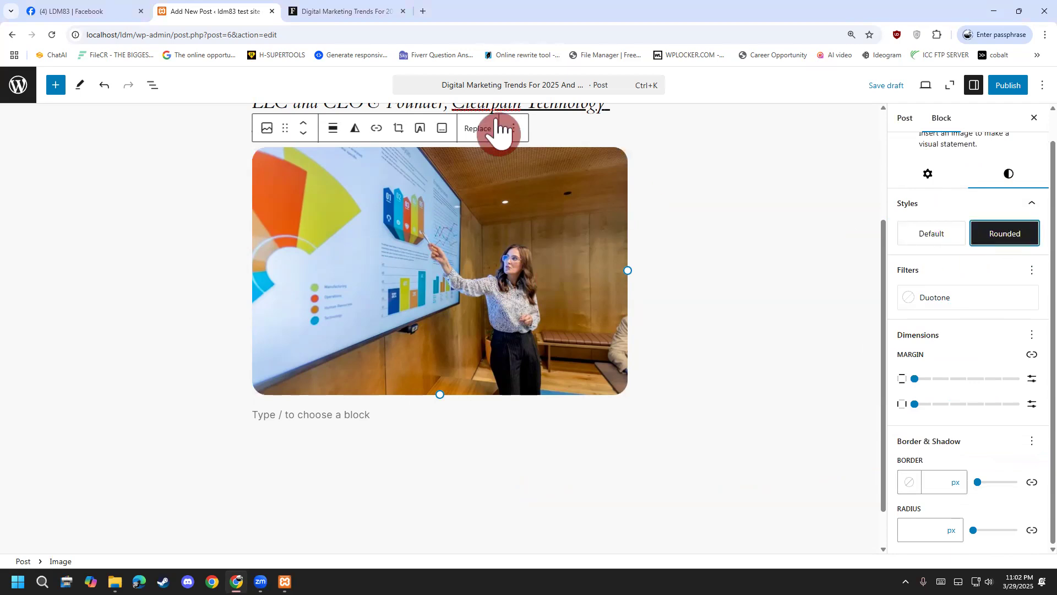
pyautogui.click(936, 237)
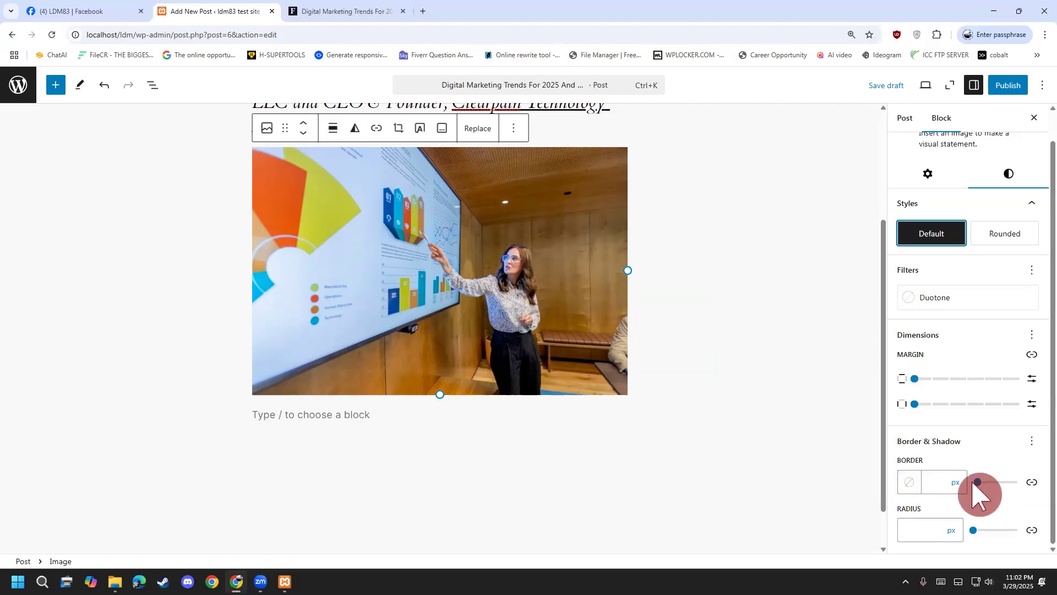
pyautogui.moveTo(990, 485); pyautogui.dragTo(977, 485)
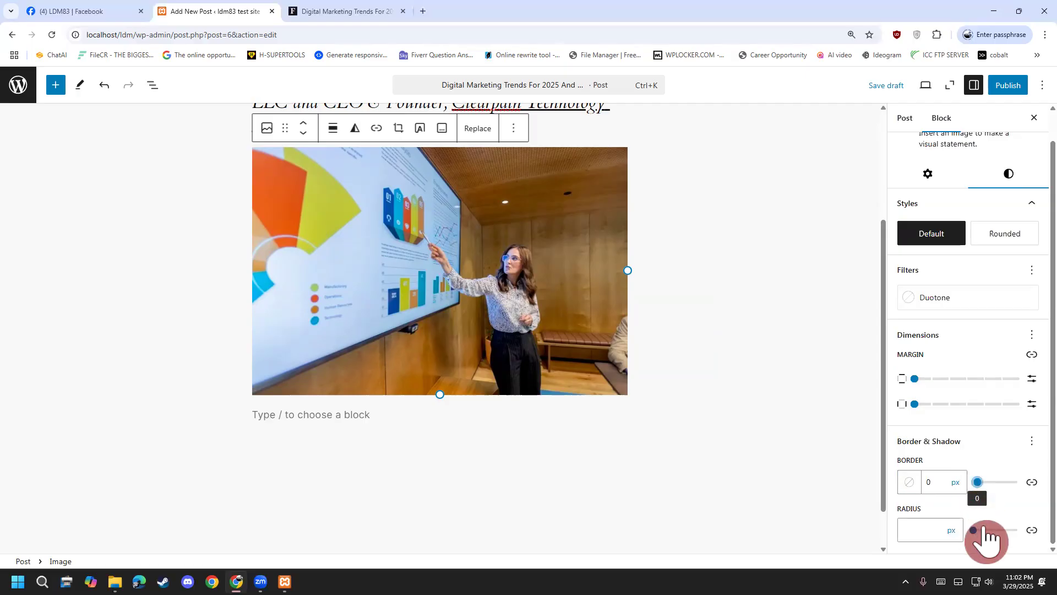
pyautogui.moveTo(975, 532)
pyautogui.mouseDown()
pyautogui.moveTo(1017, 532)
pyautogui.moveTo(958, 532)
pyautogui.moveTo(977, 535)
pyautogui.mouseUp()
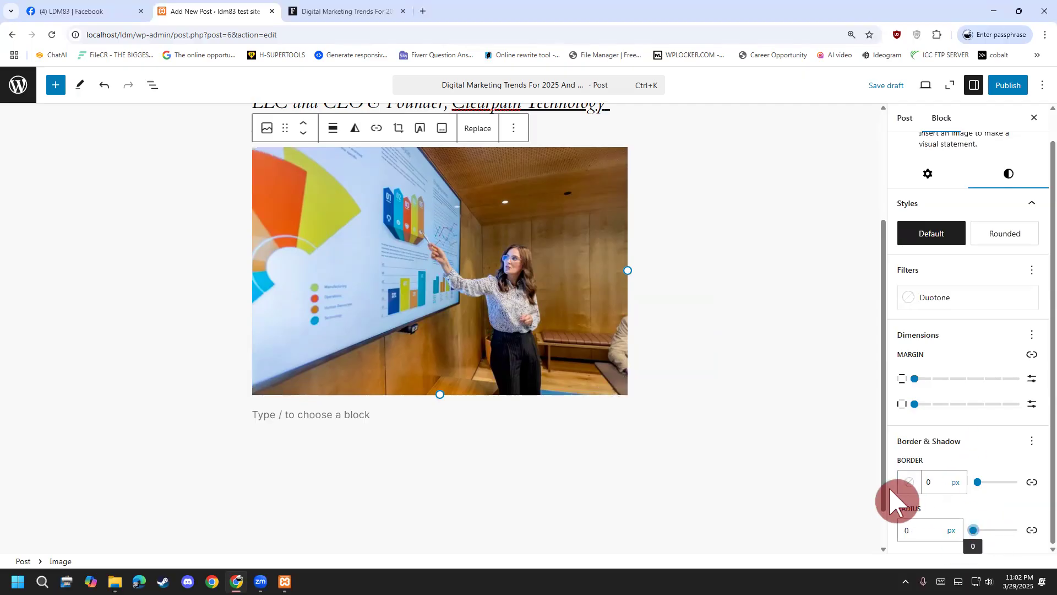
# Try medium, large and small text sizes on the empty paragraph below the photo, leaving it small.
pyautogui.click(893, 530)
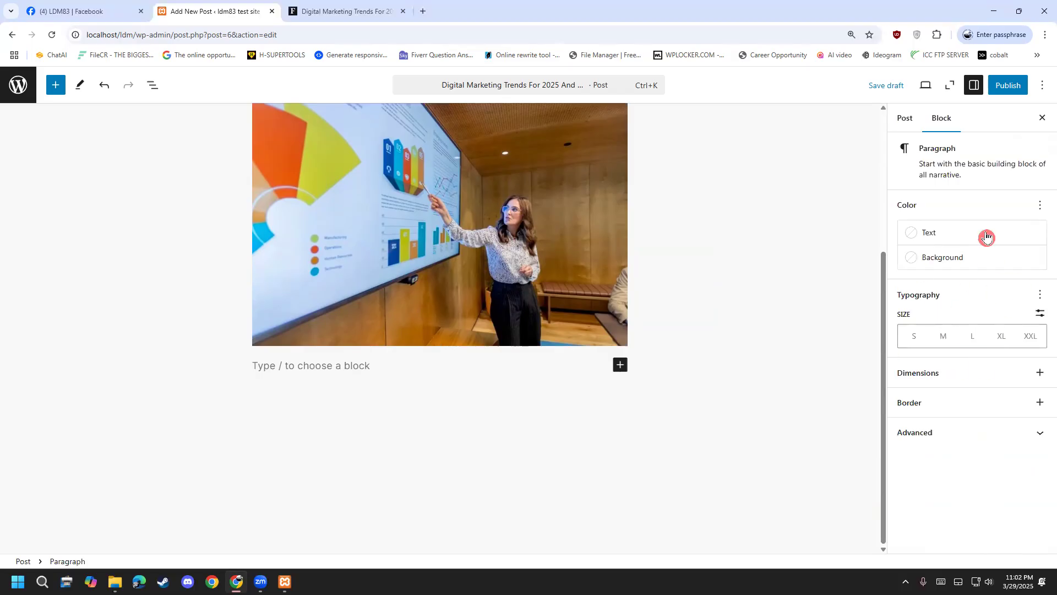
pyautogui.click(954, 342)
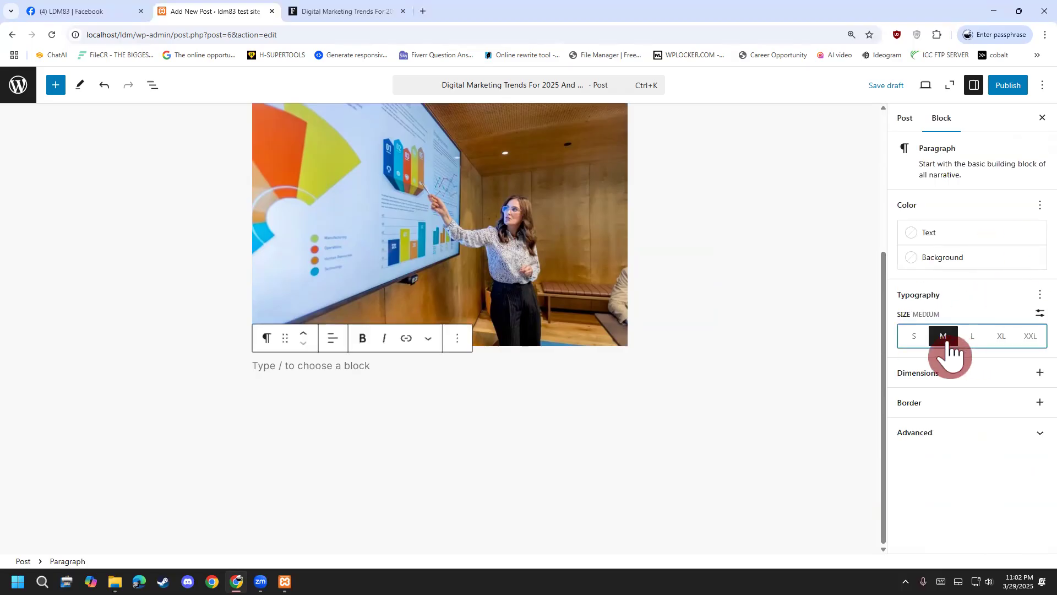
pyautogui.click(970, 344)
pyautogui.click(915, 343)
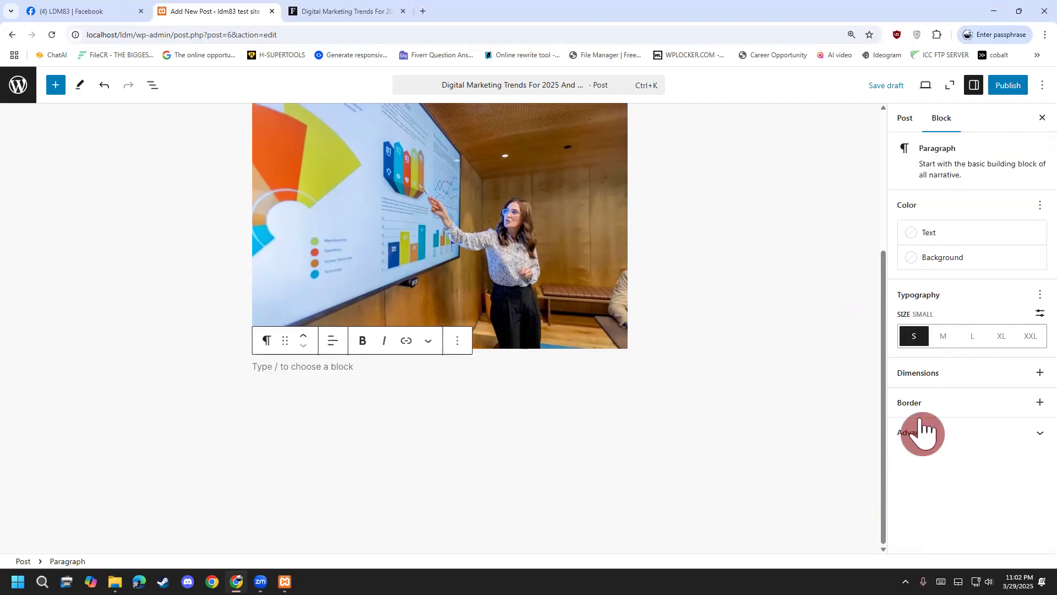
pyautogui.click(956, 432)
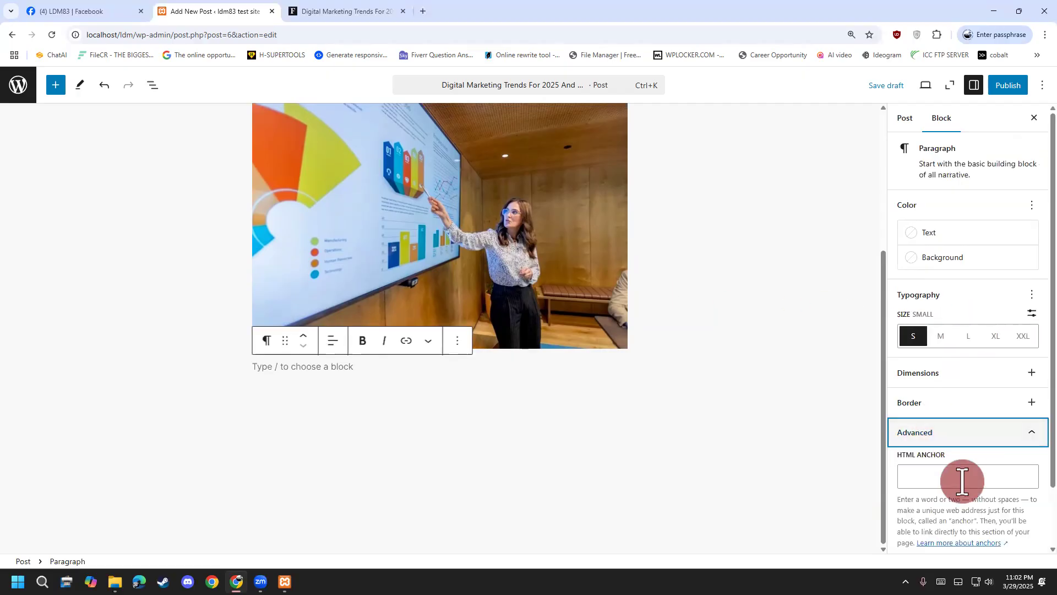
pyautogui.scroll(-1, 963, 485)
pyautogui.click(863, 498)
pyautogui.scroll(3, 550, 313)
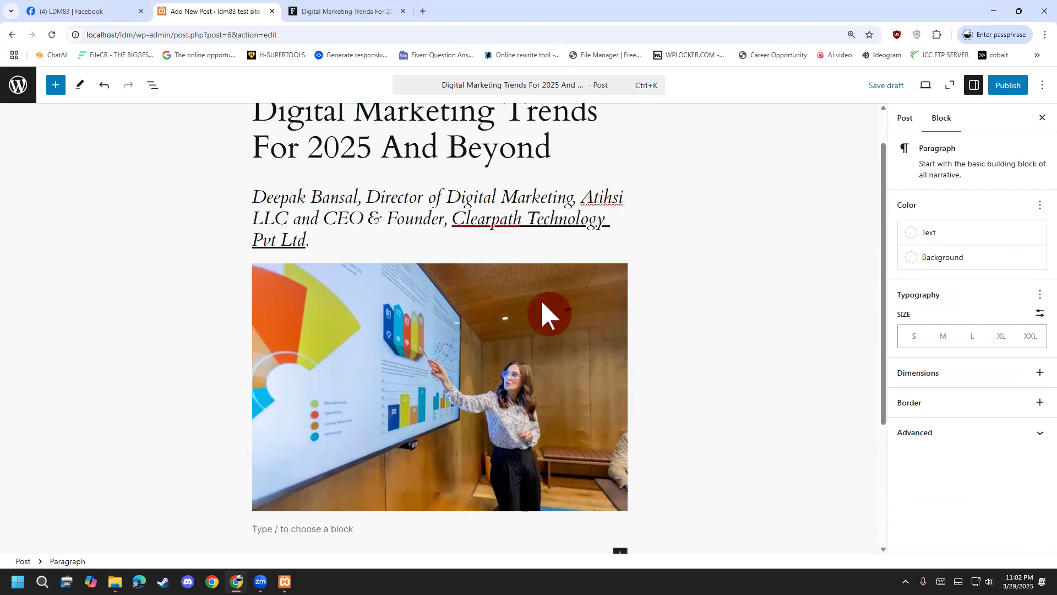
pyautogui.click(496, 469)
pyautogui.scroll(-4, 378, 352)
pyautogui.click(367, 339)
pyautogui.click(364, 335)
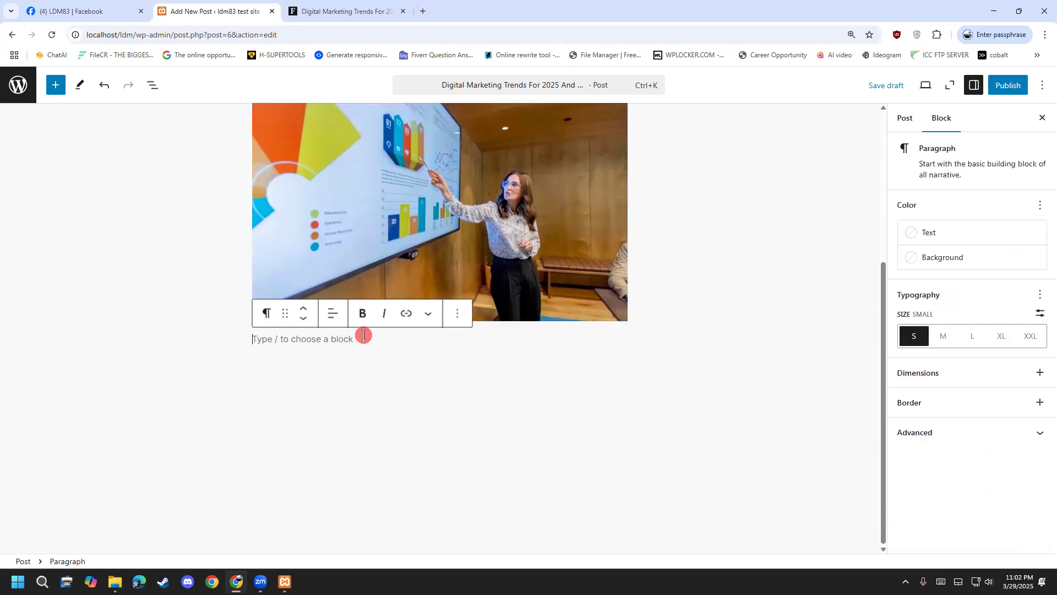
pyautogui.click(974, 86)
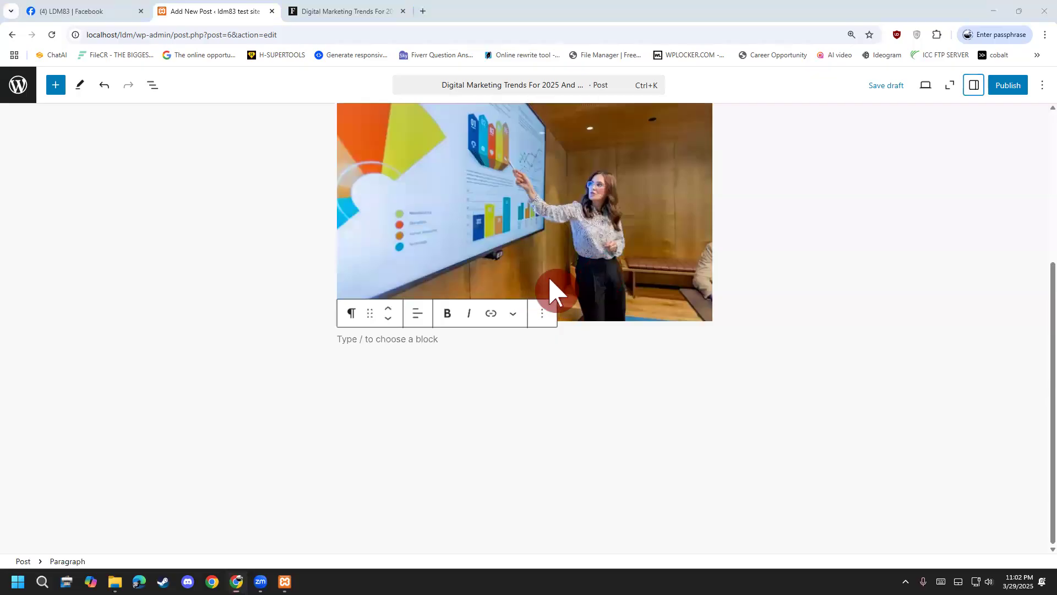
# Copy the Forbes article's three intro paragraphs into the post below the photo.
pyautogui.hotkey('ctrl', 'Tab')
pyautogui.scroll(-3, 158, 299)
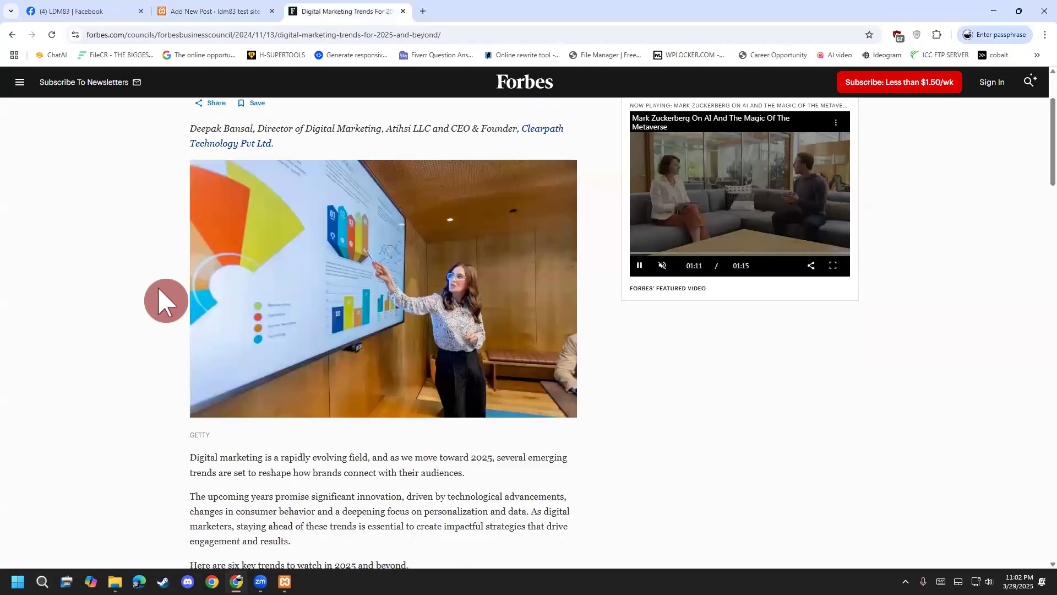
pyautogui.scroll(3, 172, 289)
pyautogui.moveTo(193, 252); pyautogui.dragTo(212, 254)
pyautogui.scroll(-5, 156, 386)
pyautogui.moveTo(191, 307); pyautogui.dragTo(417, 423)
pyautogui.rightClick(381, 348)
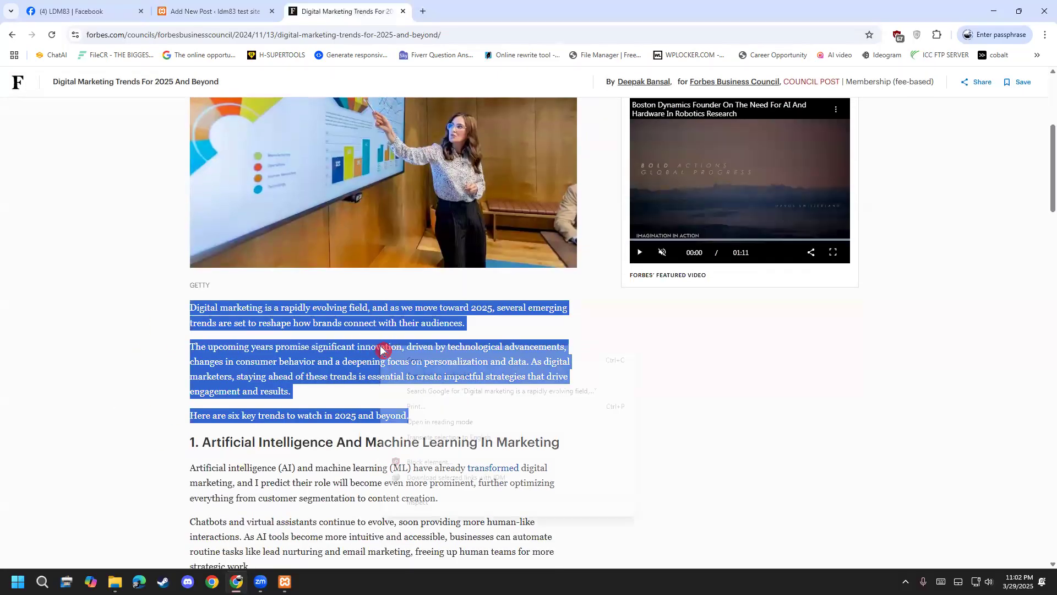
pyautogui.click(409, 364)
pyautogui.click(263, 15)
pyautogui.click(366, 363)
pyautogui.hotkey('ctrl', 'v')
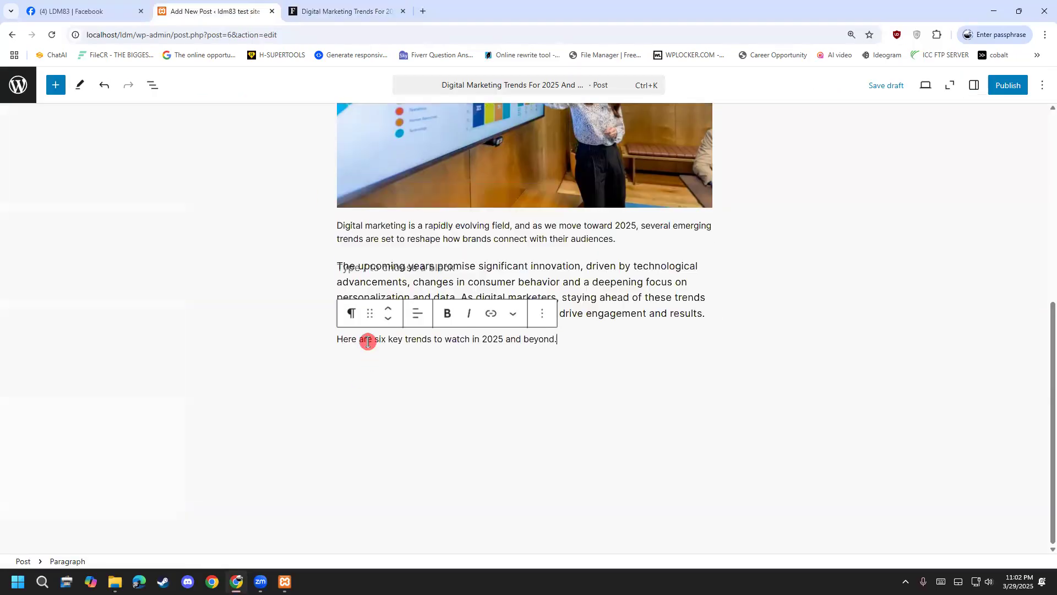
pyautogui.click(503, 365)
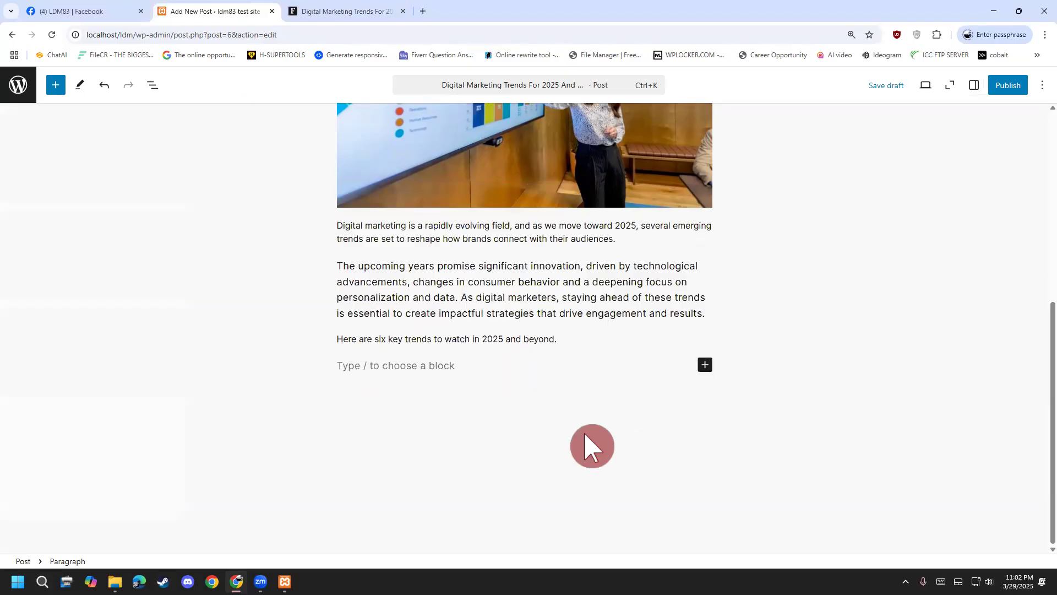
# Add the Forbes AI section title to the post as a level 1 heading.
pyautogui.click(309, 14)
pyautogui.moveTo(190, 270); pyautogui.dragTo(561, 275)
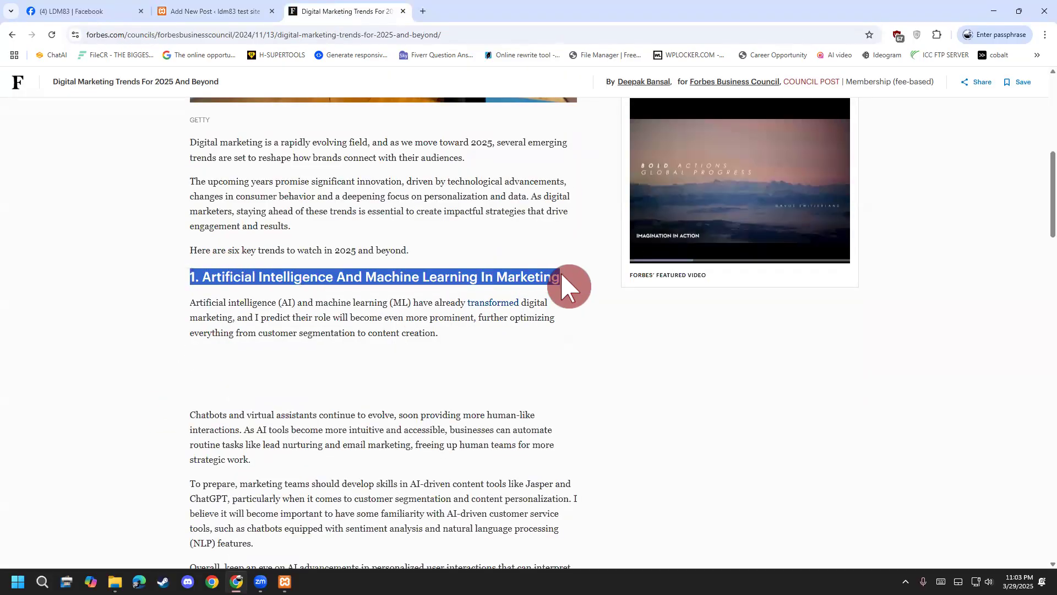
pyautogui.rightClick(569, 290)
pyautogui.click(570, 289)
pyautogui.click(220, 12)
pyautogui.hotkey('ctrl', 'v')
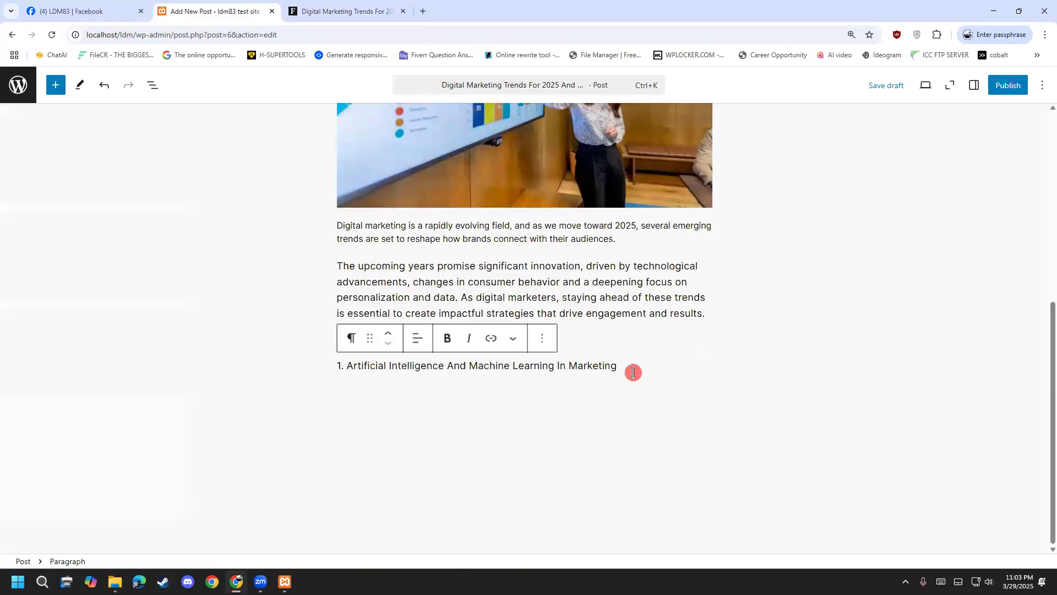
pyautogui.moveTo(544, 365); pyautogui.dragTo(328, 352)
pyautogui.click(351, 337)
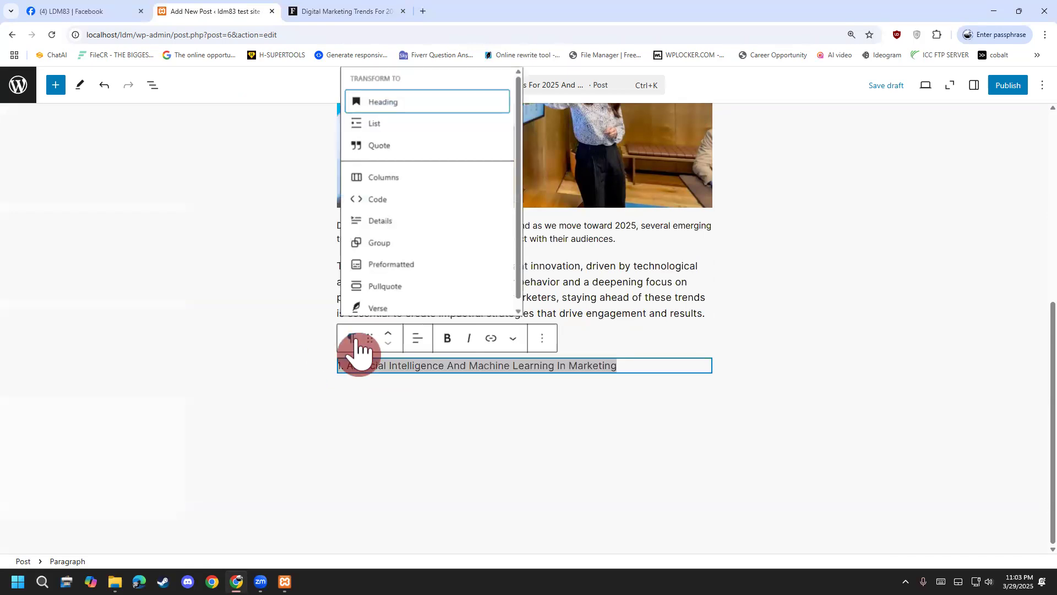
pyautogui.click(410, 105)
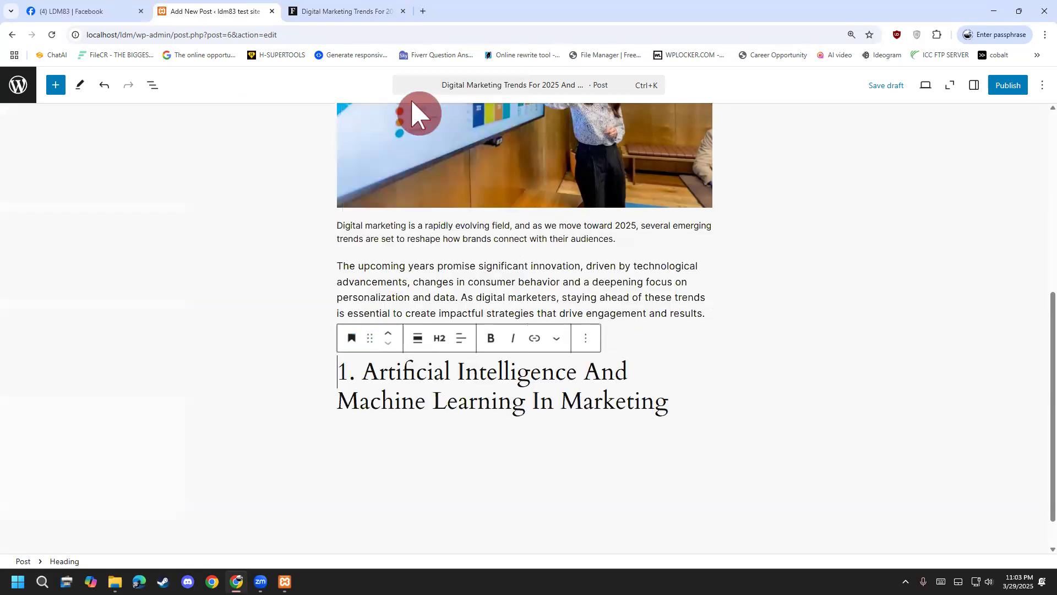
pyautogui.click(440, 338)
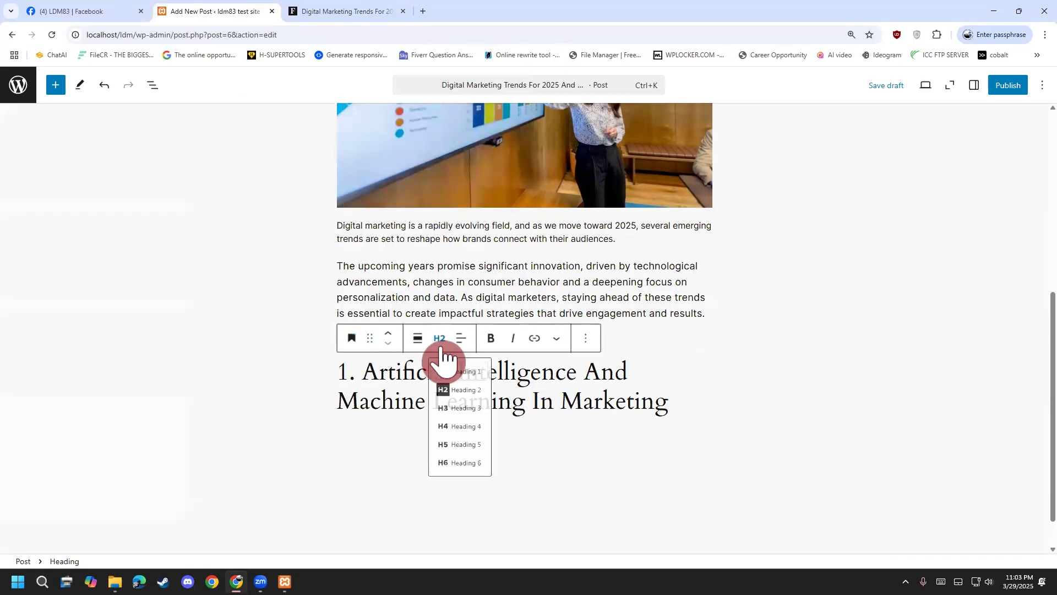
pyautogui.click(466, 377)
pyautogui.click(501, 463)
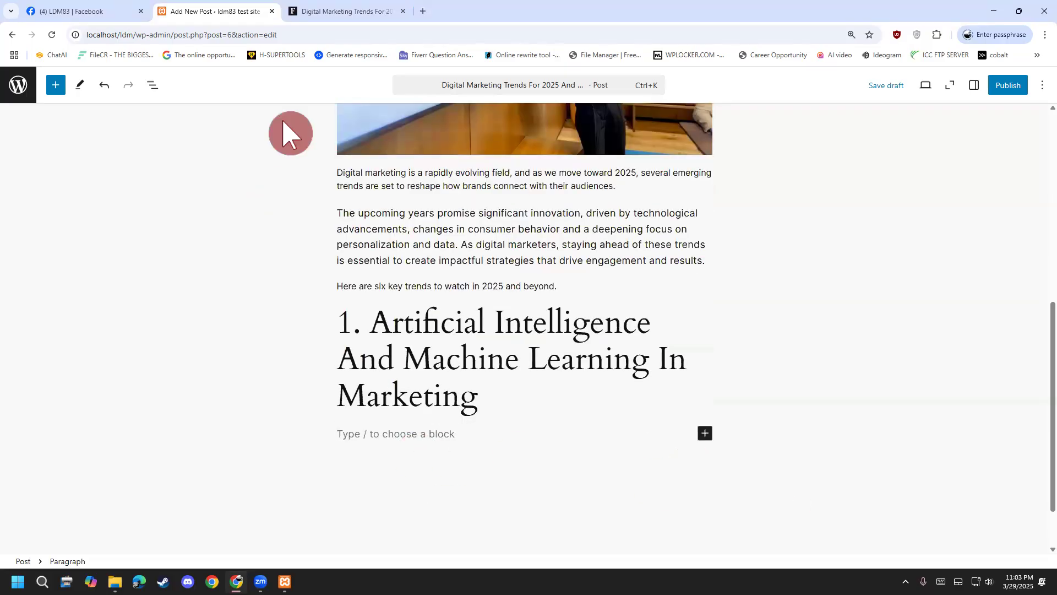
# Paste the AI section's four paragraphs from Forbes under that heading.
pyautogui.click(342, 7)
pyautogui.scroll(-1, 230, 306)
pyautogui.moveTo(184, 255); pyautogui.dragTo(447, 387)
pyautogui.scroll(-2, 419, 507)
pyautogui.rightClick(421, 355)
pyautogui.click(442, 364)
pyautogui.click(258, 10)
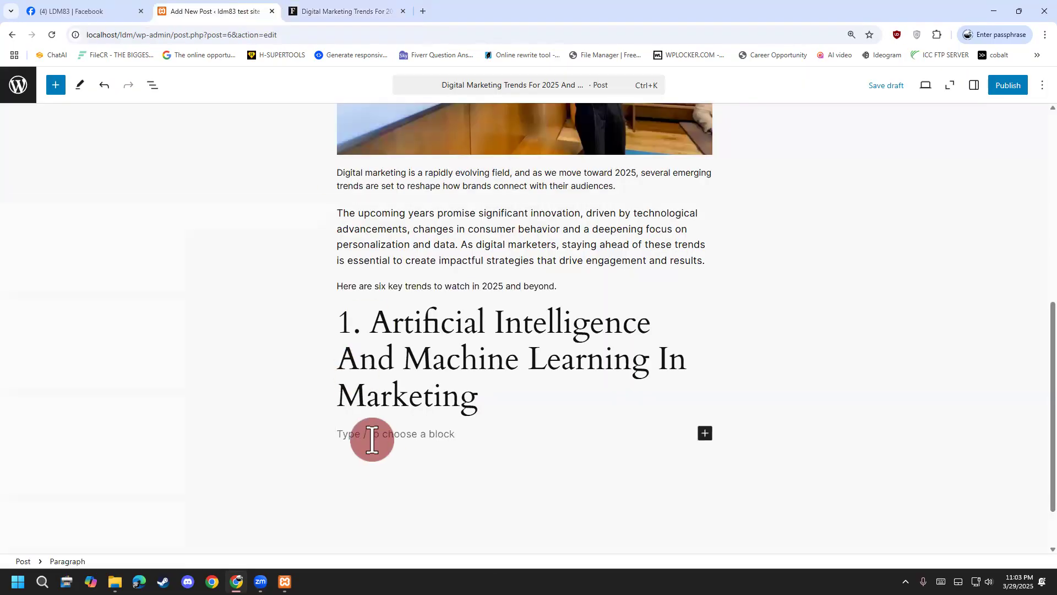
pyautogui.hotkey('ctrl', 'v')
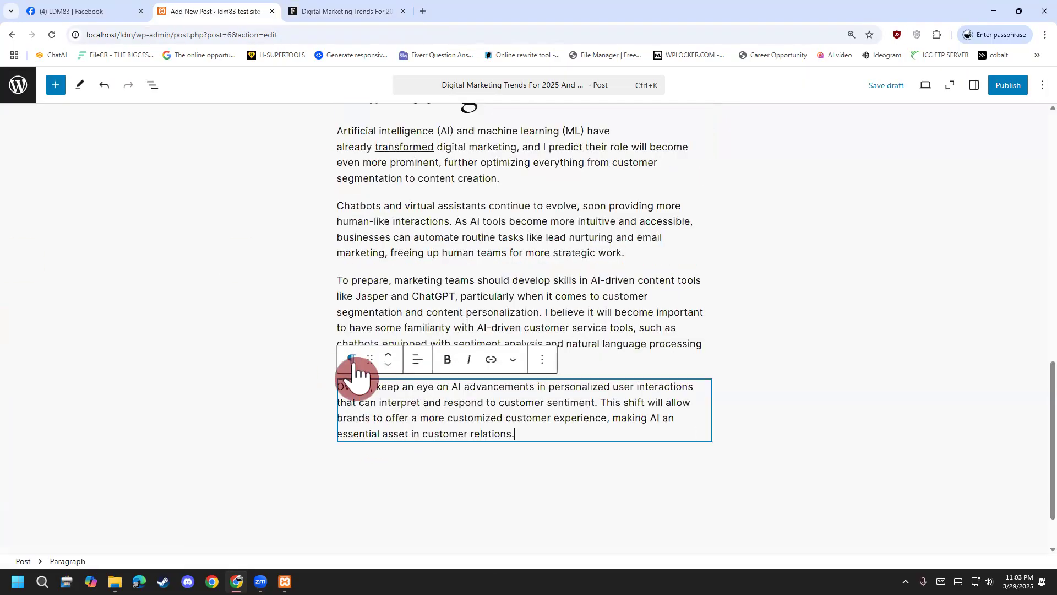
pyautogui.click(558, 452)
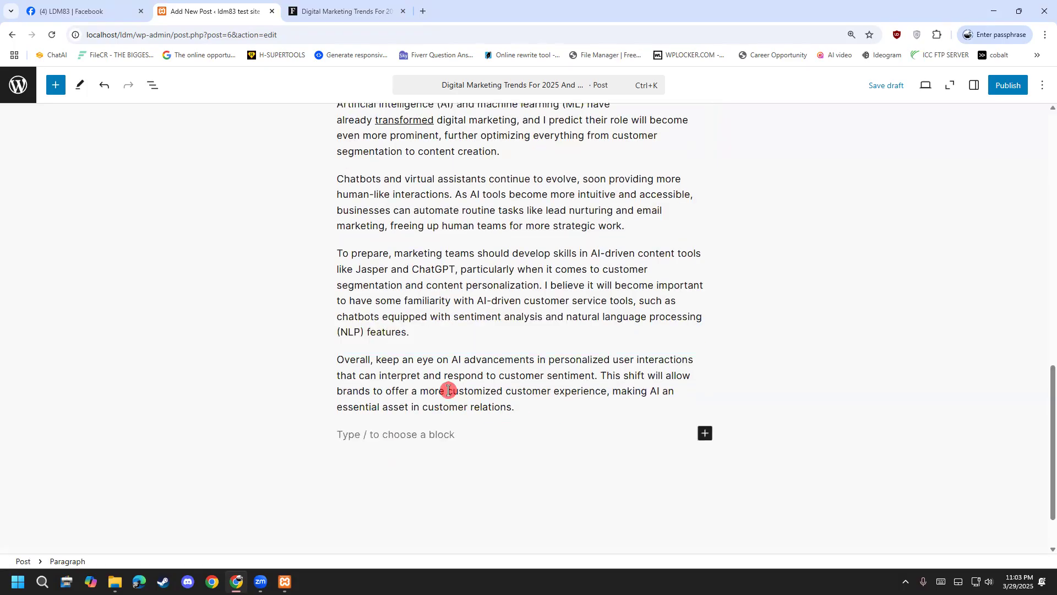
# Add '2. Voice Search And Voice Commerce' to the post as a level 2 heading.
pyautogui.click(339, 11)
pyautogui.click(278, 330)
pyautogui.scroll(-8, 279, 333)
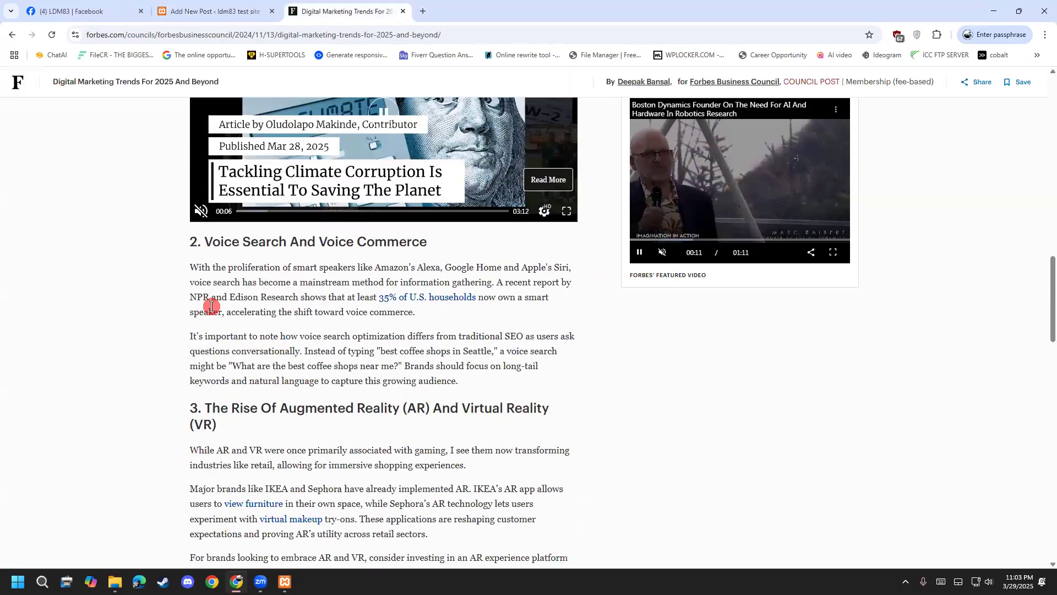
pyautogui.moveTo(190, 241); pyautogui.dragTo(408, 236)
pyautogui.rightClick(408, 236)
pyautogui.click(441, 245)
pyautogui.click(215, 11)
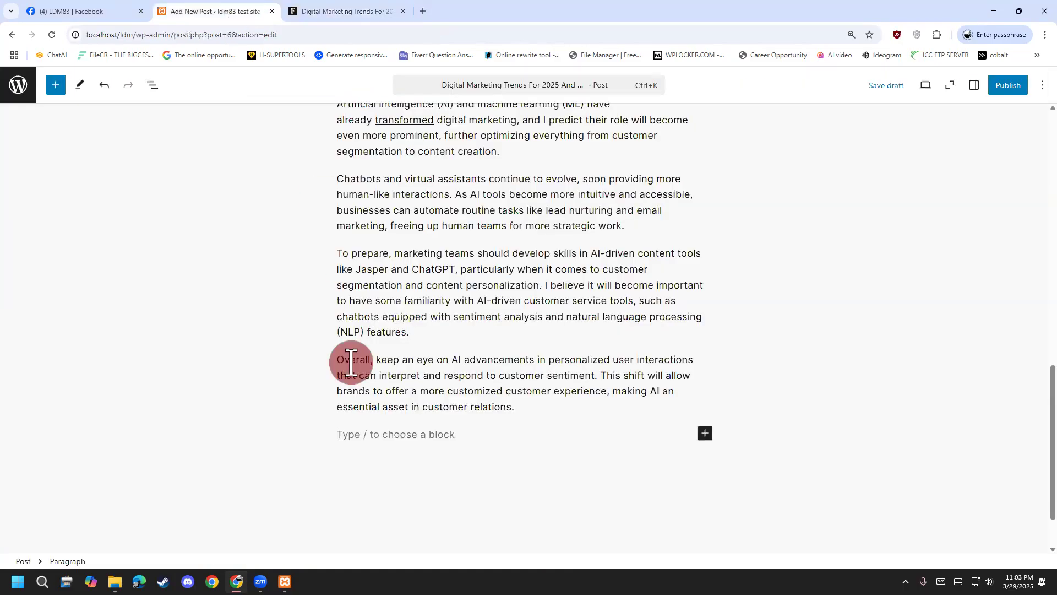
pyautogui.hotkey('ctrl', 'v')
pyautogui.tripleClick(390, 425)
pyautogui.click(439, 384)
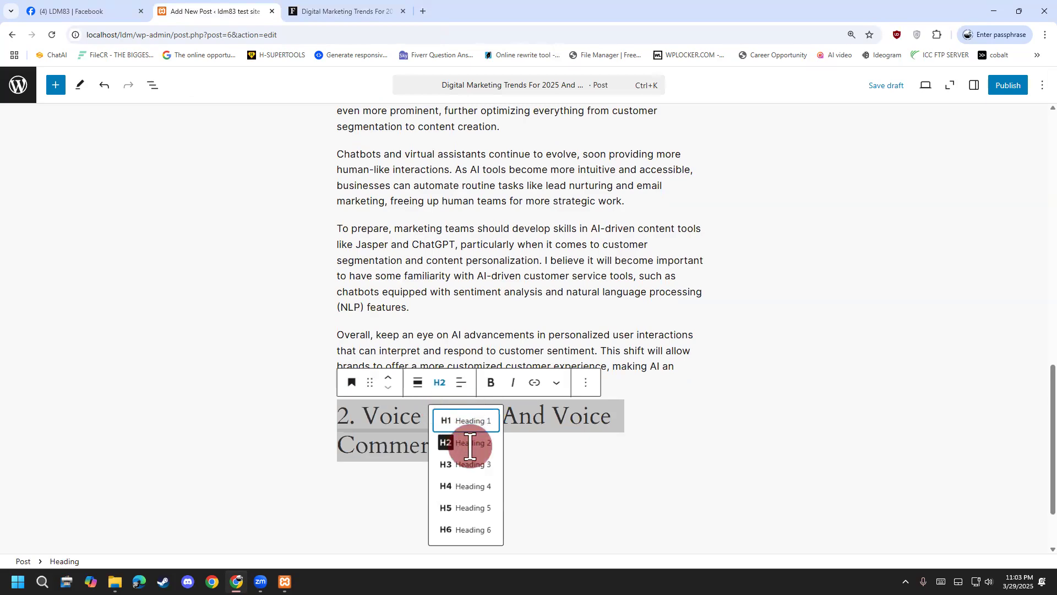
pyautogui.click(470, 443)
pyautogui.click(507, 472)
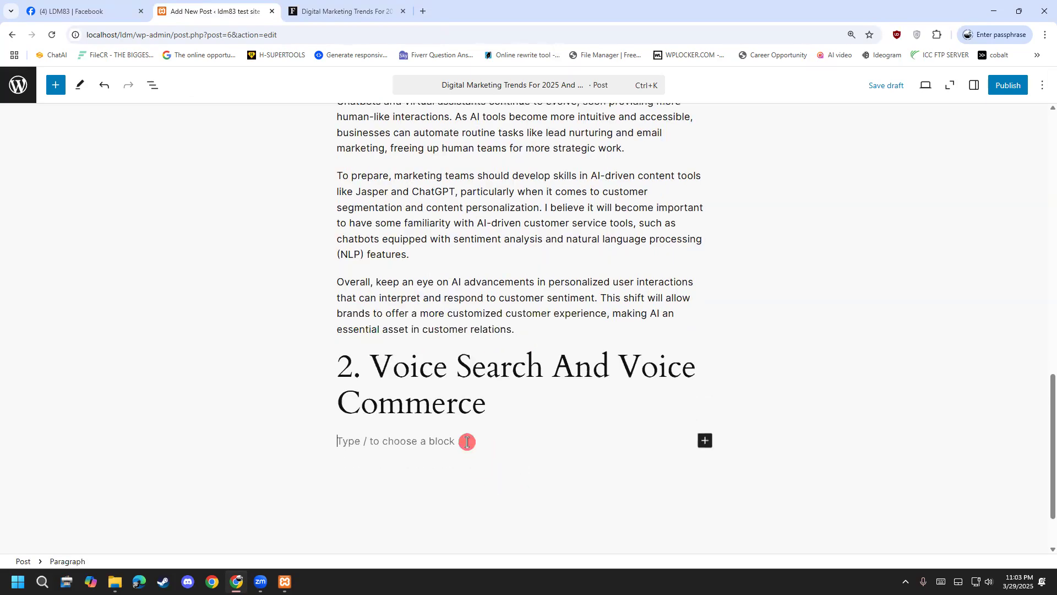
# Paste the two Voice Search paragraphs under that heading, then select the section 3 heading in Forbes.
pyautogui.click(300, 12)
pyautogui.scroll(-3, 260, 330)
pyautogui.scroll(1, 220, 192)
pyautogui.moveTo(190, 158); pyautogui.dragTo(465, 270)
pyautogui.rightClick(465, 269)
pyautogui.click(496, 285)
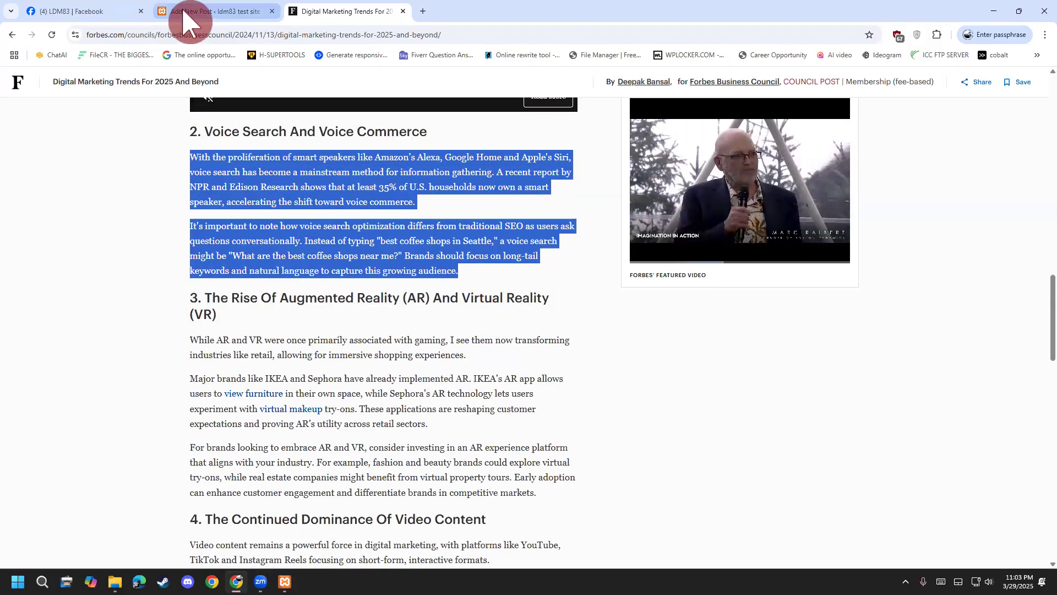
pyautogui.click(183, 16)
pyautogui.click(451, 441)
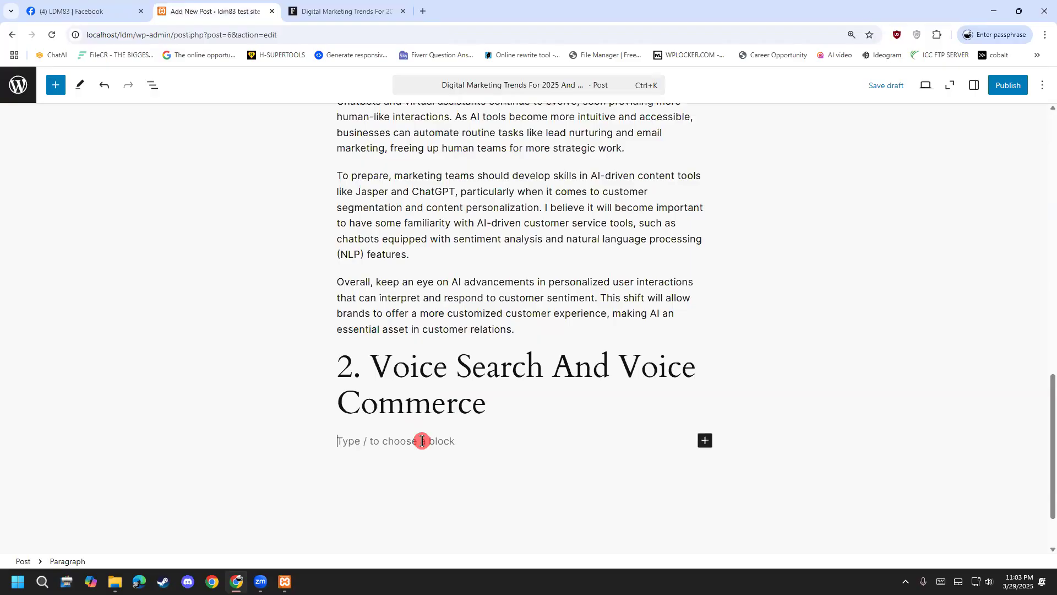
pyautogui.hotkey('ctrl', 'v')
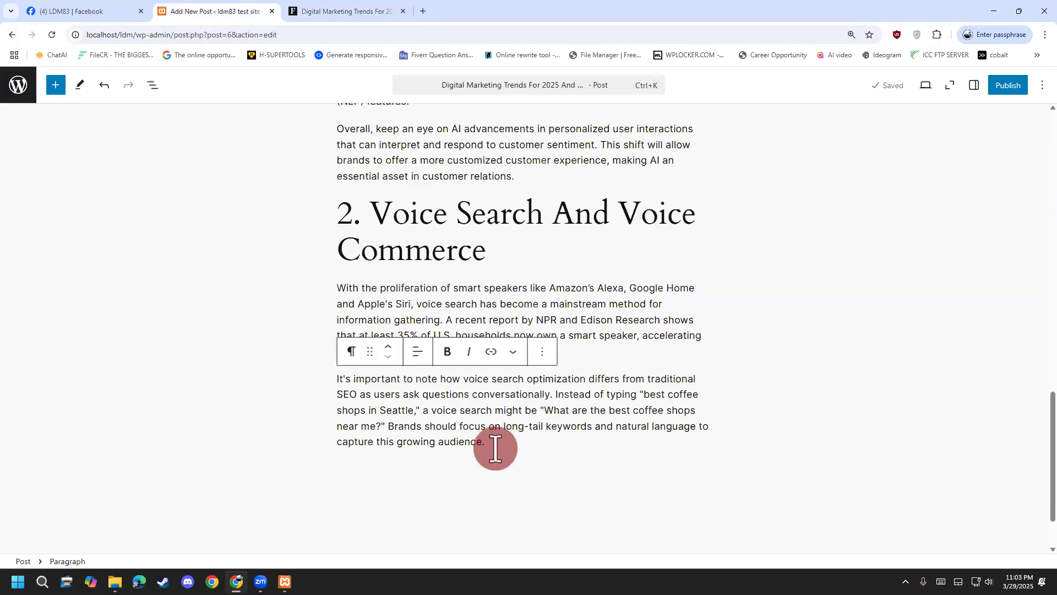
pyautogui.press('Return')
pyautogui.click(316, 11)
pyautogui.moveTo(191, 295); pyautogui.dragTo(237, 336)
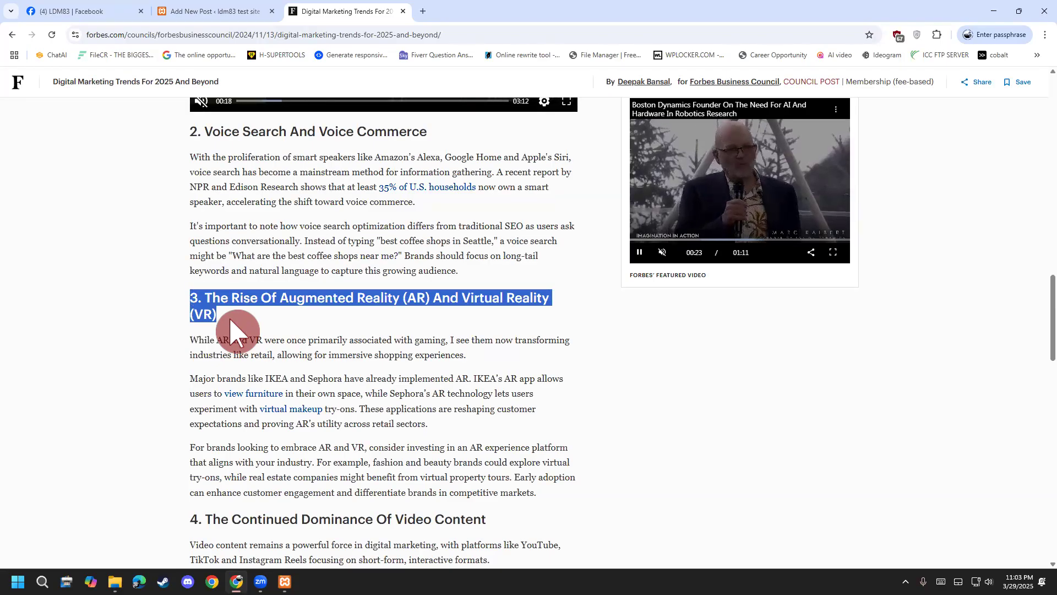
# Copy the Forbes article's section 3 heading and its three paragraphs.
pyautogui.rightClick(230, 297)
pyautogui.click(252, 309)
pyautogui.rightClick(239, 308)
pyautogui.click(223, 312)
pyautogui.moveTo(221, 312); pyautogui.dragTo(186, 304)
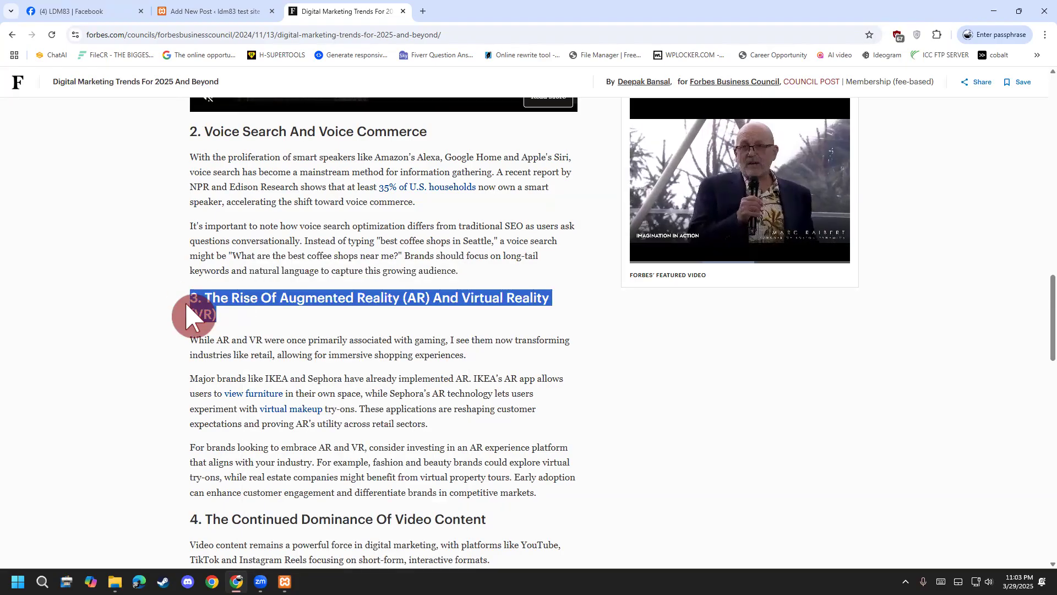
pyautogui.rightClick(192, 301)
pyautogui.click(213, 310)
pyautogui.click(214, 309)
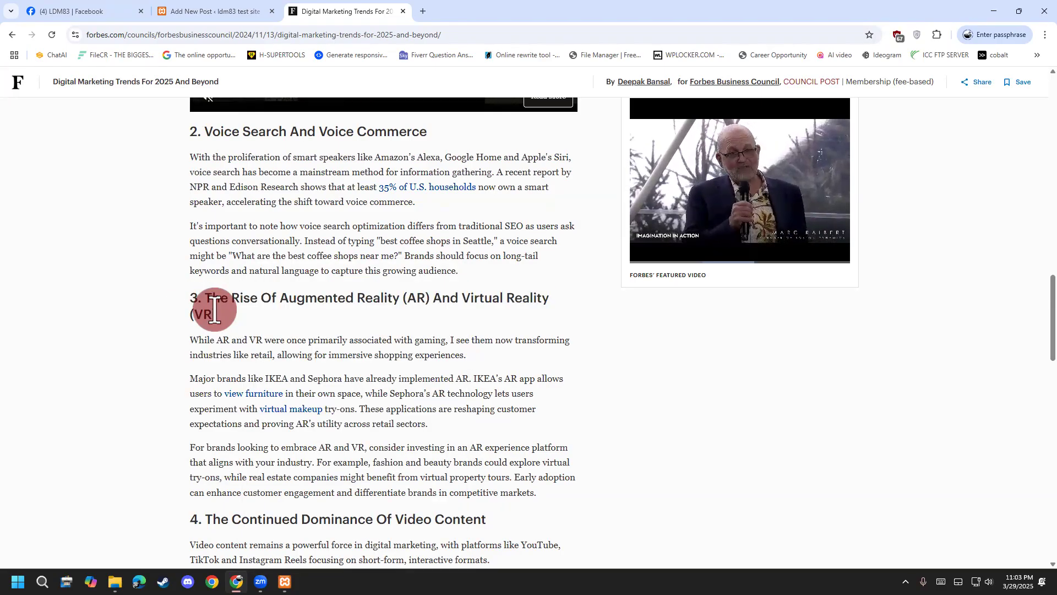
pyautogui.moveTo(190, 302); pyautogui.dragTo(566, 505)
pyautogui.rightClick(468, 432)
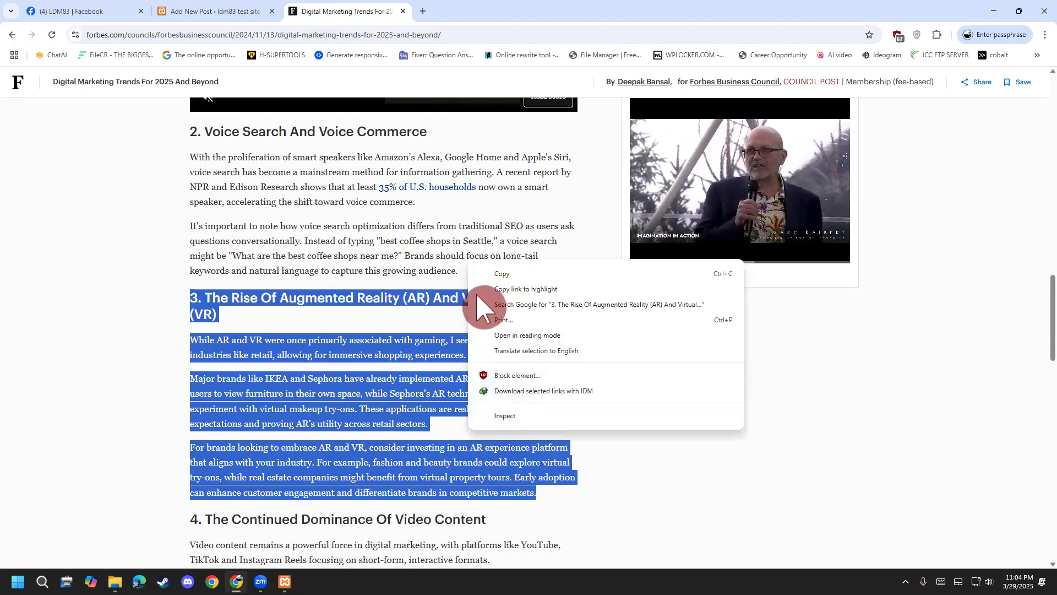
pyautogui.click(505, 278)
# Paste section 3 into the post, make its heading Heading 1, and add an empty block below.
pyautogui.click(245, 19)
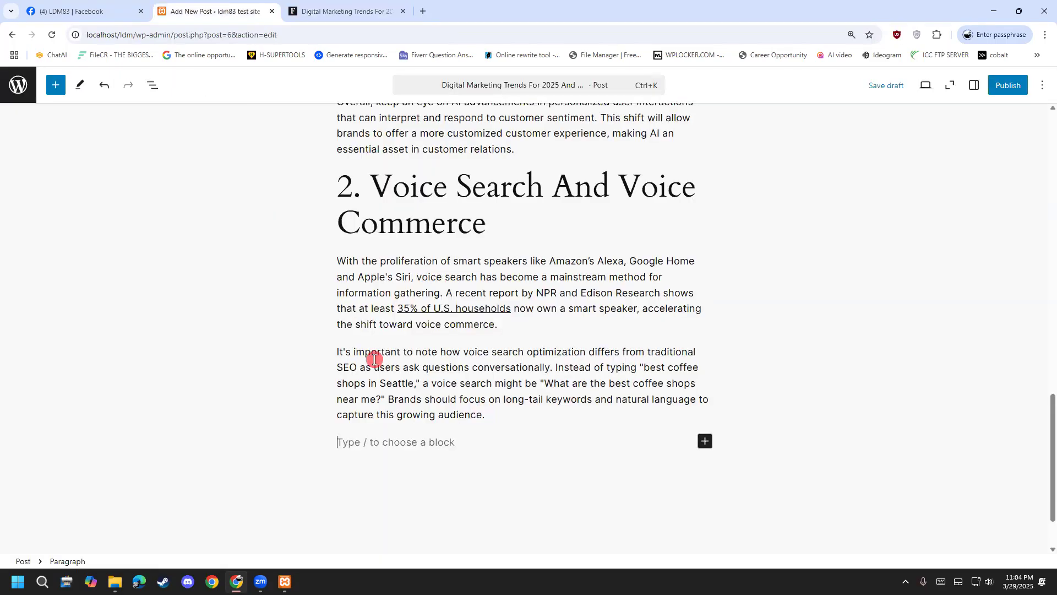
pyautogui.hotkey('ctrl', 'v')
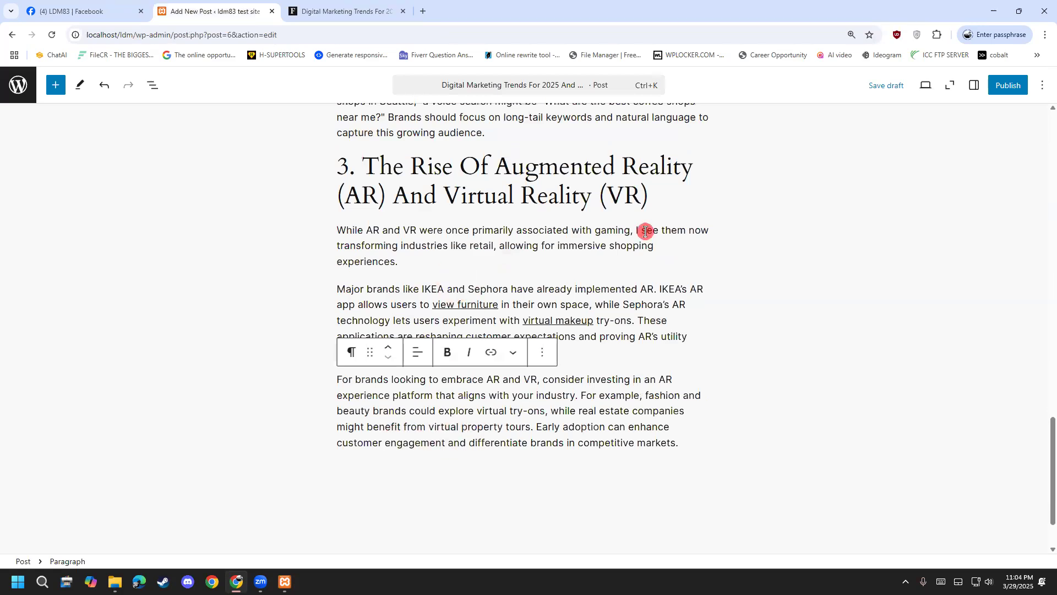
pyautogui.moveTo(663, 208); pyautogui.dragTo(319, 152)
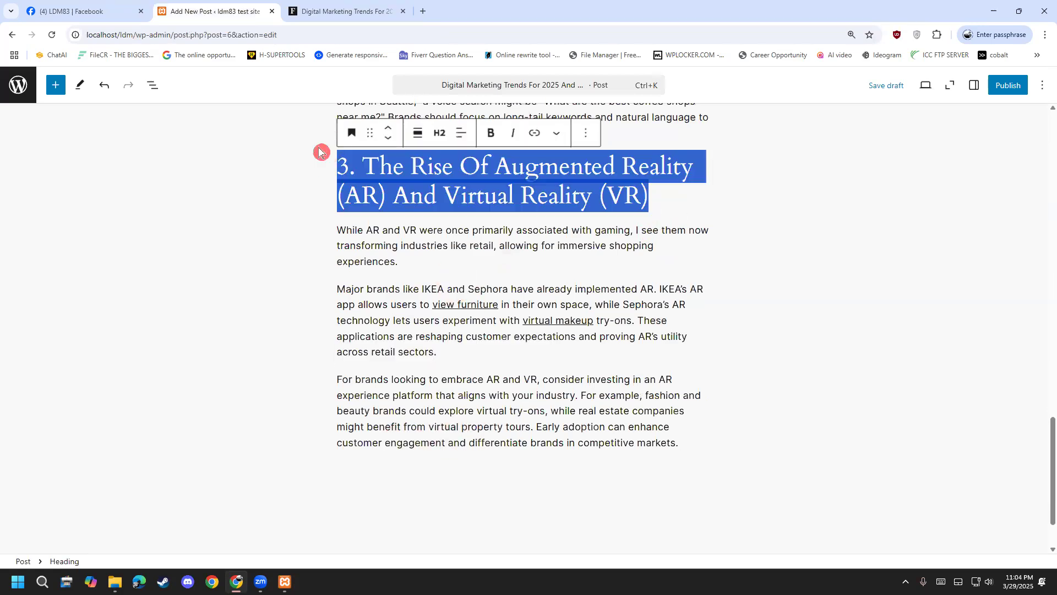
pyautogui.click(439, 134)
pyautogui.click(474, 172)
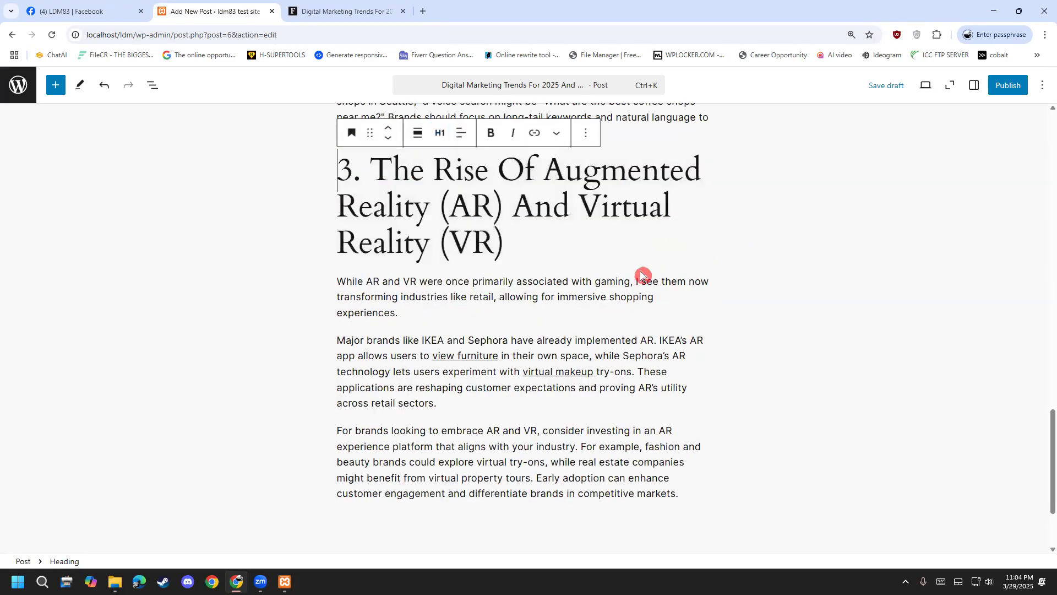
pyautogui.scroll(-3, 650, 284)
pyautogui.click(689, 370)
pyautogui.press('Return')
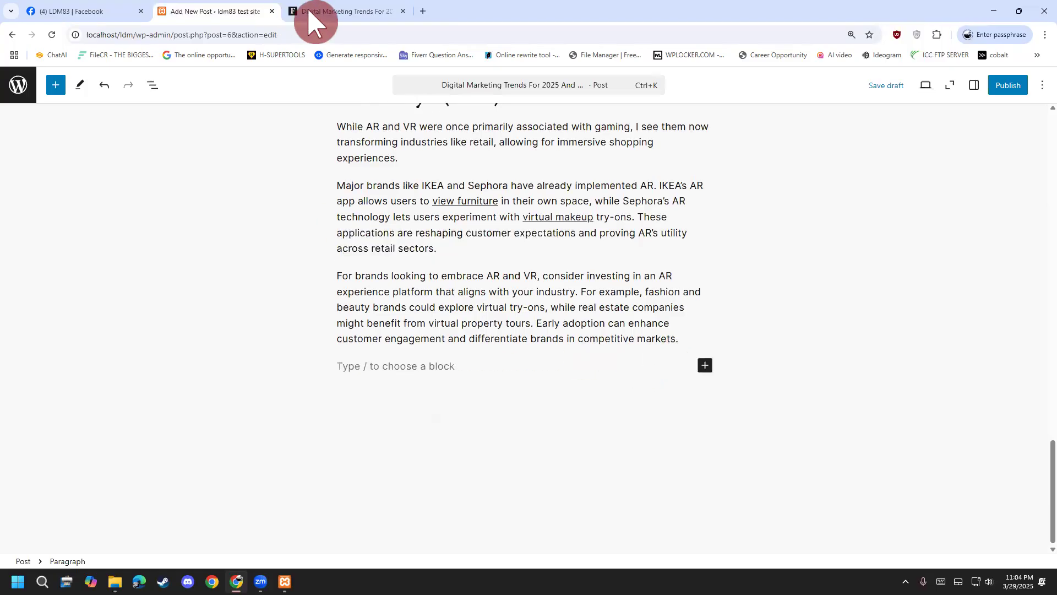
# Copy section 4, 'The Continued Dominance Of Video Content', from the Forbes article.
pyautogui.click(311, 22)
pyautogui.scroll(-5, 227, 341)
pyautogui.moveTo(190, 245); pyautogui.dragTo(345, 340)
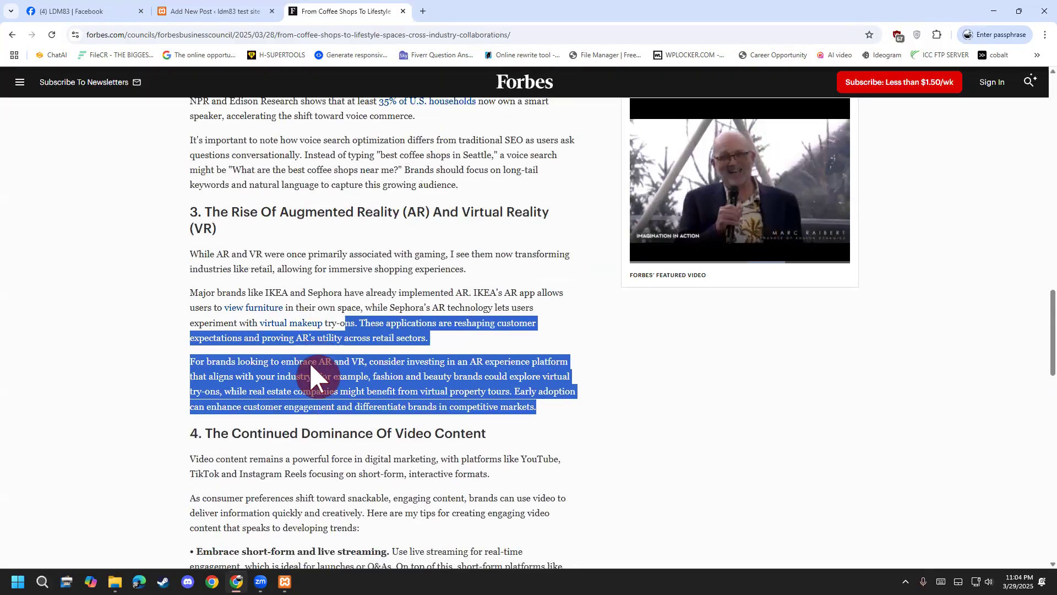
pyautogui.scroll(-5, 317, 377)
pyautogui.click(198, 194)
pyautogui.moveTo(244, 228); pyautogui.dragTo(380, 410)
pyautogui.rightClick(318, 267)
pyautogui.click(345, 280)
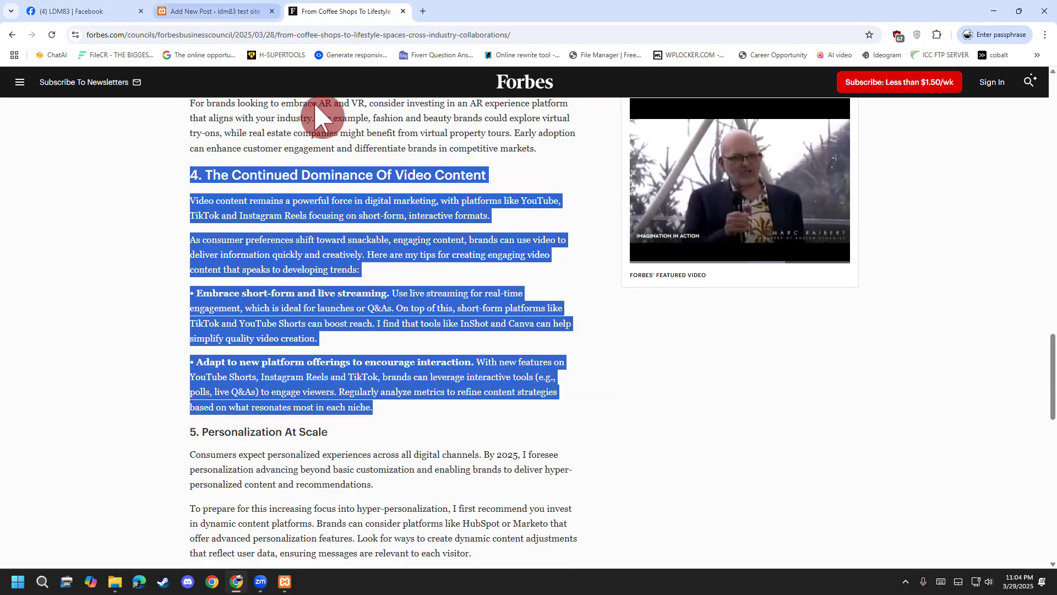
# Paste section 4 into the post, add a block after it, and select both tip paragraphs.
pyautogui.hotkey('ctrl', 'shift', 'Tab')
pyautogui.hotkey('ctrl', 'v')
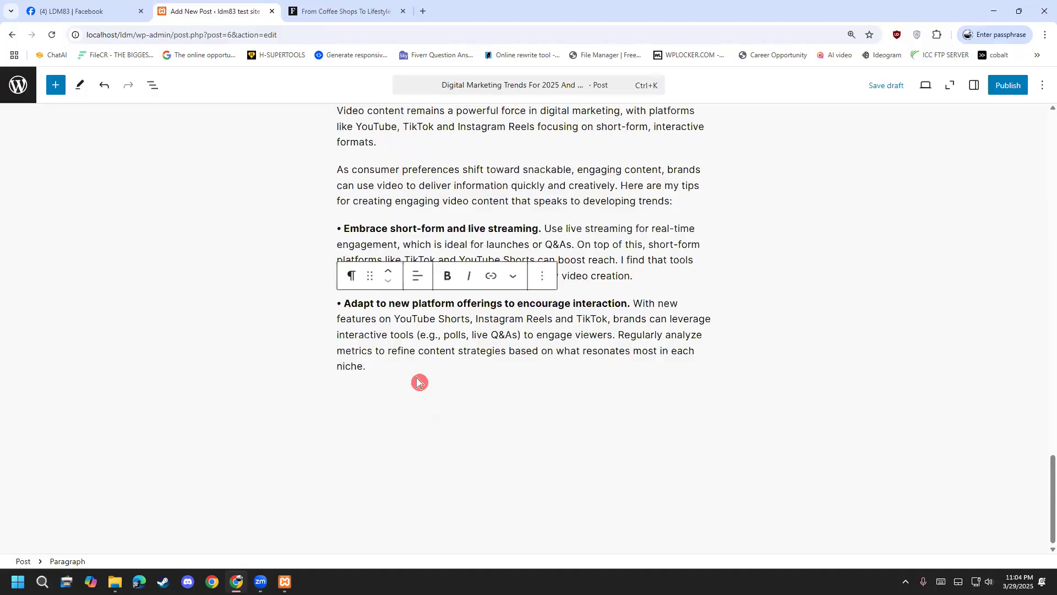
pyautogui.scroll(2, 419, 382)
pyautogui.click(467, 445)
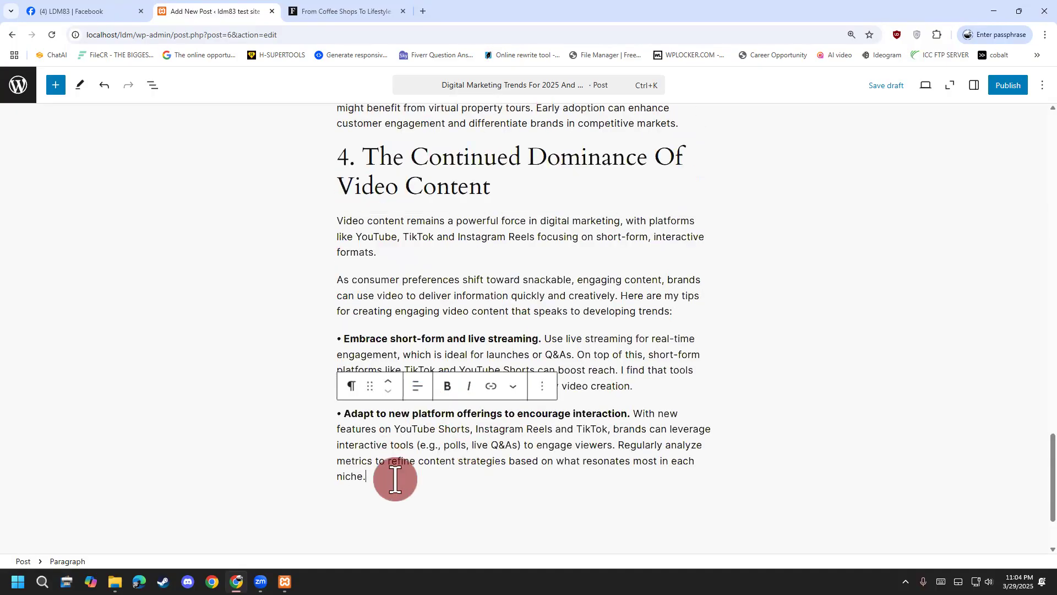
pyautogui.press('Return')
pyautogui.moveTo(391, 450); pyautogui.dragTo(337, 383)
pyautogui.moveTo(333, 313); pyautogui.dragTo(422, 443)
# Convert the two video-content tips into a list and remove the leftover • characters.
pyautogui.click(351, 284)
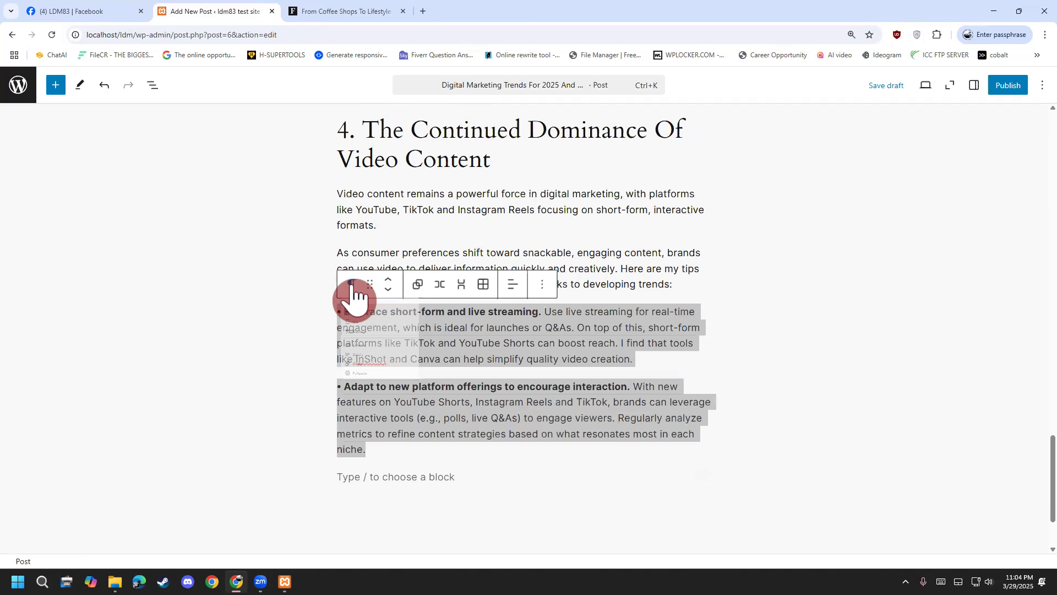
pyautogui.click(419, 363)
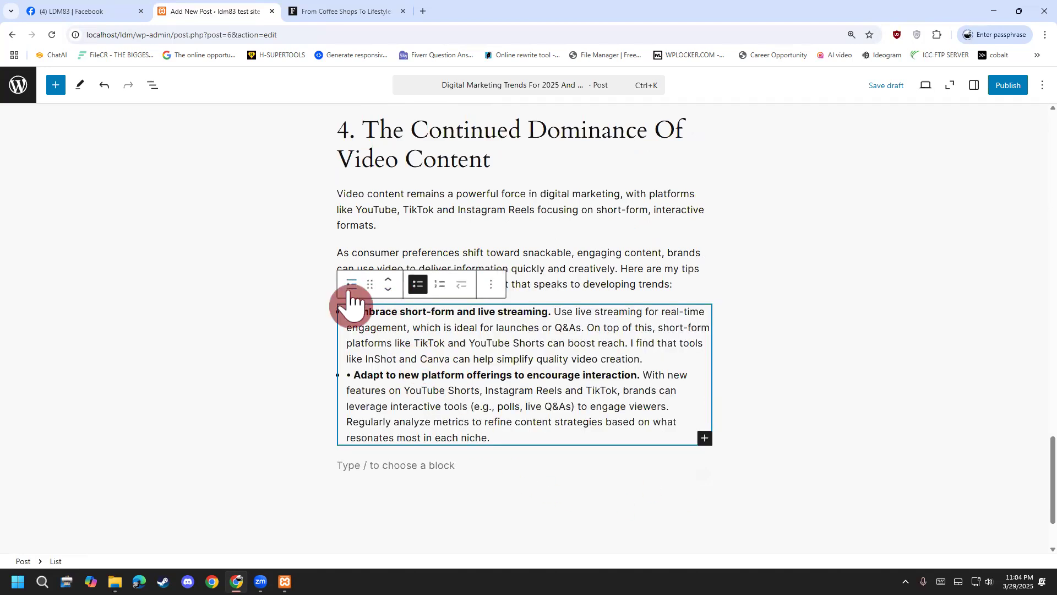
pyautogui.click(390, 458)
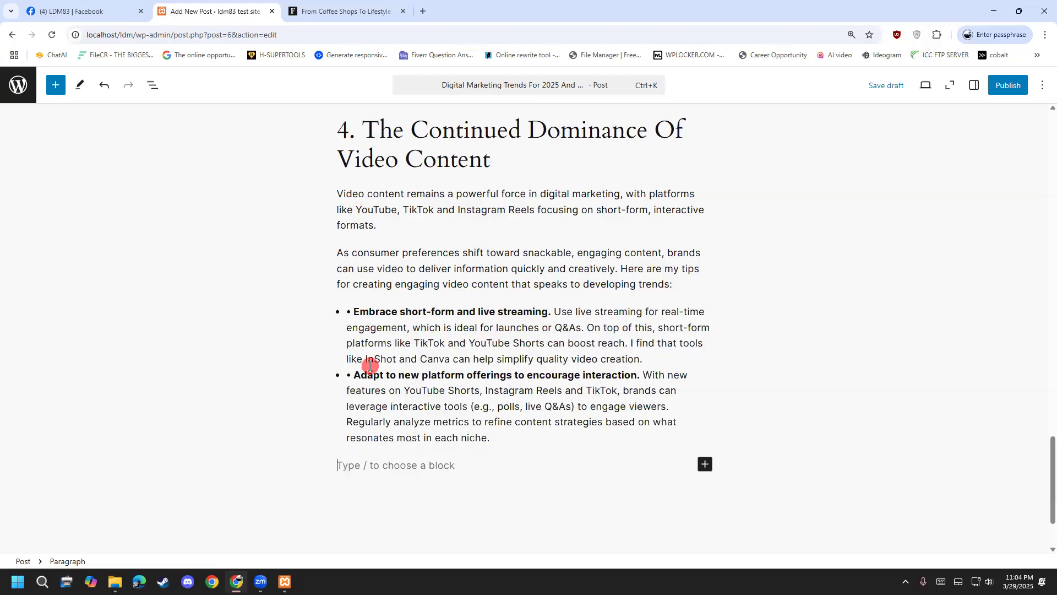
pyautogui.click(346, 381)
pyautogui.press('Right')
pyautogui.press('BackSpace')
pyautogui.click(353, 311)
pyautogui.press('BackSpace')
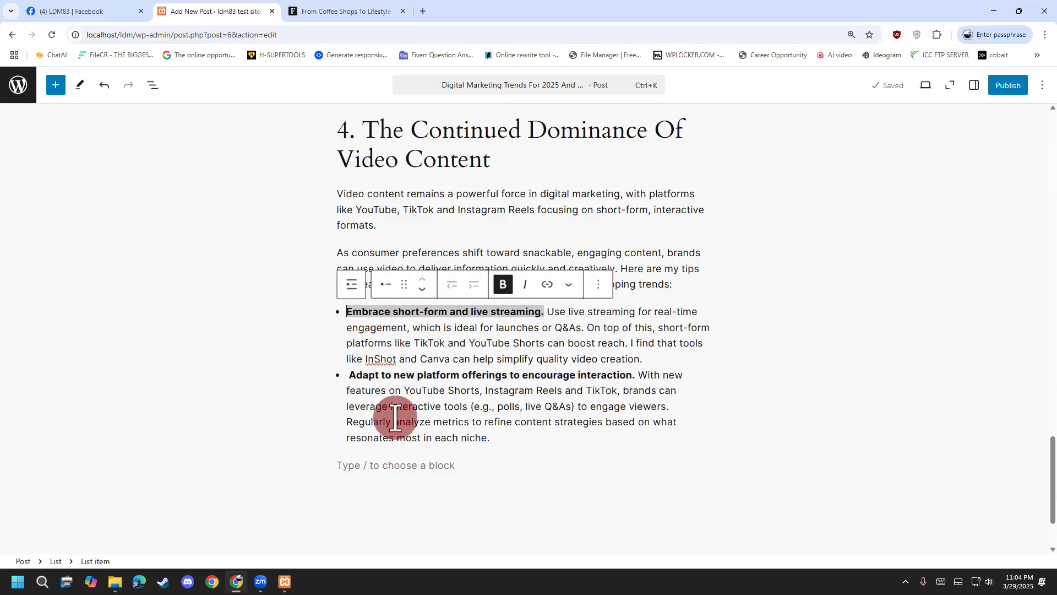
pyautogui.click(361, 462)
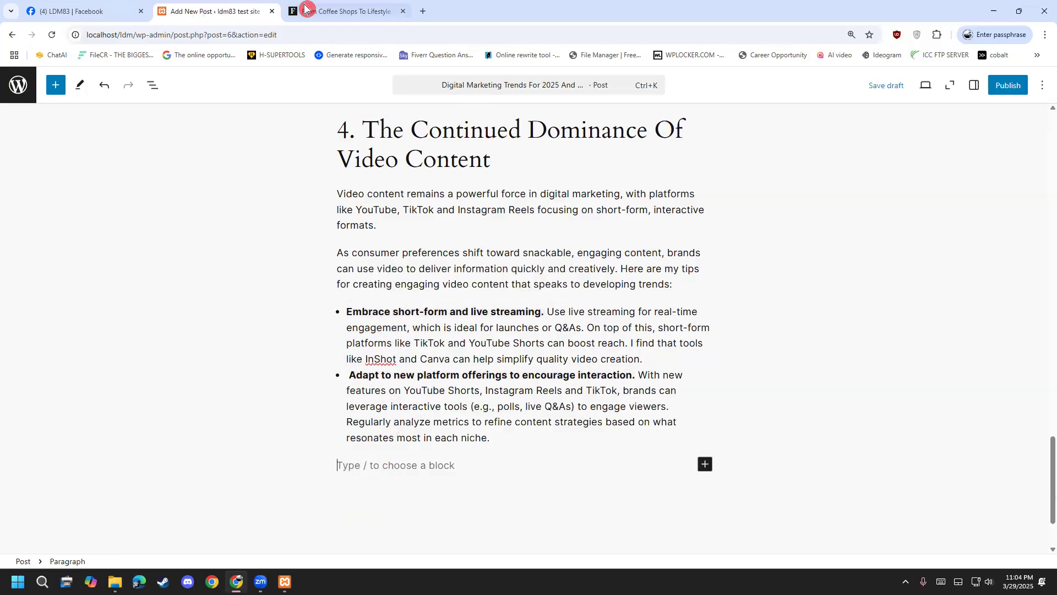
# Copy section 5, 'Personalization At Scale', from Forbes and paste it below the list.
pyautogui.click(306, 8)
pyautogui.scroll(-3, 193, 302)
pyautogui.moveTo(189, 264); pyautogui.dragTo(471, 453)
pyautogui.rightClick(398, 324)
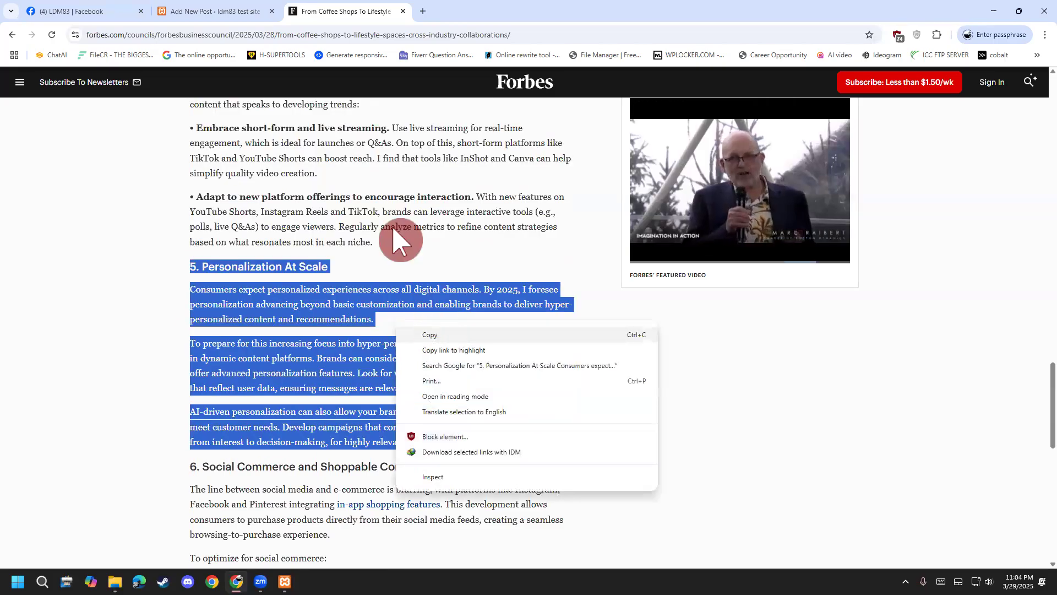
pyautogui.click(231, 8)
pyautogui.hotkey('ctrl', 'v')
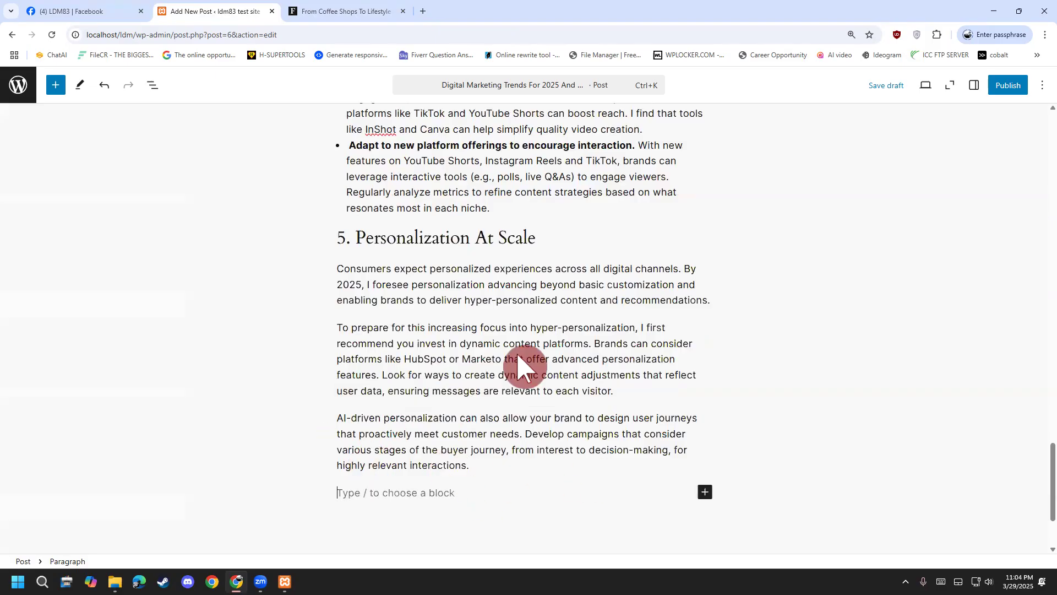
pyautogui.click(55, 85)
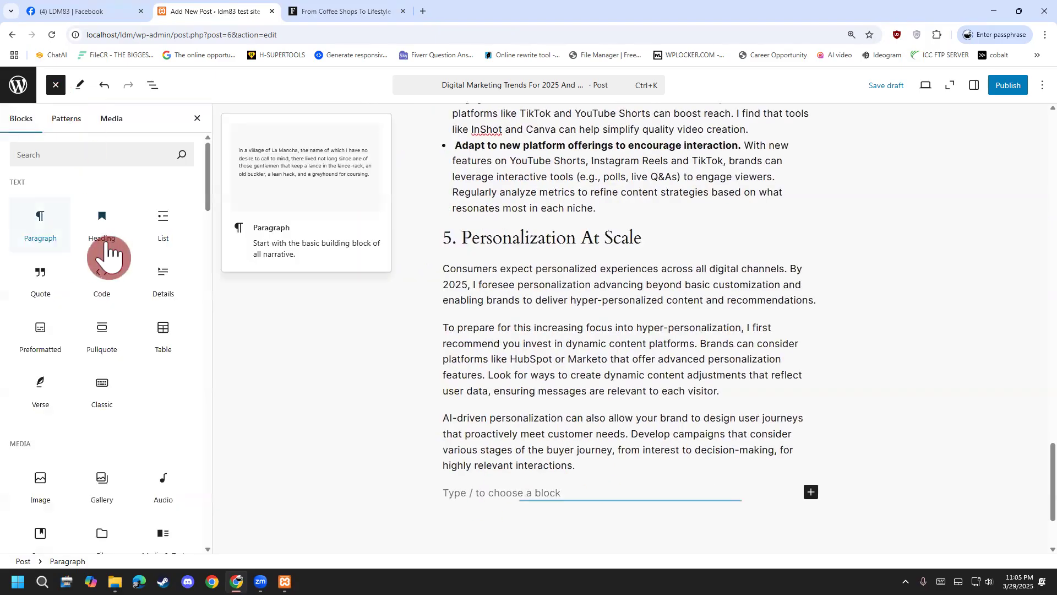
# Scroll through the block inserter's list of available blocks.
pyautogui.scroll(-5, 105, 259)
pyautogui.scroll(-10, 104, 275)
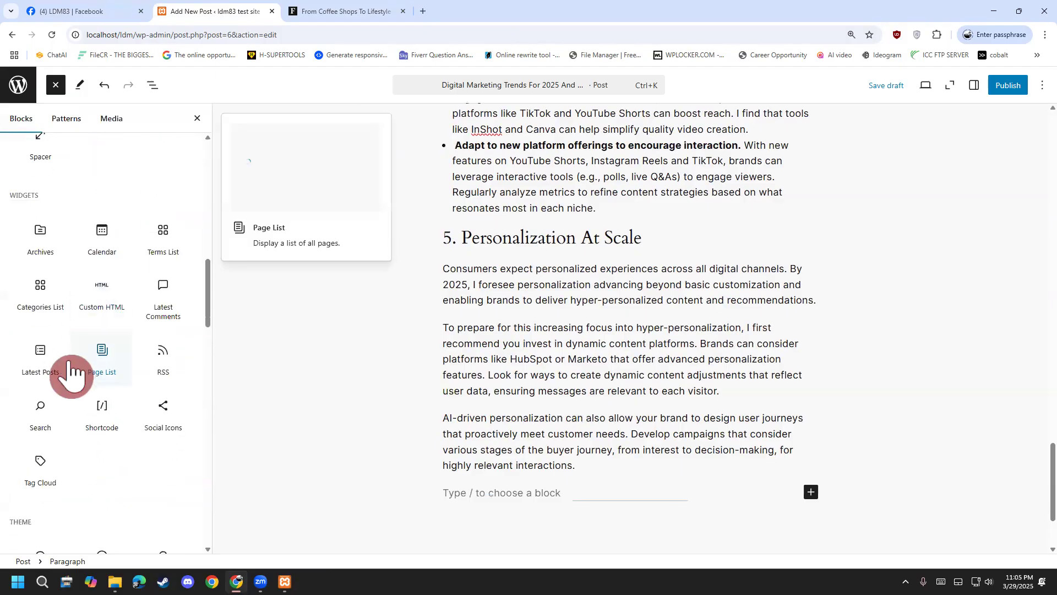
pyautogui.scroll(2, 58, 350)
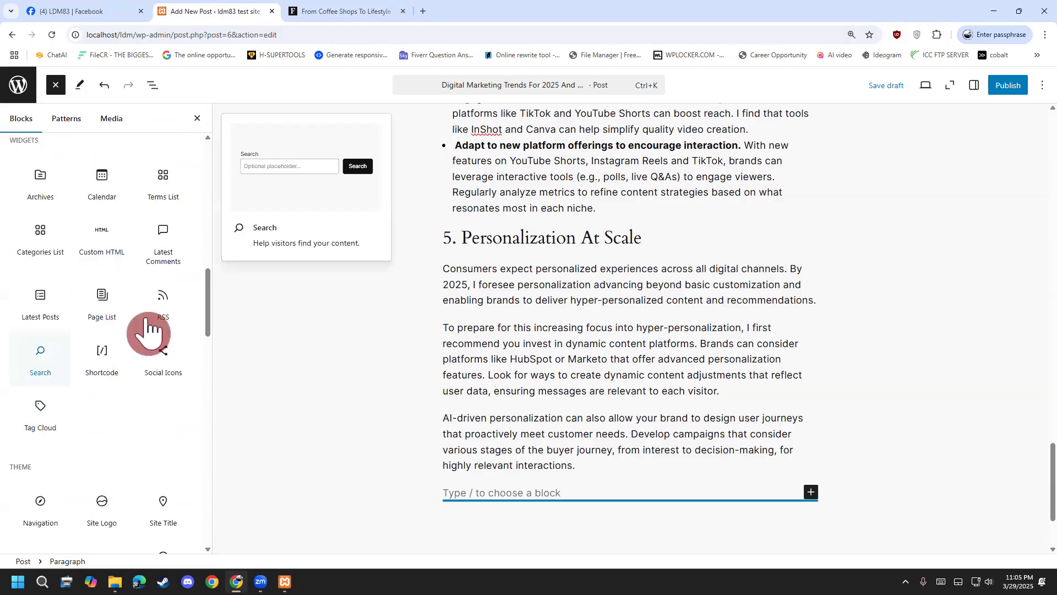
pyautogui.scroll(3, 132, 309)
pyautogui.scroll(-2, 124, 259)
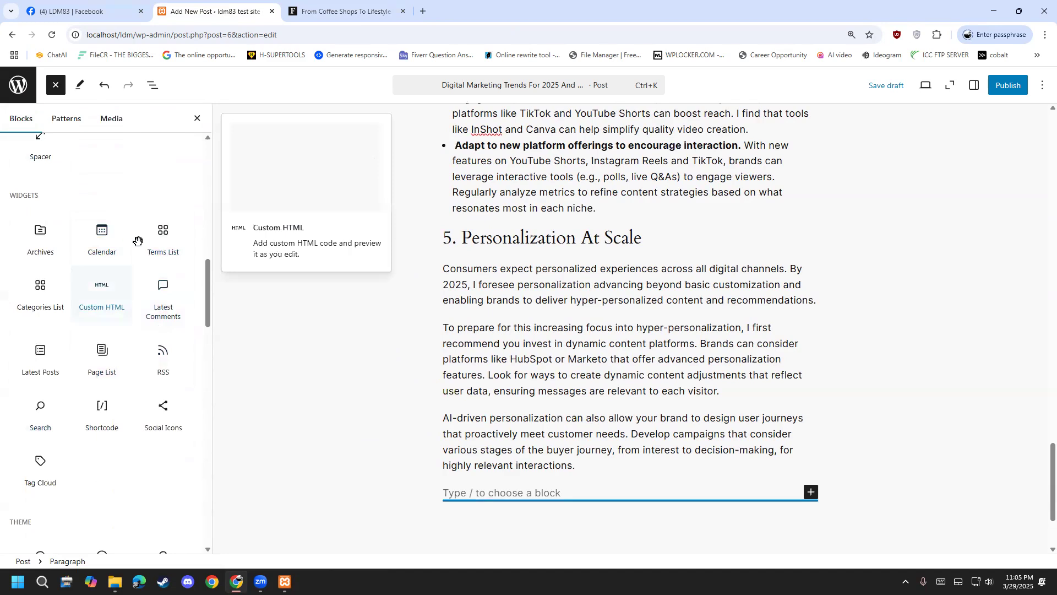
pyautogui.scroll(-7, 102, 258)
pyautogui.scroll(-4, 77, 286)
pyautogui.scroll(-1, 83, 336)
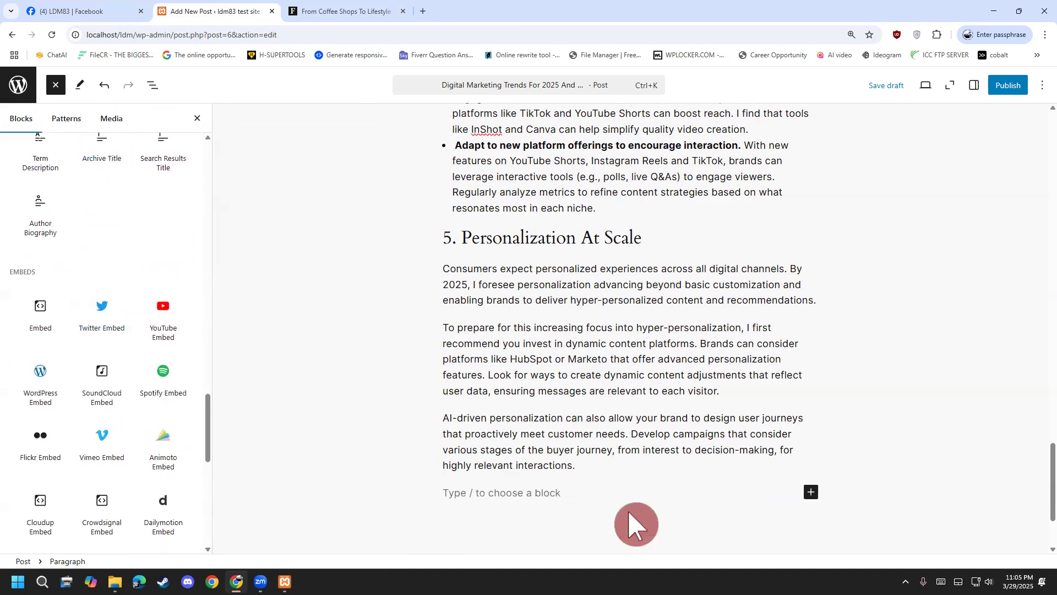
# Copy the remaining Forbes text from section 6 through 'Preparing For 2025 And Beyond'.
pyautogui.click(316, 12)
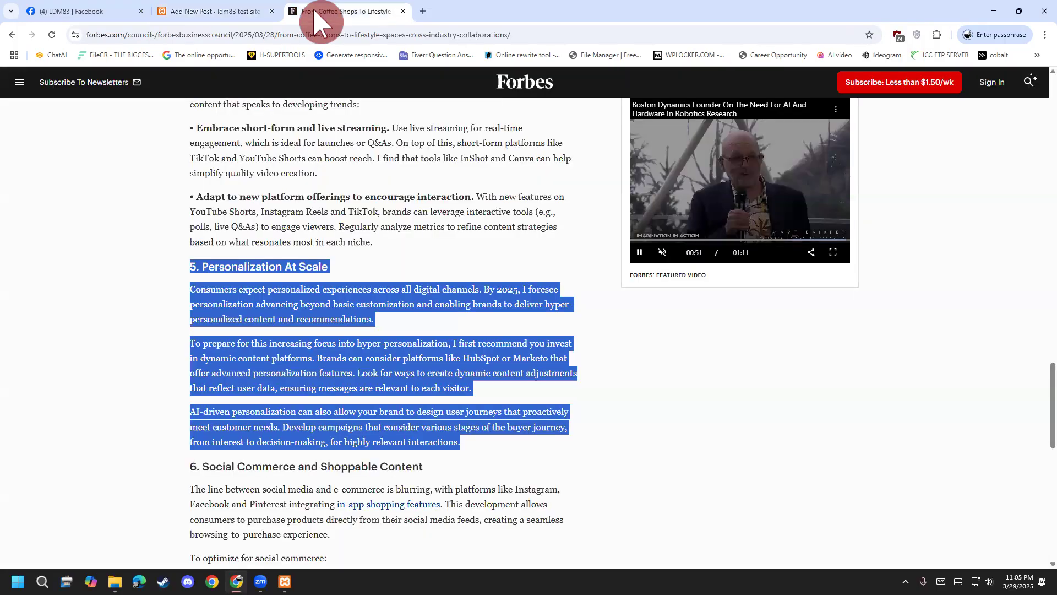
pyautogui.scroll(-4, 203, 292)
pyautogui.moveTo(202, 254); pyautogui.dragTo(366, 189)
pyautogui.scroll(-6, 342, 464)
pyautogui.rightClick(344, 169)
pyautogui.click(377, 181)
# Paste the remaining article text into the post and add an empty block after it.
pyautogui.hotkey('ctrl', 'pageup')
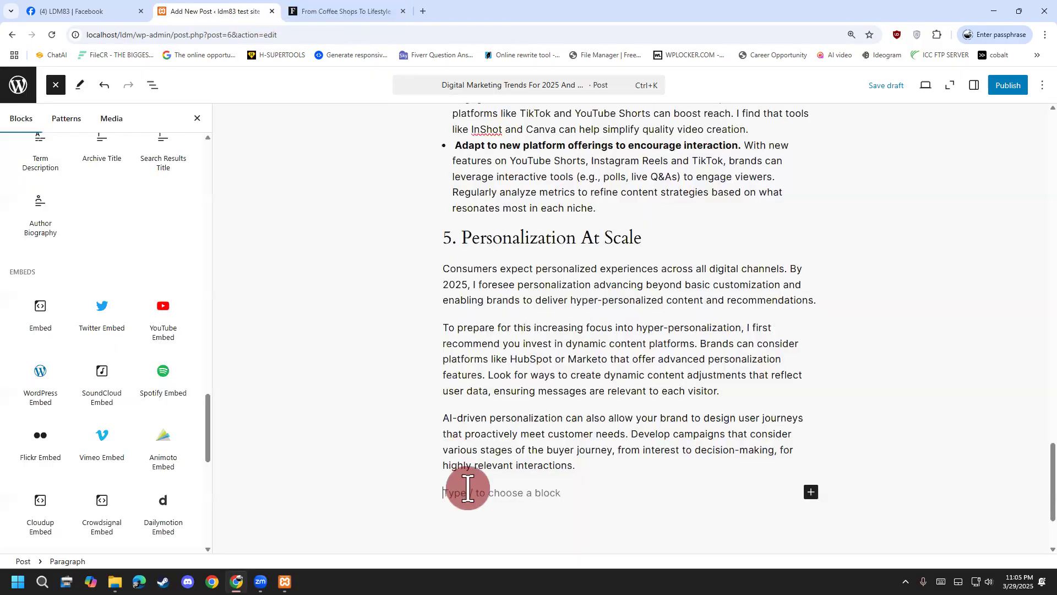
pyautogui.hotkey('ctrl', 'v')
pyautogui.scroll(-2, 507, 467)
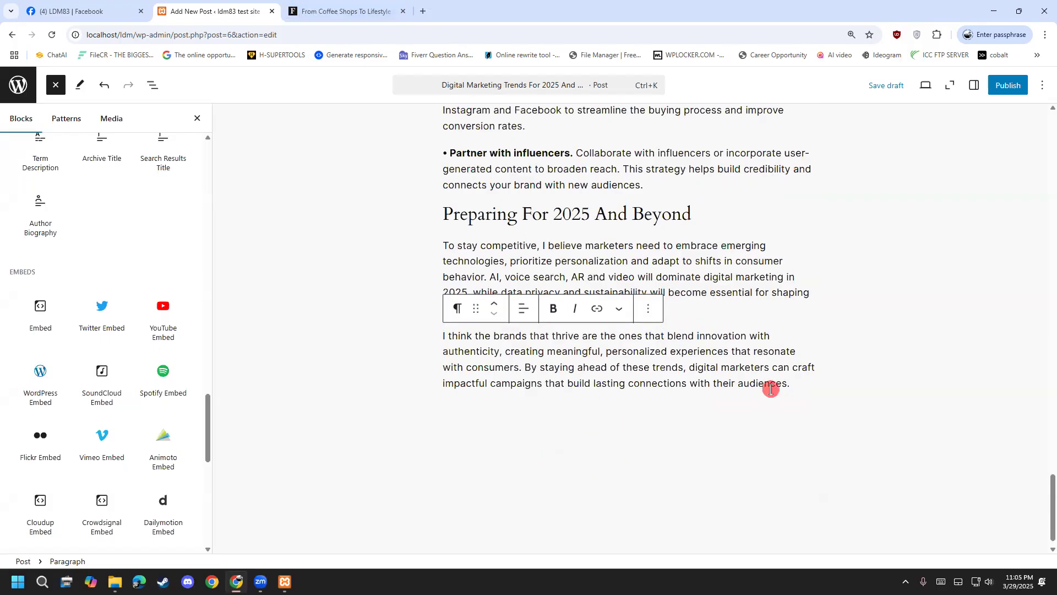
pyautogui.press('Return')
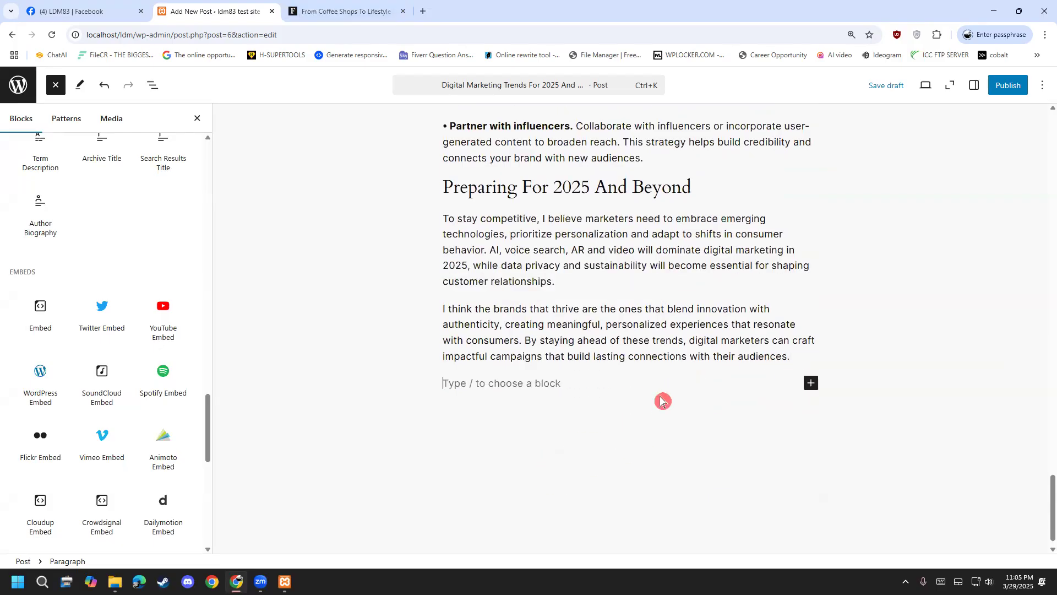
# Publish the 'Digital Marketing Trends For 2025 And Beyond' post and view it live.
pyautogui.click(1012, 86)
pyautogui.click(1016, 87)
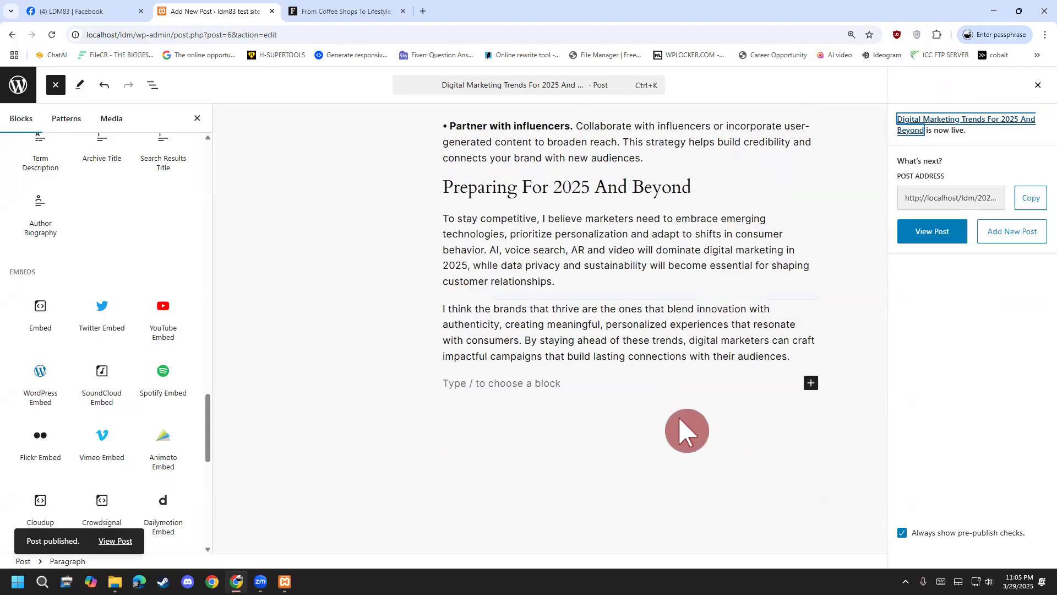
pyautogui.click(106, 539)
pyautogui.scroll(-10, 137, 425)
pyautogui.scroll(-20, 151, 425)
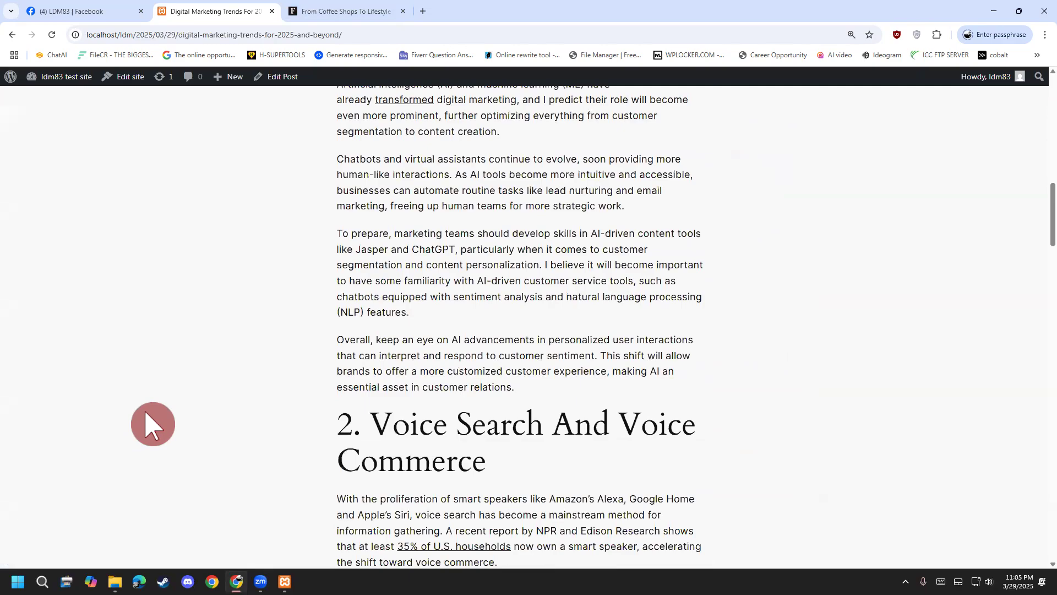
pyautogui.scroll(-14, 195, 421)
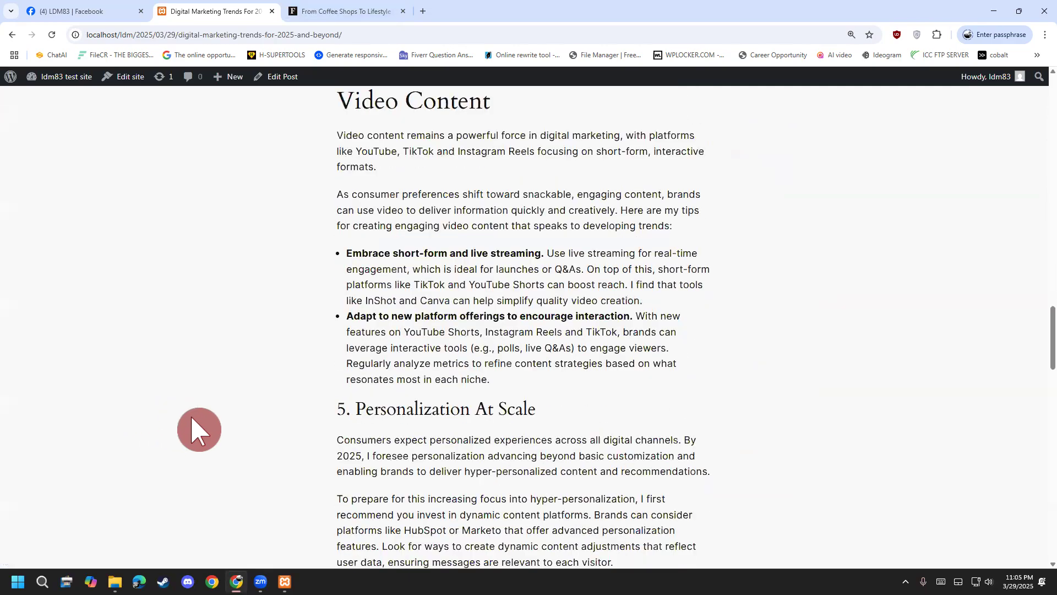
pyautogui.scroll(20, 229, 457)
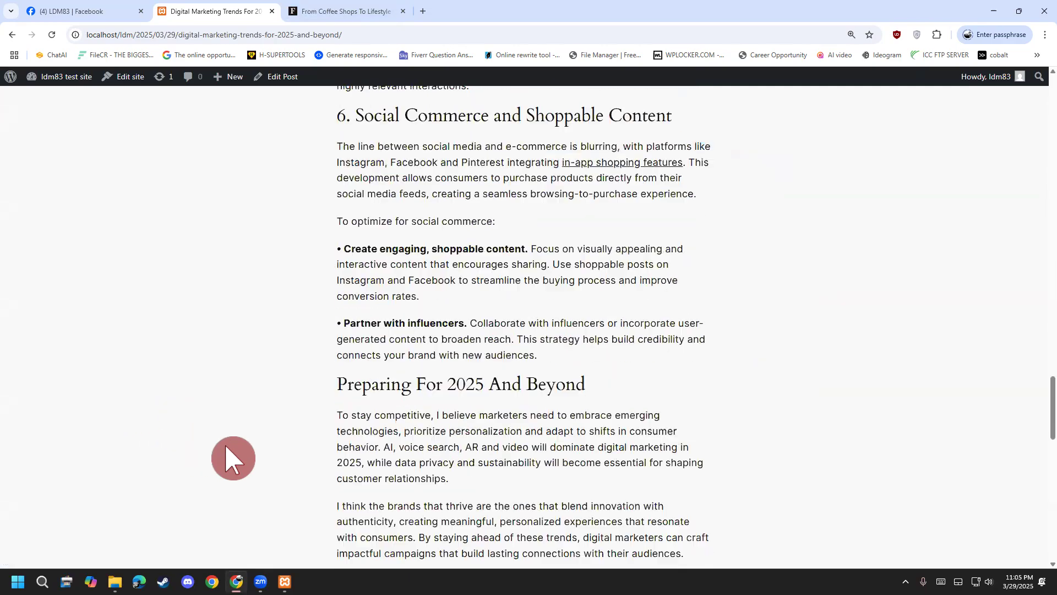
pyautogui.scroll(10, 226, 476)
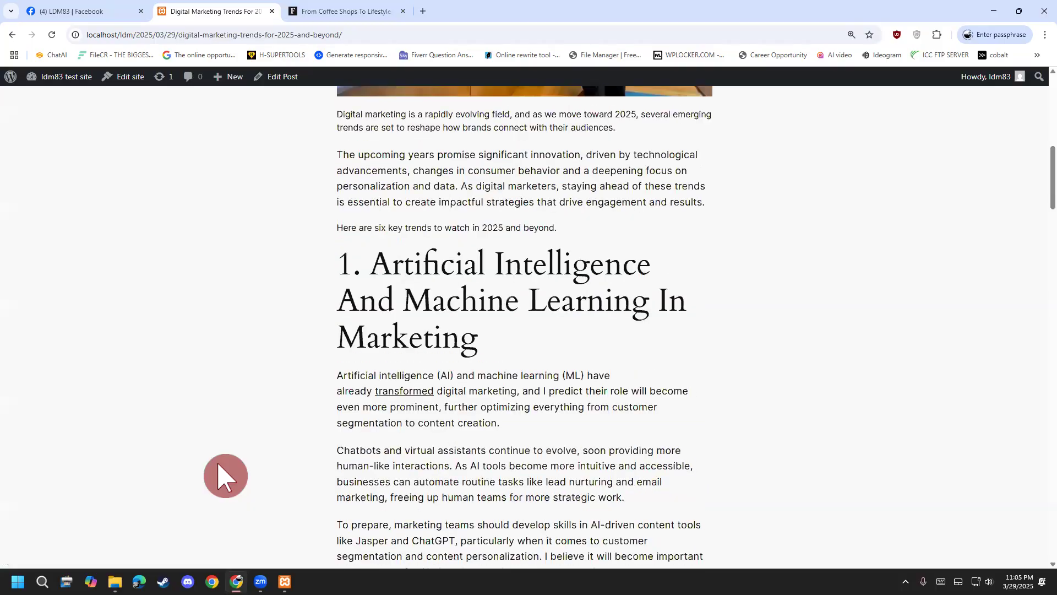
# Go to the home page and reopen the post from the Watch, Read, Listen section.
pyautogui.click(167, 108)
pyautogui.scroll(-10, 47, 370)
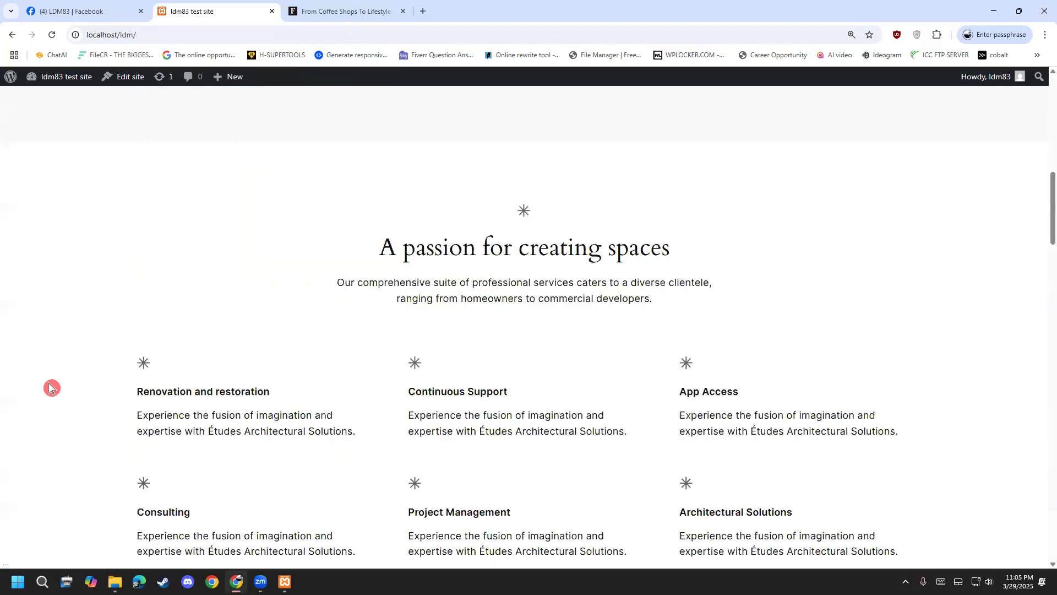
pyautogui.scroll(-20, 51, 388)
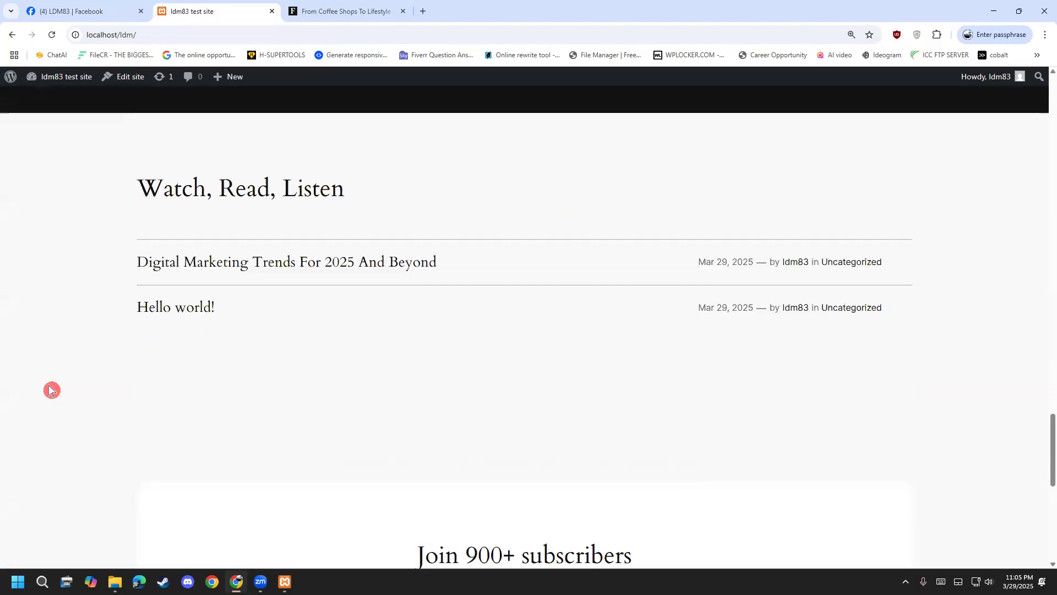
pyautogui.scroll(1, 52, 389)
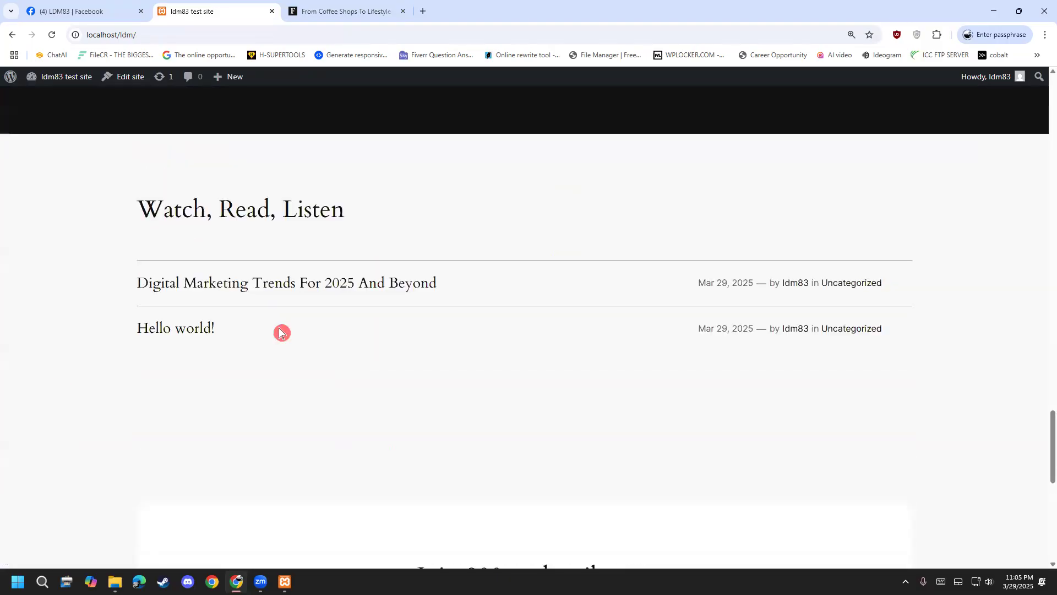
pyautogui.click(284, 292)
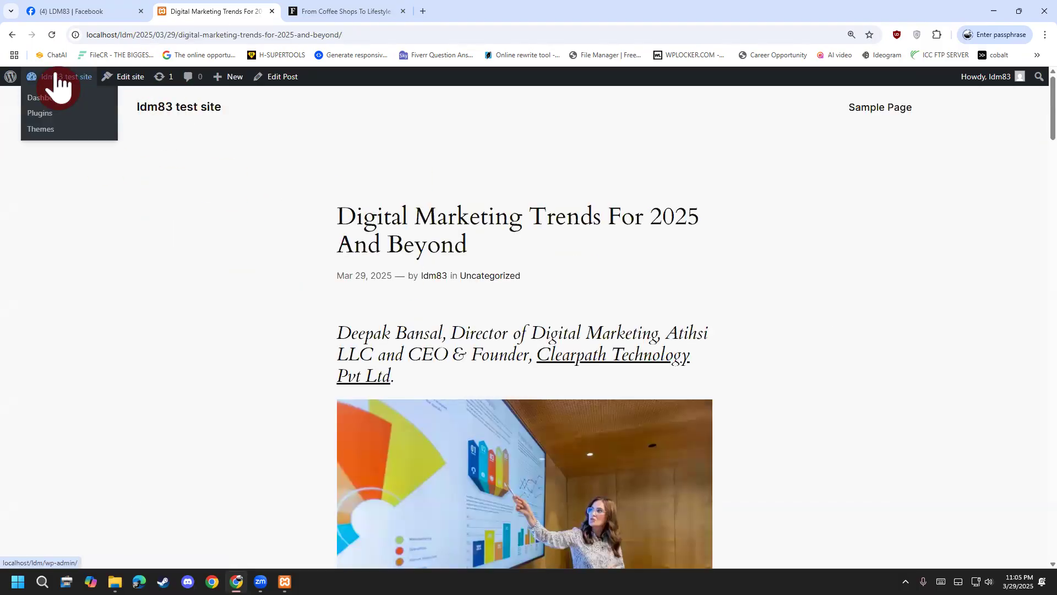
# On the Plugins page, select all plugins and apply the Activate bulk action.
pyautogui.click(53, 98)
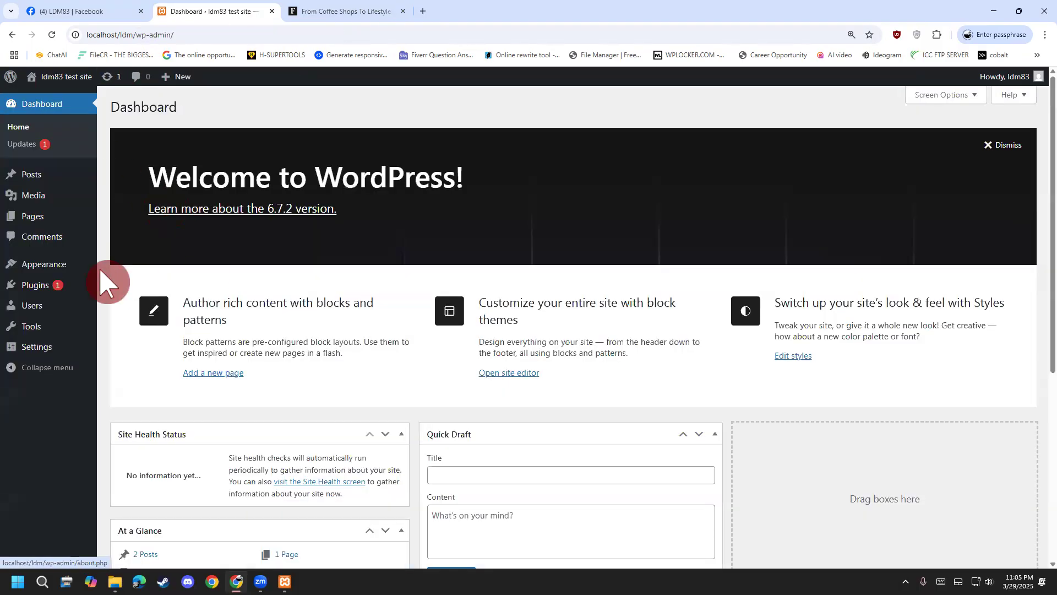
pyautogui.moveTo(53, 284)
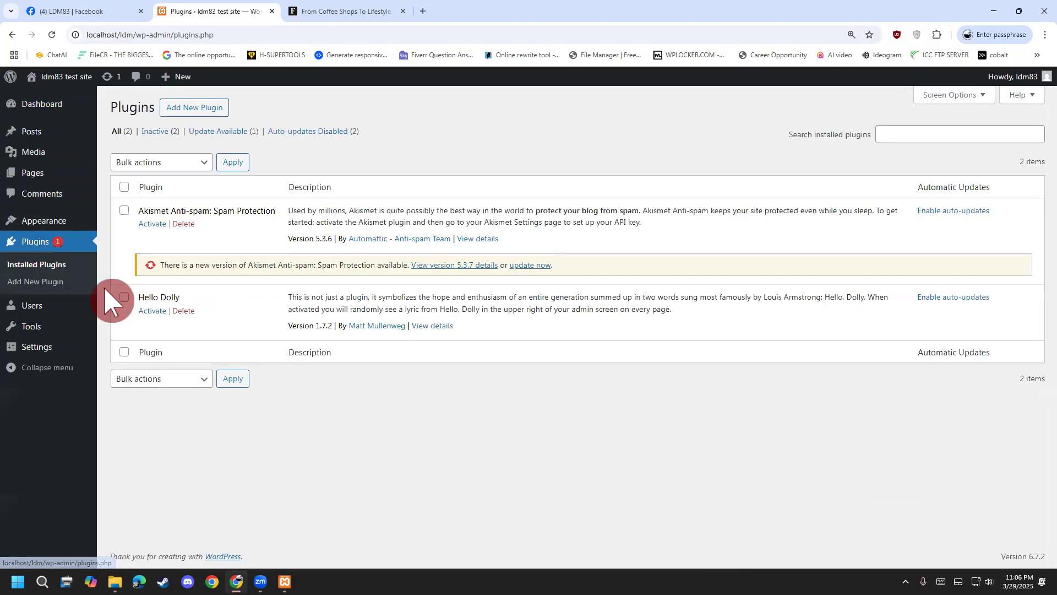
pyautogui.click(124, 213)
pyautogui.click(124, 299)
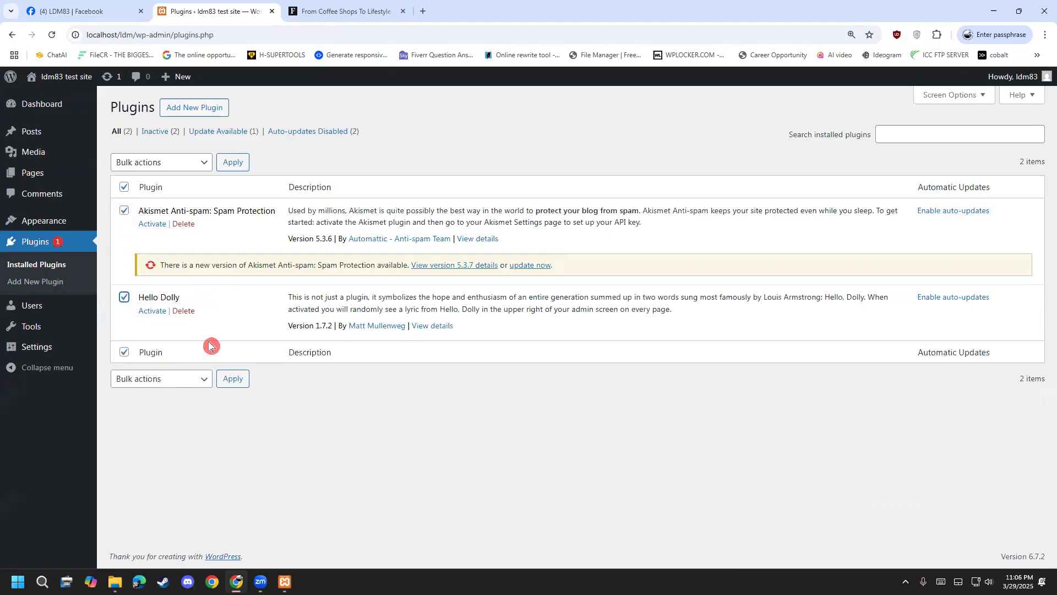
pyautogui.click(205, 162)
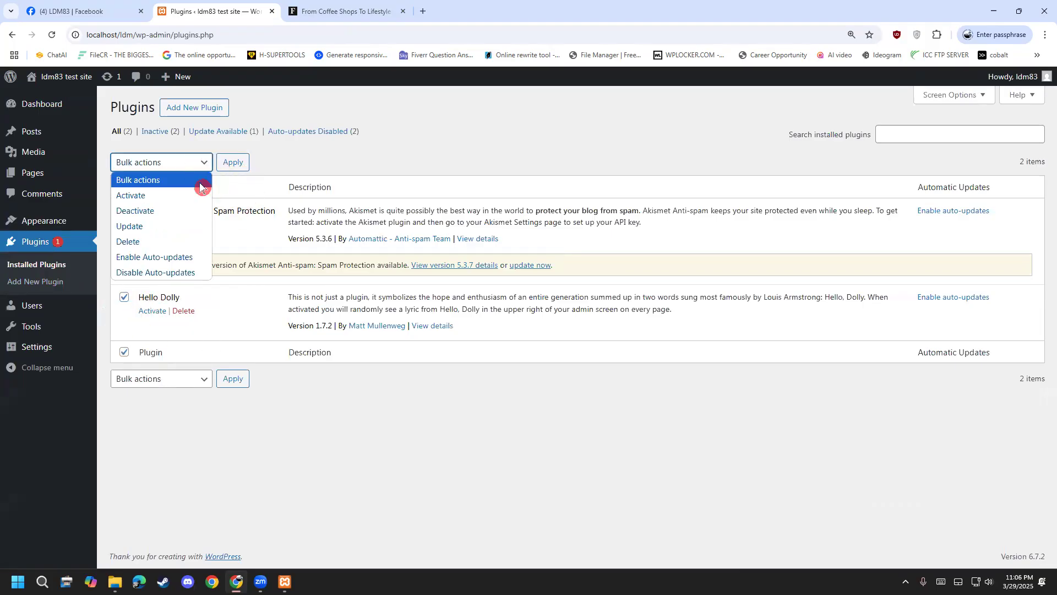
pyautogui.click(280, 155)
pyautogui.click(124, 189)
pyautogui.click(148, 168)
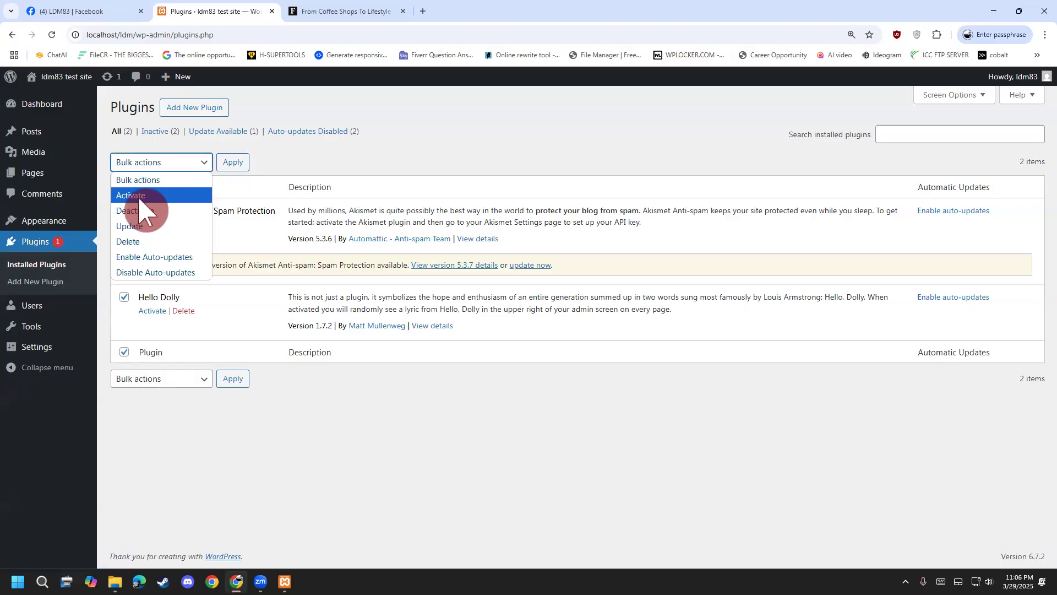
pyautogui.click(141, 198)
pyautogui.click(234, 162)
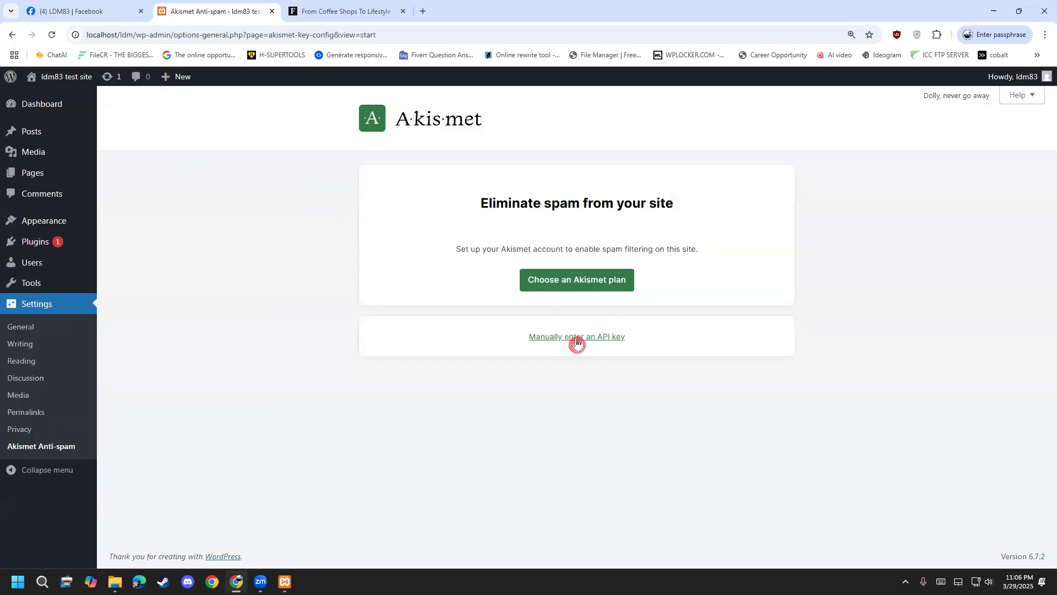
# Back on the installed plugins list, activate Hello Dolly.
pyautogui.click(12, 35)
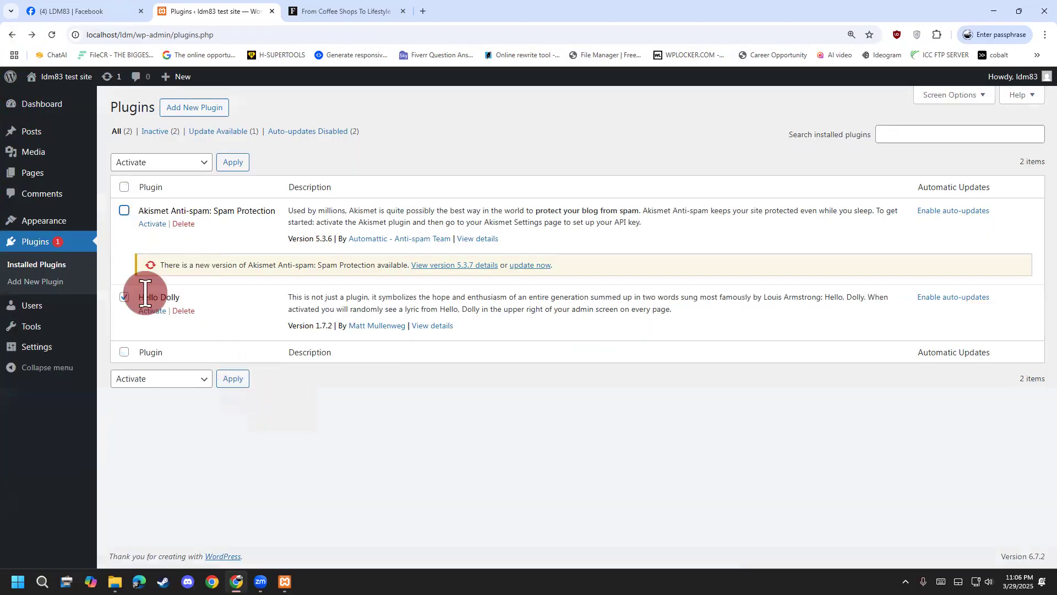
pyautogui.click(152, 311)
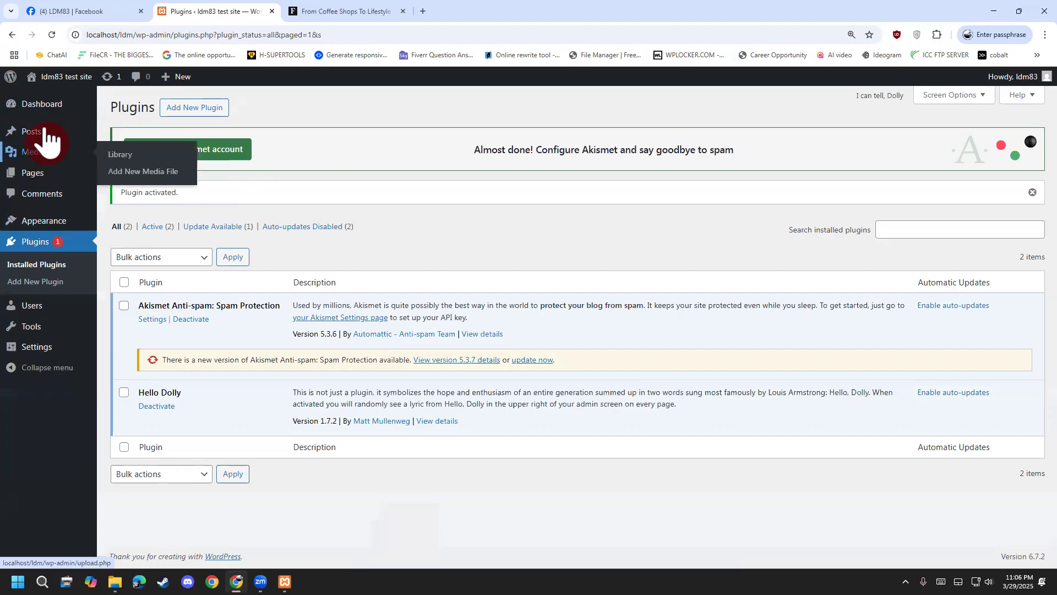
pyautogui.moveTo(72, 135)
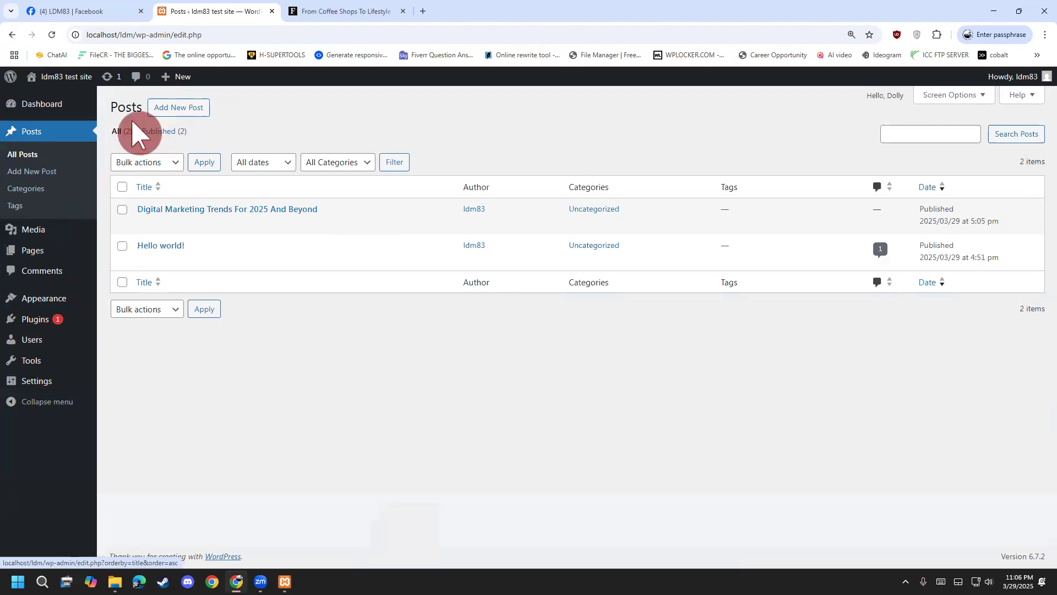
# Visit the site's front-end home page and scroll through it.
pyautogui.click(77, 97)
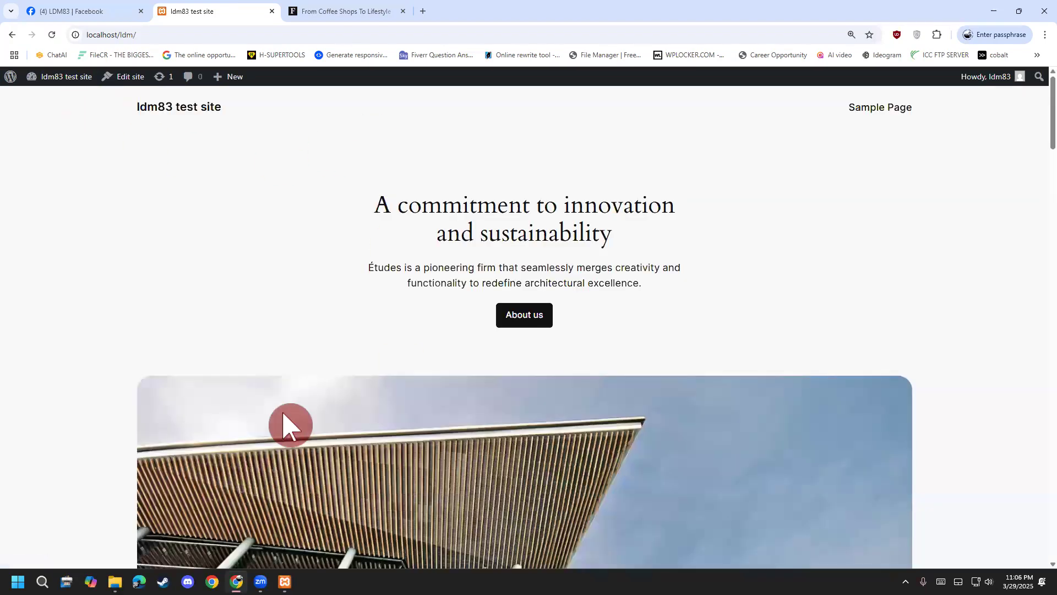
pyautogui.scroll(-5, 288, 425)
pyautogui.scroll(-20, 232, 392)
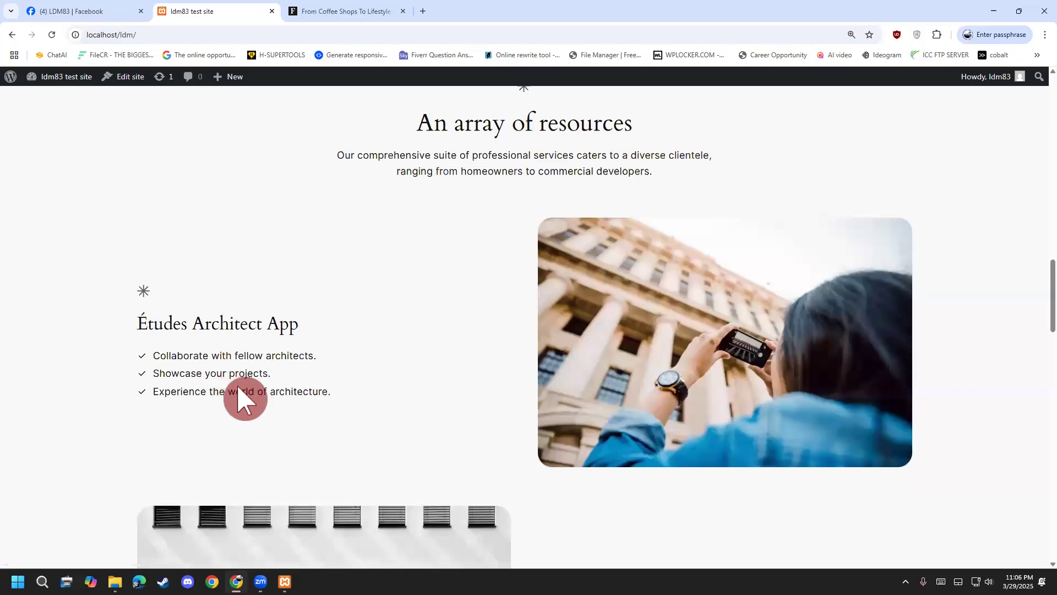
pyautogui.scroll(-20, 254, 406)
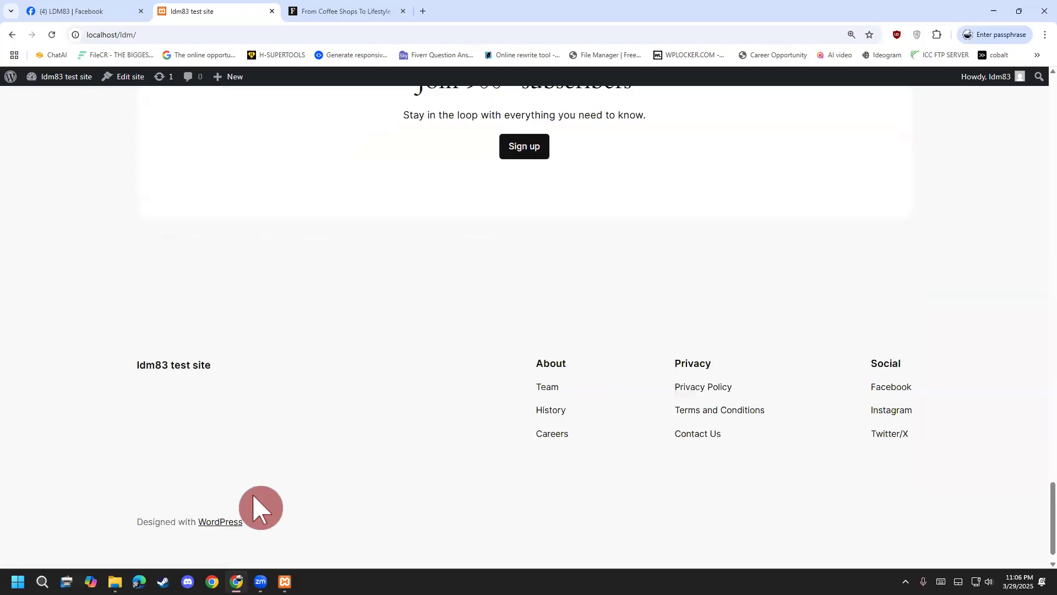
pyautogui.scroll(12, 270, 523)
pyautogui.scroll(20, 273, 529)
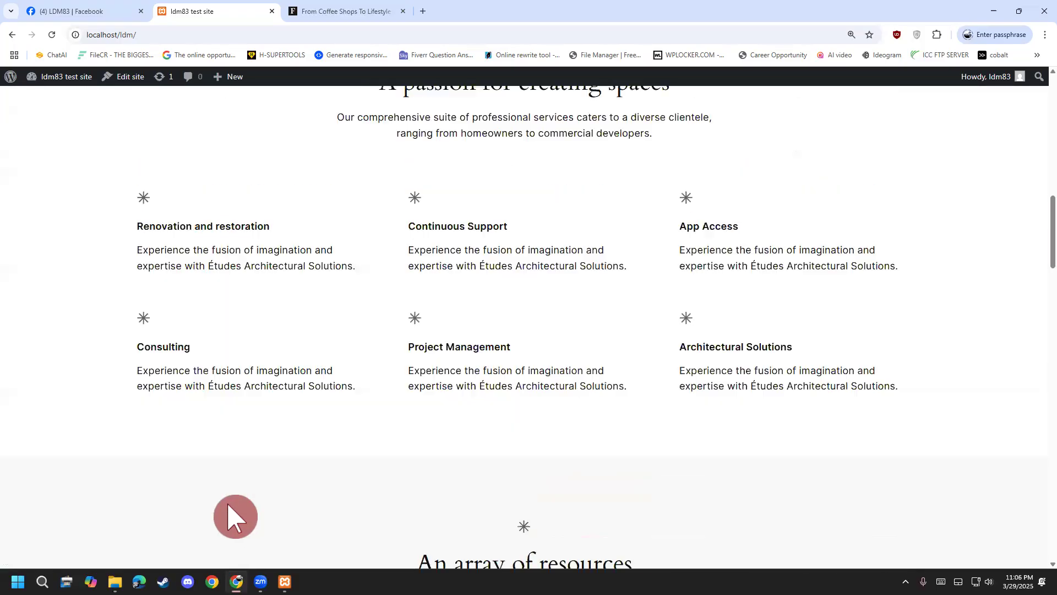
pyautogui.scroll(3, 294, 287)
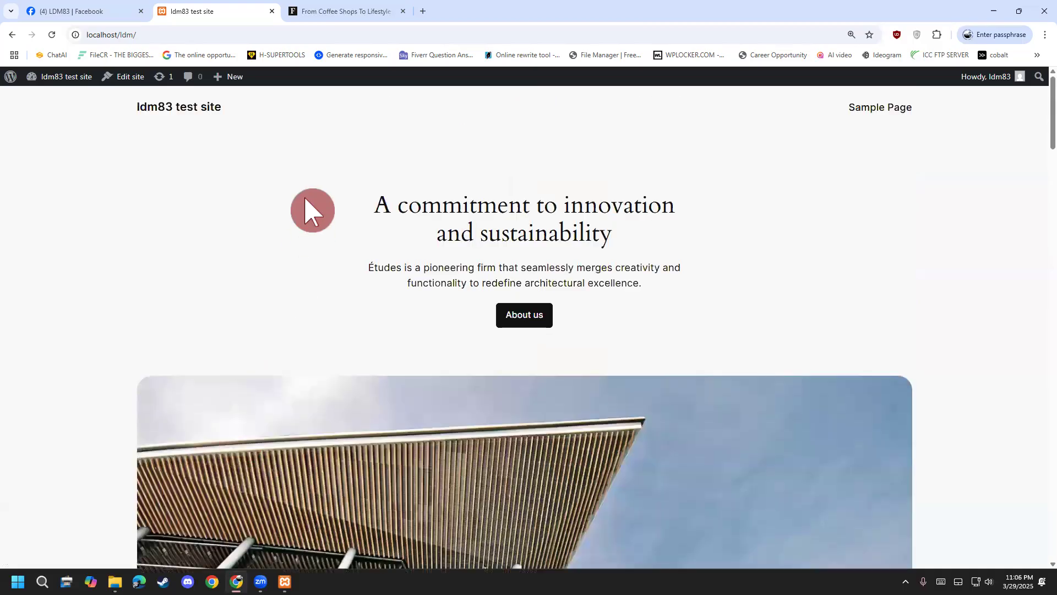
# Close the Forbes article tab and draw a red 'Free' annotation on screen.
pyautogui.click(405, 11)
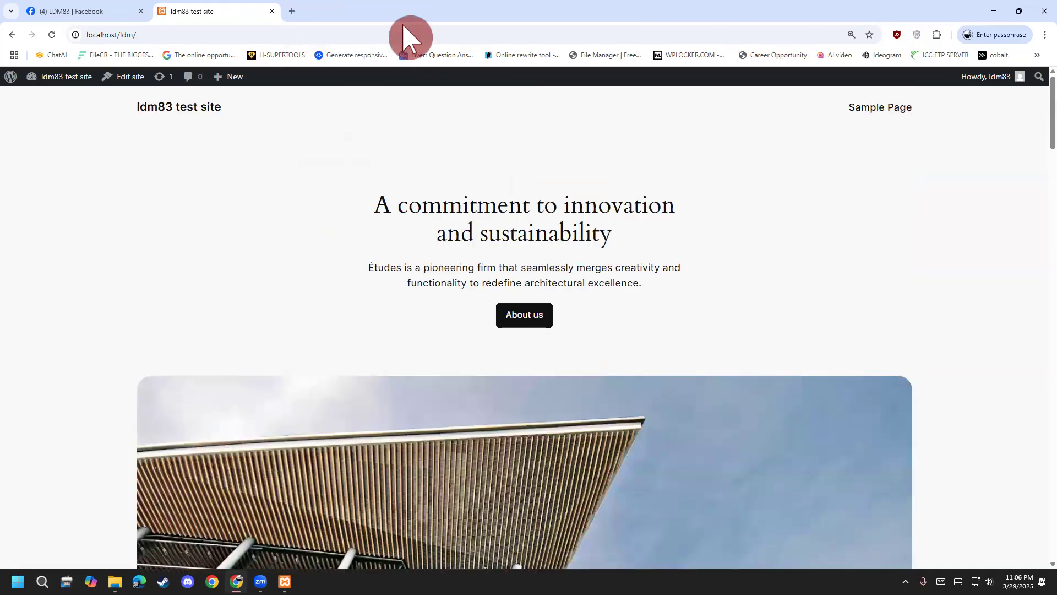
pyautogui.hotkey('ctrl', '2')
pyautogui.moveTo(386, 189); pyautogui.dragTo(418, 113)
pyautogui.moveTo(376, 162); pyautogui.dragTo(405, 151)
pyautogui.moveTo(407, 156); pyautogui.dragTo(419, 179)
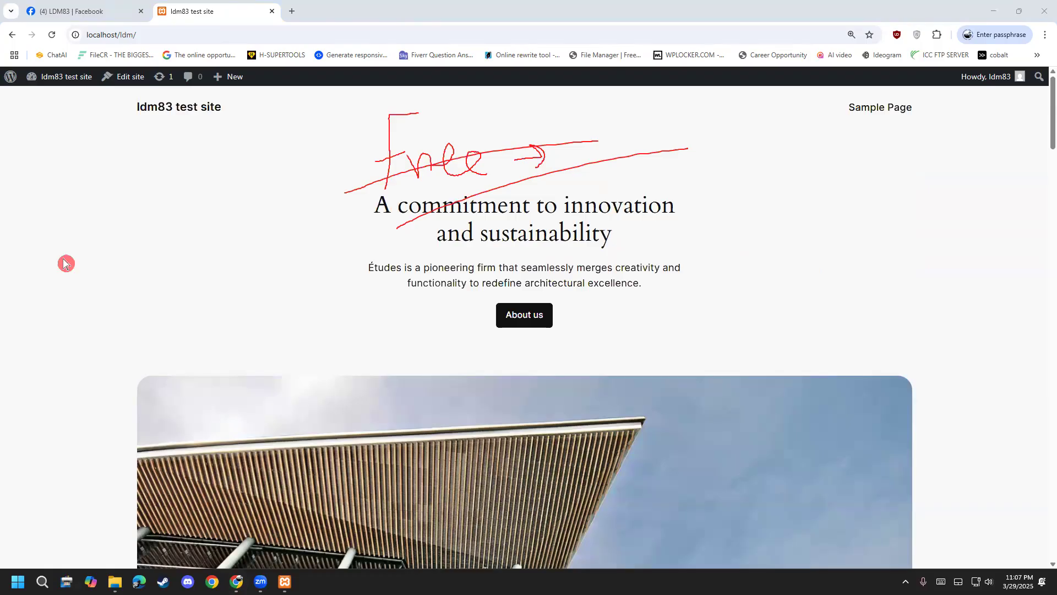
pyautogui.press('Escape')
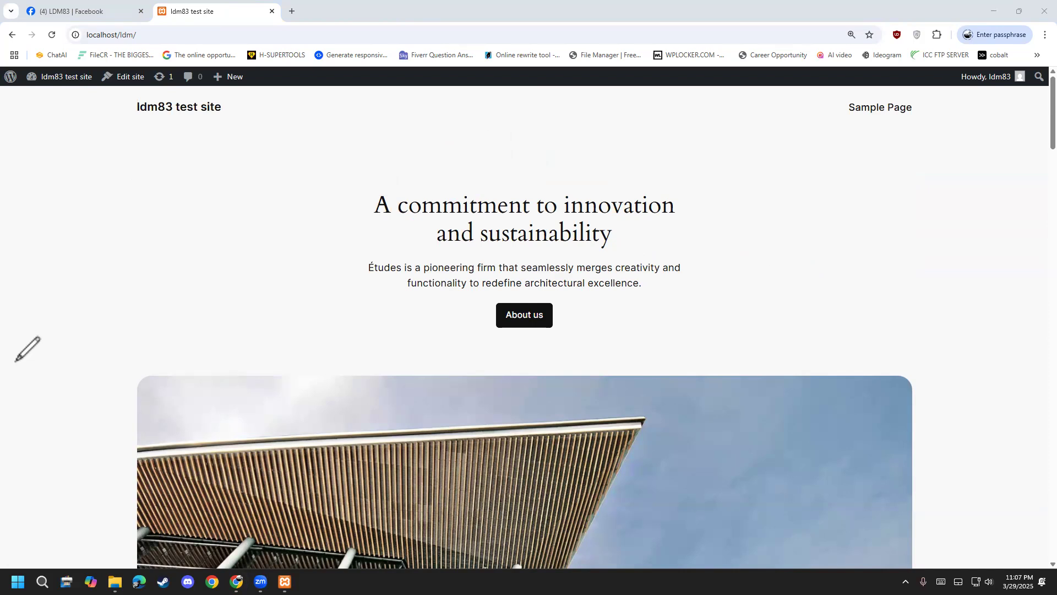
# In a new tab, run a Google search for 'kandic'.
pyautogui.click(292, 11)
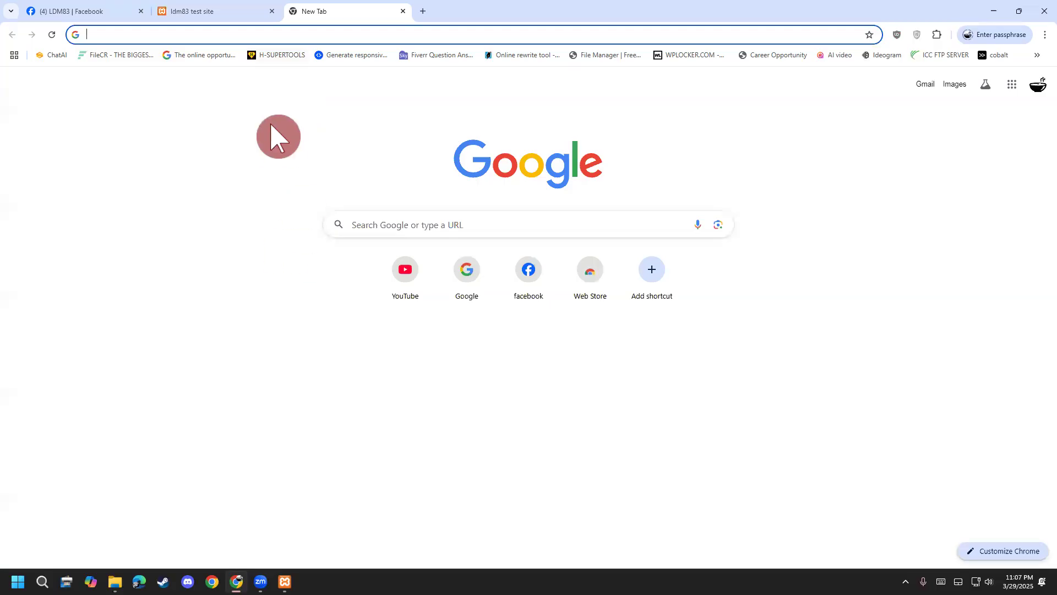
pyautogui.click(356, 222)
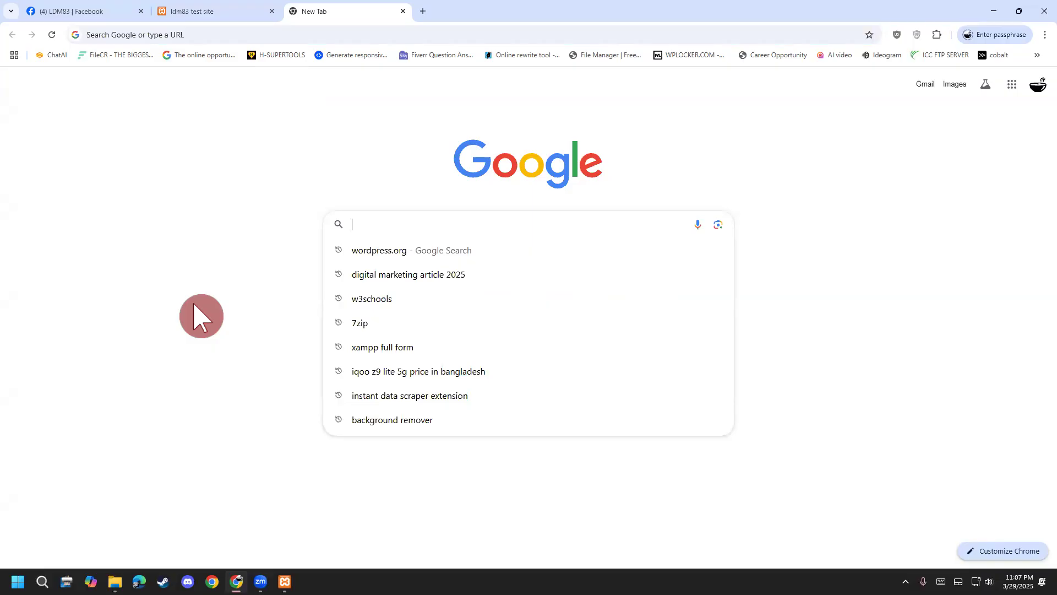
pyautogui.write('ka')
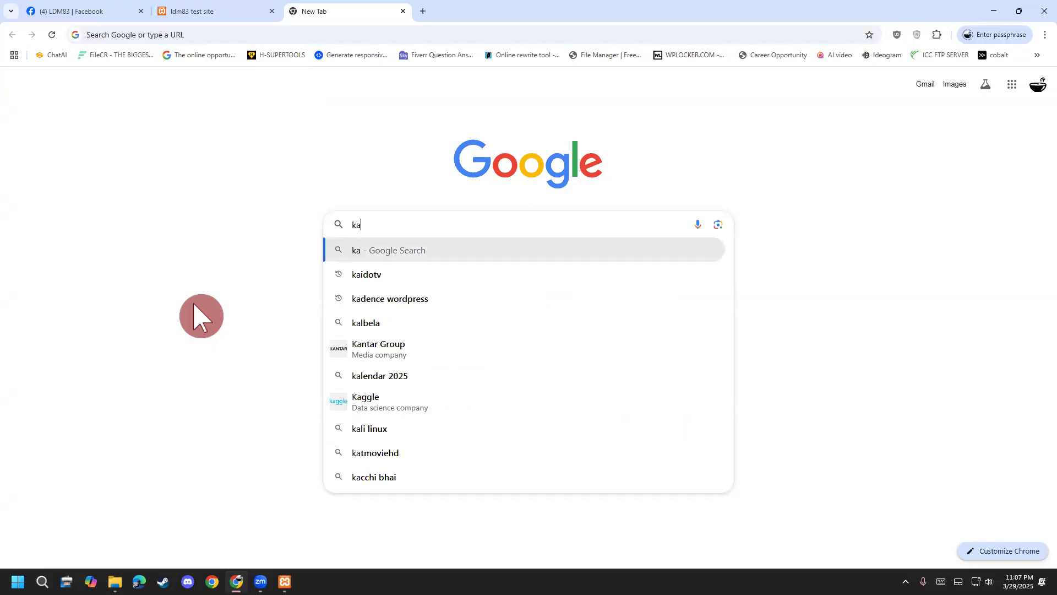
pyautogui.write('ndice')
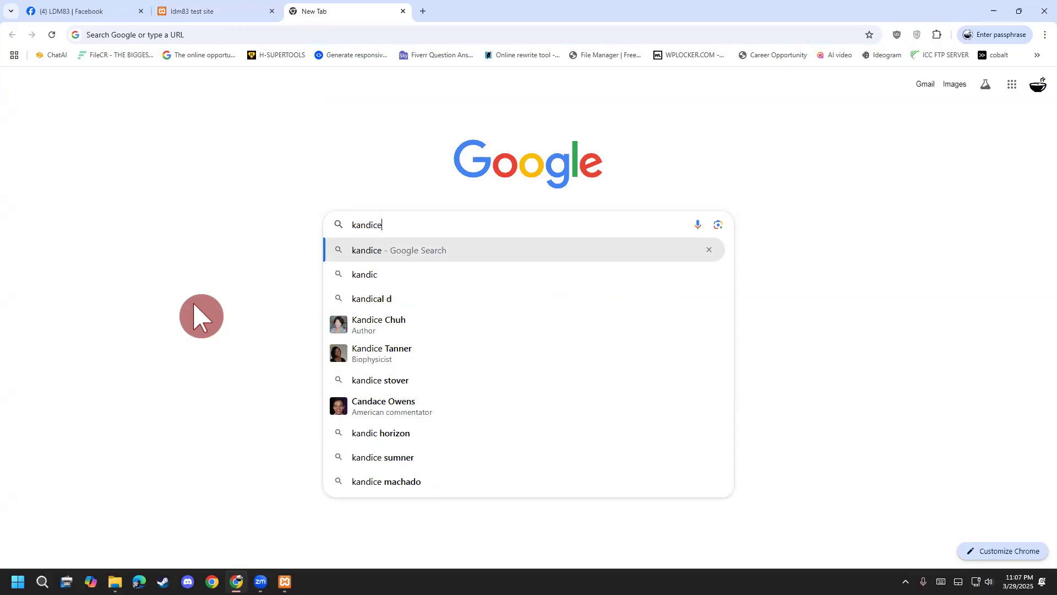
pyautogui.press('Return')
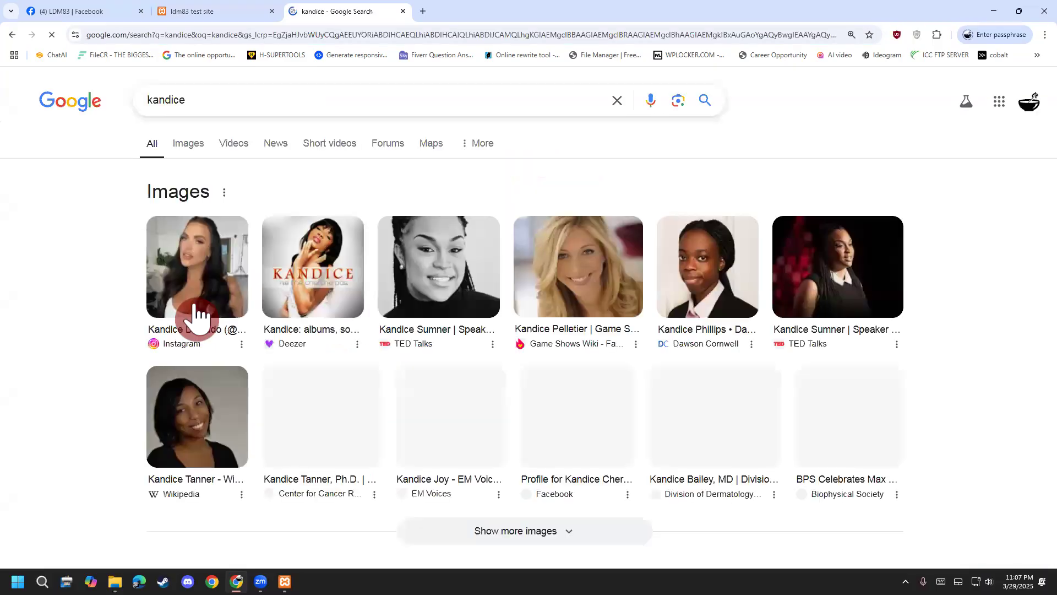
# Search 'kadence wordpress theme' via suggestions and correction, then return to the local site tab.
pyautogui.moveTo(231, 107); pyautogui.dragTo(21, 81)
pyautogui.write('kan')
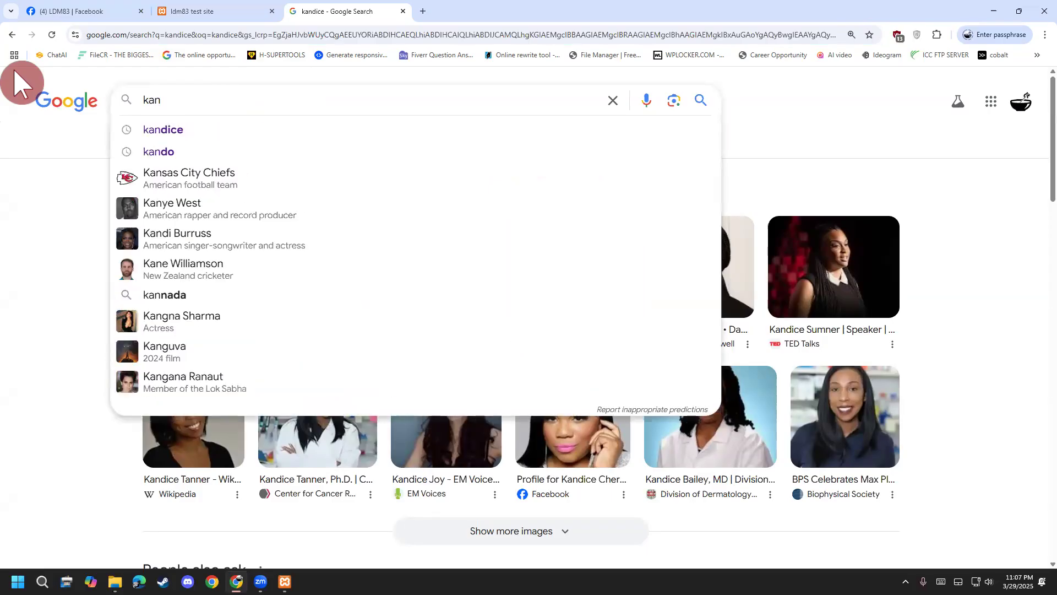
pyautogui.press('Down')
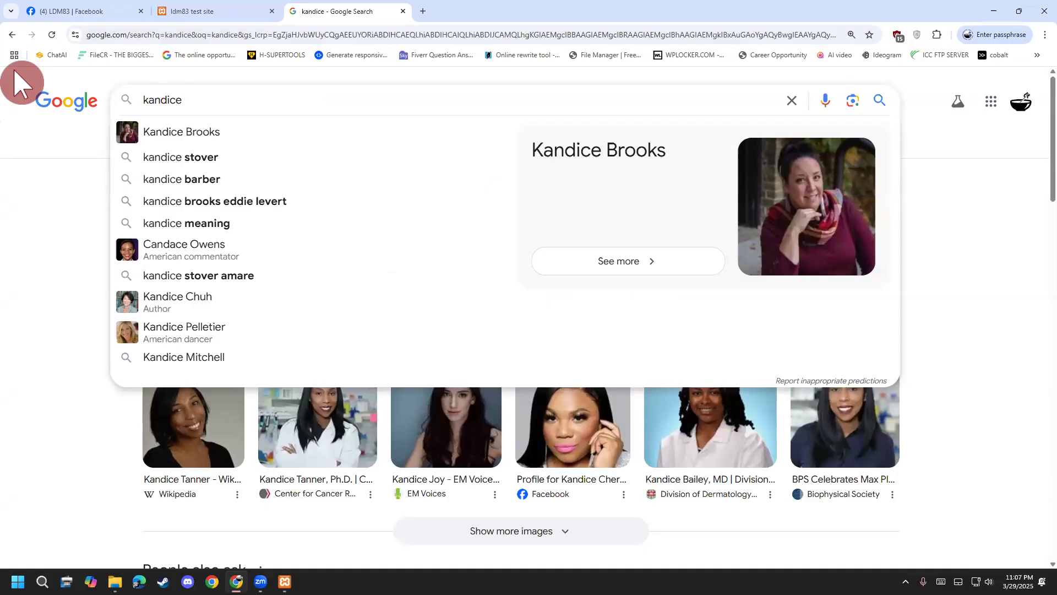
pyautogui.write('word')
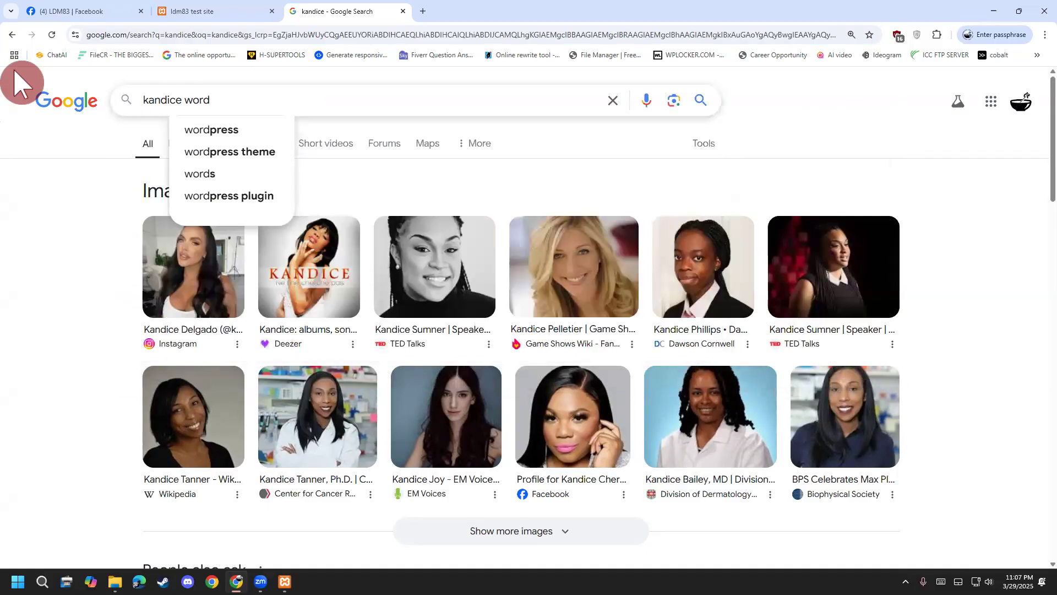
pyautogui.press('Down')
pyautogui.press('Down')
pyautogui.press('Return')
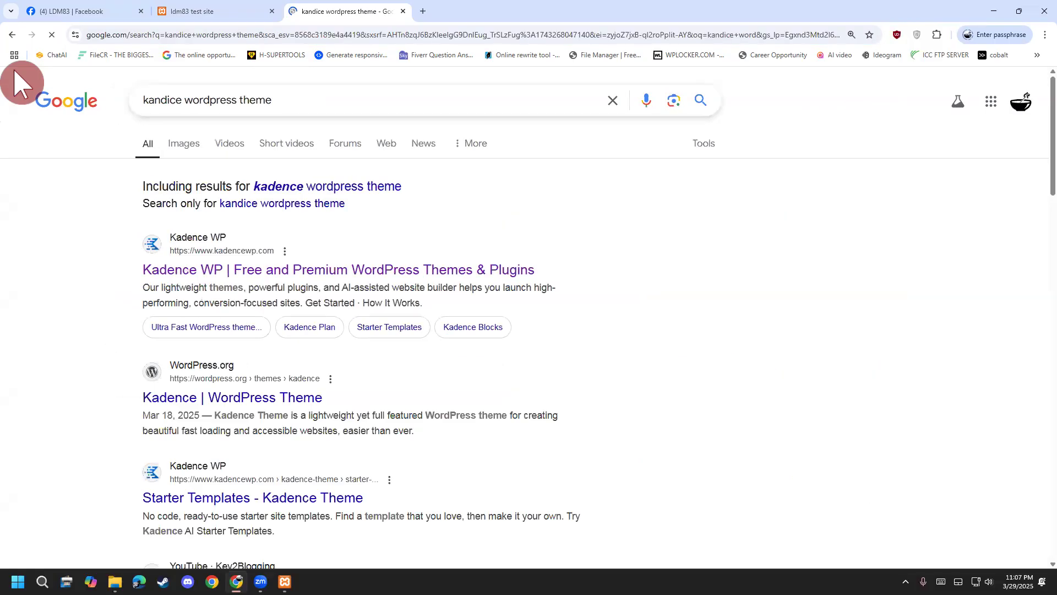
pyautogui.click(311, 184)
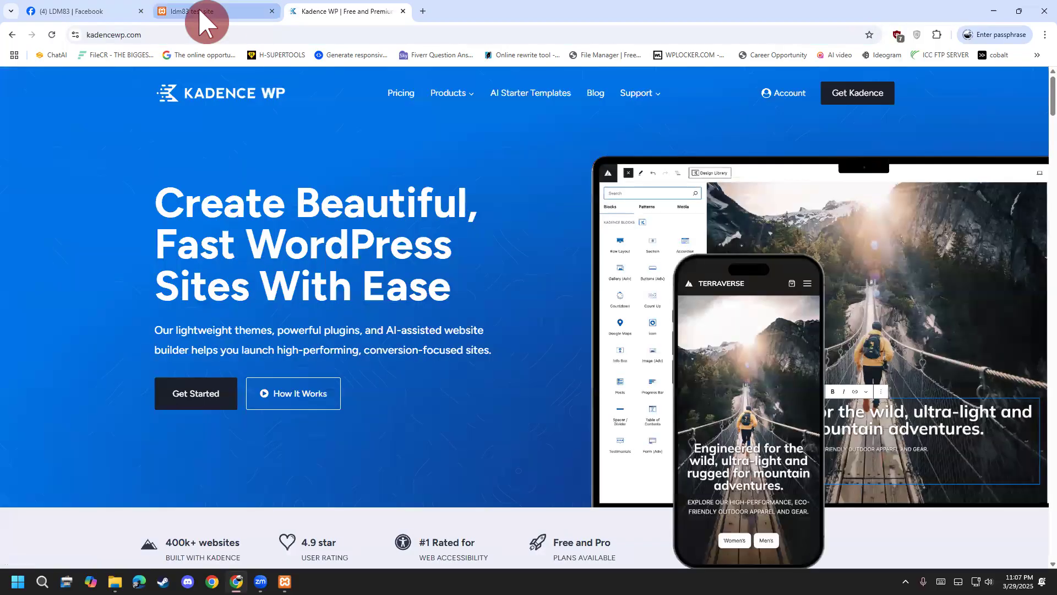
pyautogui.click(202, 11)
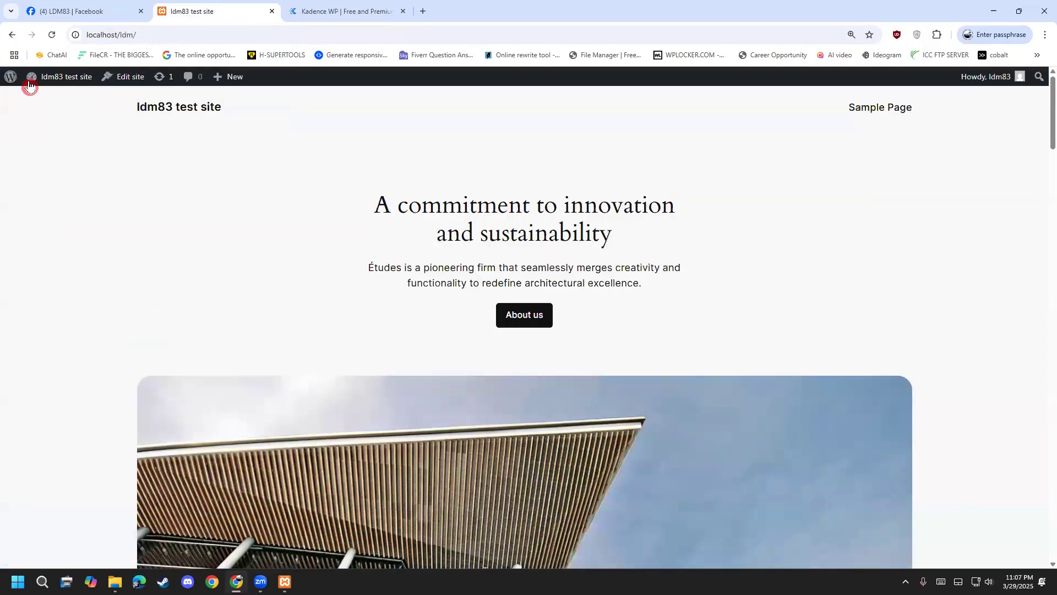
# Go to Appearance > Themes > Add New Theme and browse the popular themes.
pyautogui.click(58, 100)
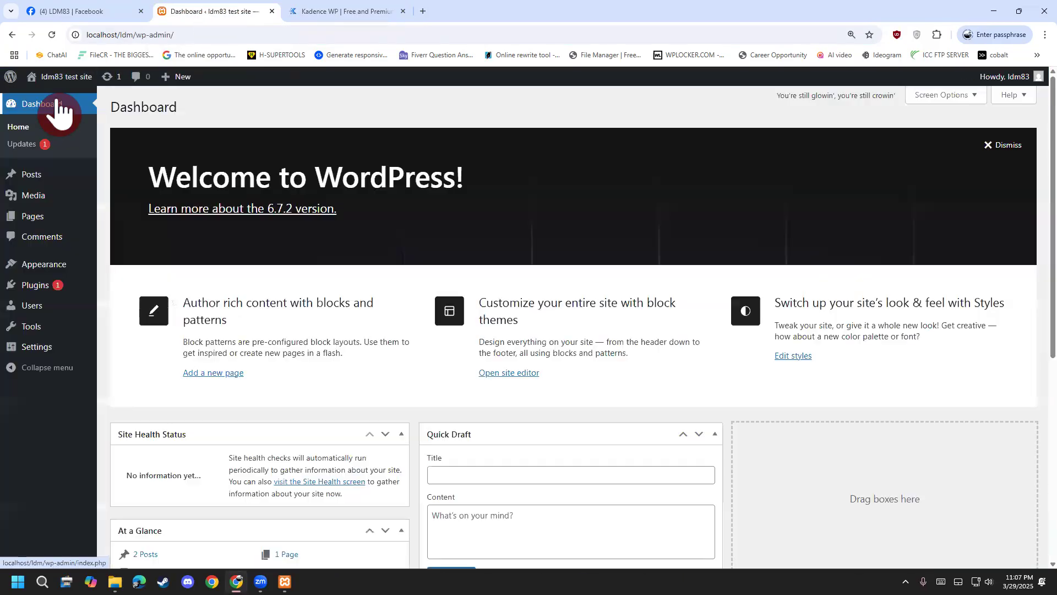
pyautogui.moveTo(65, 287)
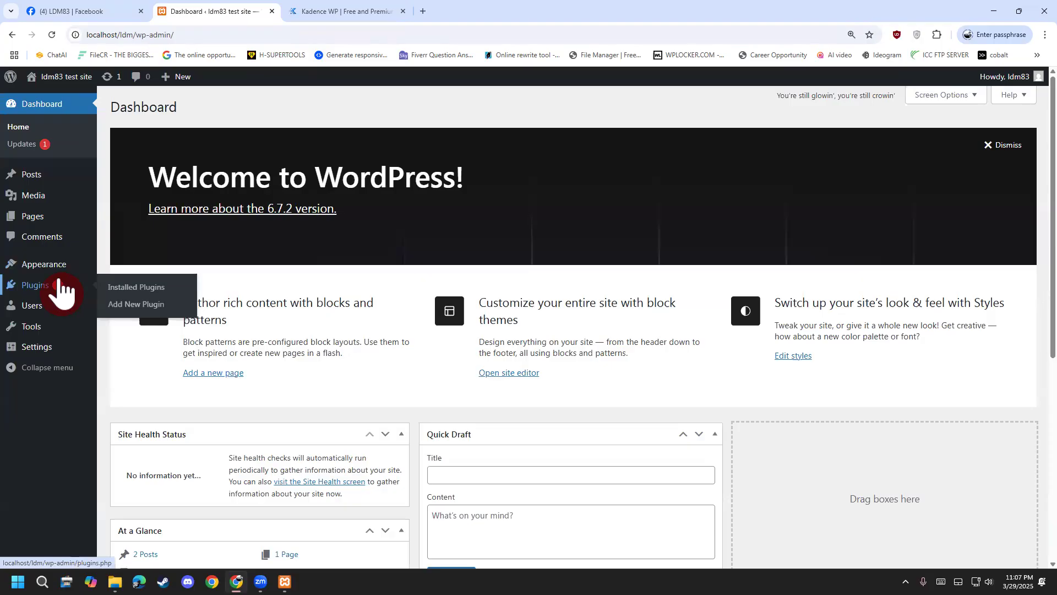
pyautogui.moveTo(55, 268)
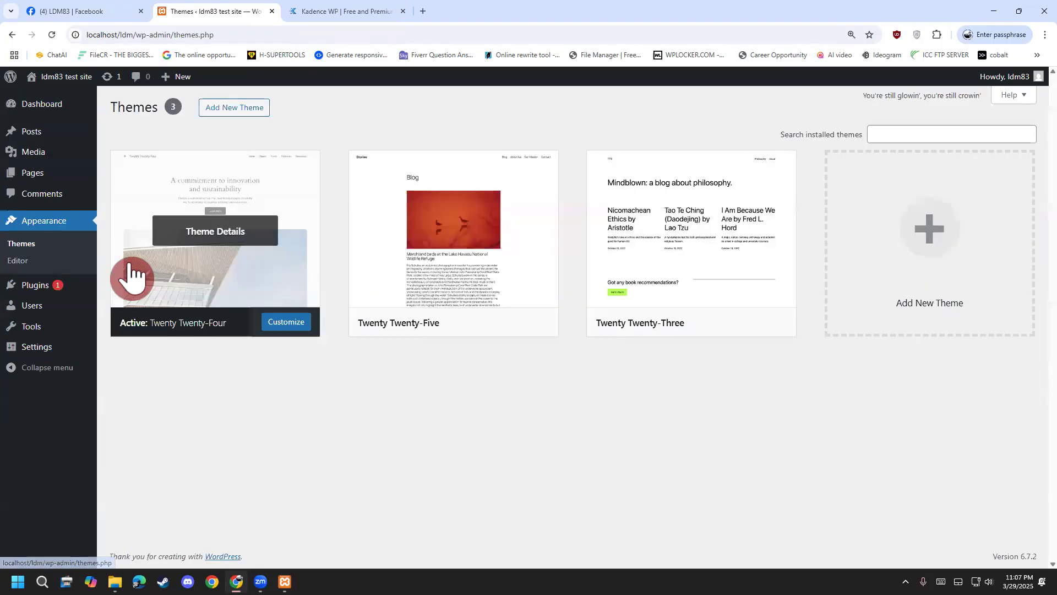
pyautogui.click(260, 113)
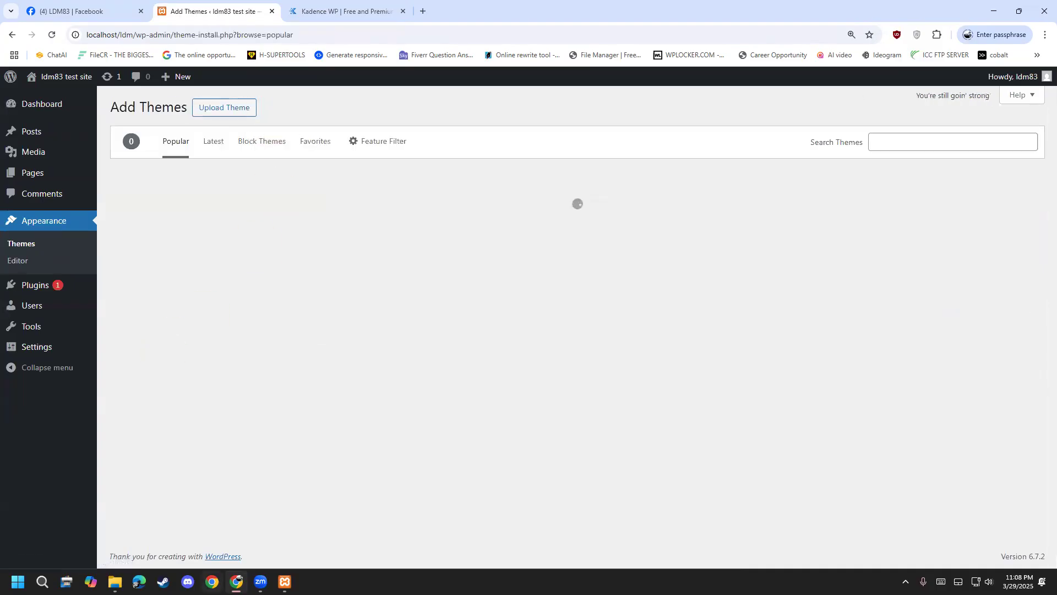
pyautogui.scroll(-2, 275, 427)
pyautogui.scroll(-3, 276, 433)
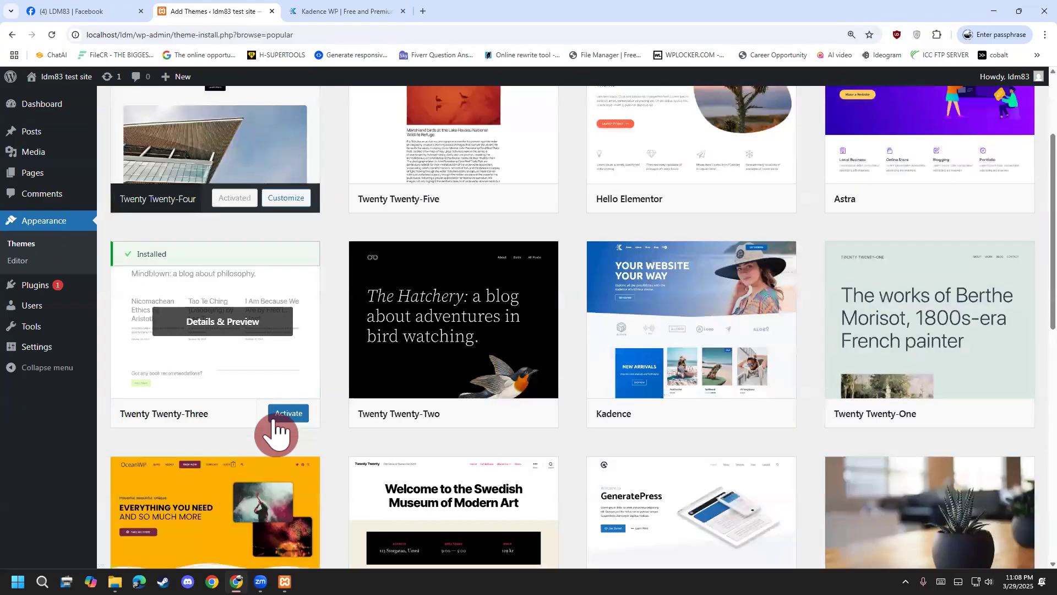
pyautogui.moveTo(720, 207)
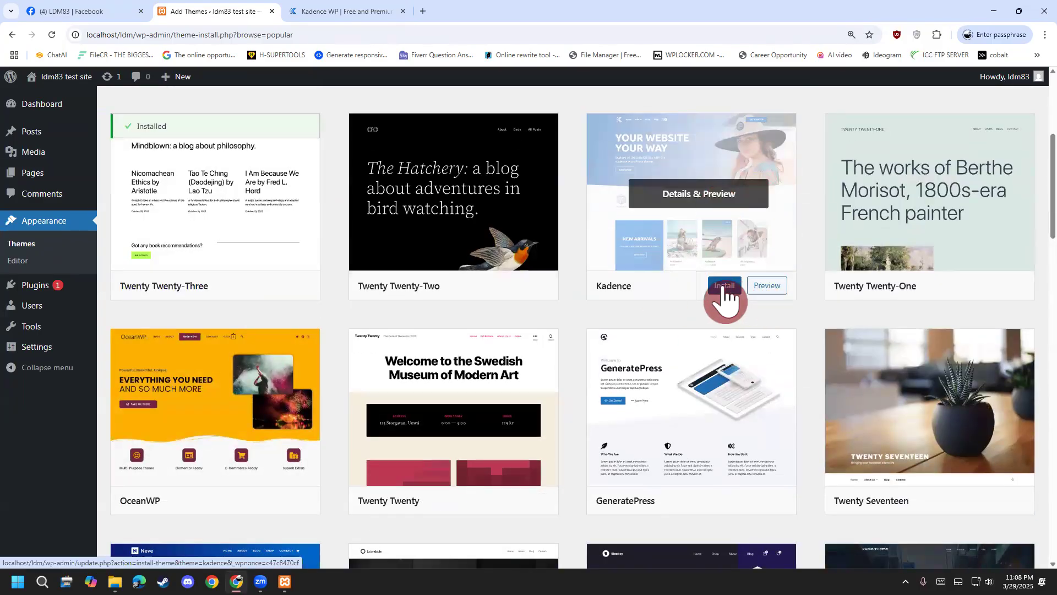
pyautogui.scroll(2, 722, 298)
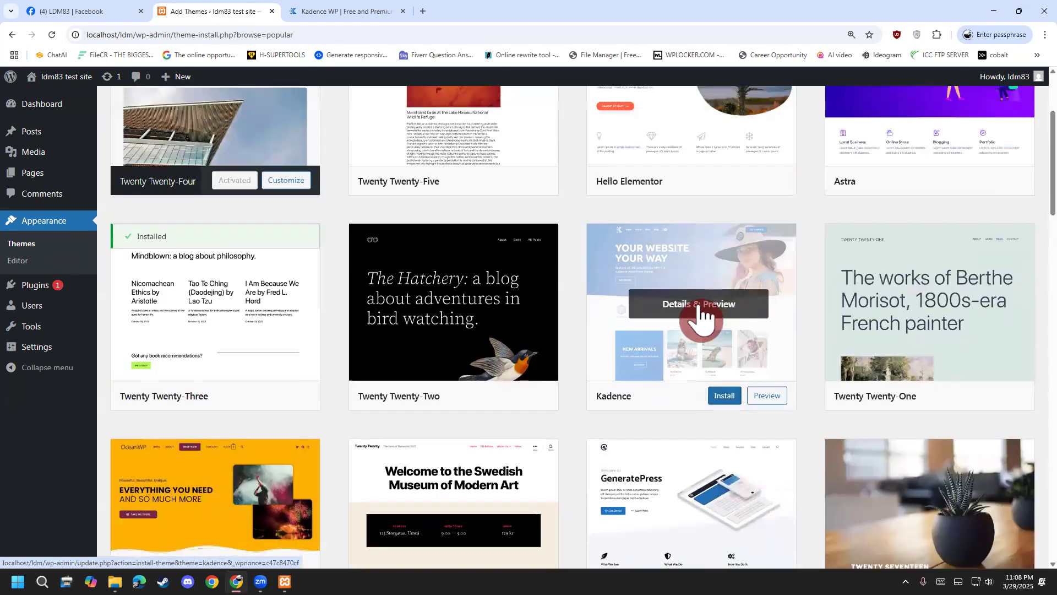
# Install the Kadence theme, then open its preview and close it.
pyautogui.click(381, 16)
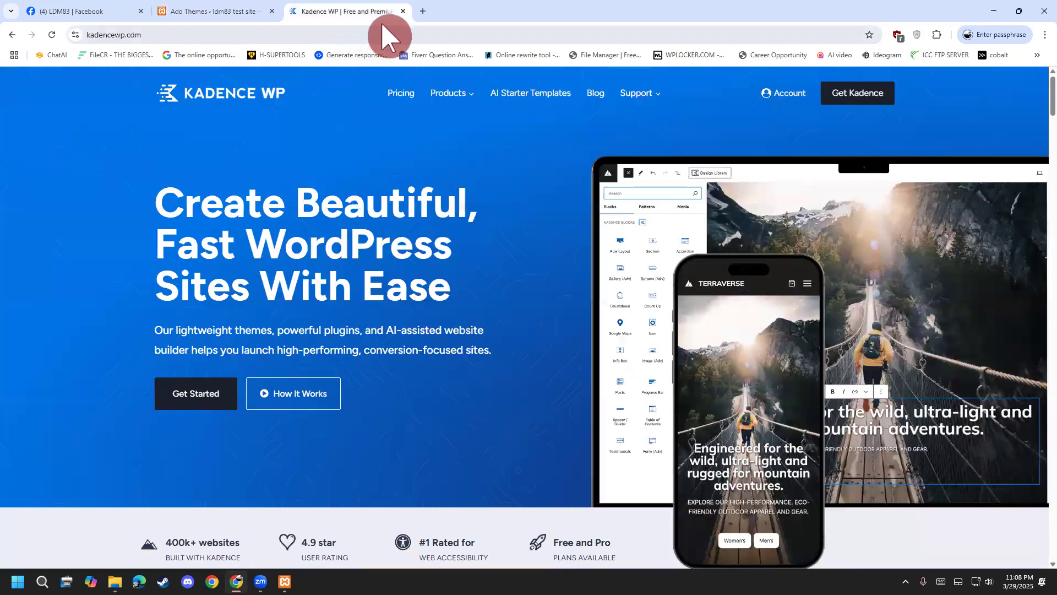
pyautogui.click(256, 15)
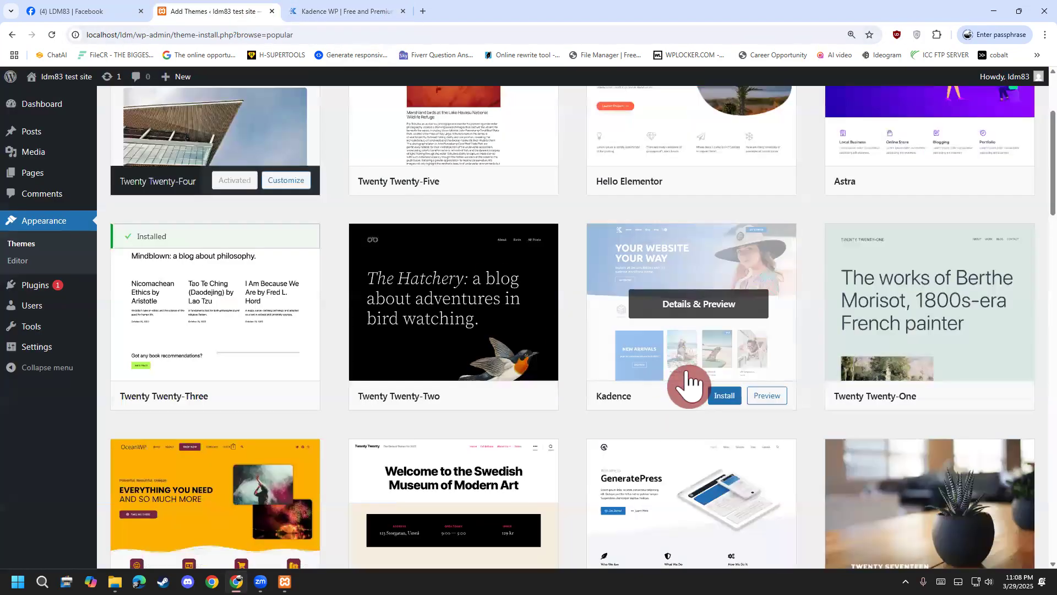
pyautogui.click(729, 397)
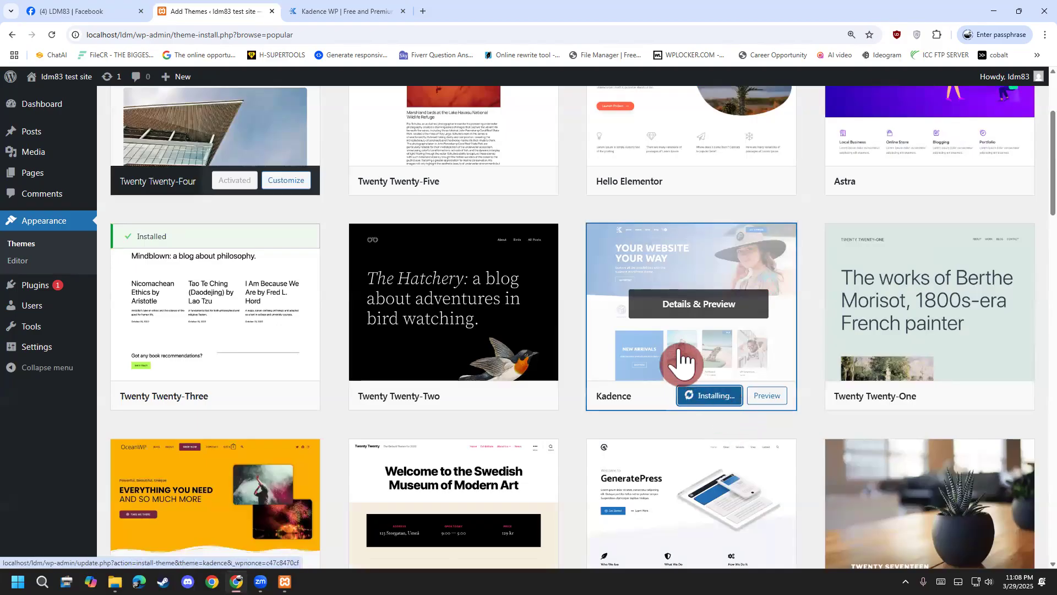
pyautogui.scroll(2, 661, 363)
pyautogui.click(636, 388)
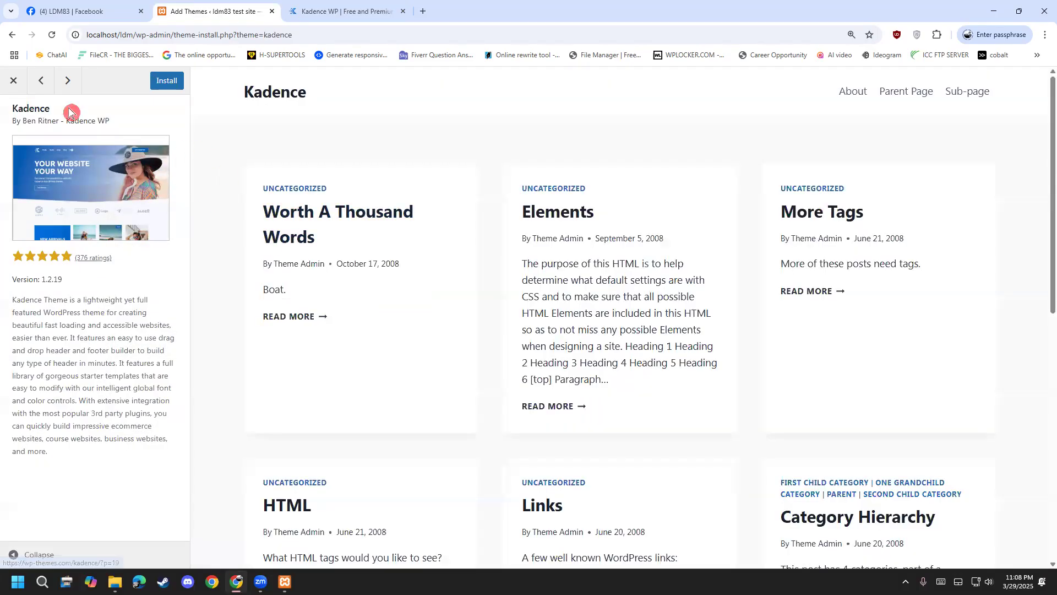
pyautogui.click(14, 81)
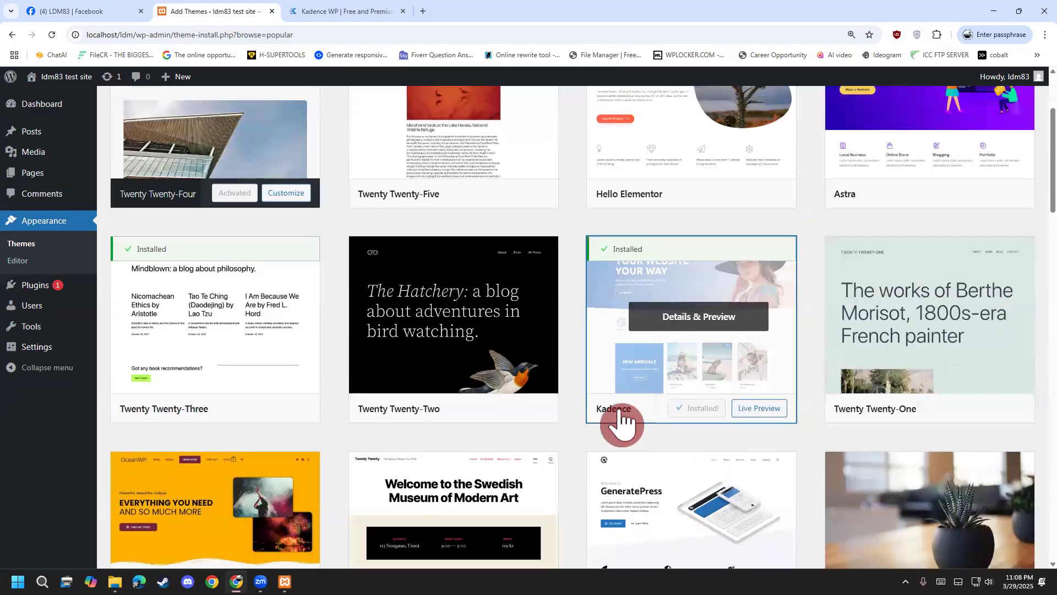
# Activate the Kadence theme and exit the Customizer back to the Themes page.
pyautogui.scroll(1, 620, 428)
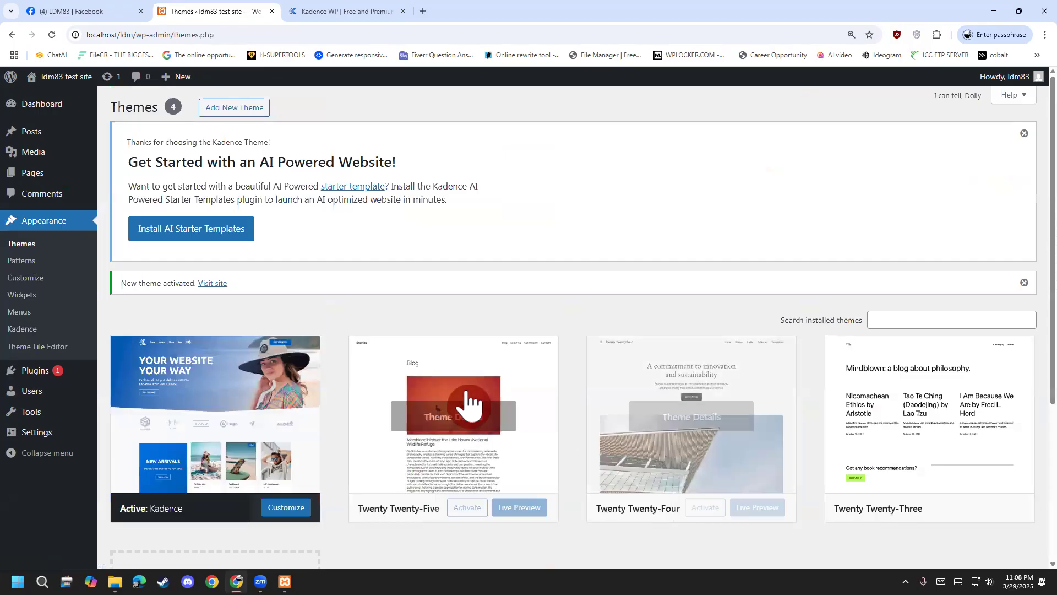
pyautogui.scroll(-2, 469, 403)
pyautogui.scroll(2, 468, 404)
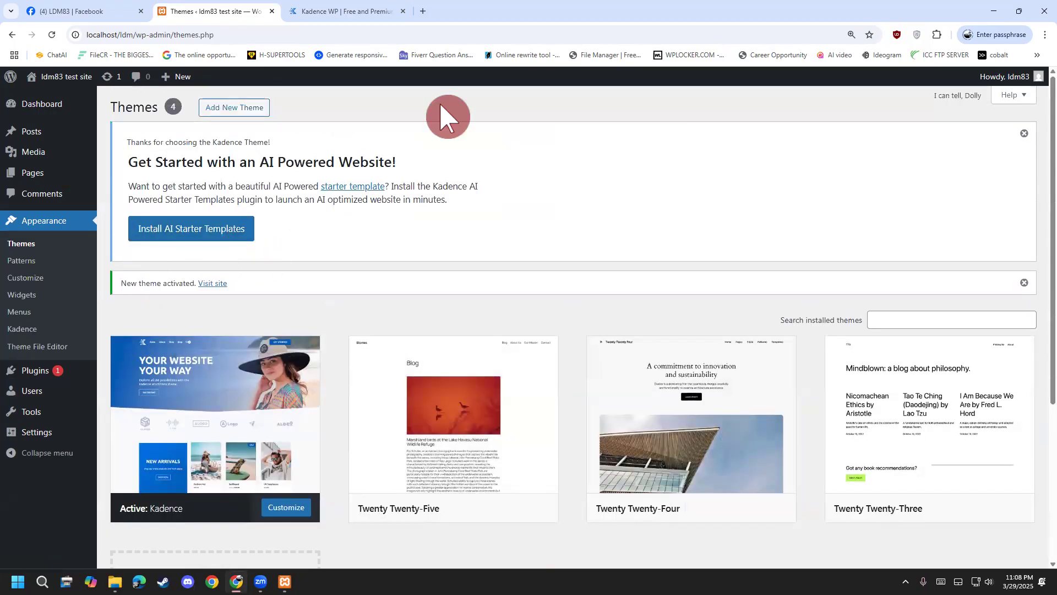
pyautogui.moveTo(279, 227)
pyautogui.mouseDown()
pyautogui.moveTo(138, 202)
pyautogui.moveTo(138, 262)
pyautogui.mouseUp()
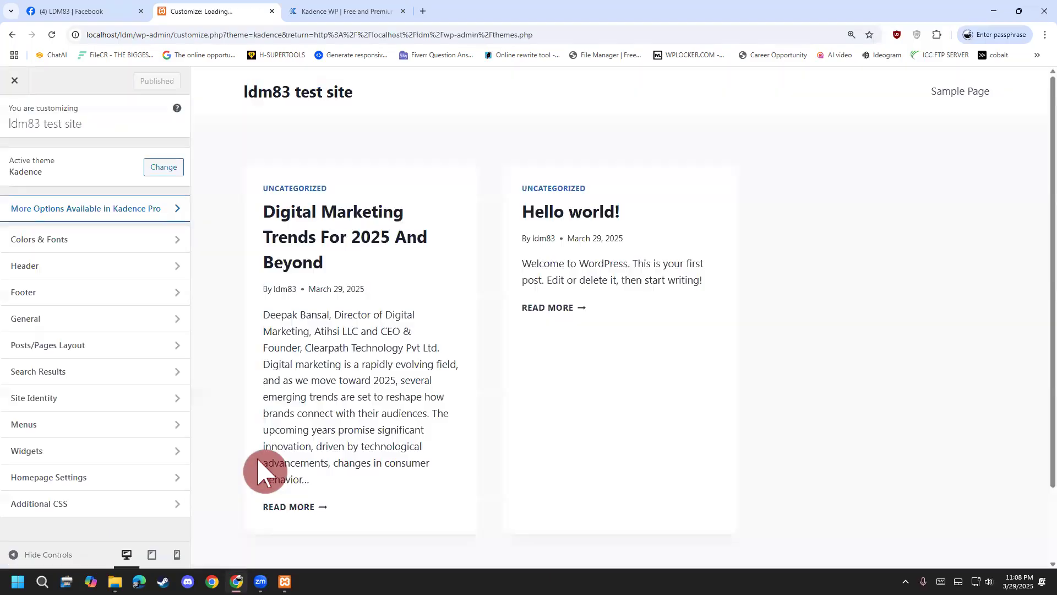
pyautogui.click(14, 77)
# Start installing the Kadence AI Starter Templates plugin from the Kadence notice.
pyautogui.scroll(-3, 215, 394)
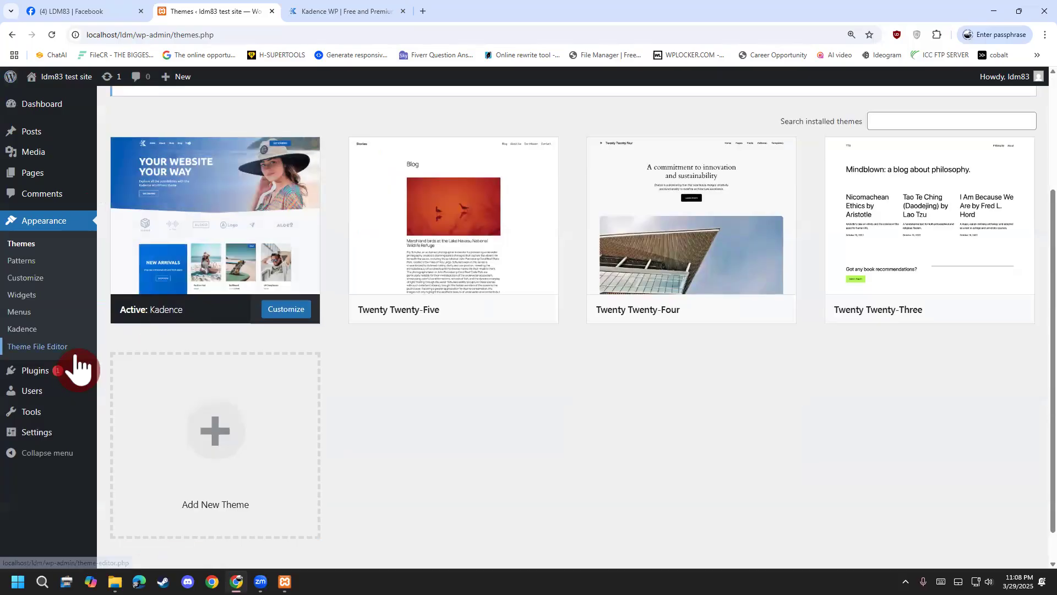
pyautogui.scroll(3, 156, 318)
pyautogui.click(182, 229)
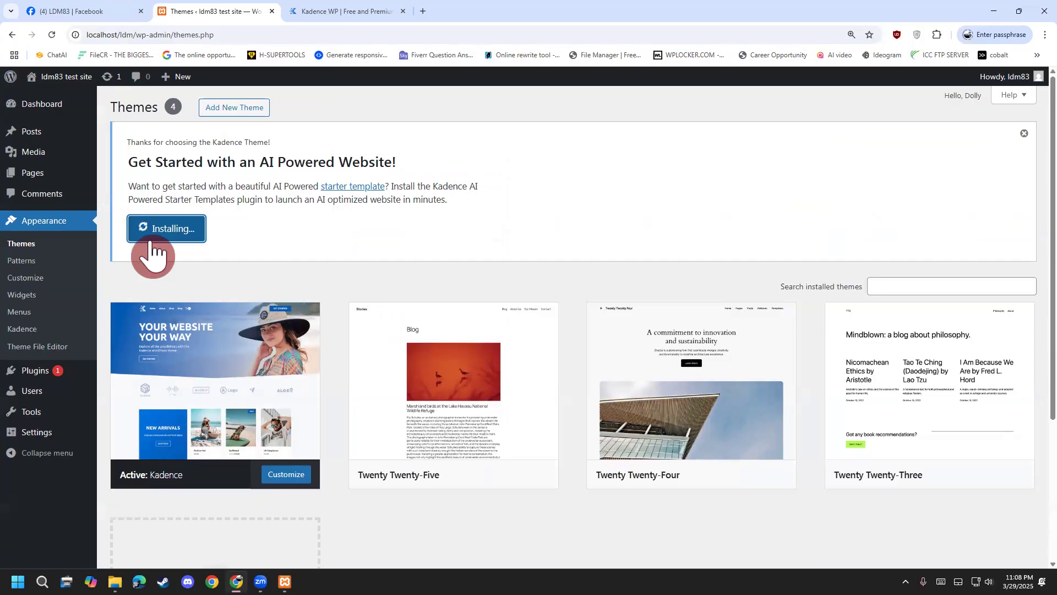
# Return to the Themes page and switch to the classic starter templates.
pyautogui.click(385, 11)
pyautogui.click(245, 12)
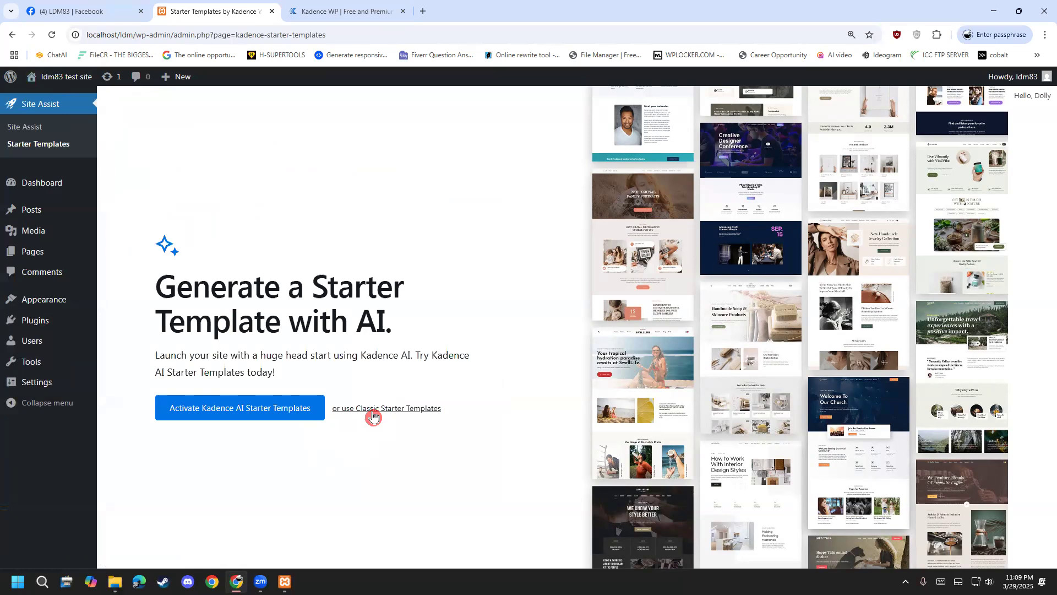
pyautogui.click(373, 414)
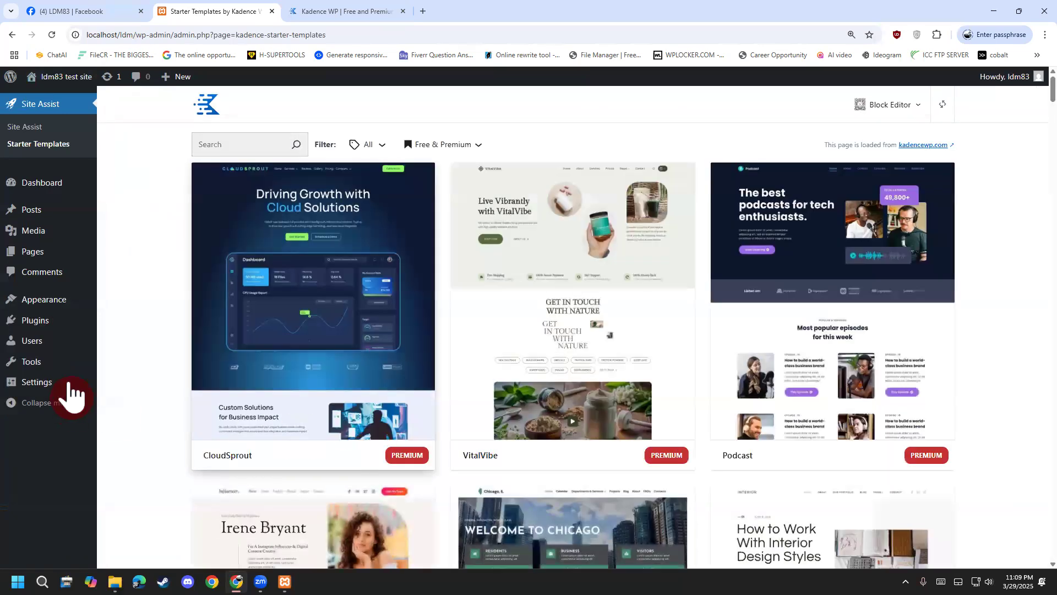
# Filter the starter template grid to show only free templates.
pyautogui.scroll(-4, 149, 357)
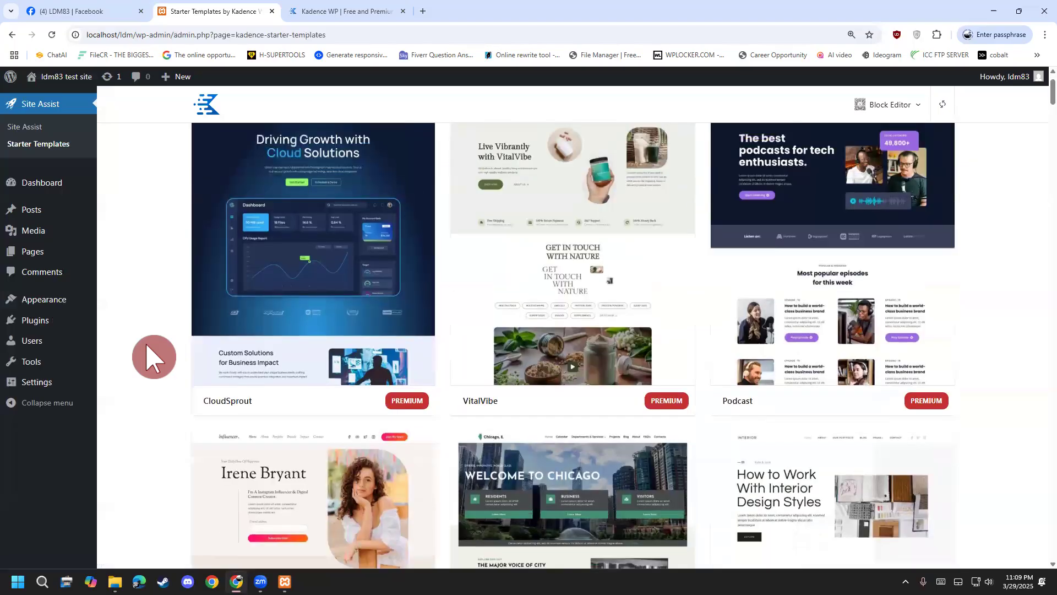
pyautogui.scroll(-5, 148, 357)
pyautogui.scroll(9, 147, 355)
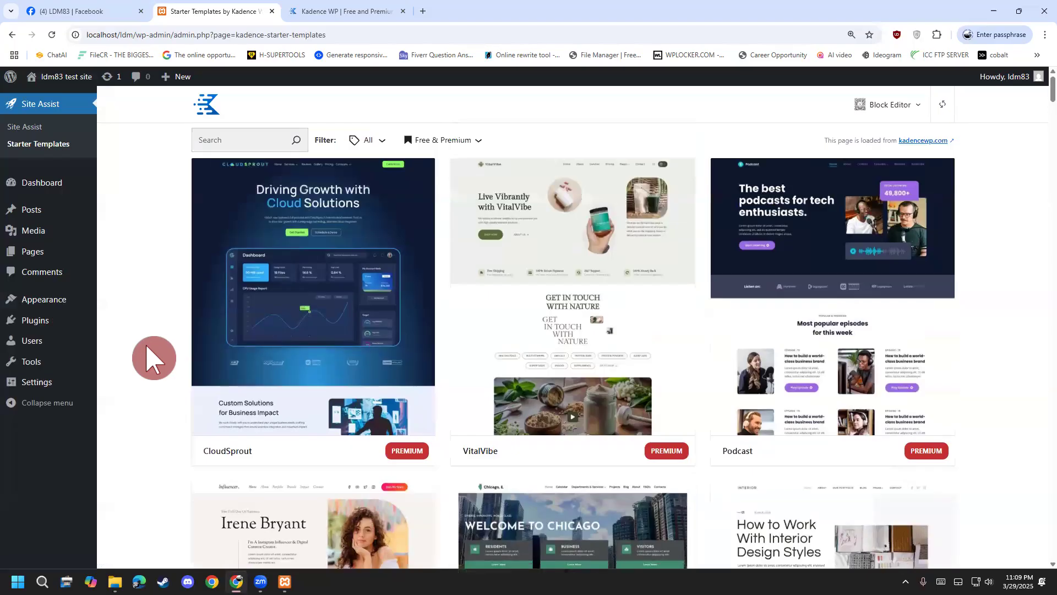
pyautogui.click(380, 148)
pyautogui.click(431, 146)
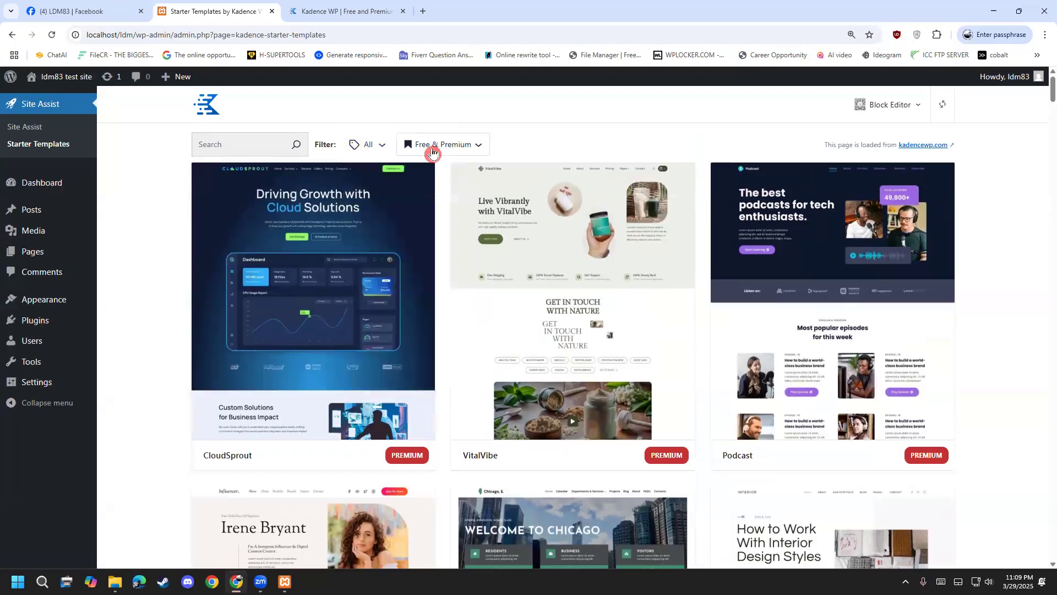
pyautogui.click(446, 225)
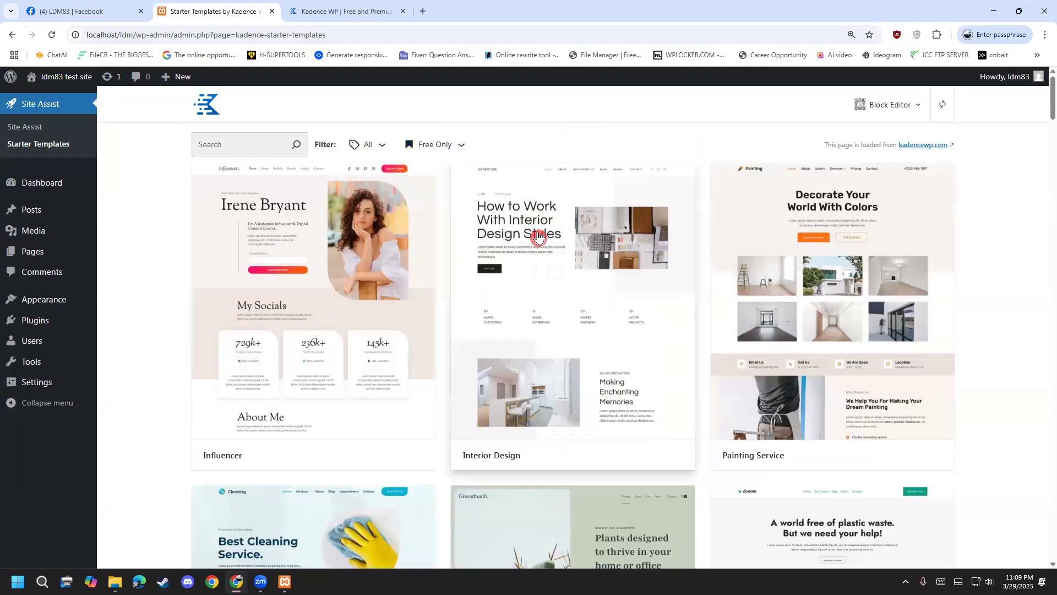
# Scroll the free templates grid until the Conference template card is visible.
pyautogui.scroll(-10, 496, 286)
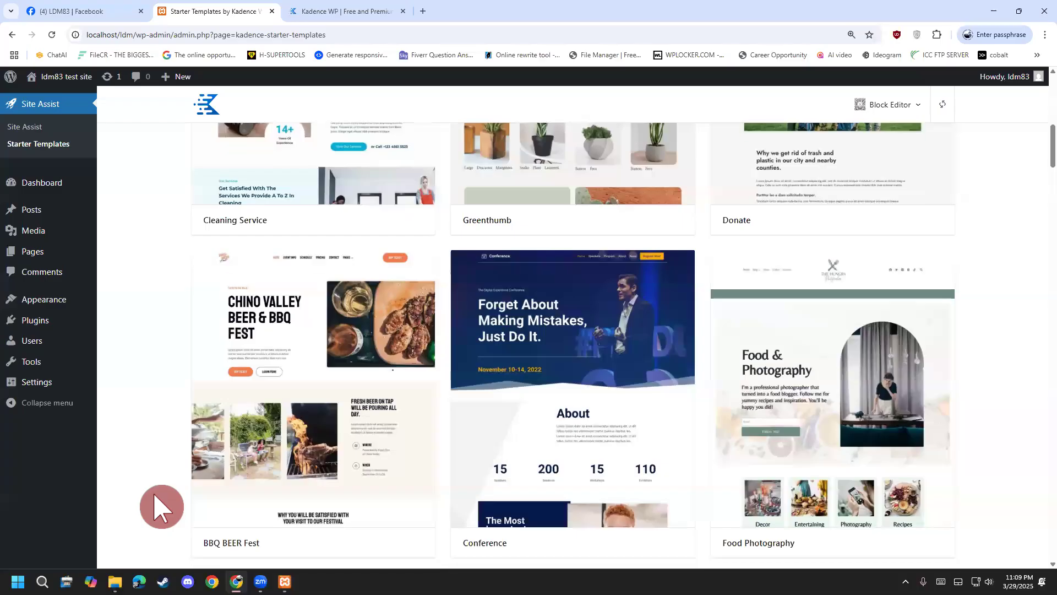
pyautogui.scroll(-12, 171, 504)
pyautogui.scroll(9, 179, 506)
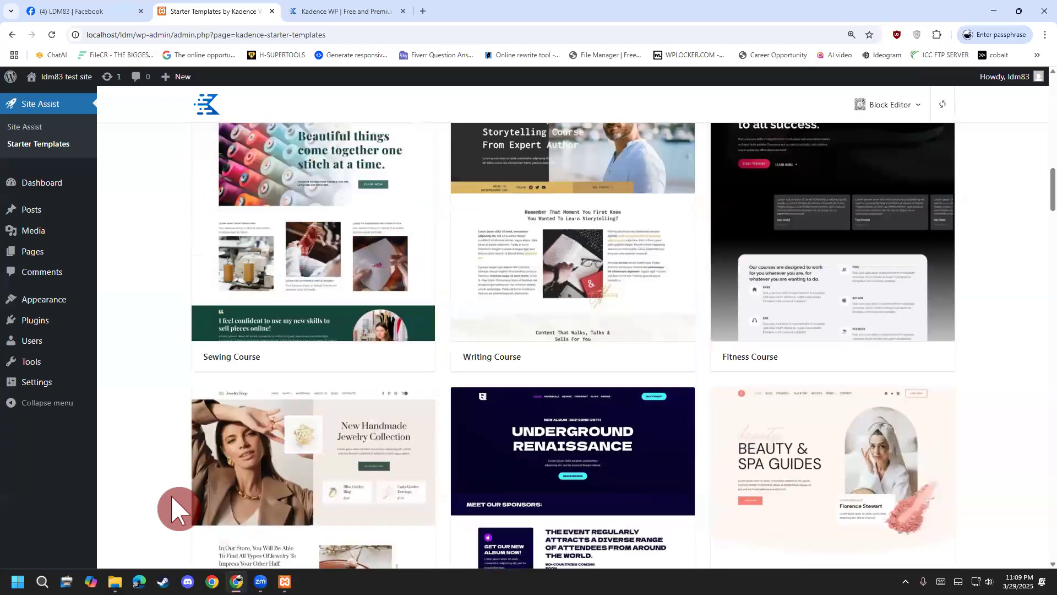
pyautogui.scroll(9, 179, 508)
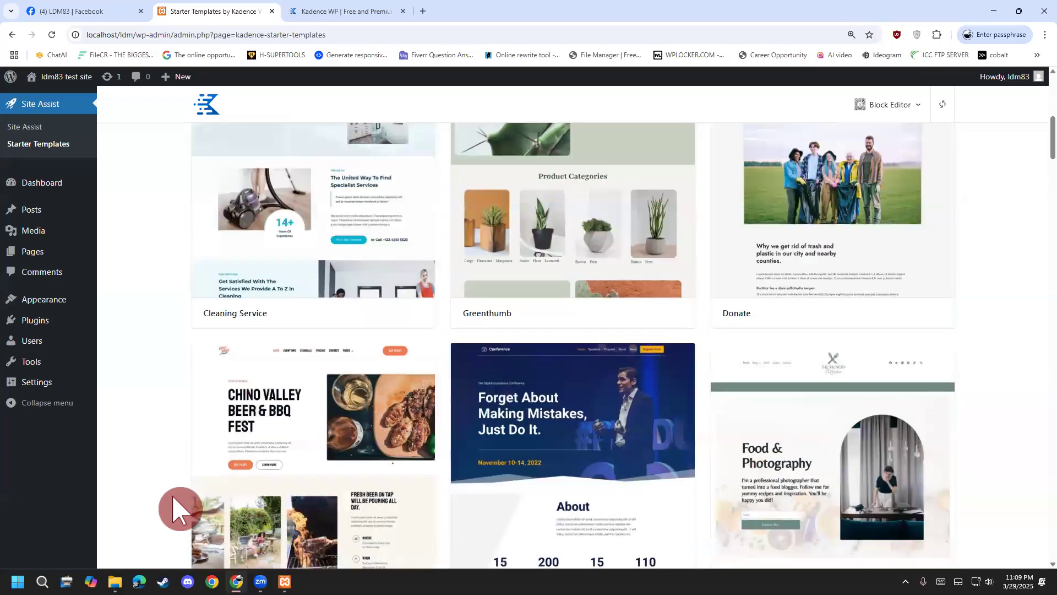
pyautogui.scroll(4, 179, 508)
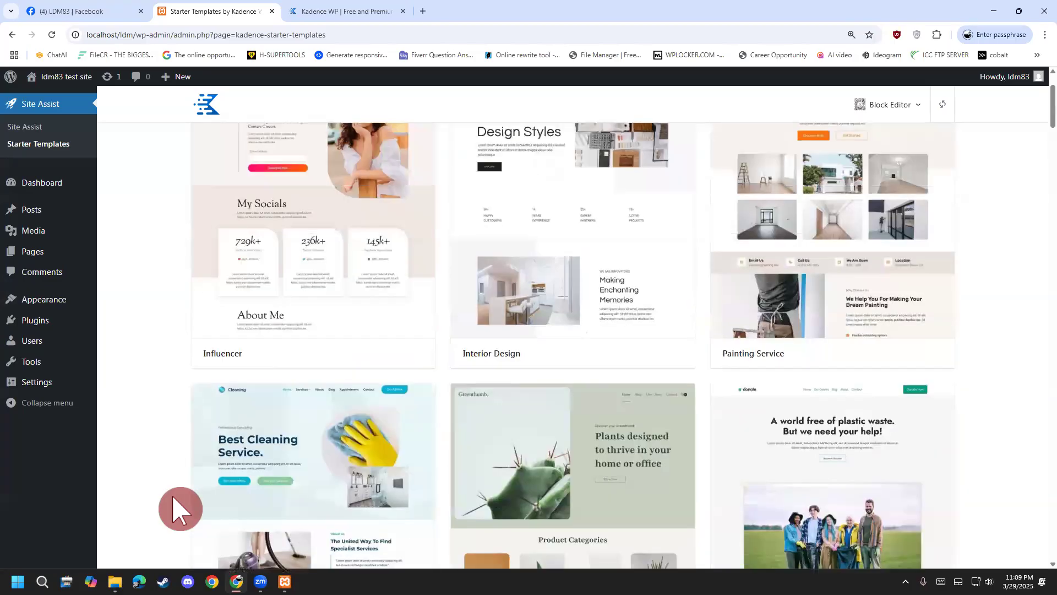
pyautogui.scroll(-1, 179, 508)
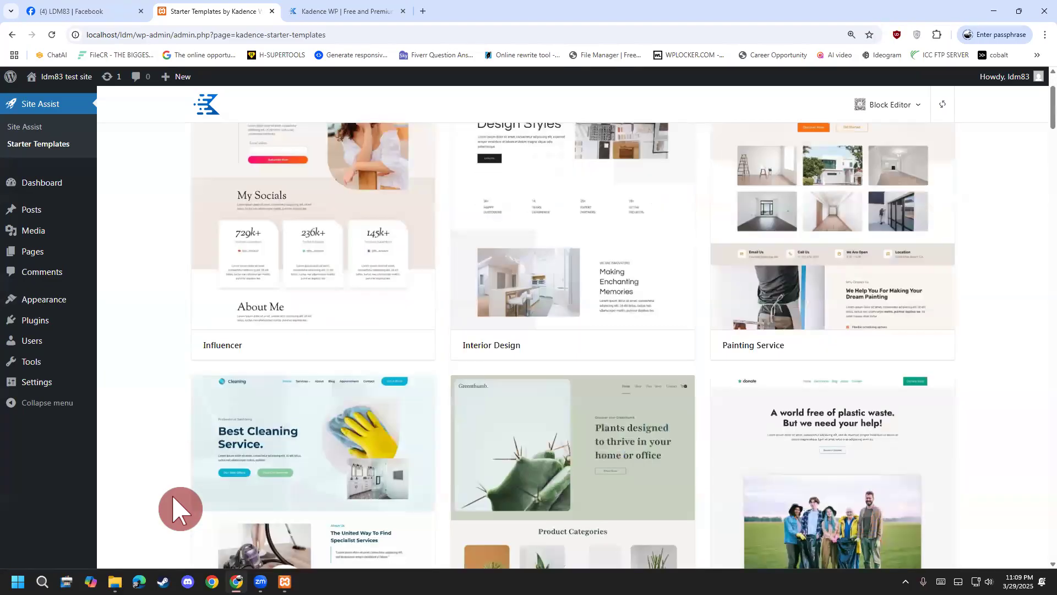
pyautogui.scroll(2, 619, 314)
pyautogui.scroll(-1, 619, 313)
pyautogui.scroll(-10, 755, 260)
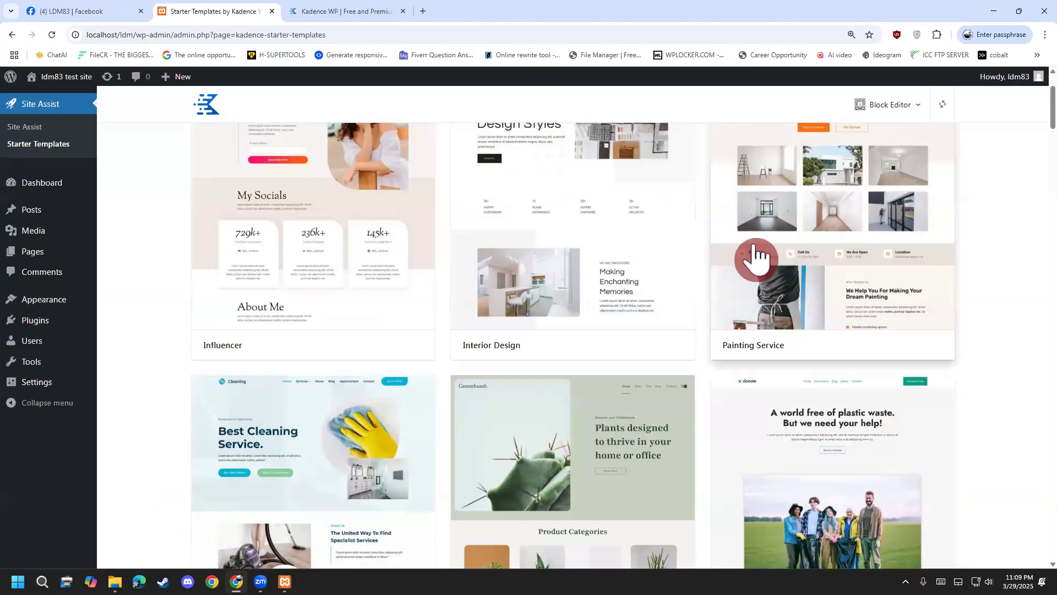
pyautogui.scroll(-1, 755, 266)
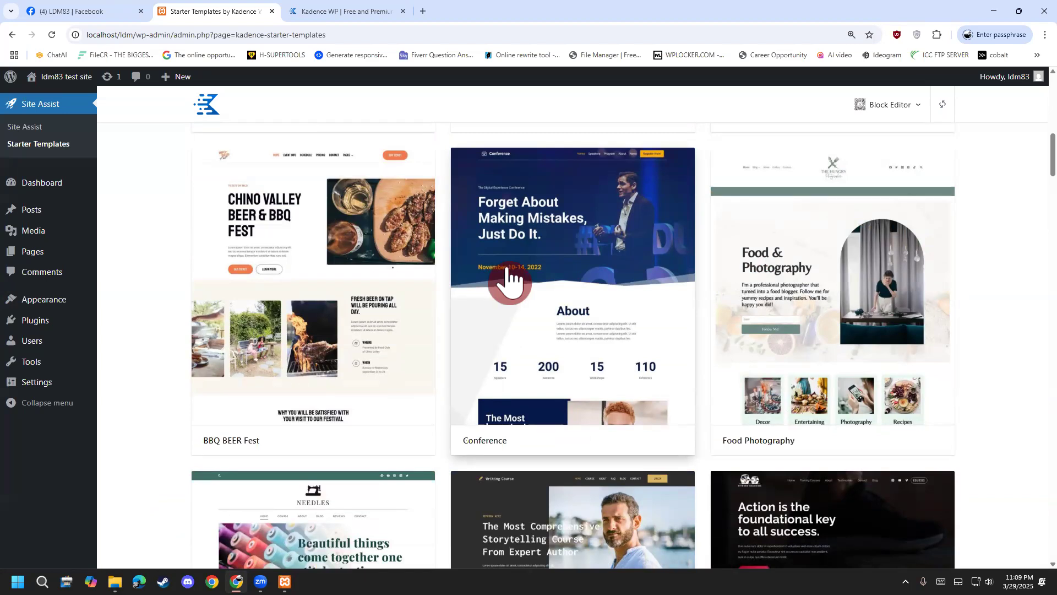
# Open the Conference template setup and preview orange/slate, blue, red/navy, dark and teal palettes.
pyautogui.click(506, 270)
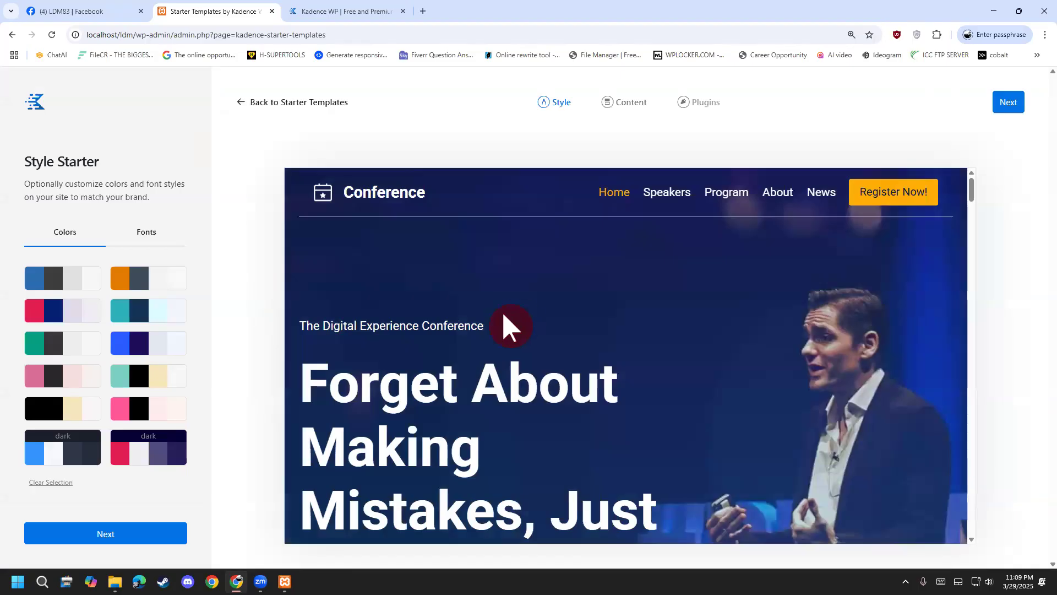
pyautogui.scroll(-2, 503, 324)
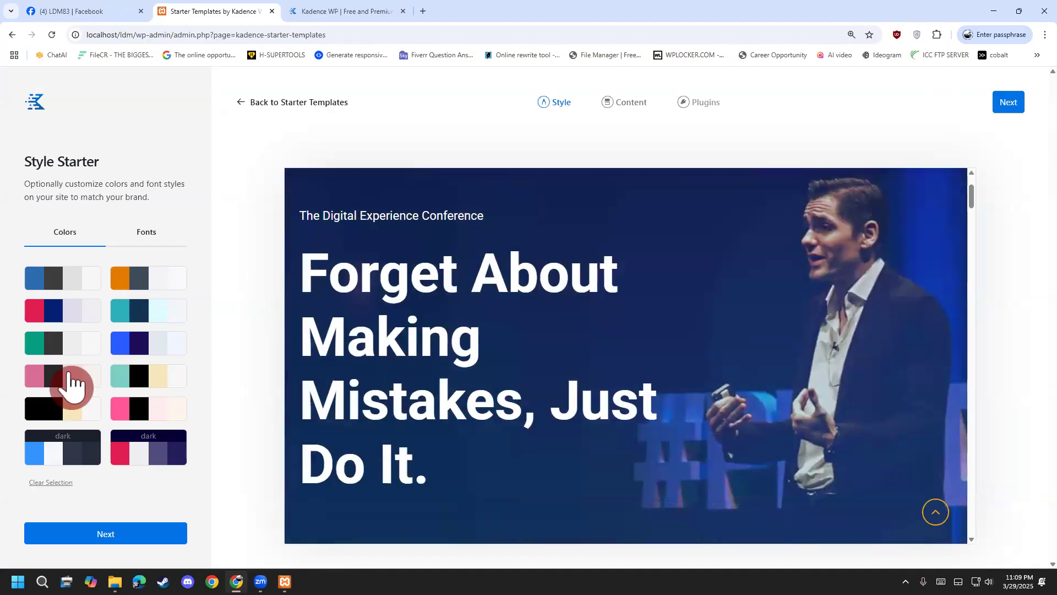
pyautogui.click(144, 280)
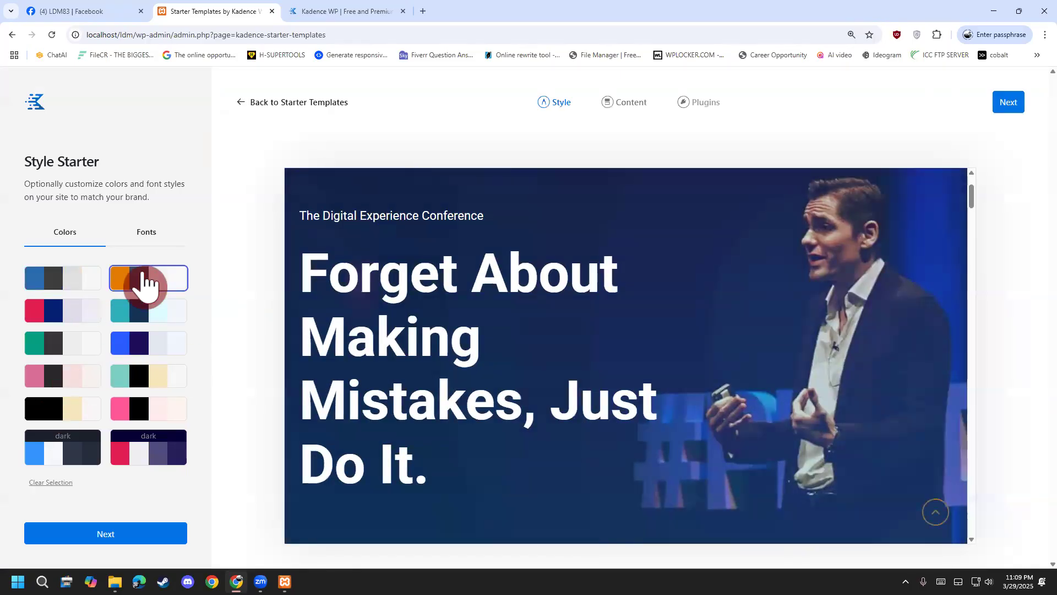
pyautogui.click(148, 344)
pyautogui.click(81, 324)
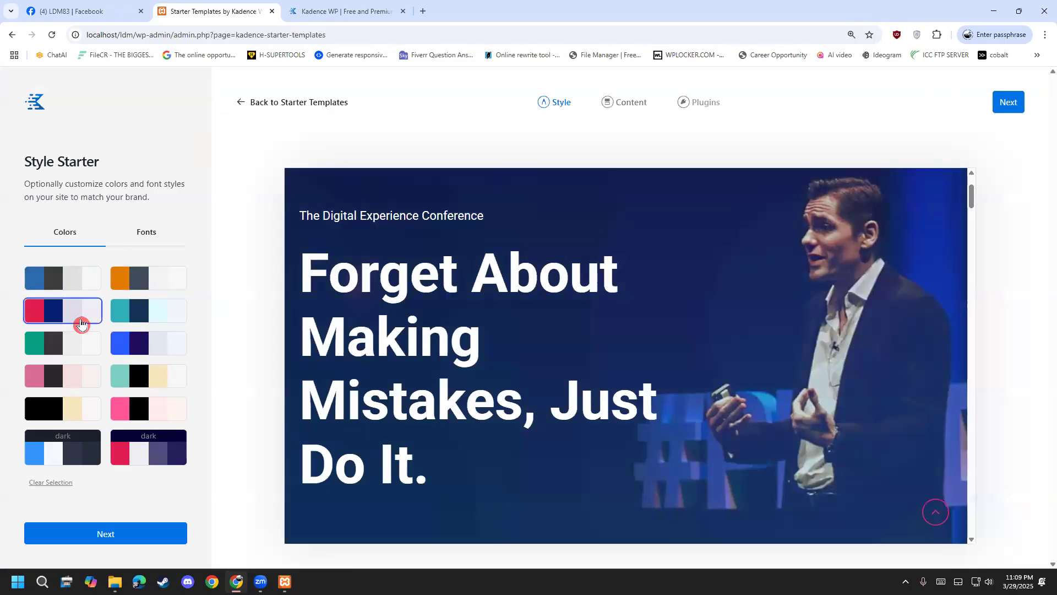
pyautogui.click(140, 283)
pyautogui.click(80, 451)
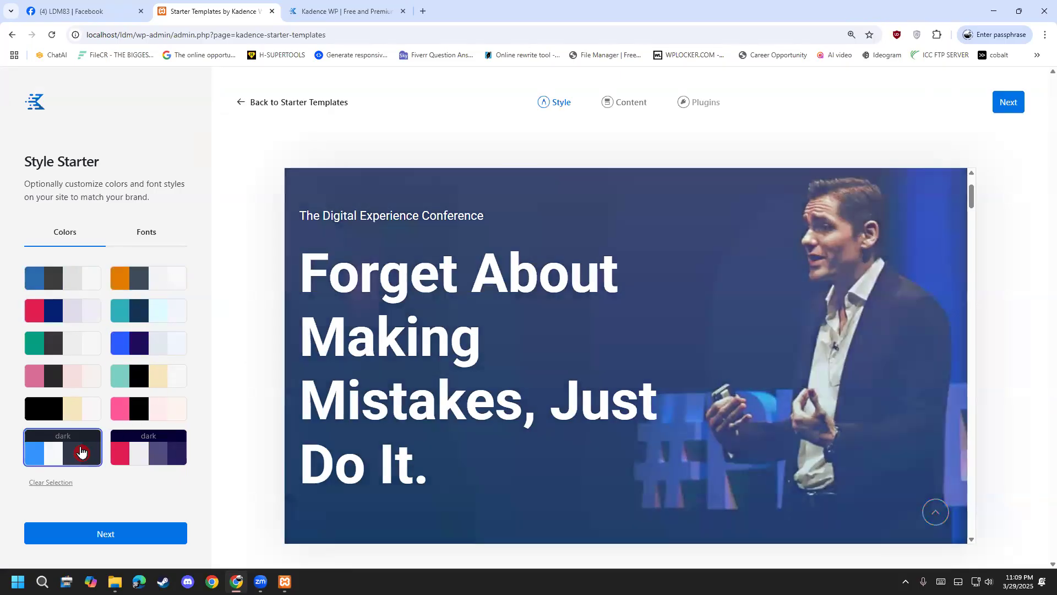
pyautogui.click(179, 449)
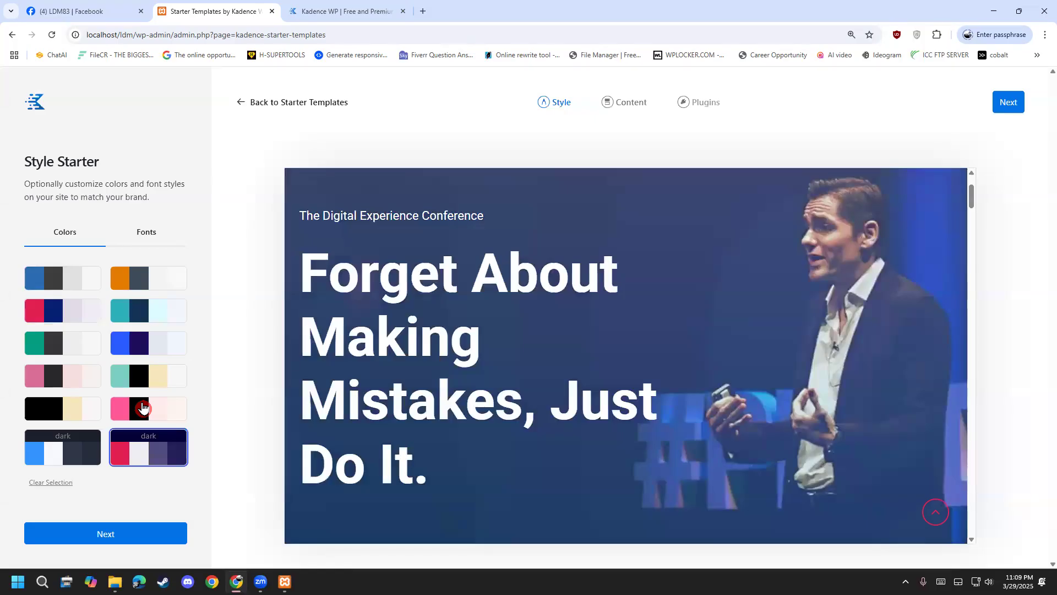
pyautogui.click(142, 408)
pyautogui.click(155, 376)
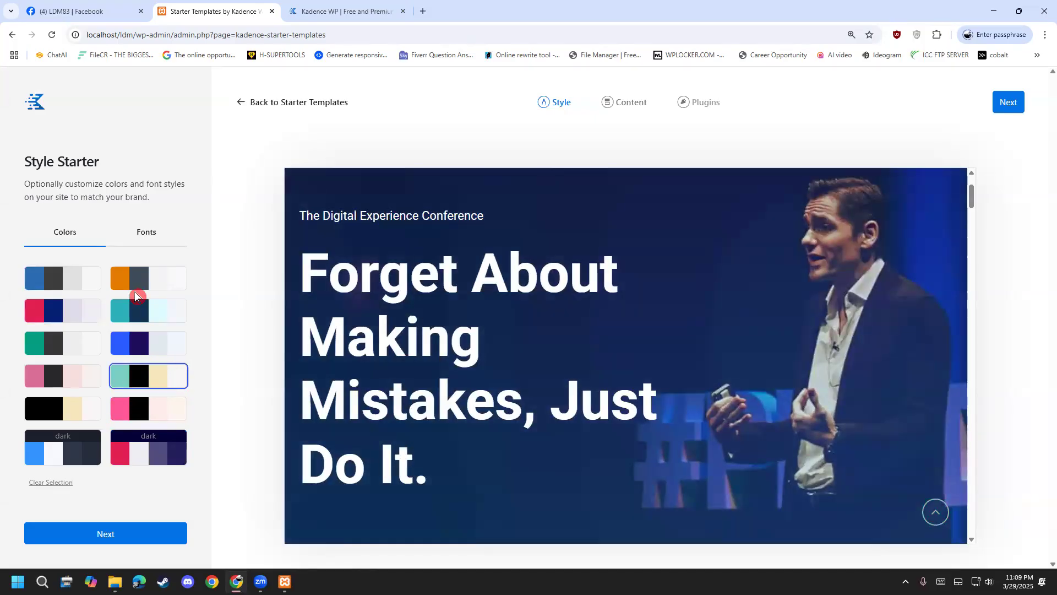
pyautogui.click(136, 309)
pyautogui.click(134, 344)
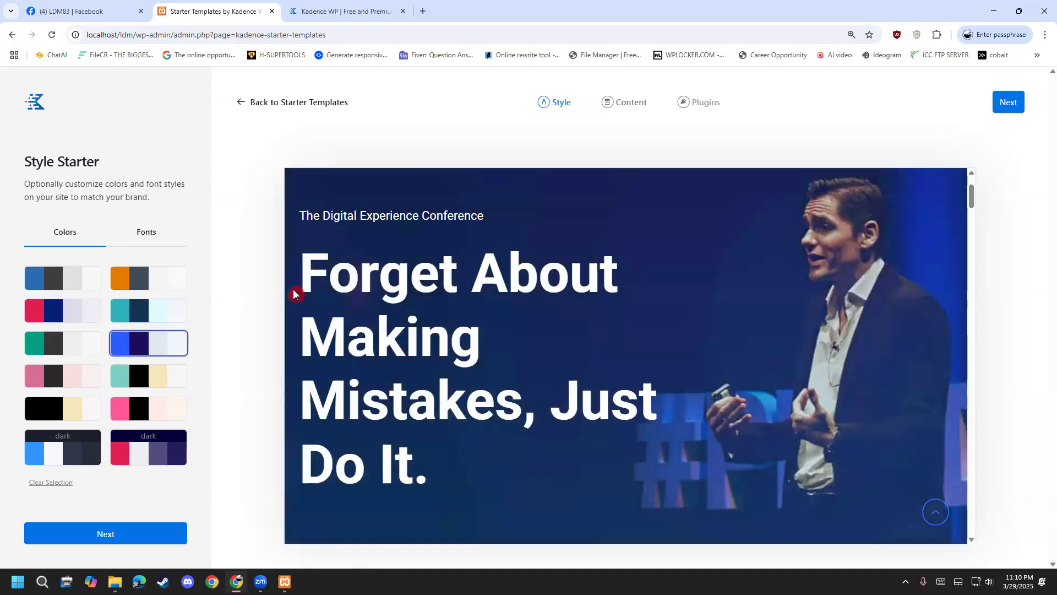
# Compare the blue/purple, teal/navy and teal/black palettes on the Conference preview.
pyautogui.scroll(-10, 574, 377)
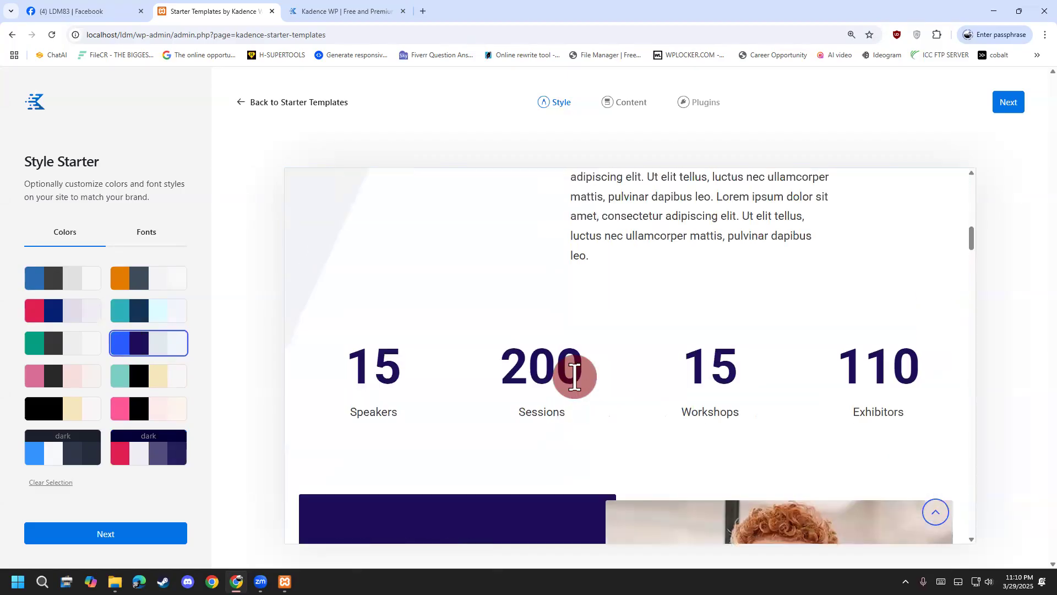
pyautogui.click(72, 285)
pyautogui.click(134, 315)
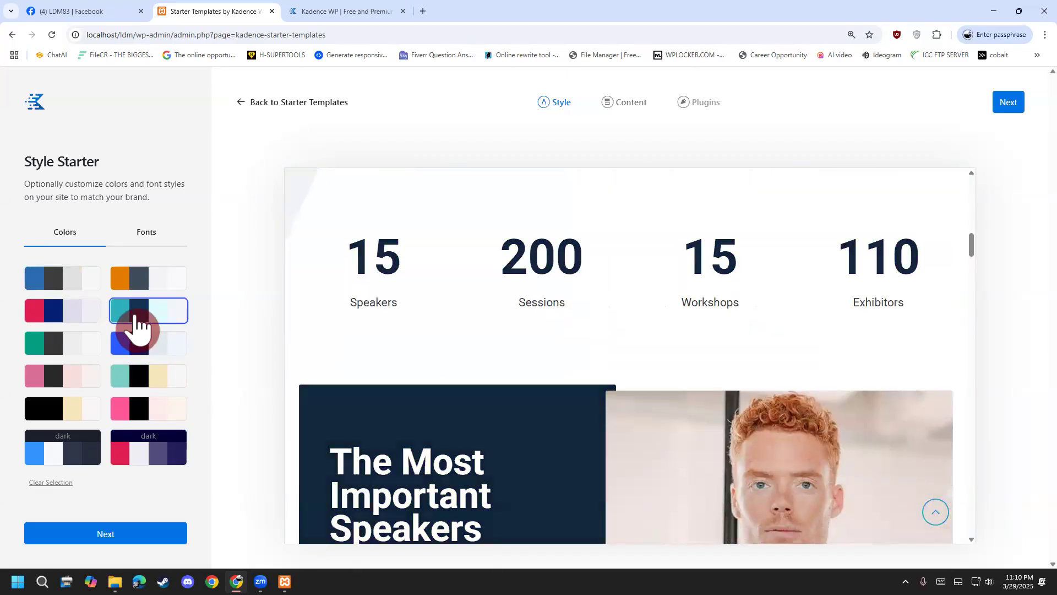
pyautogui.scroll(-15, 409, 396)
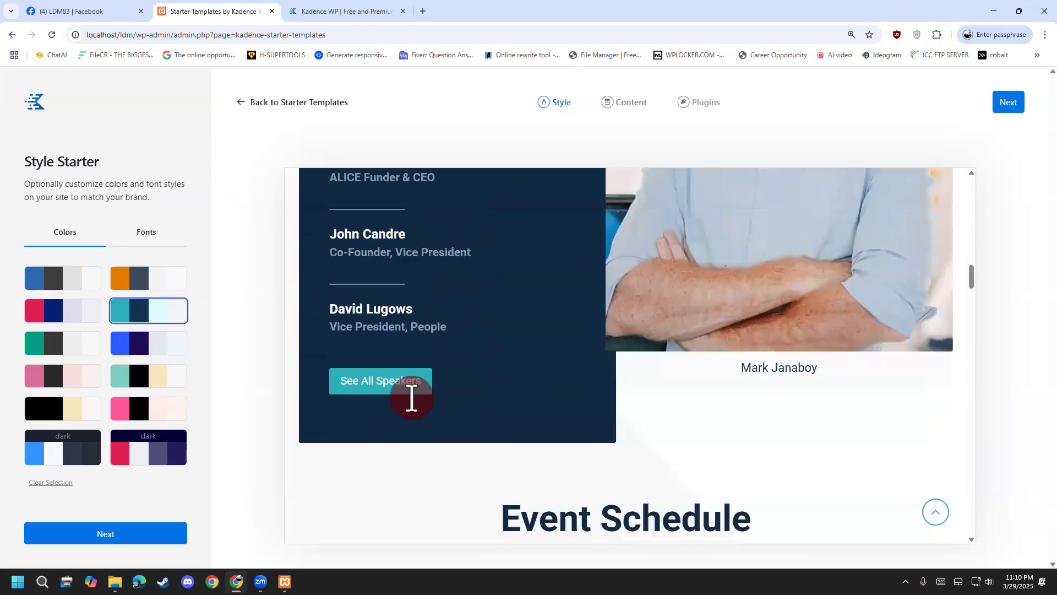
pyautogui.scroll(-3, 456, 486)
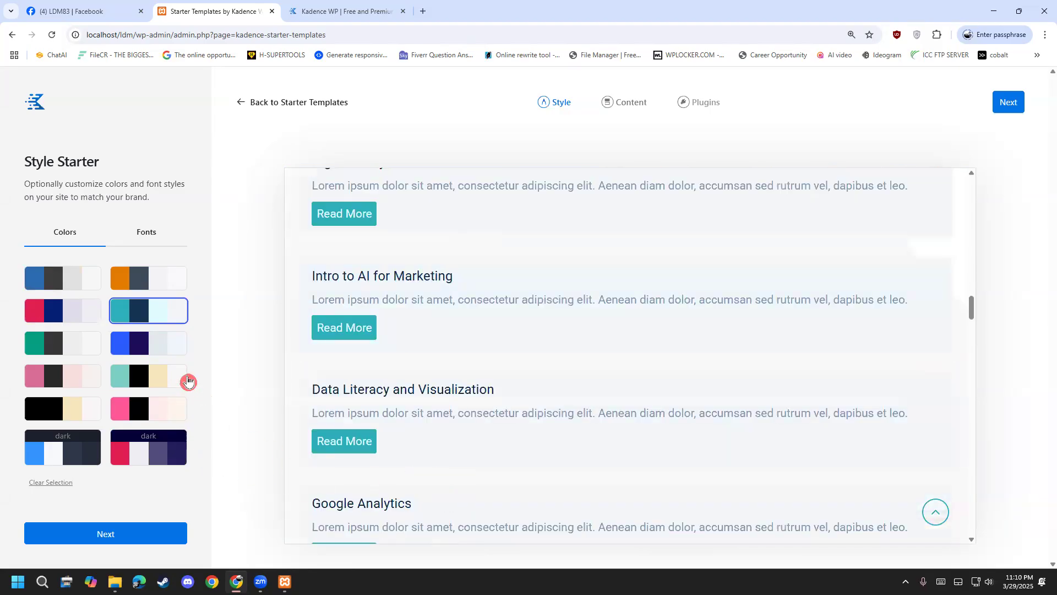
pyautogui.click(171, 352)
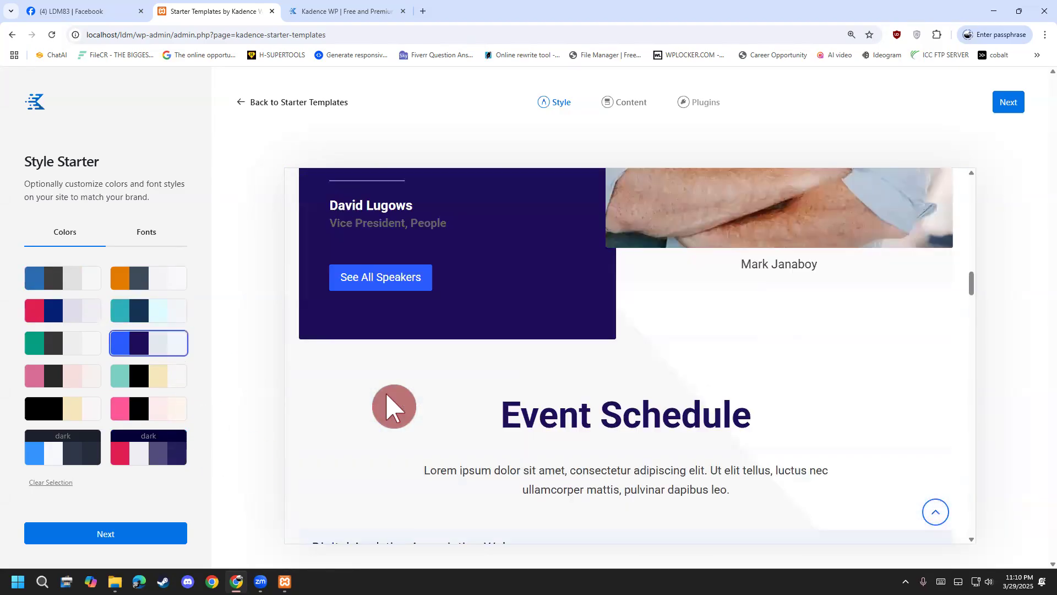
pyautogui.click(156, 322)
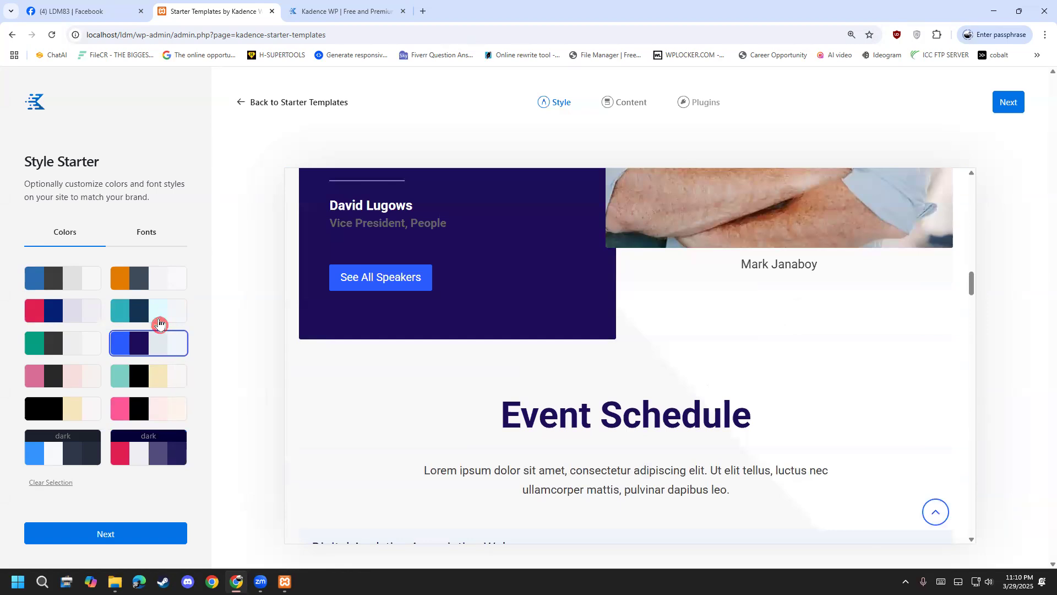
pyautogui.click(156, 352)
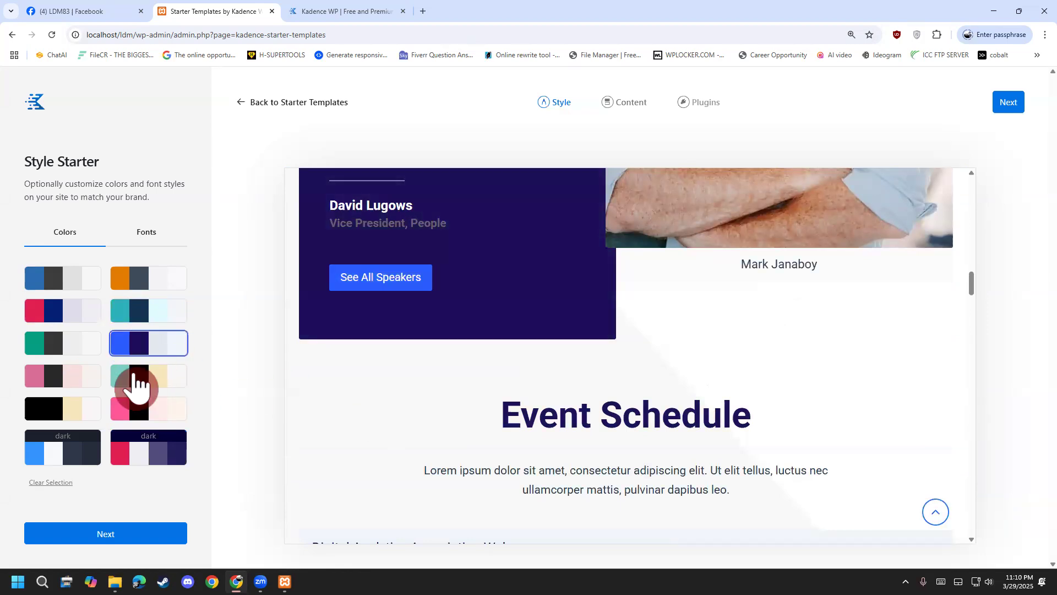
pyautogui.click(139, 381)
pyautogui.click(158, 346)
pyautogui.click(137, 378)
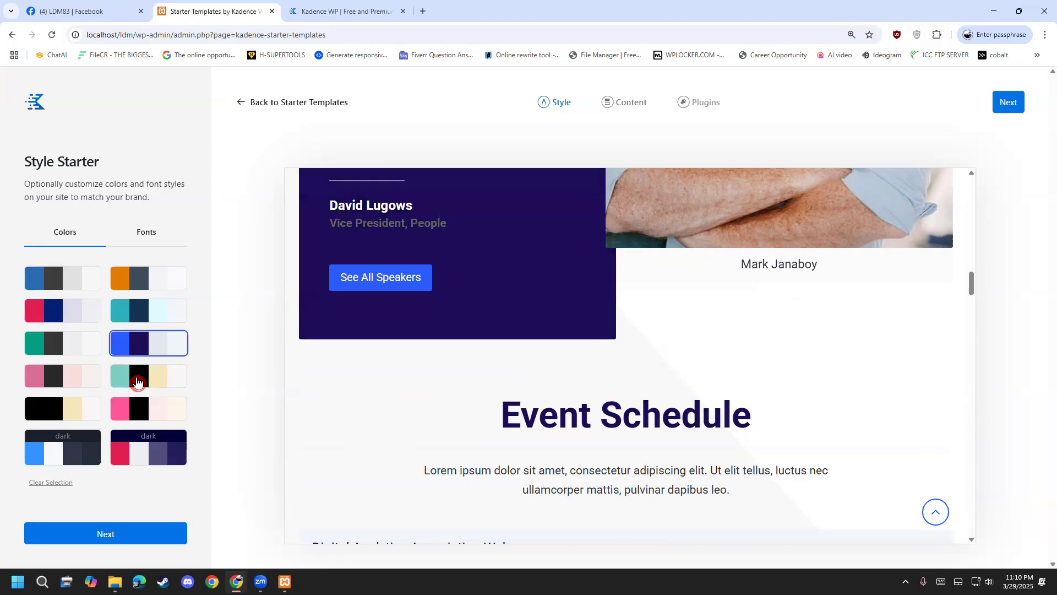
# Try black/cream and dark palettes, settle on pink and black, and continue to Content.
pyautogui.scroll(17, 460, 399)
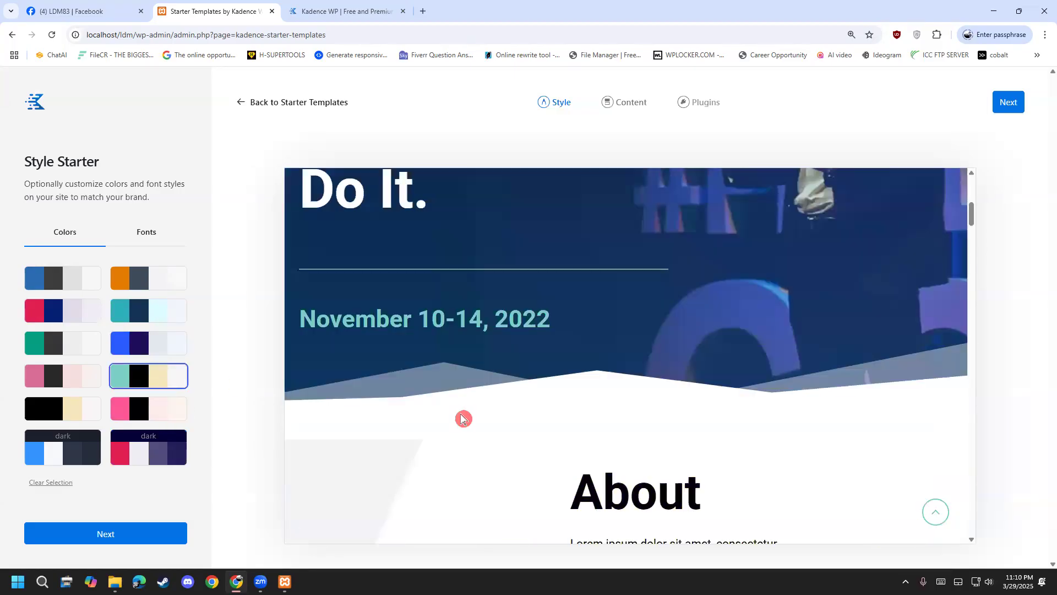
pyautogui.scroll(-5, 462, 418)
pyautogui.scroll(-8, 461, 421)
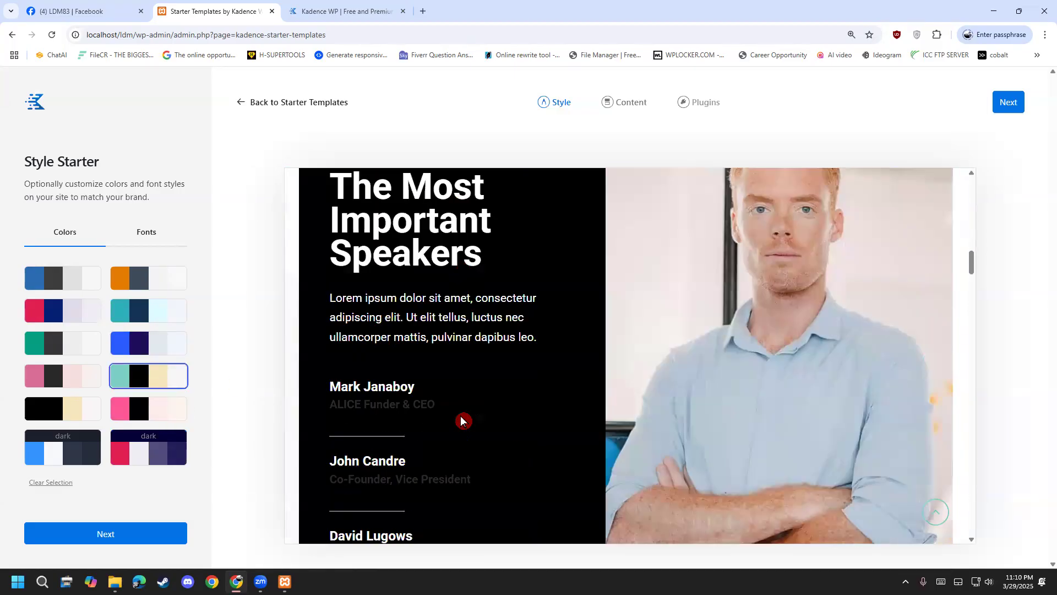
pyautogui.scroll(3, 451, 418)
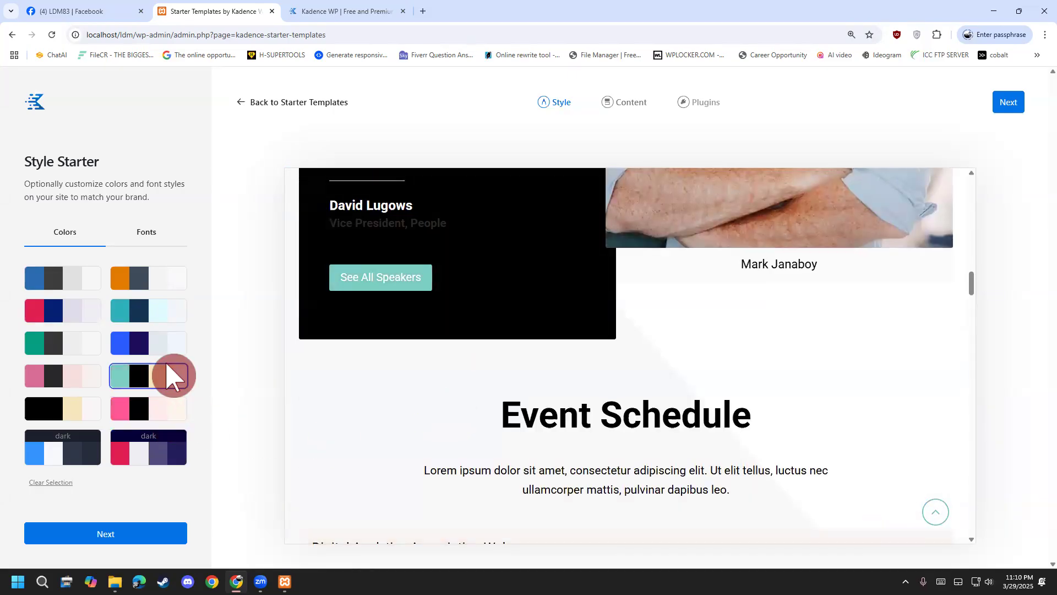
pyautogui.scroll(5, 467, 422)
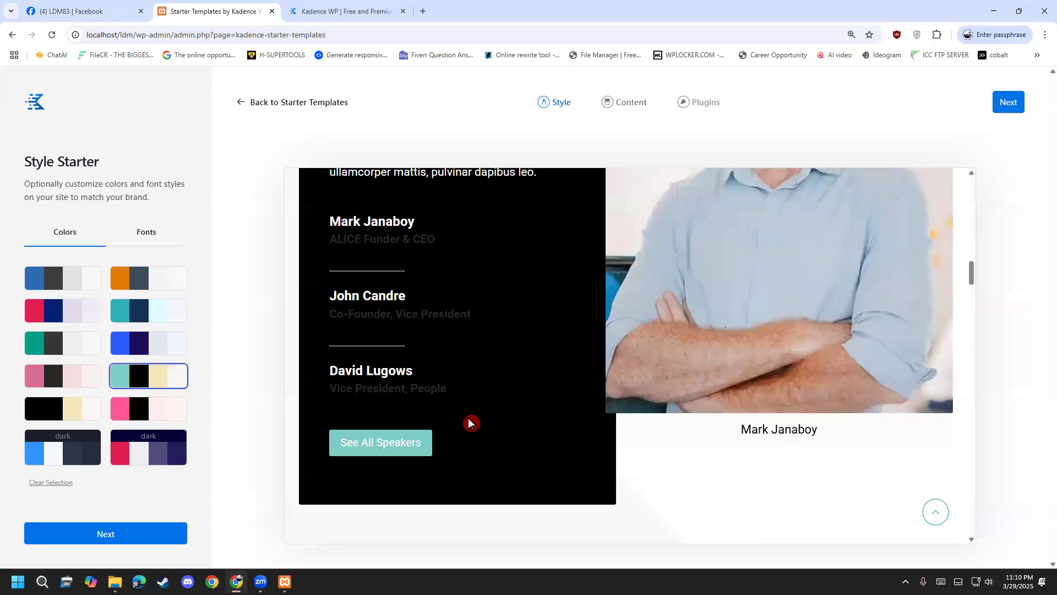
pyautogui.scroll(-1, 462, 422)
pyautogui.click(170, 351)
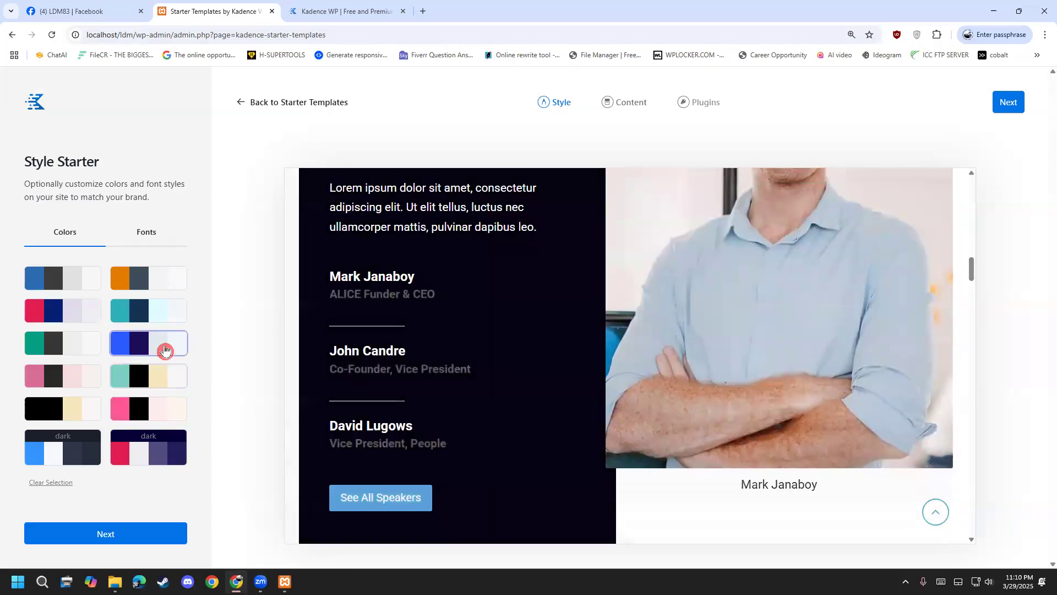
pyautogui.click(66, 411)
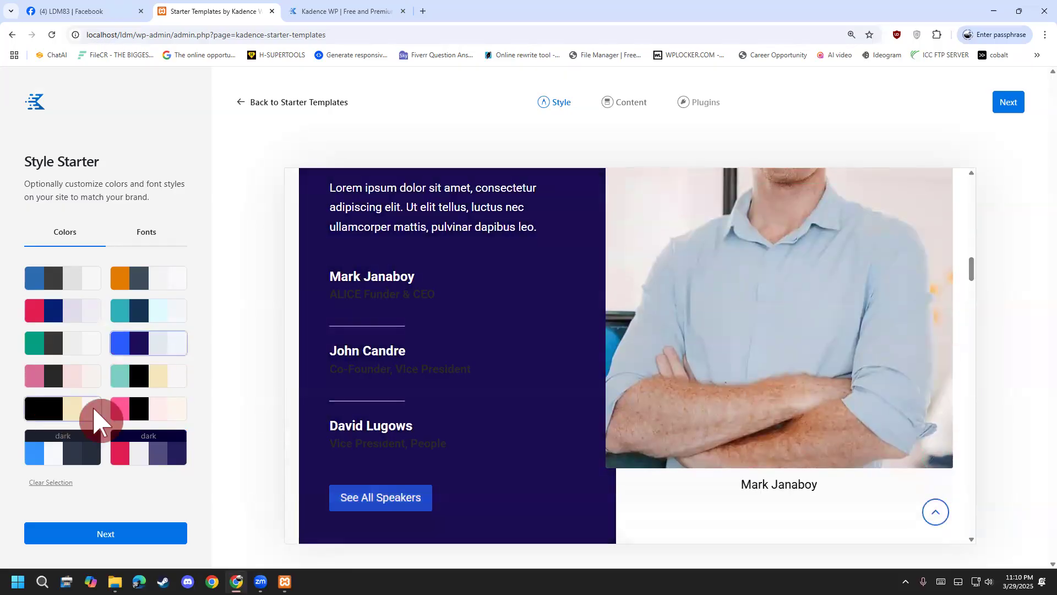
pyautogui.click(72, 449)
pyautogui.click(134, 450)
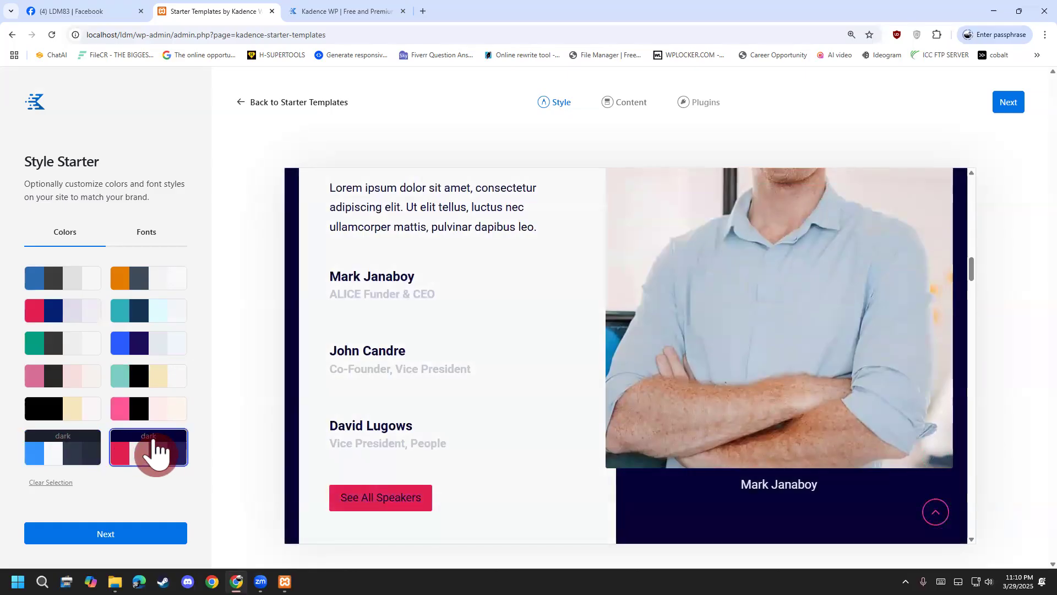
pyautogui.click(146, 402)
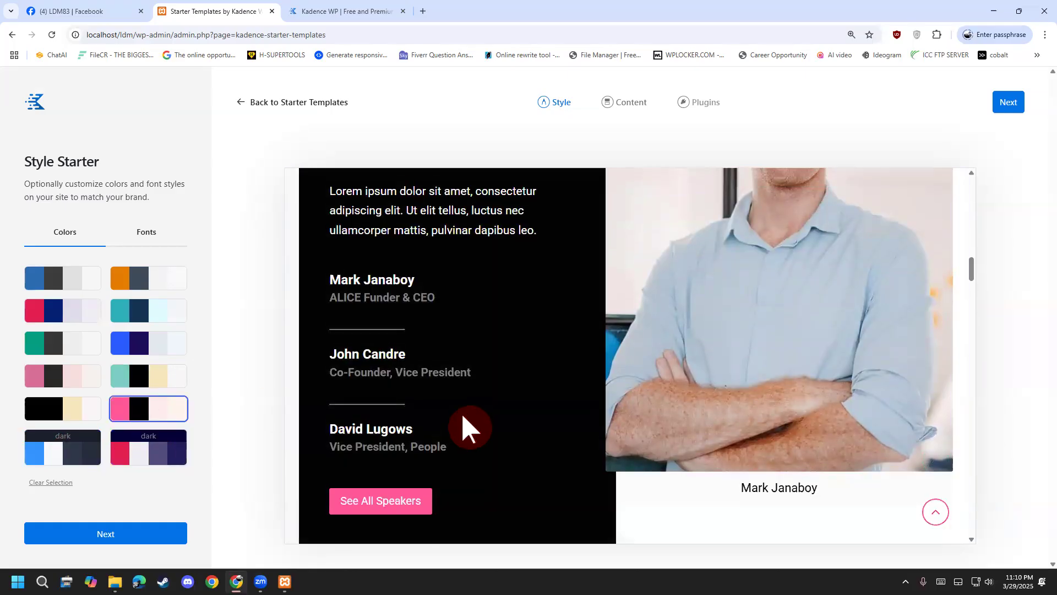
pyautogui.scroll(10, 468, 432)
pyautogui.scroll(-4, 263, 447)
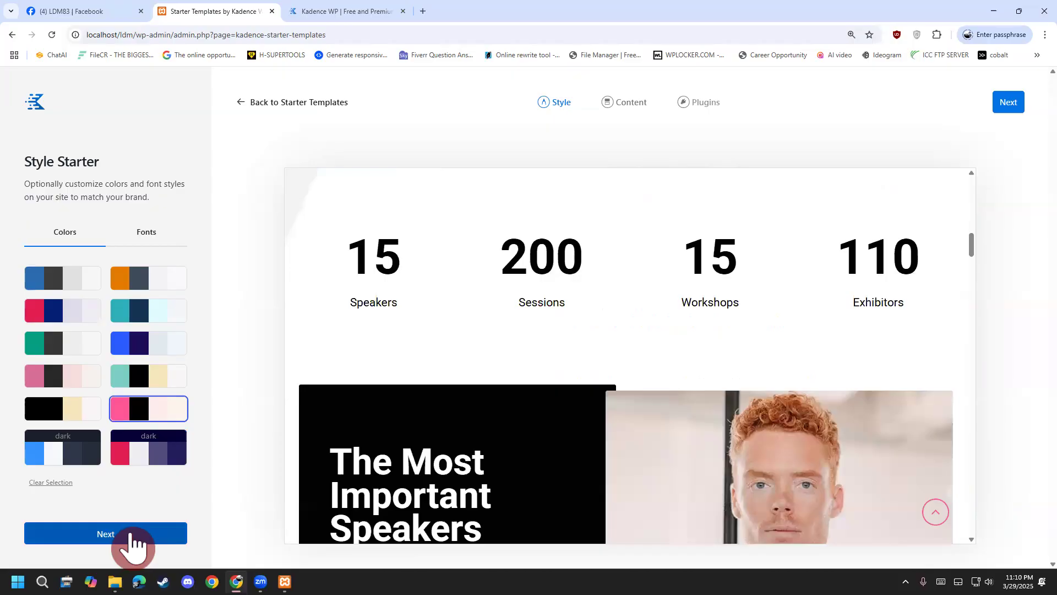
pyautogui.click(131, 536)
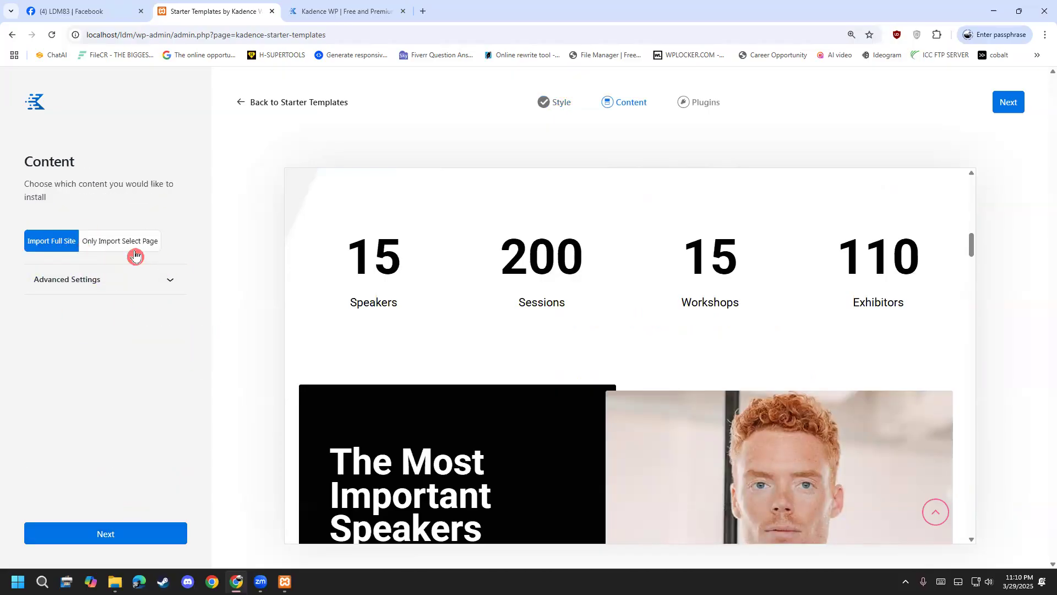
# Choose Import Full Site and expand Advanced Settings, keeping Customizer Settings and Widgets on.
pyautogui.click(135, 255)
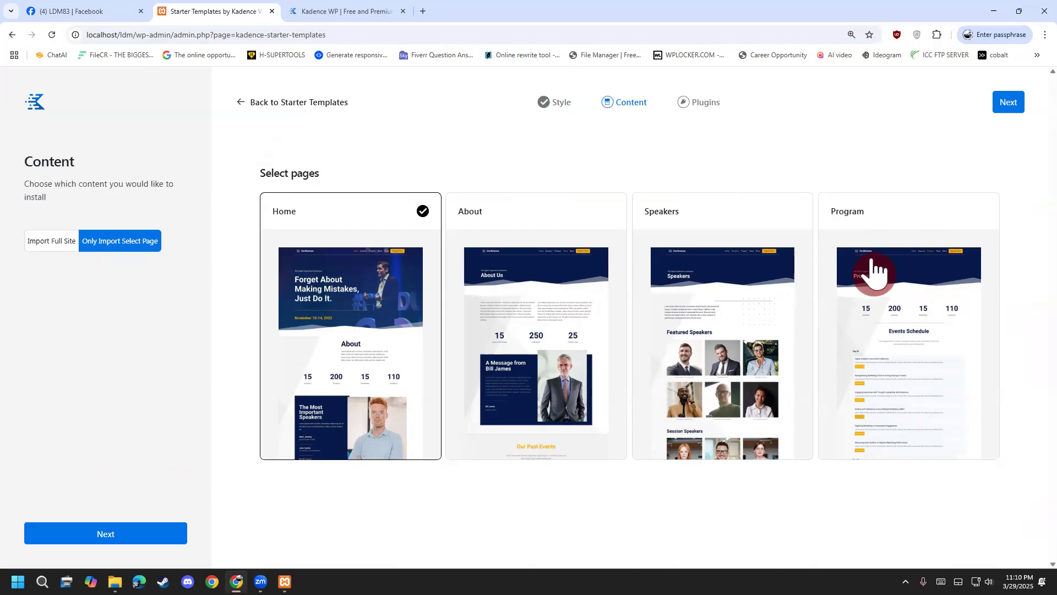
pyautogui.click(64, 242)
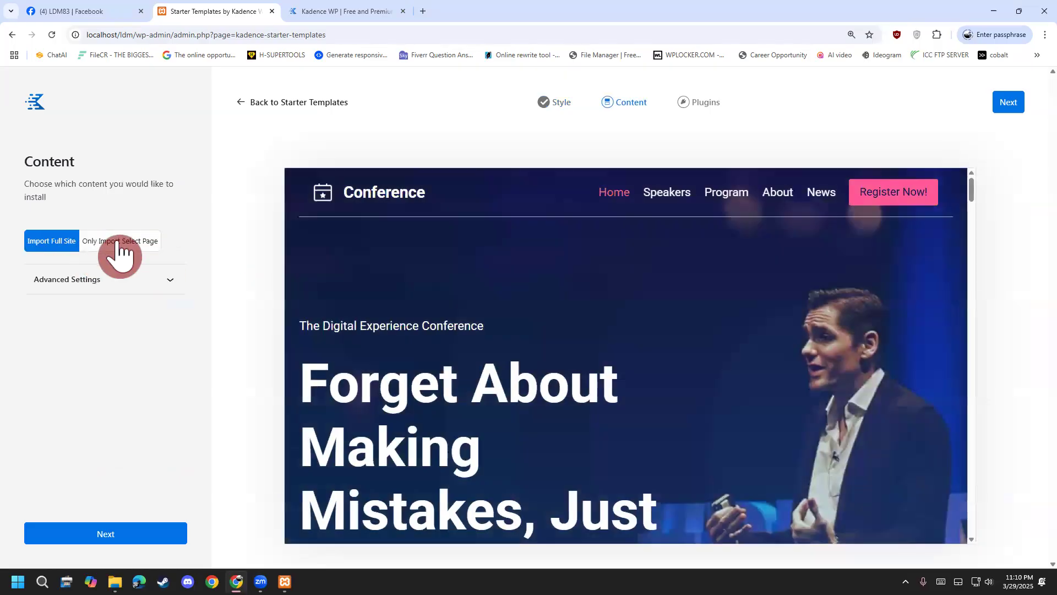
pyautogui.click(118, 242)
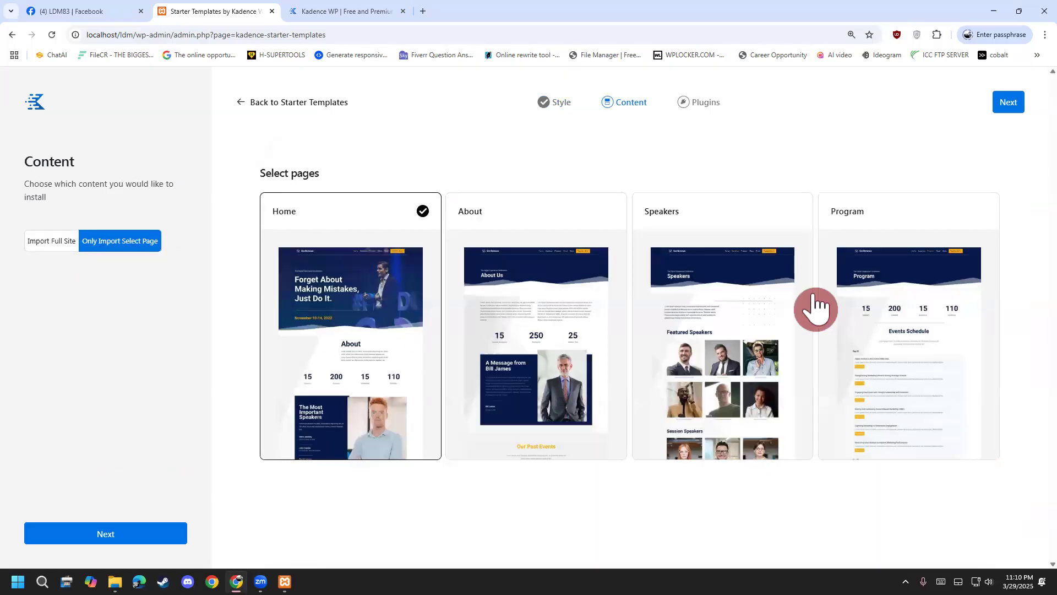
pyautogui.click(564, 248)
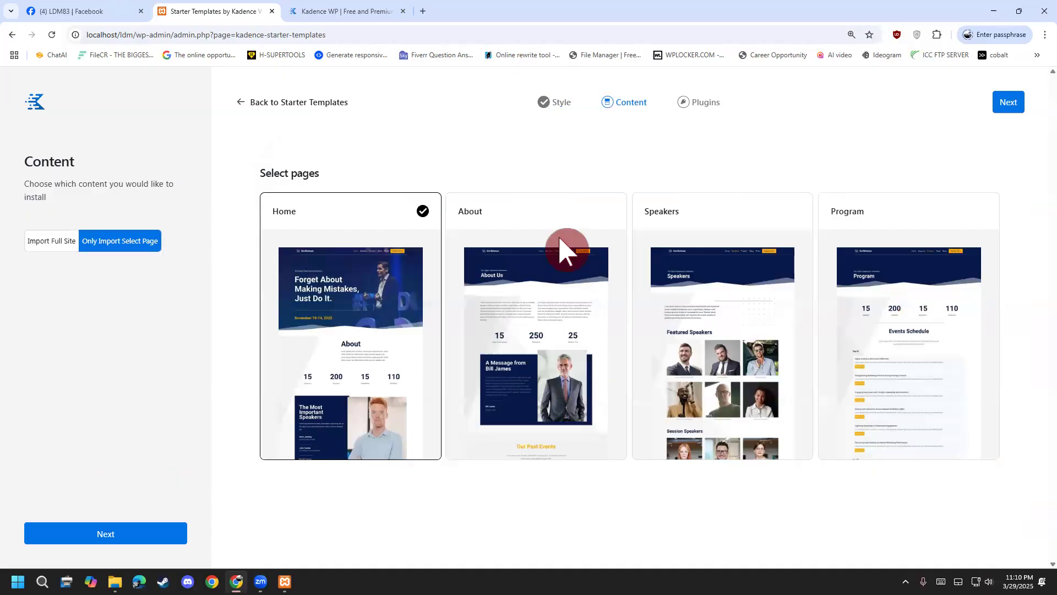
pyautogui.click(388, 235)
pyautogui.click(462, 246)
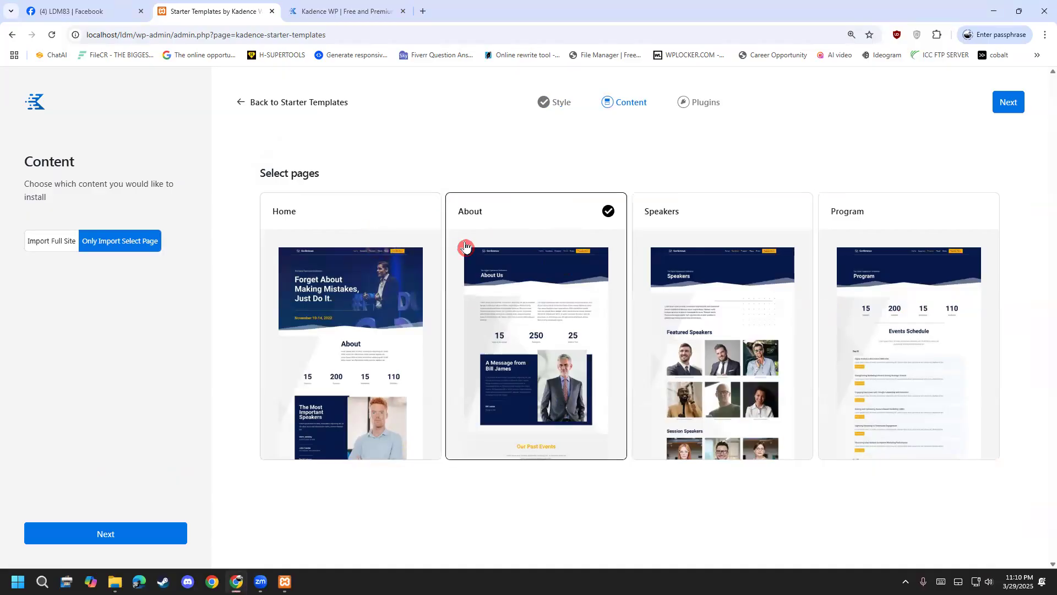
pyautogui.click(372, 253)
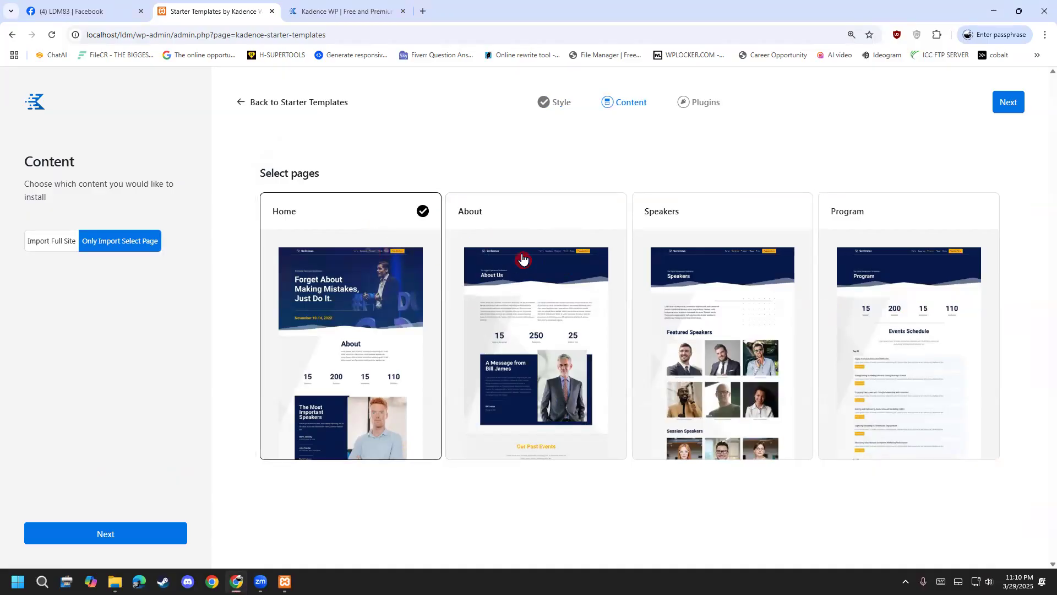
pyautogui.click(71, 245)
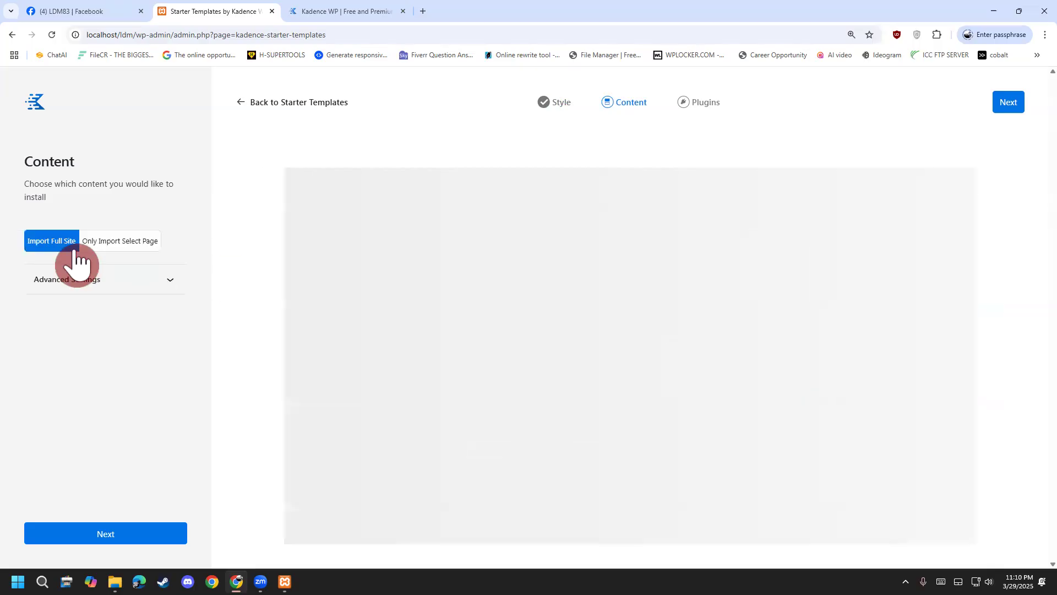
pyautogui.click(115, 290)
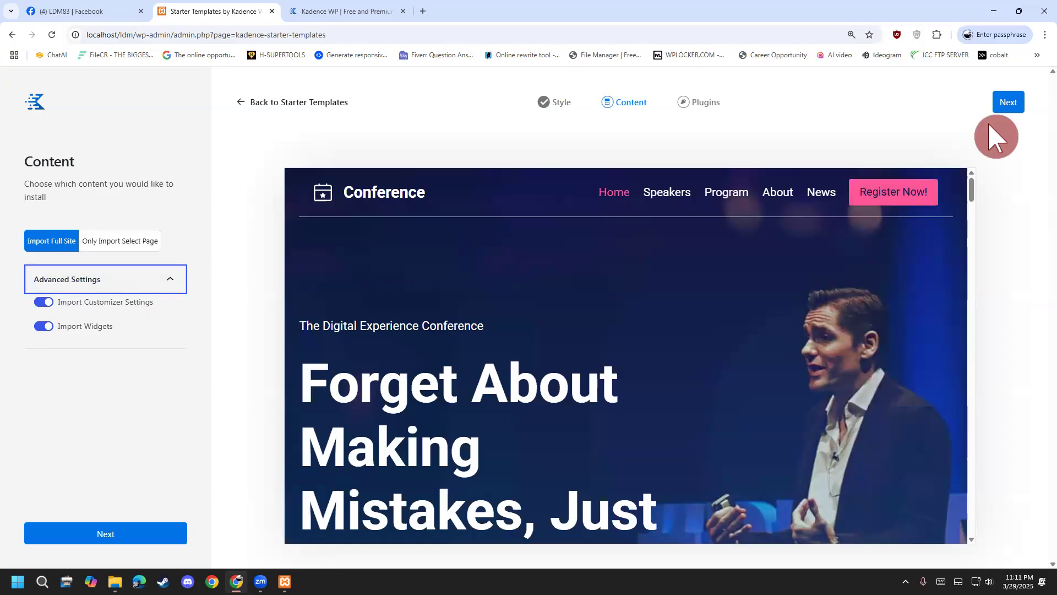
pyautogui.scroll(-15, 922, 392)
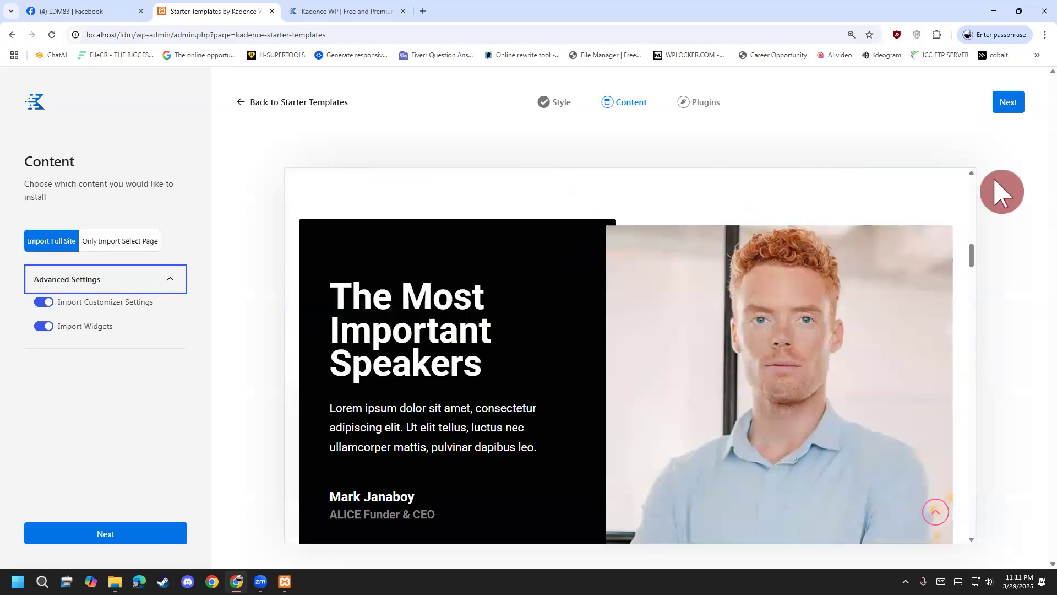
# Keep only Kadence Blocks and The Events Calendar on the Plugins step, then Finish and Launch.
pyautogui.click(1021, 105)
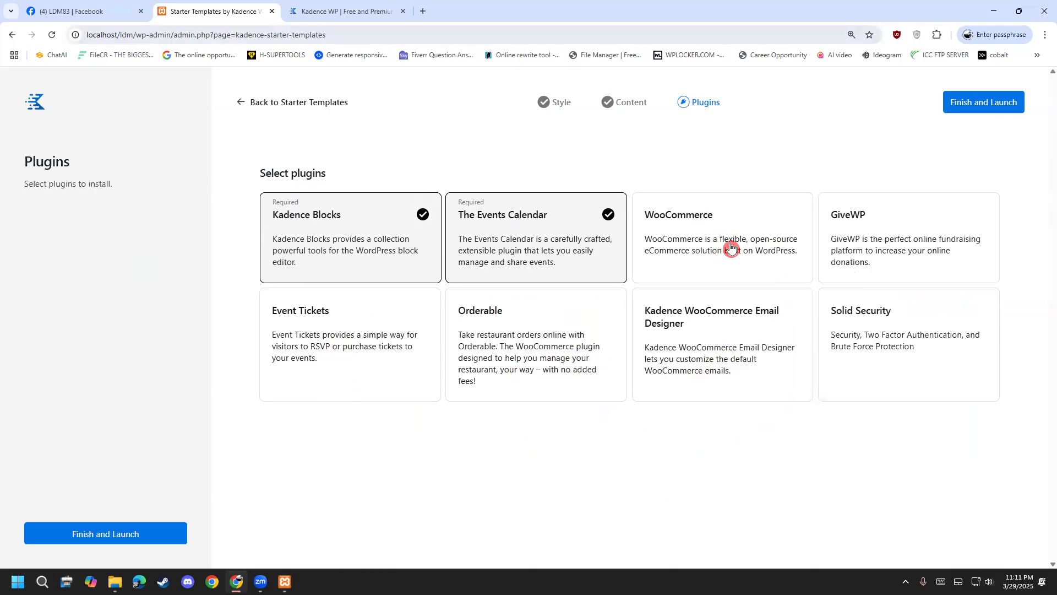
pyautogui.hotkey('ctrl', 'shift', '3')
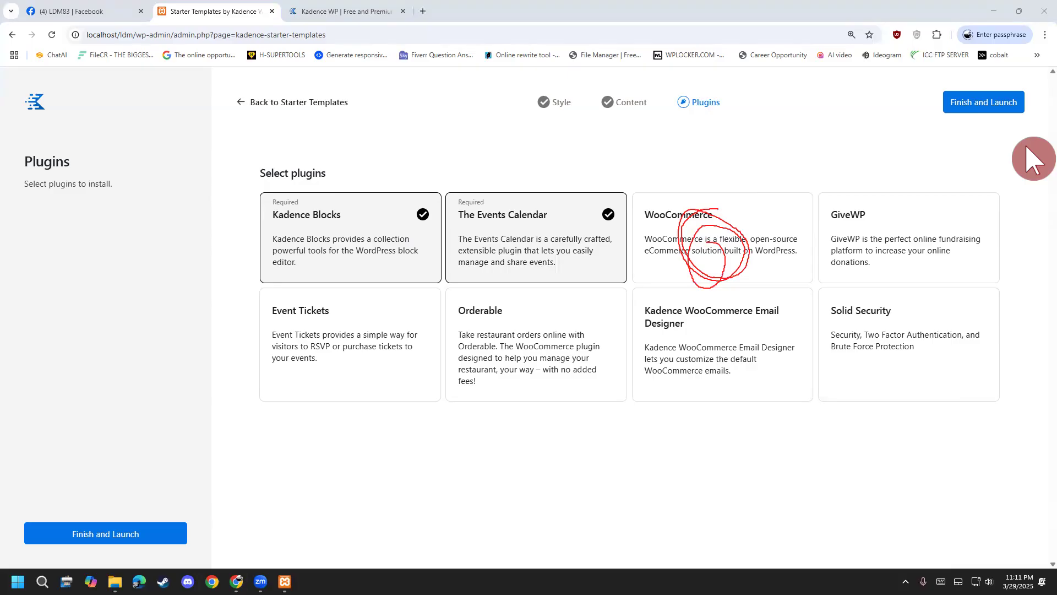
pyautogui.press('Escape')
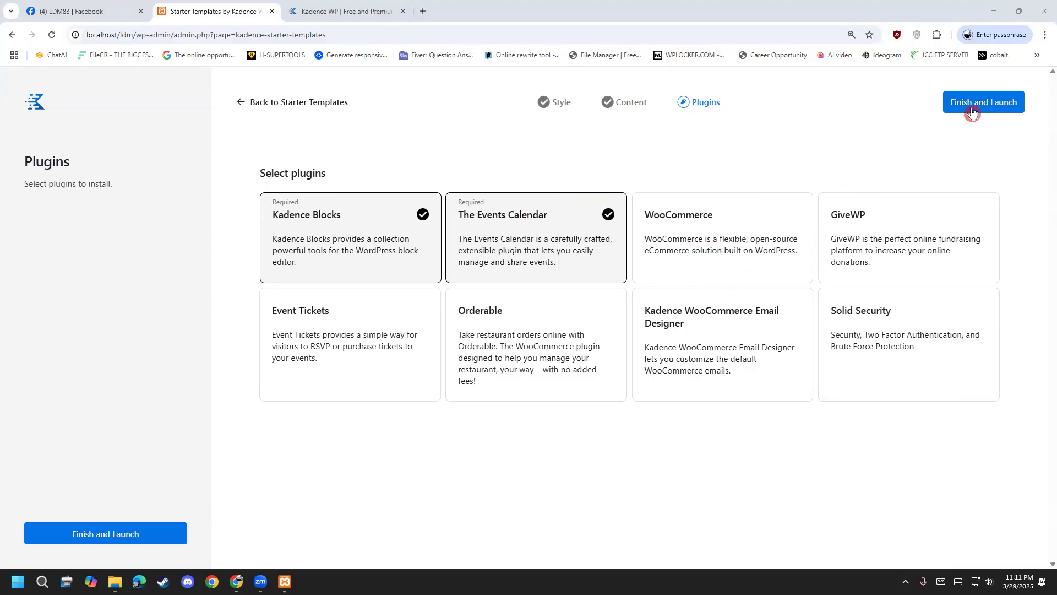
pyautogui.click(984, 104)
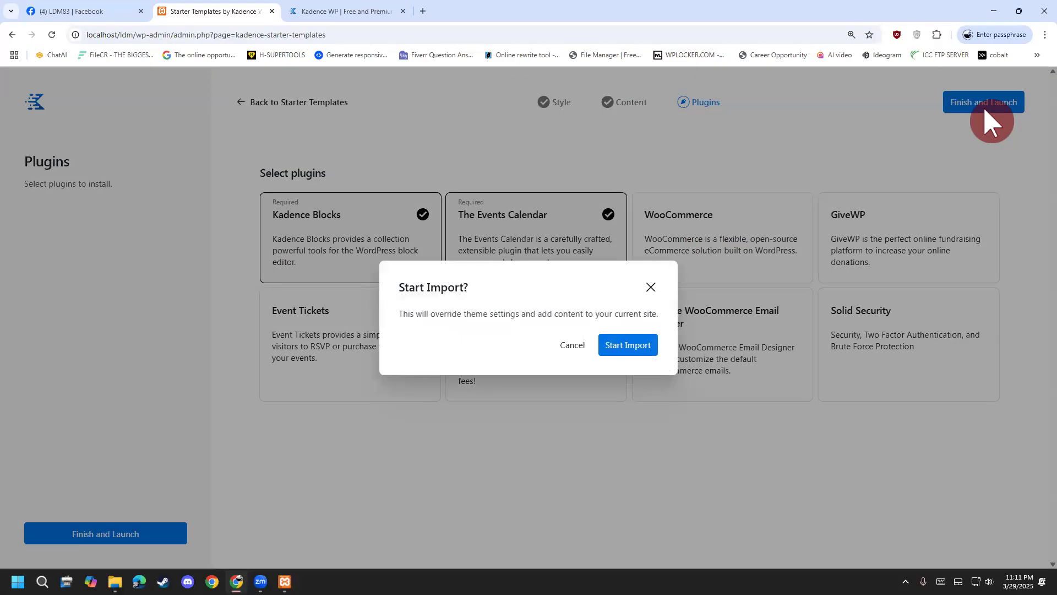
# Start the import and wait until the Success screen appears.
pyautogui.click(637, 347)
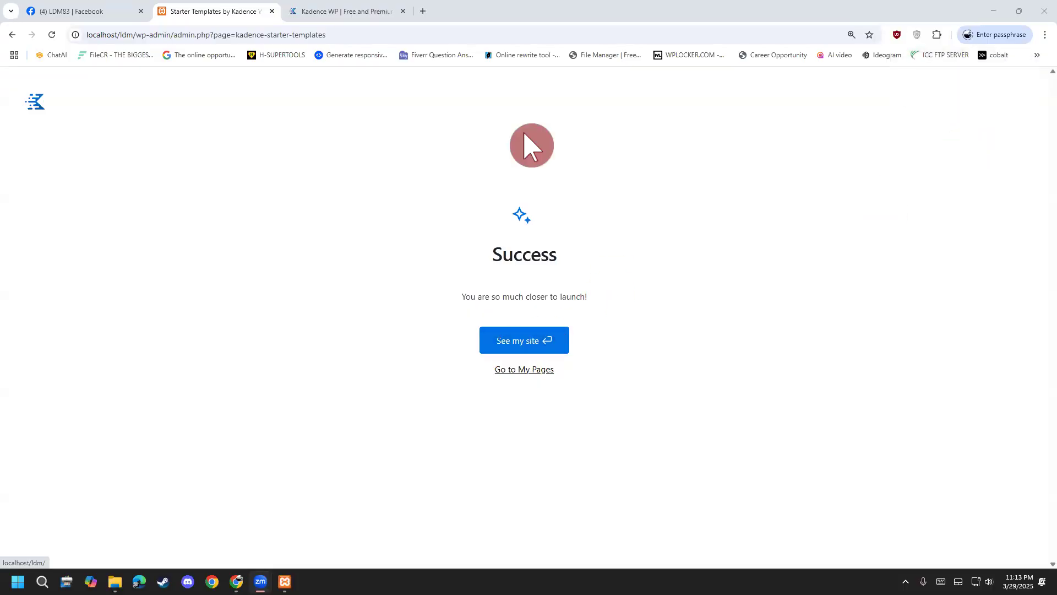
# Open the newly built Conference site from the Success screen and scroll through its home page.
pyautogui.click(515, 341)
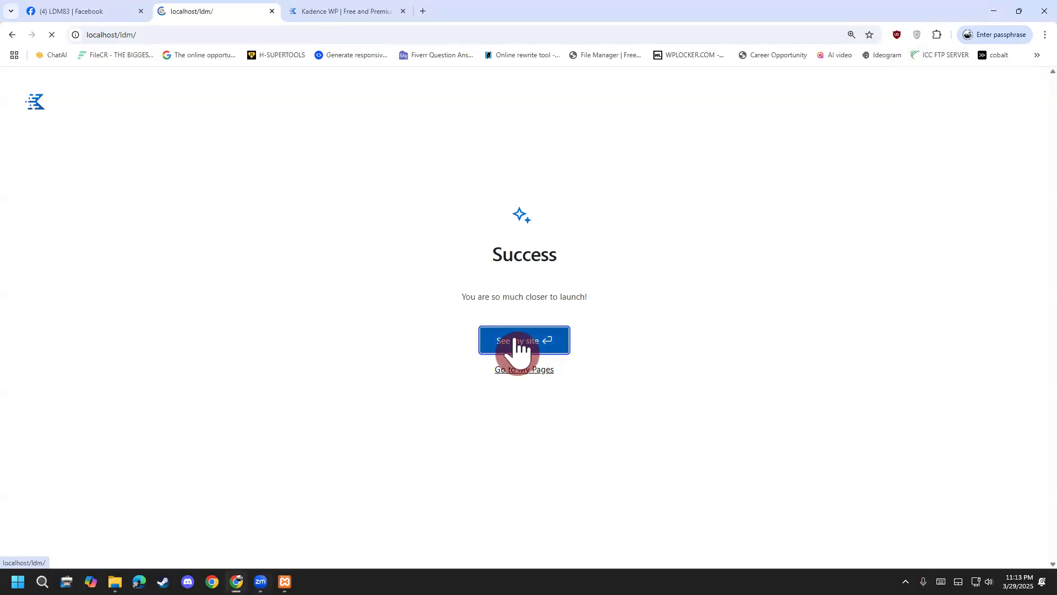
pyautogui.scroll(-15, 245, 309)
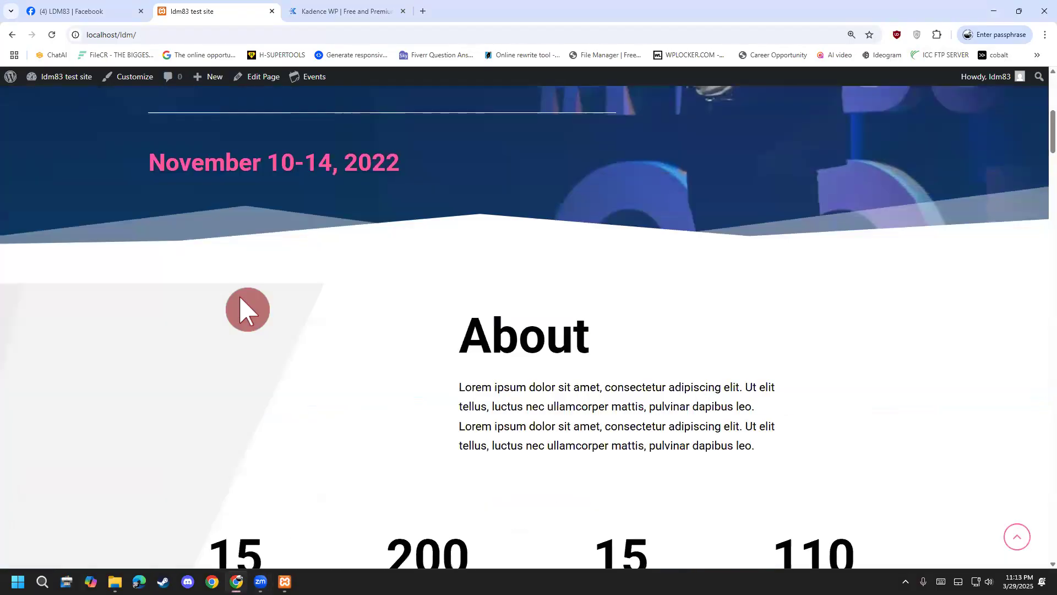
pyautogui.scroll(-15, 241, 361)
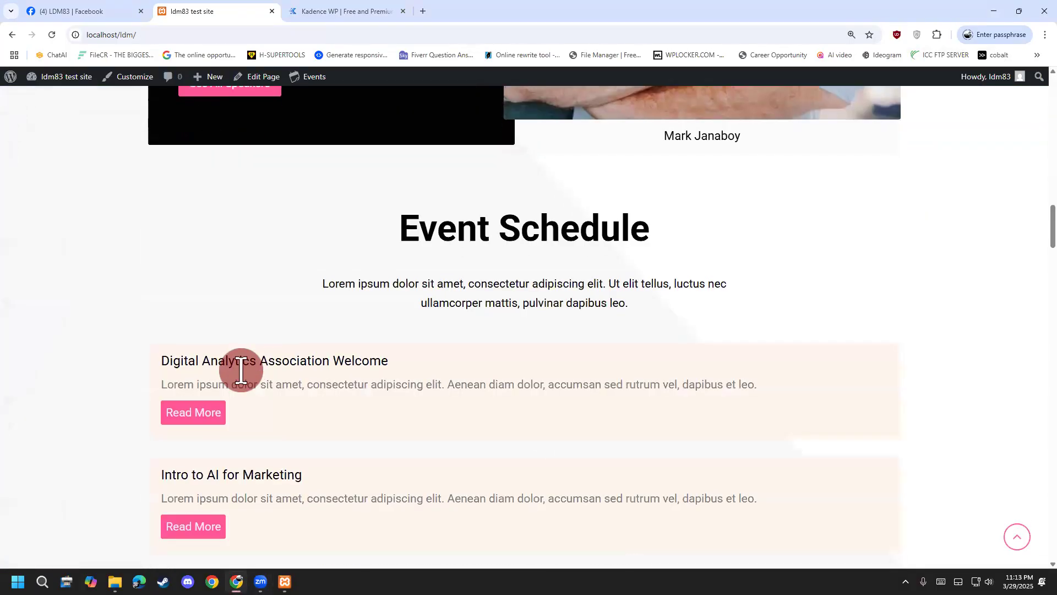
pyautogui.scroll(-10, 243, 404)
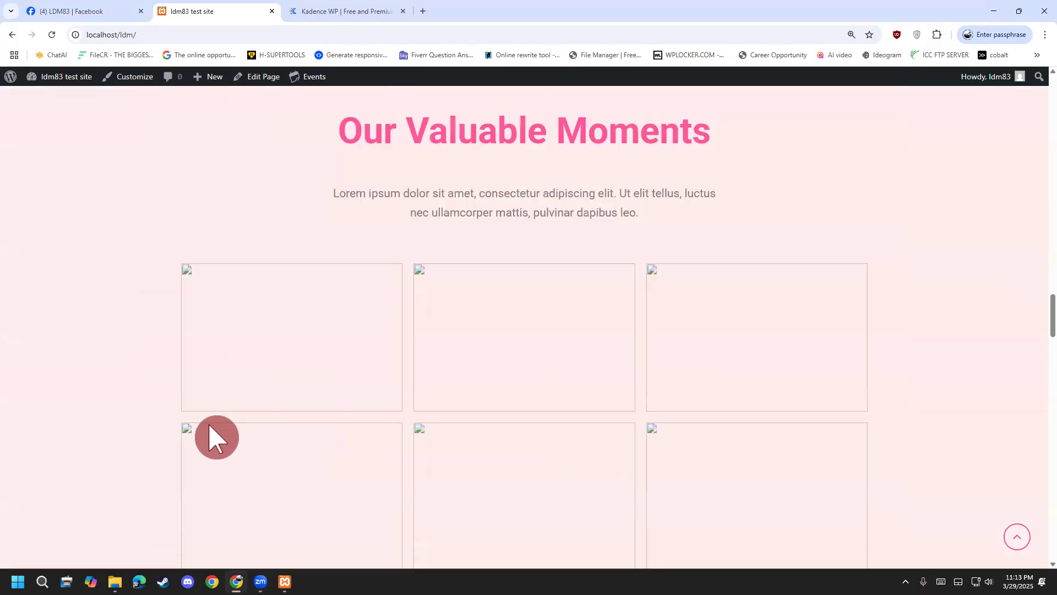
pyautogui.scroll(-13, 177, 457)
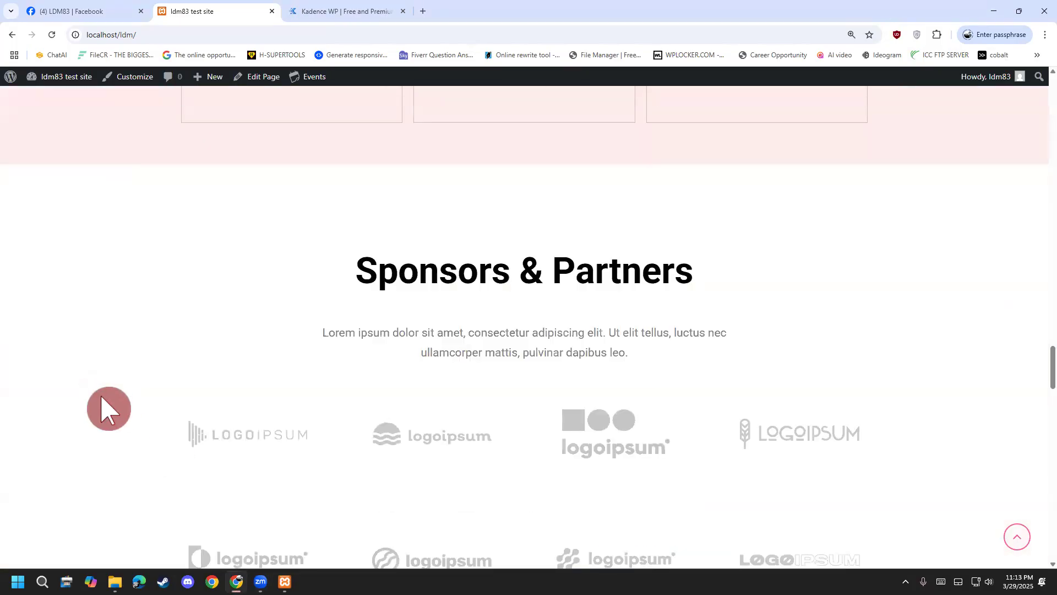
pyautogui.scroll(7, 114, 399)
pyautogui.scroll(20, 117, 374)
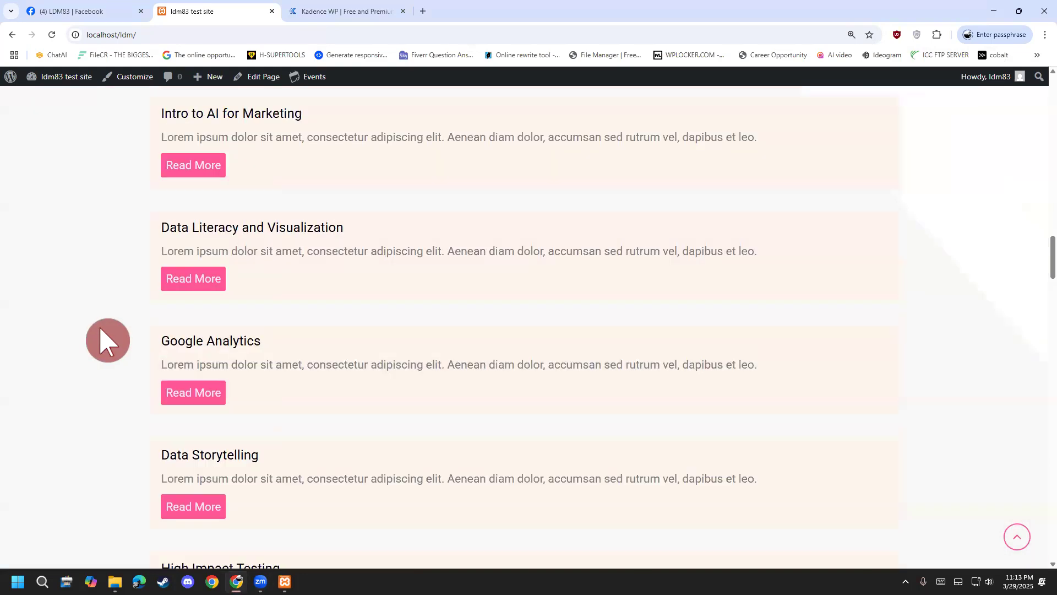
pyautogui.scroll(15, 77, 256)
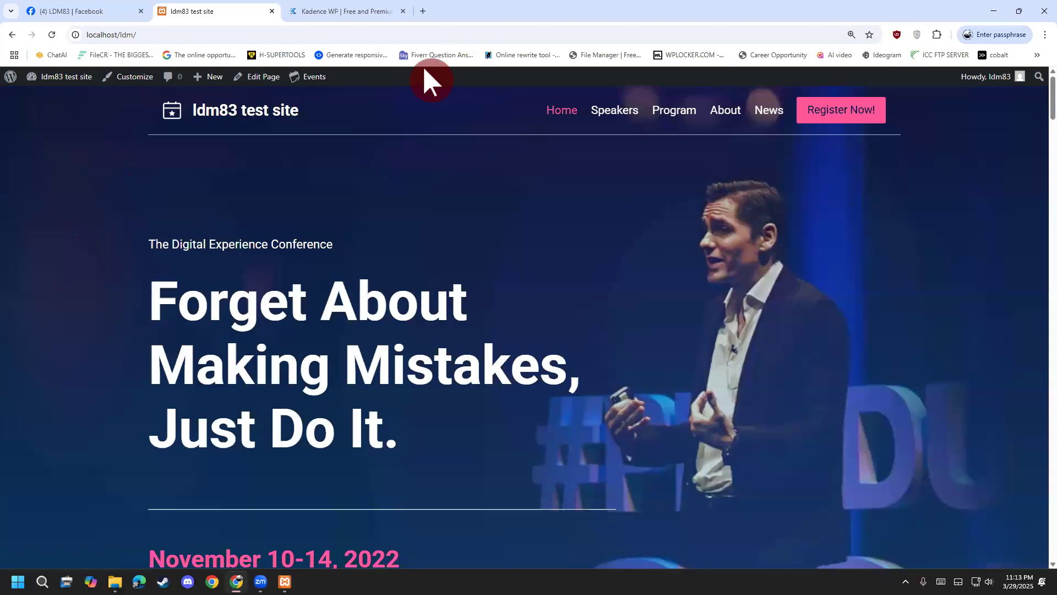
pyautogui.hotkey('ctrl', '2')
pyautogui.moveTo(156, 125)
pyautogui.mouseDown()
pyautogui.moveTo(485, 196)
pyautogui.moveTo(882, 164)
pyautogui.moveTo(801, 68)
pyautogui.moveTo(468, 66)
pyautogui.moveTo(137, 86)
pyautogui.moveTo(125, 105)
pyautogui.mouseUp()
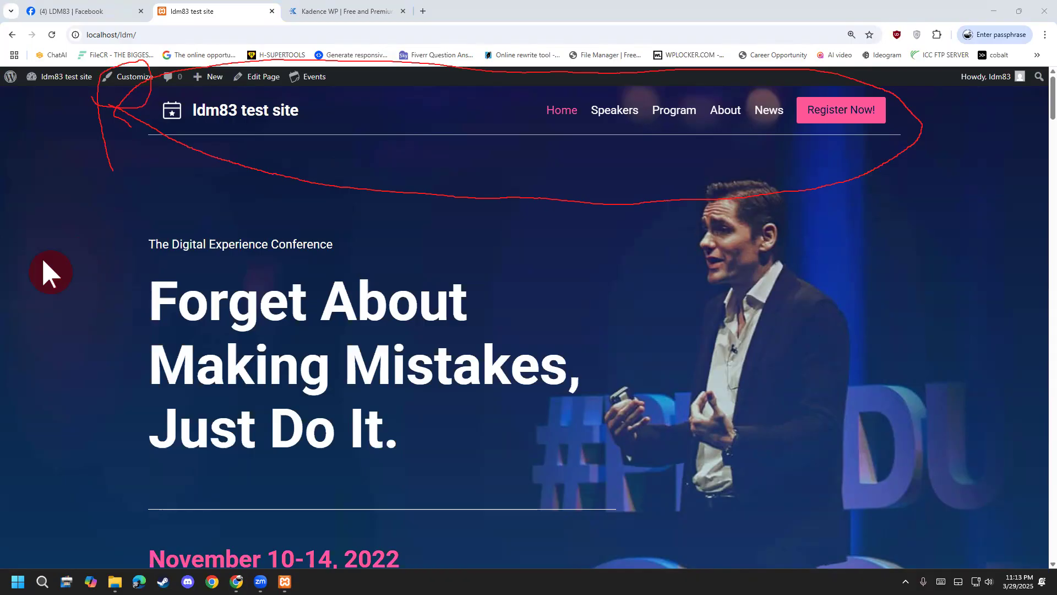
pyautogui.press('Escape')
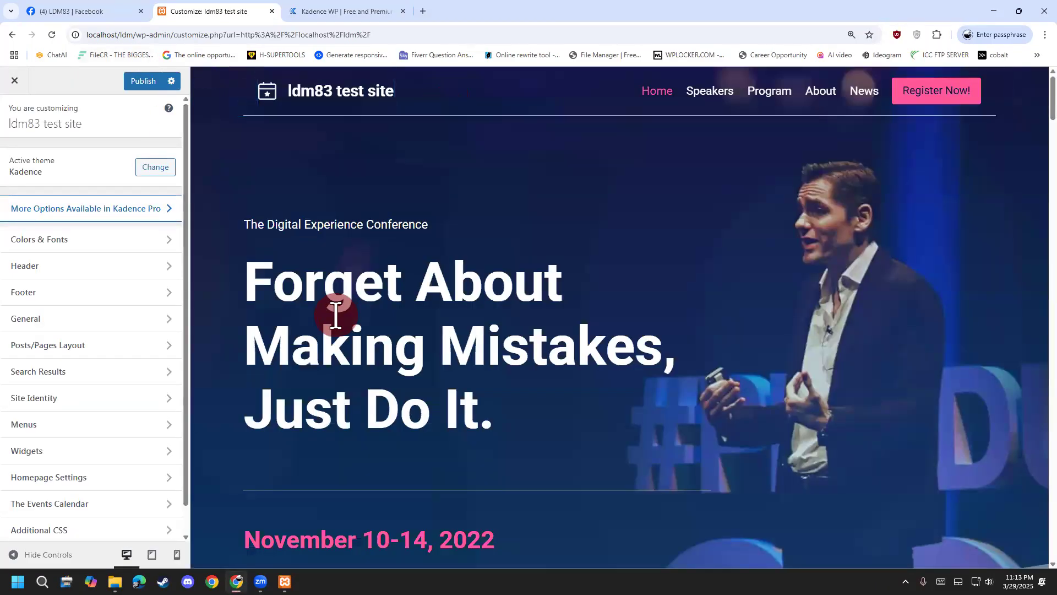
# Open the Customizer's Header section and its Logo / Site Identity settings.
pyautogui.scroll(-15, 269, 409)
pyautogui.scroll(-15, 298, 430)
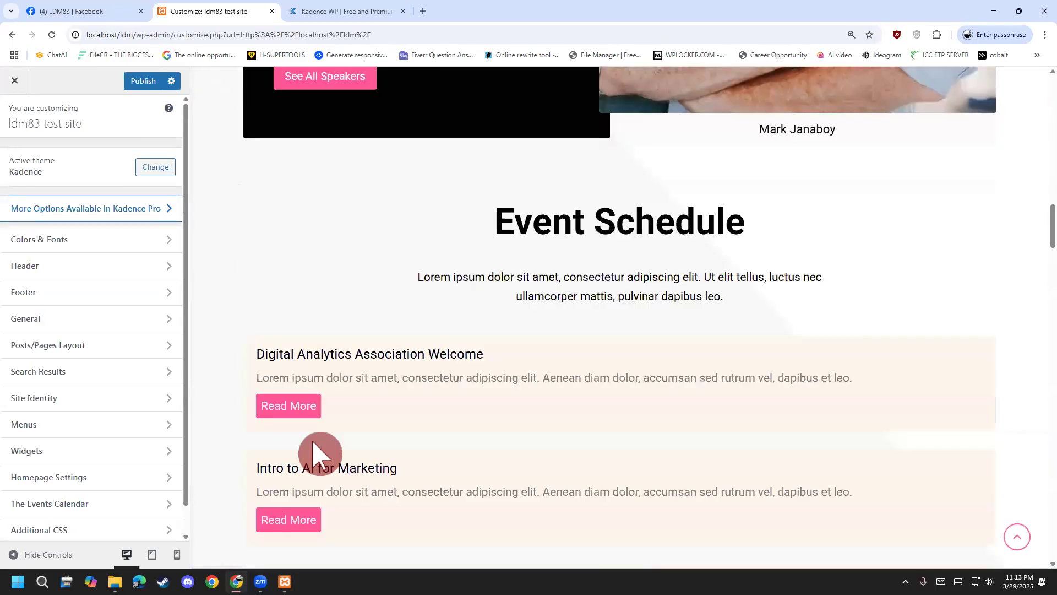
pyautogui.scroll(-20, 331, 488)
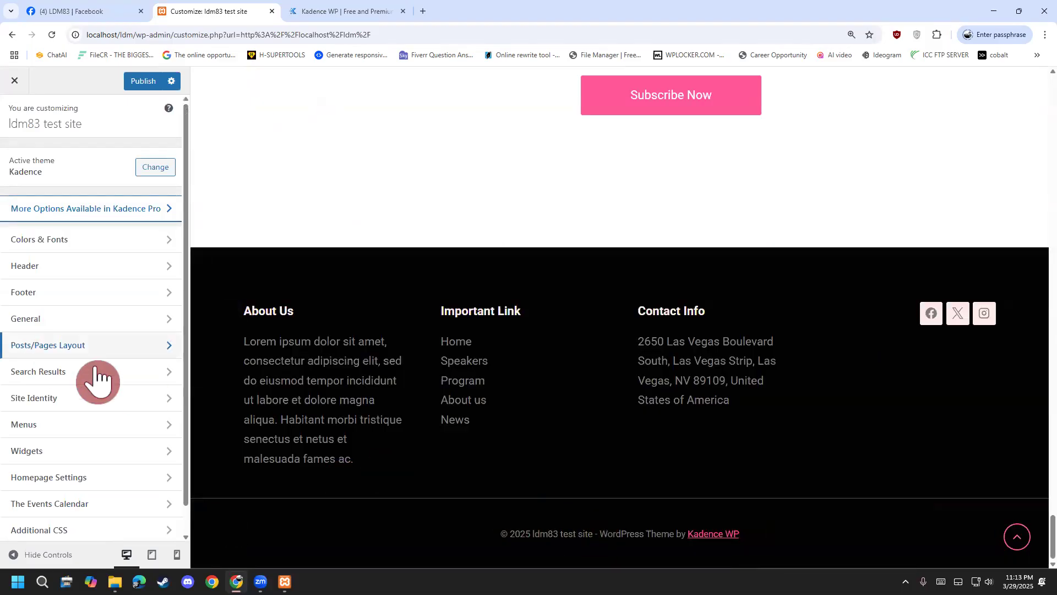
pyautogui.scroll(6, 375, 220)
pyautogui.scroll(10, 691, 276)
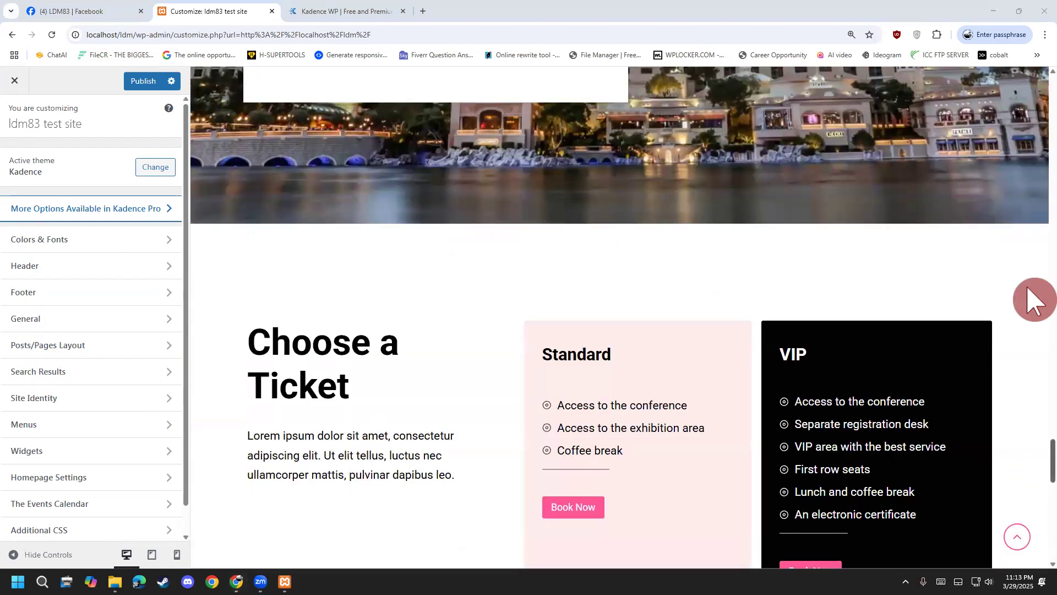
pyautogui.scroll(10, 1034, 295)
pyautogui.click(106, 269)
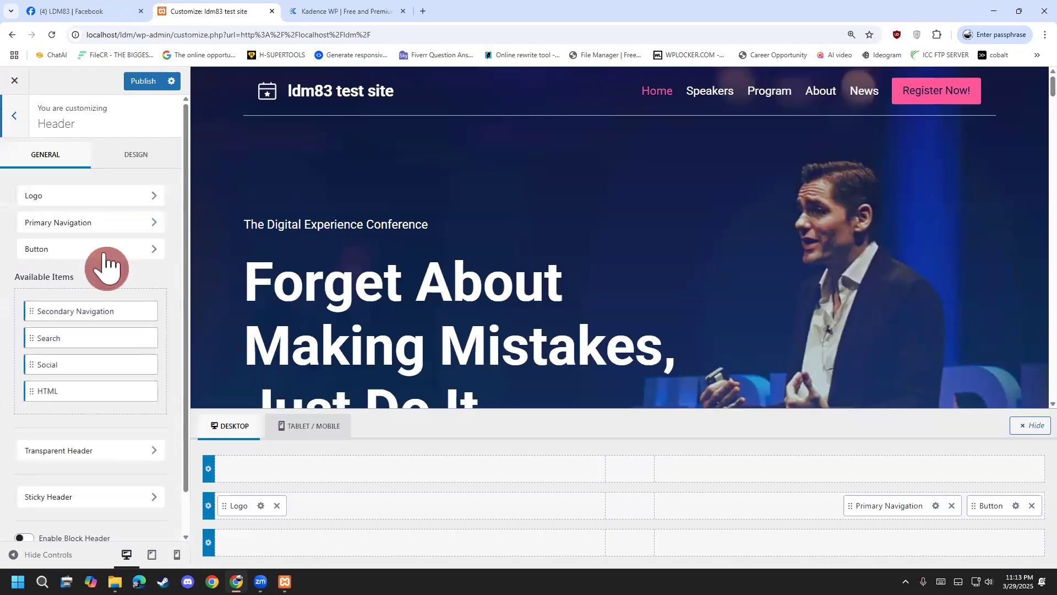
pyautogui.click(95, 207)
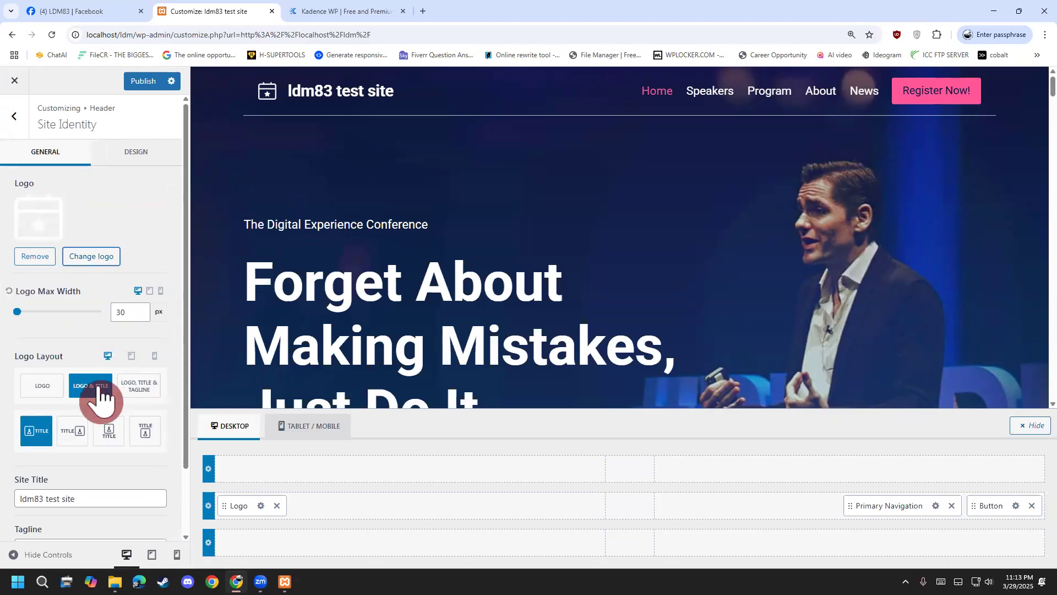
# Review the site title, tagline and Site Icon settings, then return to the main Customizer menu.
pyautogui.scroll(-1, 98, 489)
pyautogui.click(97, 440)
pyautogui.click(88, 490)
pyautogui.scroll(-1, 93, 488)
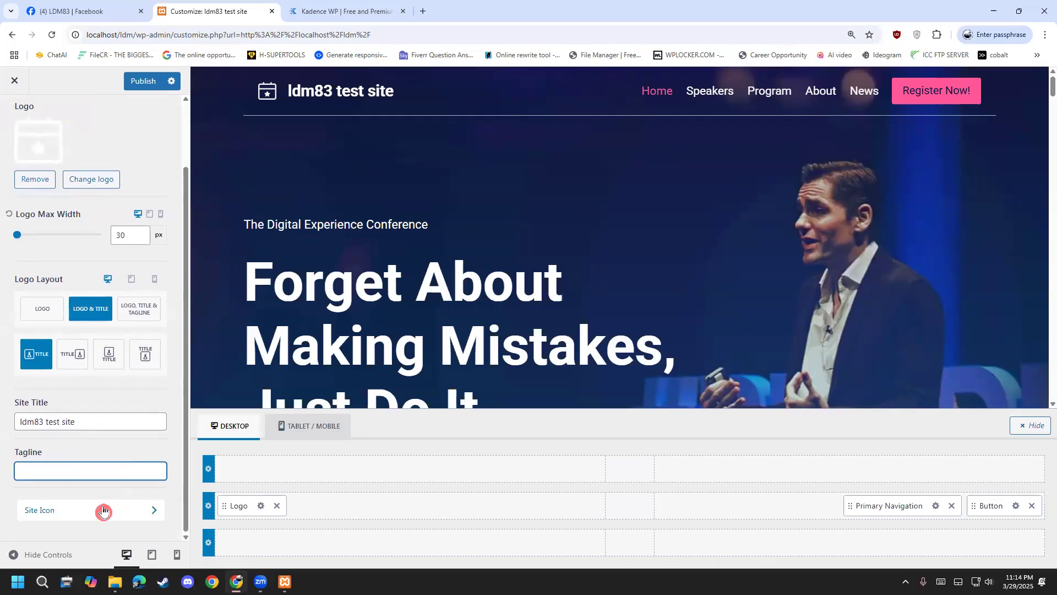
pyautogui.click(103, 511)
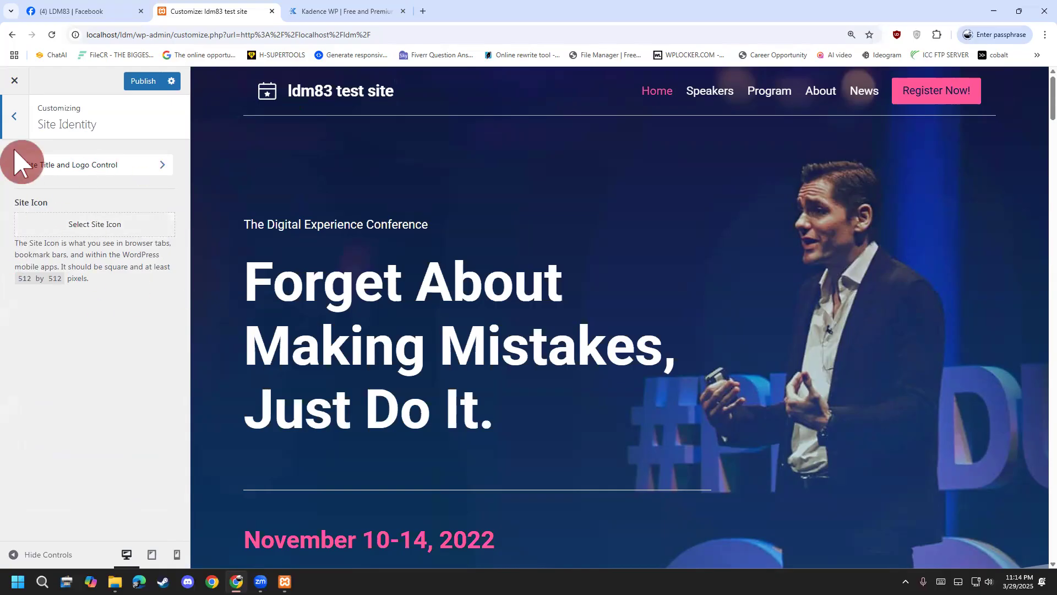
pyautogui.click(19, 120)
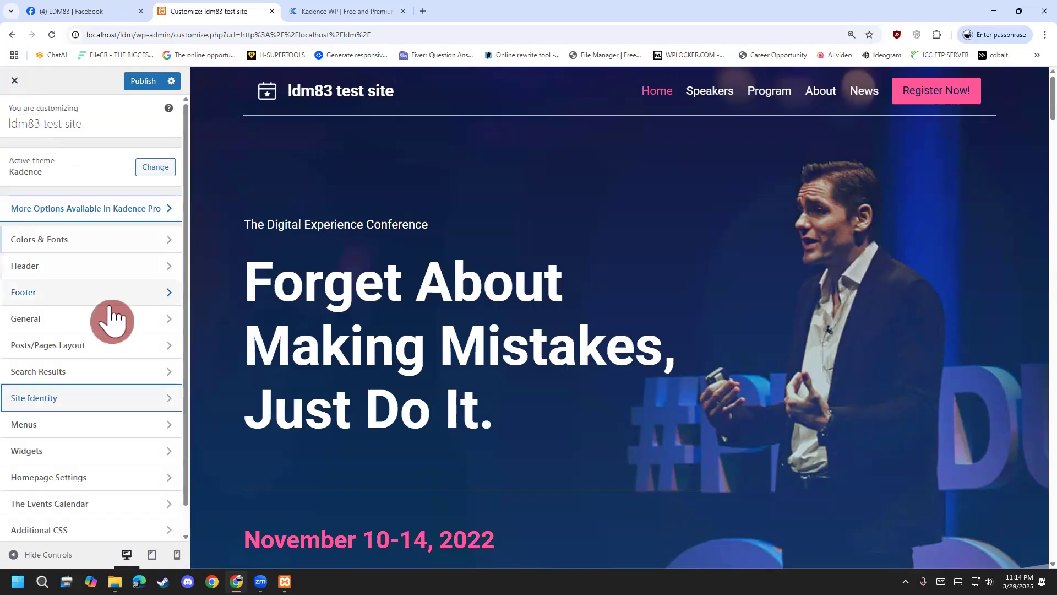
pyautogui.scroll(-1, 94, 266)
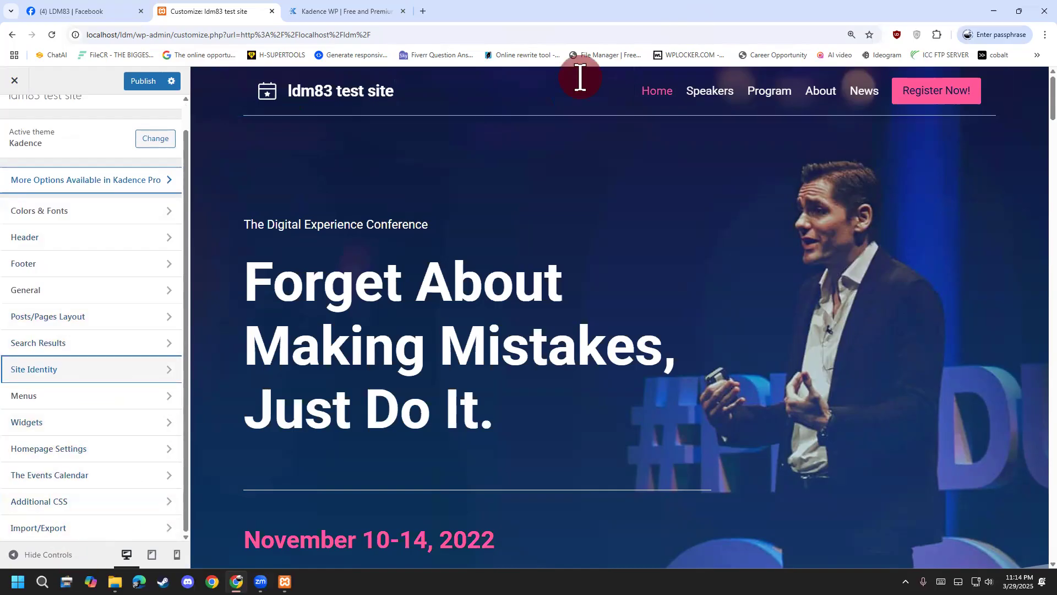
pyautogui.moveTo(88, 486)
pyautogui.mouseDown()
pyautogui.moveTo(16, 492)
pyautogui.moveTo(11, 512)
pyautogui.moveTo(49, 521)
pyautogui.mouseUp()
pyautogui.moveTo(98, 495)
pyautogui.mouseDown()
pyautogui.moveTo(72, 487)
pyautogui.moveTo(196, 447)
pyautogui.mouseUp()
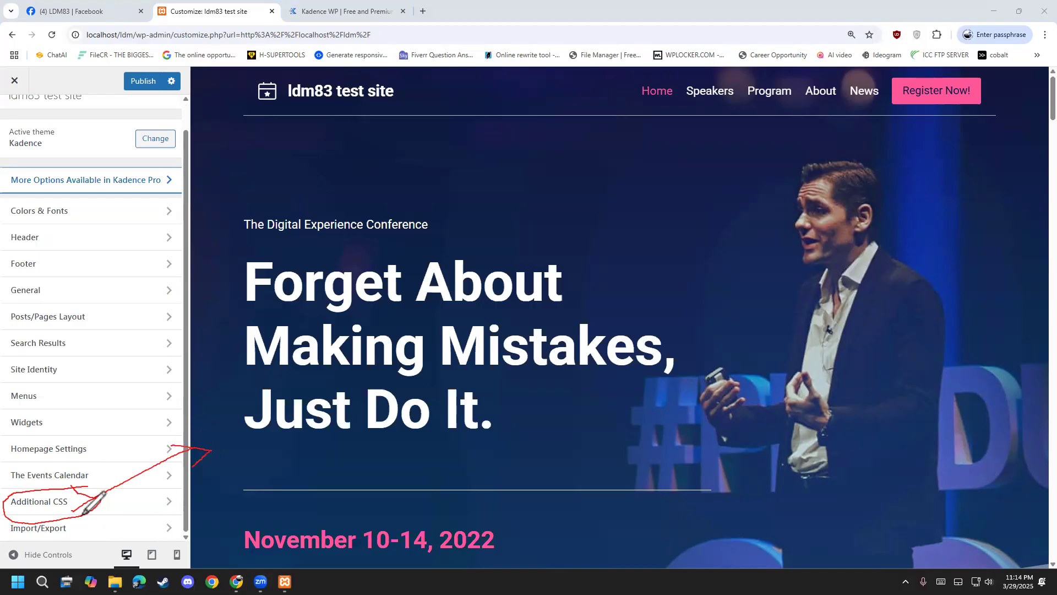
pyautogui.moveTo(247, 472); pyautogui.dragTo(350, 471)
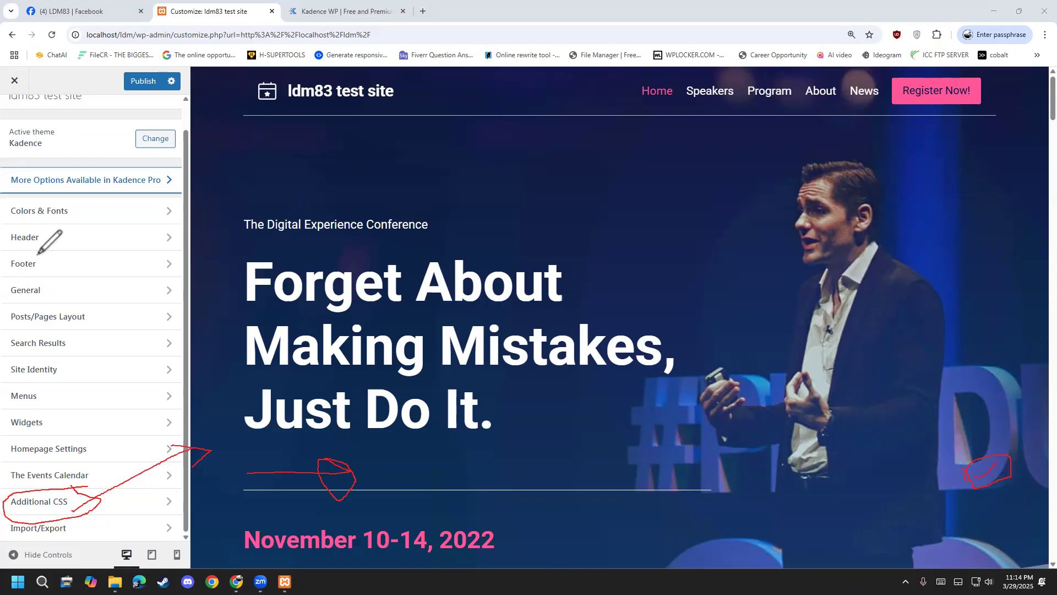
pyautogui.moveTo(413, 158); pyautogui.dragTo(400, 158)
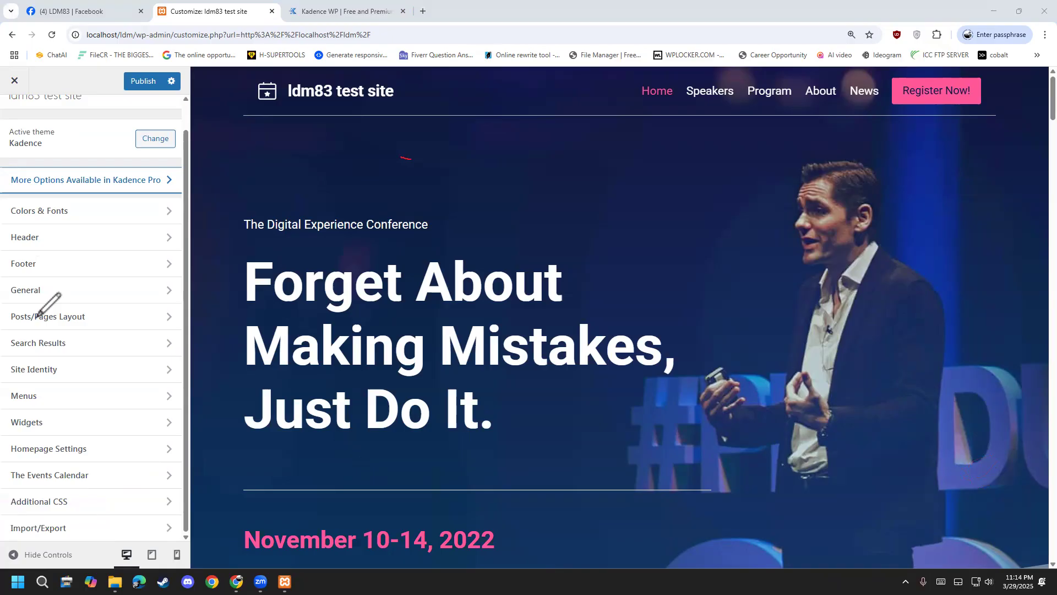
pyautogui.moveTo(51, 505); pyautogui.dragTo(87, 483)
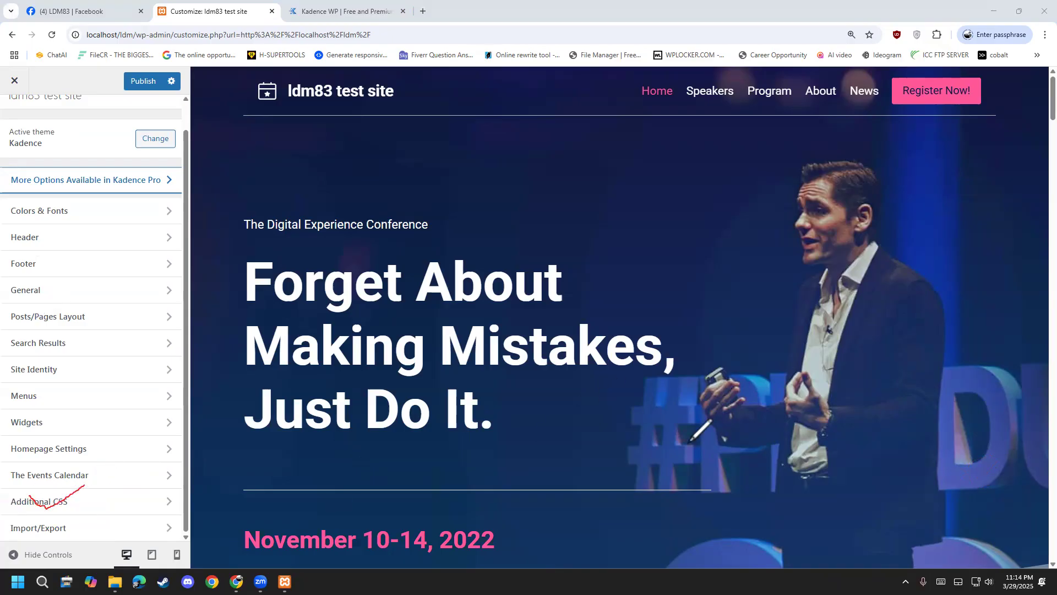
pyautogui.moveTo(957, 505)
pyautogui.mouseDown()
pyautogui.moveTo(964, 530)
pyautogui.moveTo(1016, 495)
pyautogui.mouseUp()
pyautogui.moveTo(84, 487)
pyautogui.mouseDown()
pyautogui.moveTo(90, 510)
pyautogui.moveTo(140, 495)
pyautogui.moveTo(153, 502)
pyautogui.mouseUp()
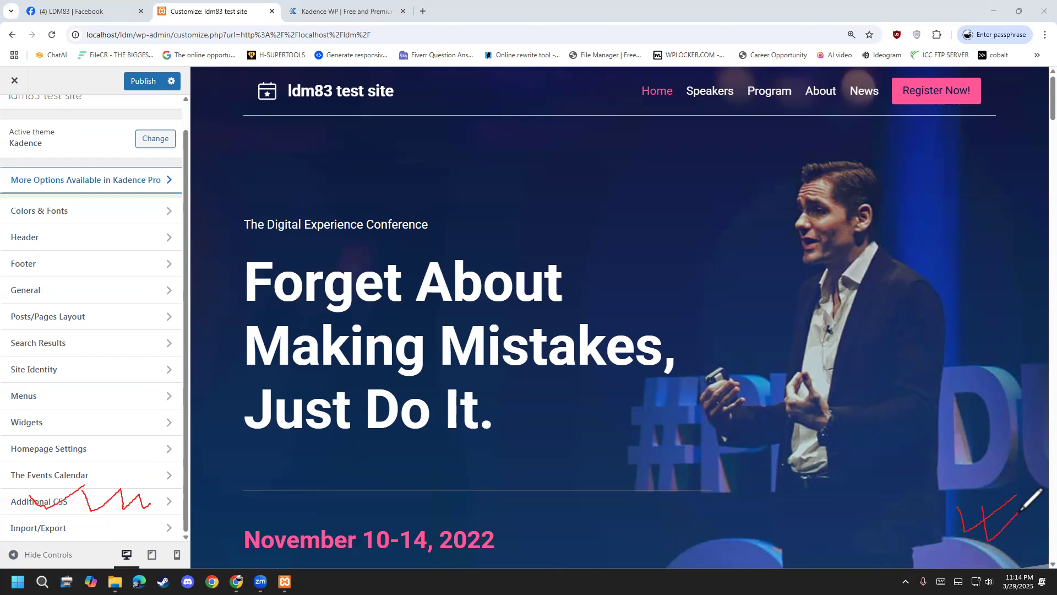
pyautogui.press('Escape')
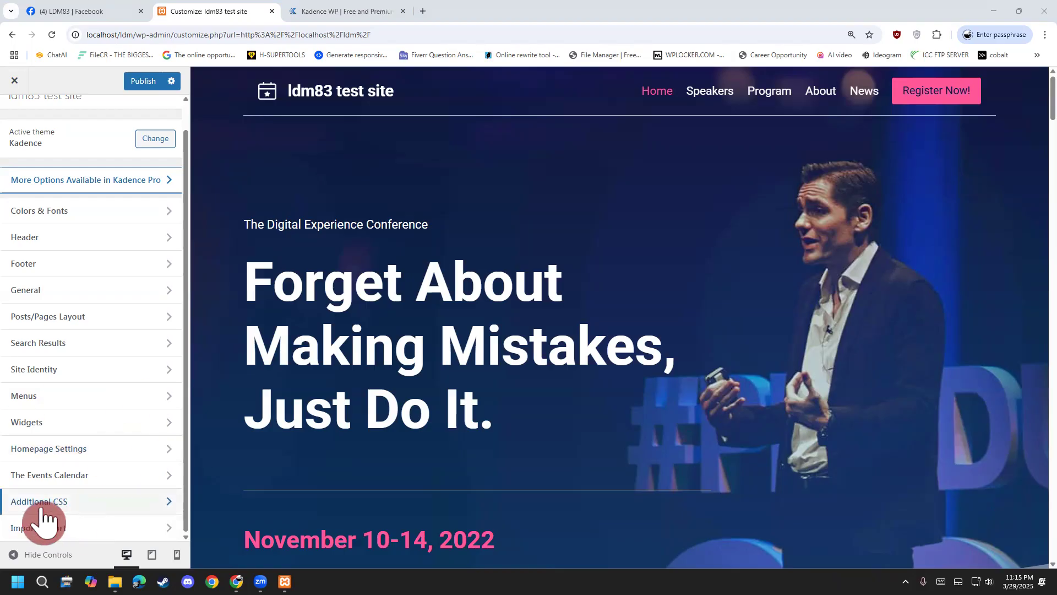
pyautogui.scroll(1, 25, 402)
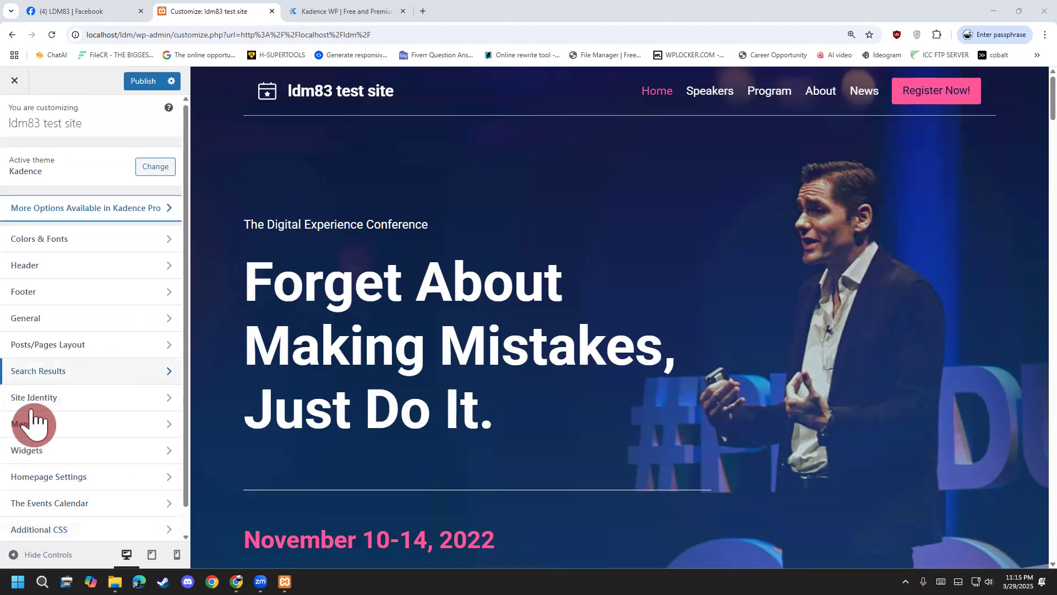
pyautogui.scroll(-1, 33, 423)
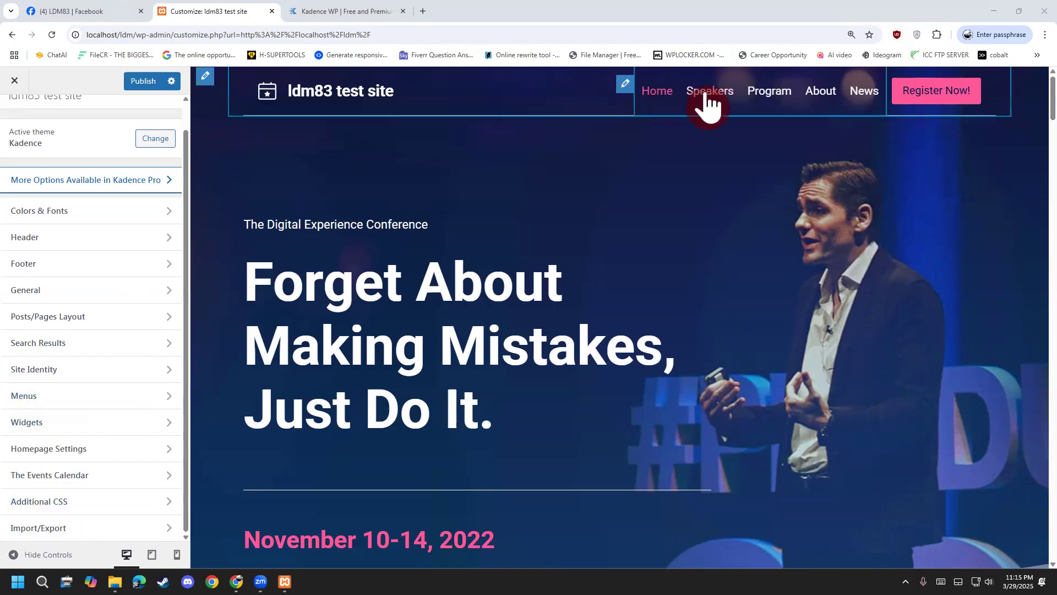
pyautogui.click(48, 399)
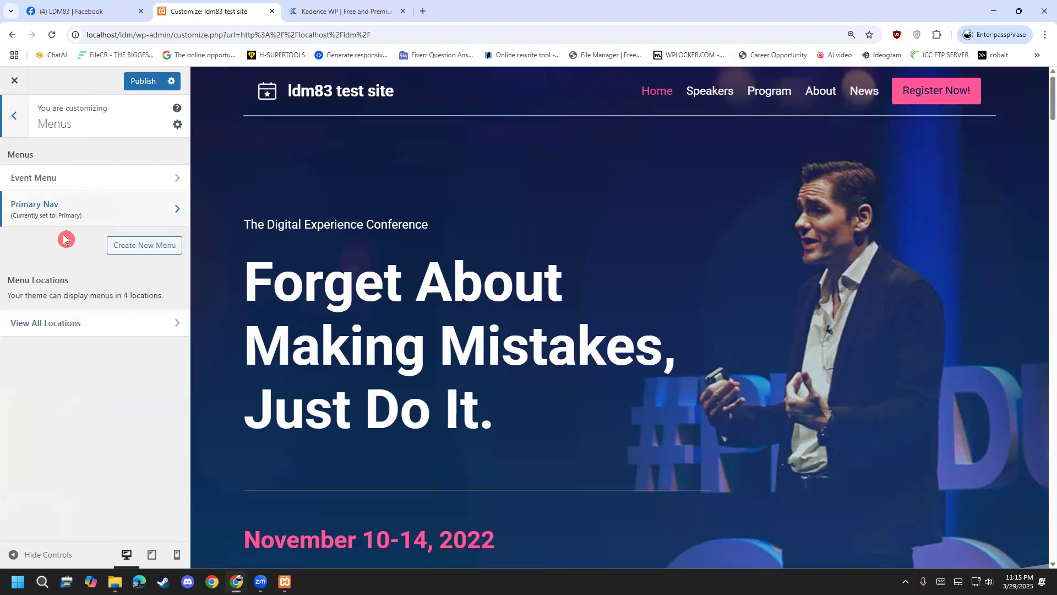
pyautogui.click(36, 223)
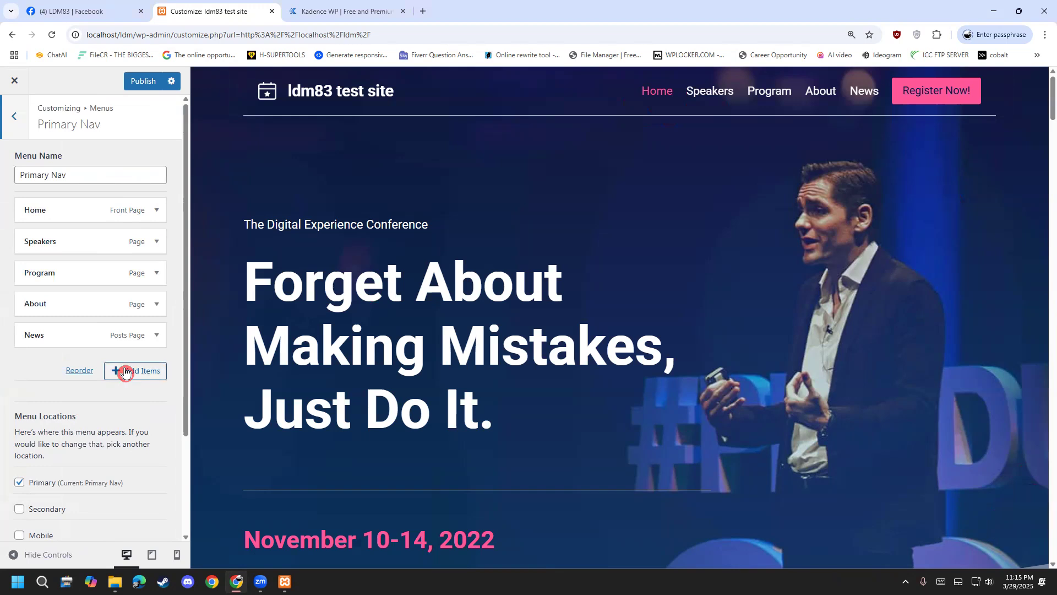
pyautogui.moveTo(90, 335); pyautogui.dragTo(90, 262)
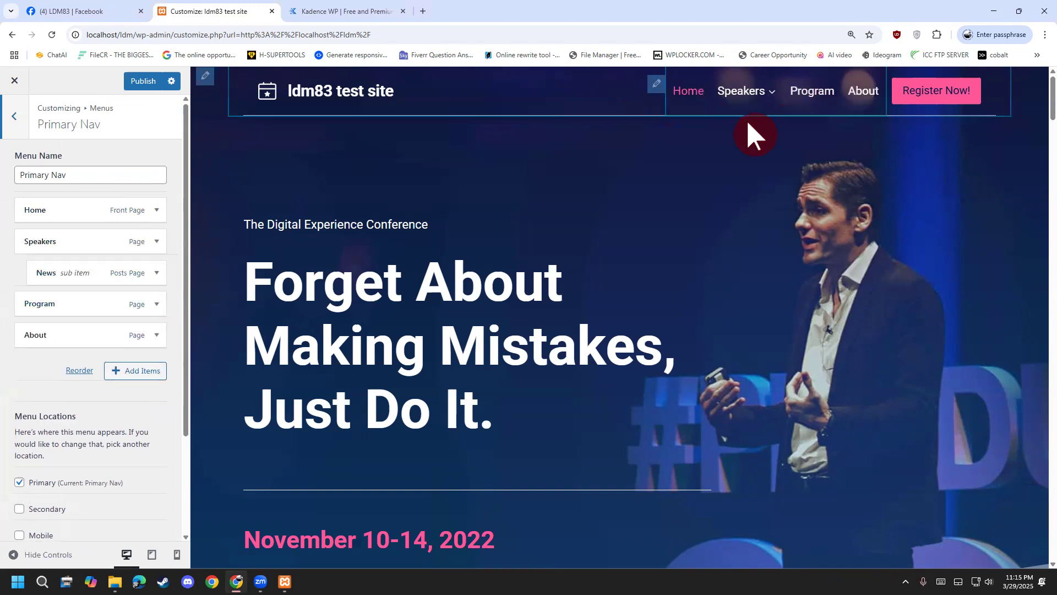
pyautogui.moveTo(113, 267); pyautogui.dragTo(106, 347)
pyautogui.click(20, 119)
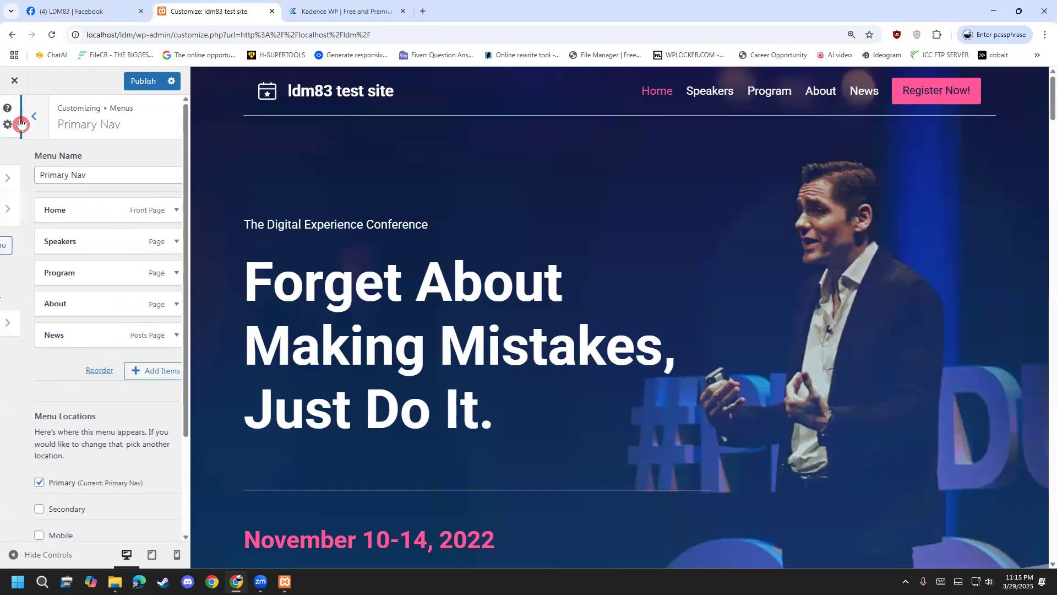
pyautogui.click(25, 120)
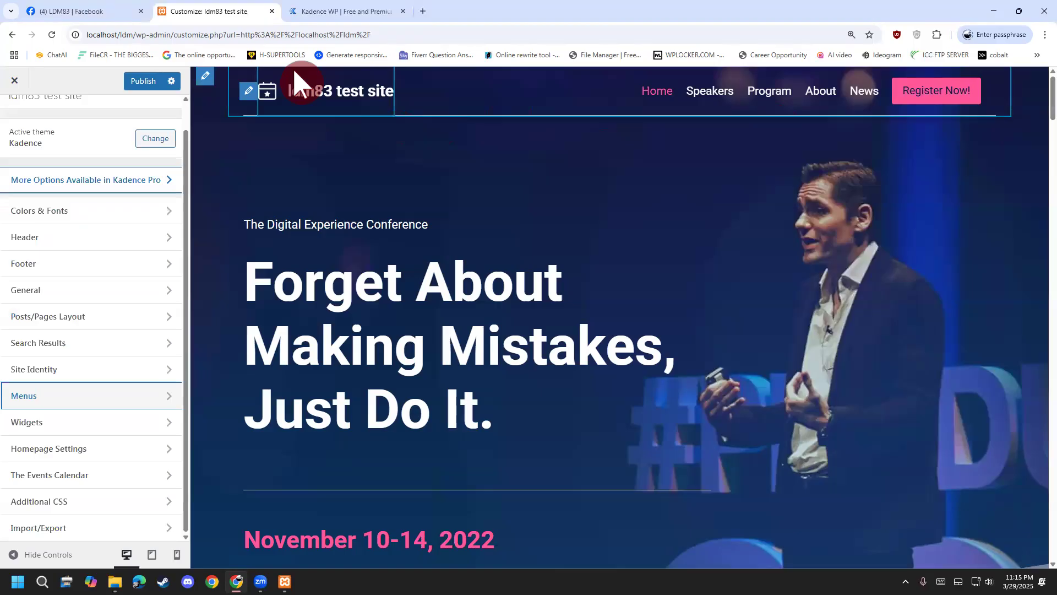
pyautogui.moveTo(209, 89); pyautogui.dragTo(304, 69)
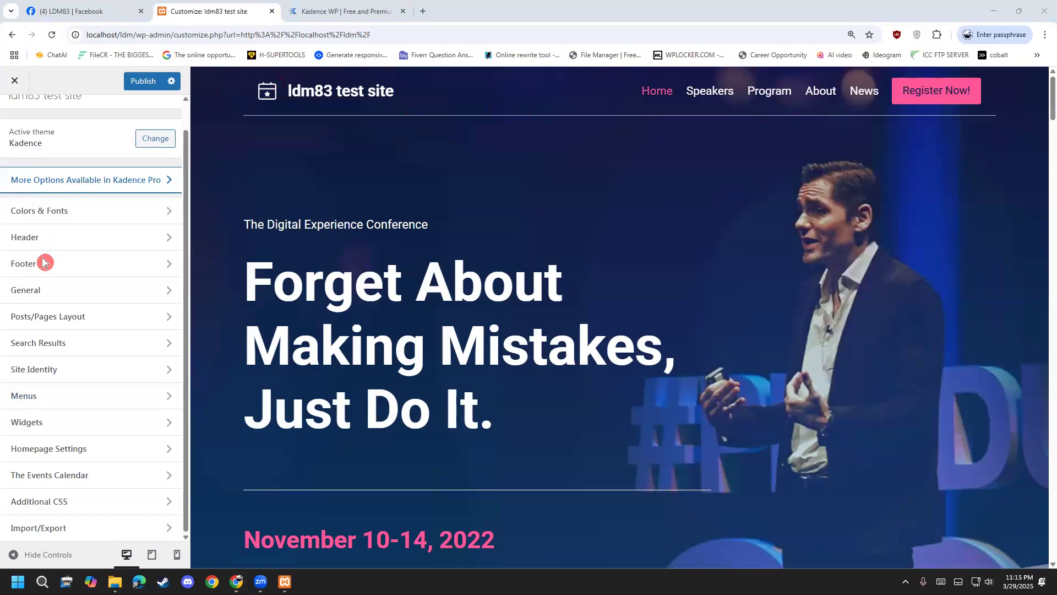
pyautogui.scroll(-15, 351, 424)
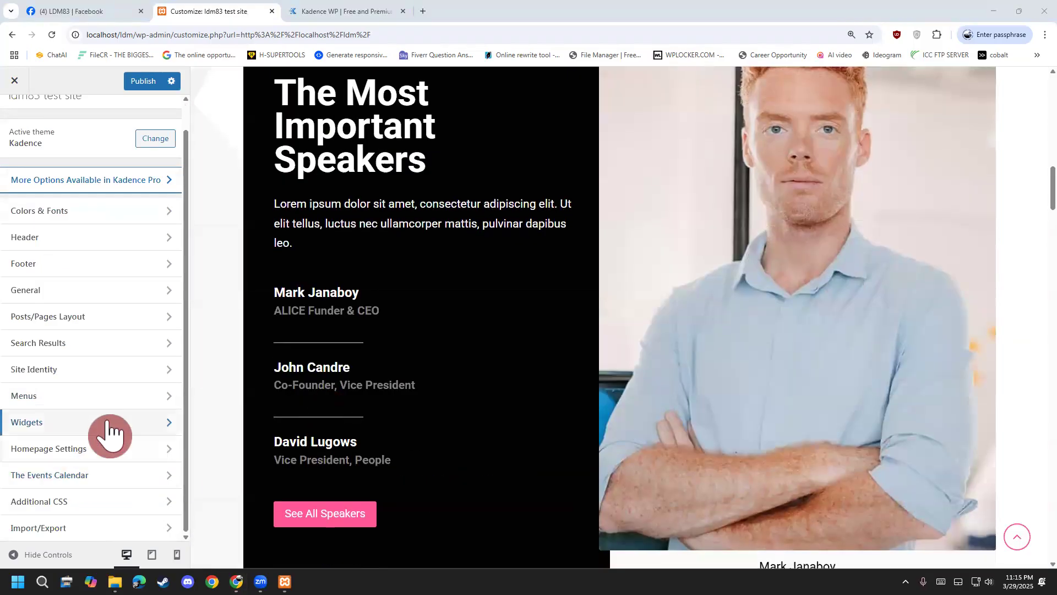
pyautogui.scroll(-1, 226, 392)
pyautogui.scroll(-10, 224, 392)
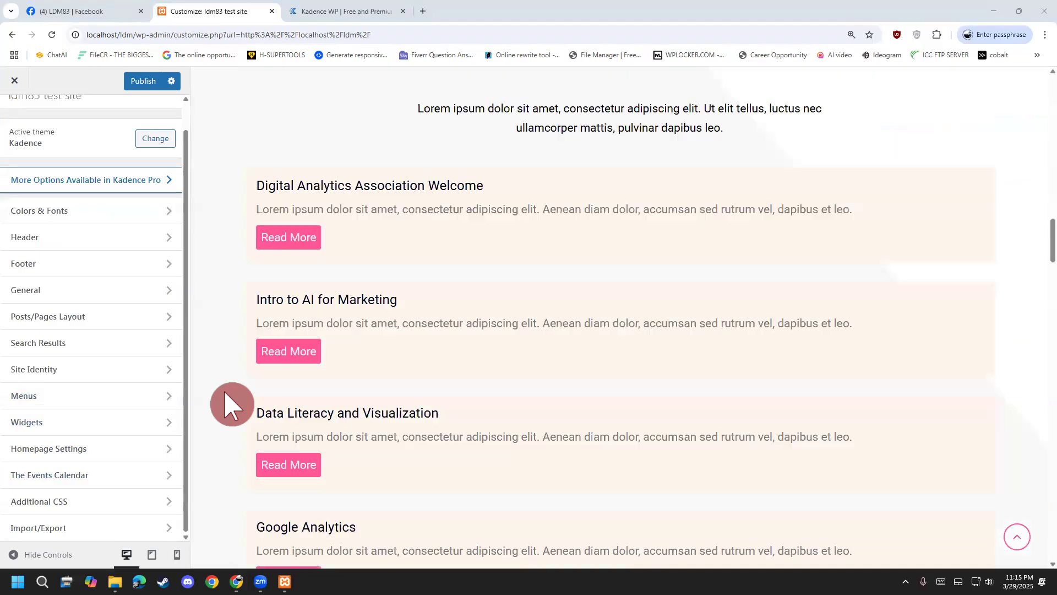
pyautogui.click(16, 80)
# Discard Customizer changes and scroll through the homepage's hero, statistics, speakers, venue and footer.
pyautogui.click(573, 114)
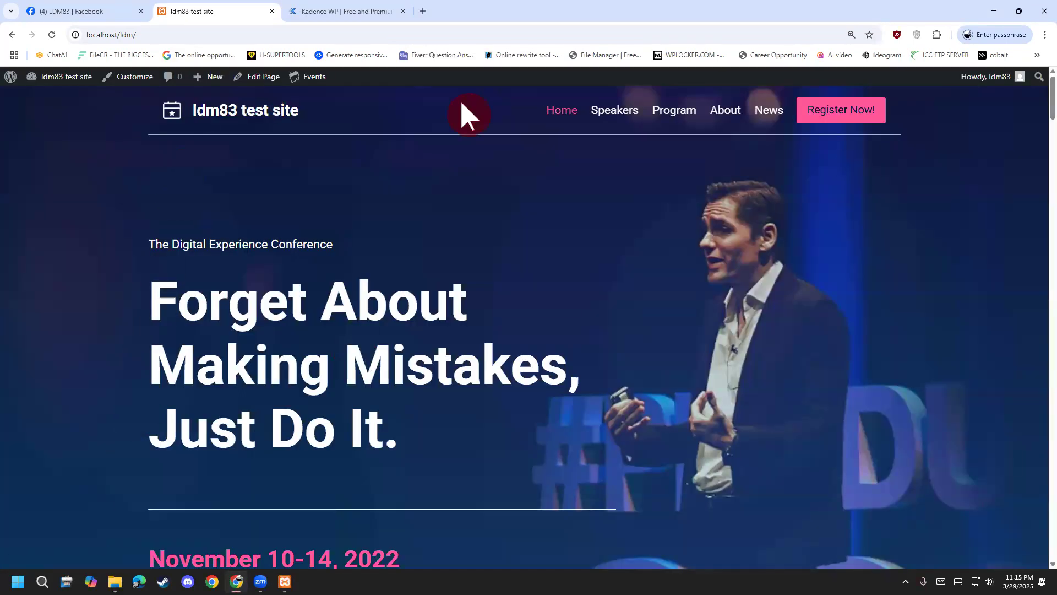
pyautogui.scroll(-10, 129, 463)
pyautogui.scroll(-10, 150, 434)
pyautogui.scroll(-15, 1031, 253)
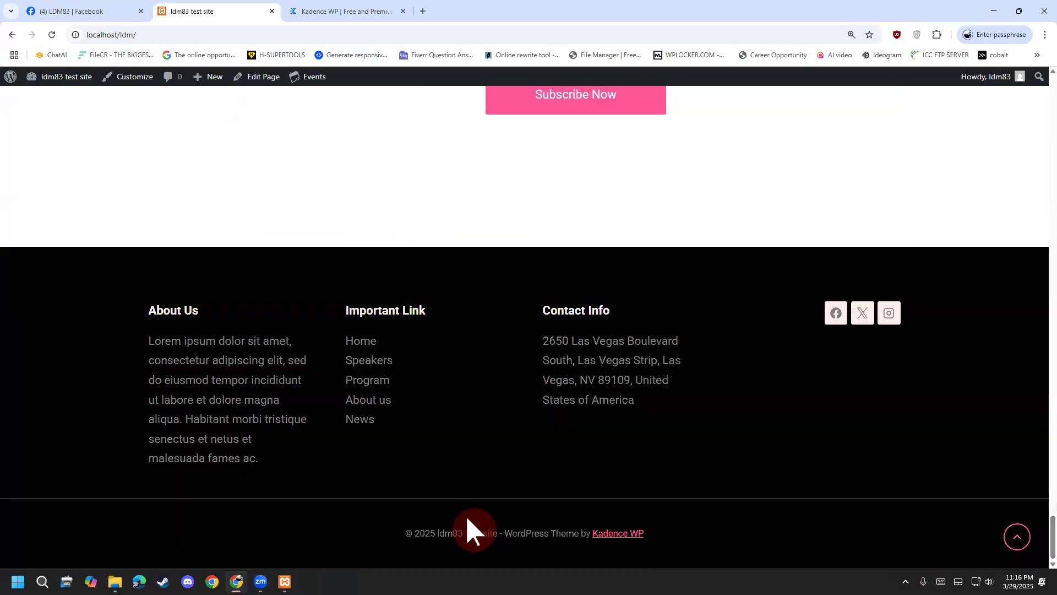
pyautogui.scroll(15, 402, 543)
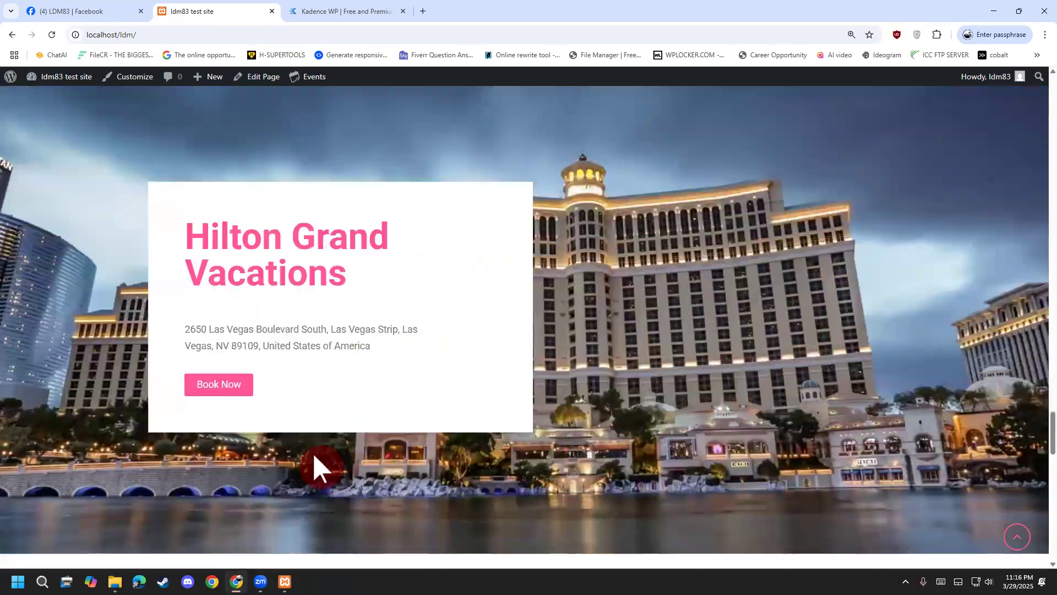
pyautogui.scroll(5, 314, 456)
pyautogui.click(254, 78)
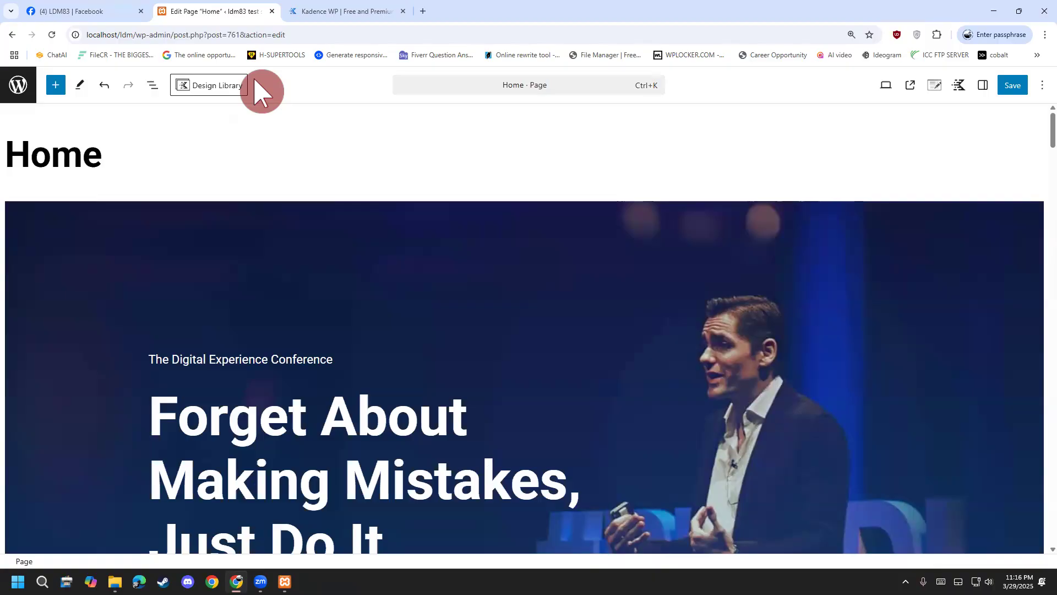
pyautogui.scroll(-5, 331, 236)
pyautogui.scroll(2, 402, 322)
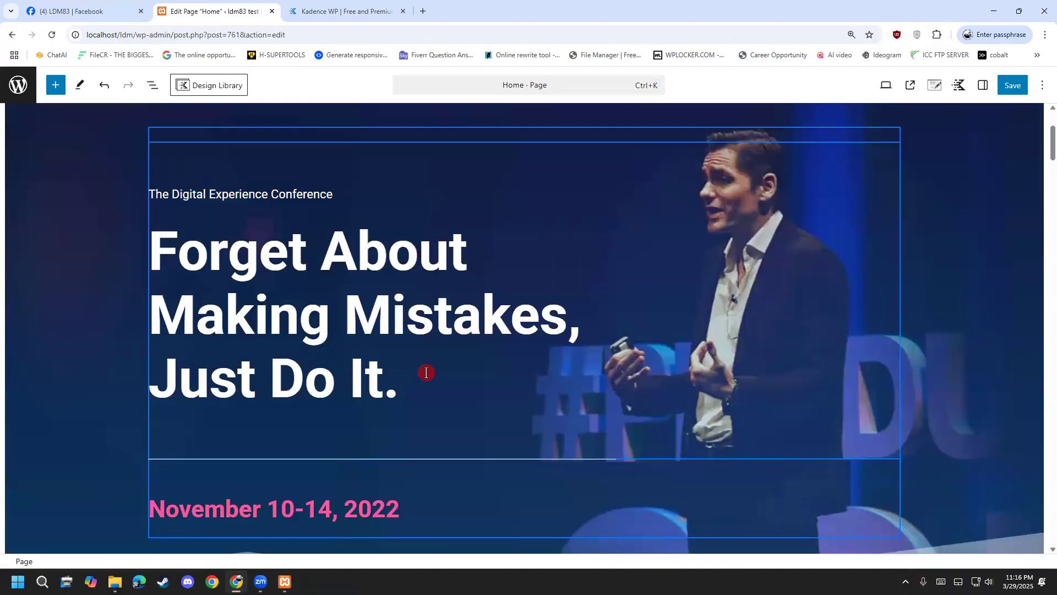
pyautogui.moveTo(427, 373); pyautogui.dragTo(149, 253)
pyautogui.scroll(-3, 75, 331)
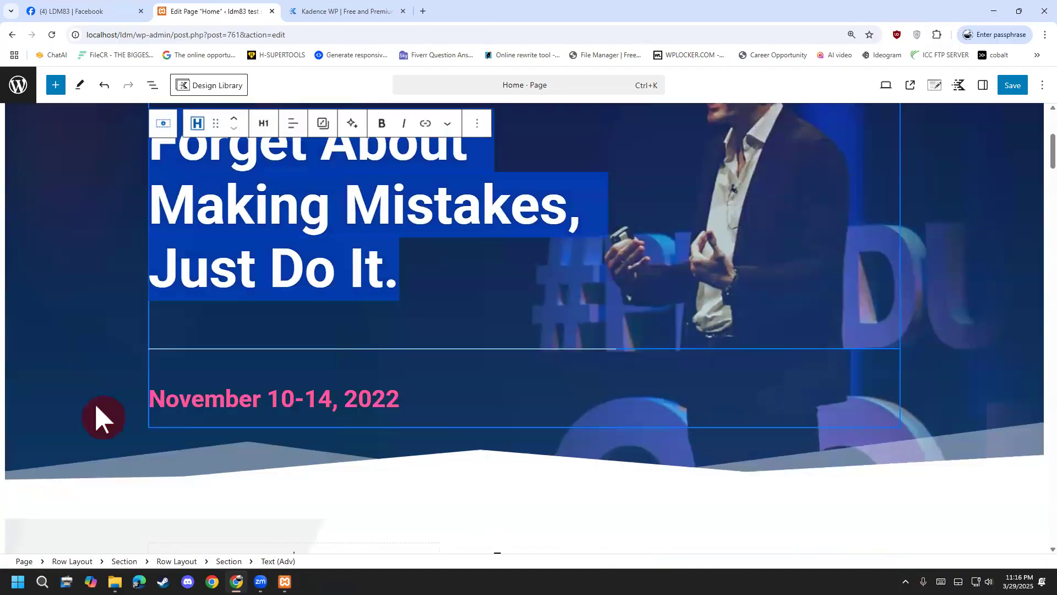
pyautogui.click(101, 418)
pyautogui.scroll(-3, 349, 499)
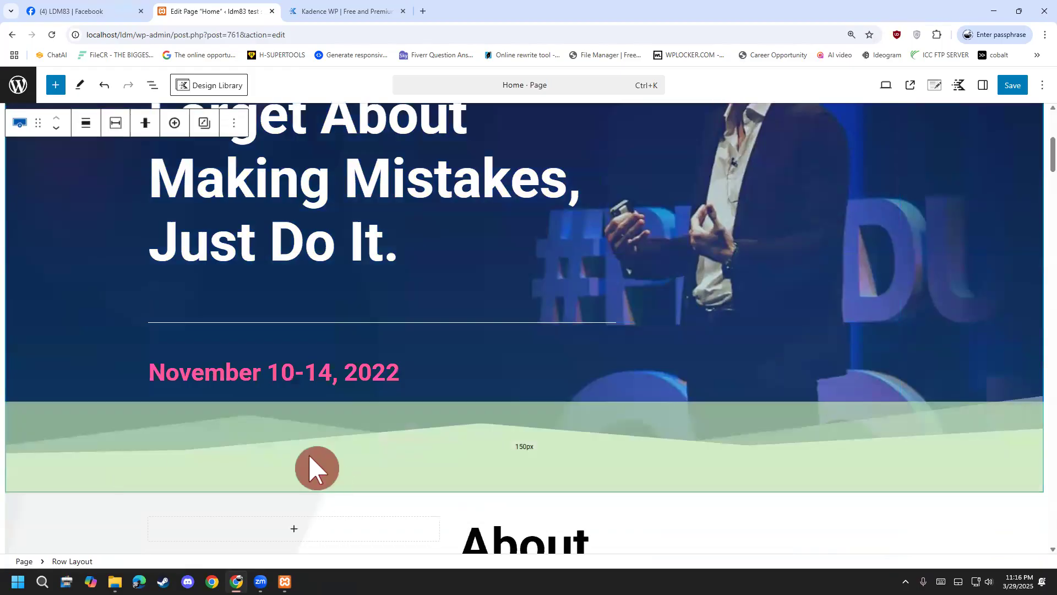
pyautogui.scroll(-3, 514, 430)
pyautogui.click(575, 275)
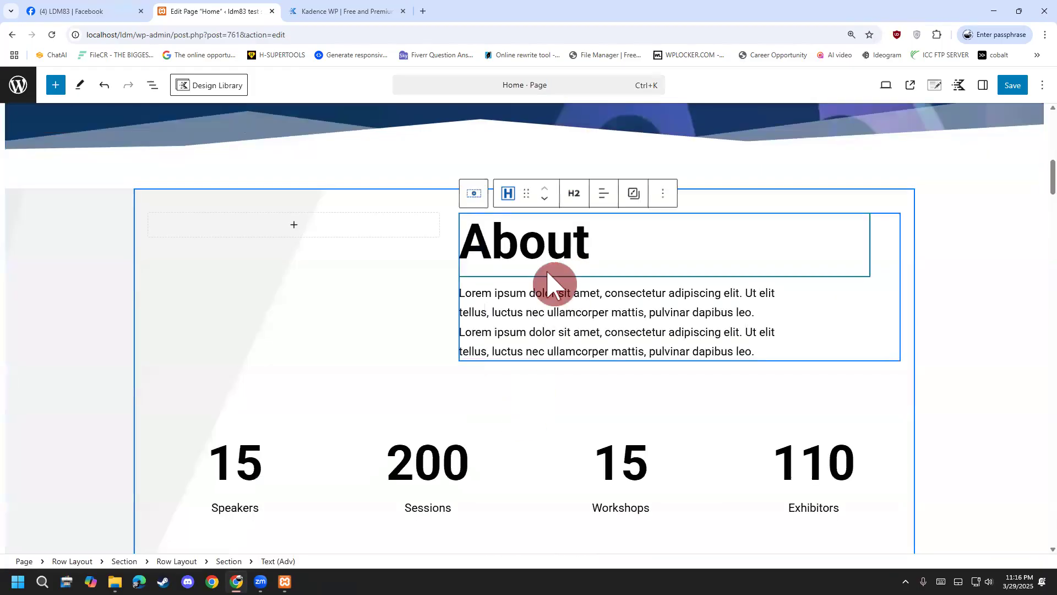
pyautogui.click(293, 238)
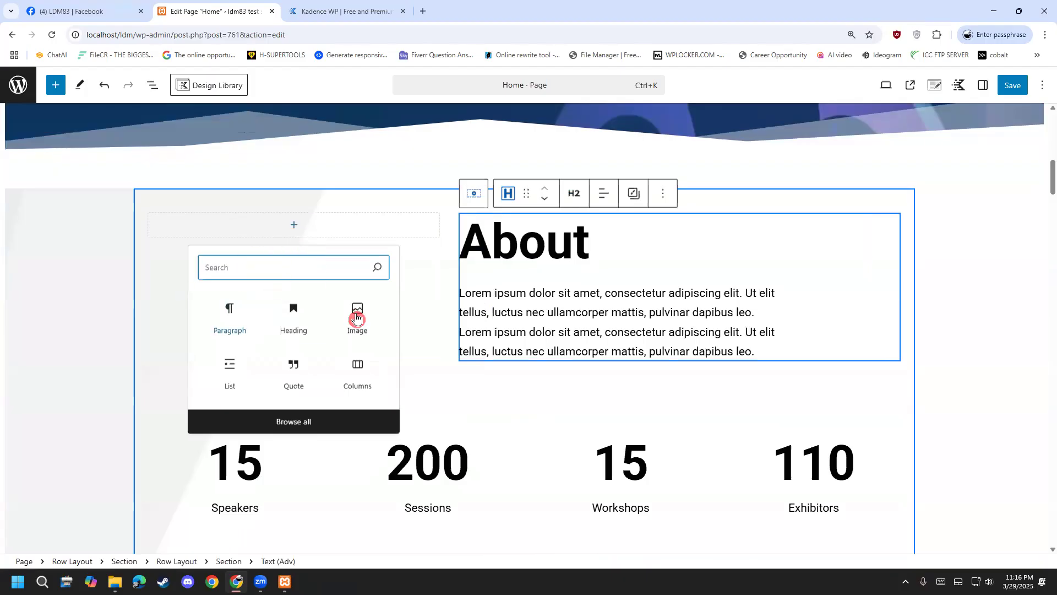
pyautogui.click(500, 349)
pyautogui.scroll(-5, 309, 397)
pyautogui.scroll(-15, 223, 402)
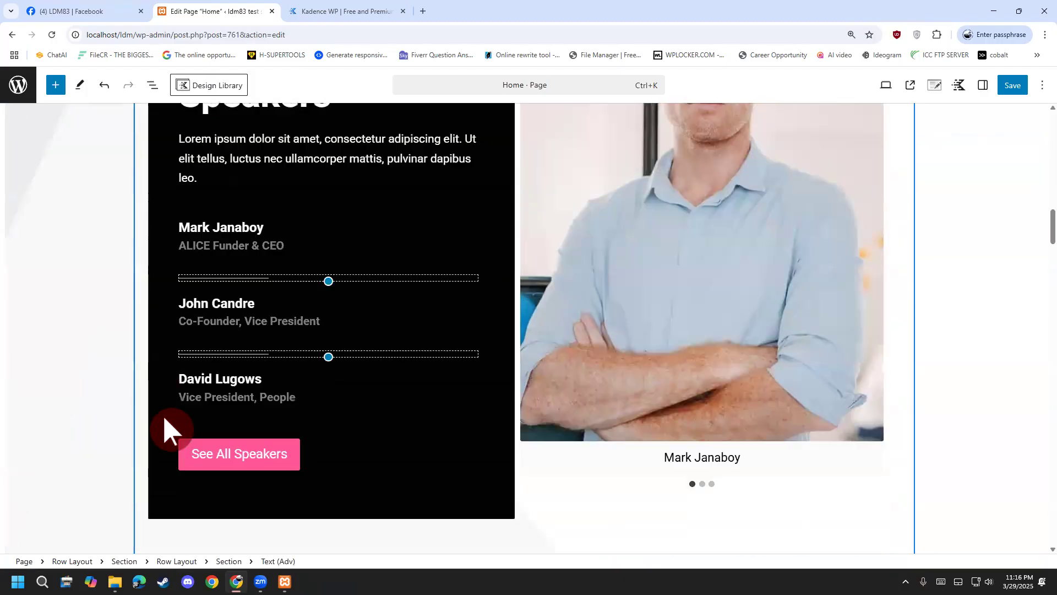
pyautogui.scroll(-3, 239, 370)
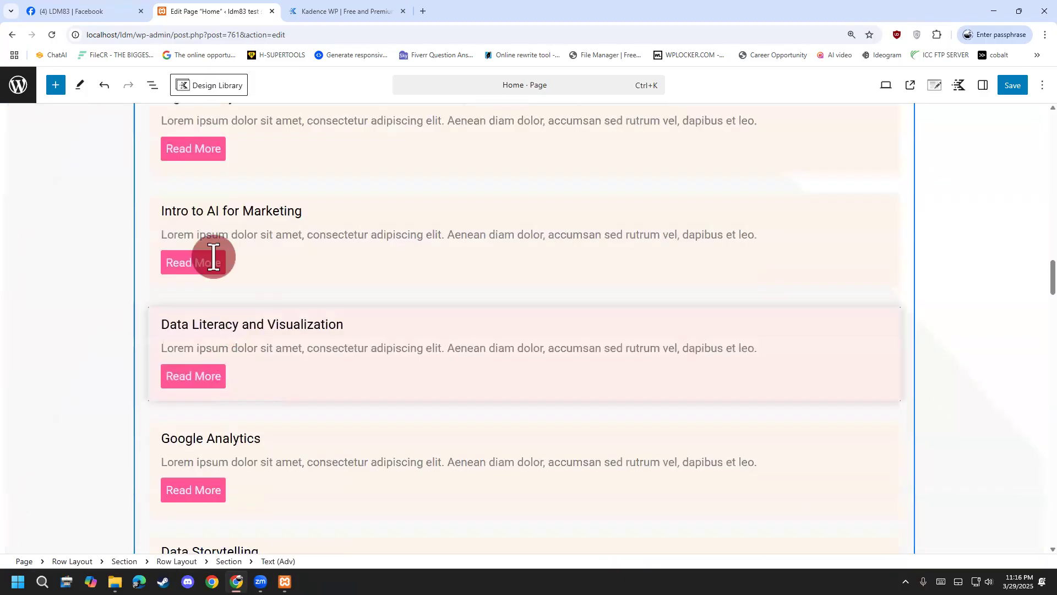
pyautogui.click(201, 267)
pyautogui.moveTo(220, 270); pyautogui.dragTo(146, 267)
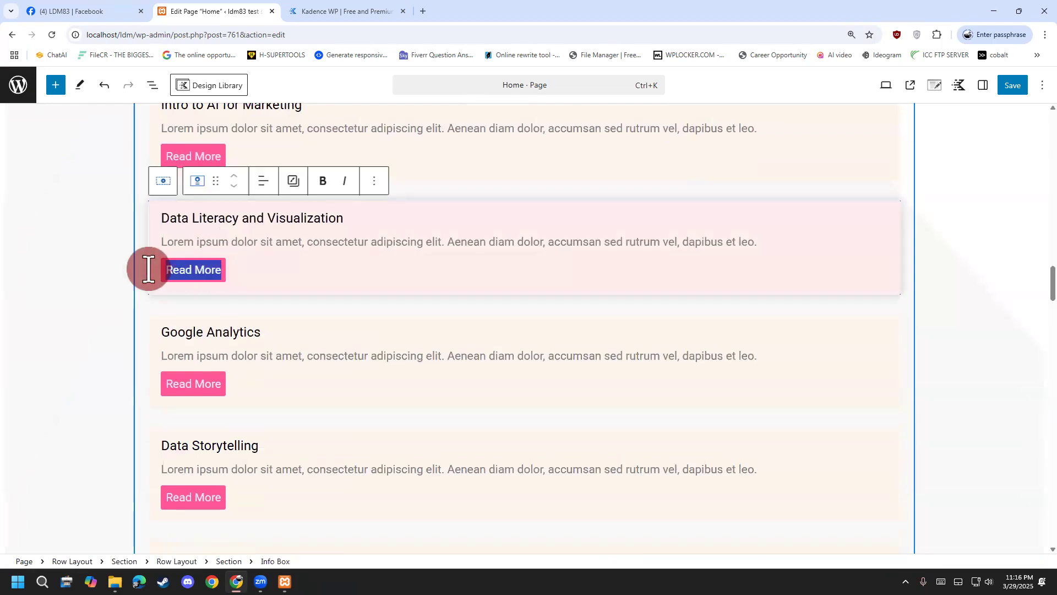
pyautogui.click(236, 278)
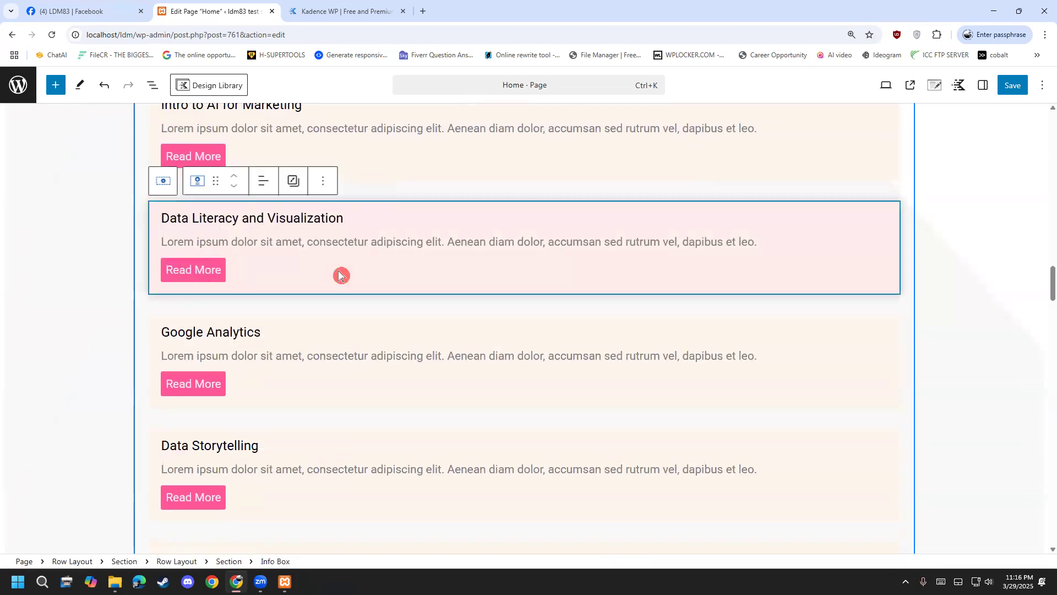
pyautogui.click(443, 241)
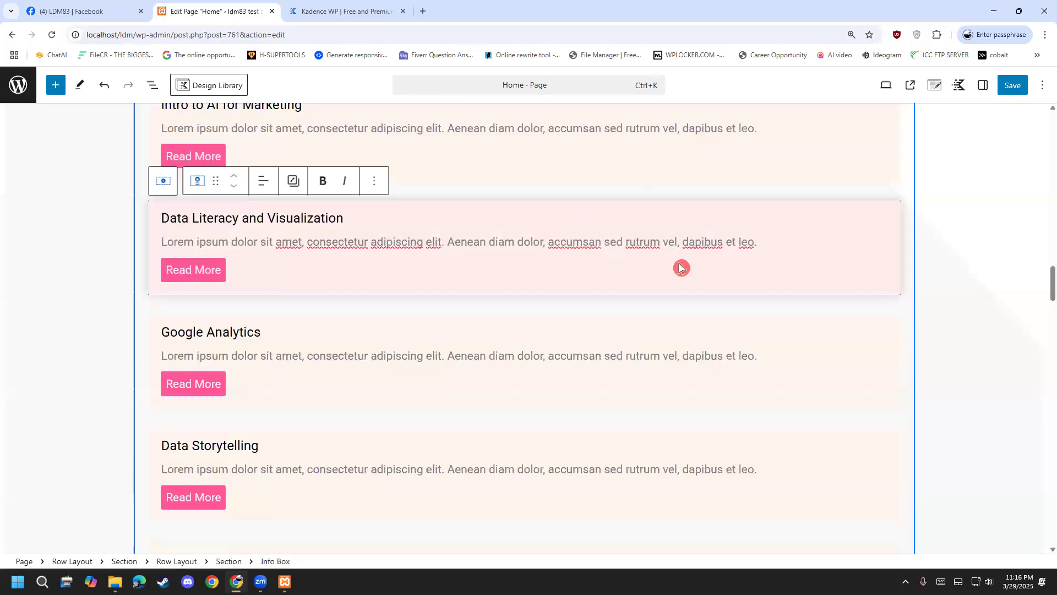
pyautogui.click(591, 373)
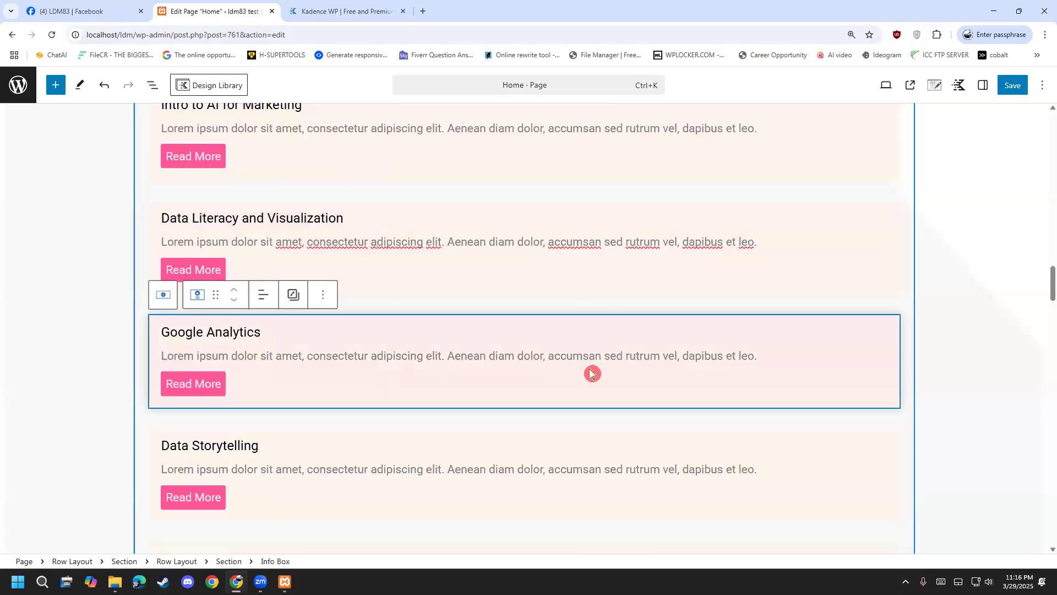
pyautogui.scroll(-5, 592, 373)
pyautogui.click(594, 243)
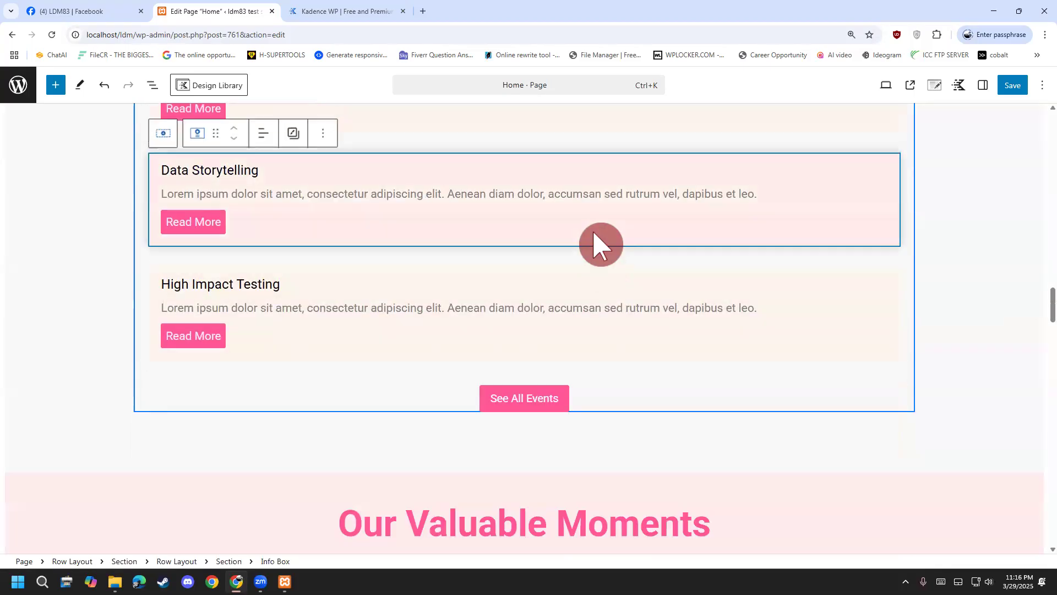
pyautogui.scroll(2, 164, 247)
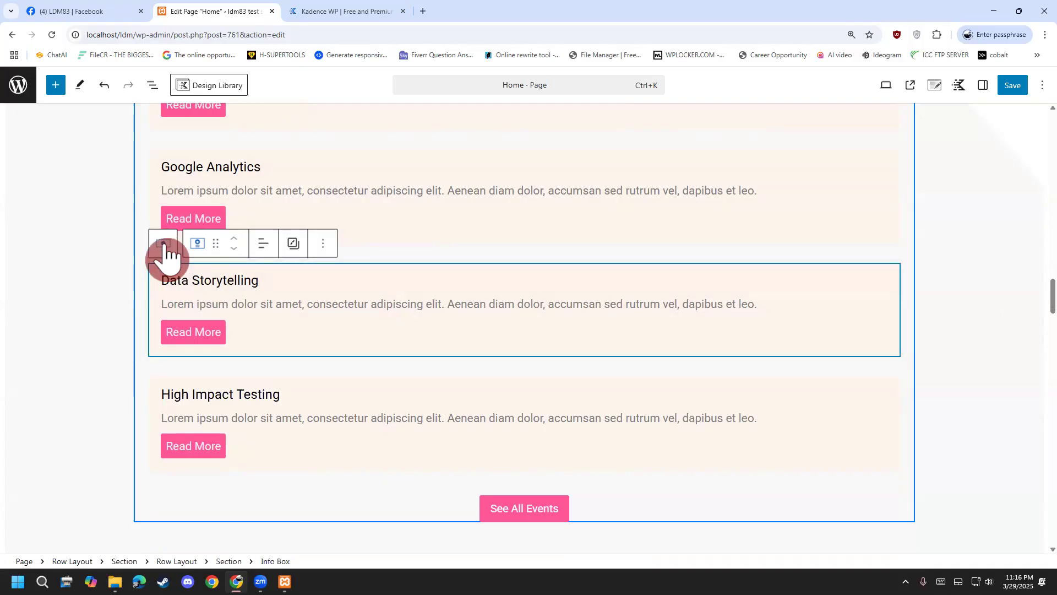
pyautogui.click(168, 252)
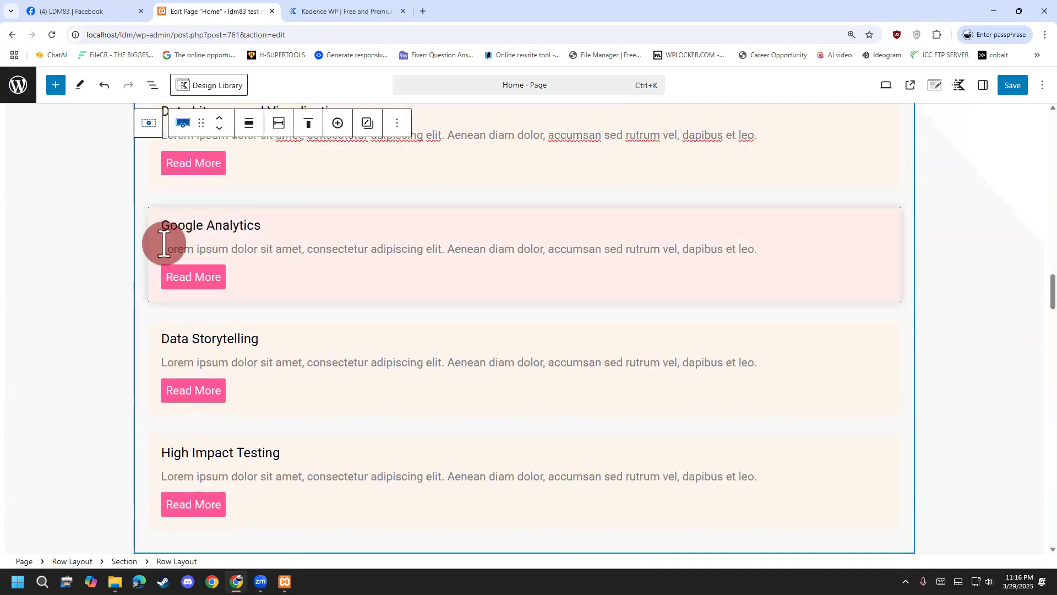
pyautogui.scroll(2, 110, 379)
pyautogui.click(125, 370)
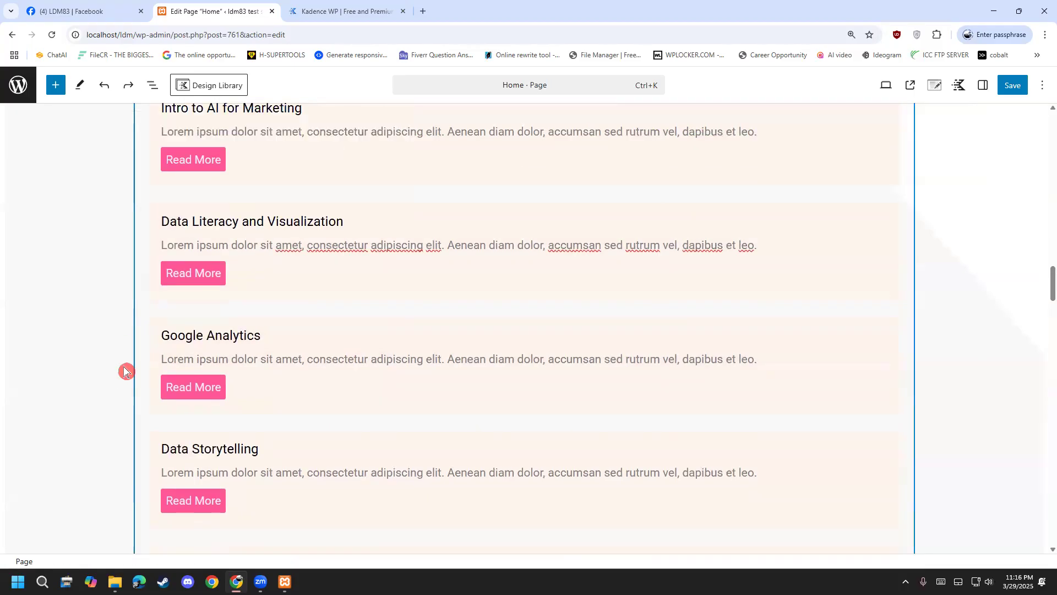
pyautogui.scroll(-8, 246, 359)
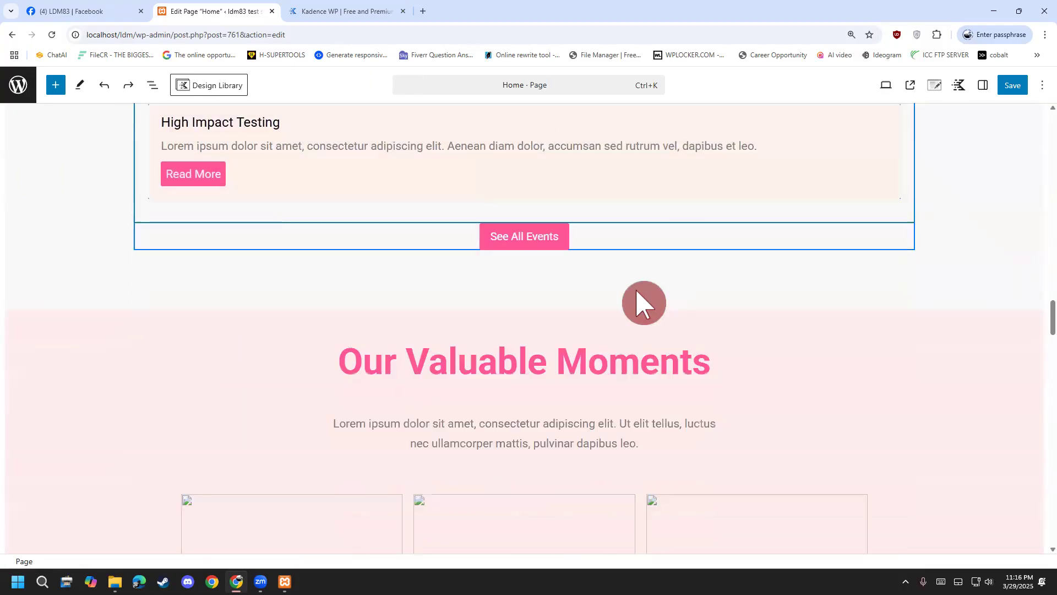
pyautogui.scroll(2, 432, 292)
pyautogui.click(431, 263)
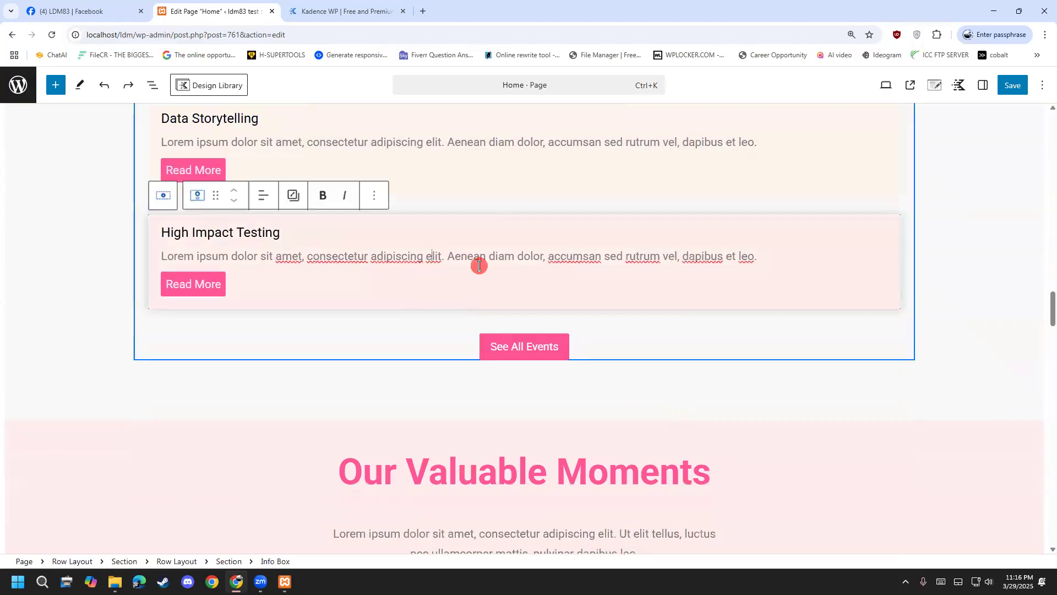
pyautogui.moveTo(742, 260); pyautogui.dragTo(141, 255)
pyautogui.scroll(-2, 118, 484)
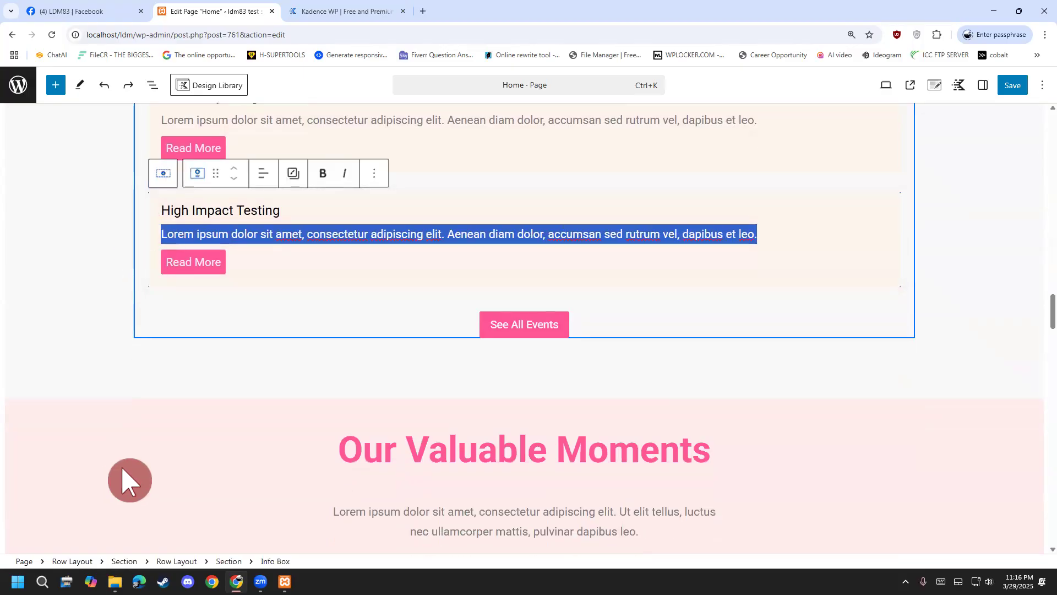
pyautogui.scroll(3, 126, 486)
pyautogui.scroll(-10, 127, 485)
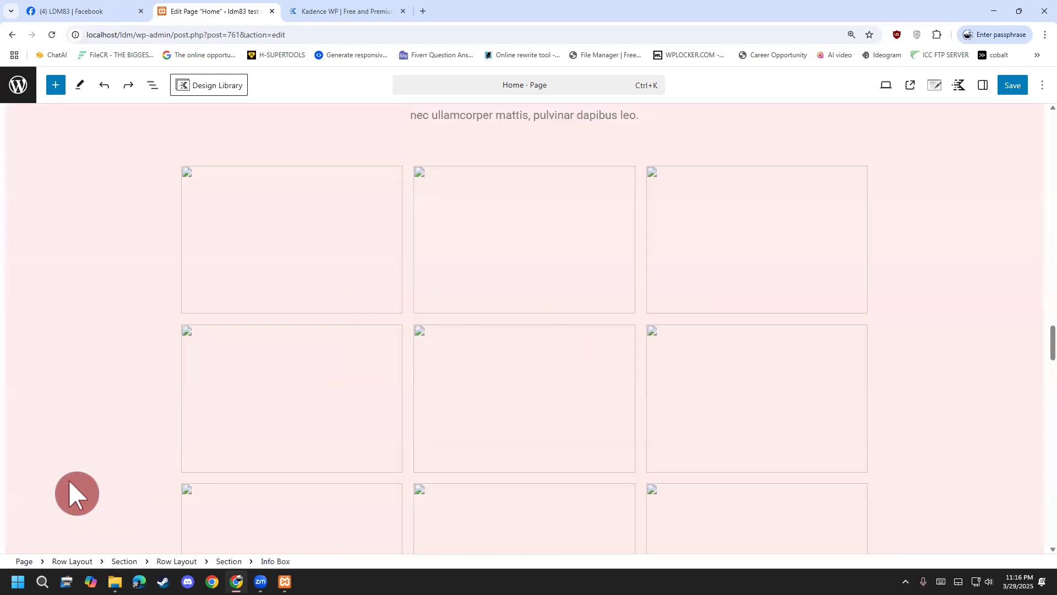
pyautogui.scroll(9, 466, 475)
pyautogui.scroll(-3, 449, 479)
pyautogui.scroll(-4, 442, 468)
pyautogui.click(273, 389)
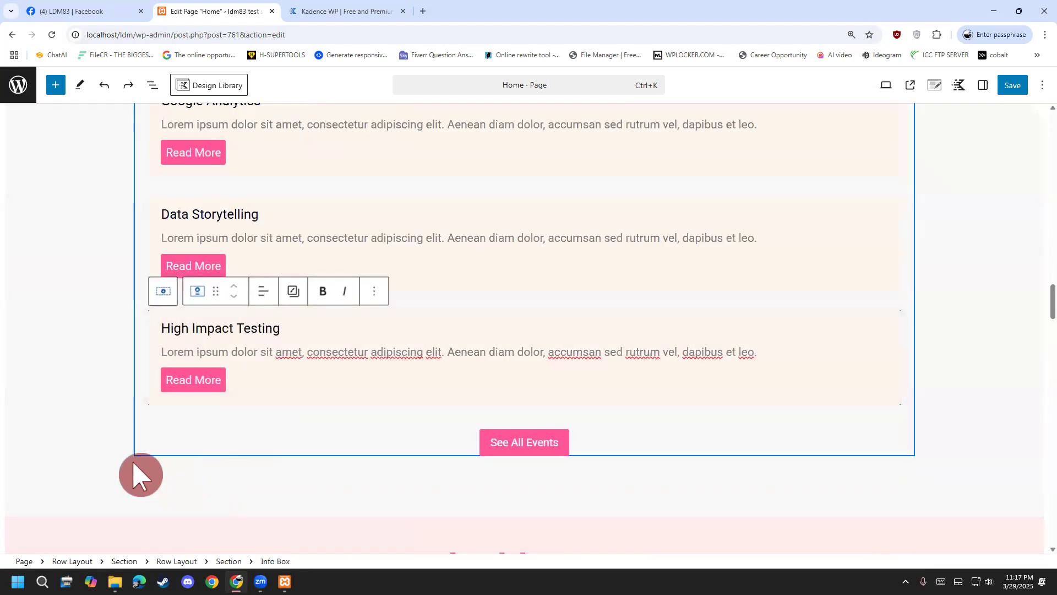
pyautogui.scroll(-9, 135, 465)
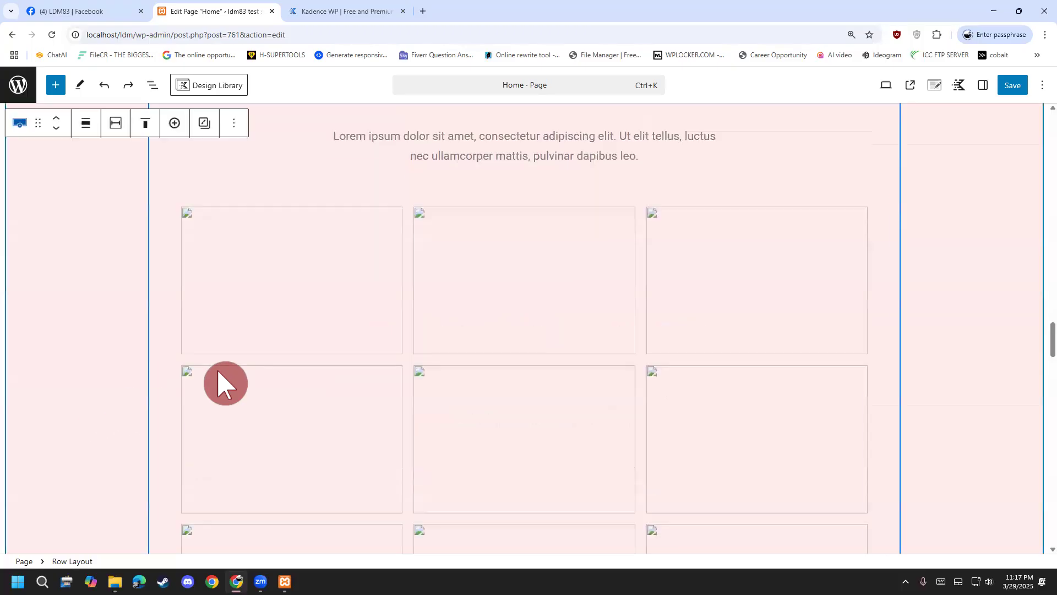
pyautogui.click(219, 325)
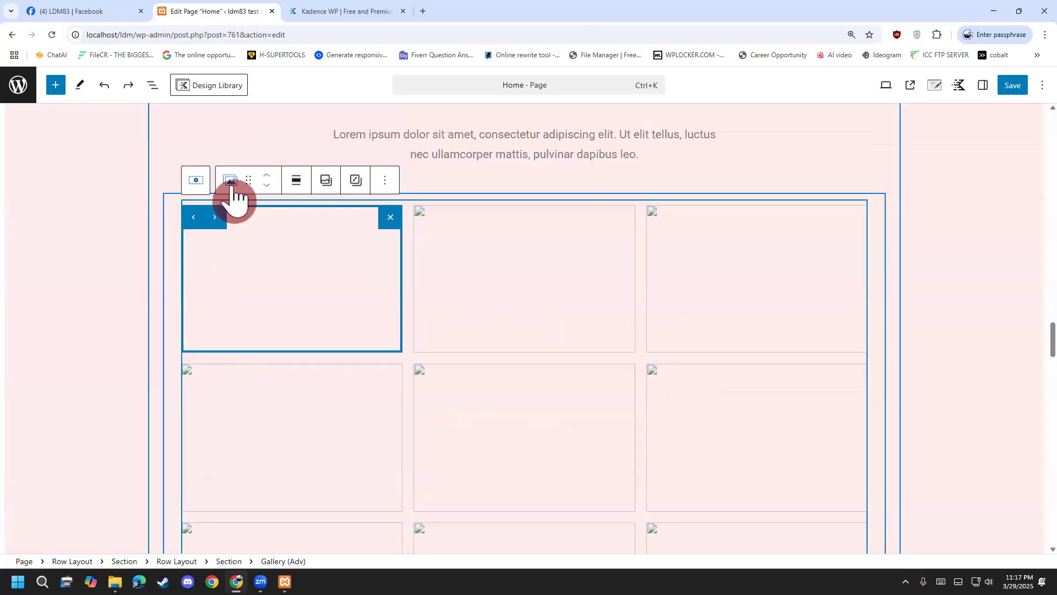
pyautogui.click(334, 187)
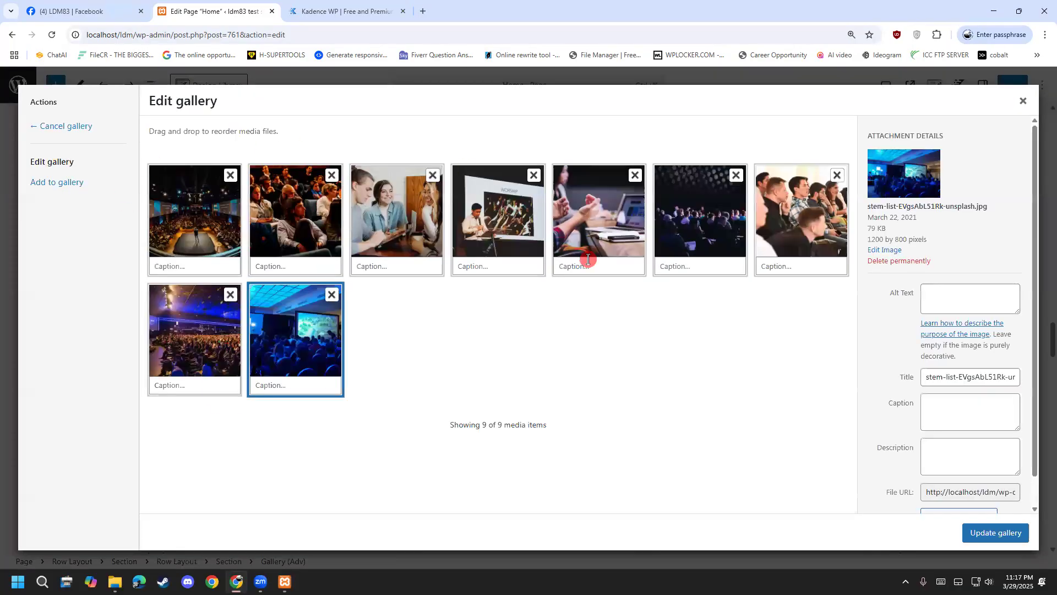
pyautogui.click(1025, 100)
pyautogui.scroll(-10, 118, 387)
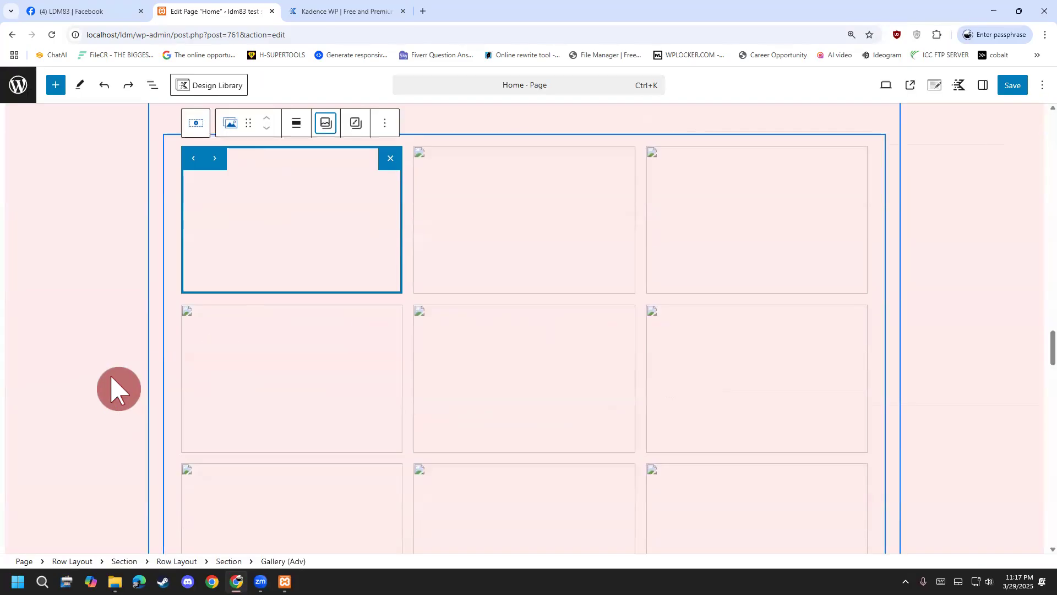
pyautogui.scroll(-4, 117, 387)
pyautogui.scroll(5, 222, 281)
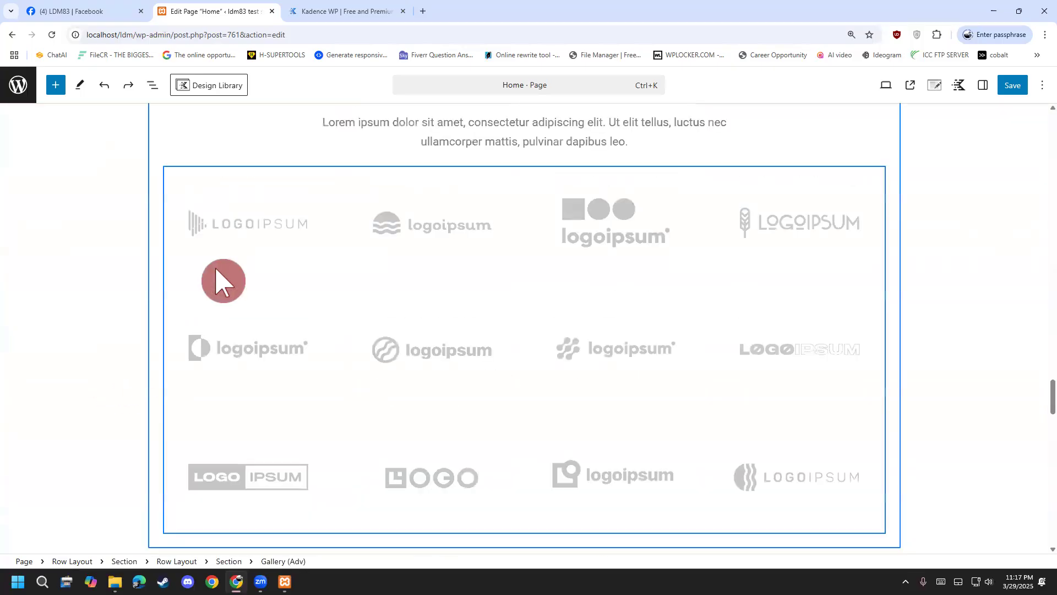
pyautogui.click(222, 281)
pyautogui.click(445, 278)
pyautogui.click(588, 284)
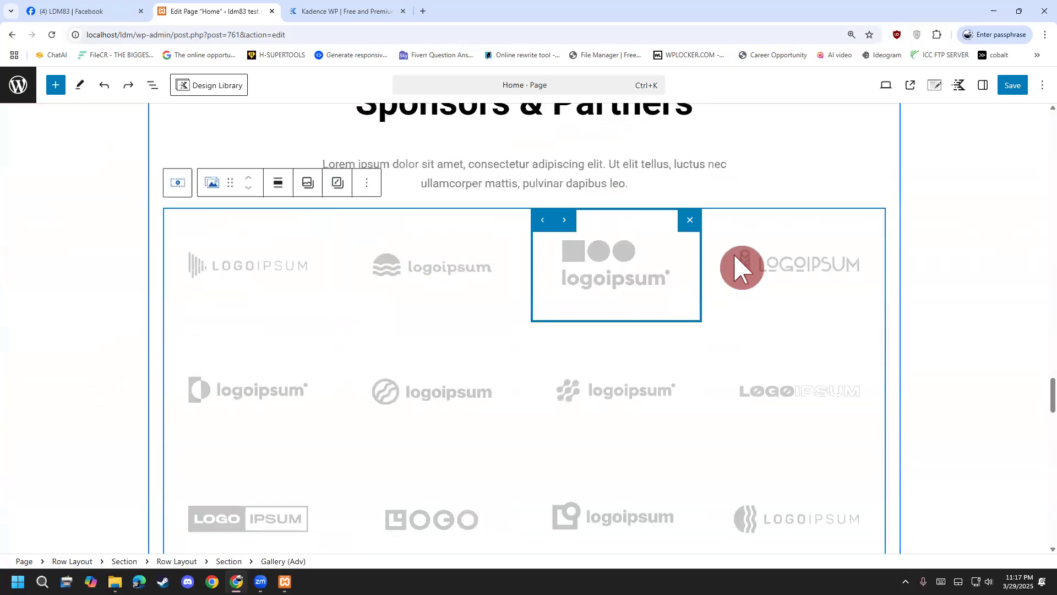
pyautogui.click(760, 268)
pyautogui.click(330, 379)
pyautogui.click(494, 405)
pyautogui.click(689, 385)
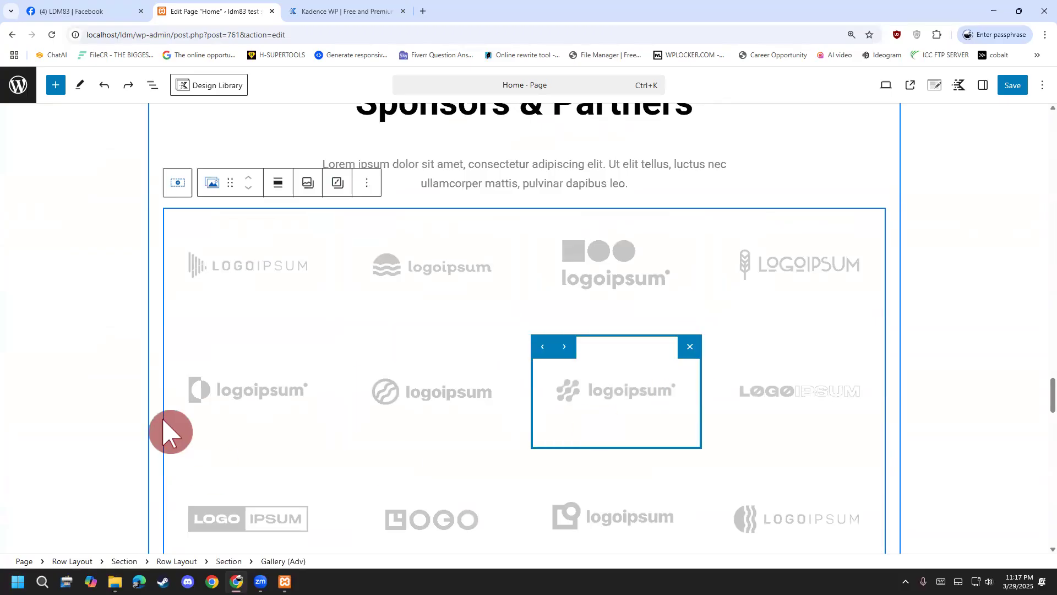
pyautogui.scroll(-4, 170, 430)
pyautogui.click(205, 316)
pyautogui.click(477, 282)
pyautogui.click(669, 278)
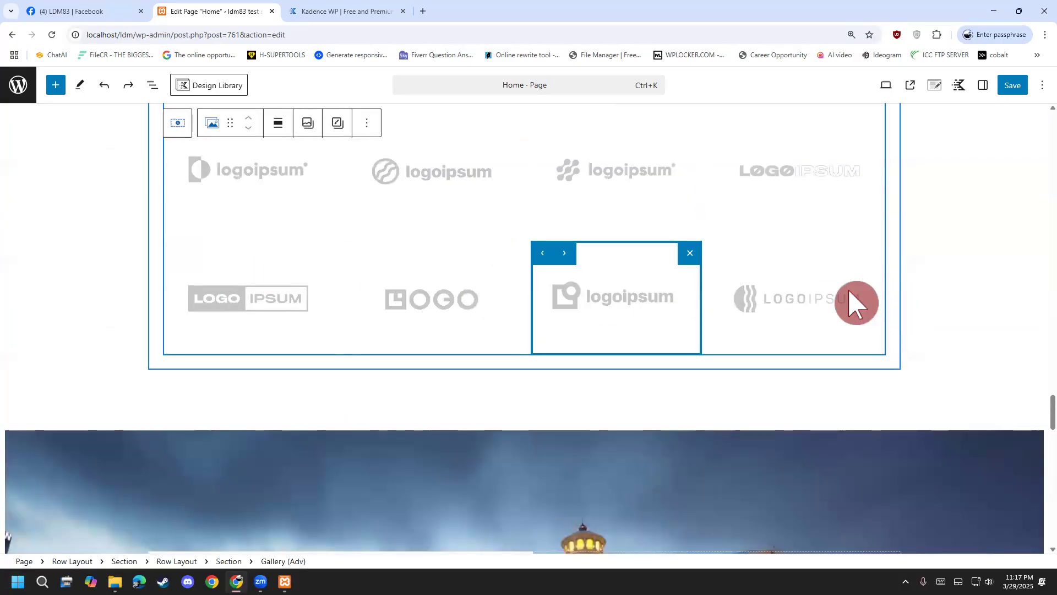
pyautogui.click(848, 289)
pyautogui.moveTo(1052, 412); pyautogui.dragTo(1053, 91)
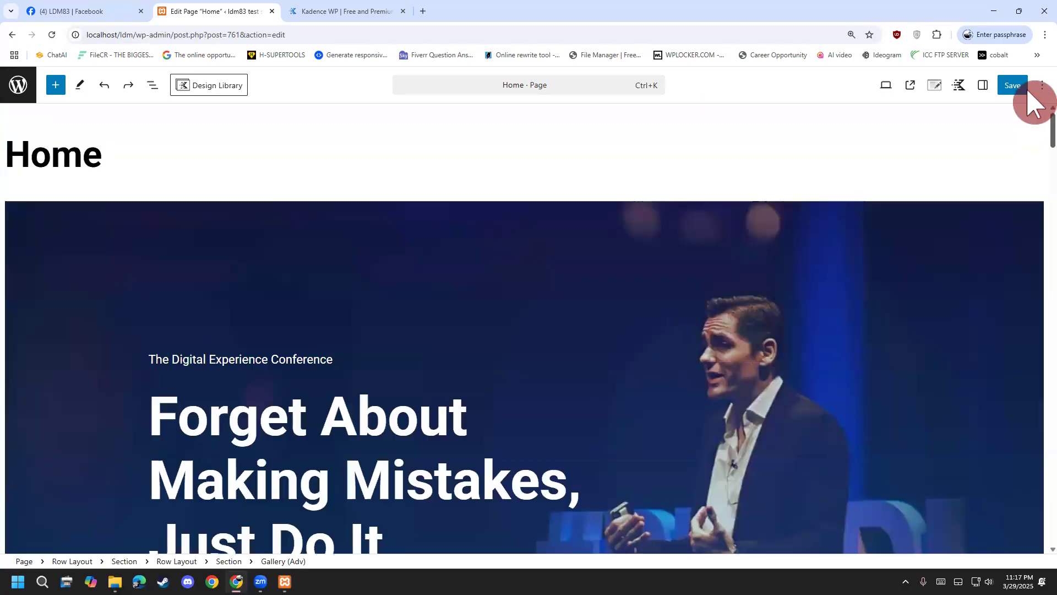
pyautogui.click(505, 88)
pyautogui.click(716, 206)
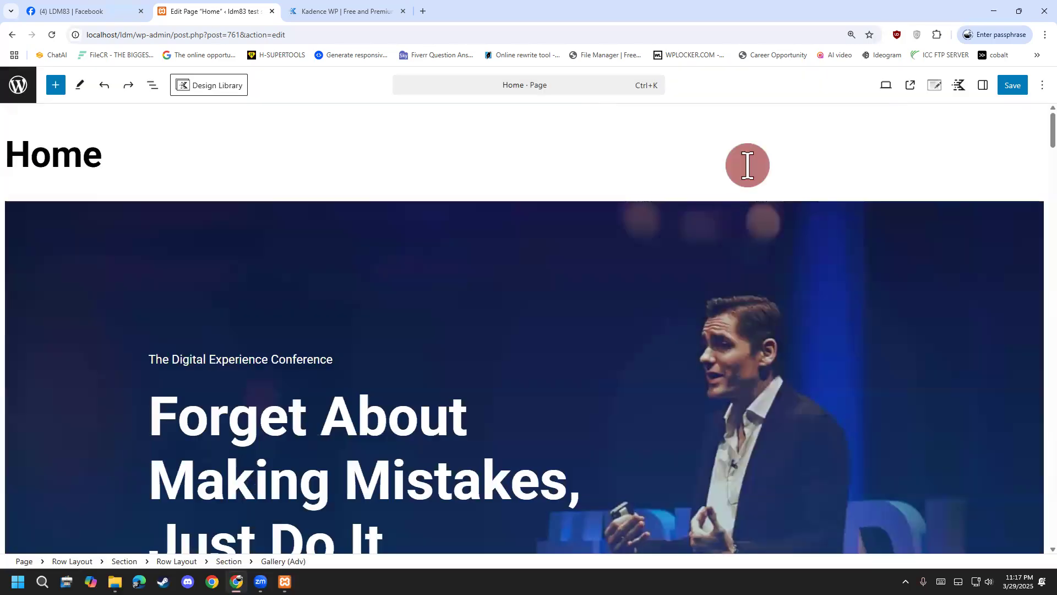
pyautogui.click(29, 85)
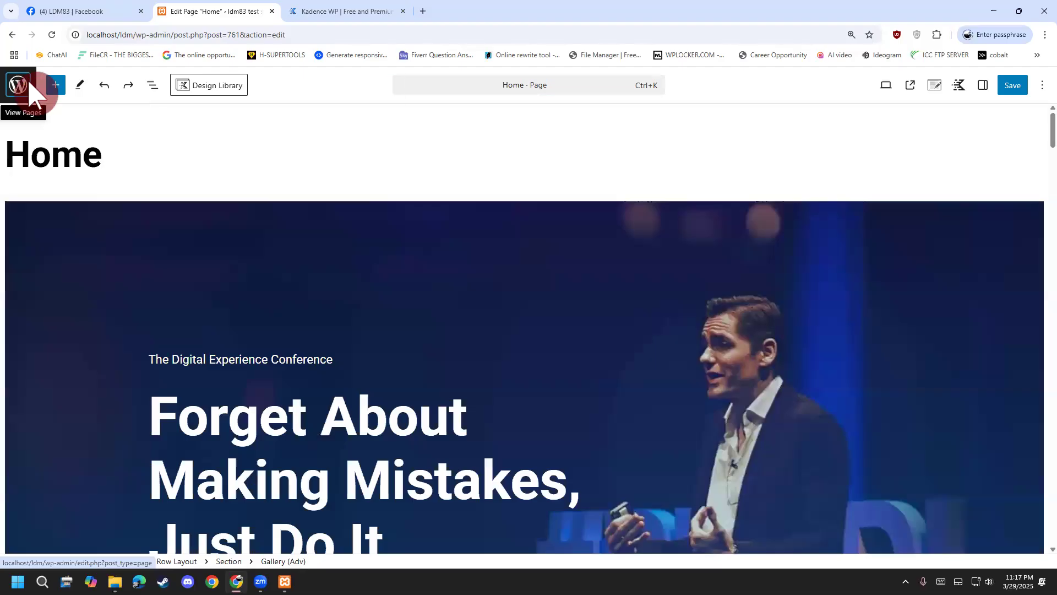
# Leave the editor and open Plugins > Installed Plugins to review the five active plugins.
pyautogui.click(567, 107)
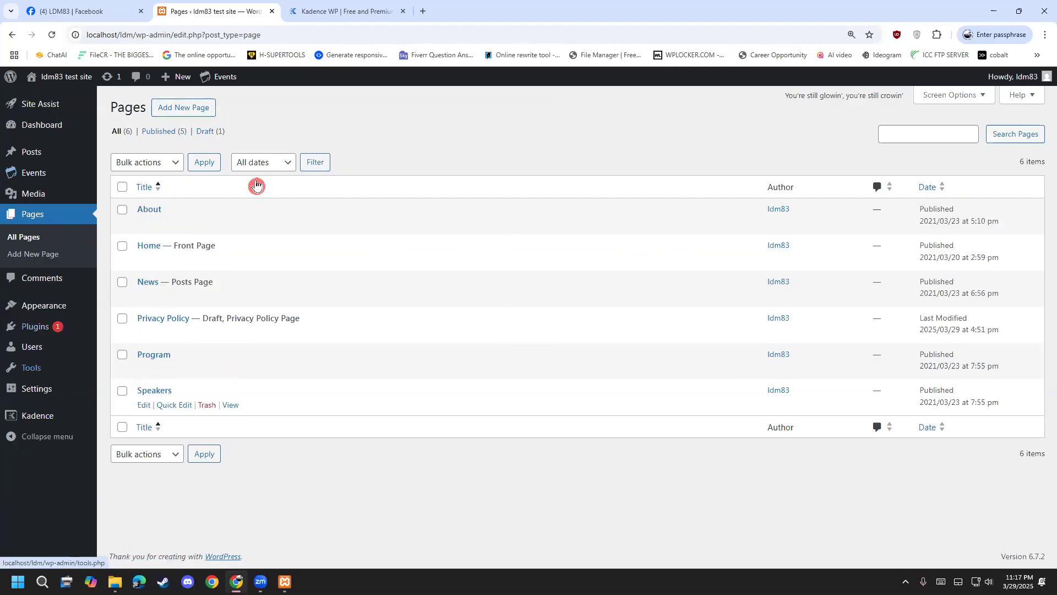
pyautogui.moveTo(52, 329)
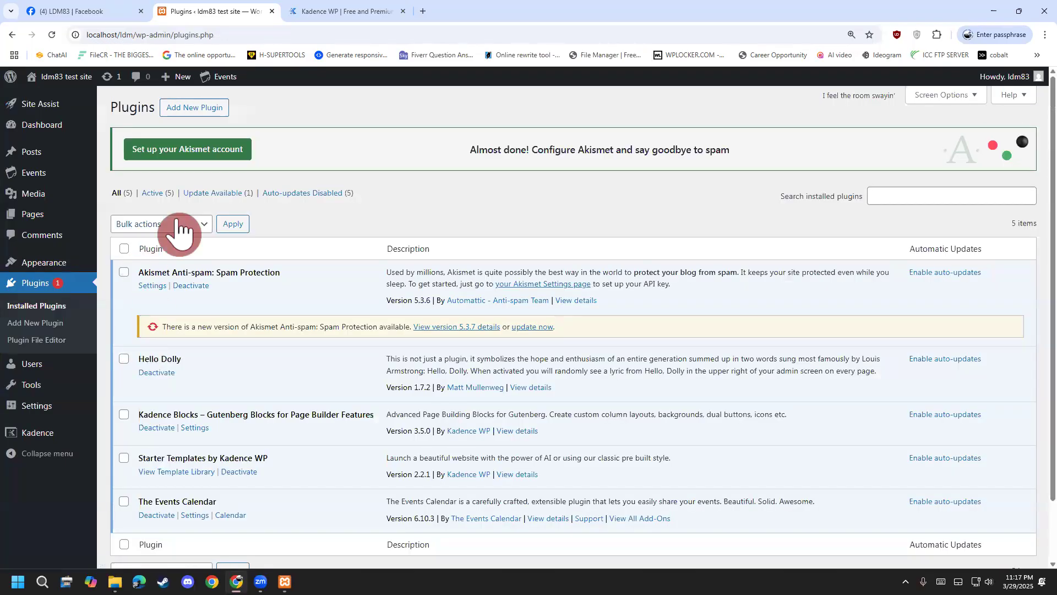
pyautogui.click(176, 223)
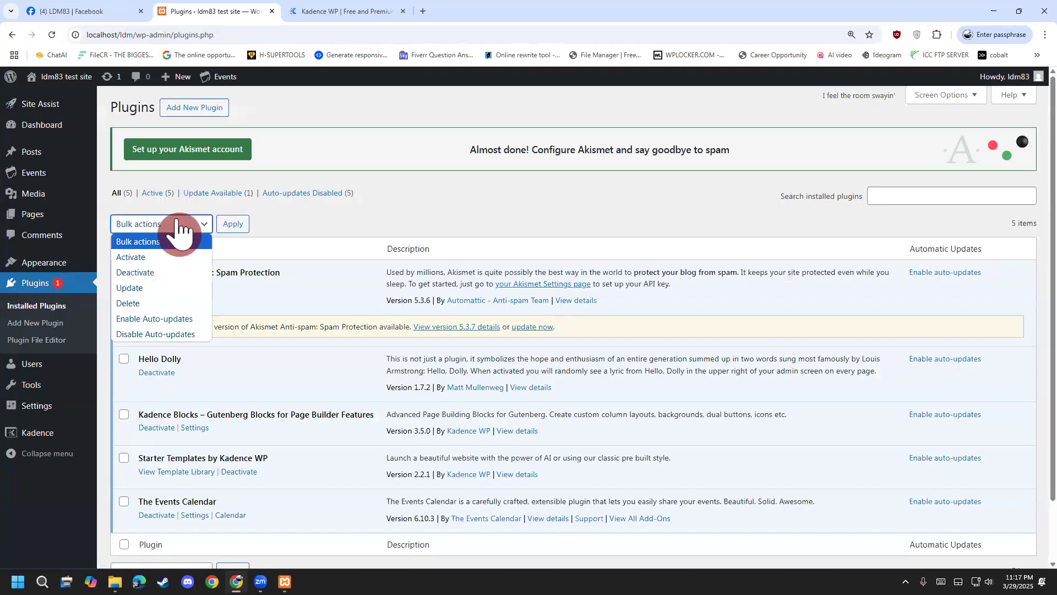
pyautogui.click(388, 194)
pyautogui.scroll(-2, 382, 204)
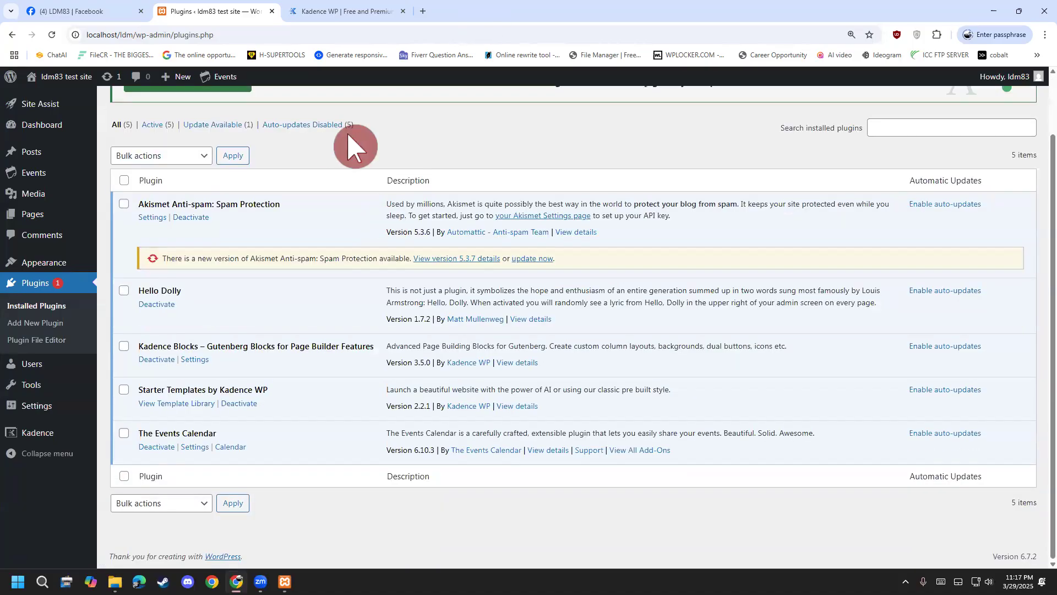
pyautogui.moveTo(362, 219); pyautogui.dragTo(366, 183)
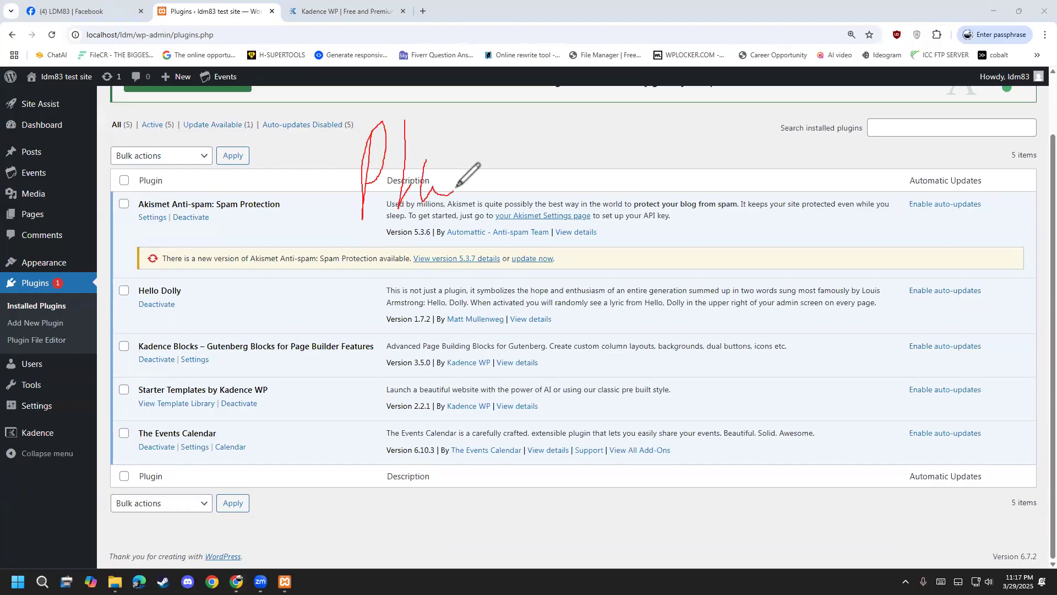
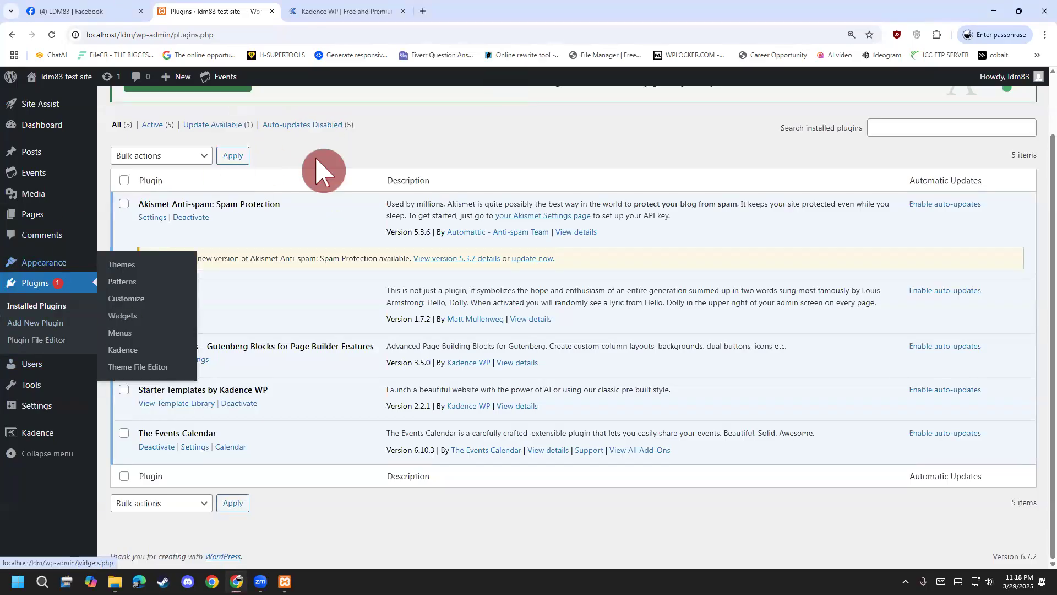
# Visit the live site from the admin bar and jump to the front page's Speakers section.
pyautogui.scroll(2, 323, 171)
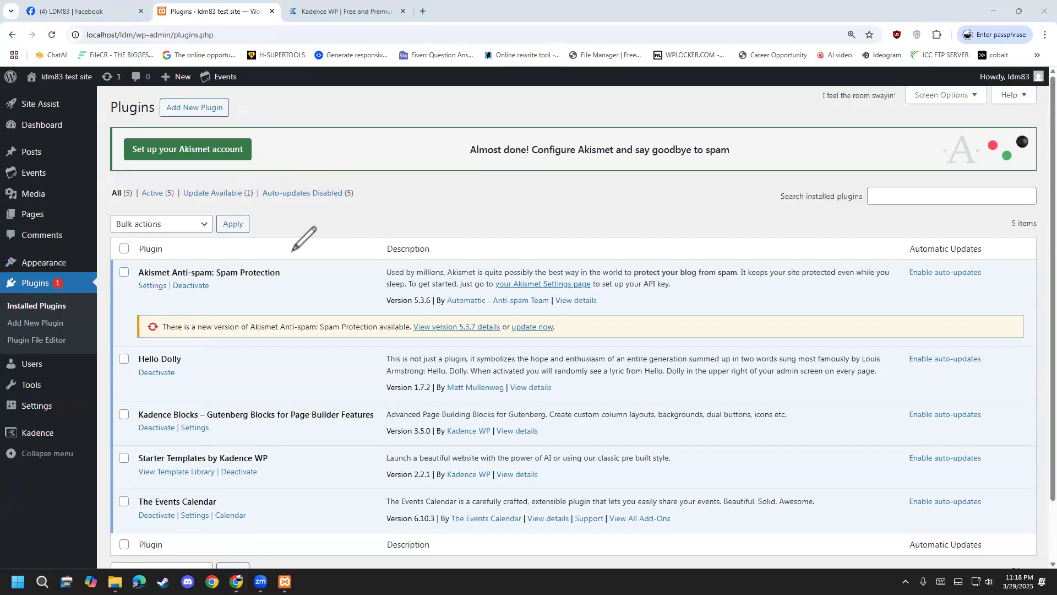
pyautogui.click(43, 409)
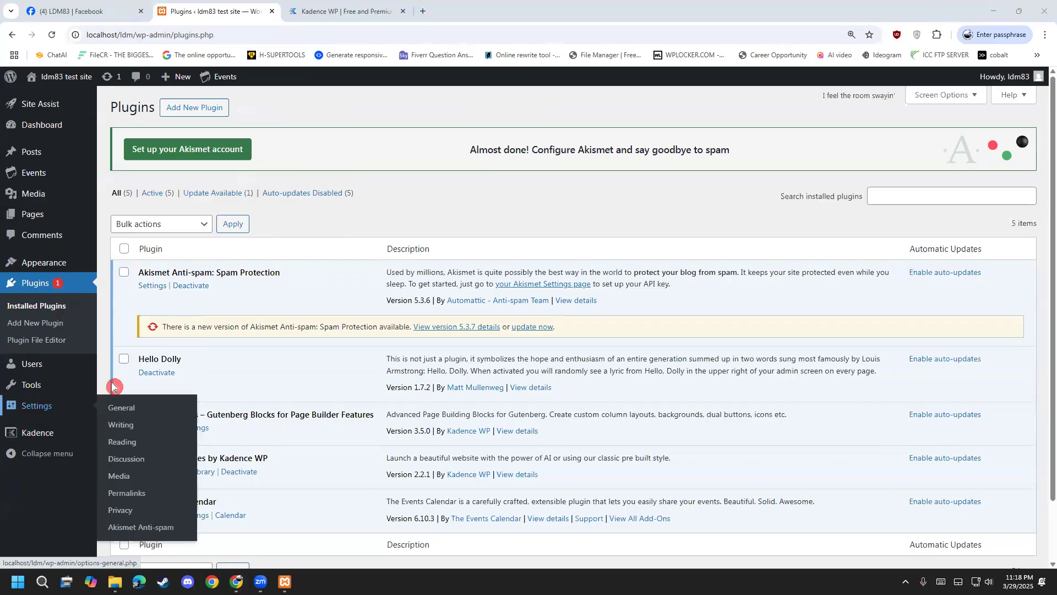
pyautogui.click(49, 98)
pyautogui.click(201, 287)
pyautogui.scroll(-1, 200, 291)
pyautogui.scroll(1, 201, 308)
pyautogui.click(616, 113)
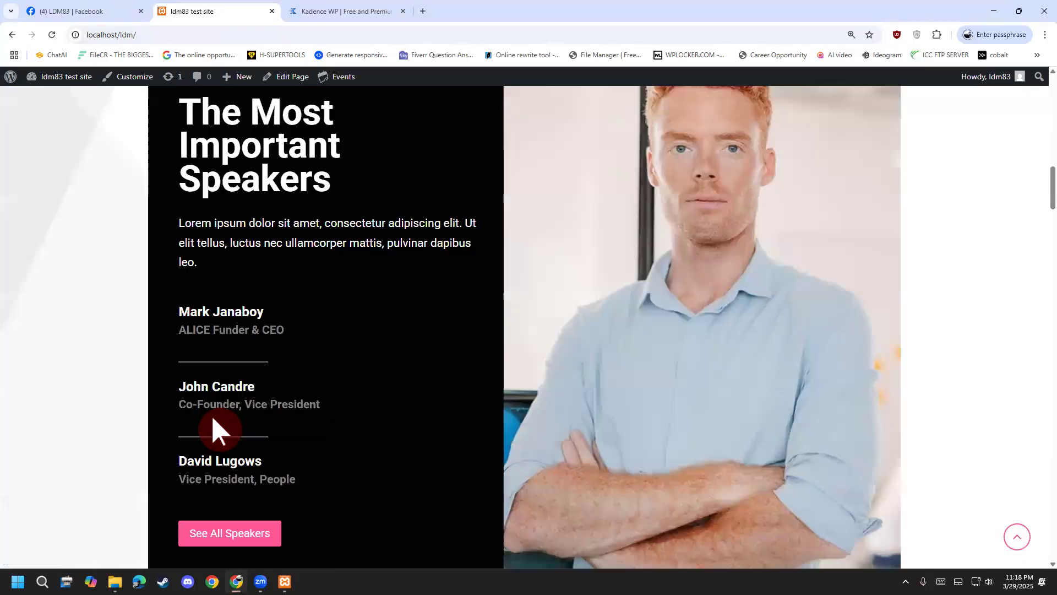
# In Settings > Reading, choose News as the static homepage and save the change.
pyautogui.moveTo(1051, 201); pyautogui.dragTo(1027, 109)
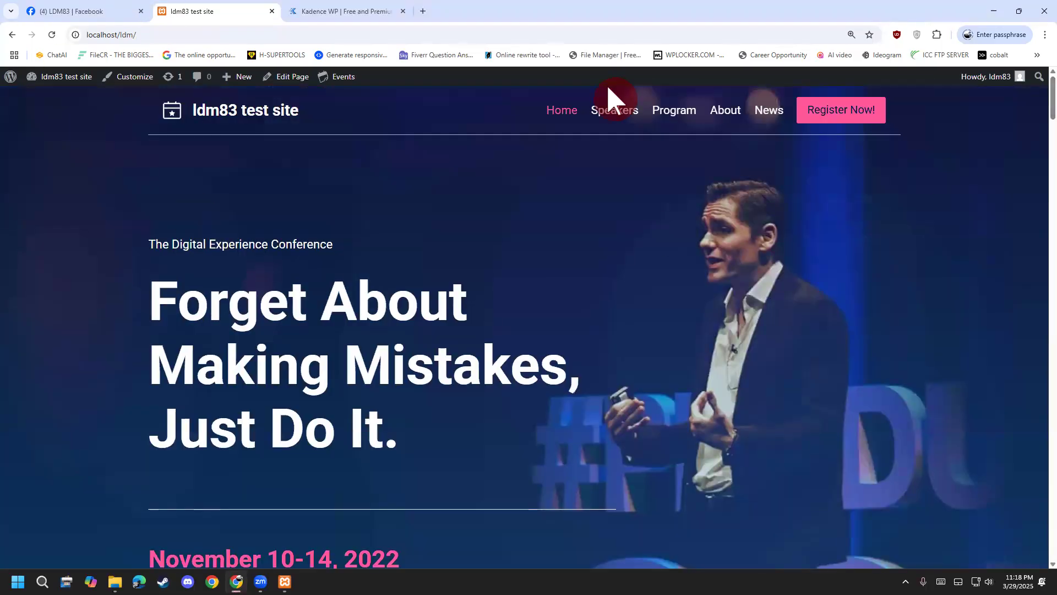
pyautogui.moveTo(84, 80)
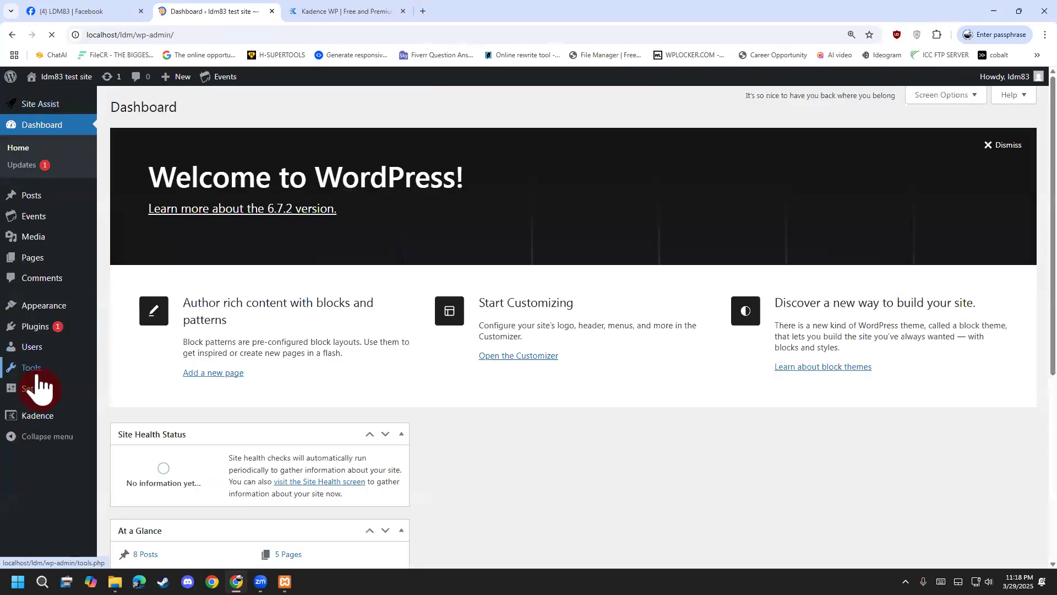
pyautogui.moveTo(29, 370)
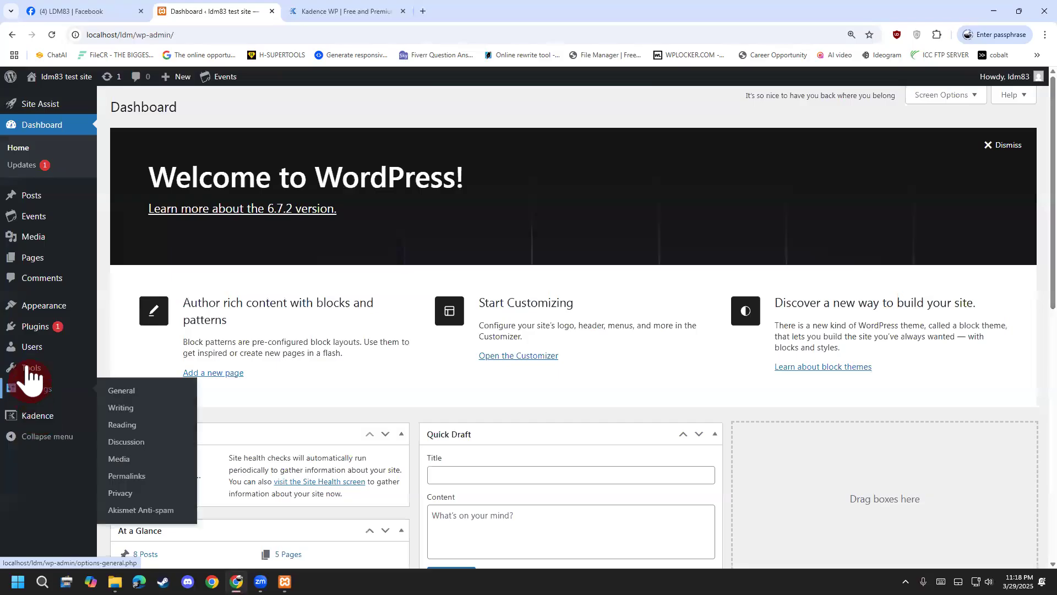
pyautogui.click(137, 406)
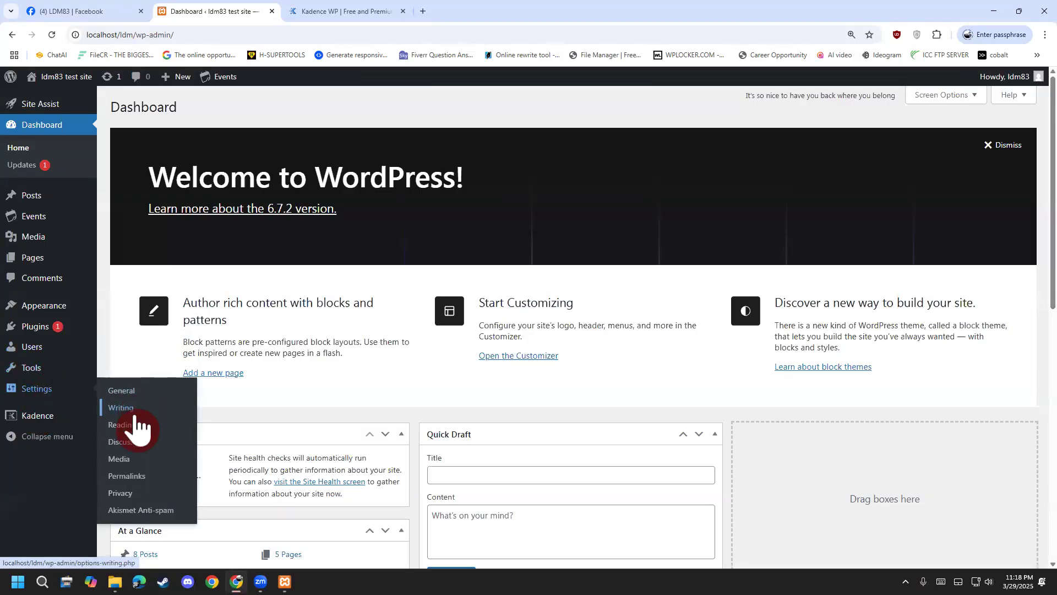
pyautogui.click(134, 433)
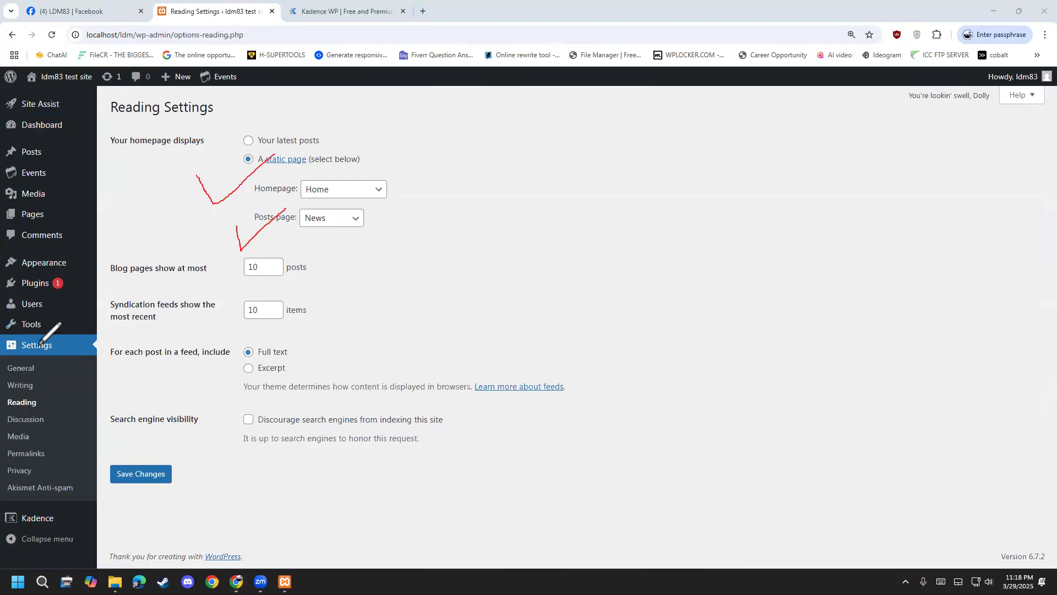
pyautogui.click(355, 192)
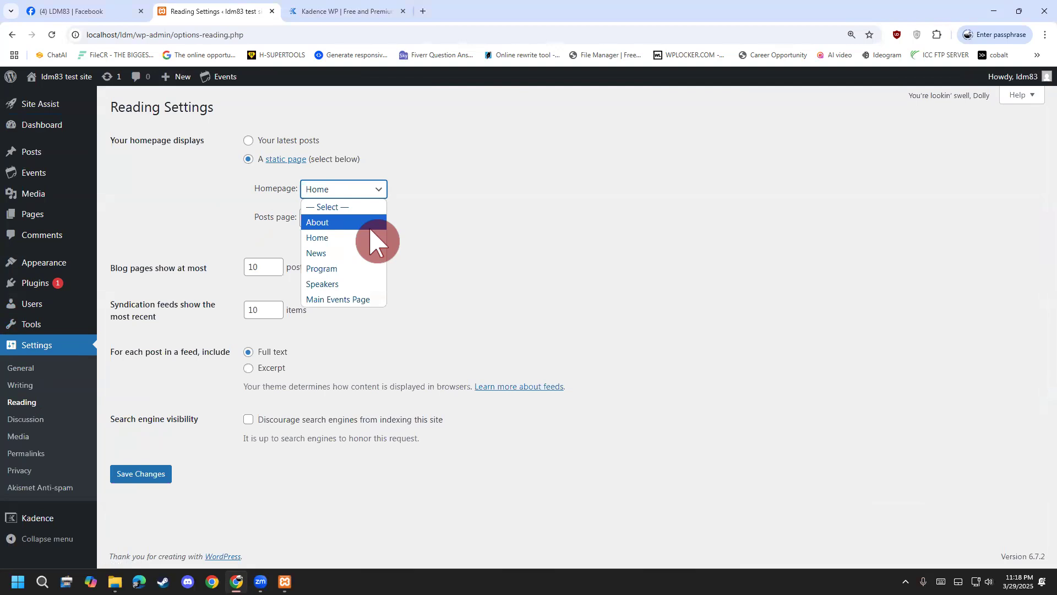
pyautogui.click(329, 253)
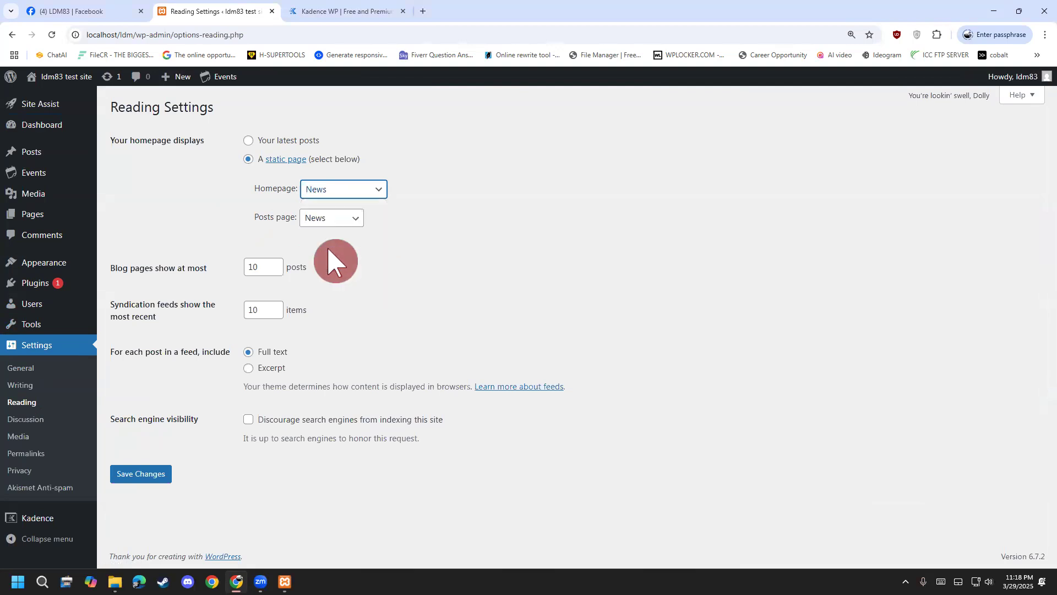
pyautogui.click(117, 475)
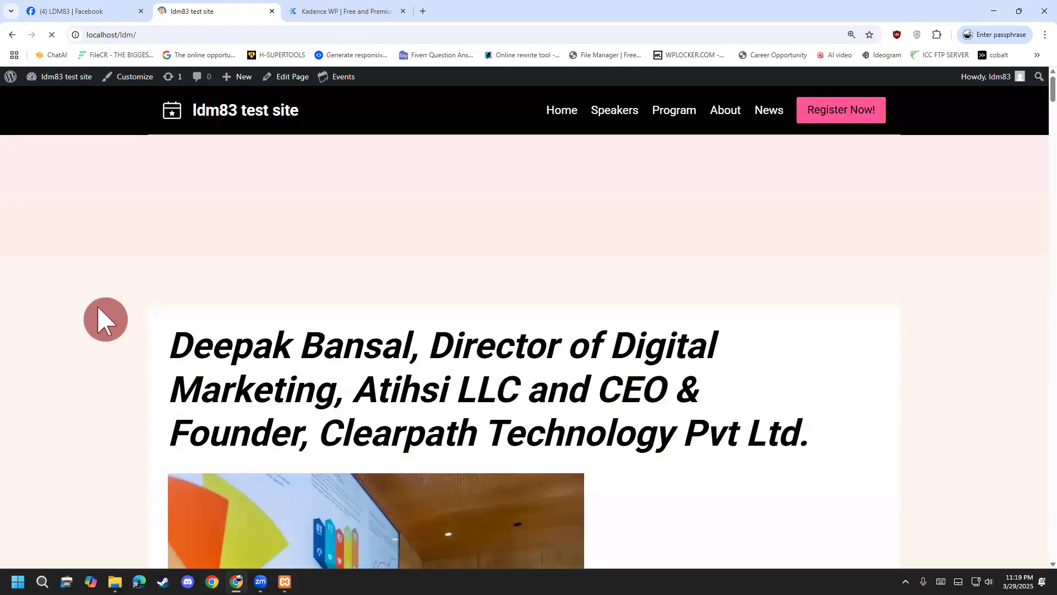
# Scroll through the front page, which now shows a news post.
pyautogui.scroll(-4, 103, 319)
pyautogui.scroll(-13, 104, 321)
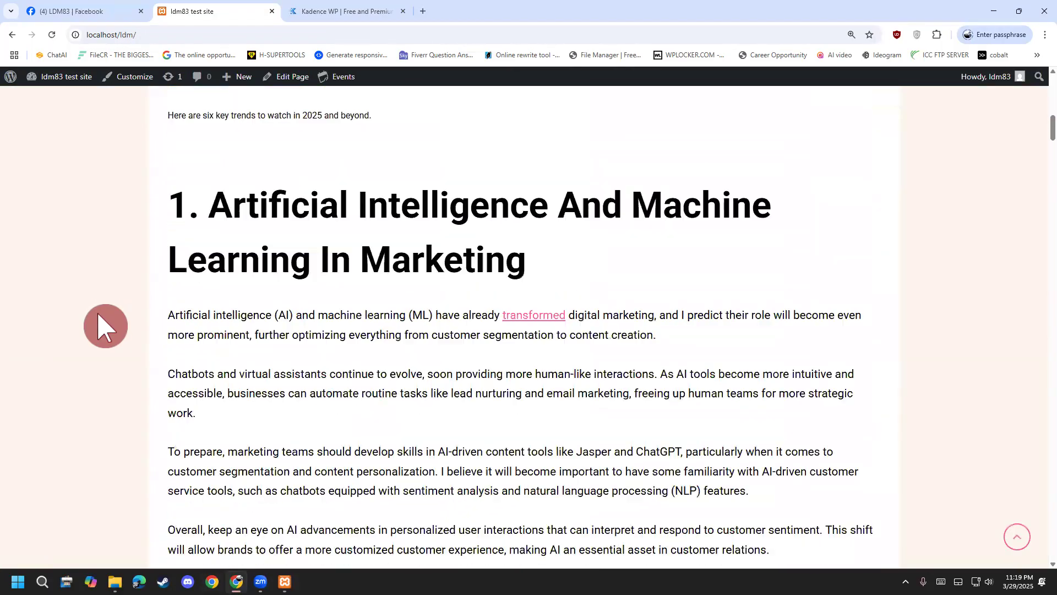
pyautogui.scroll(-19, 102, 319)
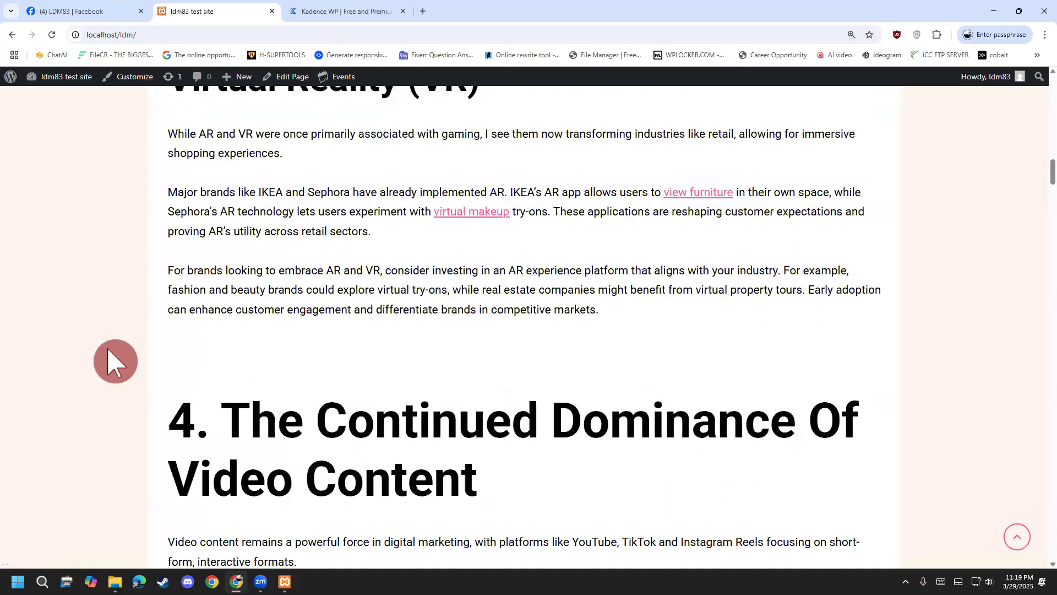
pyautogui.scroll(-20, 115, 367)
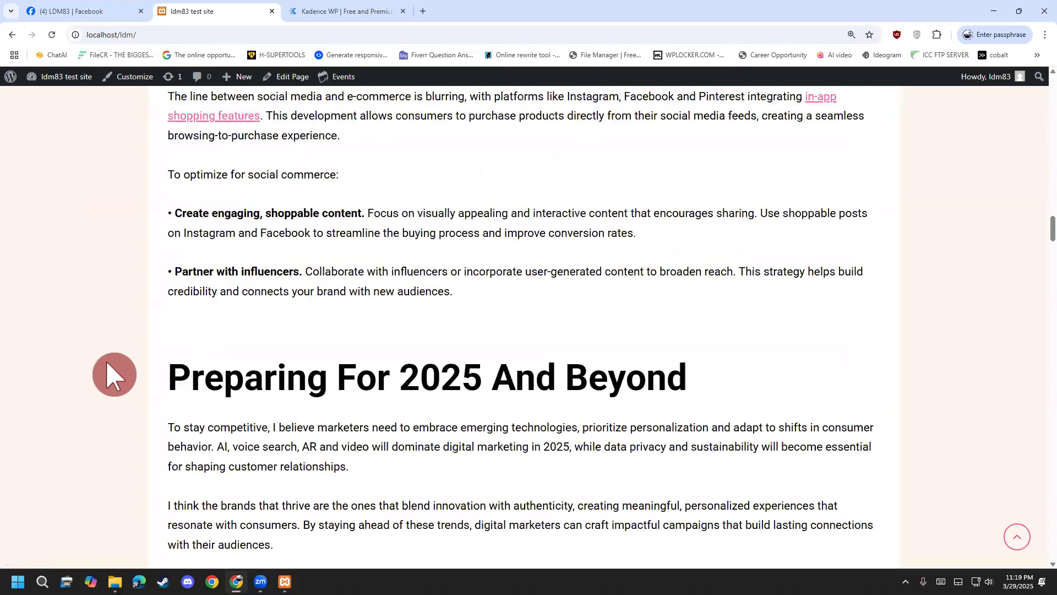
pyautogui.moveTo(1048, 252); pyautogui.dragTo(1045, 83)
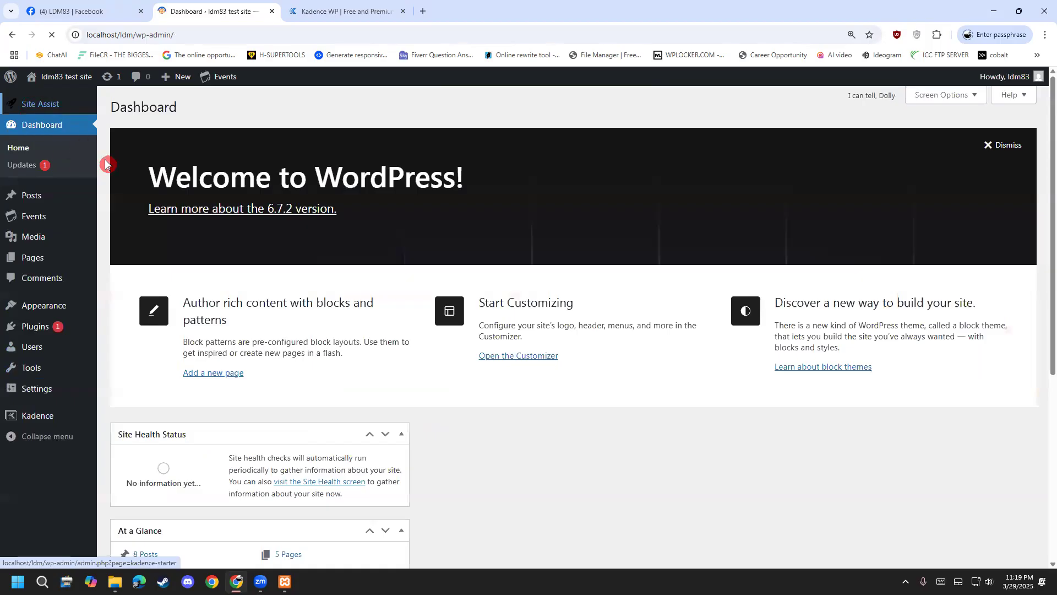
# Set Homepage to Home with News as posts page, save, and view the live site.
pyautogui.moveTo(44, 376)
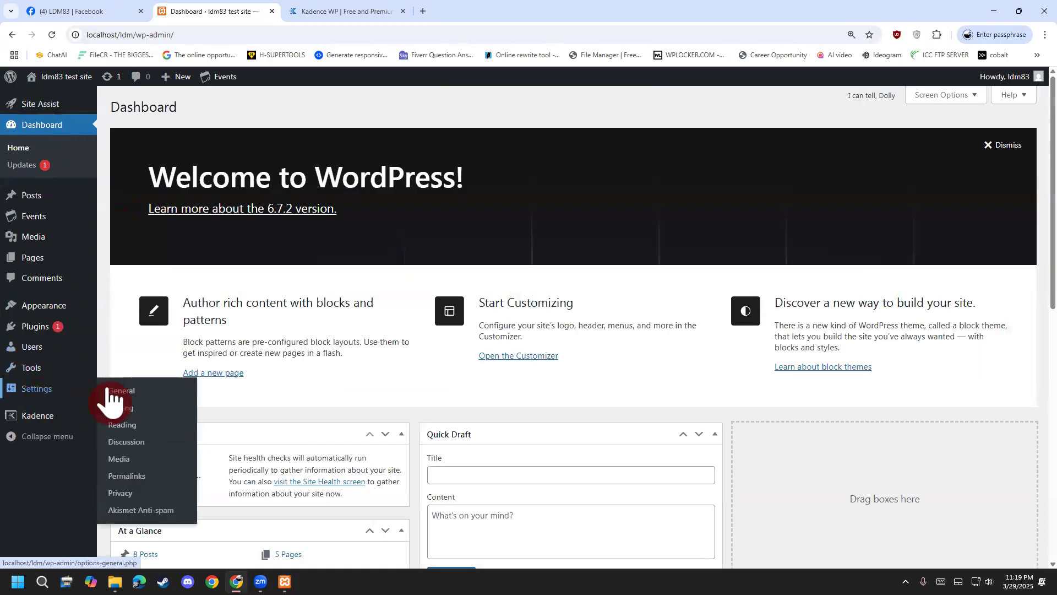
pyautogui.click(131, 427)
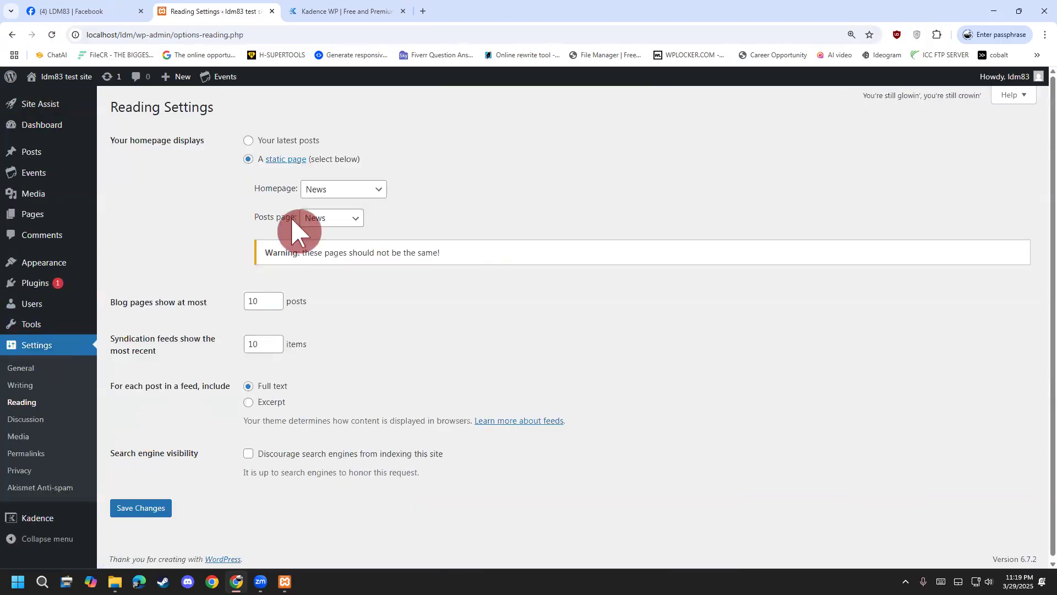
pyautogui.click(326, 190)
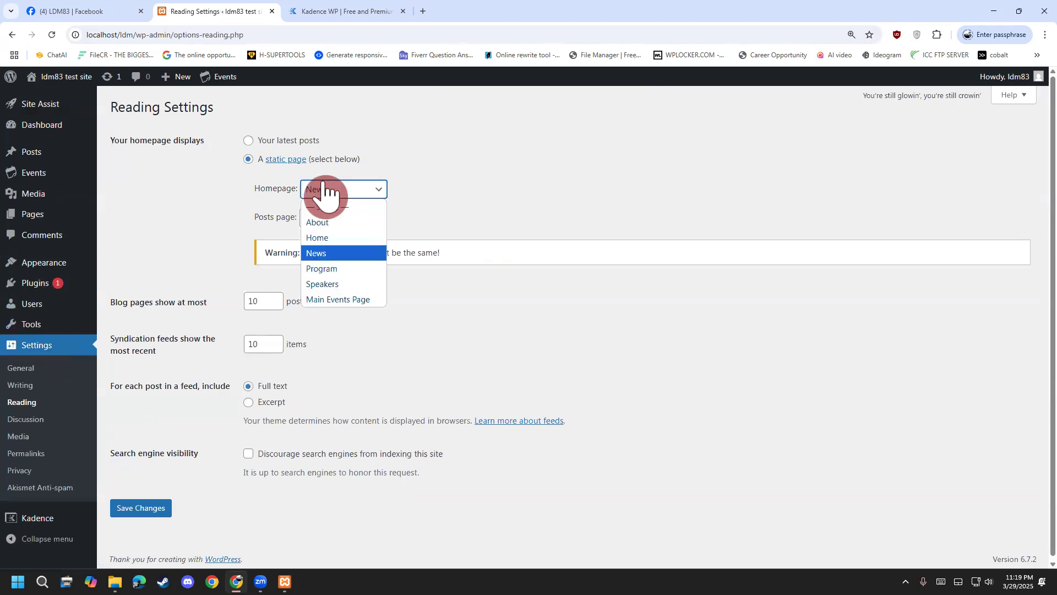
pyautogui.click(352, 242)
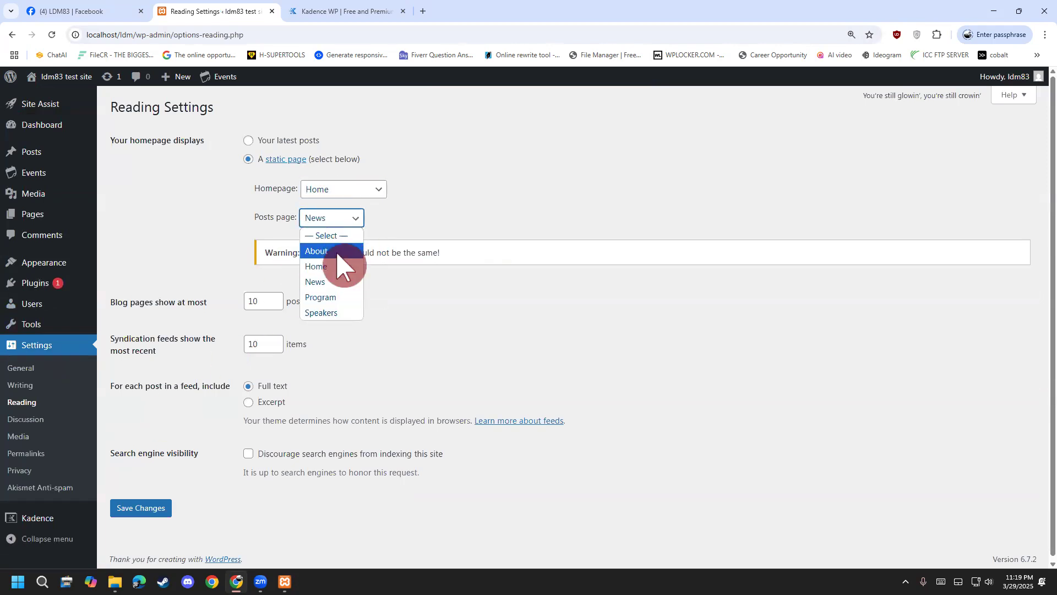
pyautogui.click(416, 225)
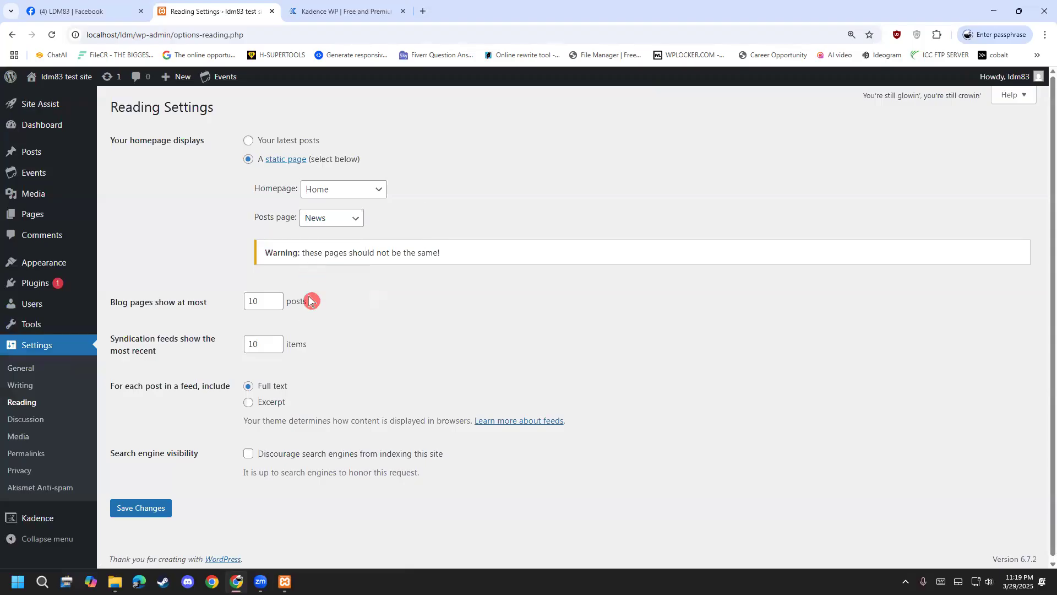
pyautogui.click(142, 507)
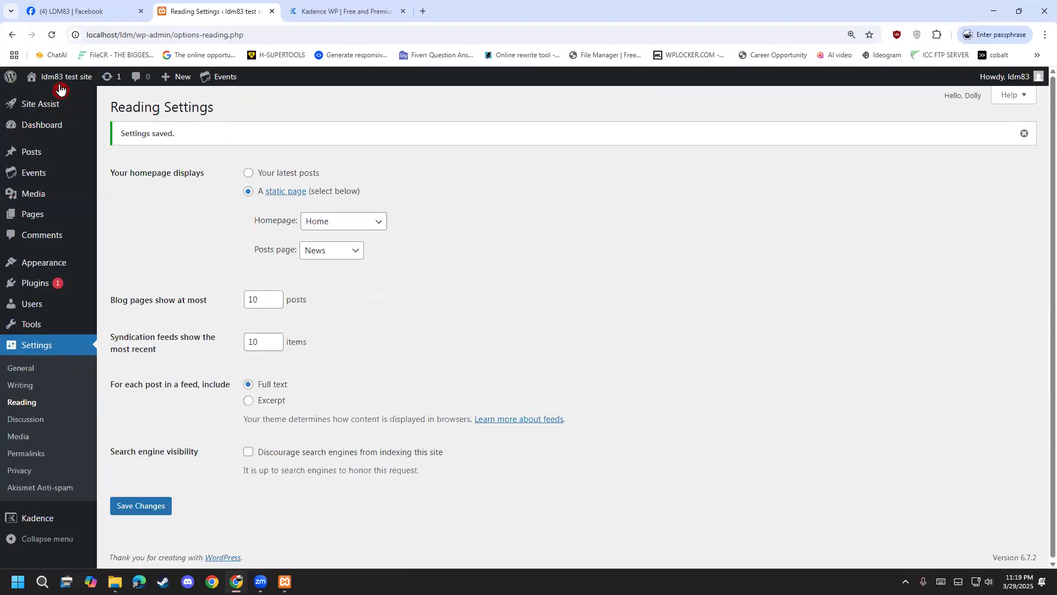
pyautogui.click(48, 99)
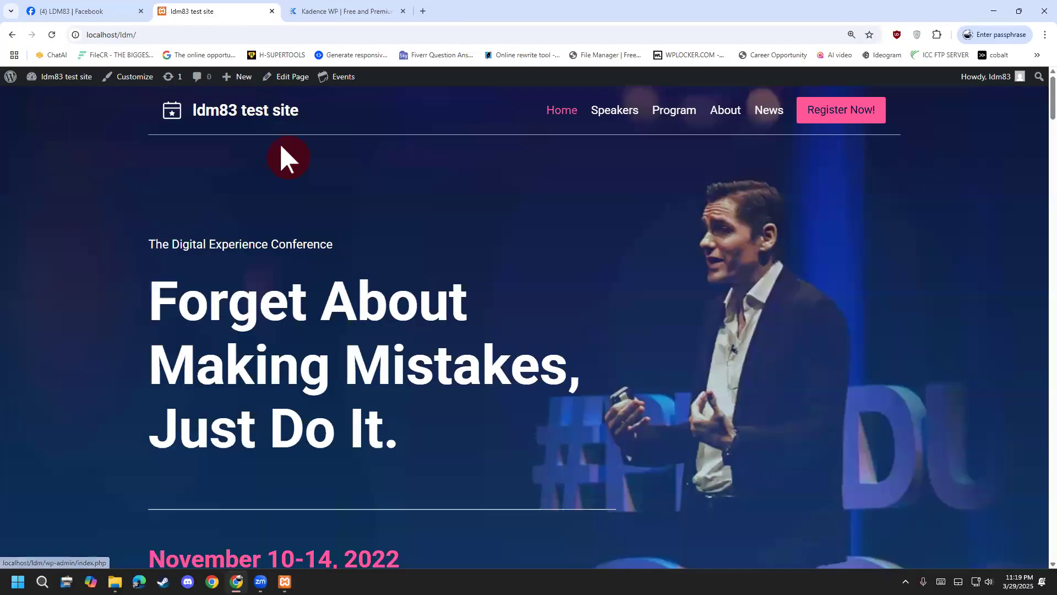
# Open the News page and read the 'Digital Marketing Trends For 2025 And Beyond' post.
pyautogui.click(769, 112)
pyautogui.scroll(-1, 332, 377)
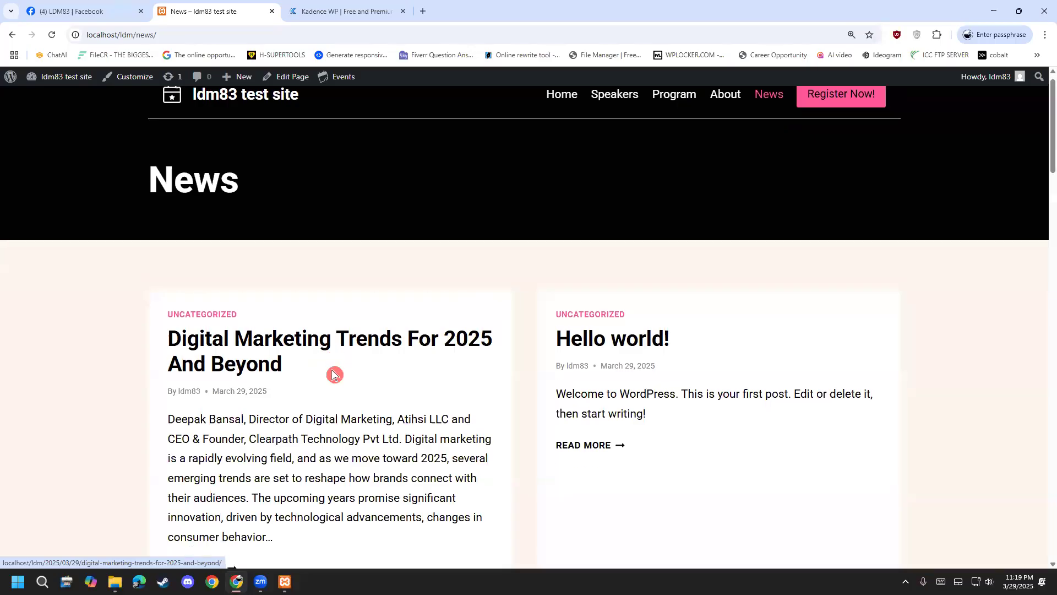
pyautogui.scroll(-1, 334, 375)
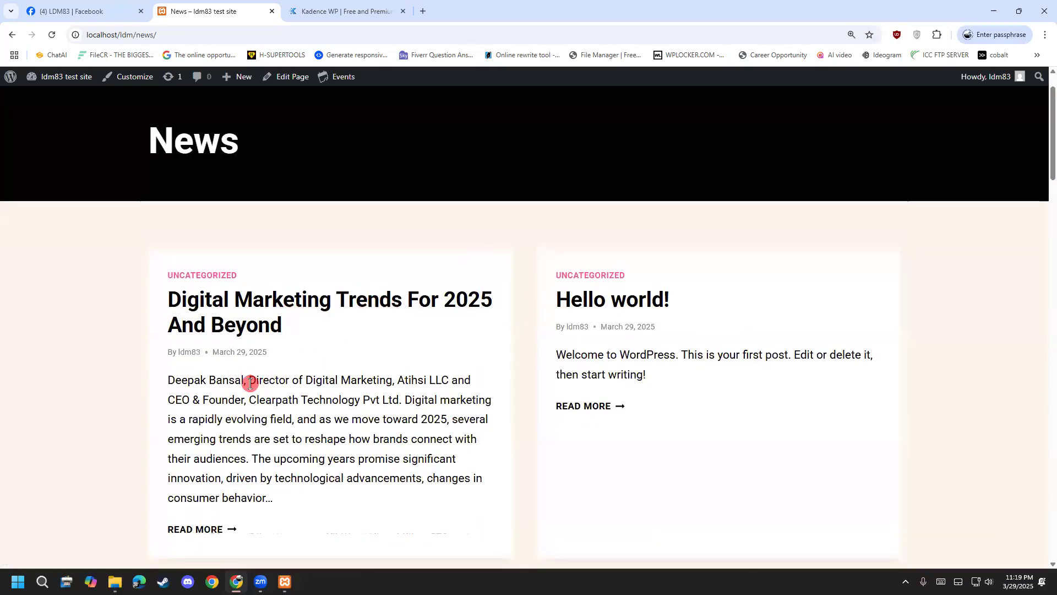
pyautogui.scroll(-2, 243, 213)
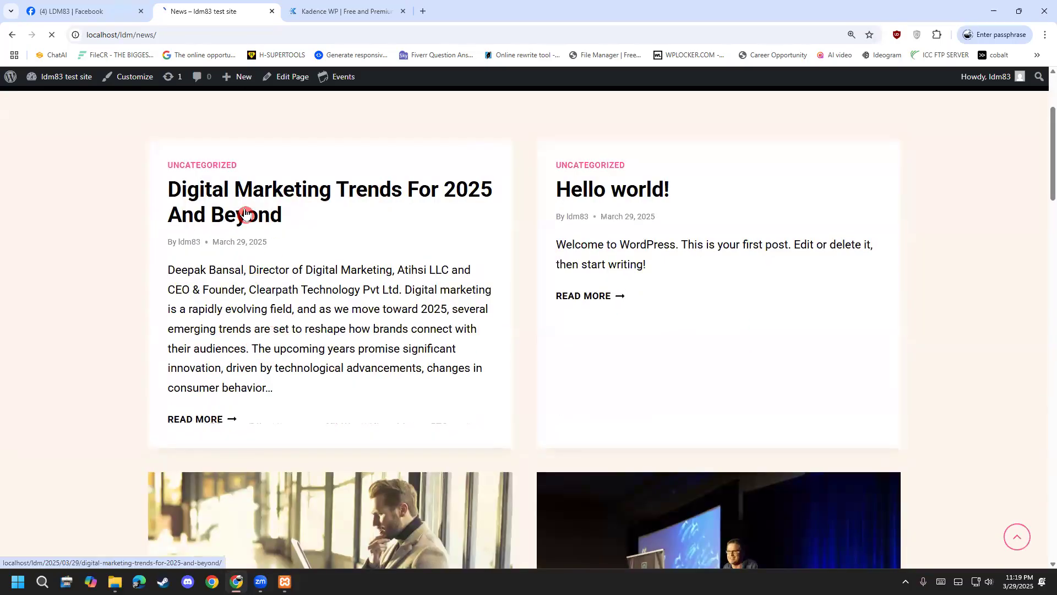
pyautogui.click(246, 214)
pyautogui.scroll(-8, 111, 490)
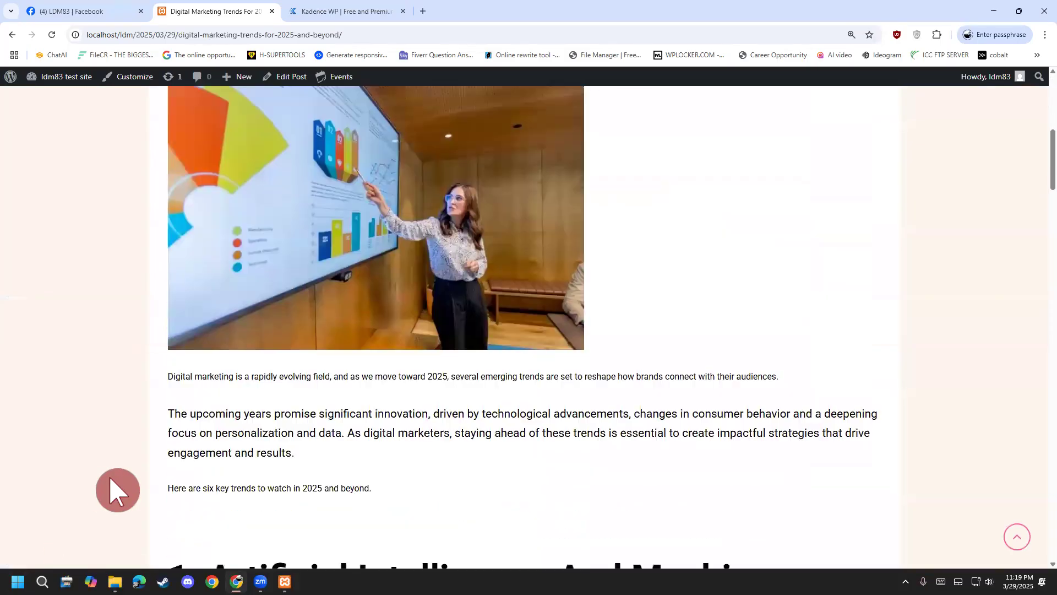
# Return to the dashboard, visit Plugins, then go to Posts > All Posts.
pyautogui.moveTo(44, 80)
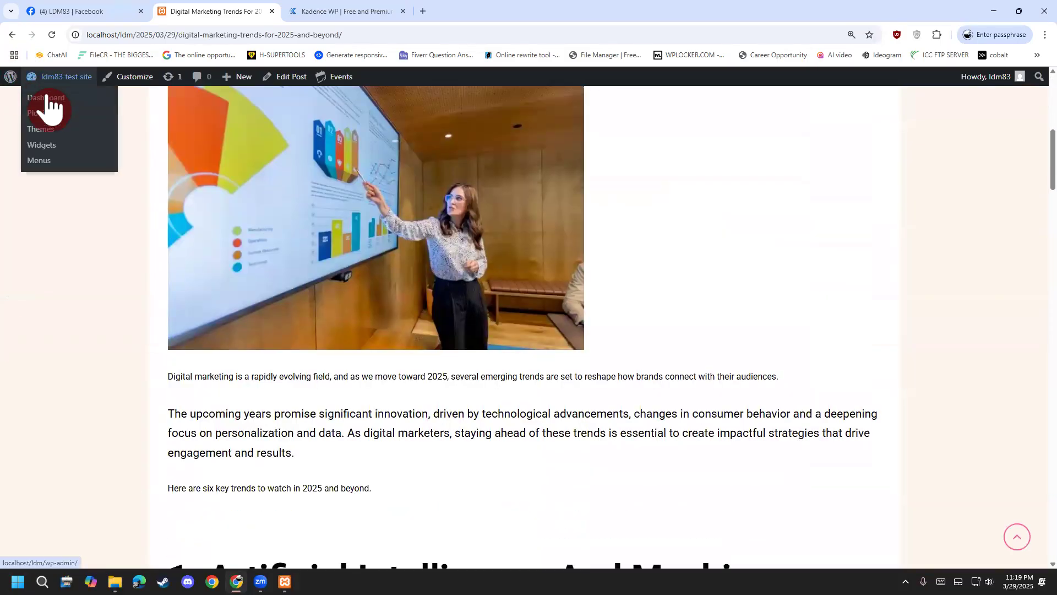
pyautogui.click(49, 98)
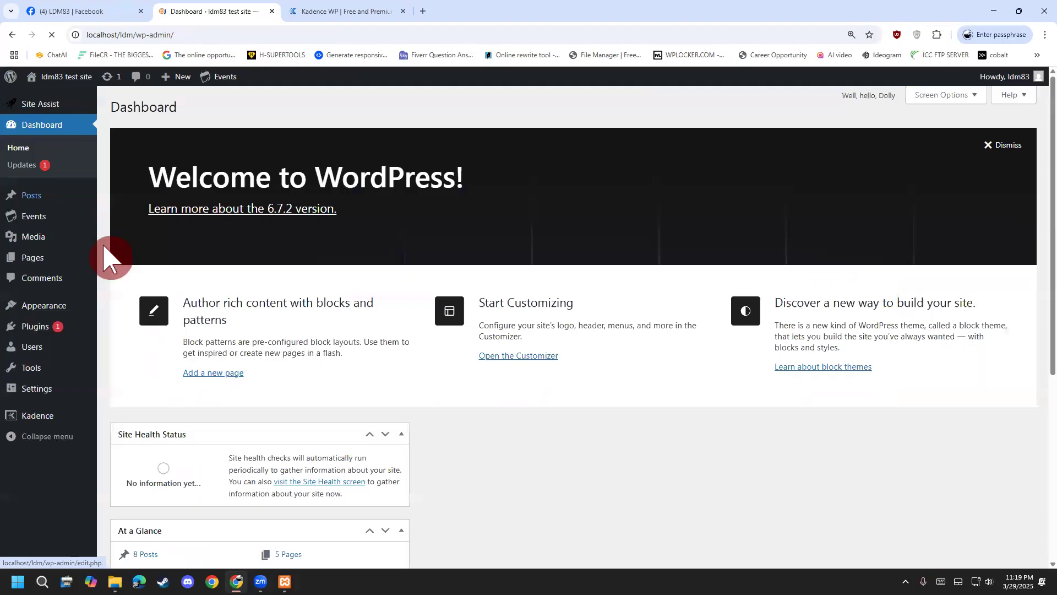
pyautogui.click(53, 333)
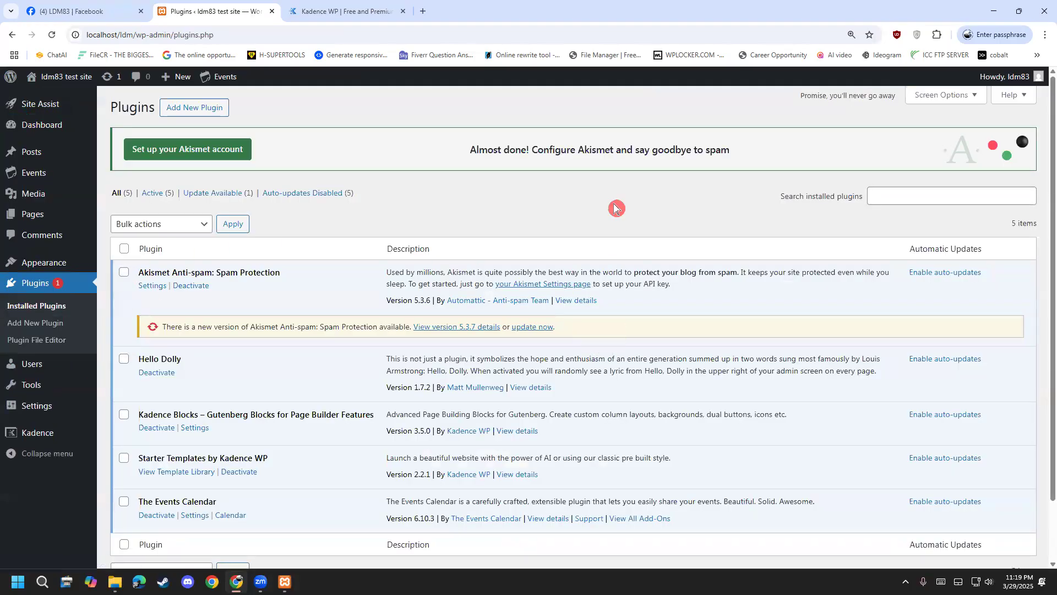
pyautogui.moveTo(42, 161)
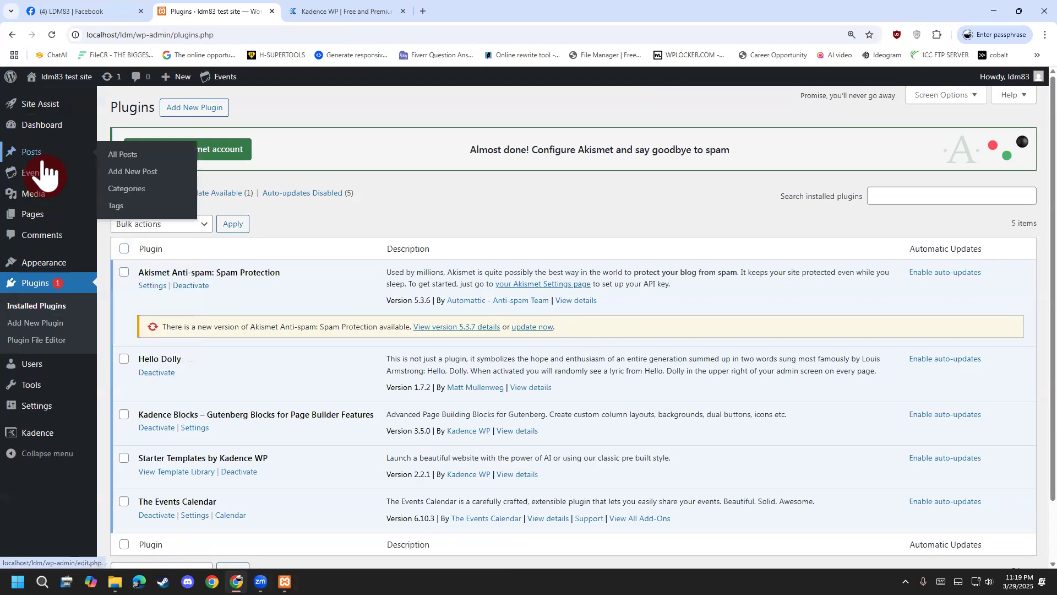
pyautogui.moveTo(49, 213)
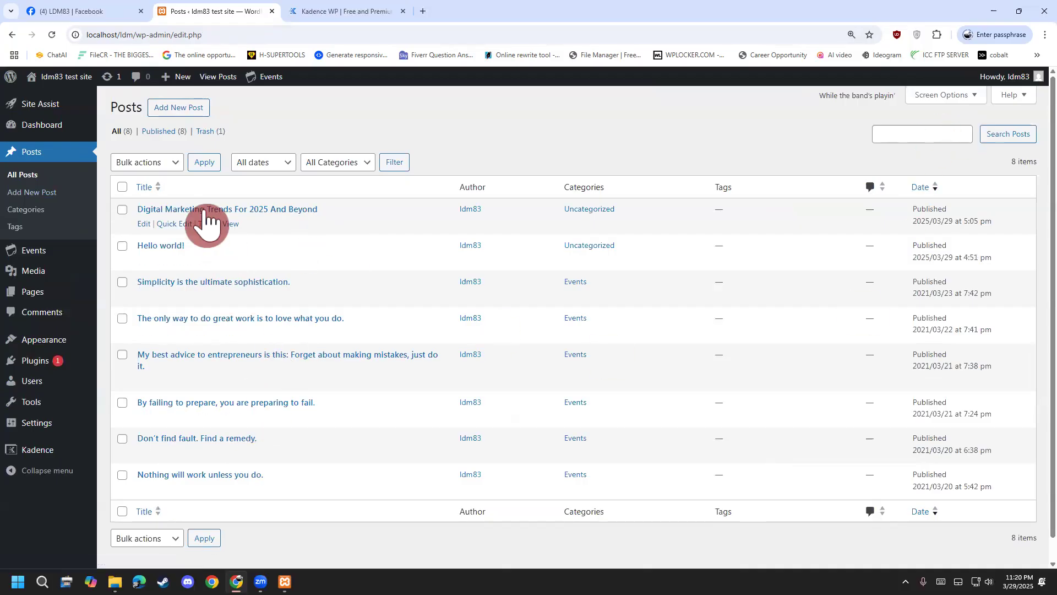
# Open the 'Digital Marketing Trends For 2025 And Beyond' post editor in a new tab.
pyautogui.rightClick(168, 215)
pyautogui.click(200, 221)
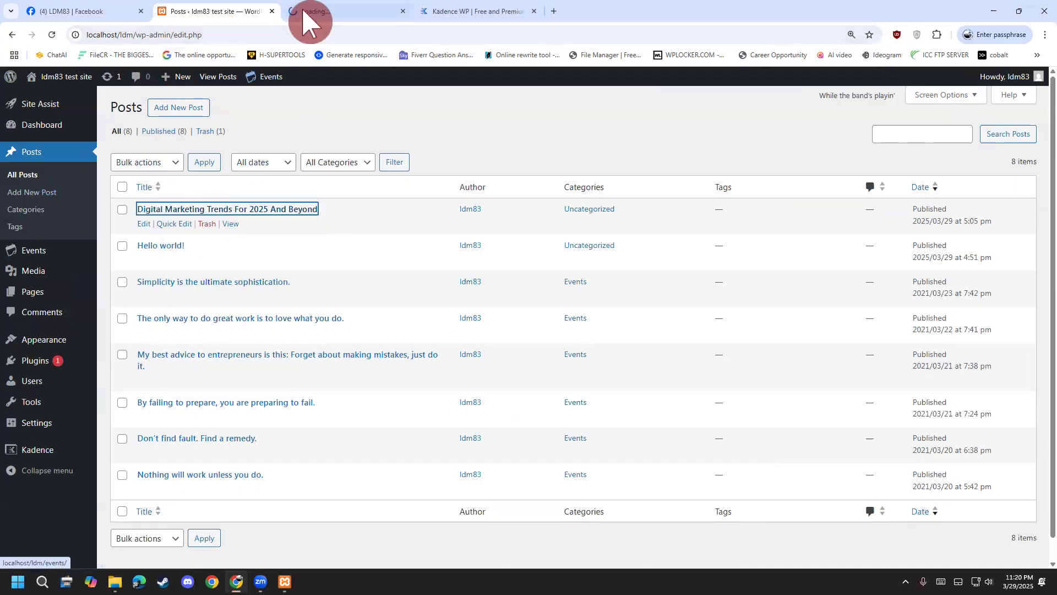
pyautogui.click(304, 11)
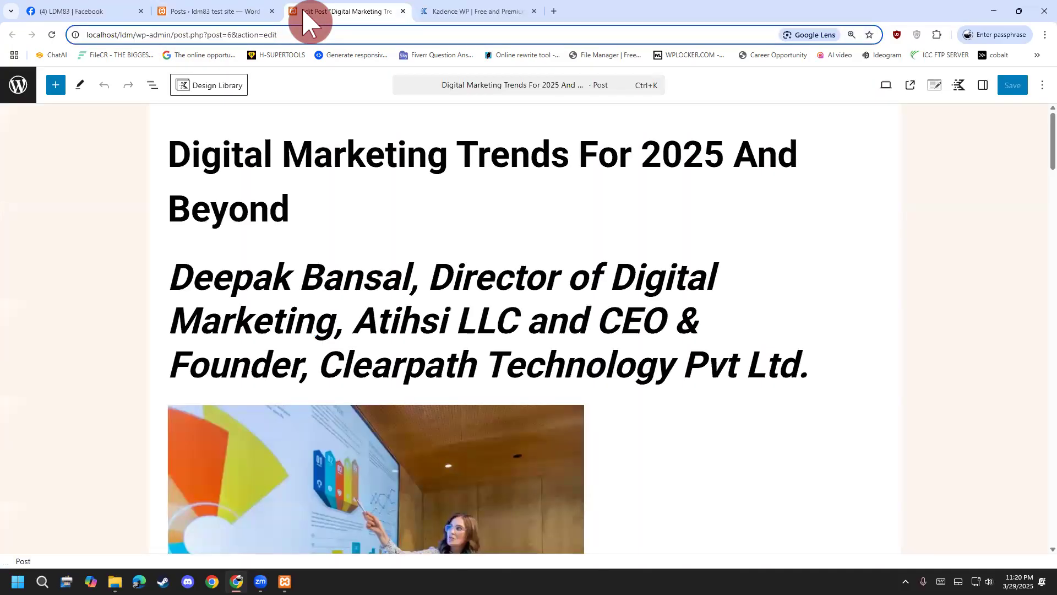
pyautogui.click(231, 35)
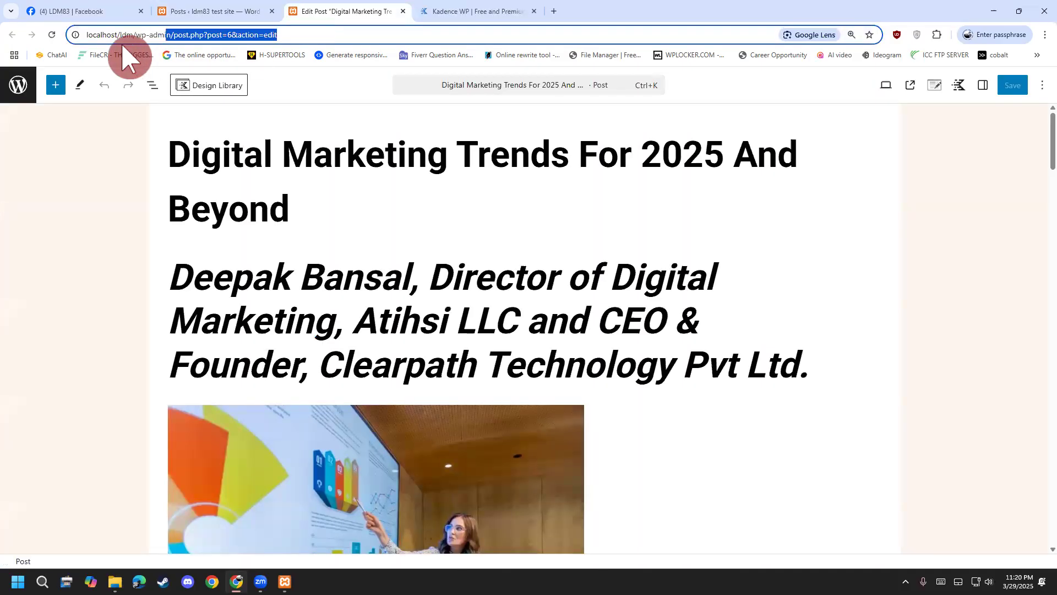
# Back in the posts list, open Quick Edit for the first post.
pyautogui.click(194, 9)
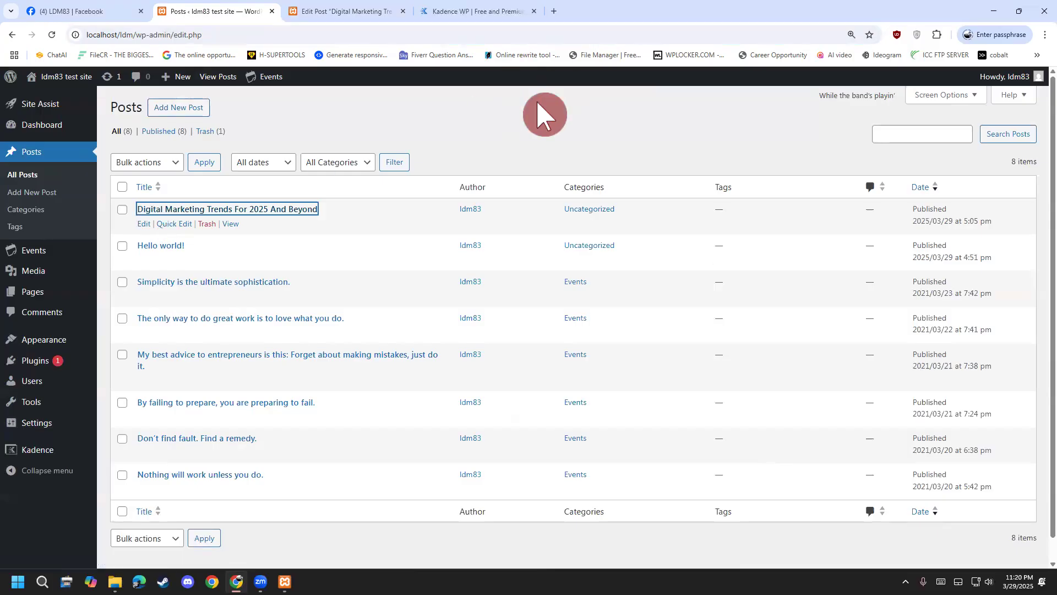
pyautogui.click(542, 114)
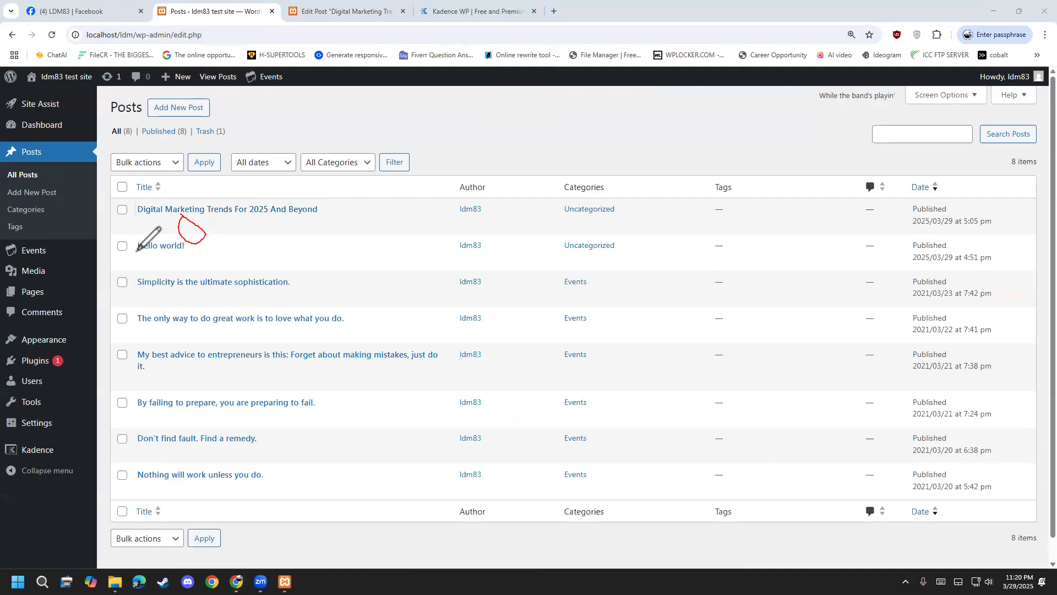
pyautogui.click(181, 221)
# Look over the slug and Tags fields in Quick Edit, then cancel without saving.
pyautogui.moveTo(353, 254); pyautogui.dragTo(146, 259)
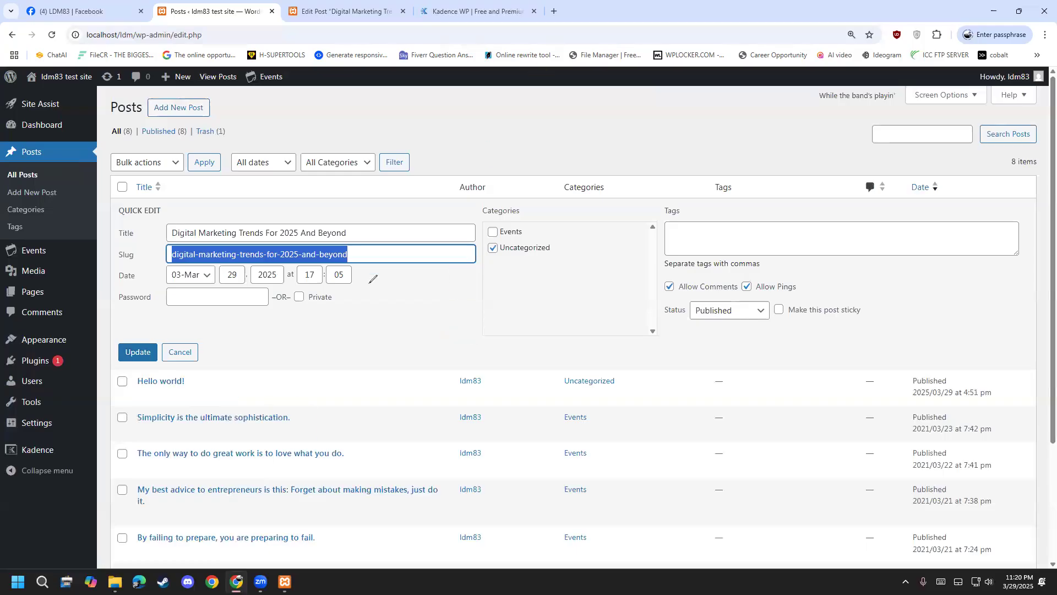
pyautogui.moveTo(173, 249); pyautogui.dragTo(174, 248)
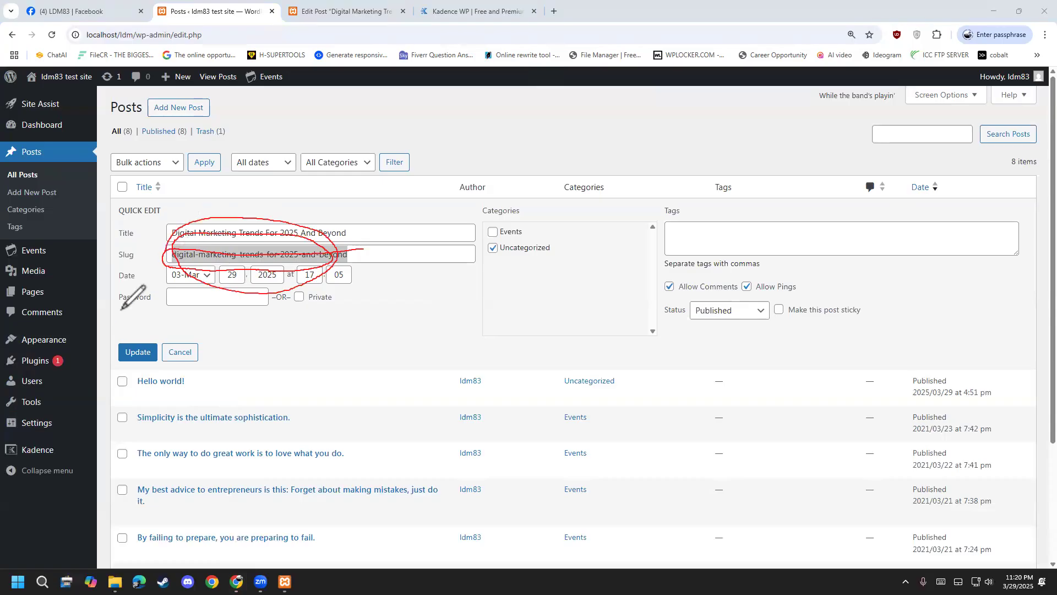
pyautogui.press('Escape')
pyautogui.click(387, 322)
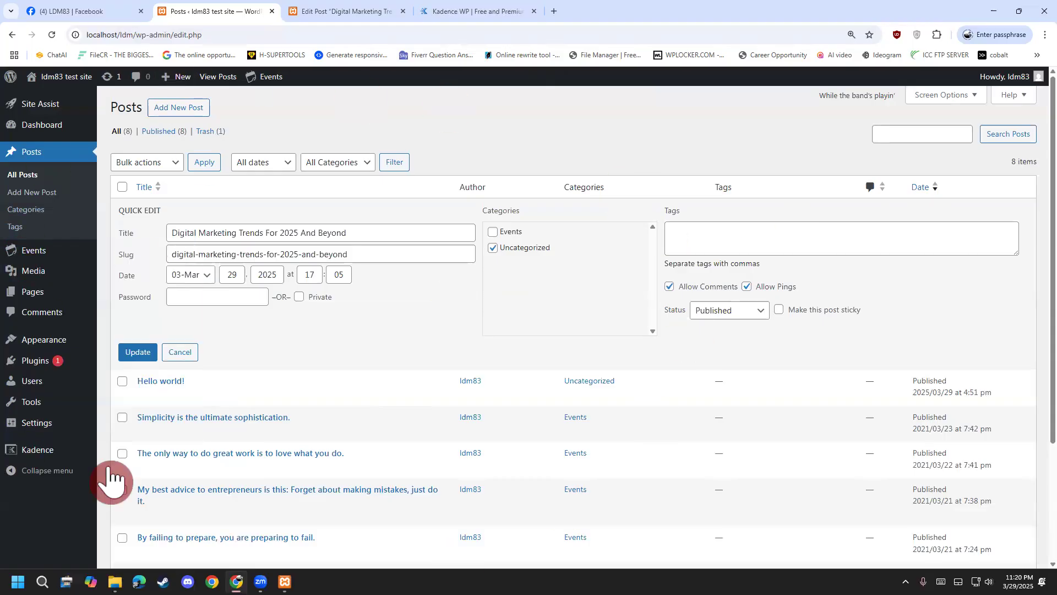
pyautogui.click(718, 243)
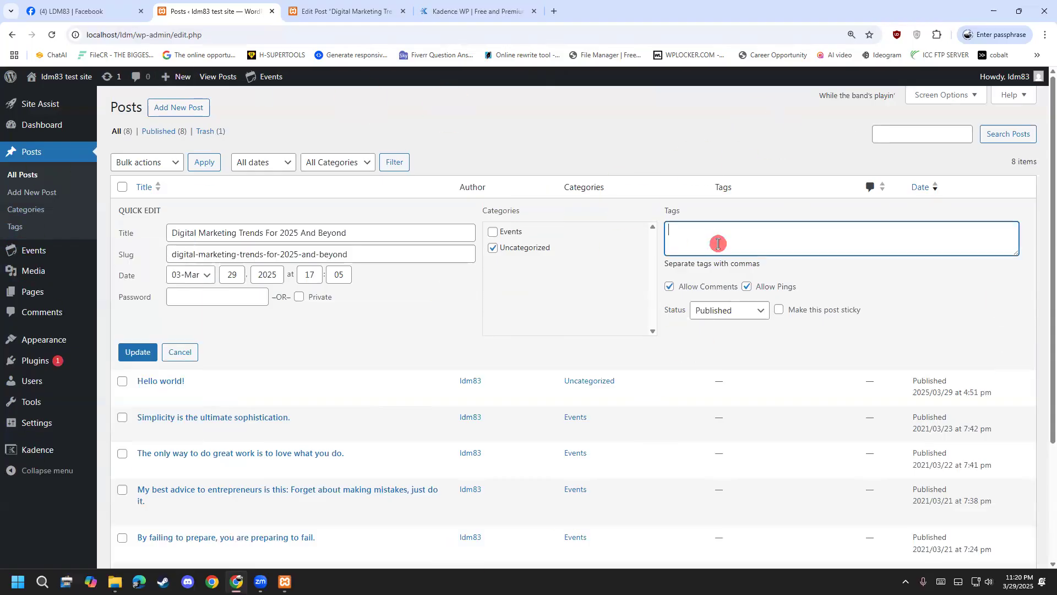
pyautogui.click(180, 351)
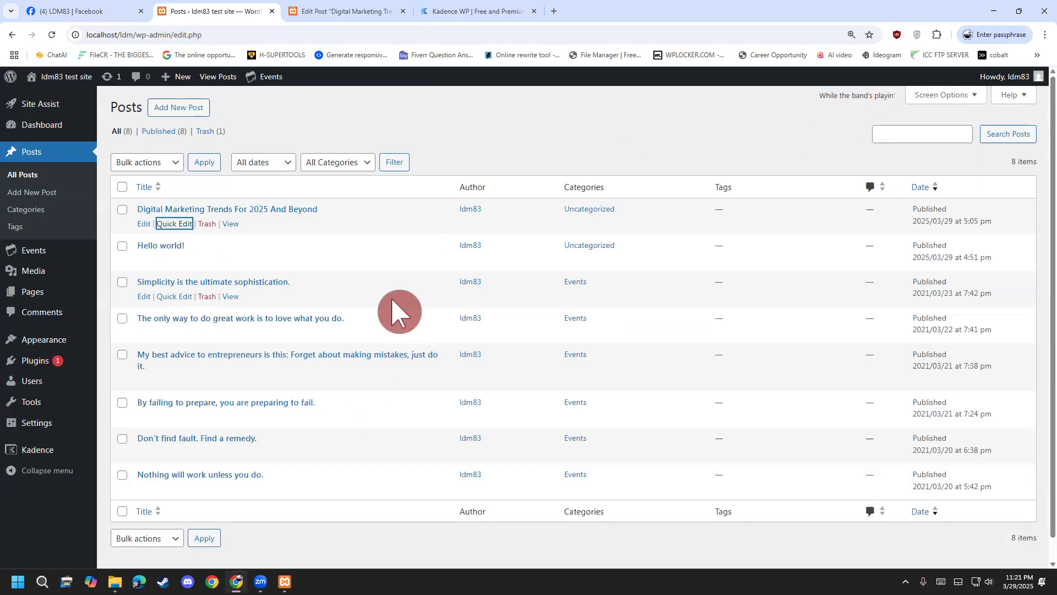
pyautogui.scroll(-1, 385, 302)
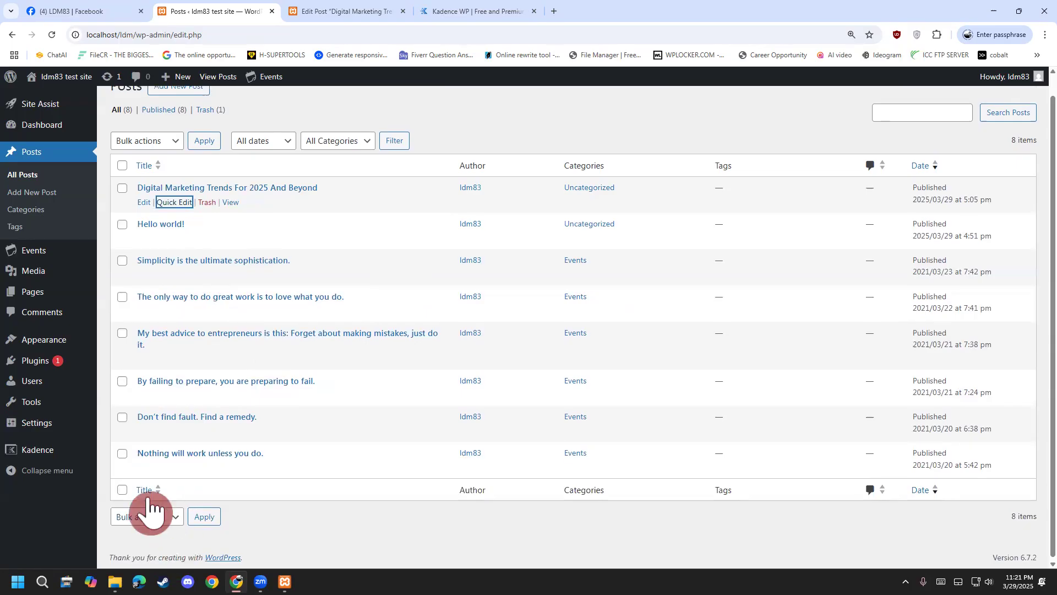
pyautogui.scroll(1, 165, 358)
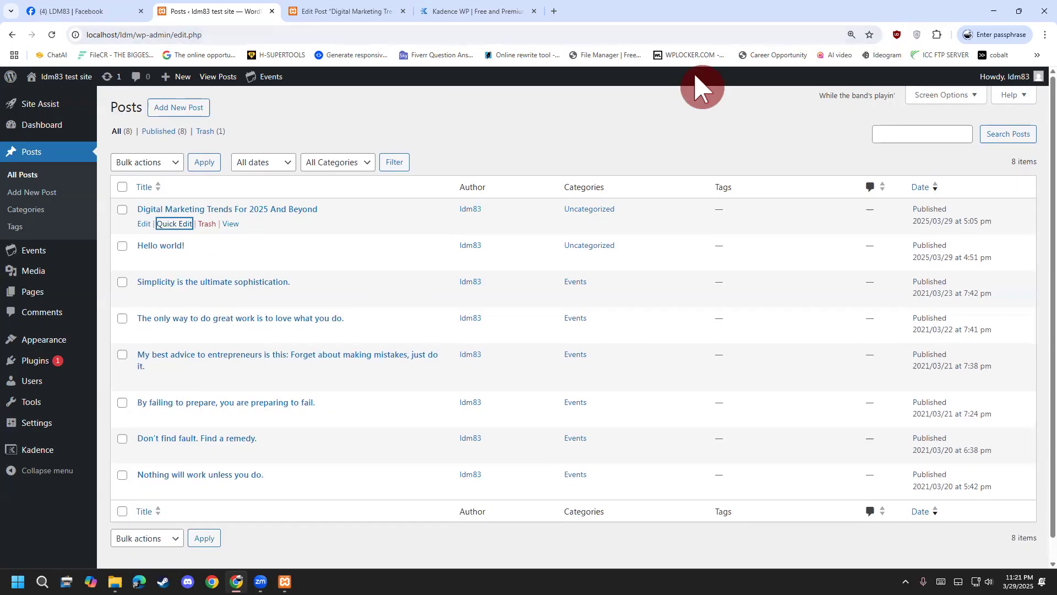
pyautogui.hotkey('ctrl', '2')
pyautogui.moveTo(961, 80); pyautogui.dragTo(951, 120)
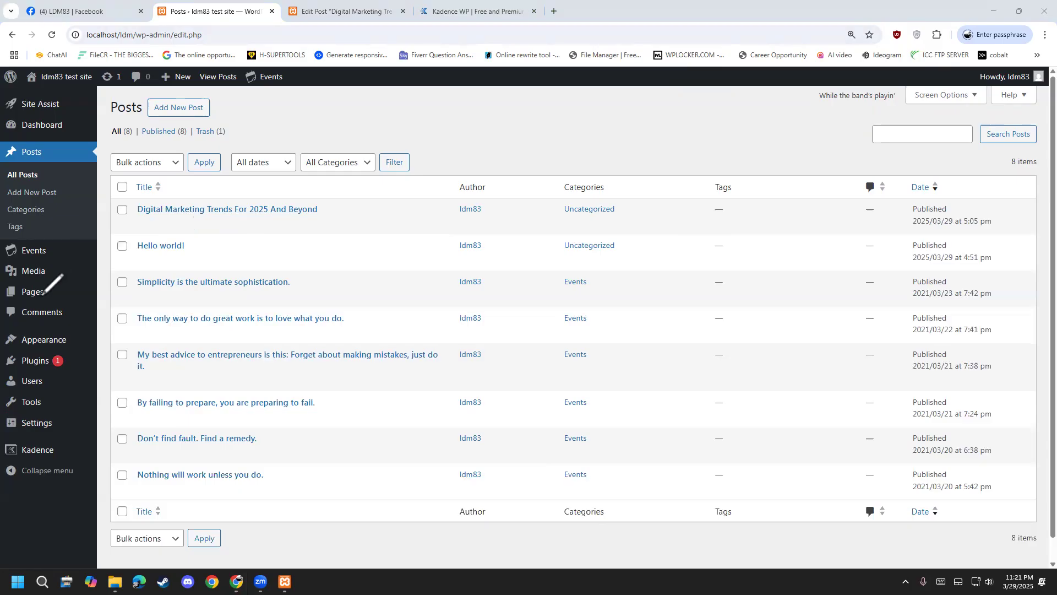
# Switch the posts list to Extended view via Screen Options to show post excerpts.
pyautogui.click(969, 97)
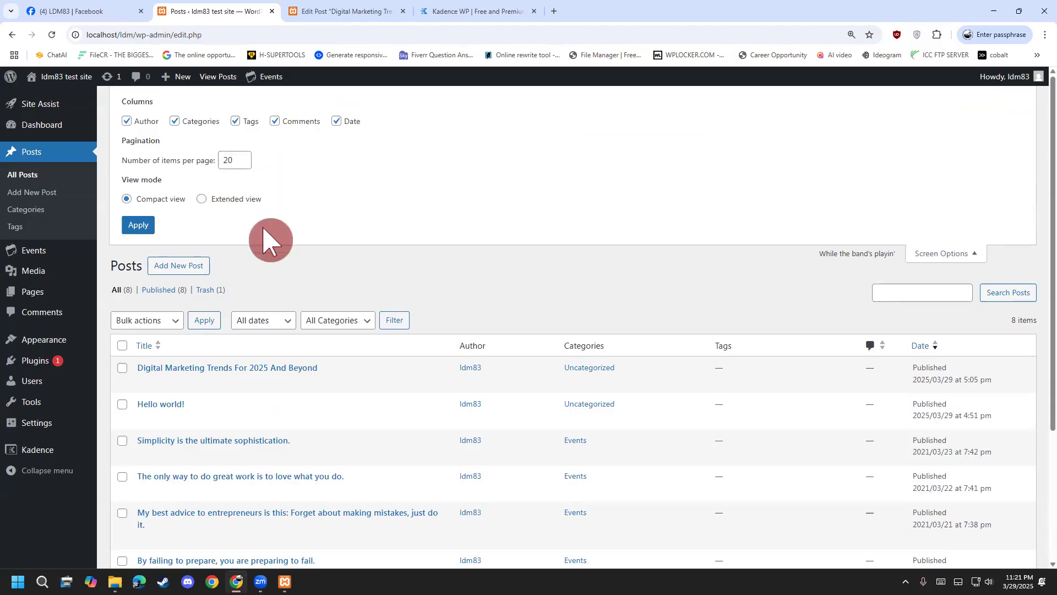
pyautogui.scroll(-3, 248, 308)
pyautogui.scroll(3, 201, 474)
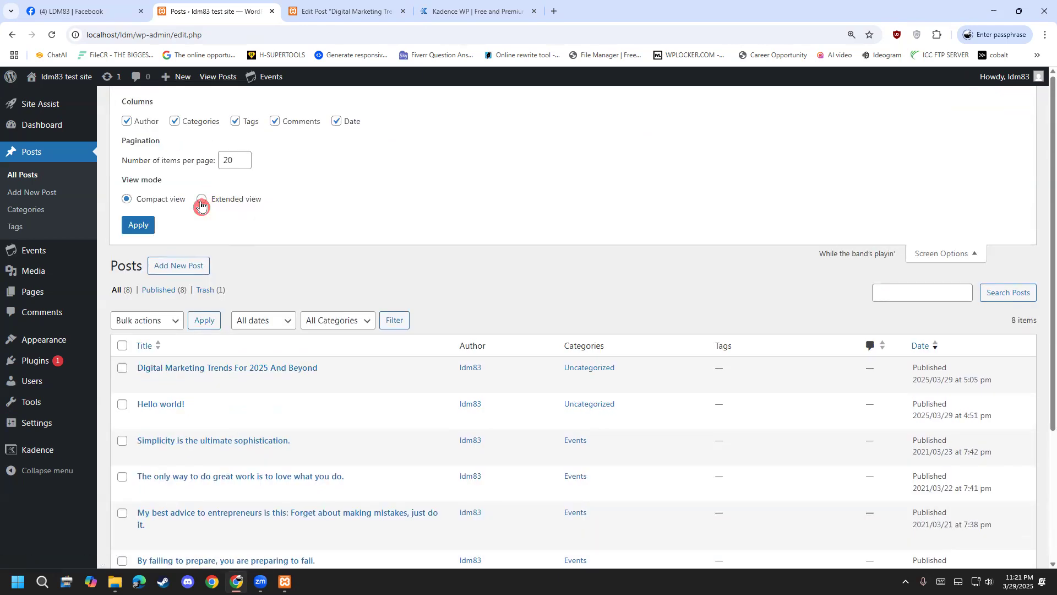
pyautogui.click(137, 231)
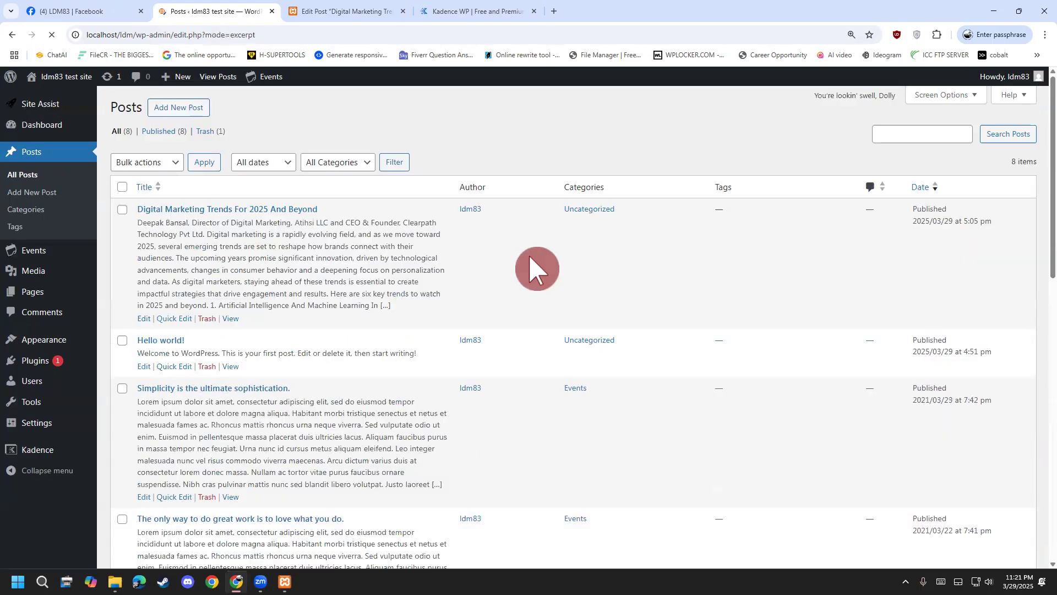
pyautogui.scroll(-4, 395, 248)
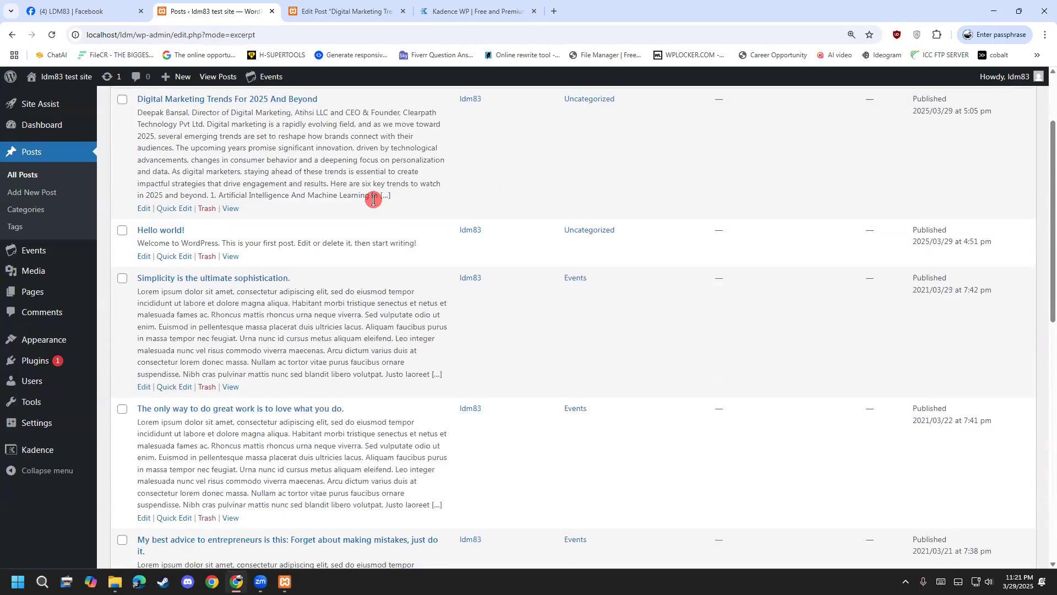
pyautogui.scroll(4, 259, 237)
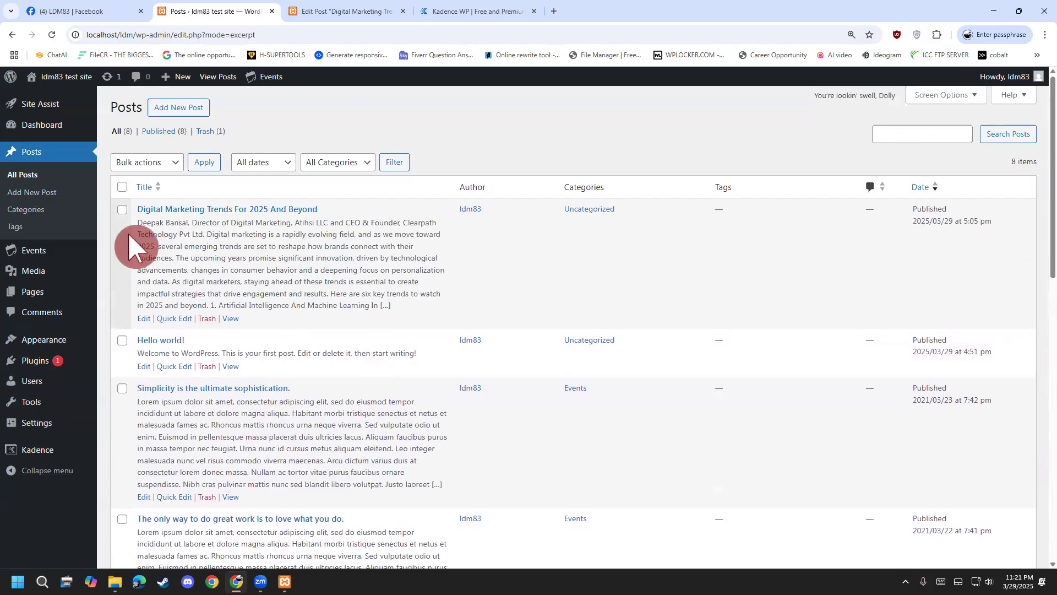
pyautogui.moveTo(142, 223); pyautogui.dragTo(384, 306)
pyautogui.click(321, 260)
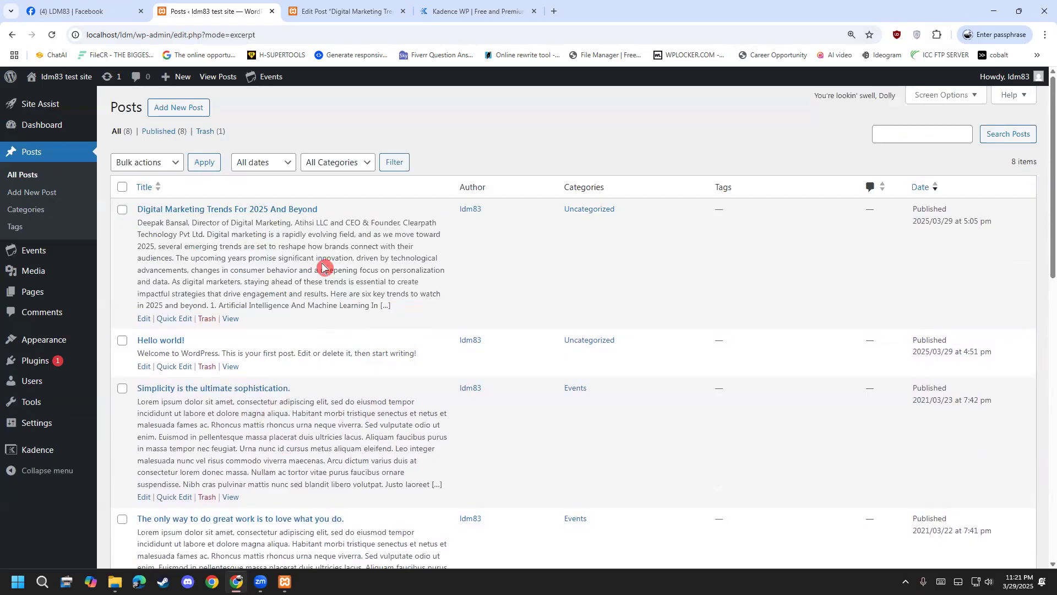
pyautogui.scroll(-8, 300, 263)
pyautogui.scroll(-4, 298, 264)
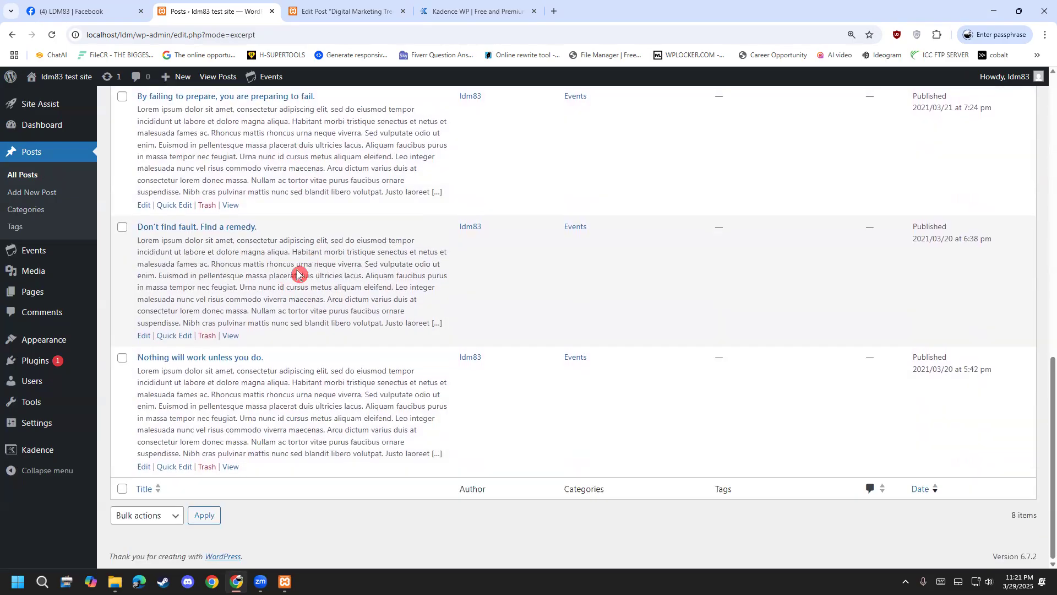
pyautogui.scroll(12, 359, 453)
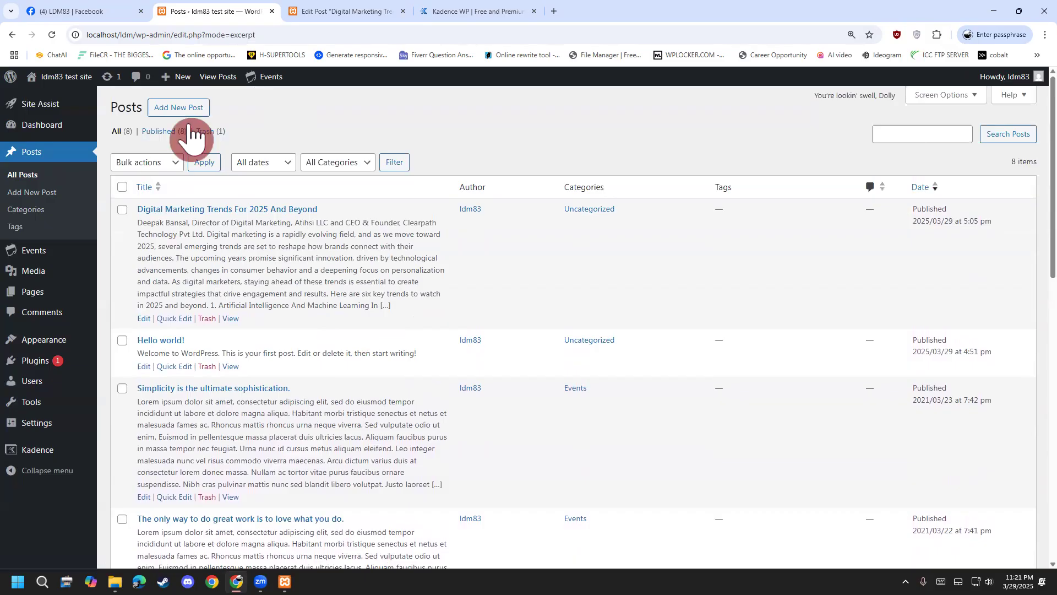
# Set the posts list back to Compact view and return to the Edit Post tab.
pyautogui.click(974, 102)
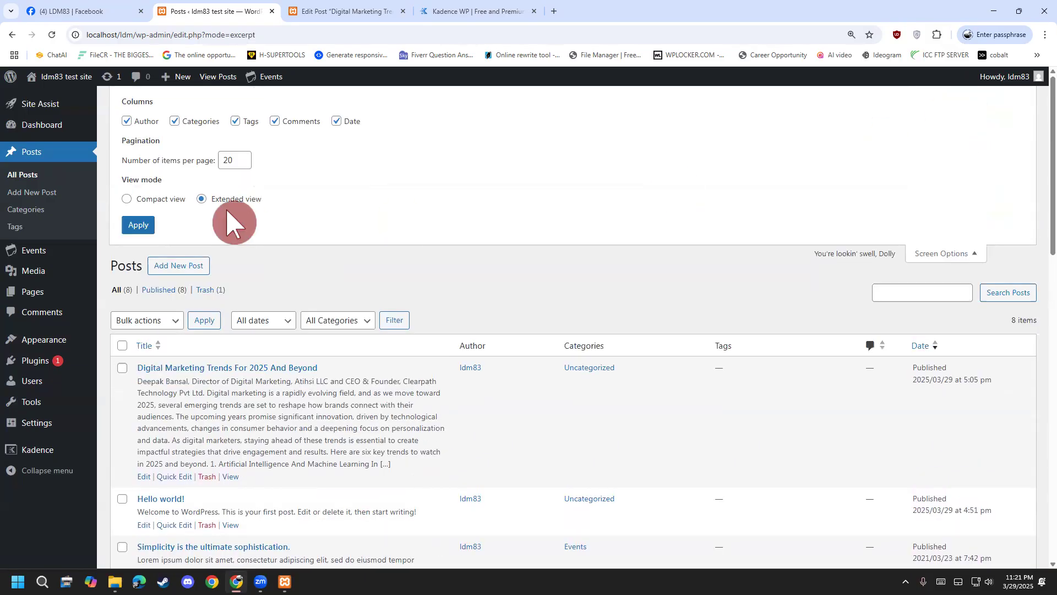
pyautogui.click(149, 200)
pyautogui.click(142, 221)
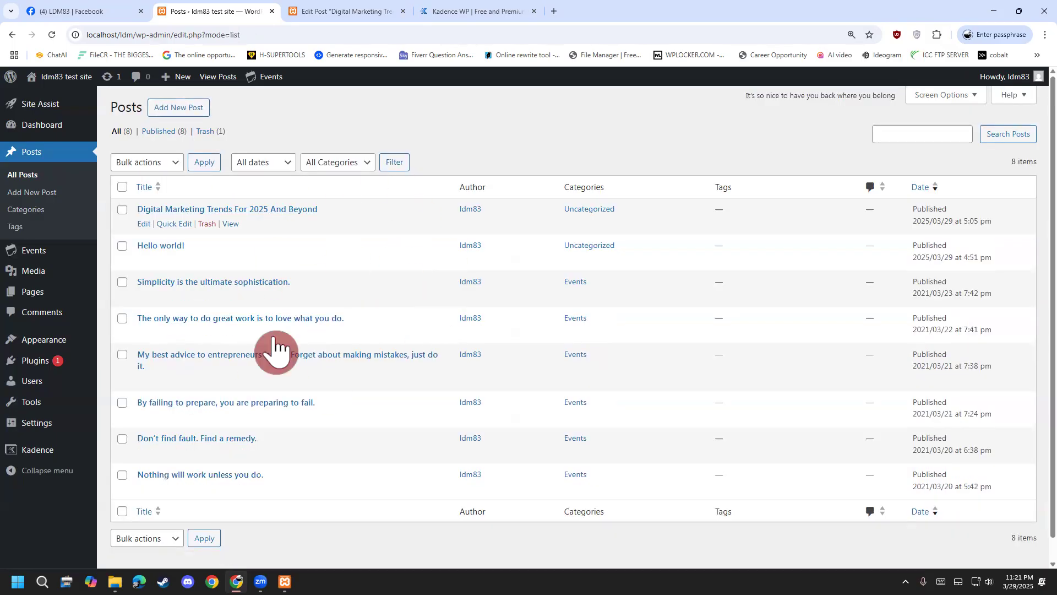
pyautogui.scroll(-1, 275, 366)
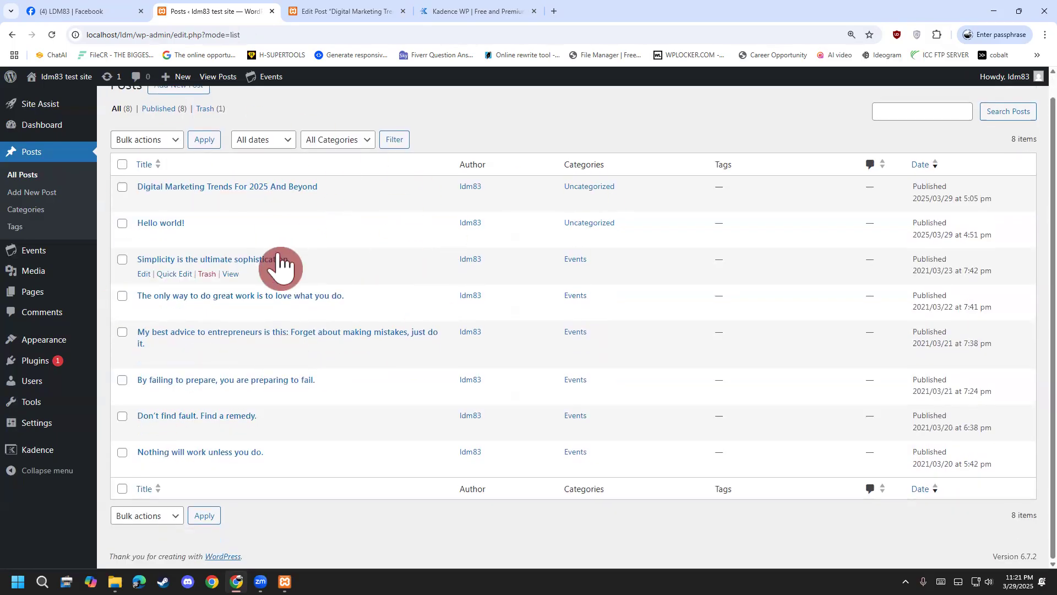
pyautogui.moveTo(39, 364)
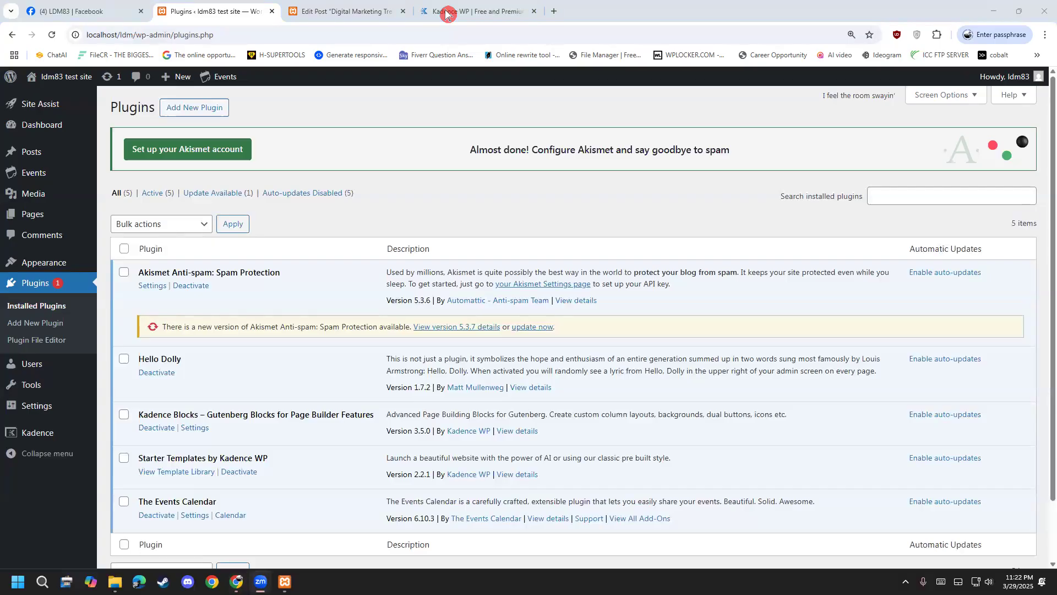
pyautogui.click(341, 11)
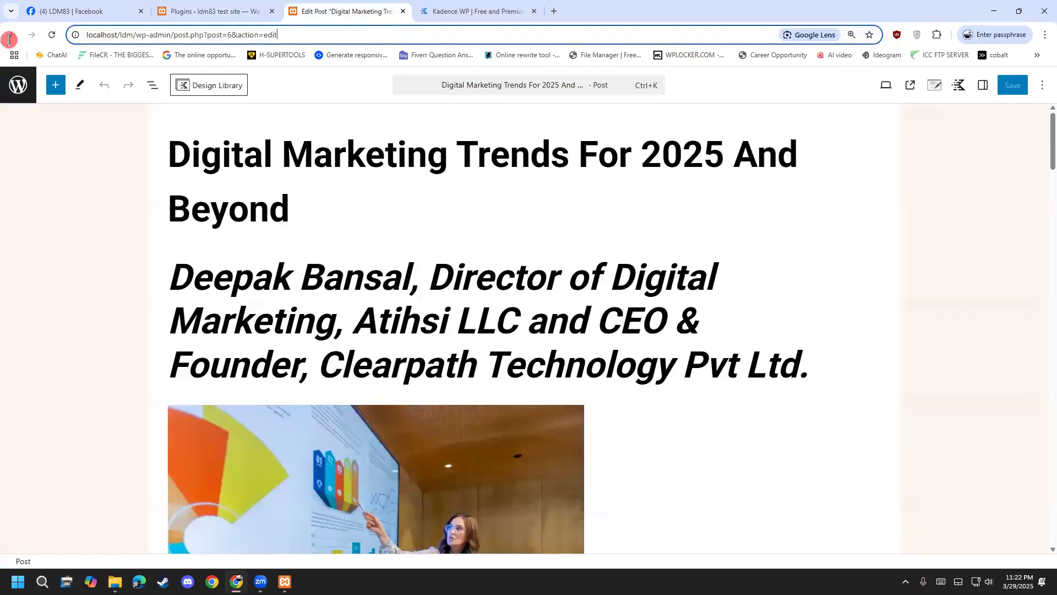
# Load dynamicsbd.com and move down to the OUR SERVICES section.
pyautogui.write('d')
pyautogui.click(109, 60)
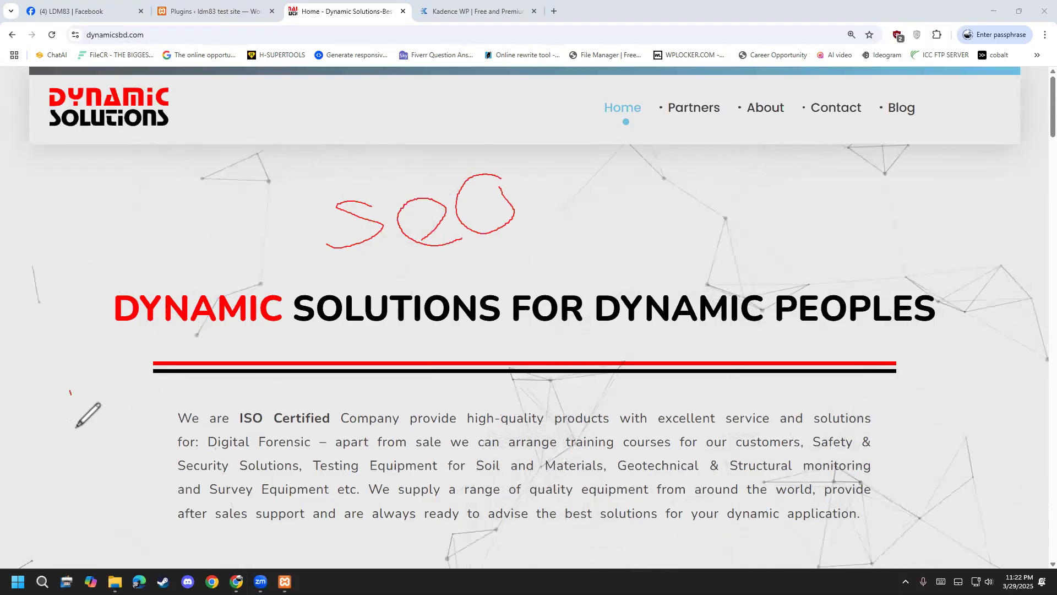
pyautogui.moveTo(172, 469); pyautogui.dragTo(164, 467)
pyautogui.moveTo(226, 386)
pyautogui.mouseDown()
pyautogui.moveTo(237, 416)
pyautogui.moveTo(262, 381)
pyautogui.moveTo(314, 395)
pyautogui.mouseUp()
pyautogui.moveTo(351, 379)
pyautogui.mouseDown()
pyautogui.moveTo(329, 412)
pyautogui.moveTo(367, 403)
pyautogui.moveTo(379, 380)
pyautogui.moveTo(351, 412)
pyautogui.mouseUp()
pyautogui.moveTo(126, 478); pyautogui.dragTo(442, 402)
pyautogui.moveTo(205, 491); pyautogui.dragTo(473, 398)
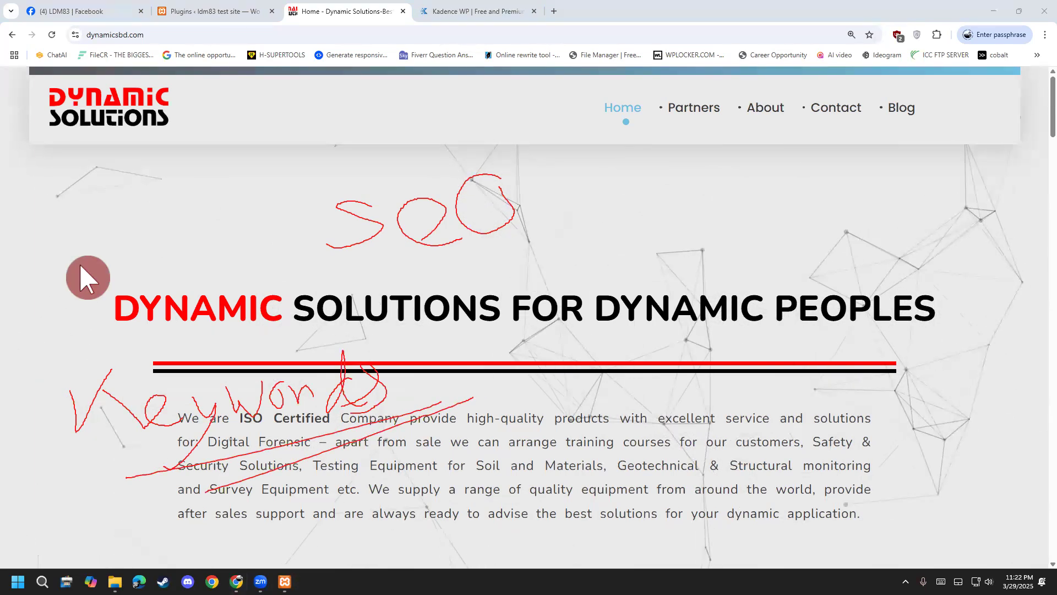
# Inspect the page's code in DevTools, then close the inspector.
pyautogui.rightClick(91, 422)
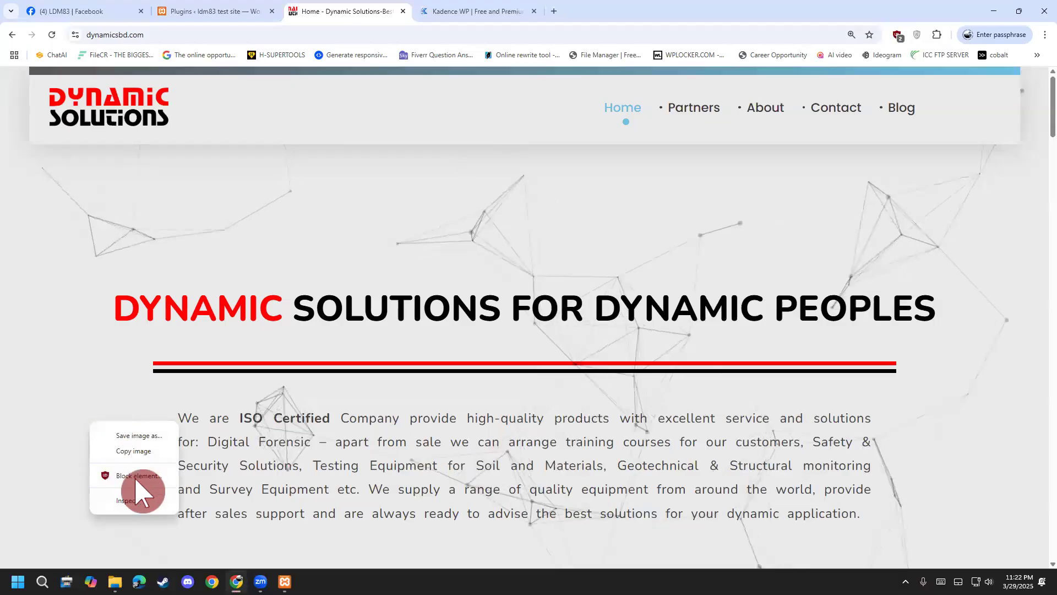
pyautogui.click(1026, 335)
pyautogui.scroll(-6, 985, 352)
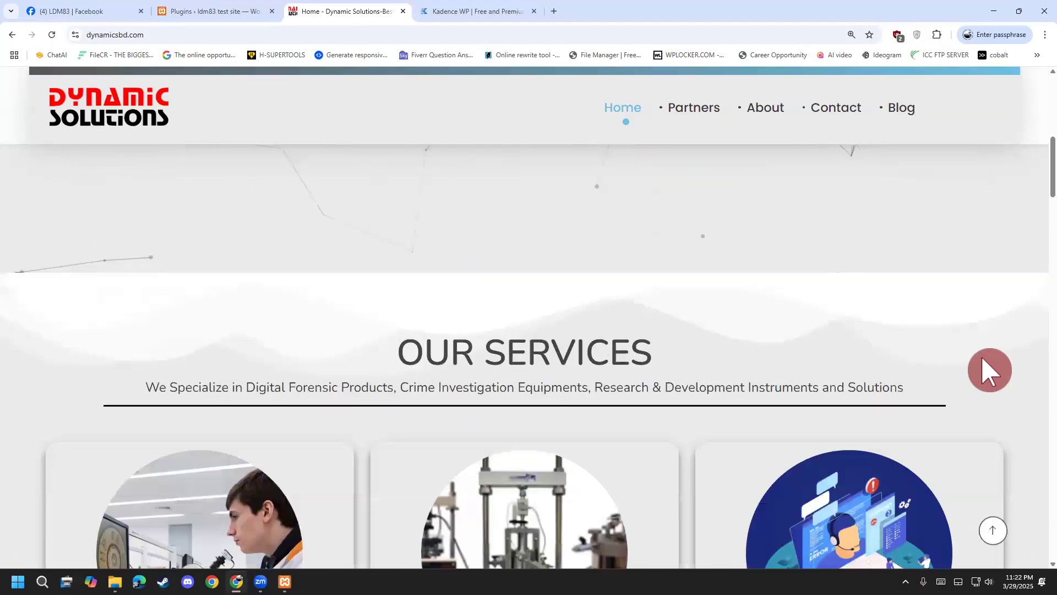
pyautogui.rightClick(128, 338)
pyautogui.click(195, 325)
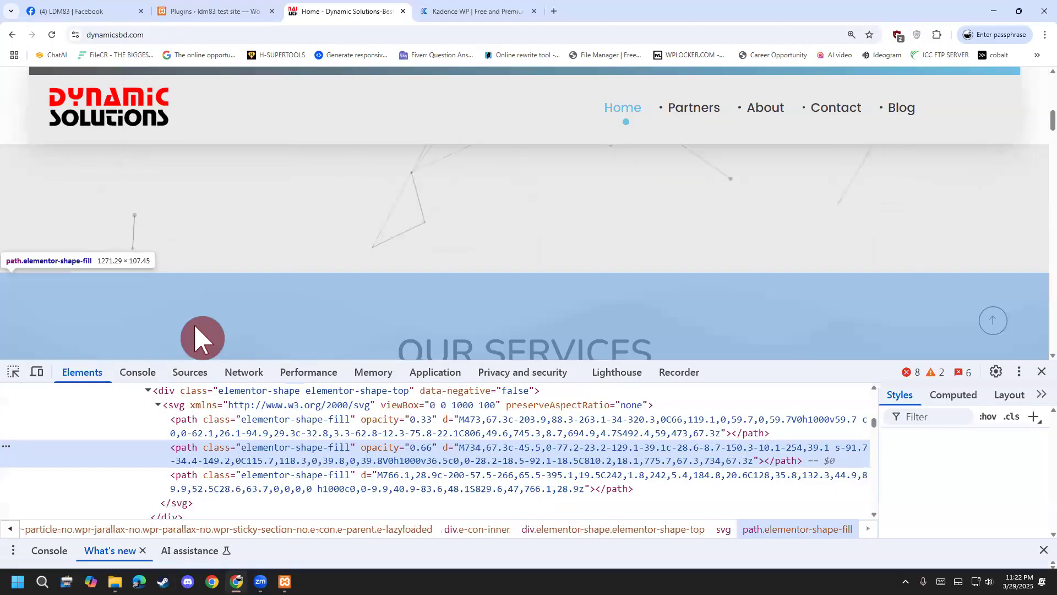
pyautogui.click(1040, 371)
pyautogui.rightClick(509, 350)
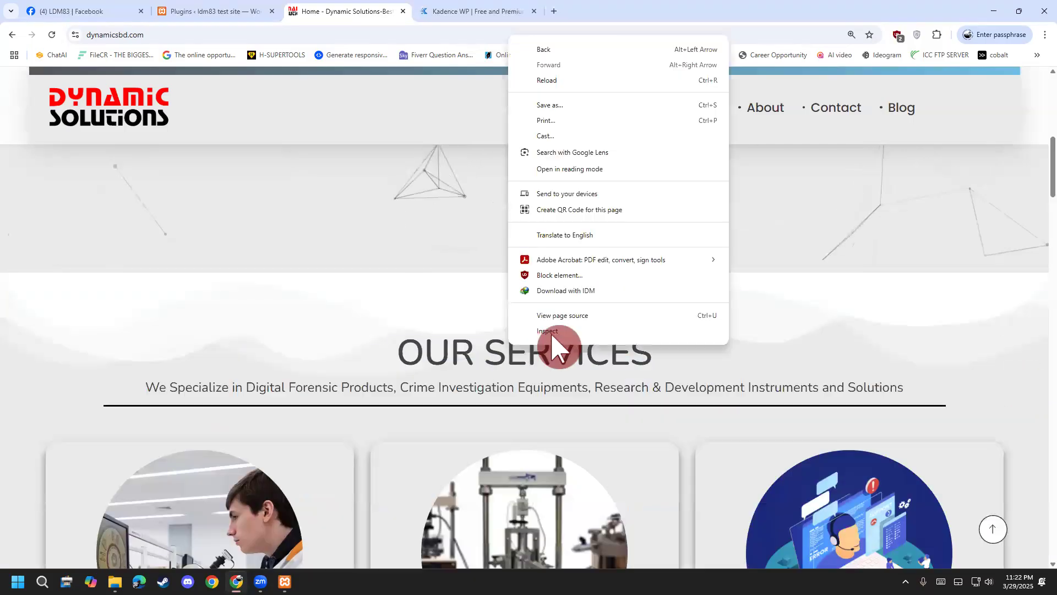
# Open the dynamicsbd.com homepage's page source in a new tab.
pyautogui.click(587, 317)
pyautogui.scroll(-10, 292, 280)
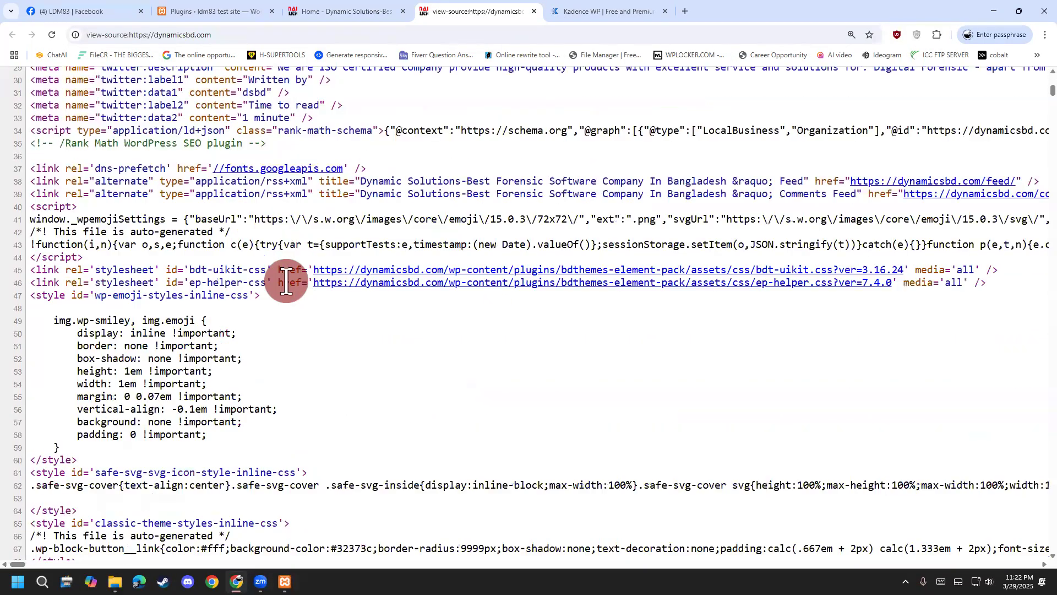
pyautogui.scroll(-4, 231, 304)
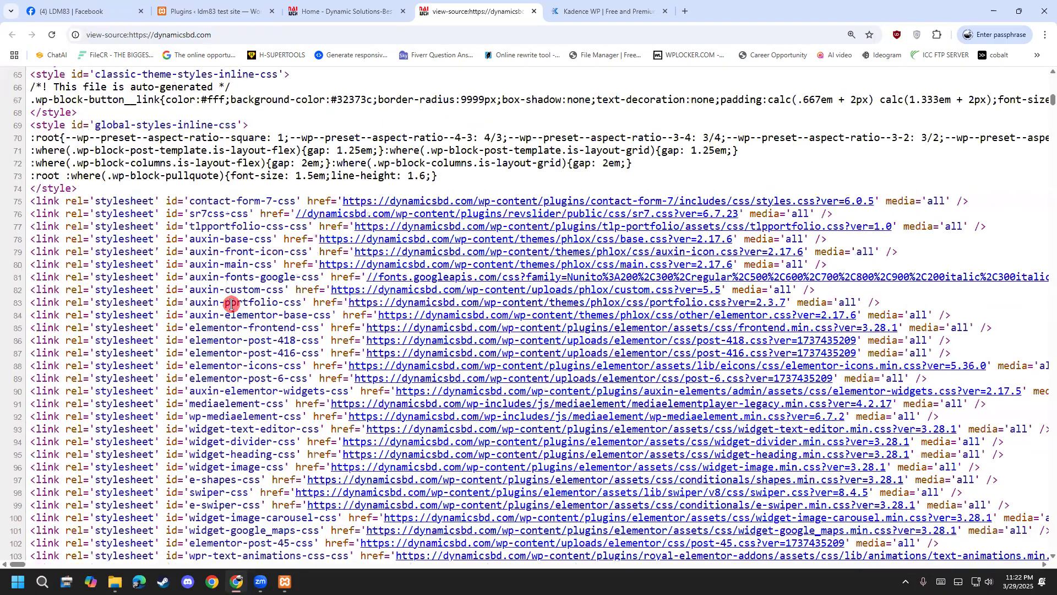
pyautogui.scroll(8, 242, 302)
pyautogui.scroll(8, 242, 306)
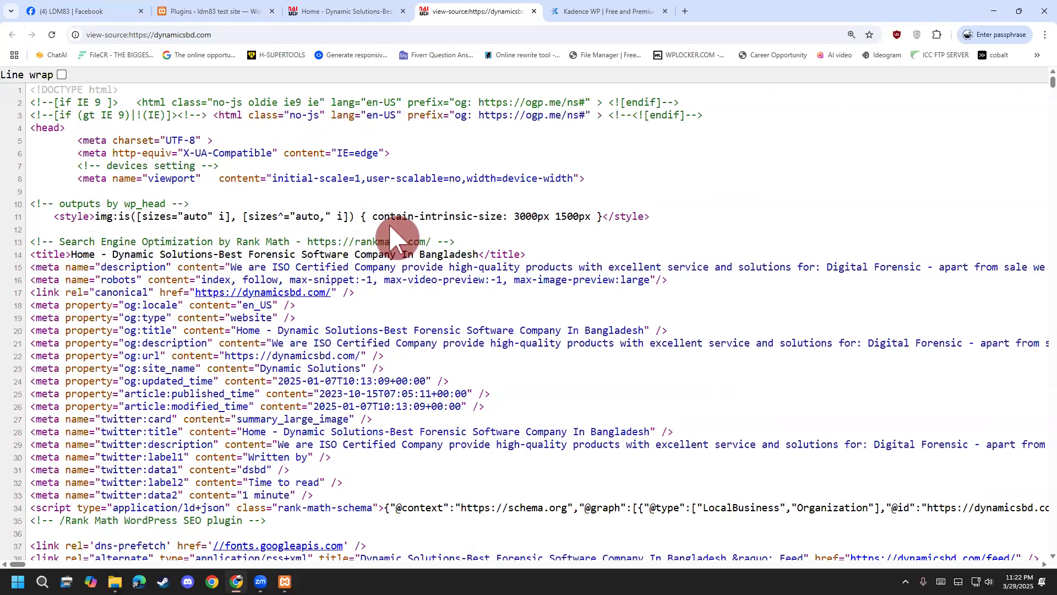
# Search the source for 'keyword' and step through its matches.
pyautogui.hotkey('ctrl', 'f')
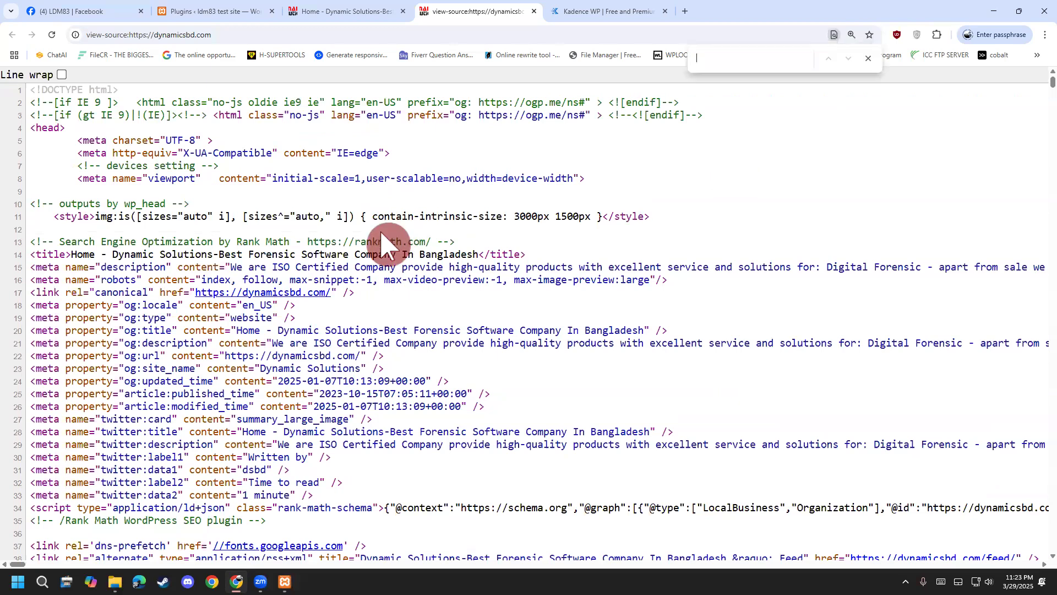
pyautogui.write('keywo')
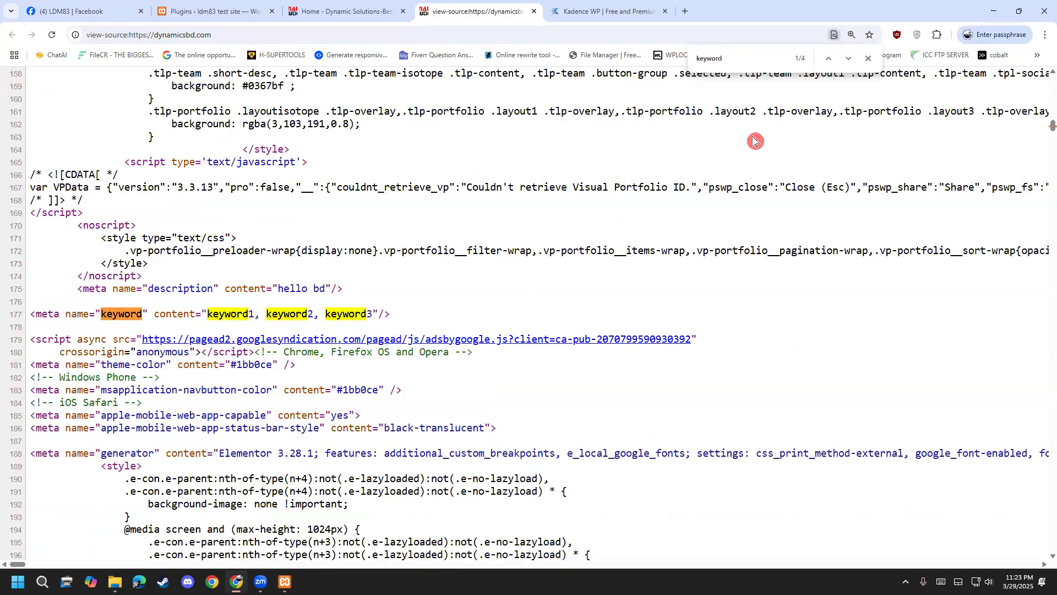
pyautogui.write('rd')
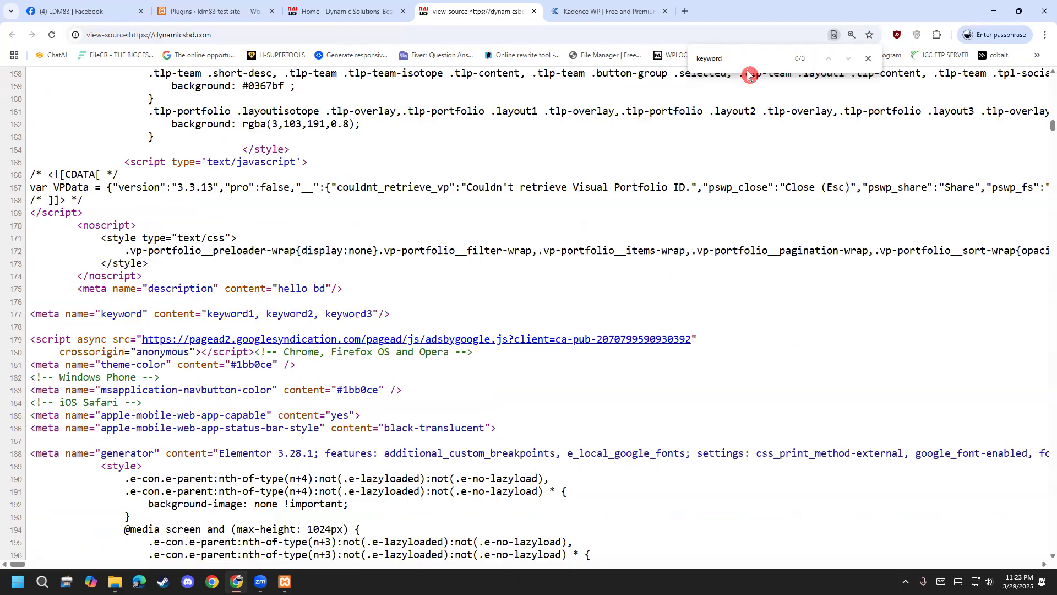
pyautogui.press('BackSpace')
pyautogui.click(828, 58)
pyautogui.click(829, 58)
pyautogui.click(828, 58)
pyautogui.click(828, 62)
pyautogui.click(828, 62)
pyautogui.click(828, 62)
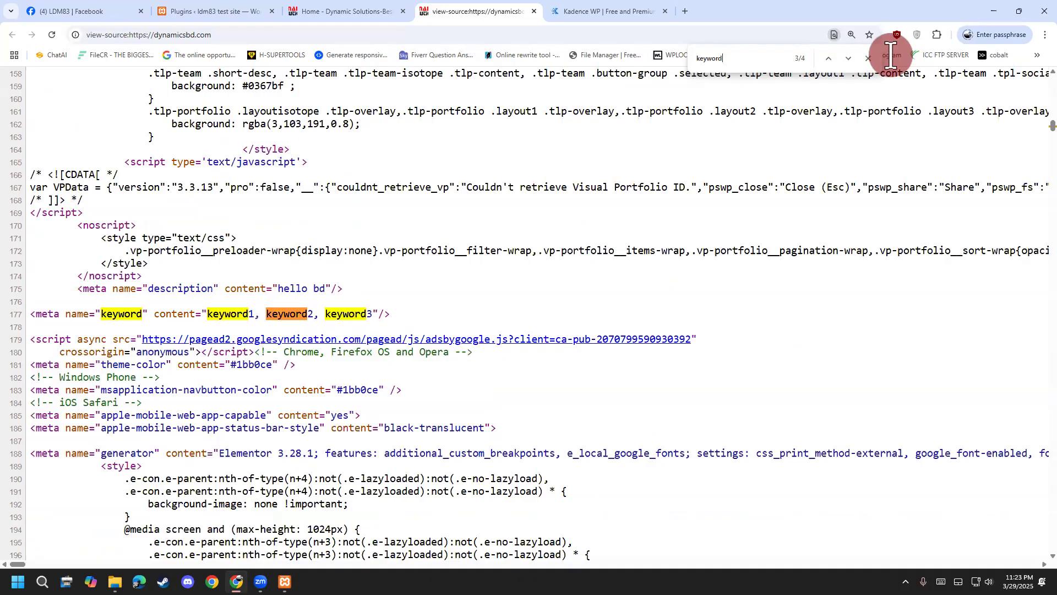
pyautogui.click(867, 58)
pyautogui.scroll(15, 231, 333)
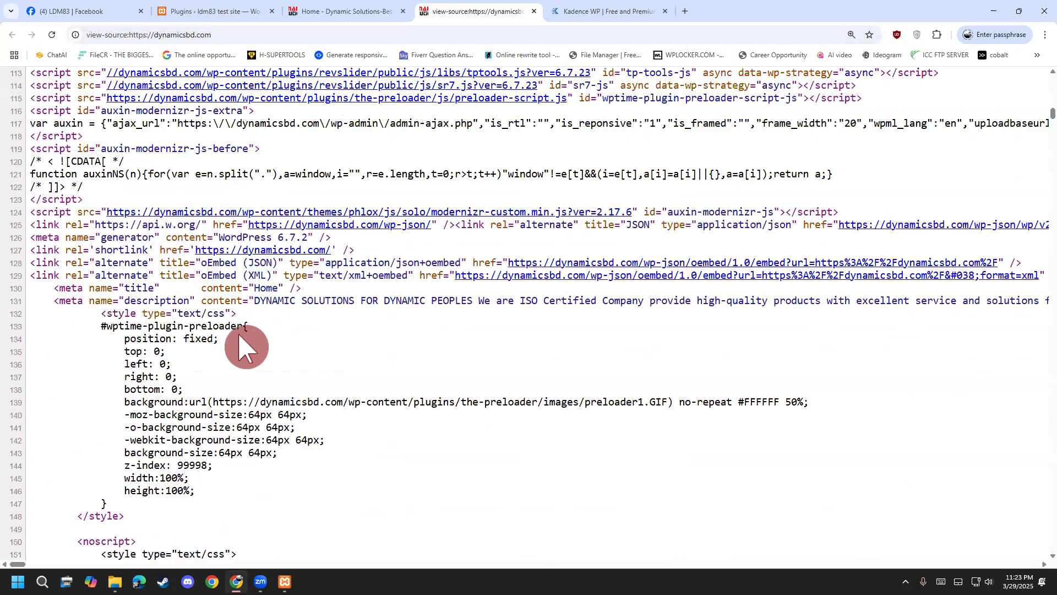
pyautogui.scroll(5, 304, 297)
# Search the source for 'conte' to find the content meta attributes.
pyautogui.hotkey('ctrl', 'f')
pyautogui.write('con')
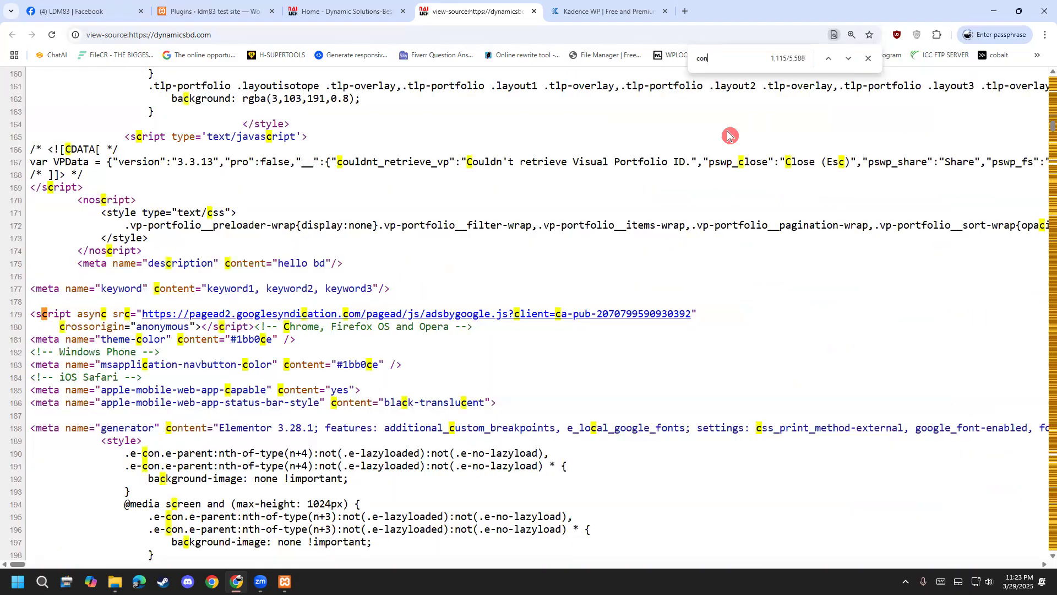
pyautogui.write('tent')
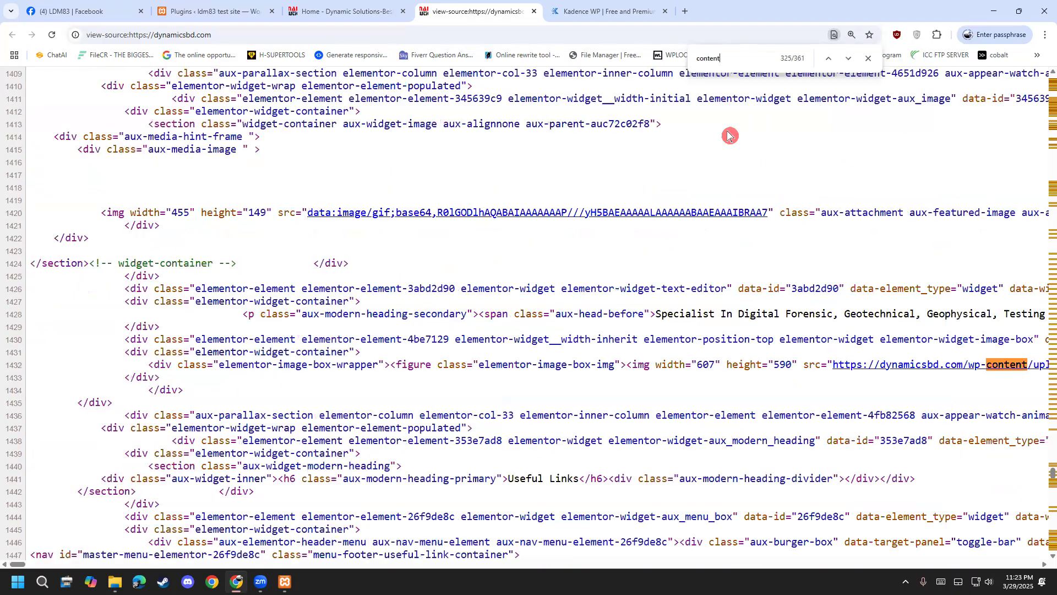
pyautogui.press('Return')
pyautogui.press('Return')
pyautogui.press('Return')
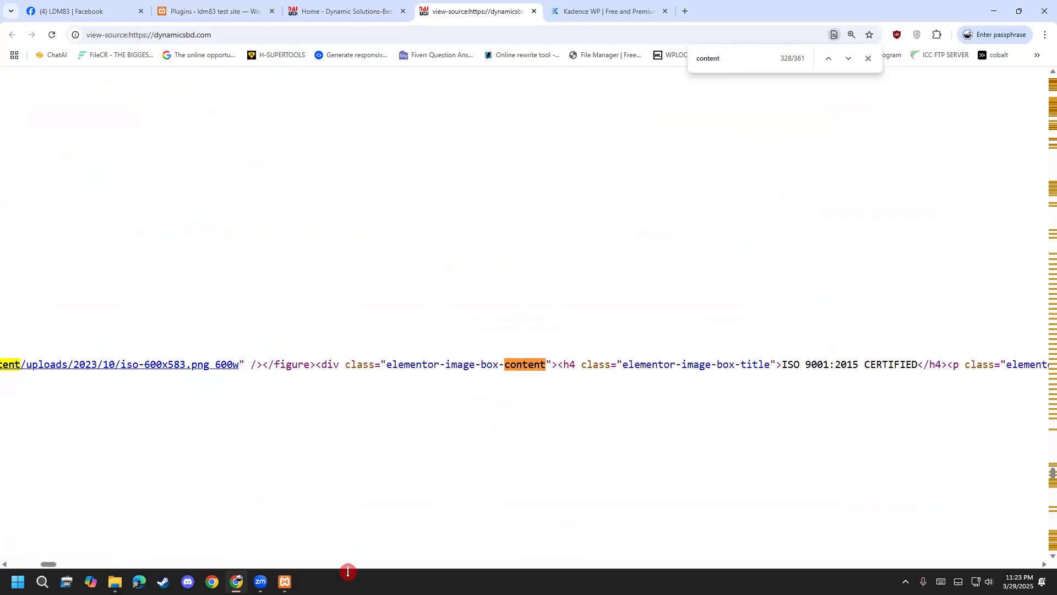
pyautogui.moveTo(48, 564); pyautogui.dragTo(18, 564)
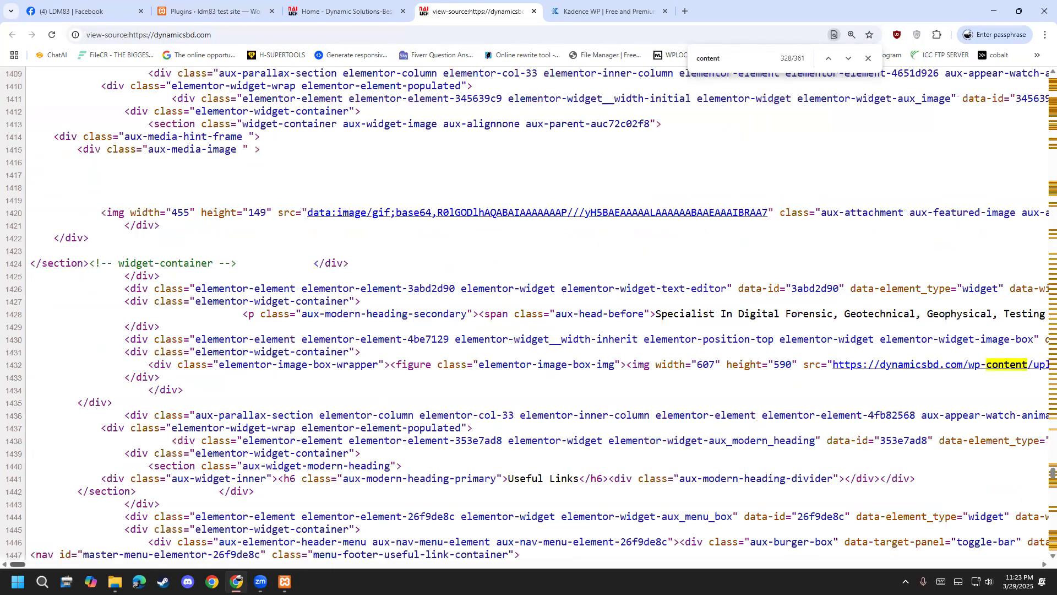
pyautogui.scroll(5, 303, 428)
pyautogui.scroll(20, 303, 430)
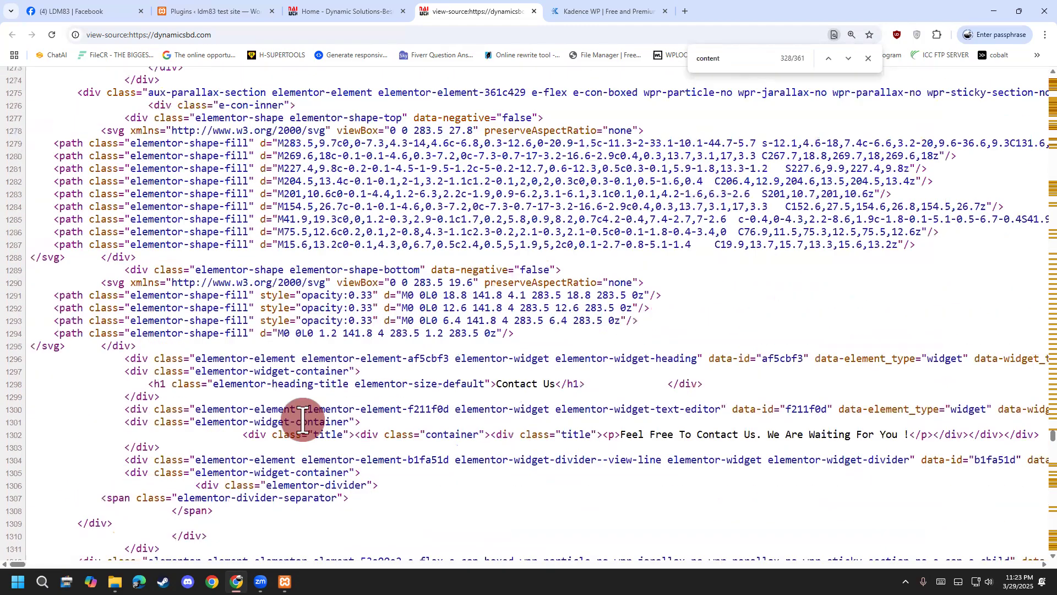
pyautogui.scroll(10, 303, 421)
pyautogui.click(868, 58)
# Scroll to the top of the source and highlight the page title tag.
pyautogui.scroll(1, 160, 372)
pyautogui.scroll(20, 160, 372)
pyautogui.moveTo(1048, 384); pyautogui.dragTo(1046, 51)
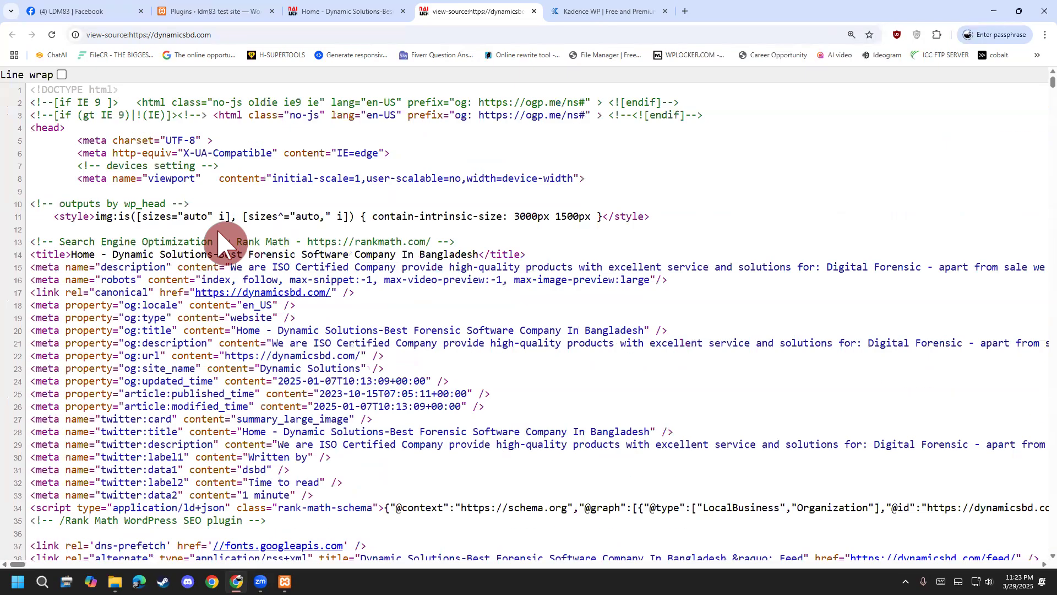
pyautogui.scroll(-2, 219, 234)
pyautogui.scroll(2, 217, 228)
pyautogui.moveTo(137, 248); pyautogui.dragTo(454, 251)
# Highlight the Rank Math SEO comment and the meta description line and its content.
pyautogui.click(302, 236)
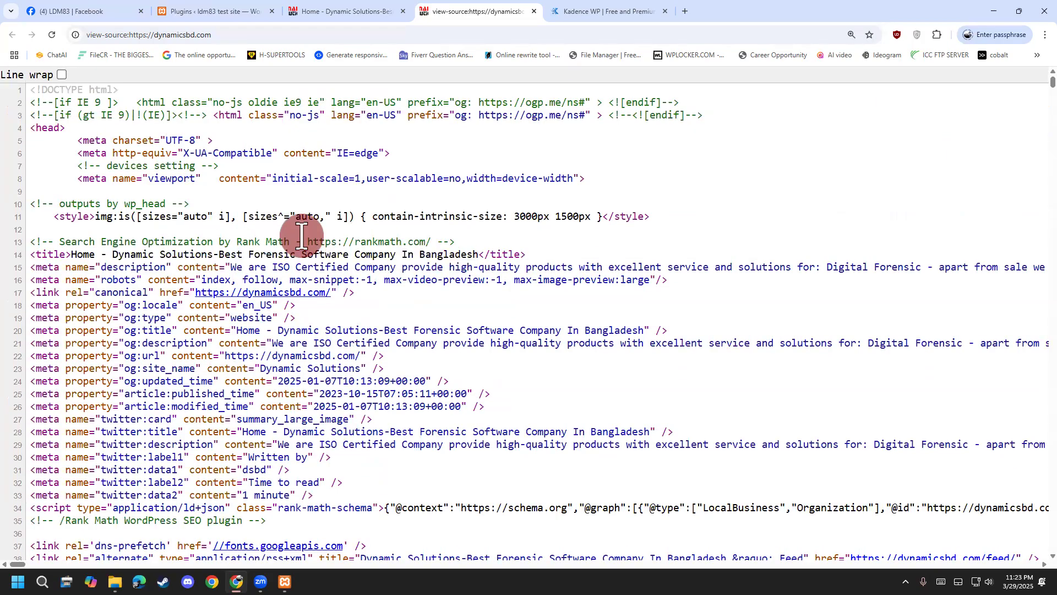
pyautogui.moveTo(64, 237); pyautogui.dragTo(457, 238)
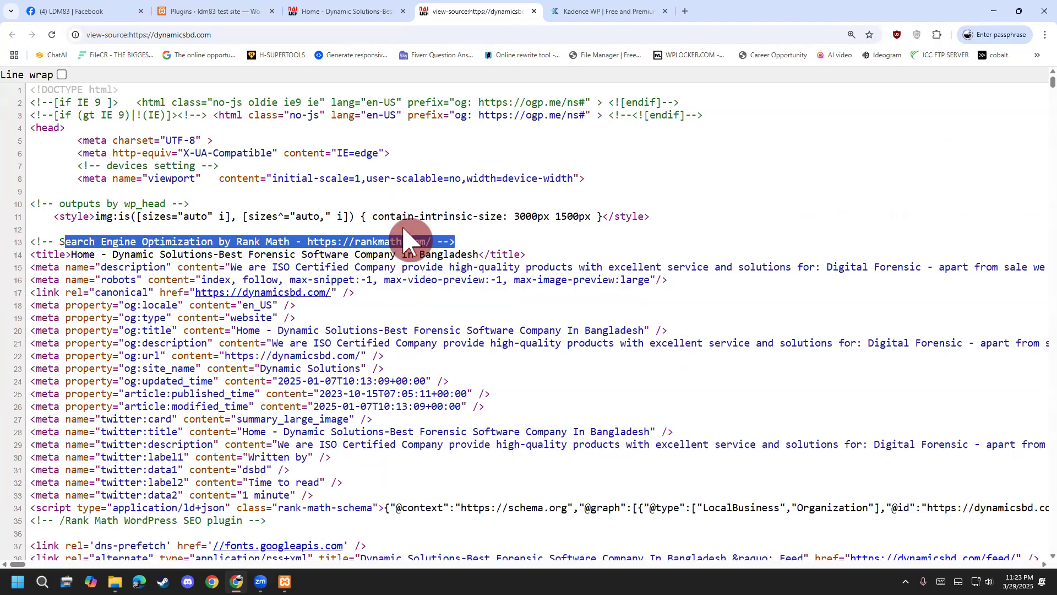
pyautogui.scroll(-1, 404, 238)
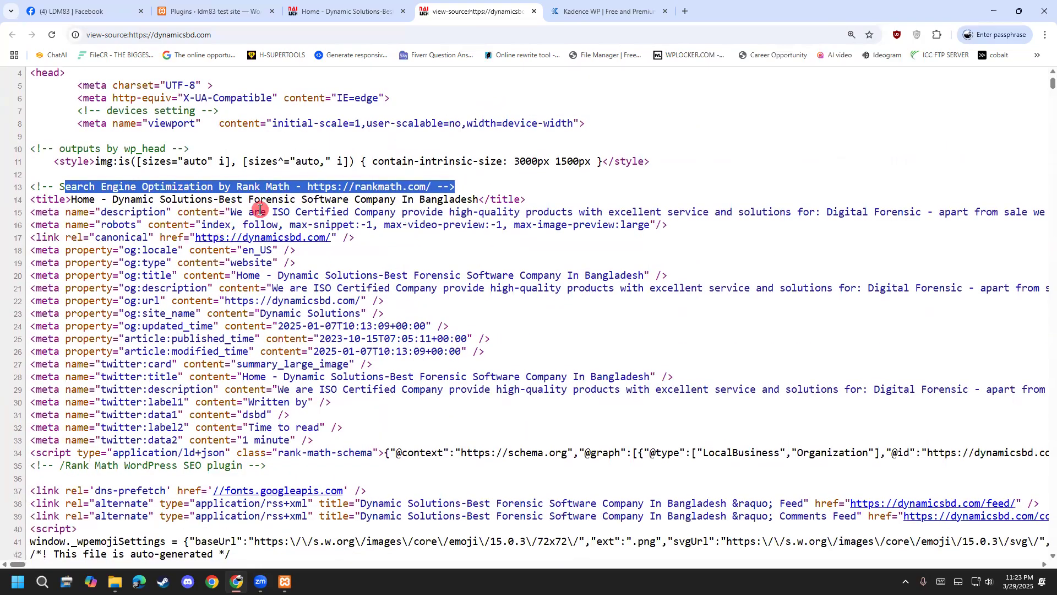
pyautogui.moveTo(48, 213); pyautogui.dragTo(862, 207)
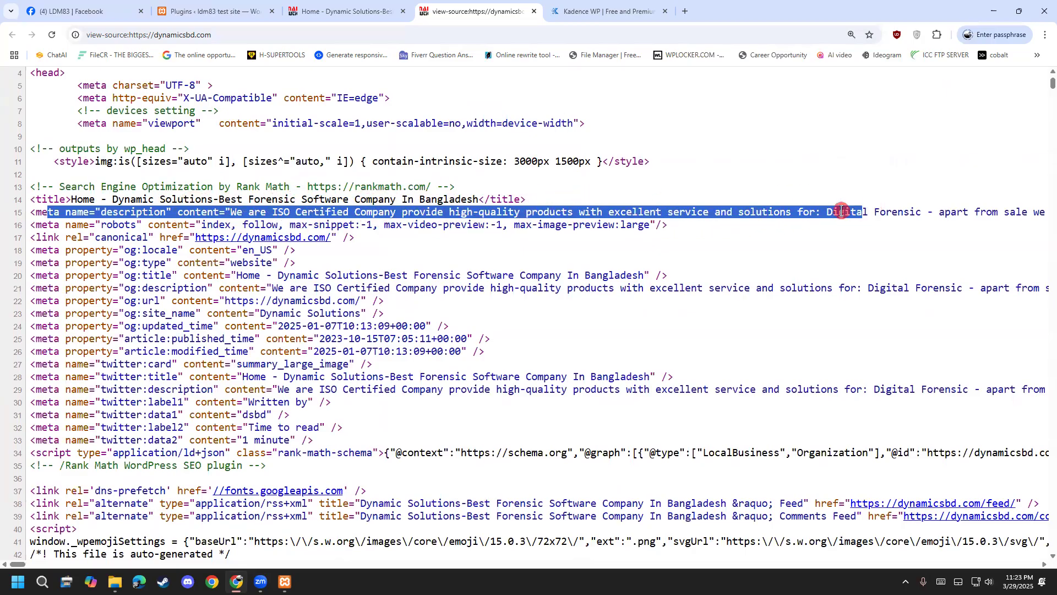
pyautogui.click(668, 213)
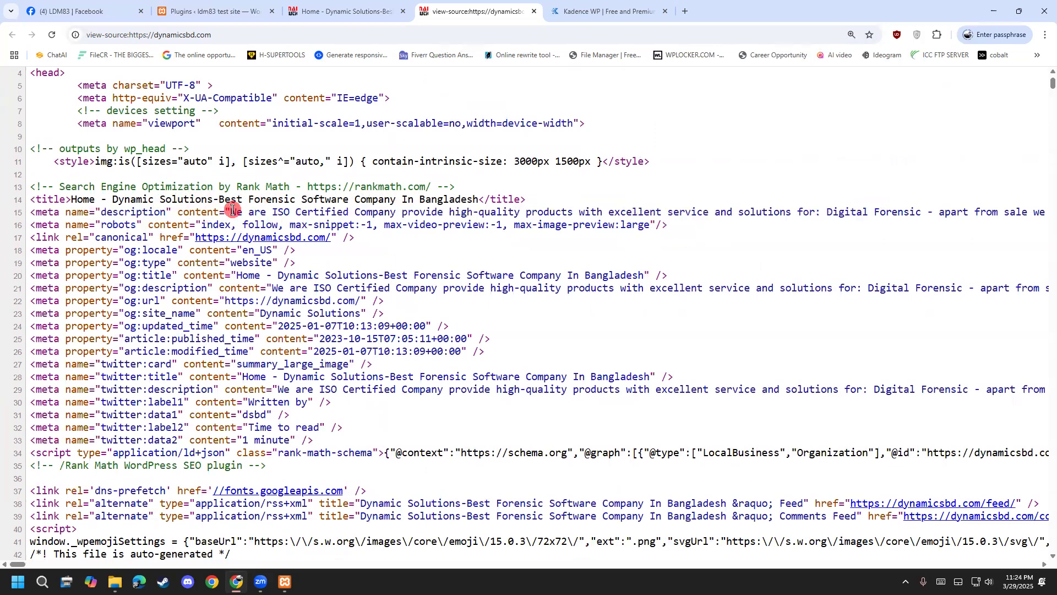
pyautogui.moveTo(231, 212); pyautogui.dragTo(567, 212)
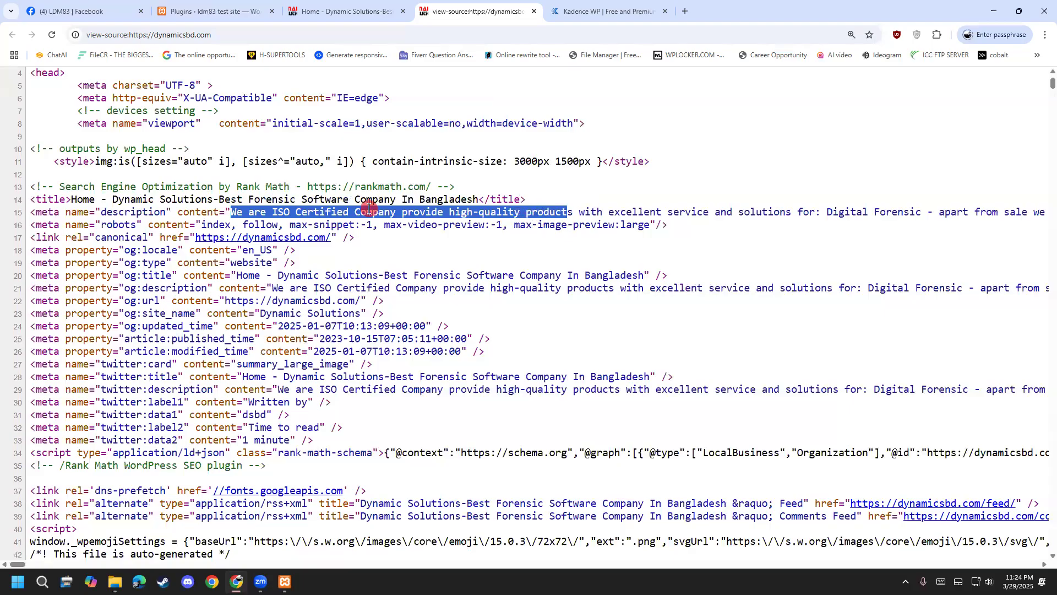
pyautogui.click(275, 211)
pyautogui.moveTo(231, 212); pyautogui.dragTo(886, 217)
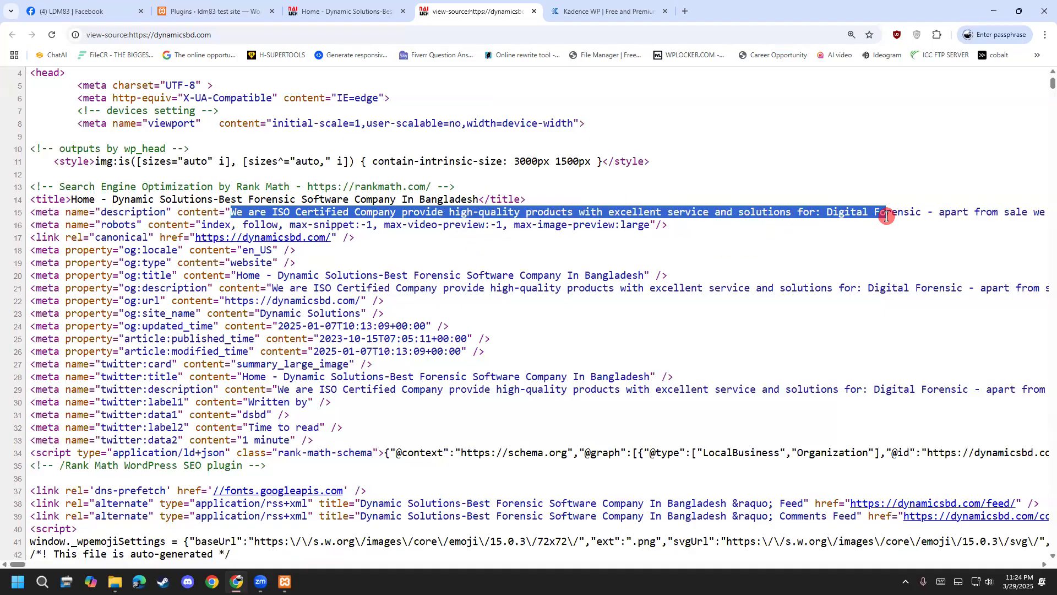
pyautogui.click(886, 216)
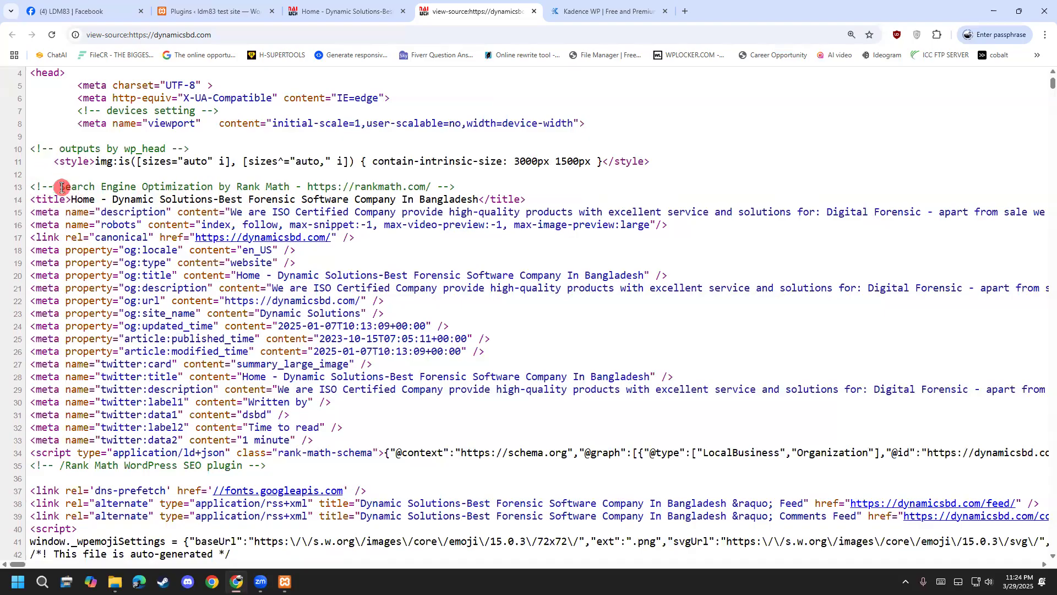
# Point out 'description' and 'Rank Math' in the source, then switch to the WordPress Plugins tab.
pyautogui.doubleClick(162, 211)
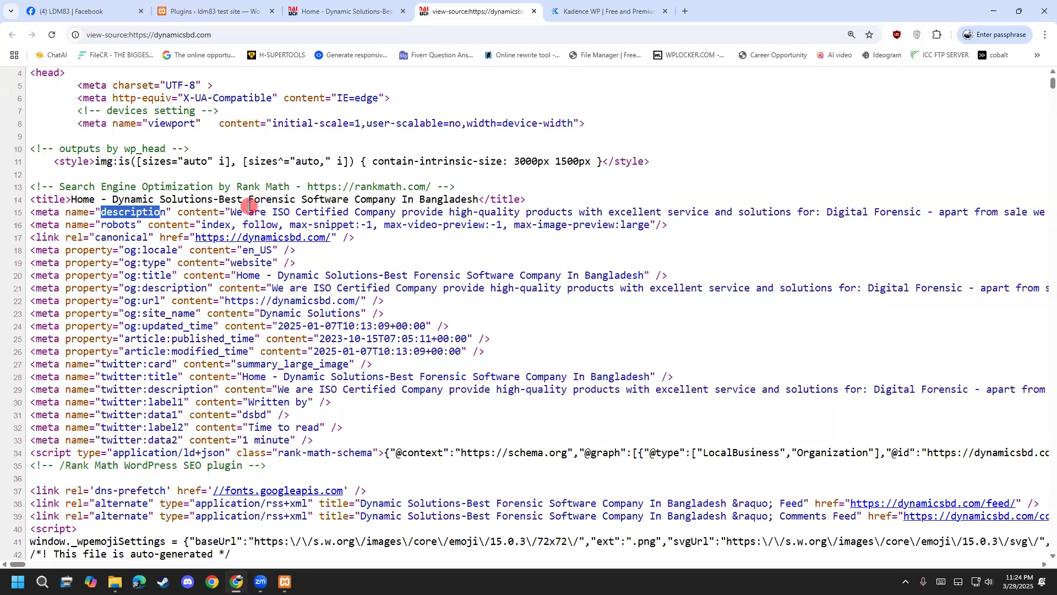
pyautogui.moveTo(54, 189); pyautogui.dragTo(425, 184)
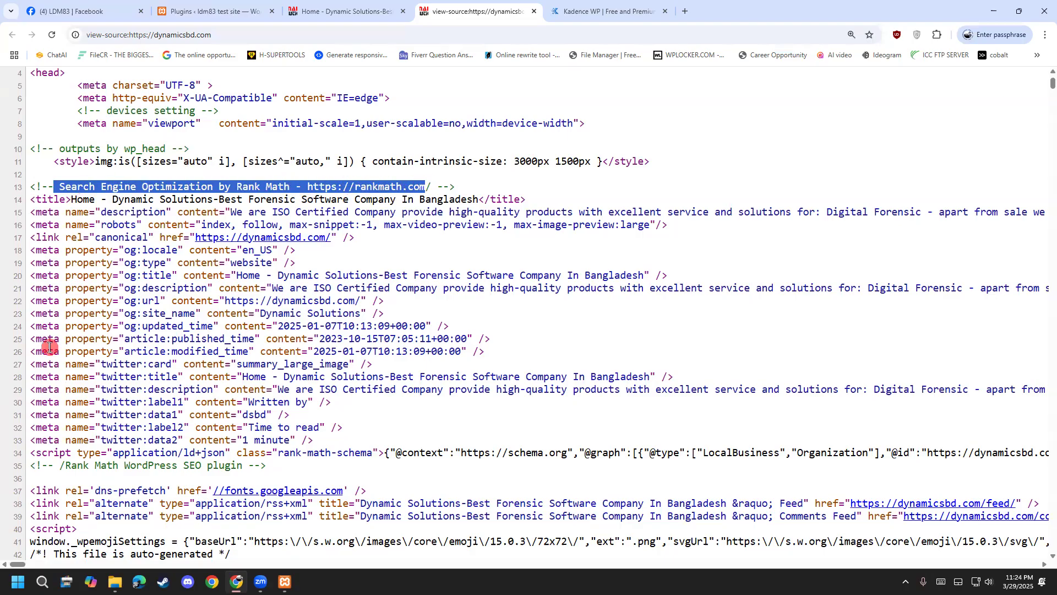
pyautogui.click(379, 218)
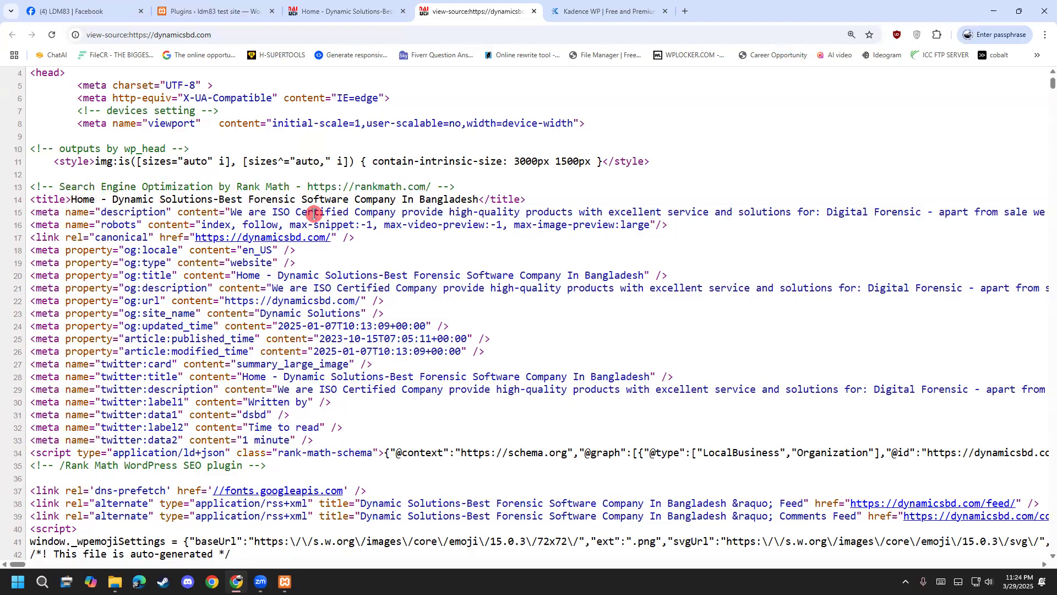
pyautogui.moveTo(237, 187); pyautogui.dragTo(290, 187)
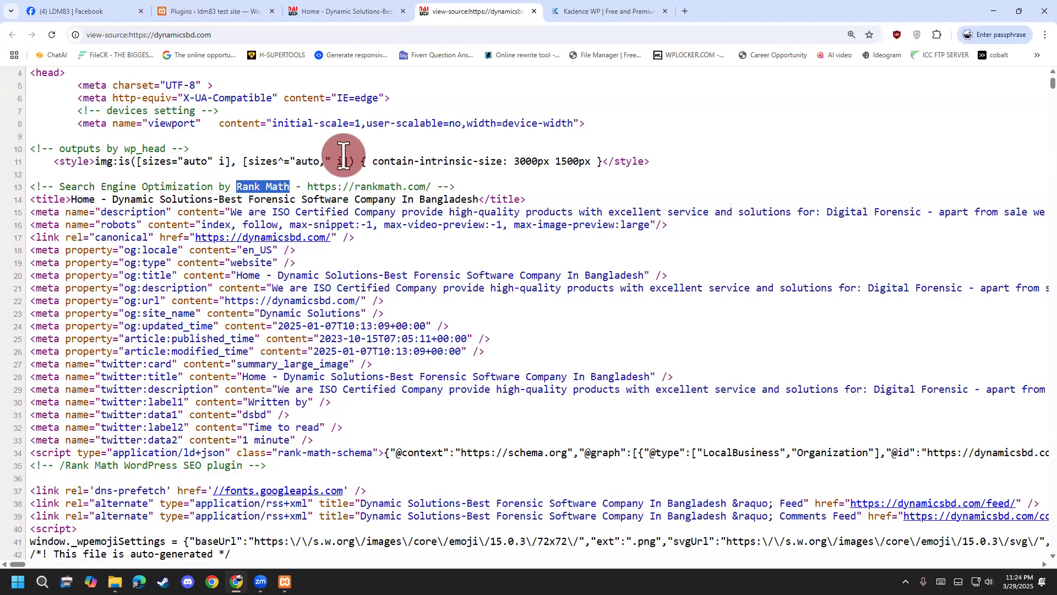
pyautogui.click(292, 199)
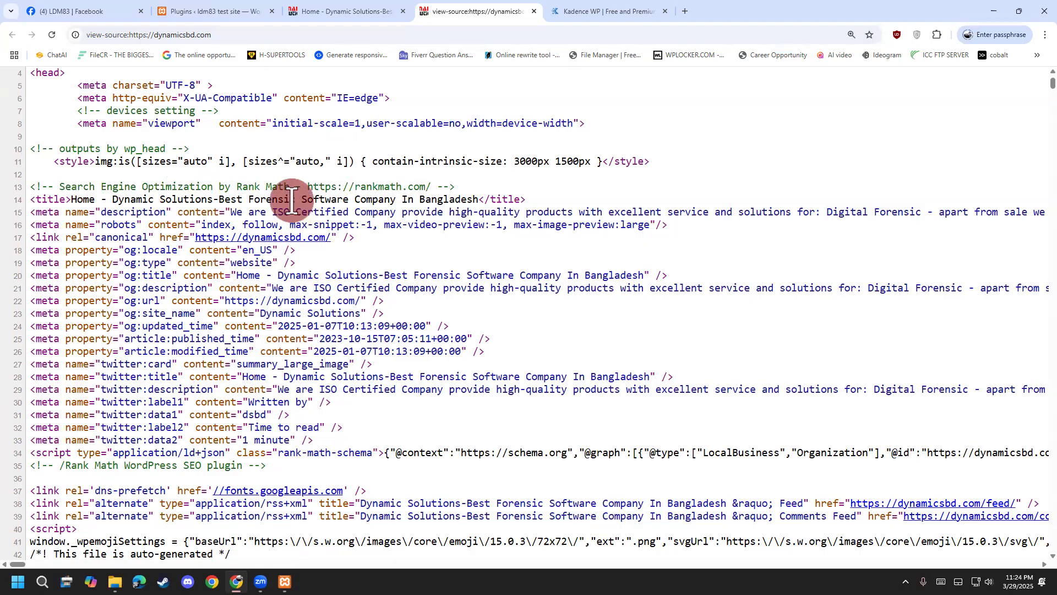
pyautogui.moveTo(237, 187); pyautogui.dragTo(284, 186)
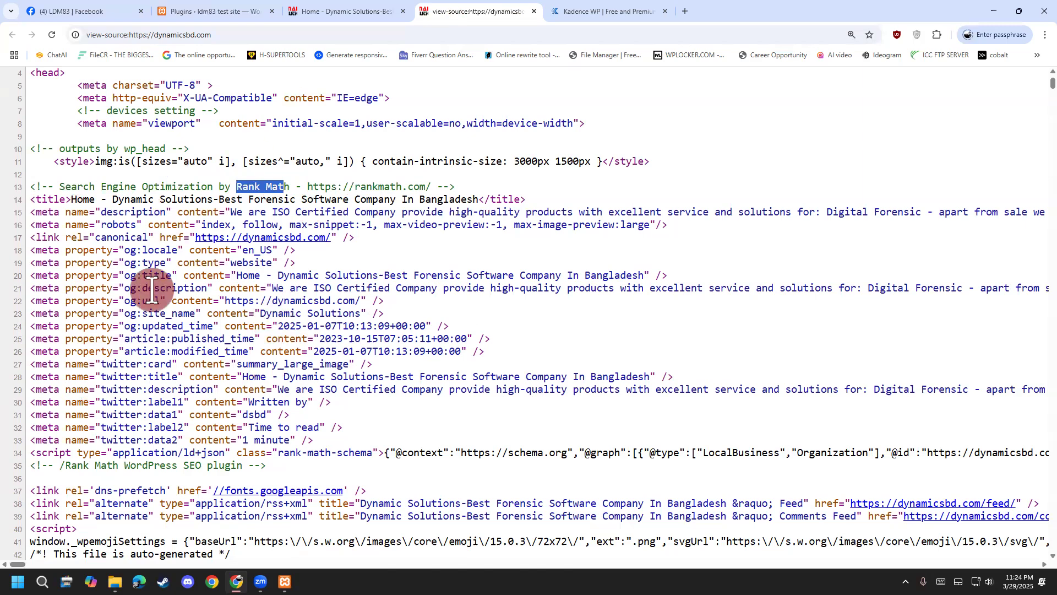
pyautogui.hotkey('ctrl', '2')
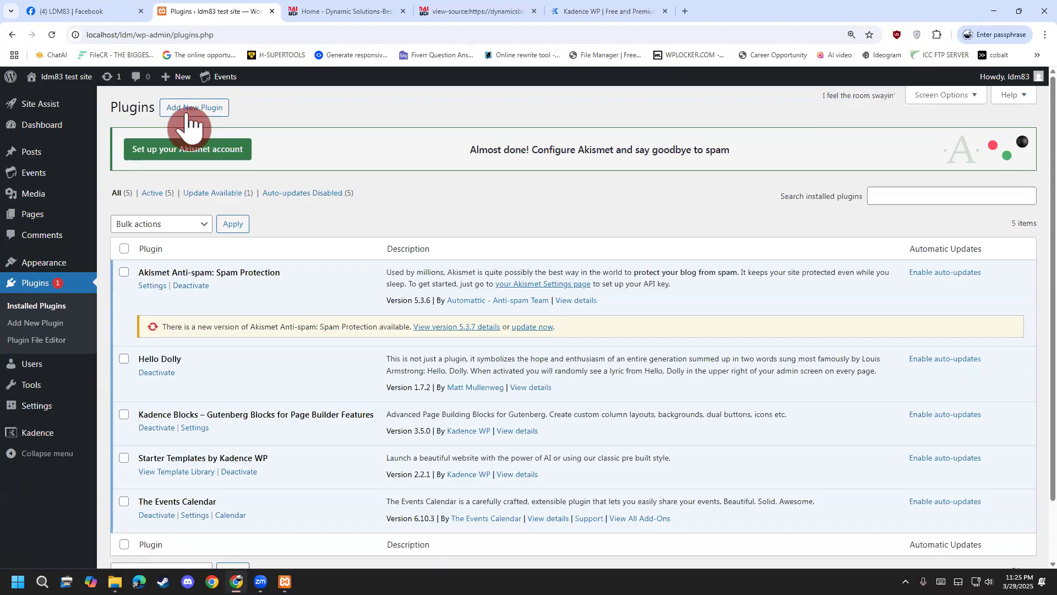
# Search Add Plugins for Yoast SEO, then install and activate it.
pyautogui.click(186, 113)
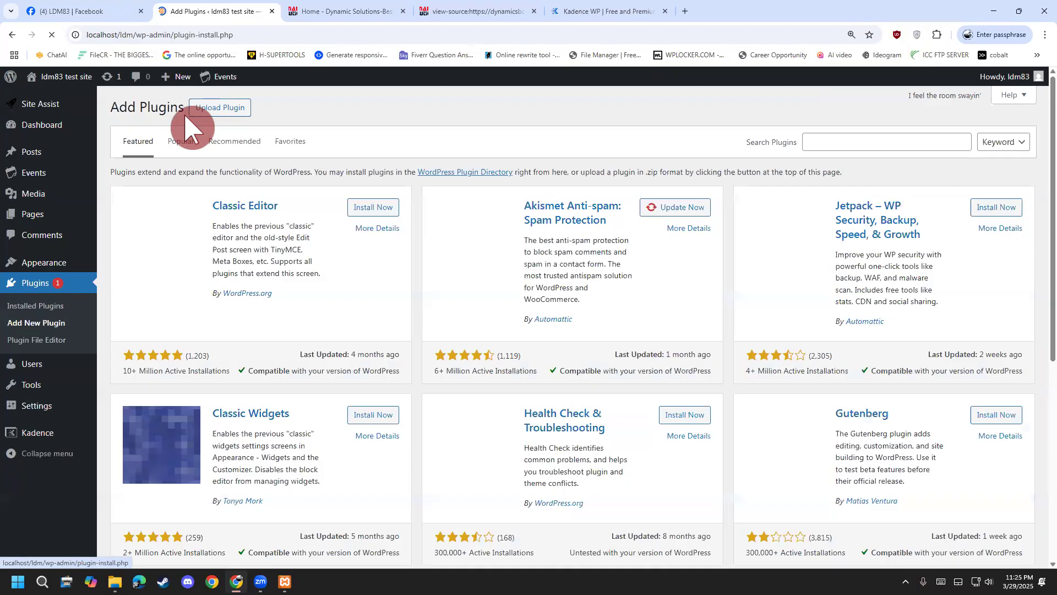
pyautogui.click(831, 141)
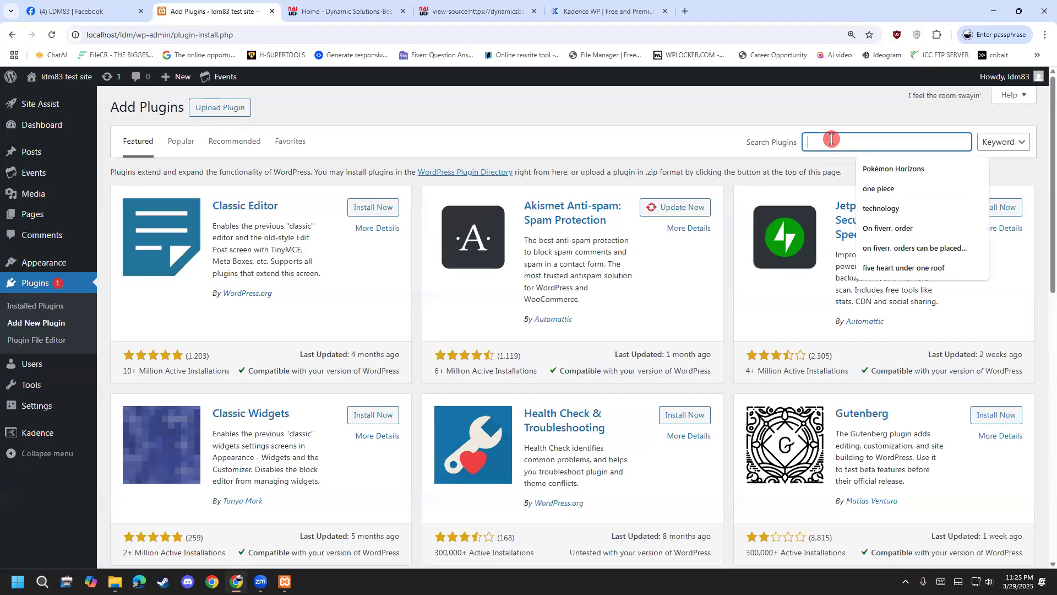
pyautogui.write('y')
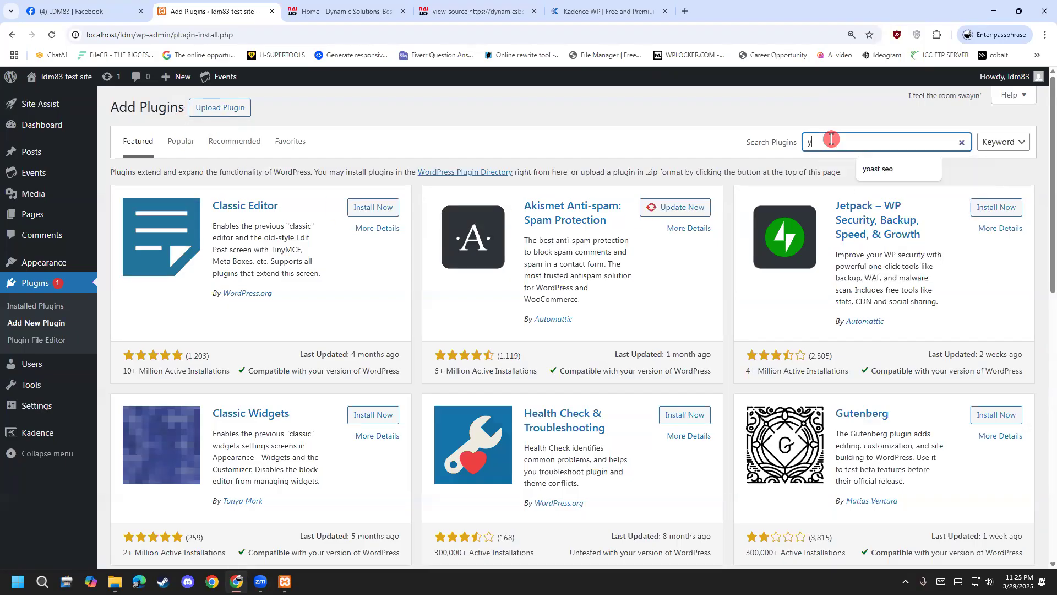
pyautogui.click(887, 171)
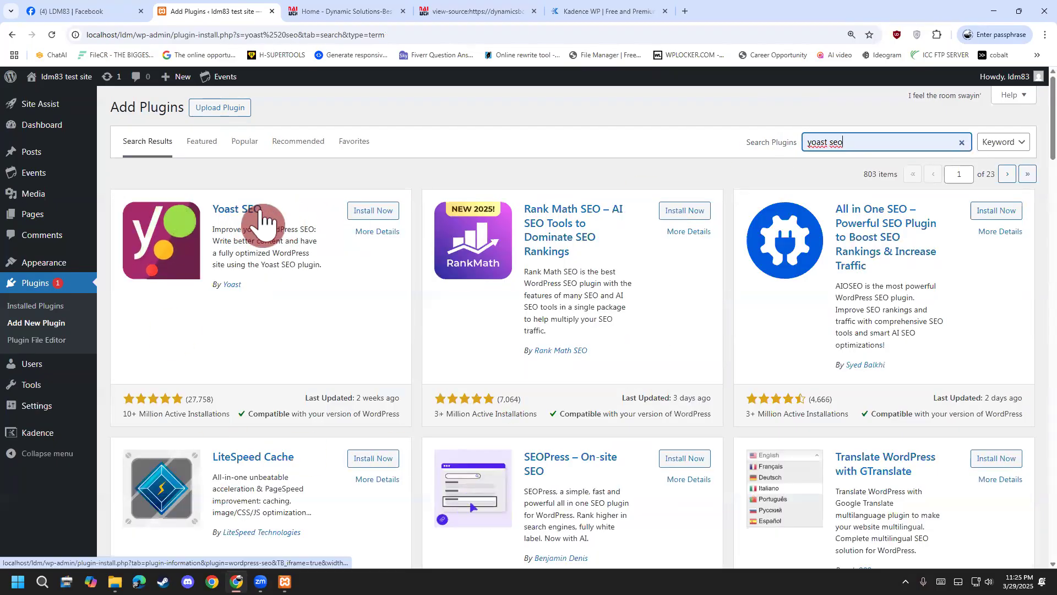
pyautogui.click(379, 216)
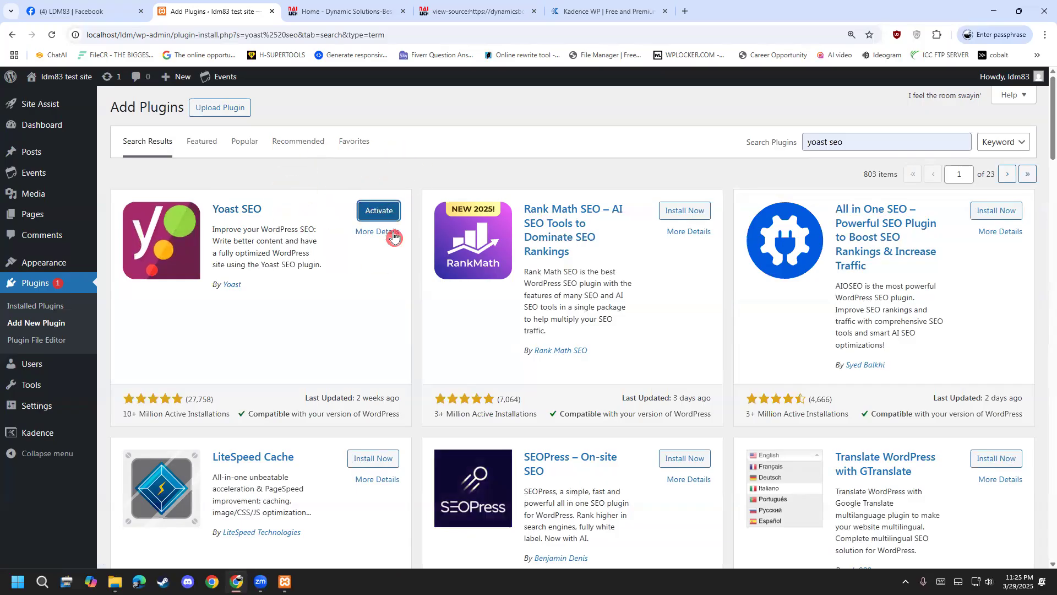
pyautogui.click(384, 215)
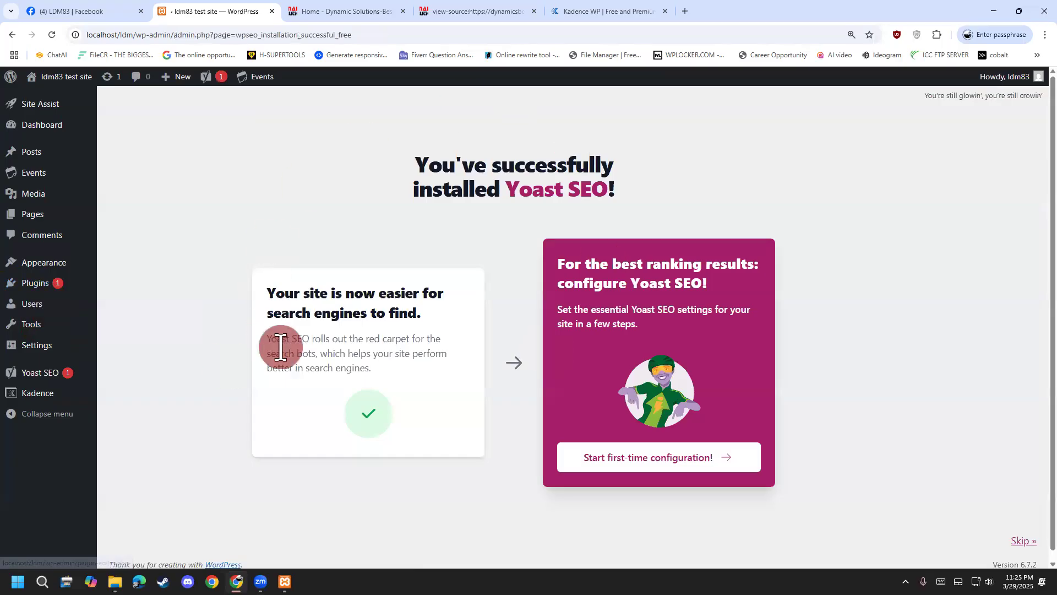
# Start Yoast's first-time configuration and dismiss the Yoast AI premium upsell.
pyautogui.scroll(-1, 632, 494)
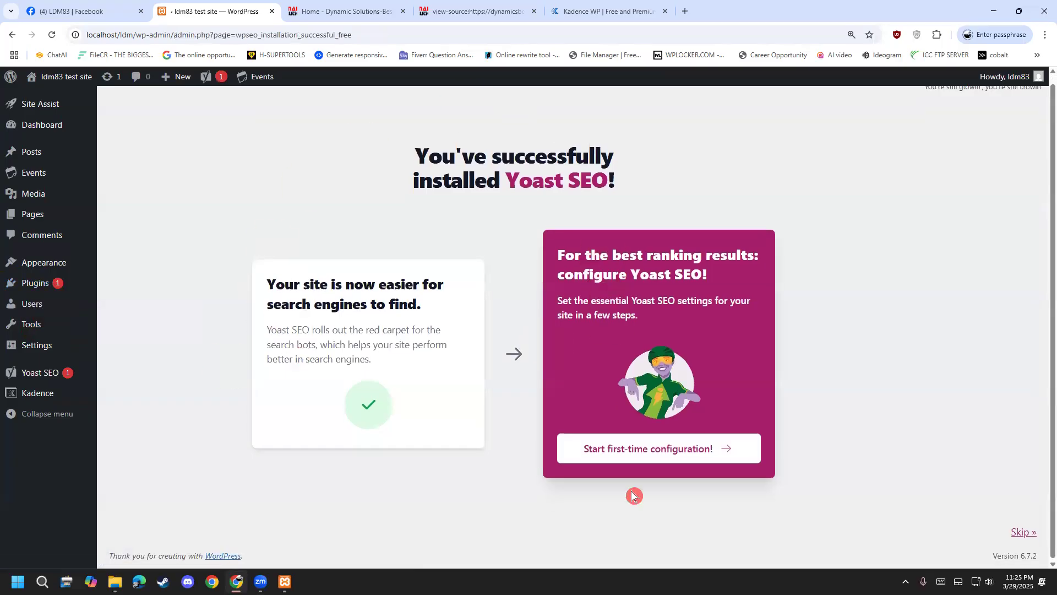
pyautogui.click(646, 450)
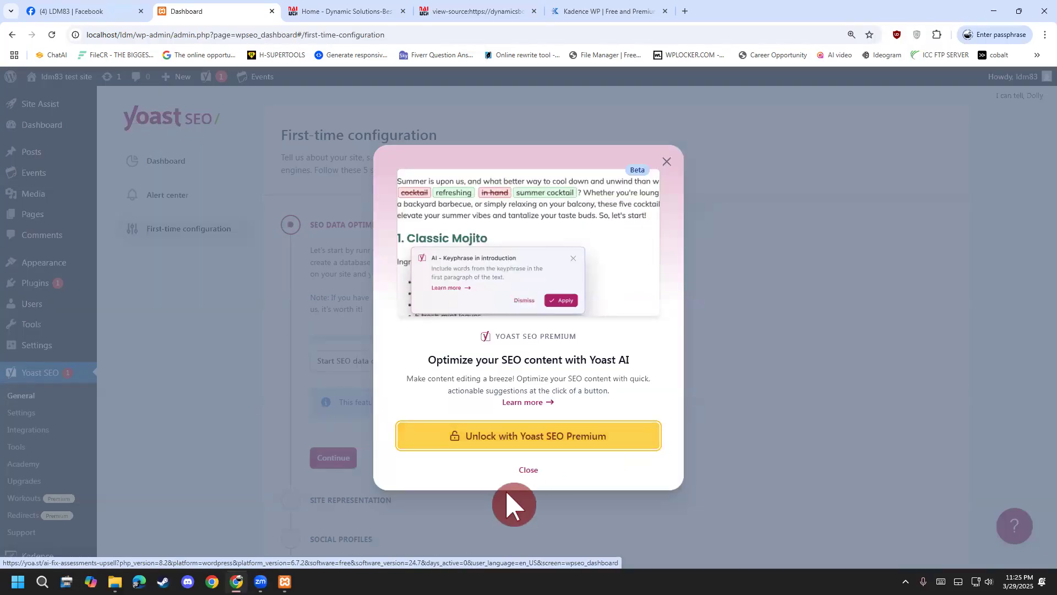
pyautogui.click(524, 482)
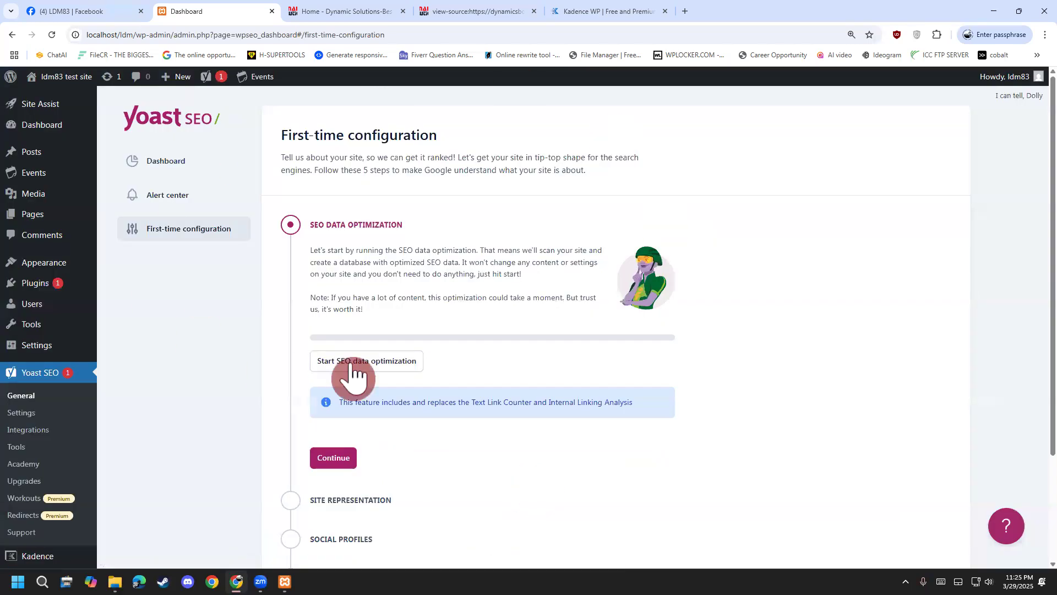
# Run Yoast's SEO data optimization until its progress bar is full.
pyautogui.scroll(-2, 460, 385)
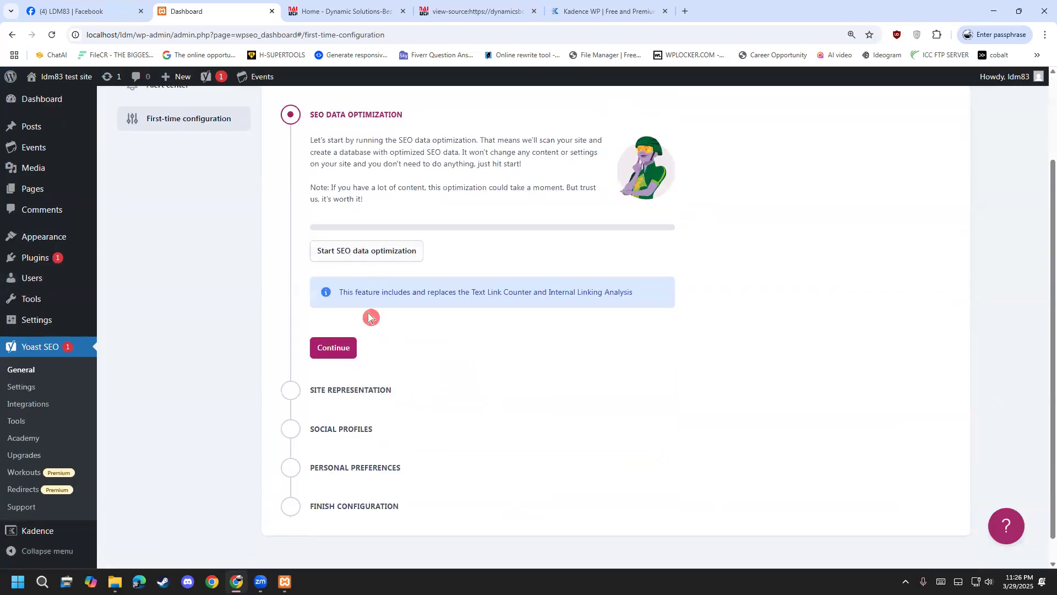
pyautogui.scroll(2, 555, 103)
pyautogui.hotkey('ctrl', 'alt', 'd')
pyautogui.moveTo(625, 162)
pyautogui.mouseDown()
pyautogui.moveTo(655, 197)
pyautogui.moveTo(695, 190)
pyautogui.moveTo(736, 127)
pyautogui.moveTo(760, 175)
pyautogui.moveTo(723, 199)
pyautogui.mouseUp()
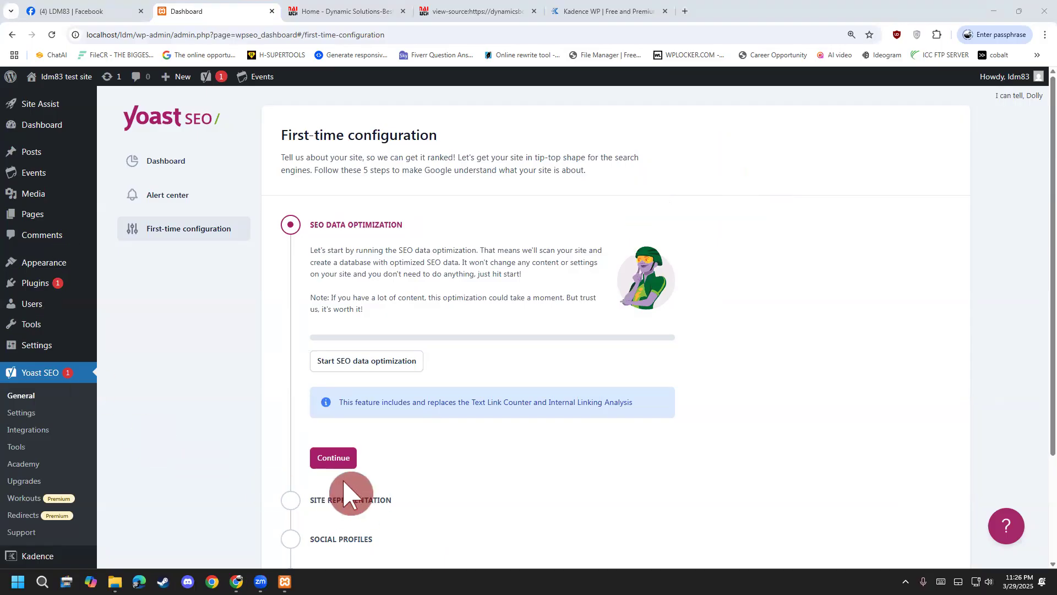
pyautogui.click(367, 362)
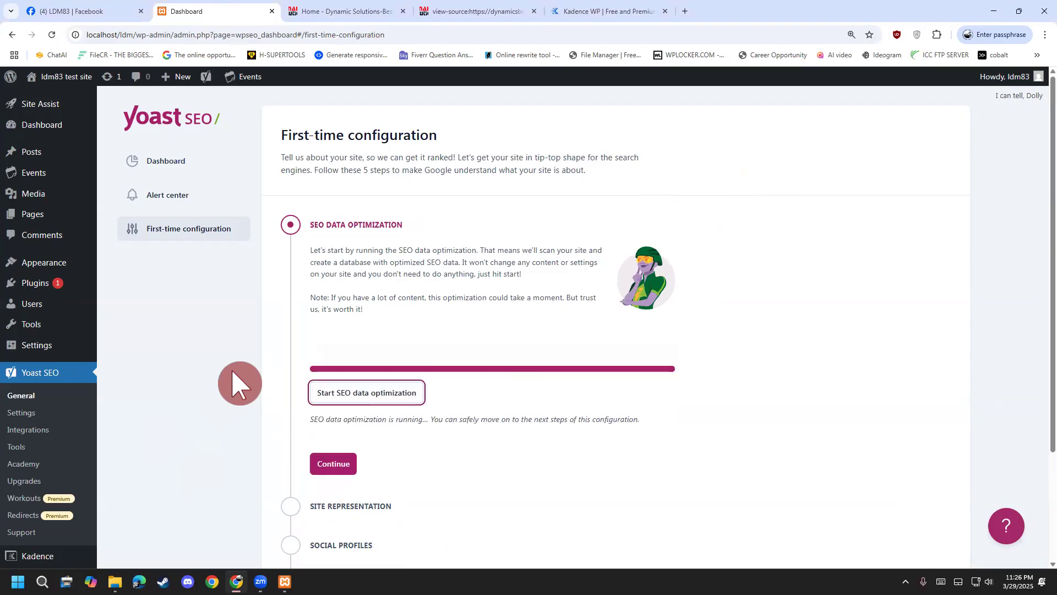
# Set the site to represent a Person and fill the Name from a saved suggestion.
pyautogui.click(333, 408)
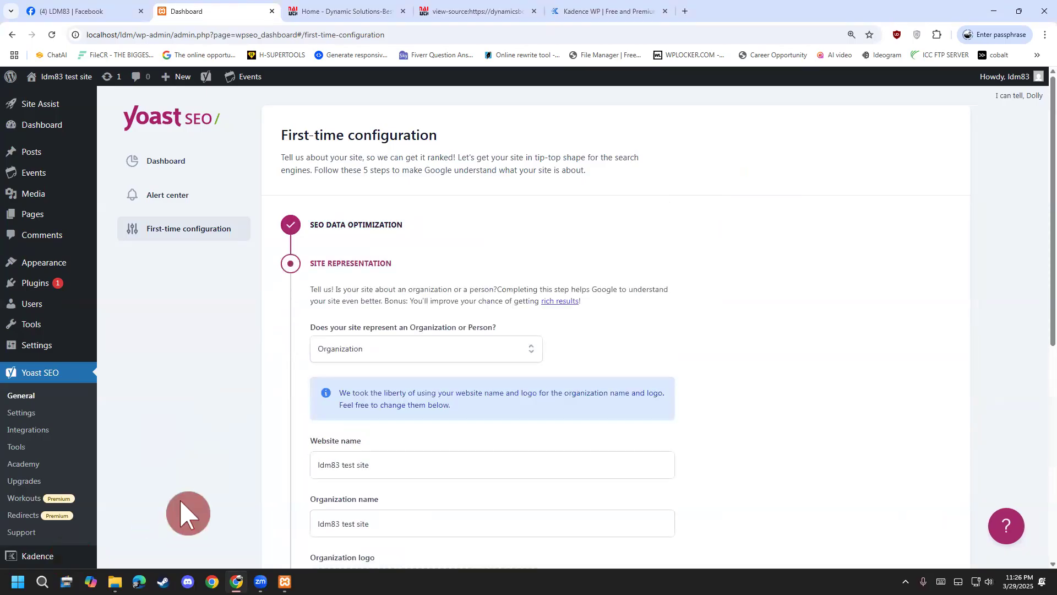
pyautogui.scroll(-3, 180, 498)
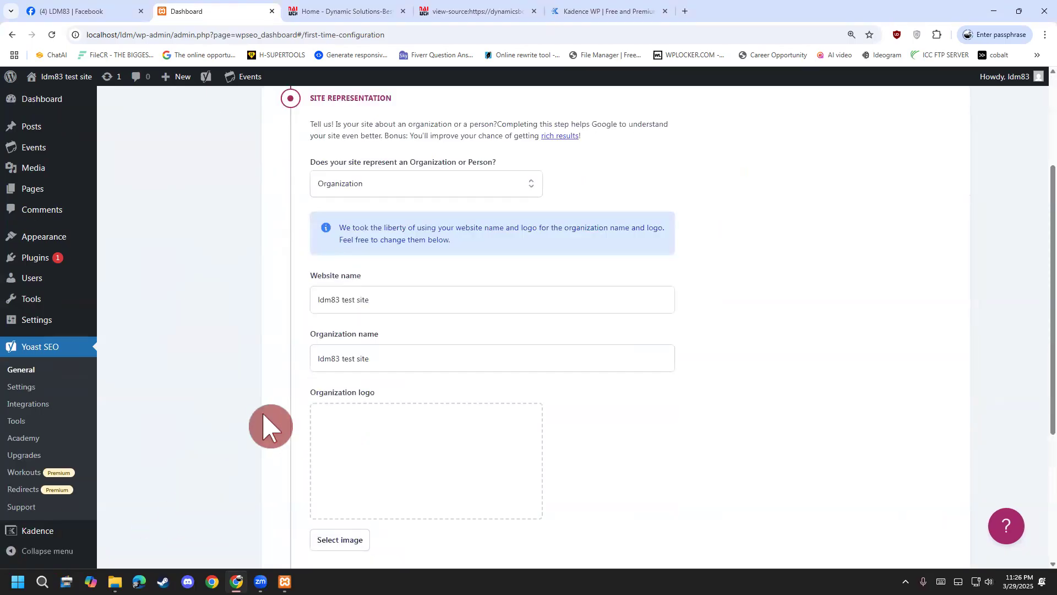
pyautogui.click(425, 190)
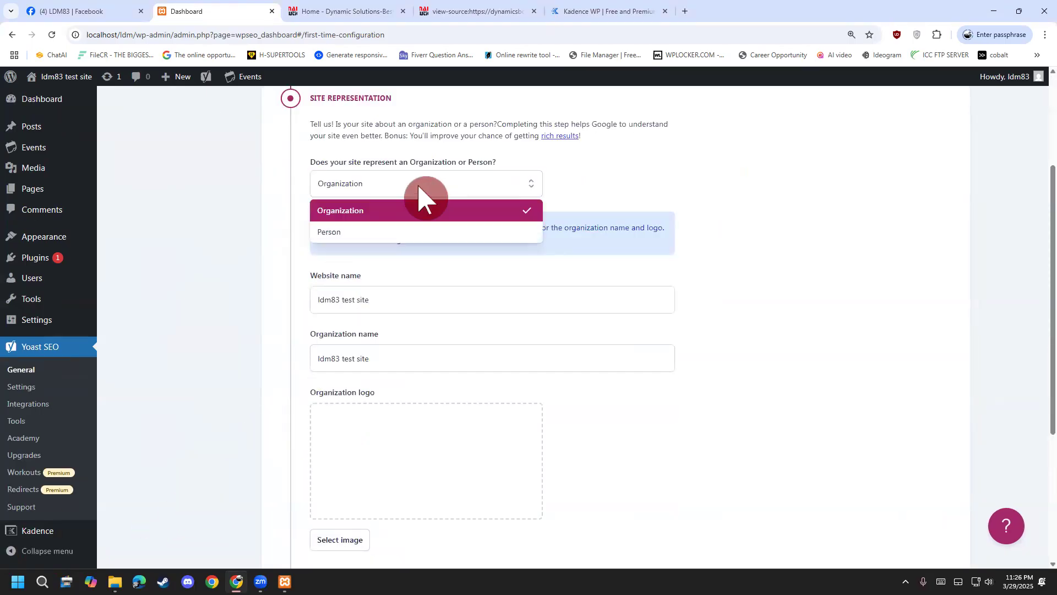
pyautogui.click(355, 234)
pyautogui.click(364, 294)
pyautogui.click(387, 345)
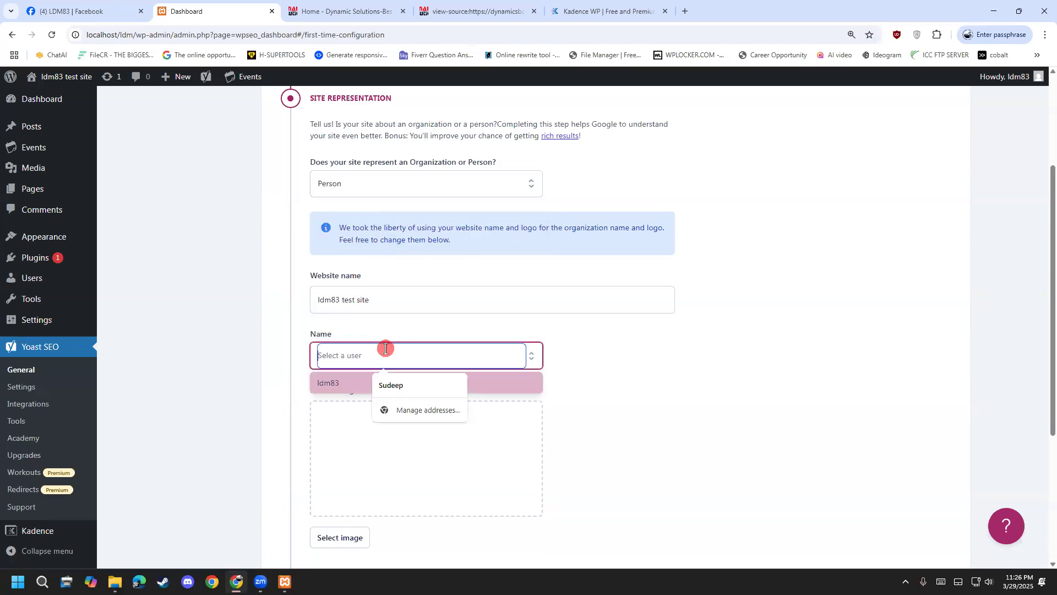
pyautogui.click(406, 380)
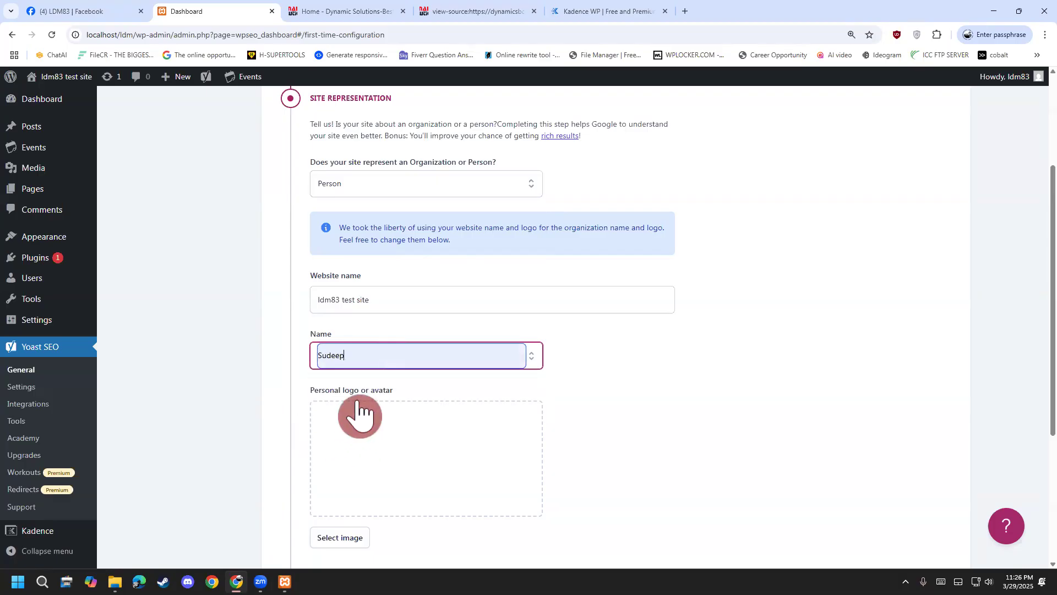
# Choose logo_10 as the personal logo and save the site representation step.
pyautogui.click(391, 428)
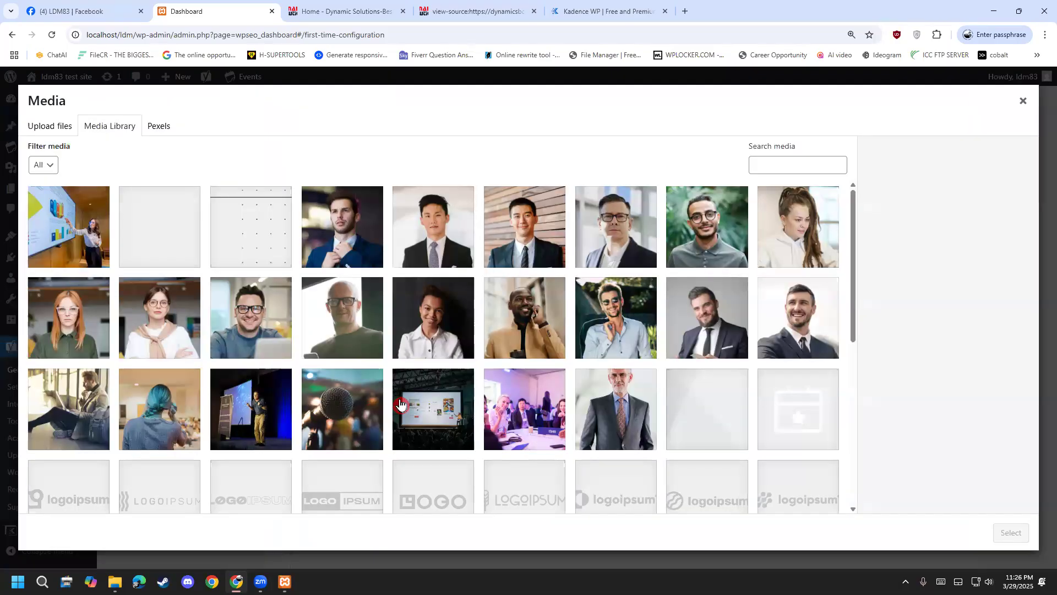
pyautogui.scroll(-3, 442, 419)
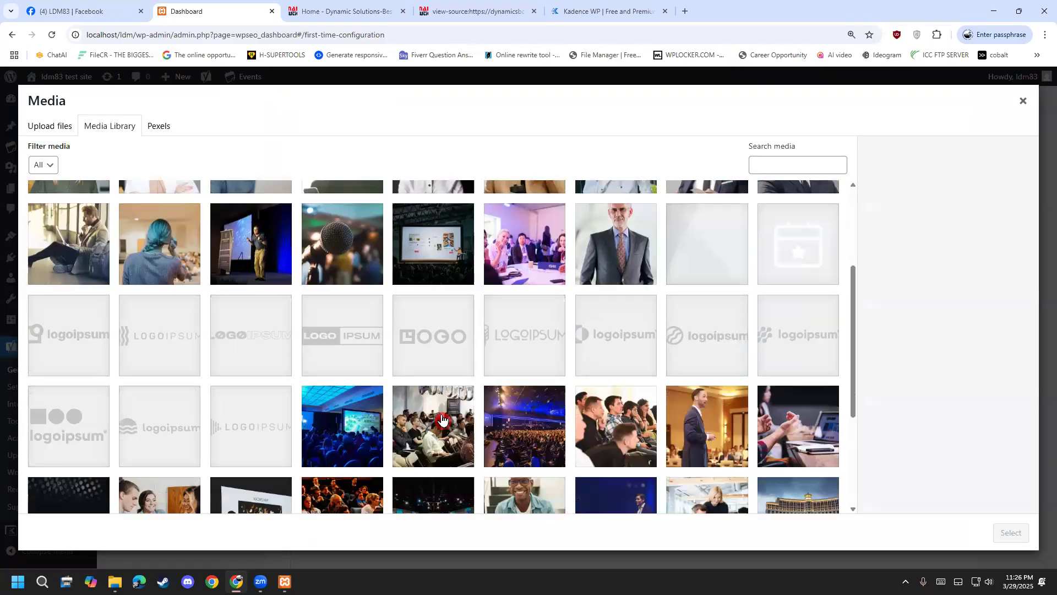
pyautogui.click(410, 331)
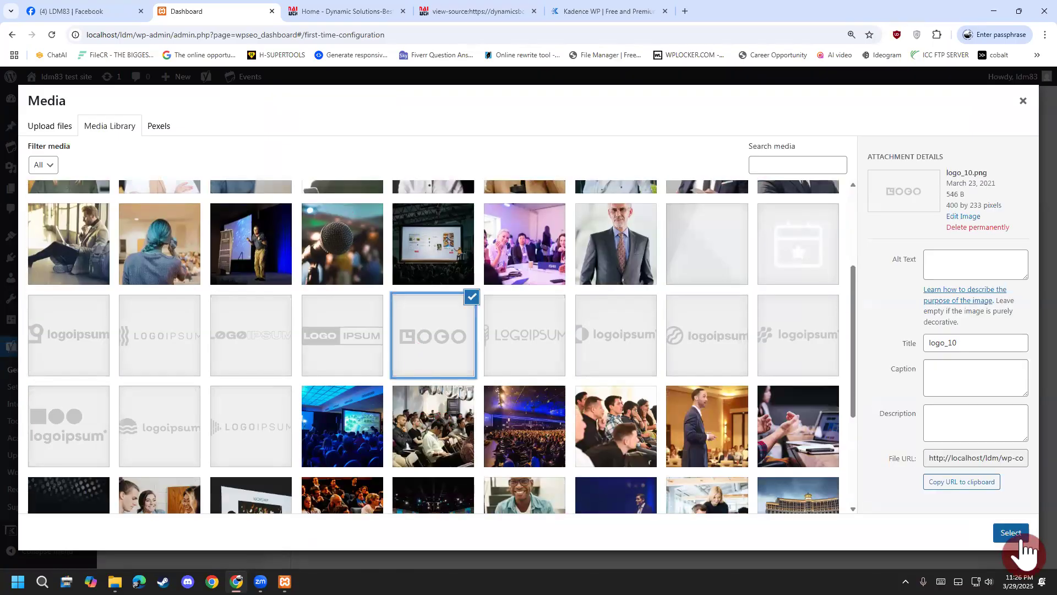
pyautogui.click(1003, 536)
pyautogui.scroll(-3, 225, 416)
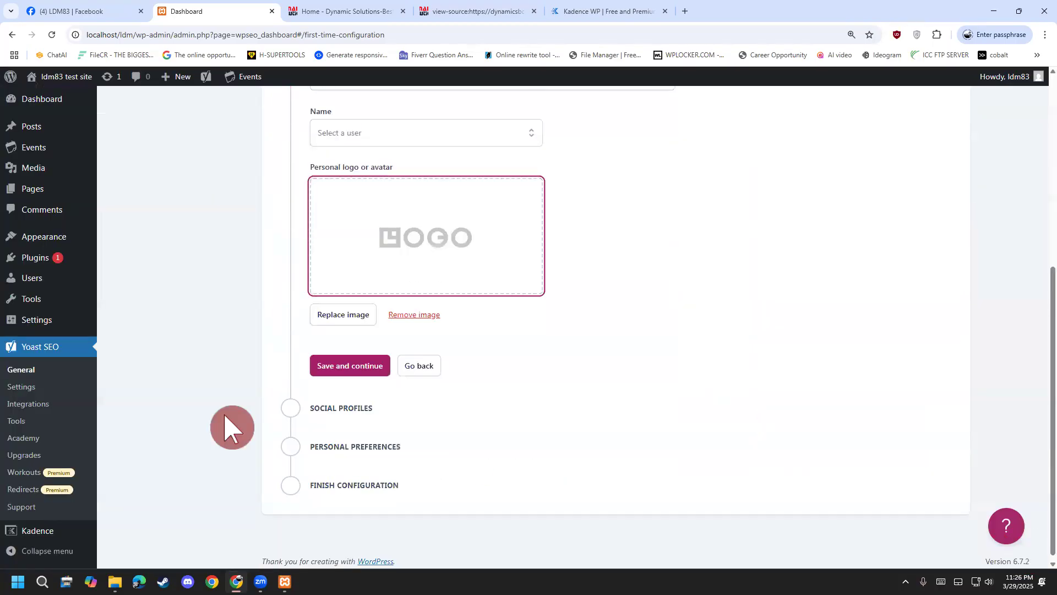
pyautogui.click(341, 374)
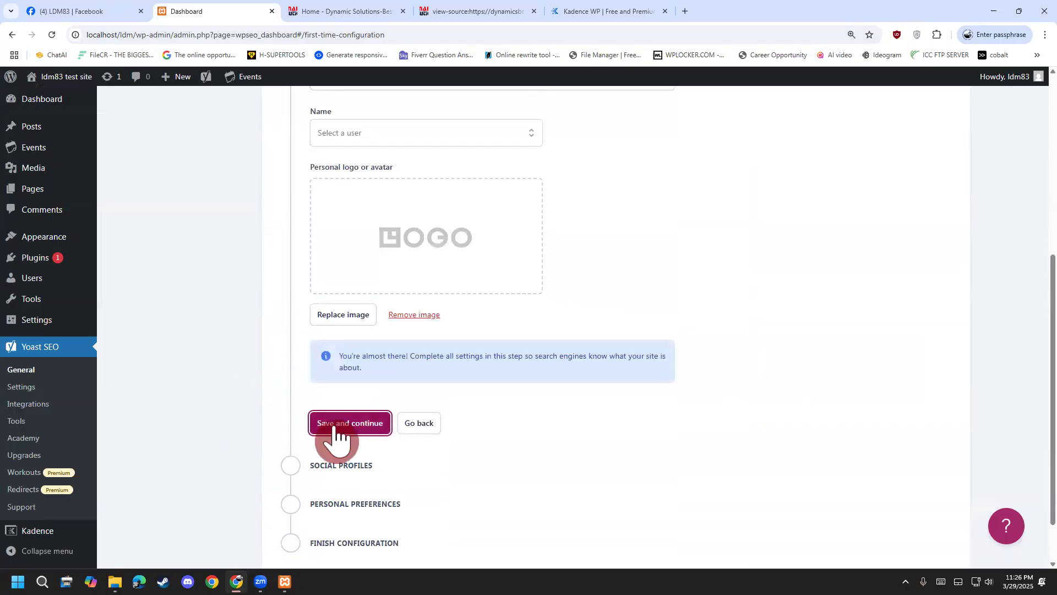
pyautogui.click(336, 434)
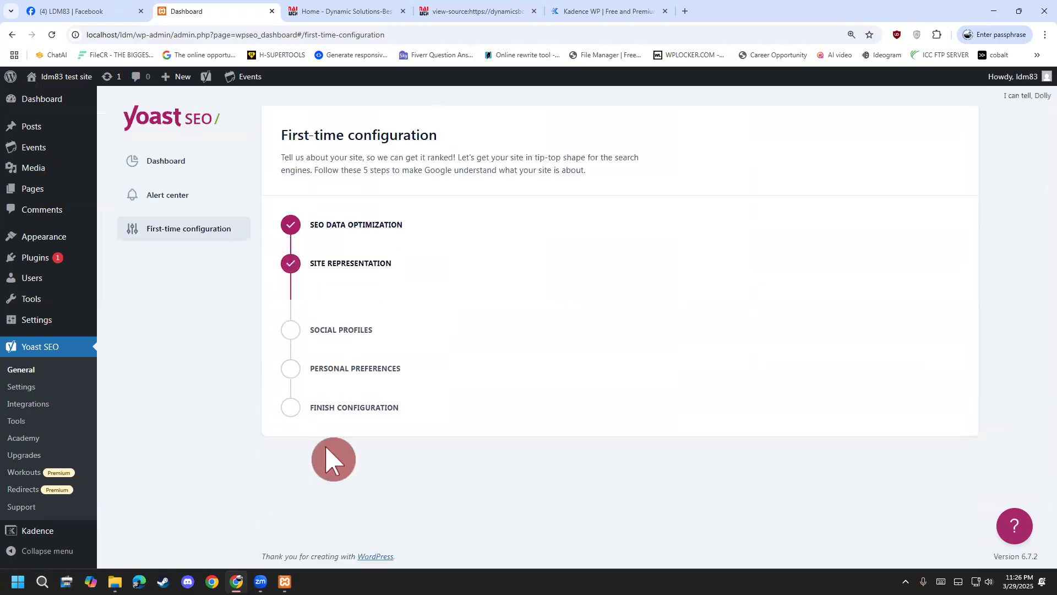
# Skip past Social Profiles, allow Yoast to collect site data, and finish the configuration.
pyautogui.click(365, 431)
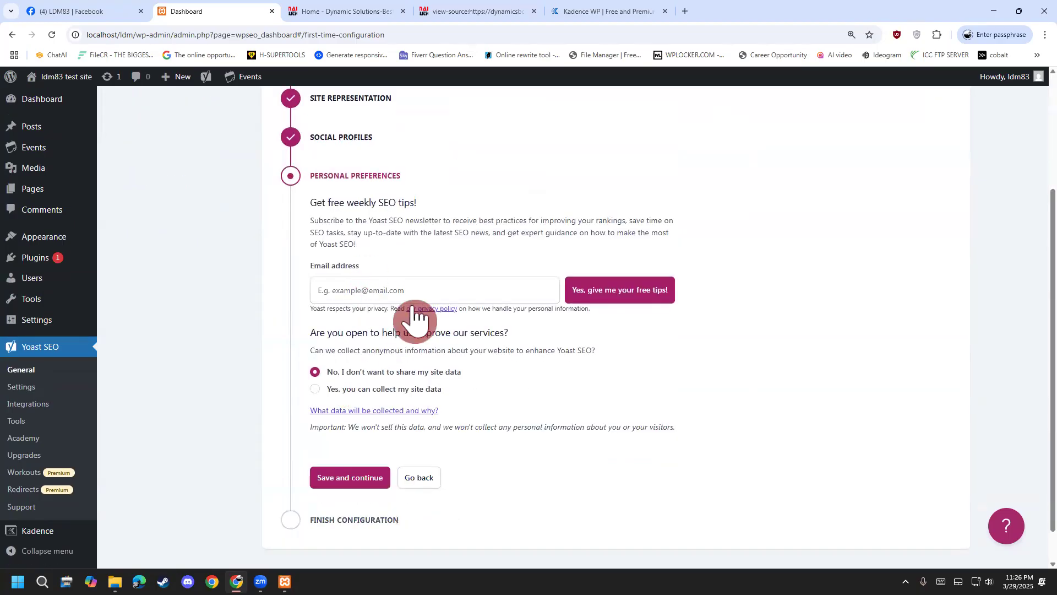
pyautogui.click(384, 302)
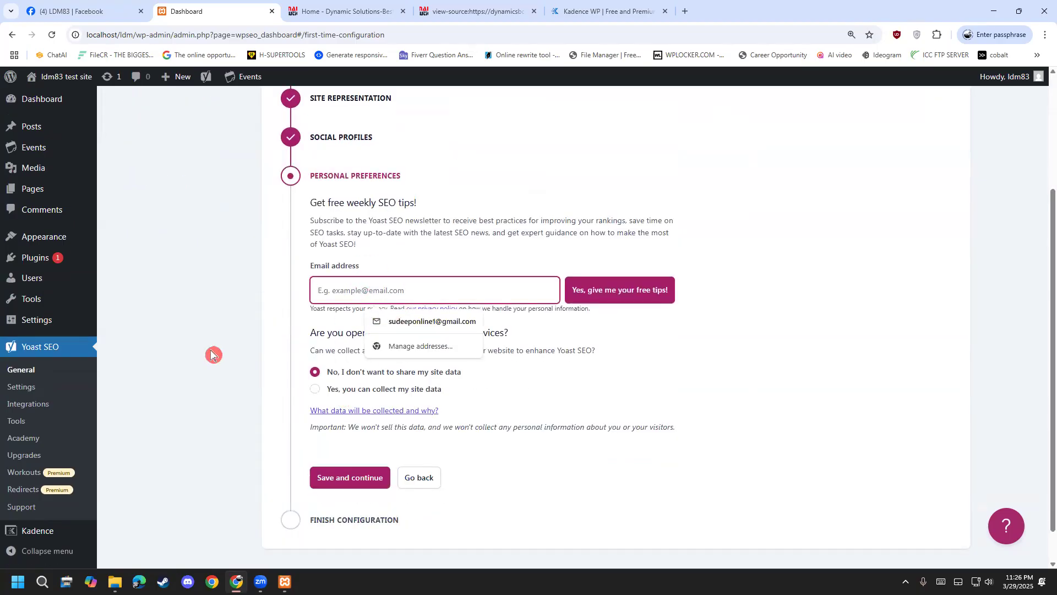
pyautogui.click(478, 376)
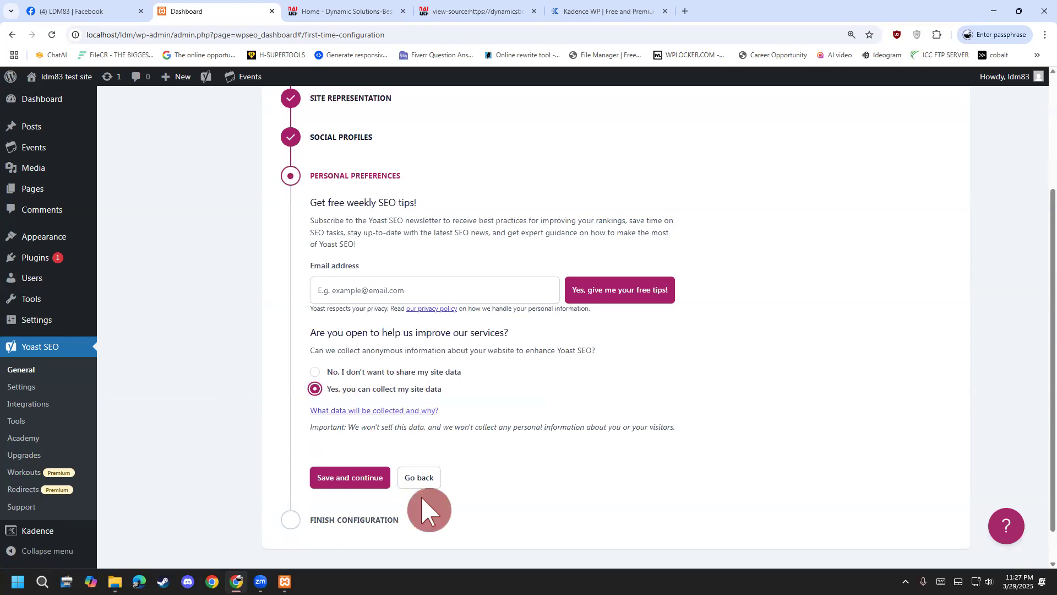
pyautogui.click(359, 479)
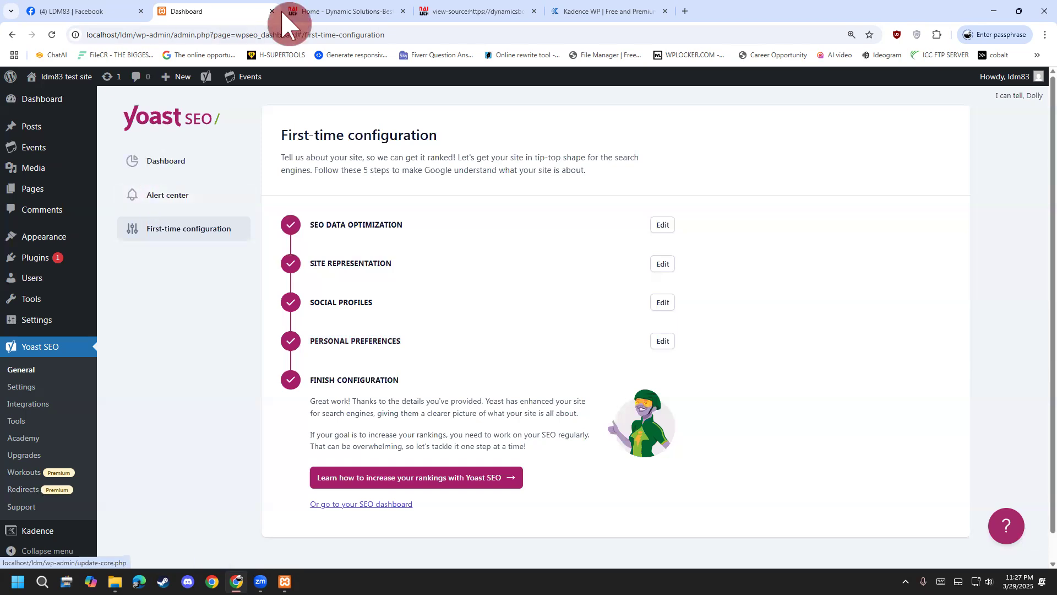
# Go back to the Yoast success page, then via Installed Plugins to Add New Plugin.
pyautogui.scroll(-1, 359, 144)
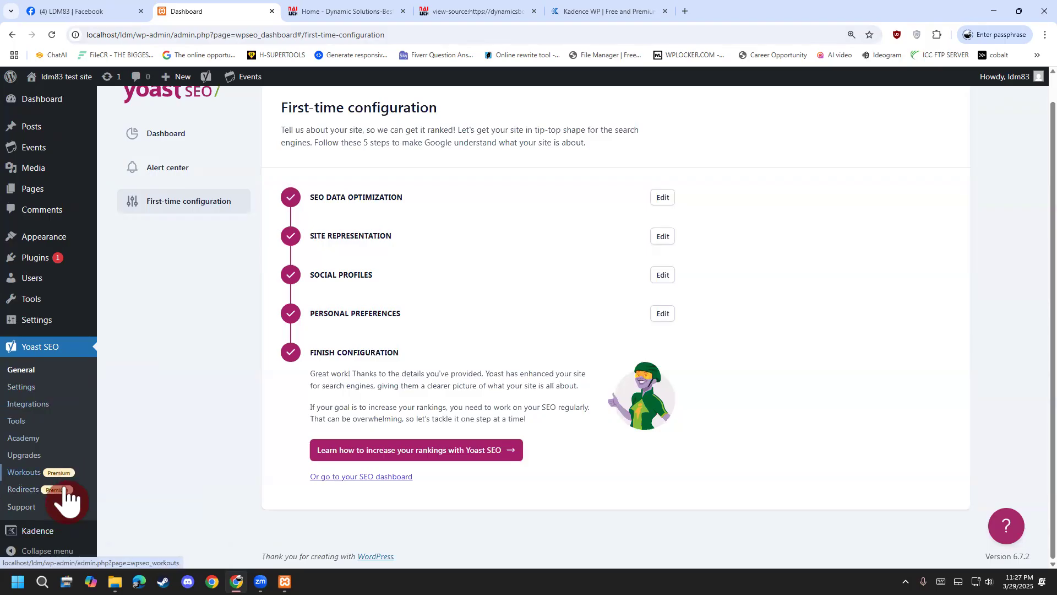
pyautogui.scroll(1, 47, 441)
pyautogui.moveTo(42, 283)
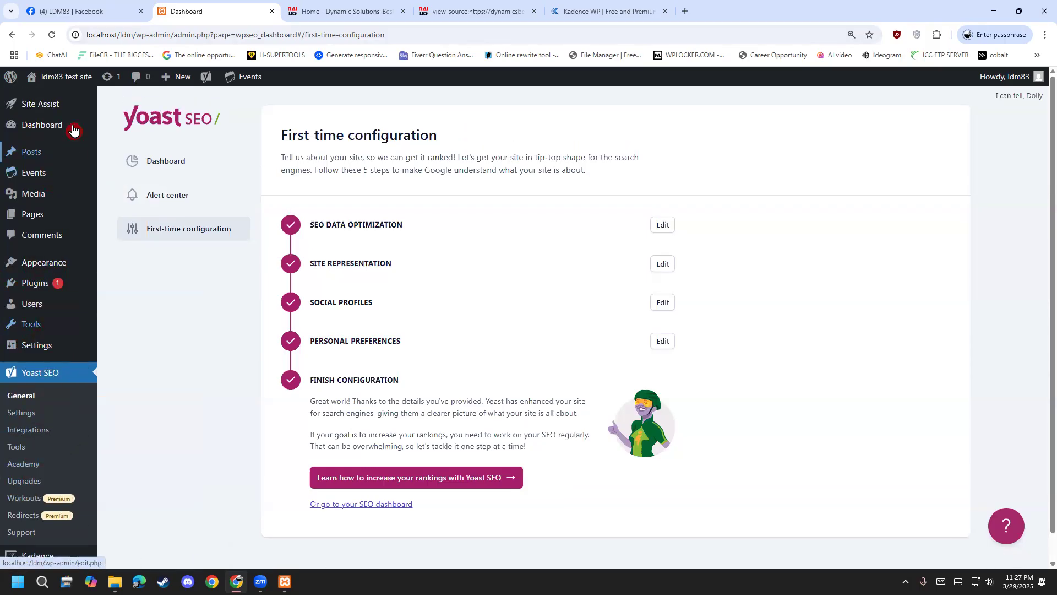
pyautogui.moveTo(49, 84)
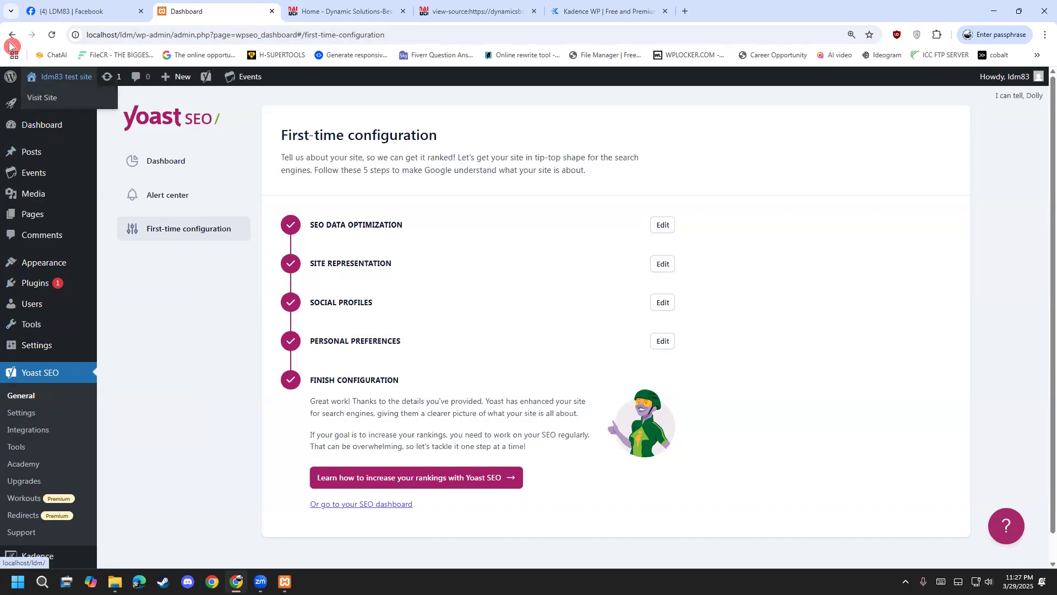
pyautogui.click(11, 36)
pyautogui.moveTo(51, 283)
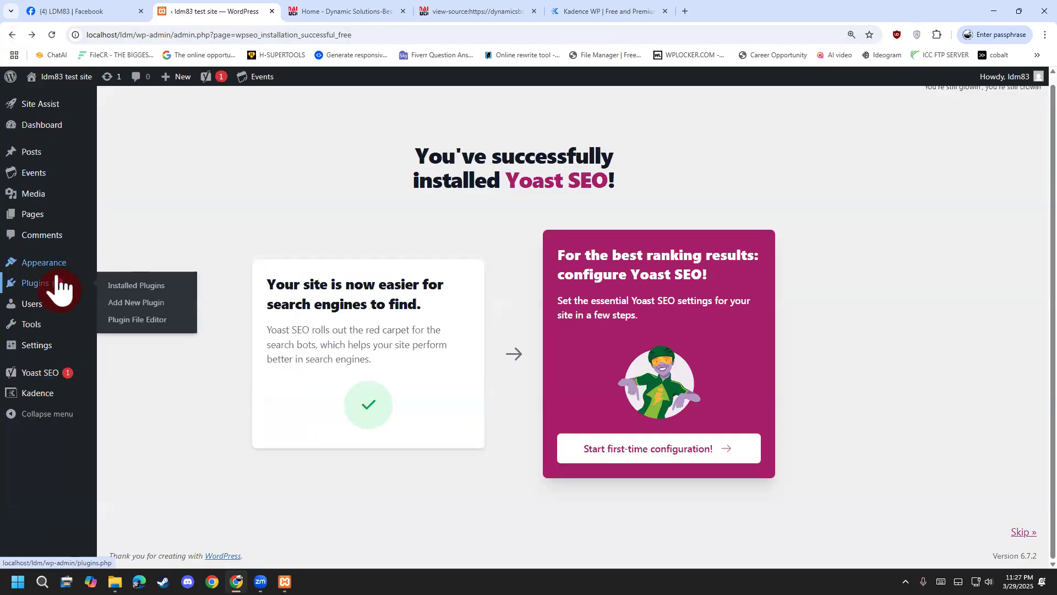
pyautogui.click(122, 285)
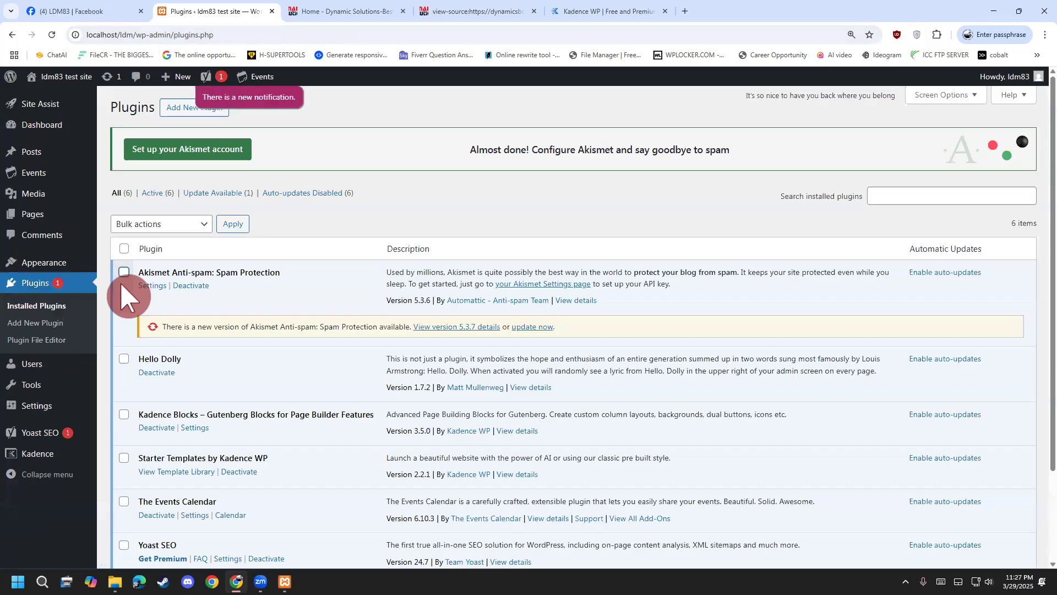
pyautogui.click(180, 113)
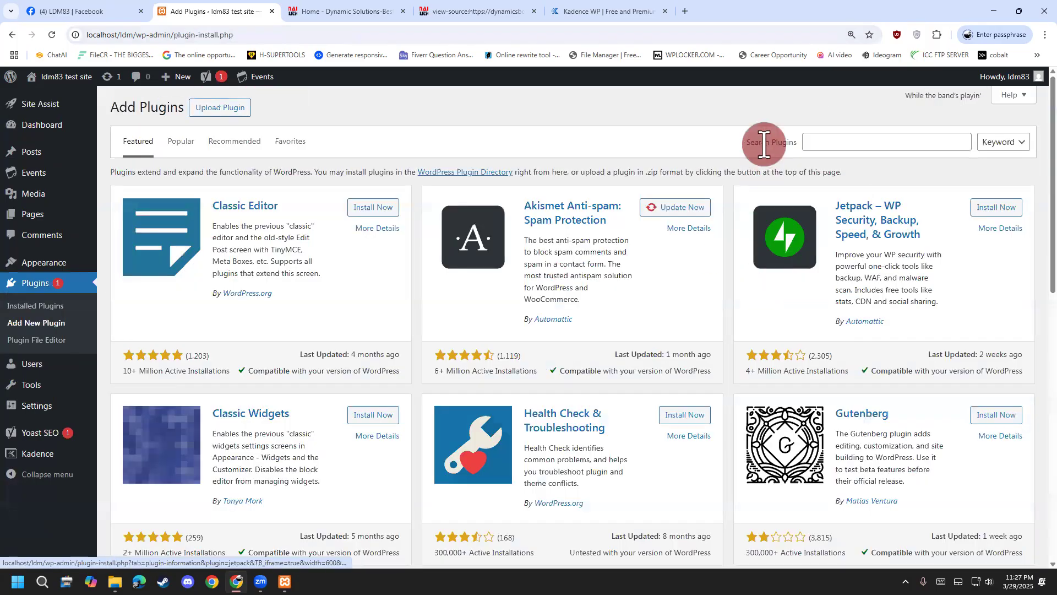
# Search the plugin directory for 'catch' and scroll through the 487 results.
pyautogui.click(808, 142)
pyautogui.write('cas')
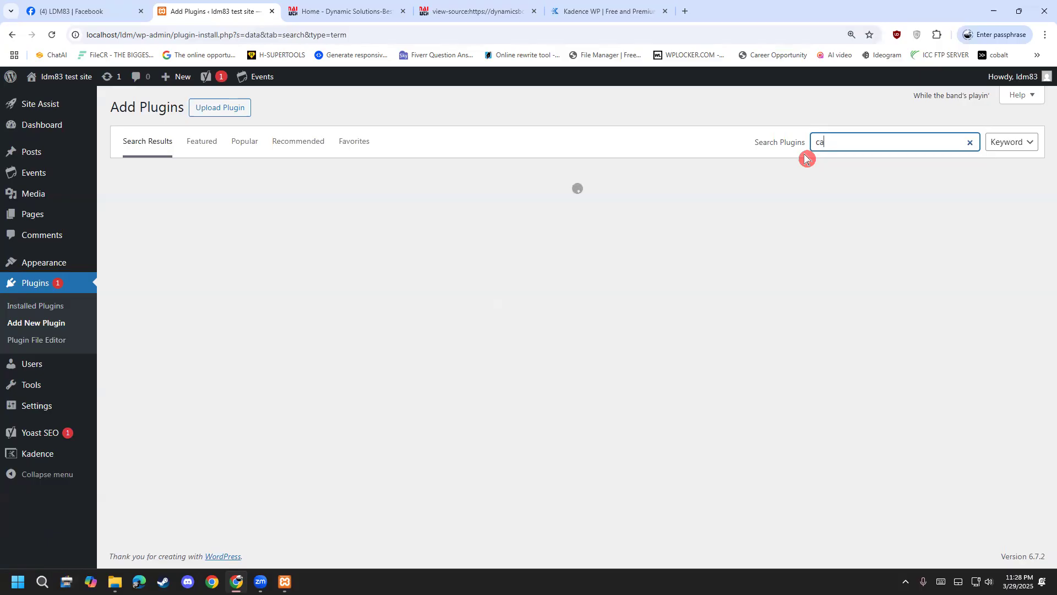
pyautogui.press('BackSpace')
pyautogui.write('t')
pyautogui.click(852, 146)
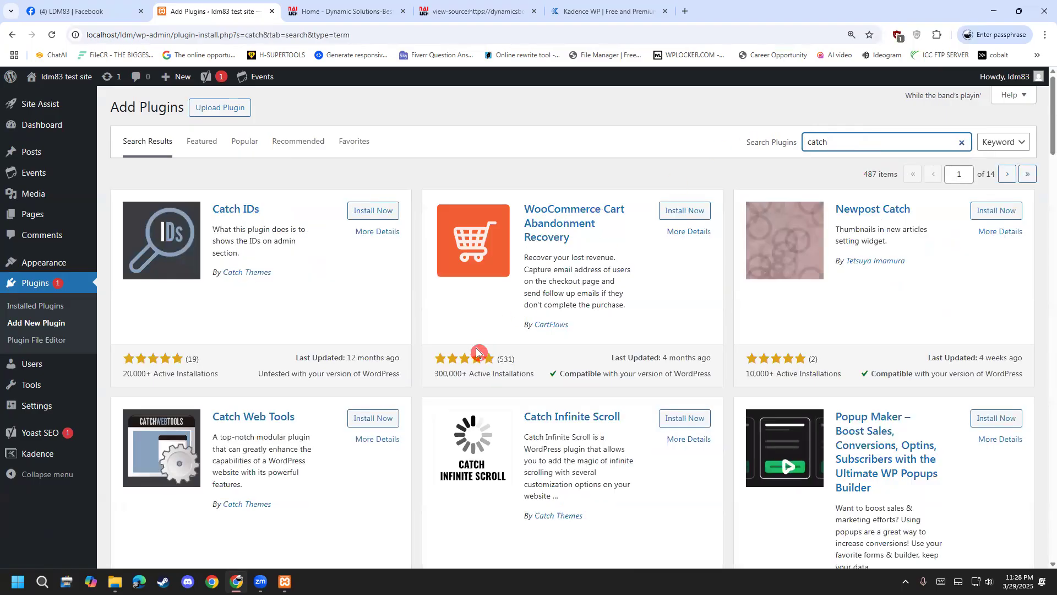
pyautogui.scroll(-4, 477, 353)
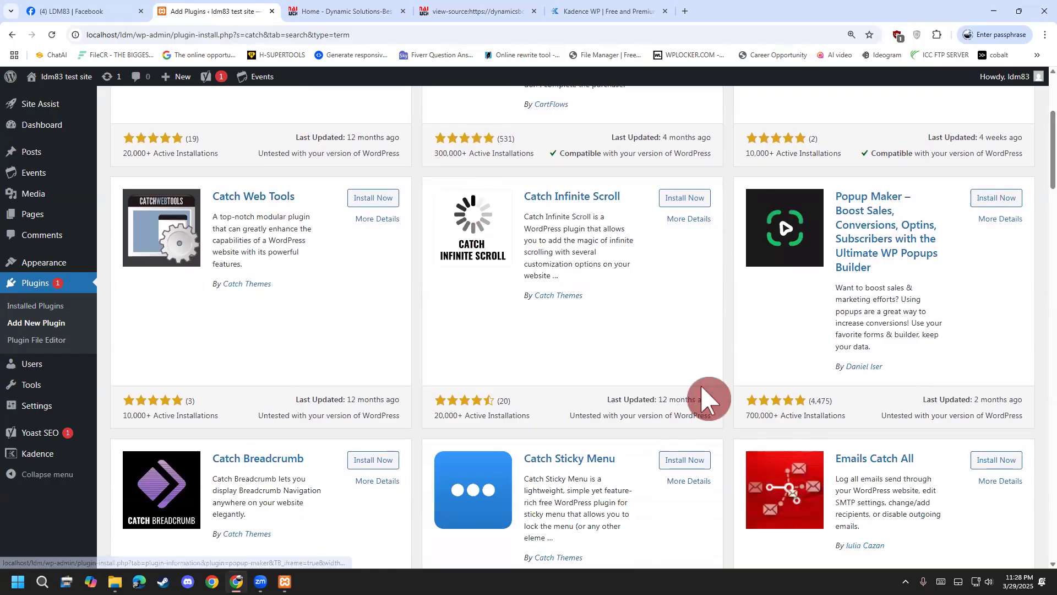
pyautogui.scroll(-5, 413, 361)
pyautogui.scroll(-3, 374, 416)
pyautogui.scroll(2, 377, 415)
pyautogui.scroll(-2, 385, 416)
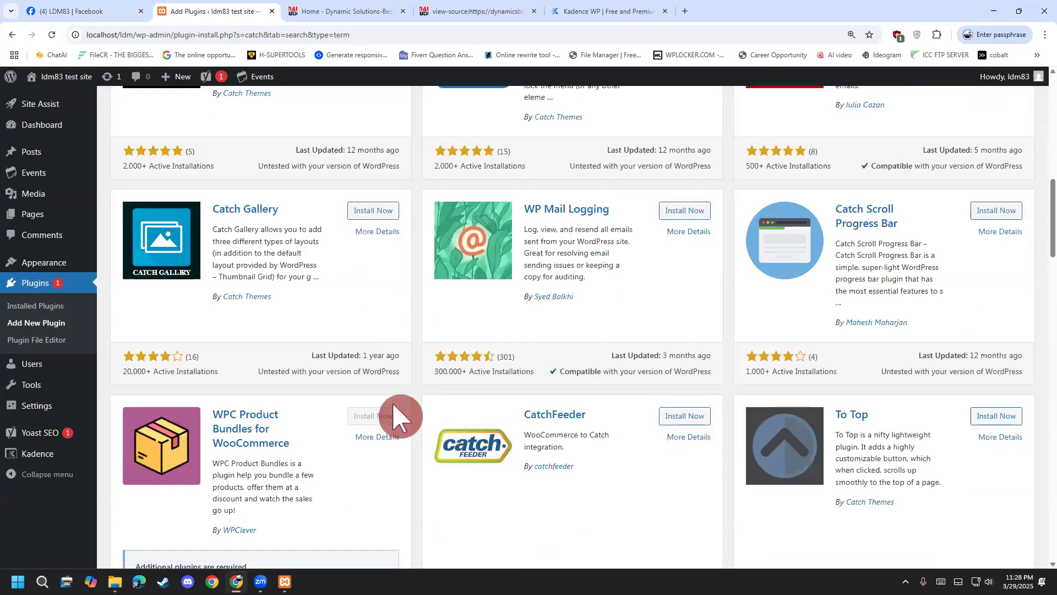
pyautogui.scroll(-2, 400, 417)
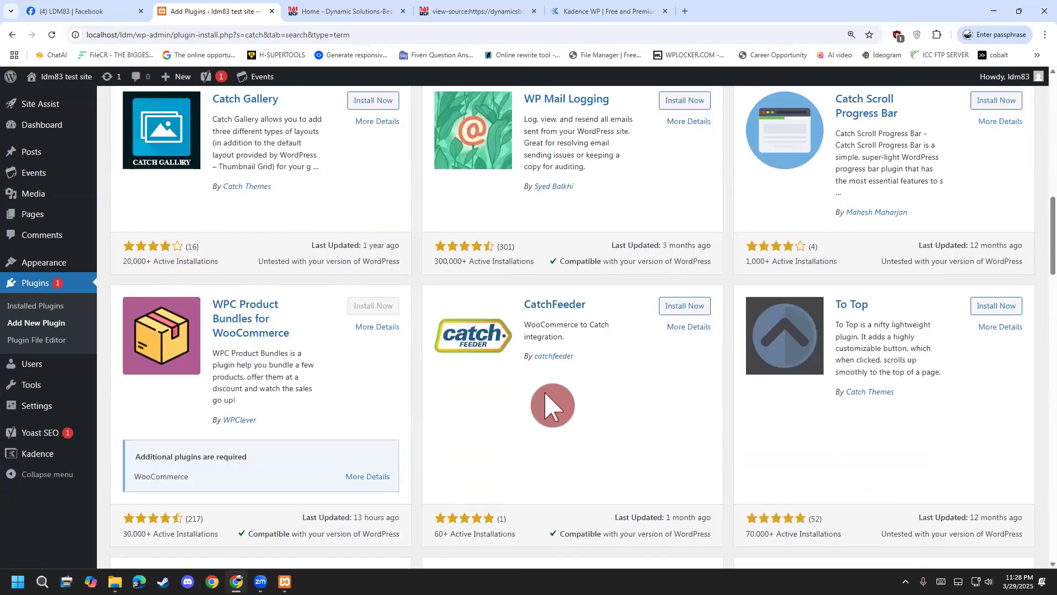
pyautogui.scroll(-9, 545, 405)
pyautogui.scroll(-2, 534, 396)
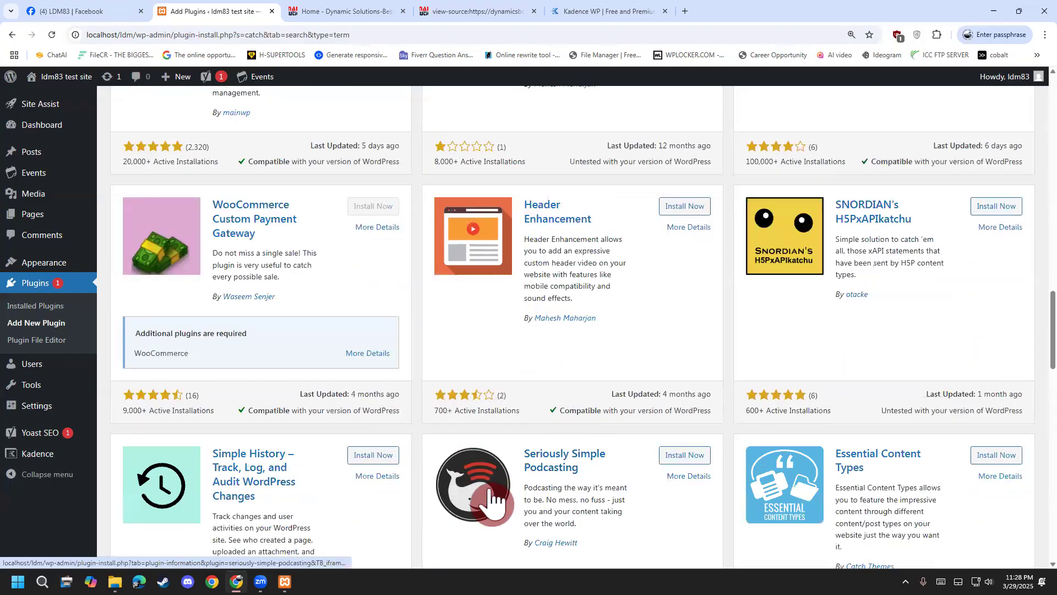
pyautogui.scroll(20, 487, 493)
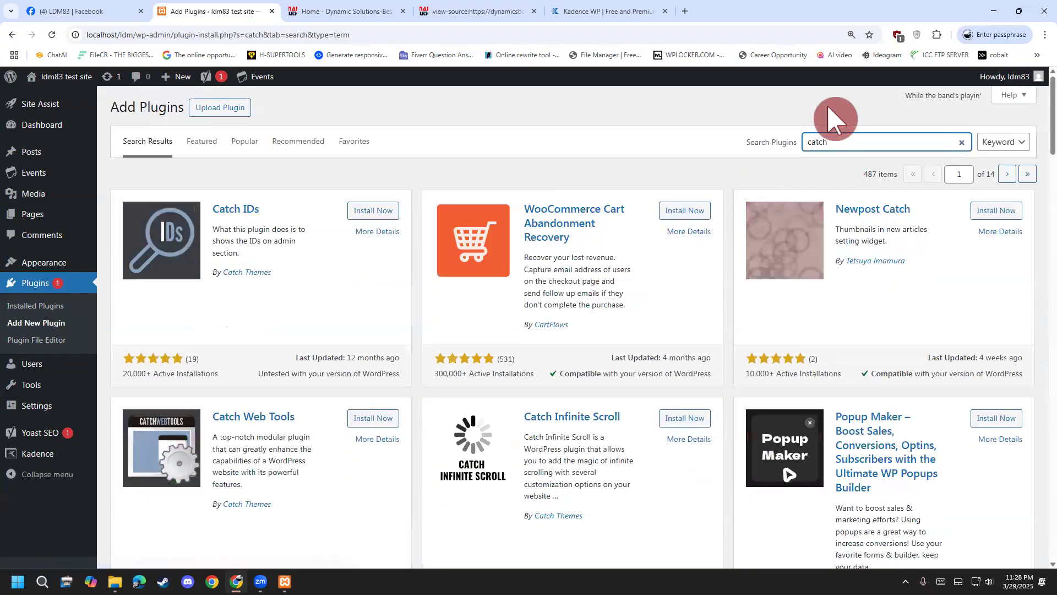
# Clear the 'catch' search term and open a new Chrome Incognito window.
pyautogui.moveTo(854, 142); pyautogui.dragTo(686, 149)
pyautogui.press('BackSpace')
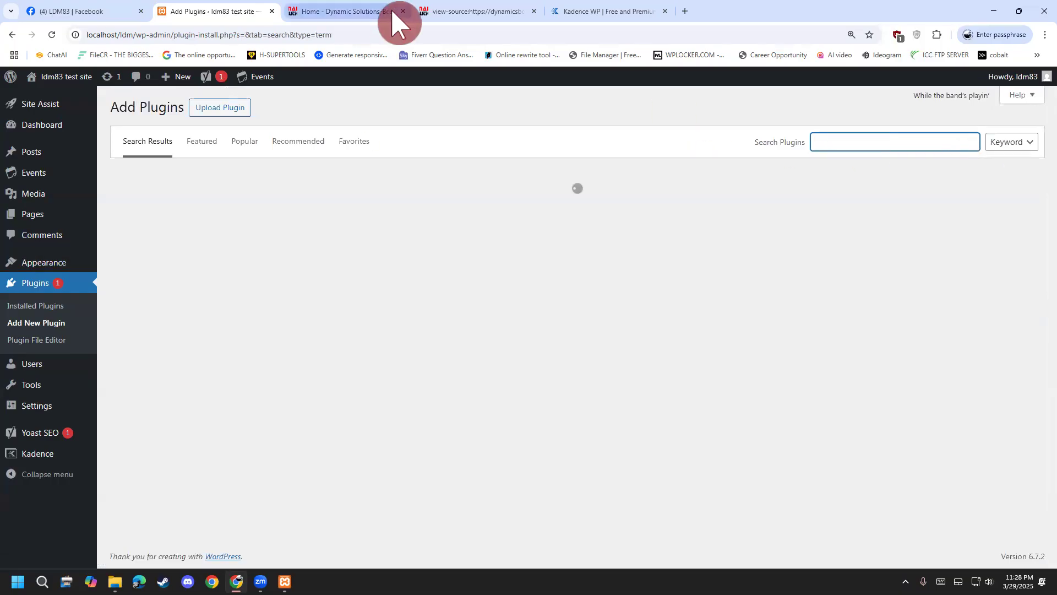
pyautogui.click(1044, 35)
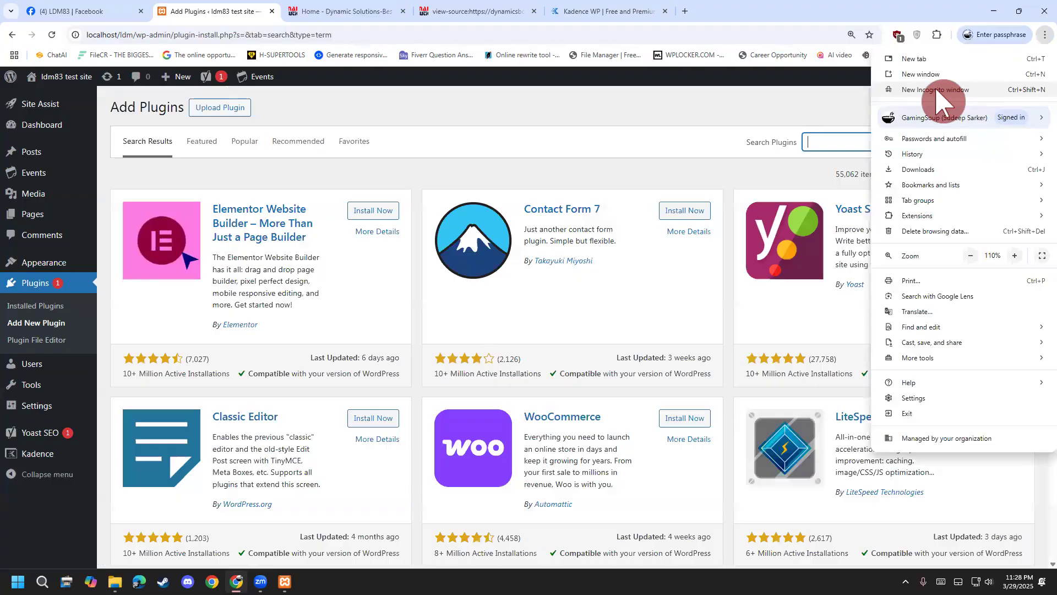
pyautogui.click(942, 90)
pyautogui.click(253, 39)
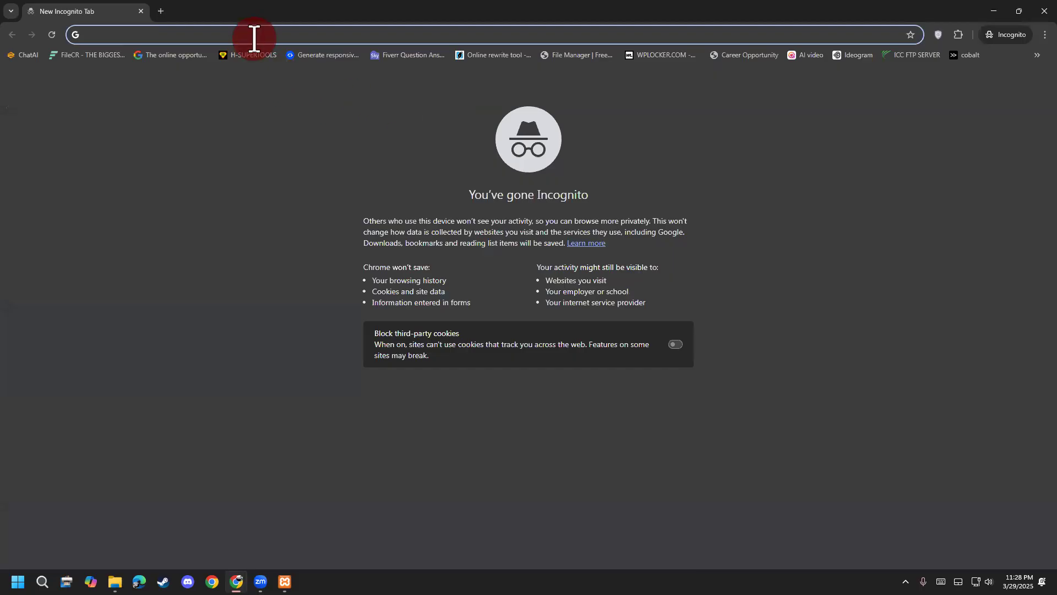
# Load Fiverr and search for 'wordpress speed optimization' from the suggestions.
pyautogui.write('fiverr')
pyautogui.press('Return')
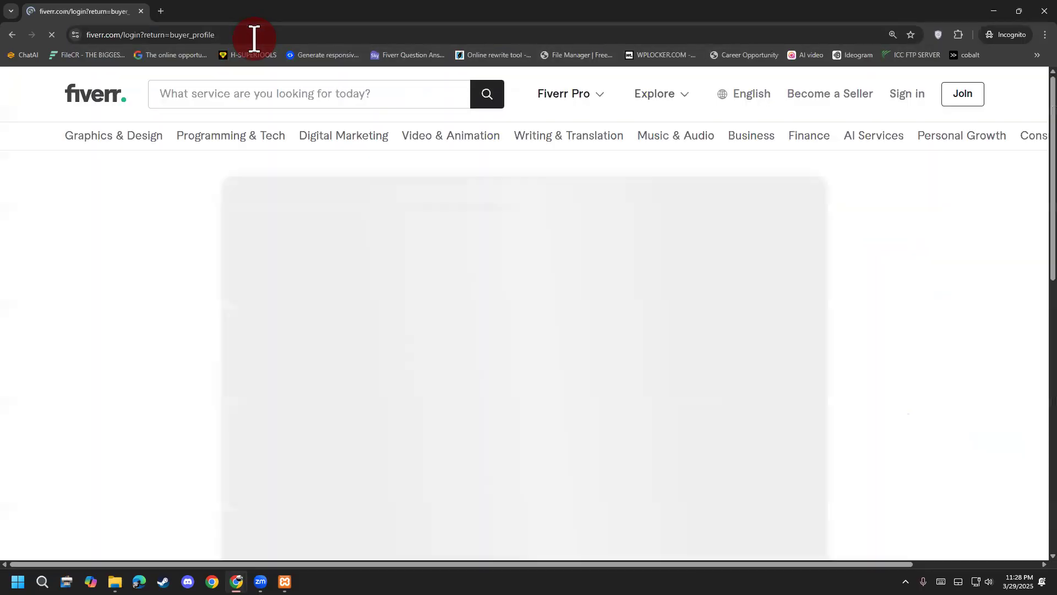
pyautogui.click(330, 86)
pyautogui.write('w')
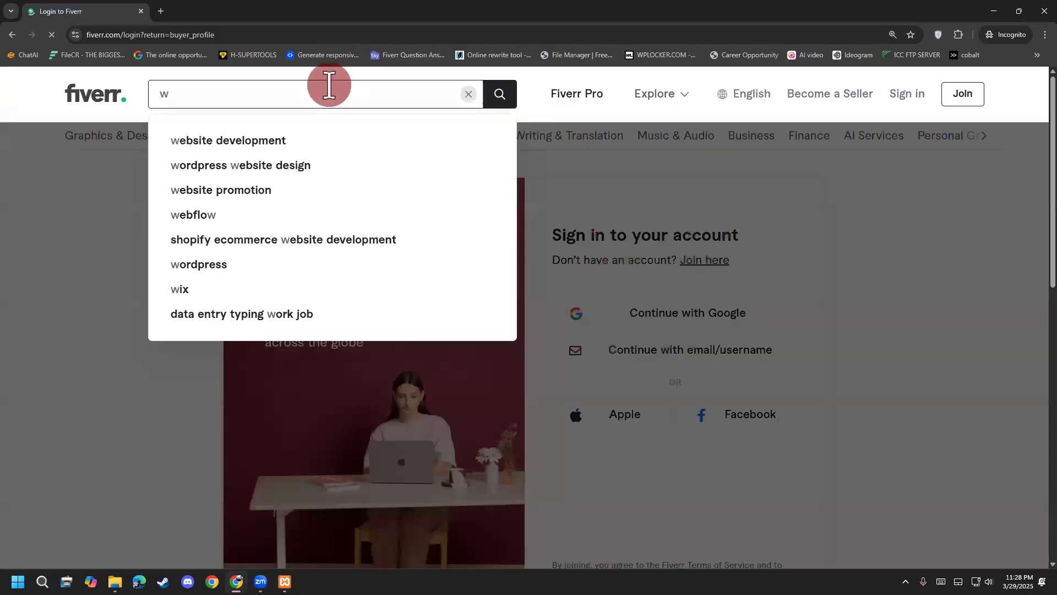
pyautogui.write('ordpress')
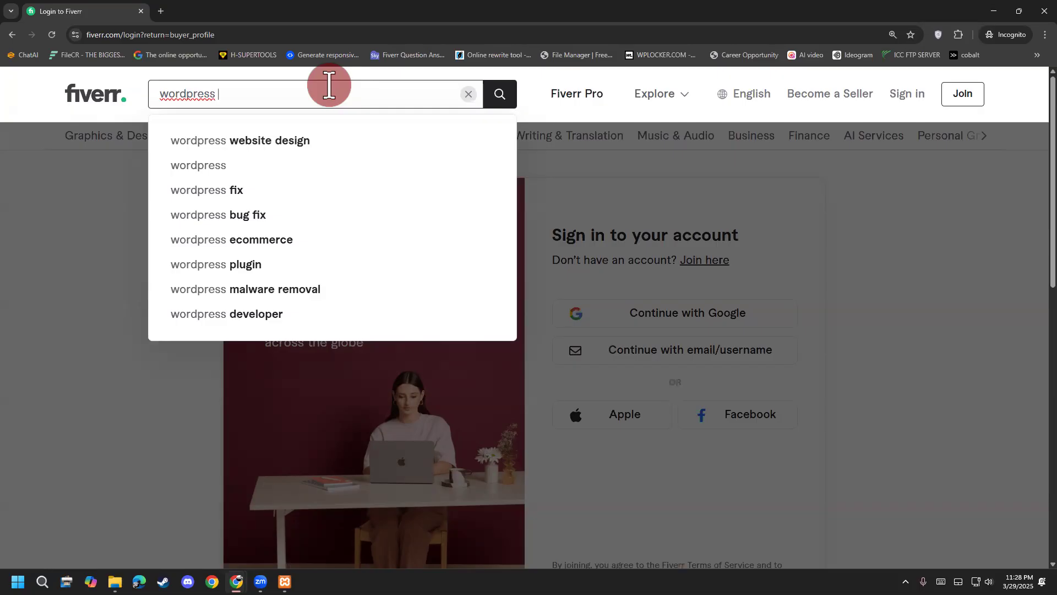
pyautogui.write(' s')
pyautogui.press('Down')
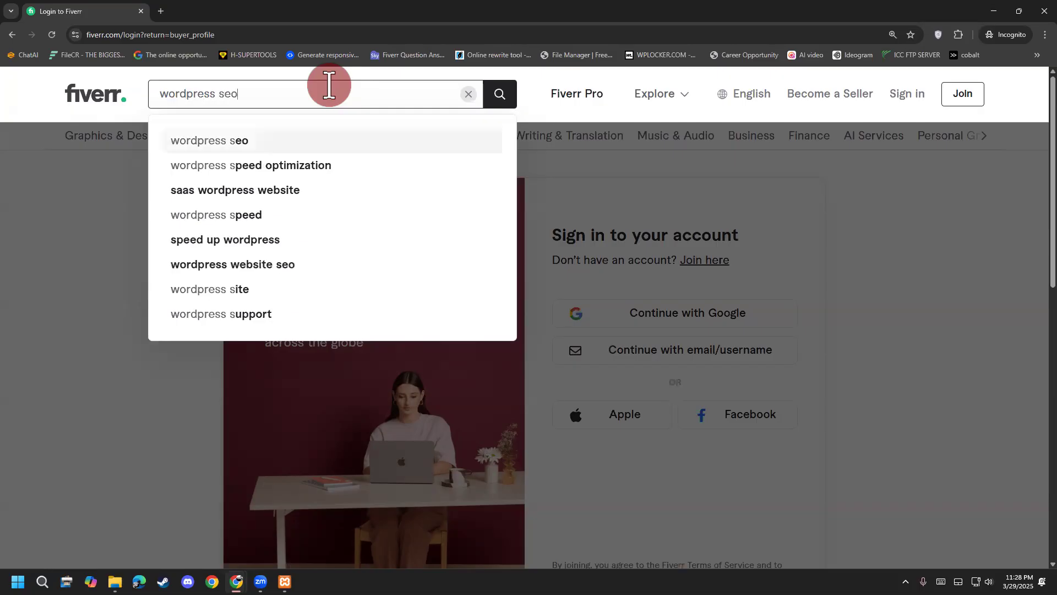
pyautogui.press('Down')
pyautogui.press('Return')
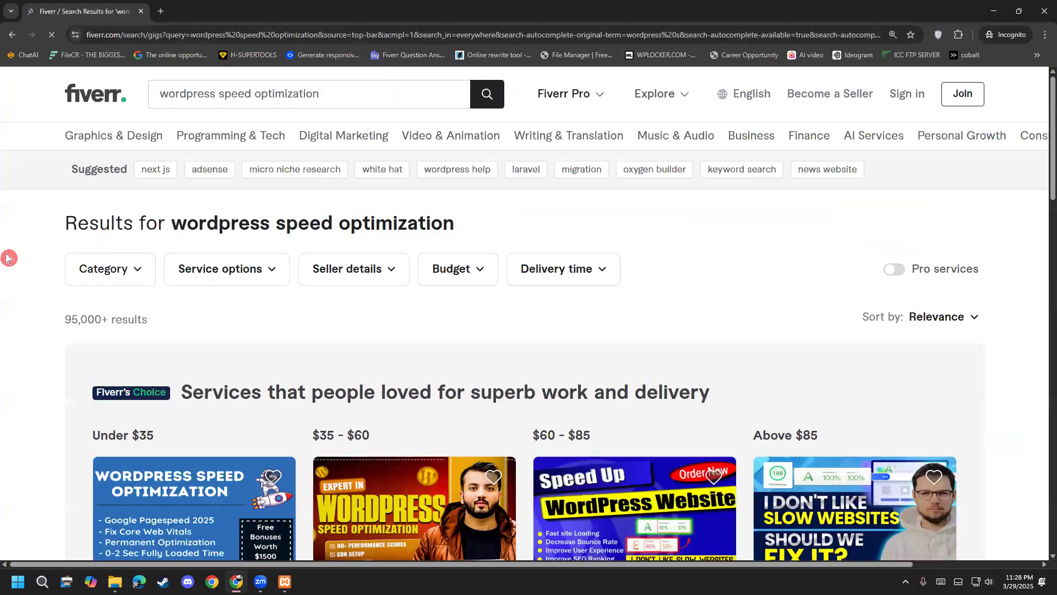
# Dismiss Fiverr's sign-up popup and scroll through the gigs priced $5 to $300.
pyautogui.scroll(-2, 14, 243)
pyautogui.click(20, 237)
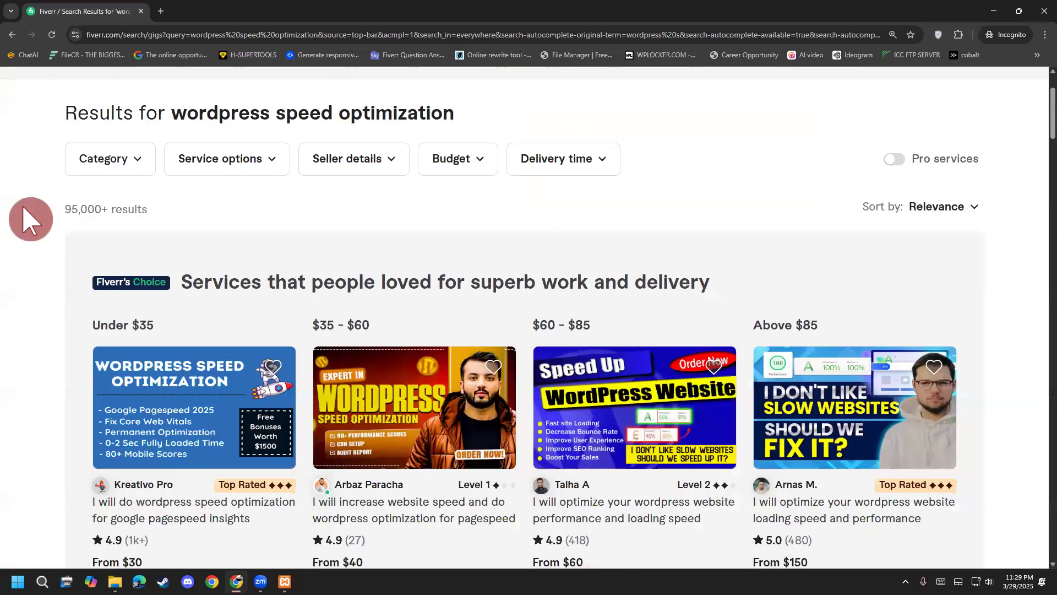
pyautogui.scroll(-9, 28, 219)
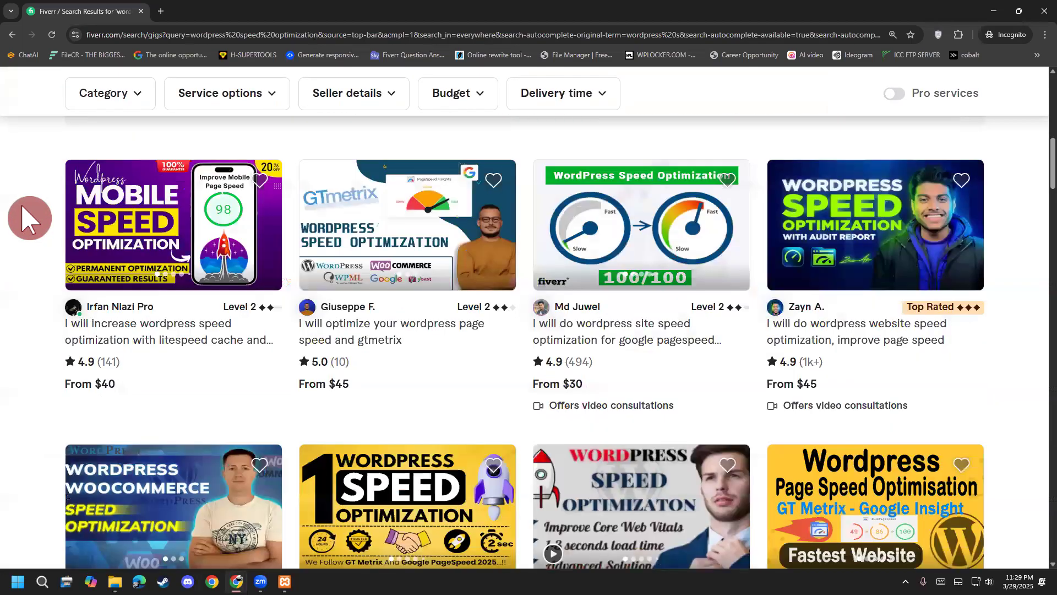
pyautogui.scroll(10, 28, 219)
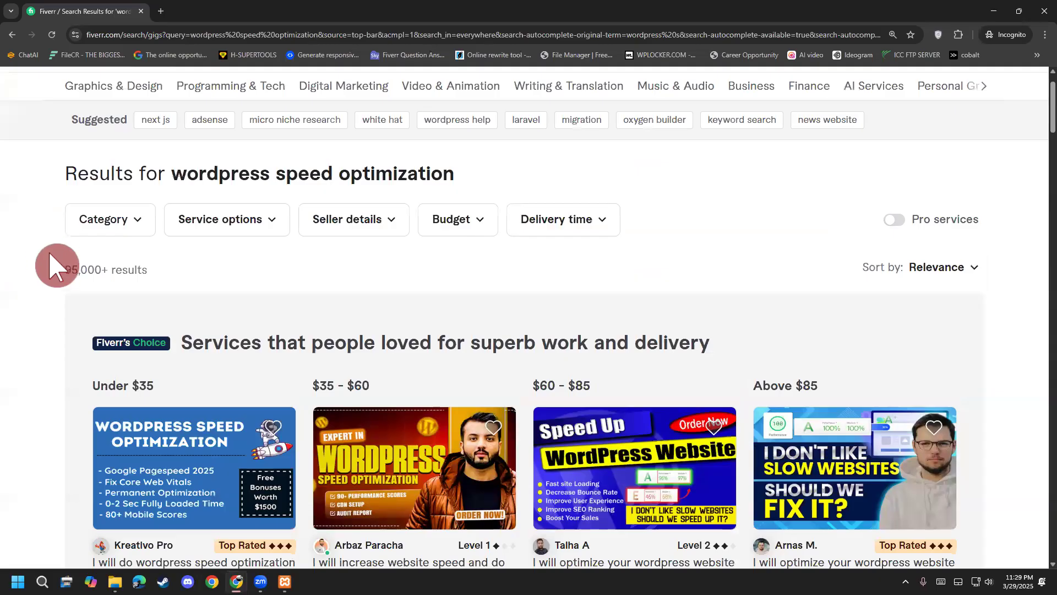
pyautogui.moveTo(50, 254); pyautogui.dragTo(175, 277)
pyautogui.click(173, 283)
pyautogui.scroll(-14, 135, 260)
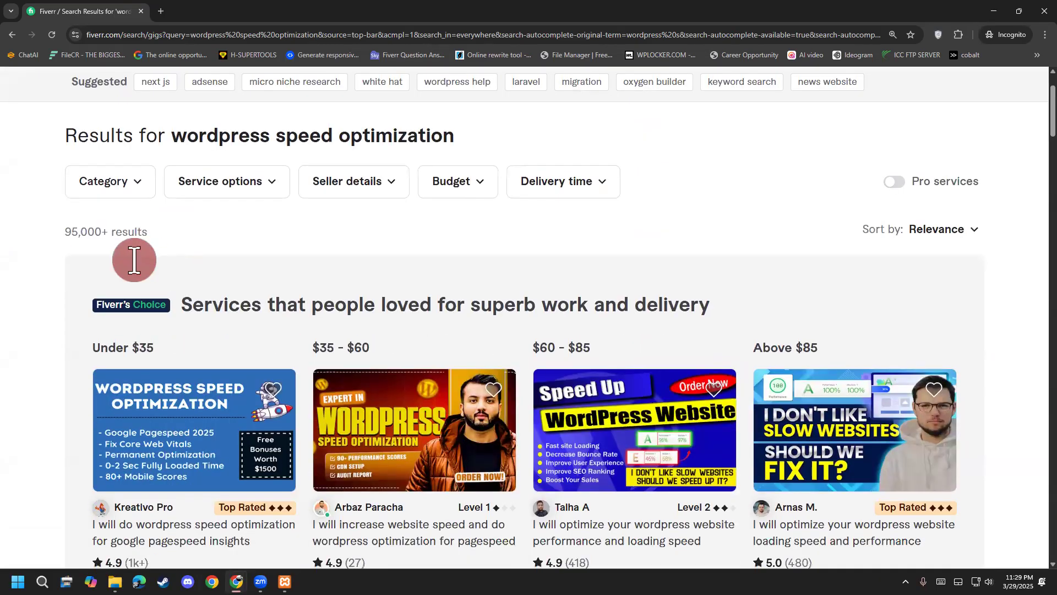
pyautogui.scroll(3, 22, 329)
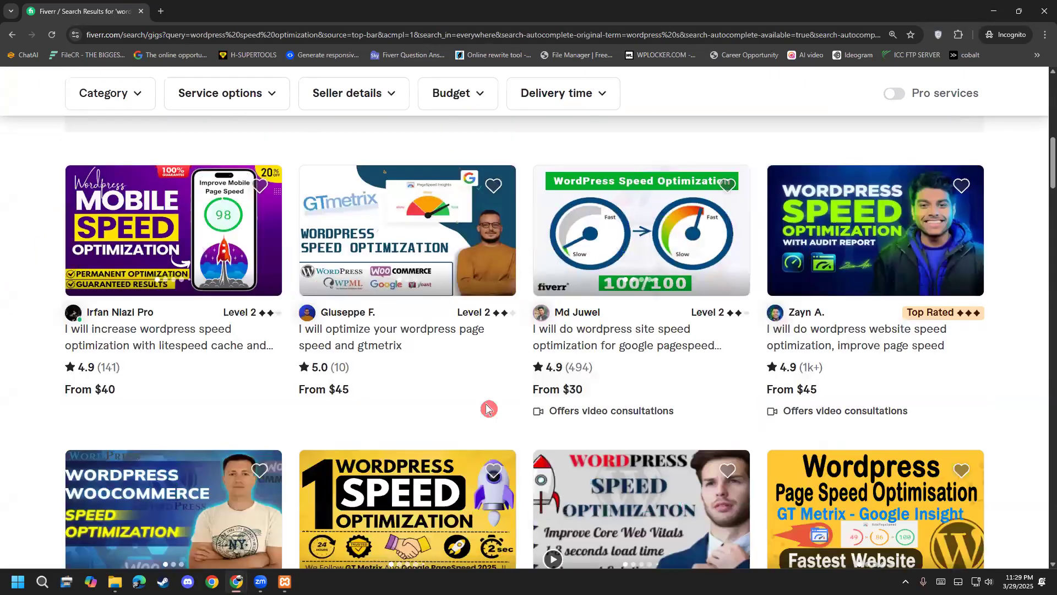
pyautogui.scroll(-7, 137, 295)
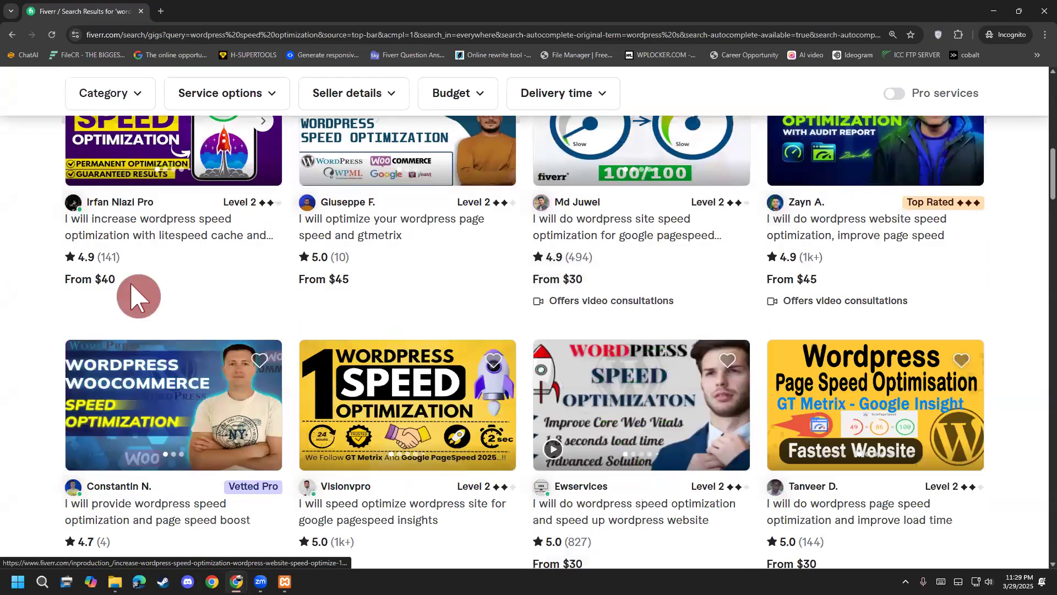
pyautogui.scroll(-1, 22, 375)
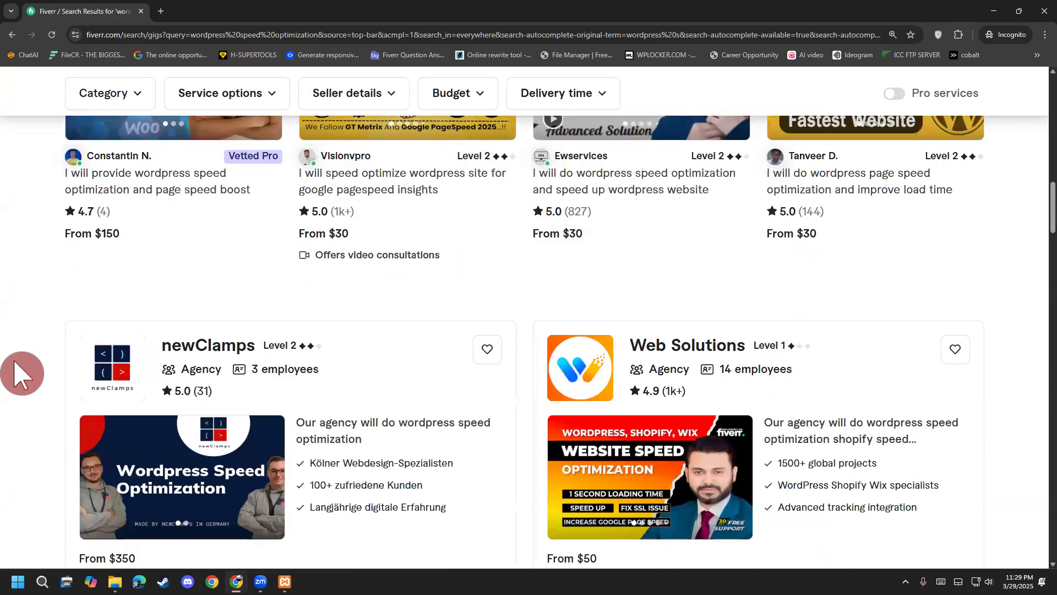
pyautogui.scroll(-7, 22, 373)
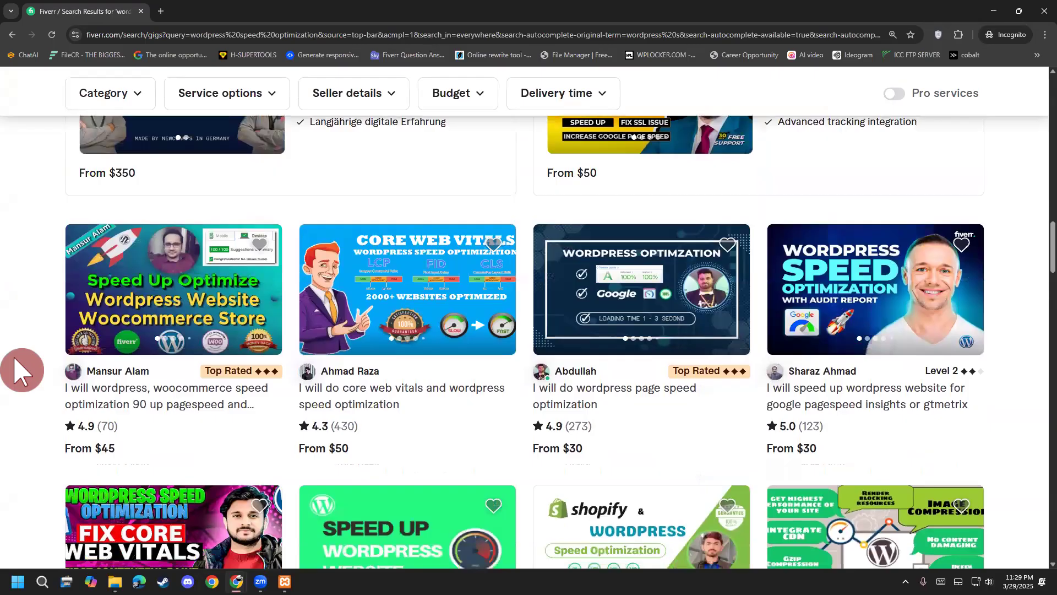
pyautogui.scroll(-2, 22, 370)
pyautogui.scroll(-3, 22, 343)
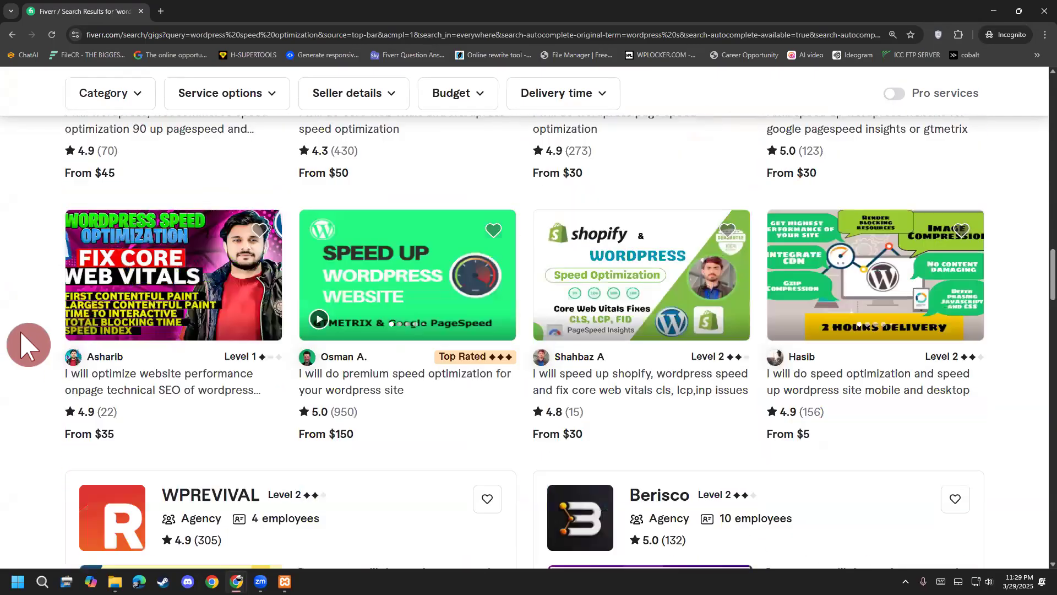
pyautogui.scroll(2, 28, 345)
pyautogui.scroll(-2, 22, 368)
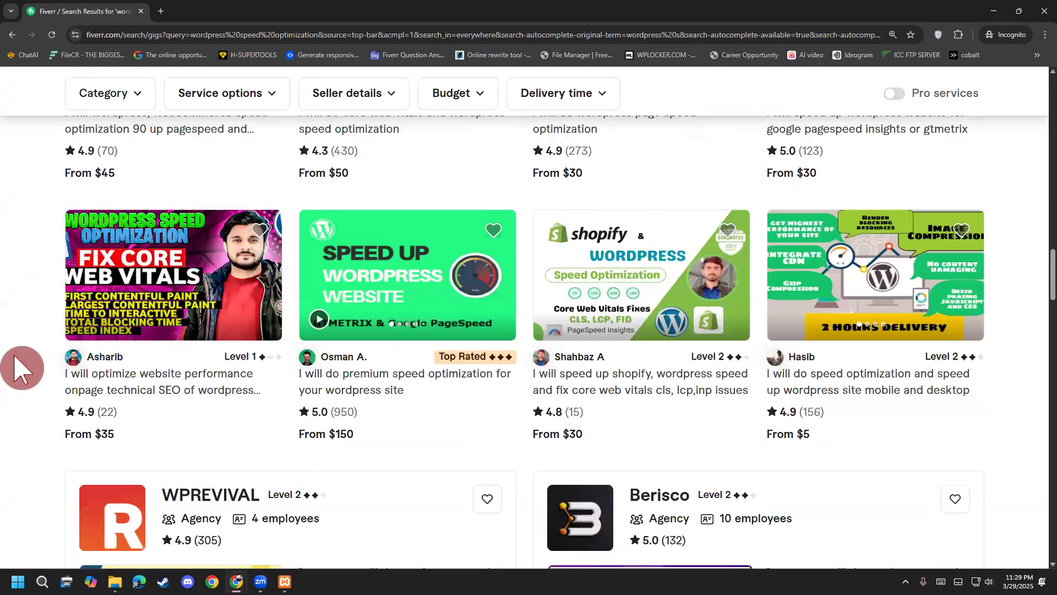
pyautogui.scroll(-1, 23, 358)
pyautogui.scroll(-7, 22, 350)
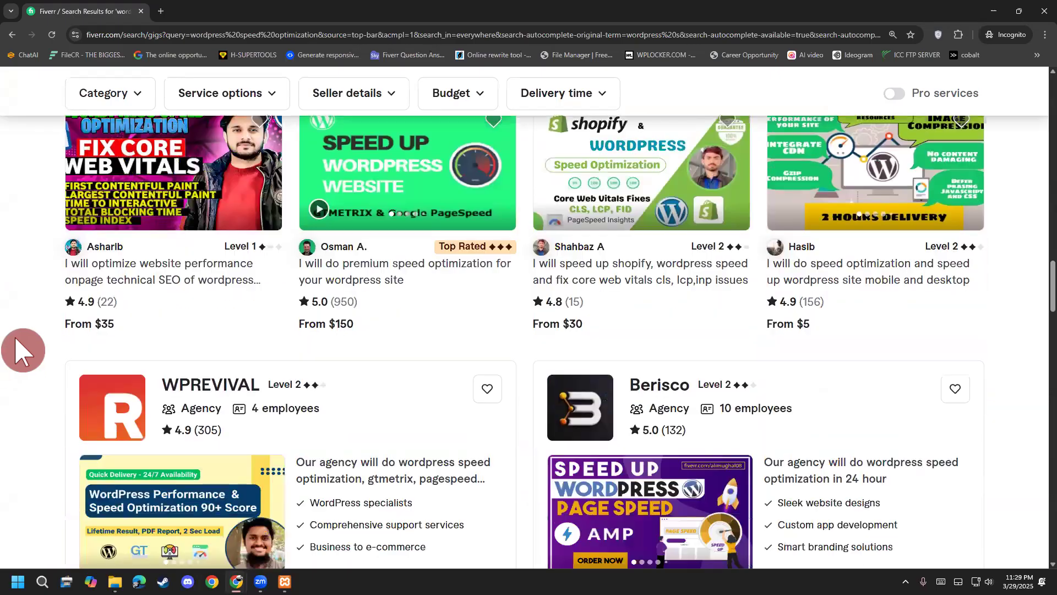
pyautogui.scroll(-2, 22, 350)
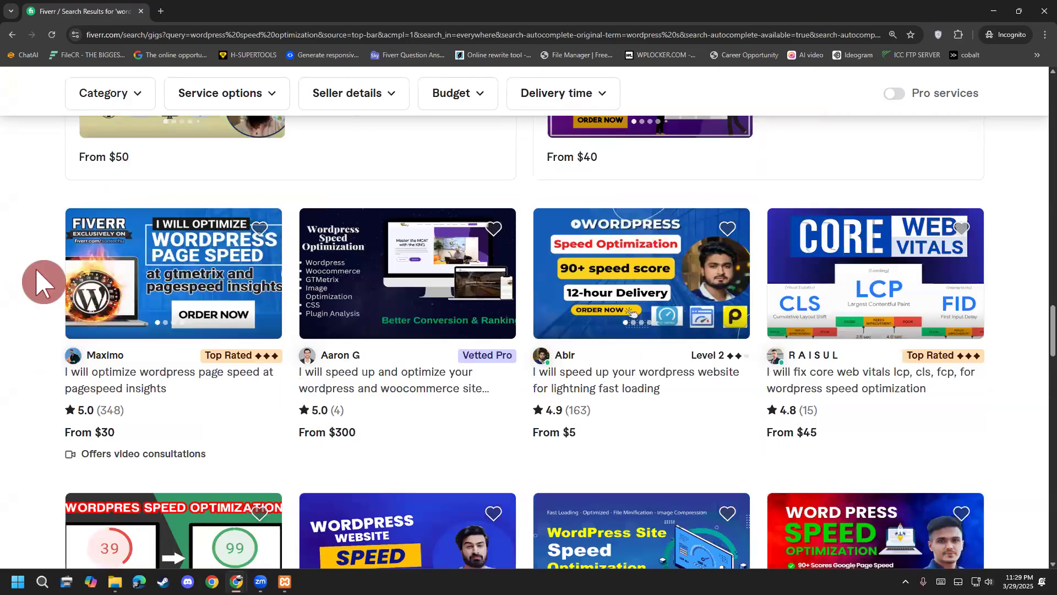
pyautogui.scroll(-3, 1024, 204)
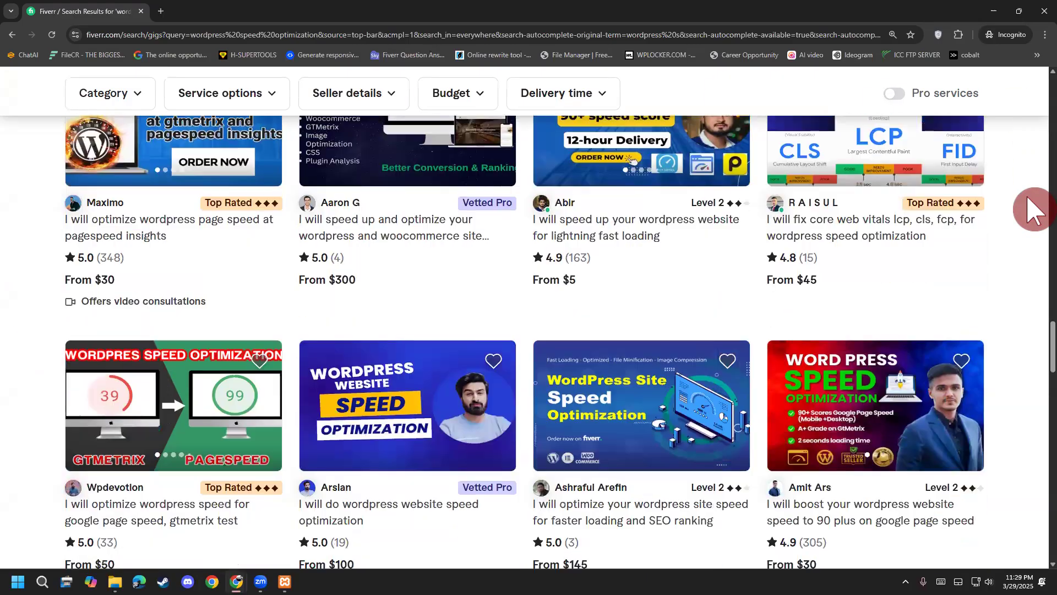
pyautogui.scroll(-1, 1010, 189)
pyautogui.scroll(-3, 1017, 201)
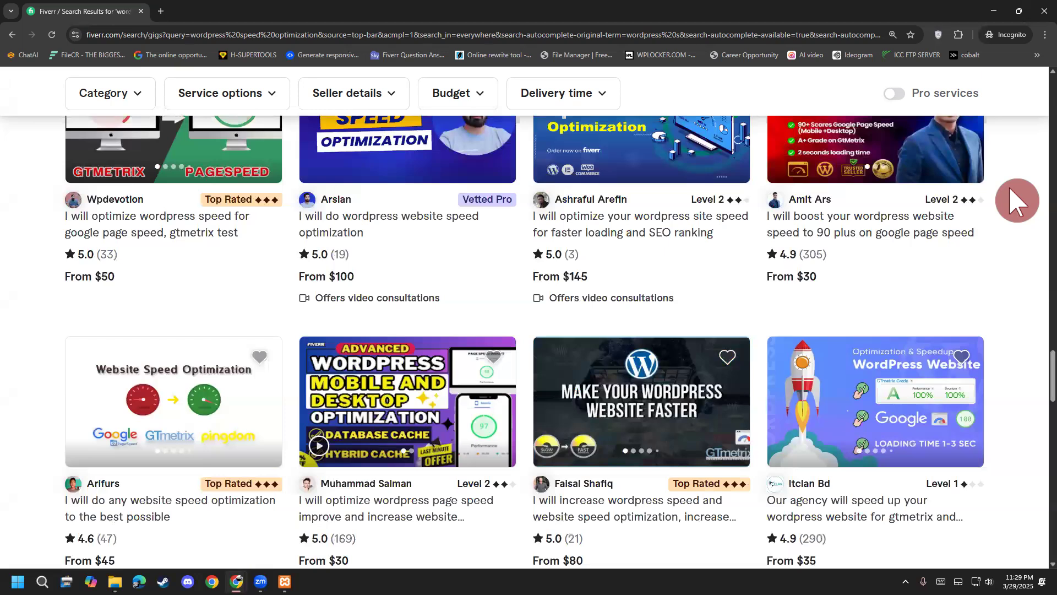
pyautogui.scroll(-3, 1015, 193)
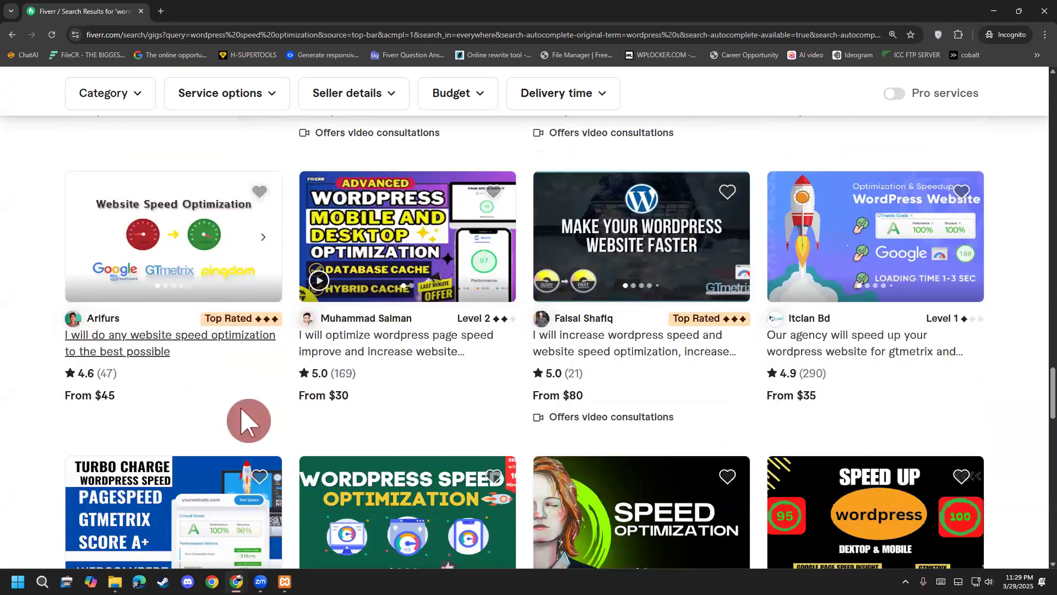
pyautogui.moveTo(236, 582)
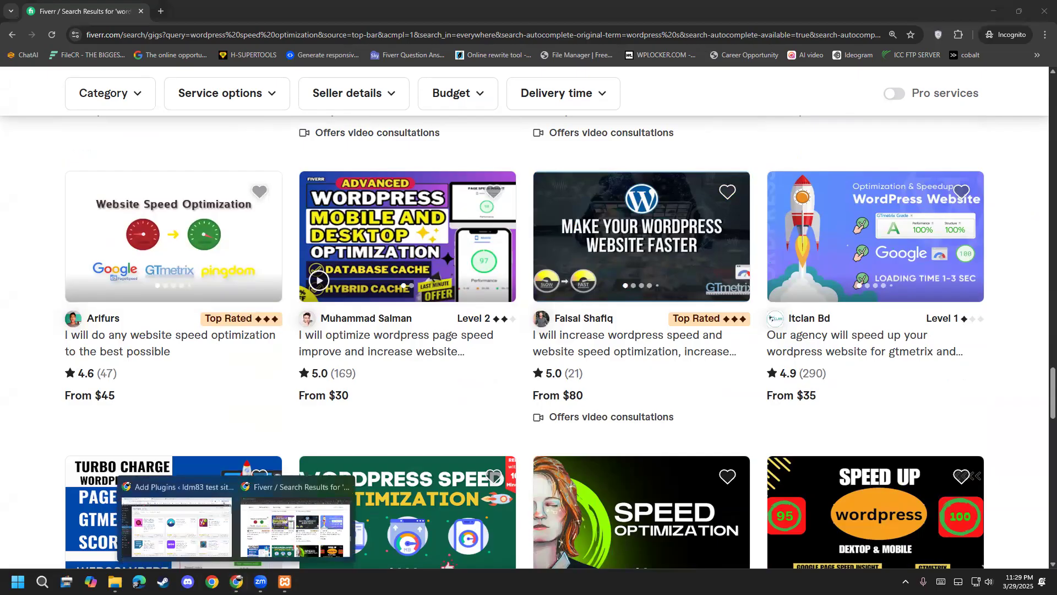
pyautogui.click(225, 528)
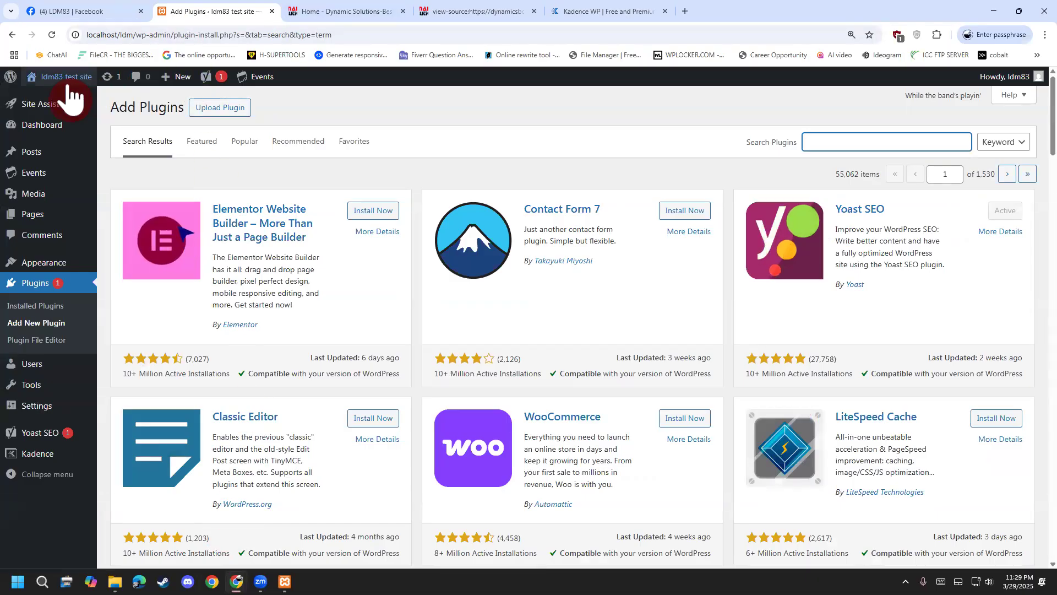
pyautogui.moveTo(66, 99)
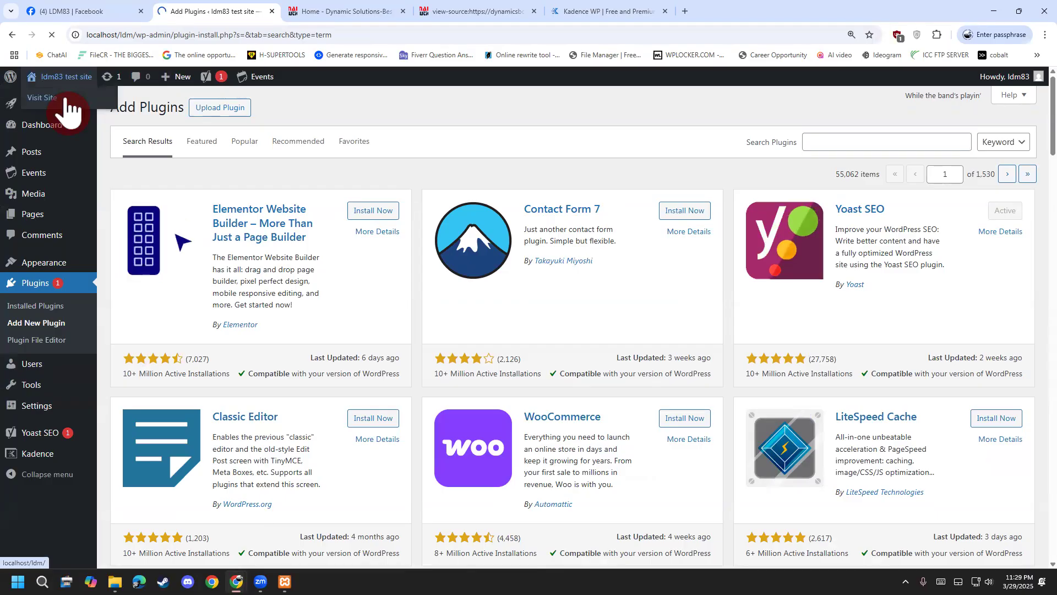
pyautogui.click(66, 99)
pyautogui.scroll(-10, 271, 428)
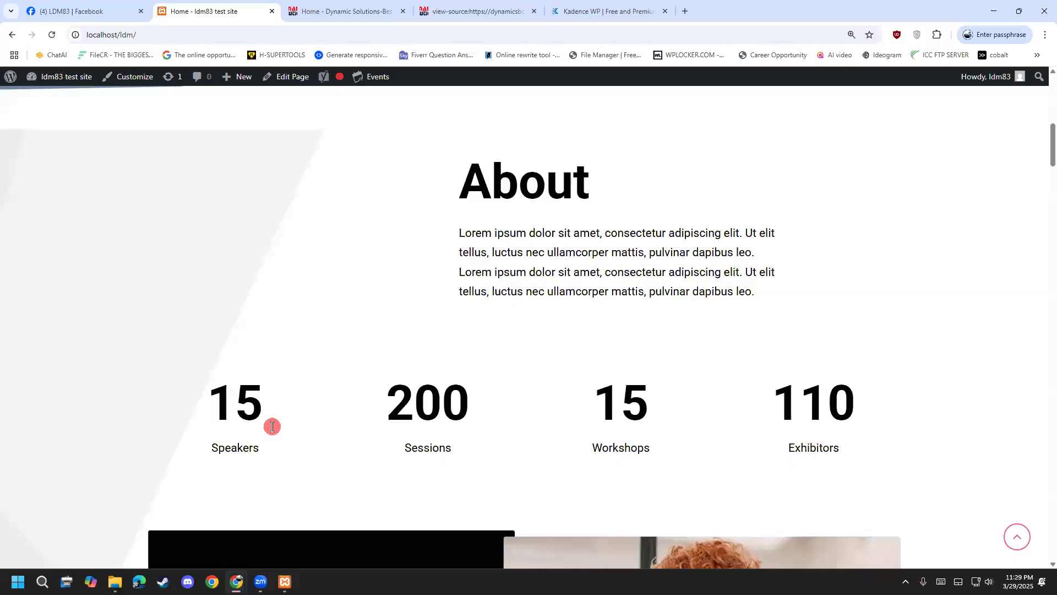
pyautogui.scroll(-8, 274, 432)
pyautogui.scroll(-4, 274, 431)
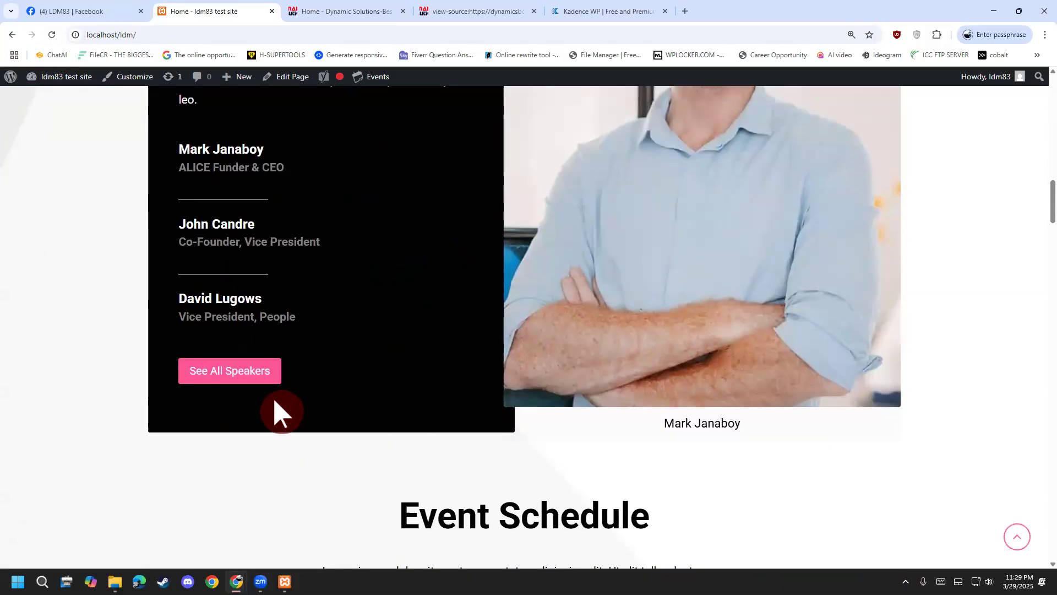
pyautogui.scroll(-5, 272, 399)
pyautogui.scroll(-20, 271, 413)
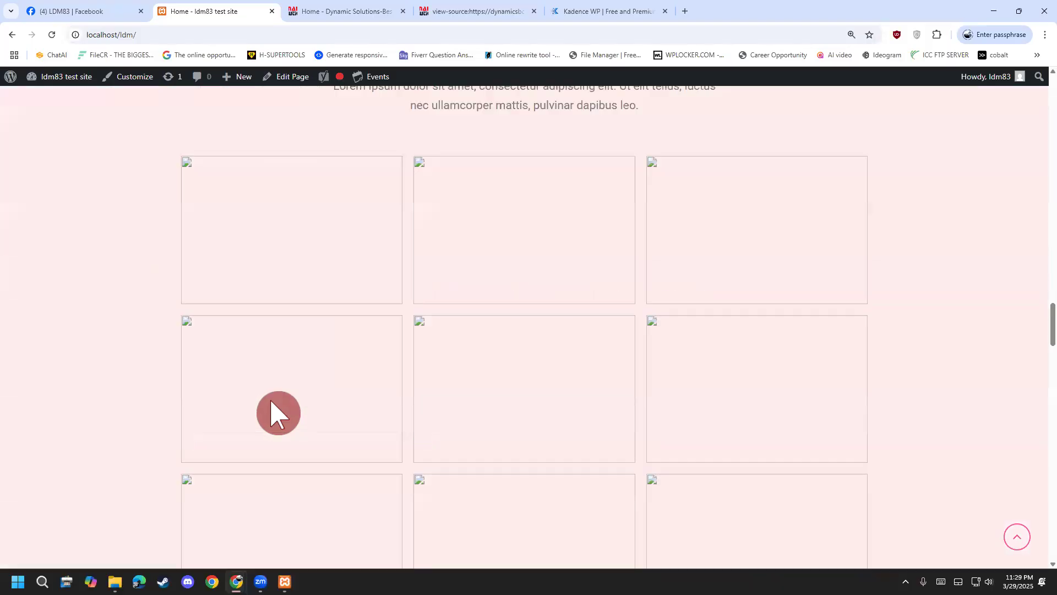
pyautogui.scroll(2, 286, 342)
pyautogui.scroll(-3, 278, 316)
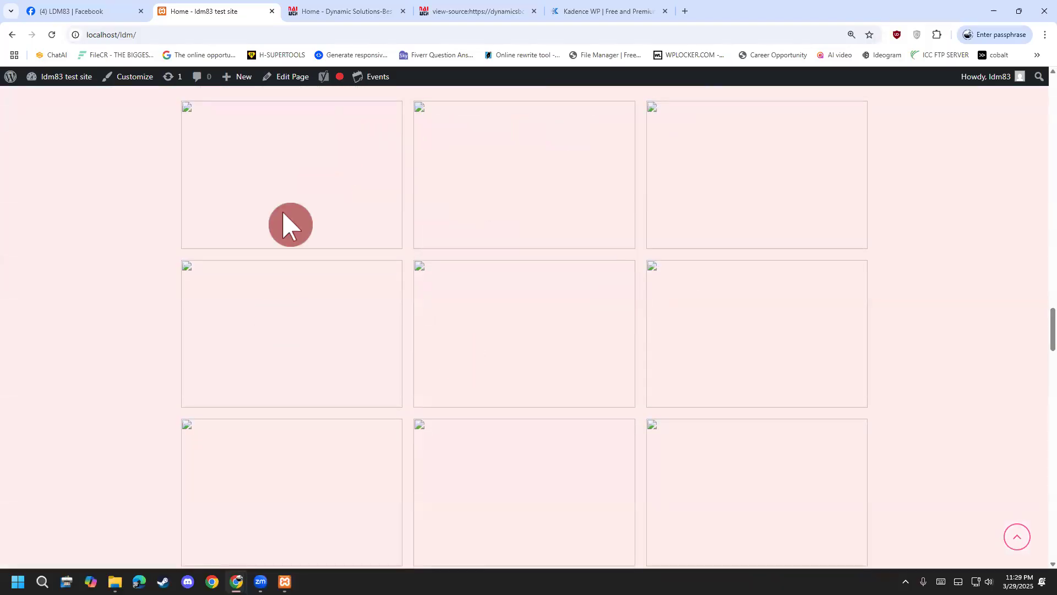
pyautogui.scroll(-5, 342, 406)
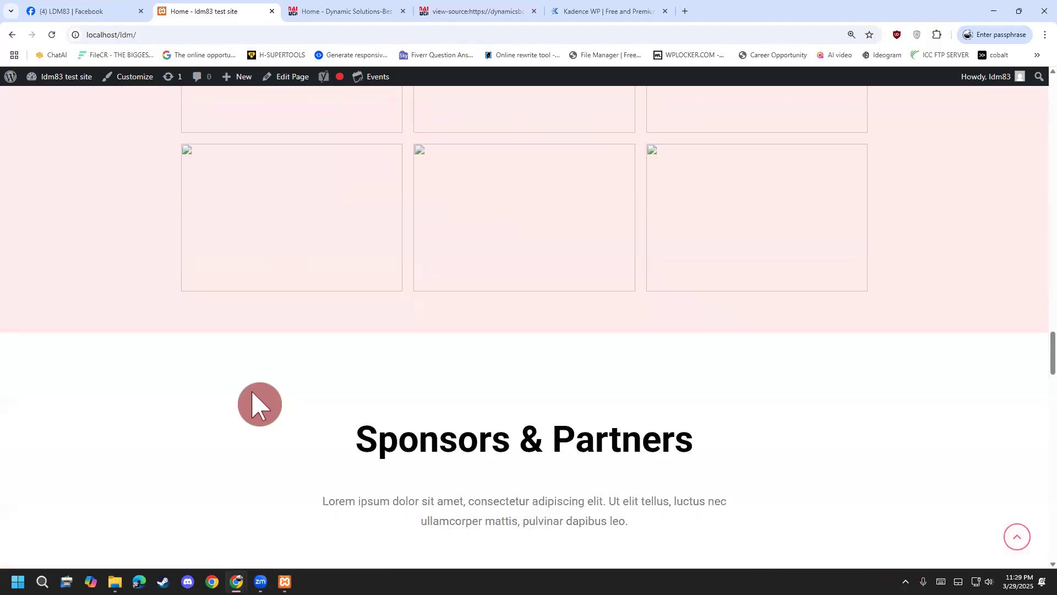
pyautogui.scroll(4, 333, 313)
pyautogui.scroll(-4, 78, 352)
pyautogui.scroll(1, 33, 236)
pyautogui.scroll(6, 111, 288)
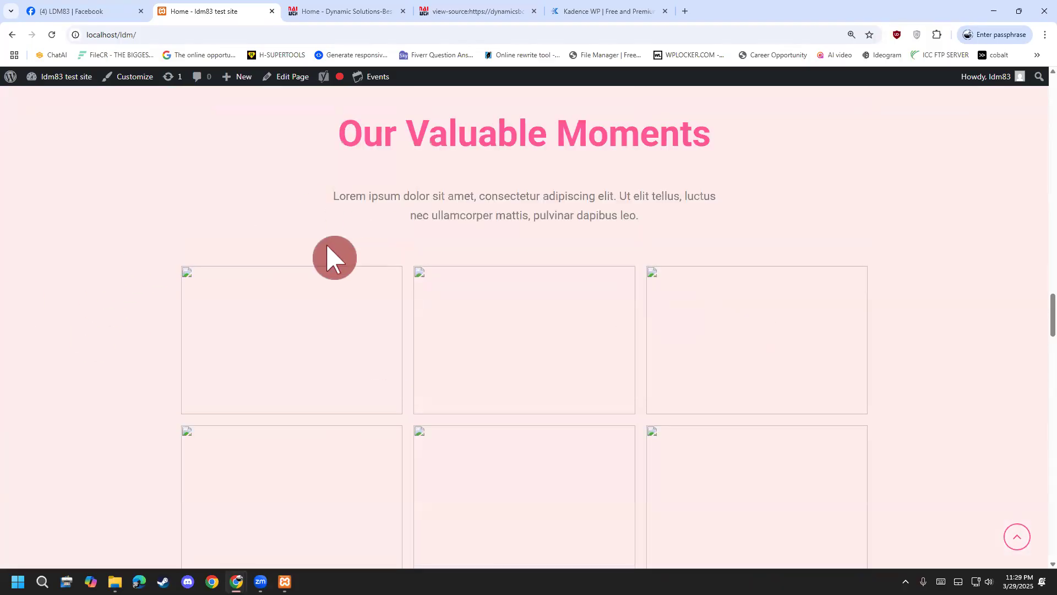
pyautogui.scroll(3, 22, 301)
pyautogui.scroll(-6, 276, 302)
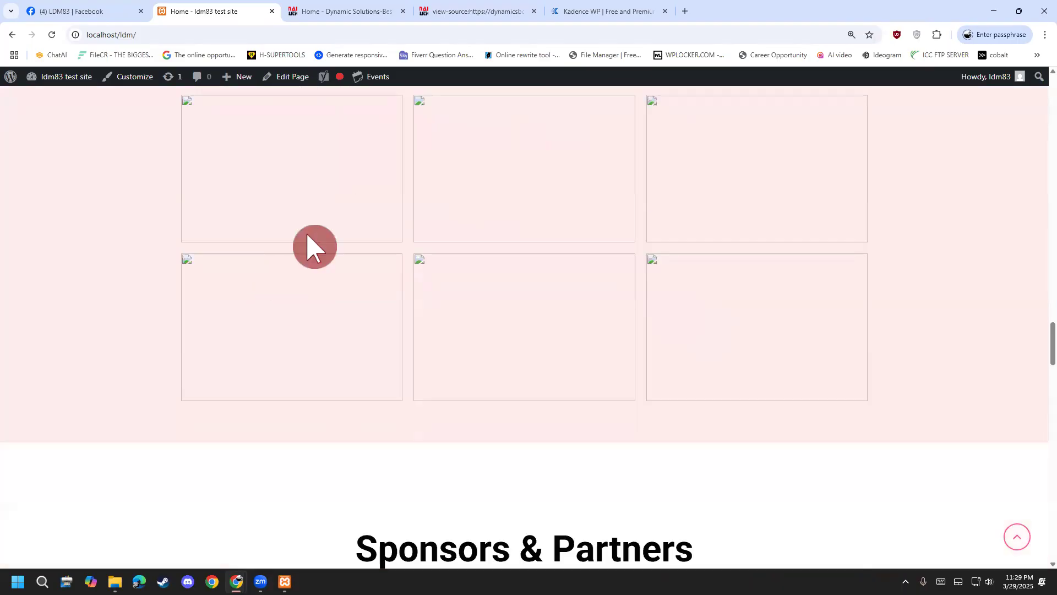
pyautogui.scroll(-1, 219, 497)
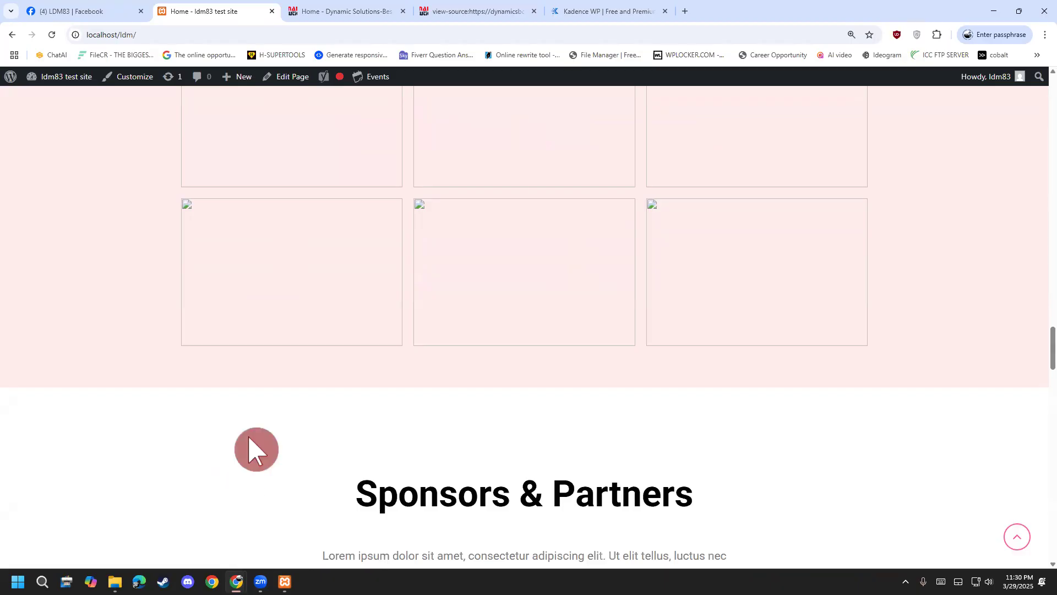
pyautogui.click(255, 35)
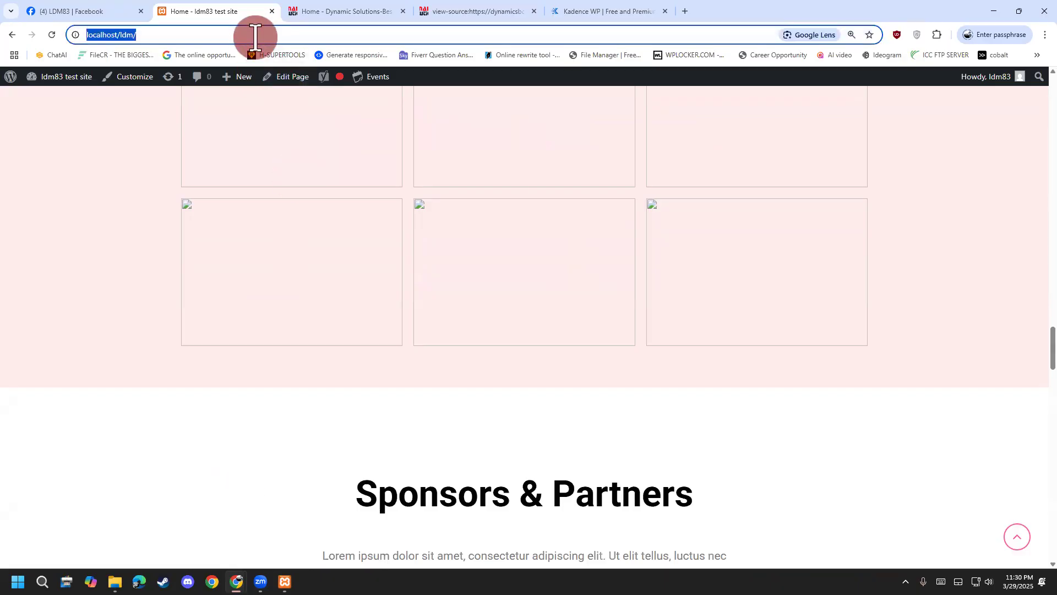
# Load hostingbangladesh.com and scroll to its SSD, Corporate and WordPress hosting plans.
pyautogui.write('hos')
pyautogui.press('Return')
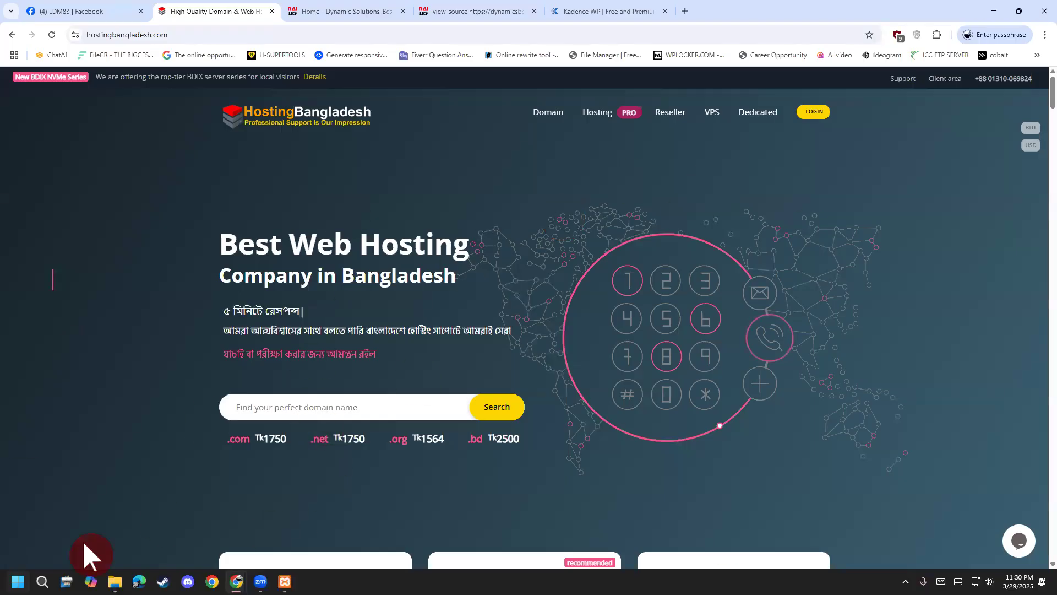
pyautogui.scroll(-3, 201, 411)
pyautogui.scroll(-3, 208, 423)
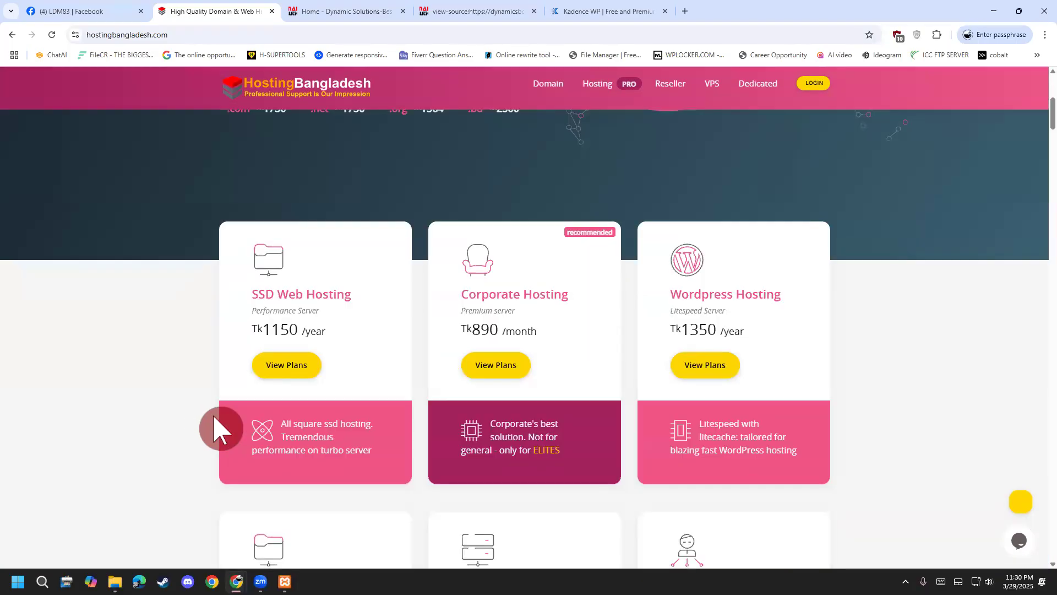
pyautogui.scroll(-2, 259, 330)
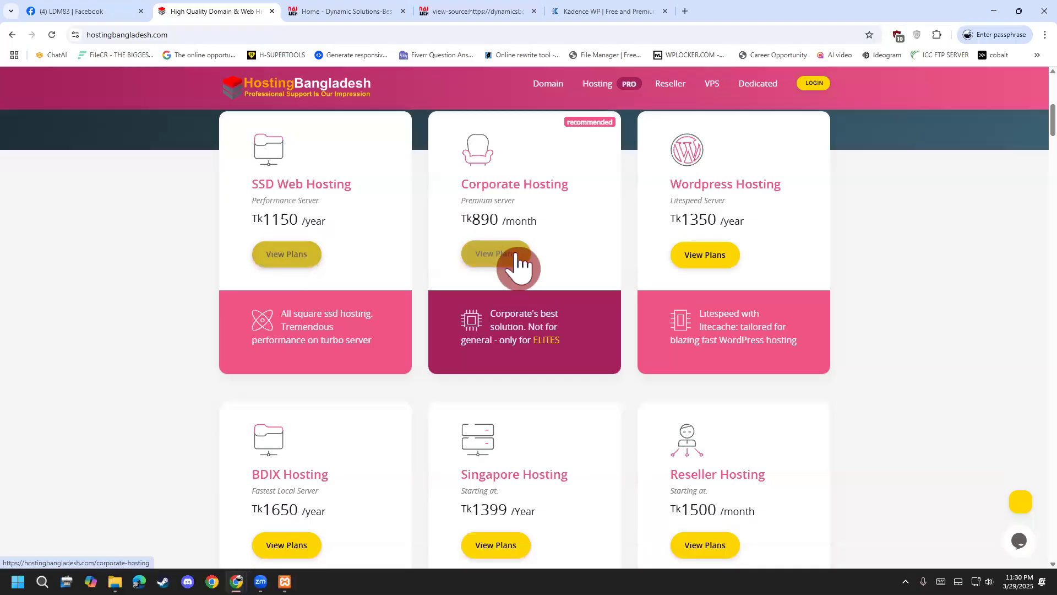
pyautogui.scroll(3, 479, 379)
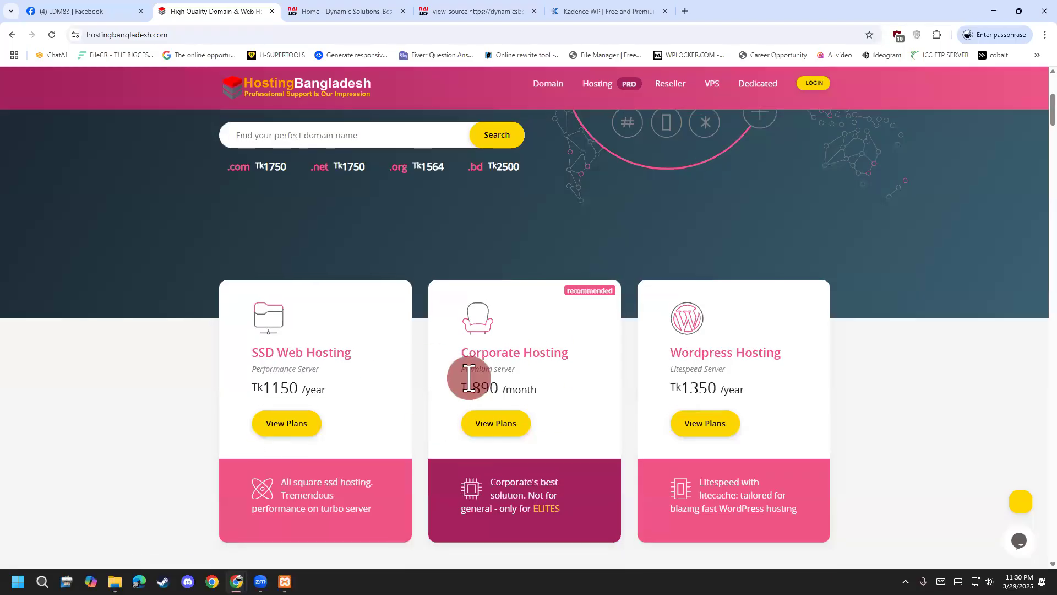
pyautogui.scroll(2, 471, 385)
pyautogui.scroll(3, 473, 385)
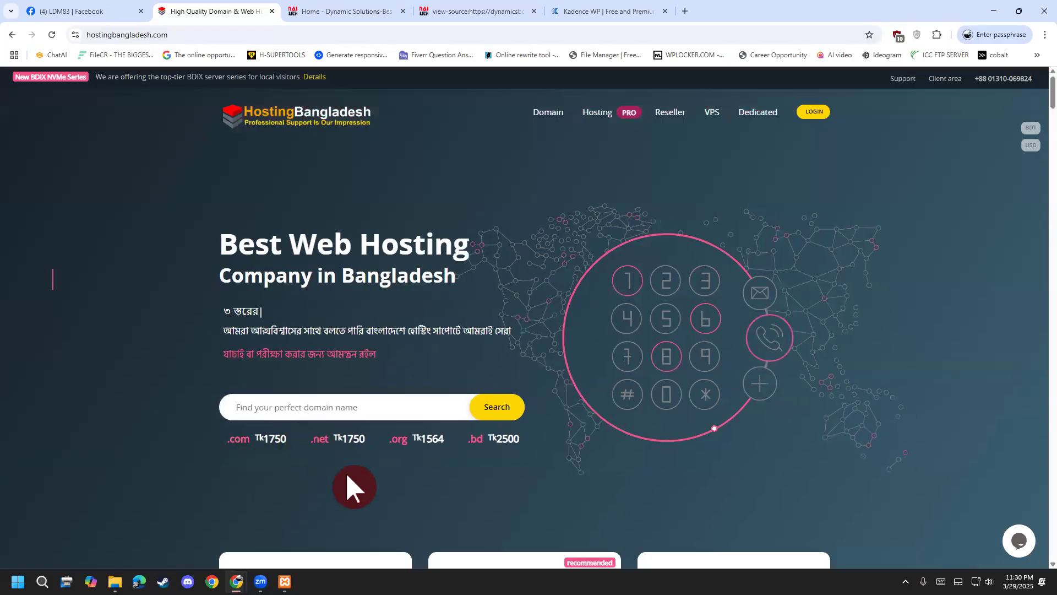
pyautogui.scroll(-4, 435, 469)
pyautogui.scroll(-1, 378, 468)
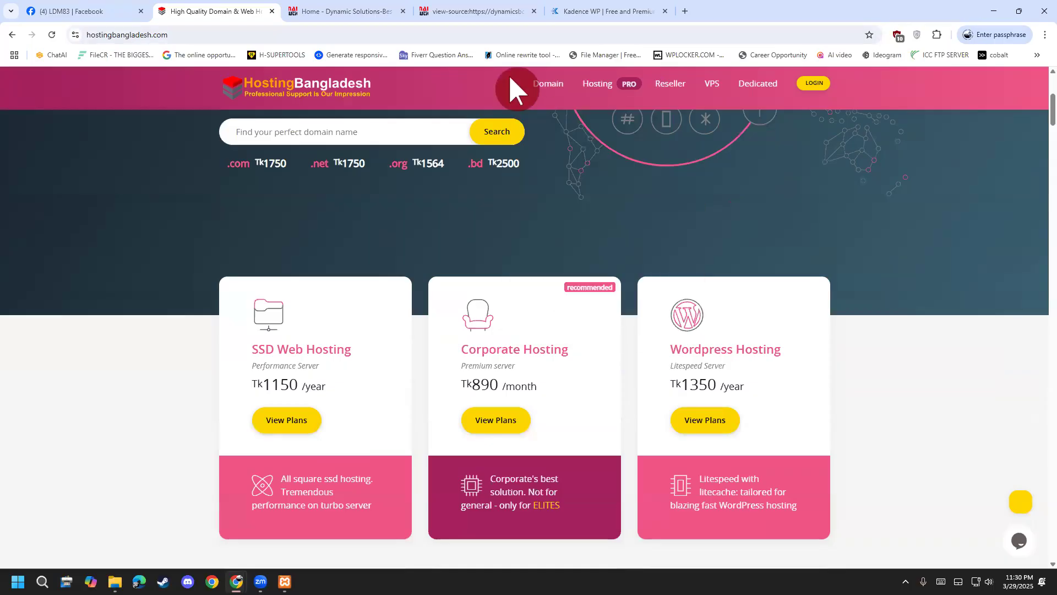
pyautogui.moveTo(571, 168)
pyautogui.mouseDown()
pyautogui.moveTo(612, 258)
pyautogui.moveTo(689, 231)
pyautogui.moveTo(706, 243)
pyautogui.moveTo(727, 179)
pyautogui.moveTo(767, 210)
pyautogui.moveTo(824, 163)
pyautogui.moveTo(823, 211)
pyautogui.moveTo(843, 248)
pyautogui.mouseUp()
pyautogui.moveTo(896, 180)
pyautogui.mouseDown()
pyautogui.moveTo(917, 201)
pyautogui.moveTo(925, 172)
pyautogui.moveTo(951, 212)
pyautogui.moveTo(990, 204)
pyautogui.moveTo(871, 263)
pyautogui.mouseUp()
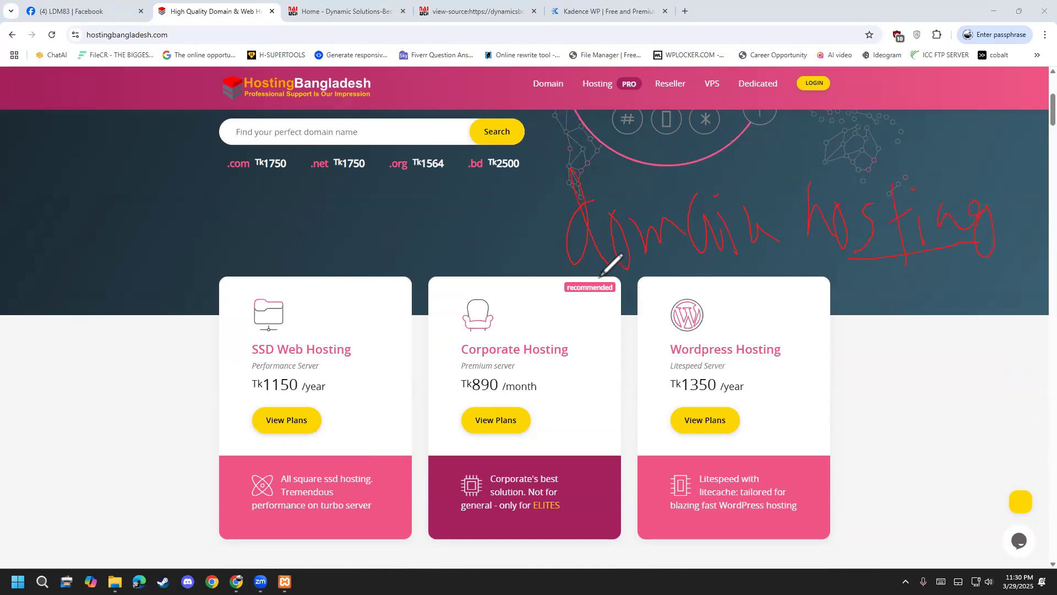
pyautogui.moveTo(793, 177)
pyautogui.mouseDown()
pyautogui.moveTo(762, 174)
pyautogui.moveTo(567, 259)
pyautogui.moveTo(752, 270)
pyautogui.moveTo(794, 180)
pyautogui.moveTo(1001, 148)
pyautogui.moveTo(908, 258)
pyautogui.moveTo(783, 269)
pyautogui.mouseUp()
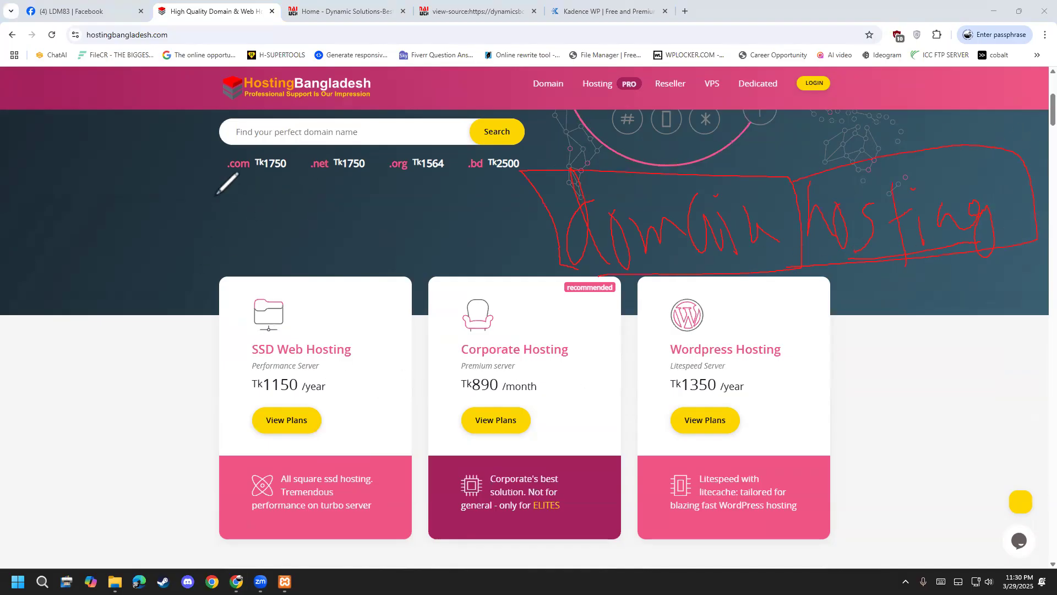
pyautogui.moveTo(267, 186)
pyautogui.mouseDown()
pyautogui.moveTo(221, 129)
pyautogui.moveTo(243, 197)
pyautogui.mouseUp()
pyautogui.moveTo(189, 384); pyautogui.dragTo(194, 388)
pyautogui.moveTo(260, 419)
pyautogui.mouseDown()
pyautogui.moveTo(292, 304)
pyautogui.moveTo(205, 341)
pyautogui.mouseUp()
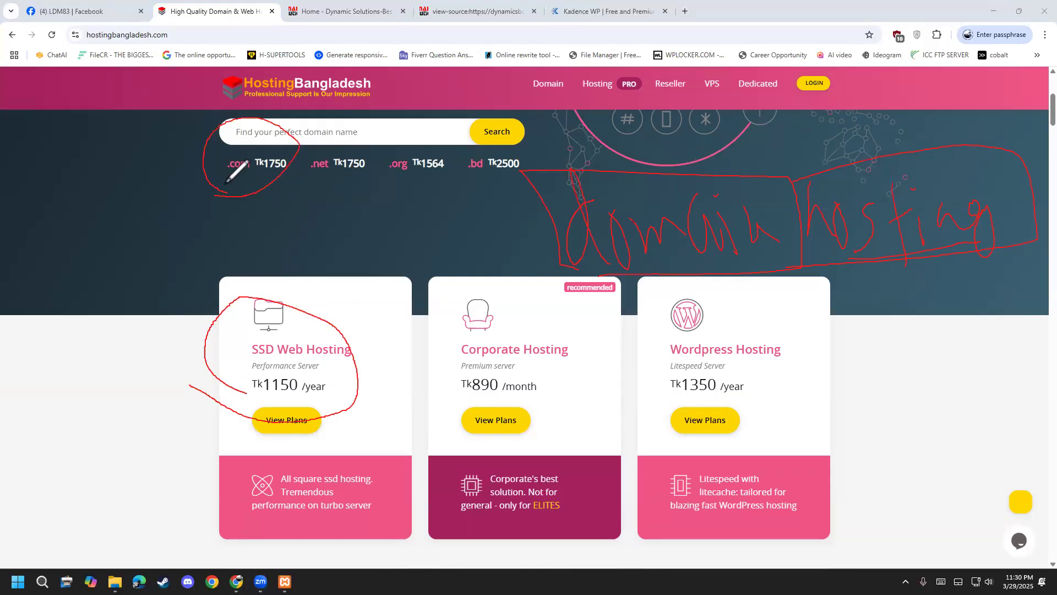
pyautogui.moveTo(226, 178); pyautogui.dragTo(520, 208)
pyautogui.moveTo(325, 387)
pyautogui.mouseDown()
pyautogui.moveTo(415, 411)
pyautogui.moveTo(855, 302)
pyautogui.moveTo(901, 257)
pyautogui.mouseUp()
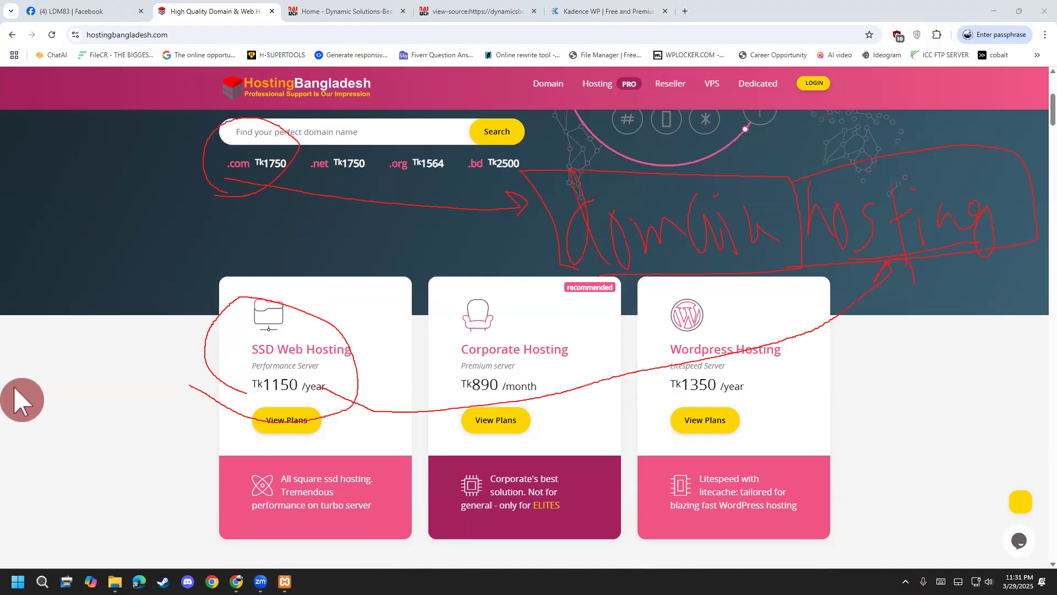
pyautogui.click(183, 447)
pyautogui.moveTo(188, 426); pyautogui.dragTo(203, 440)
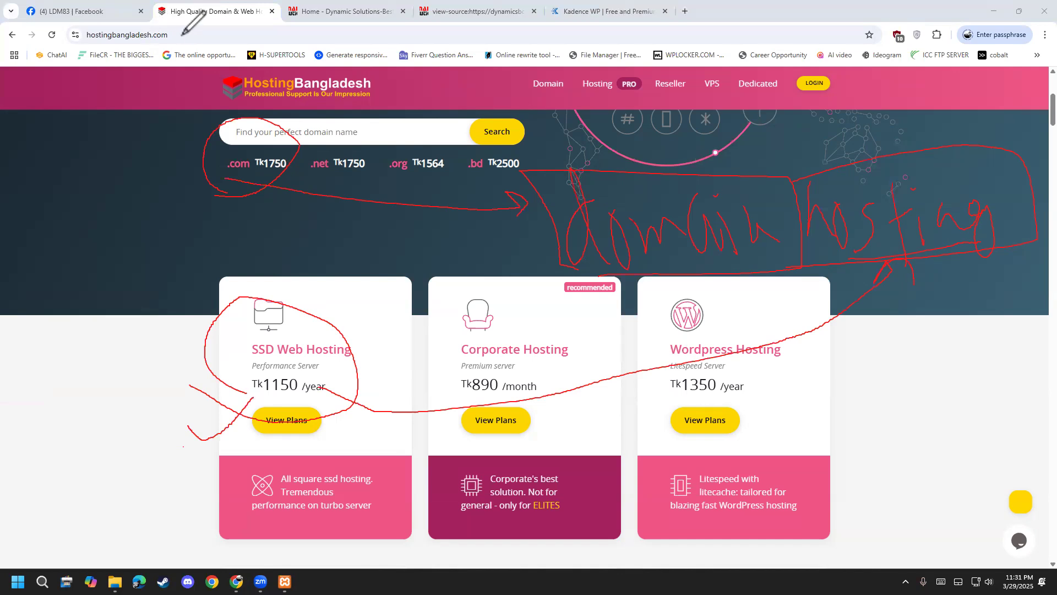
pyautogui.moveTo(193, 30)
pyautogui.mouseDown()
pyautogui.moveTo(156, 33)
pyautogui.moveTo(193, 32)
pyautogui.mouseUp()
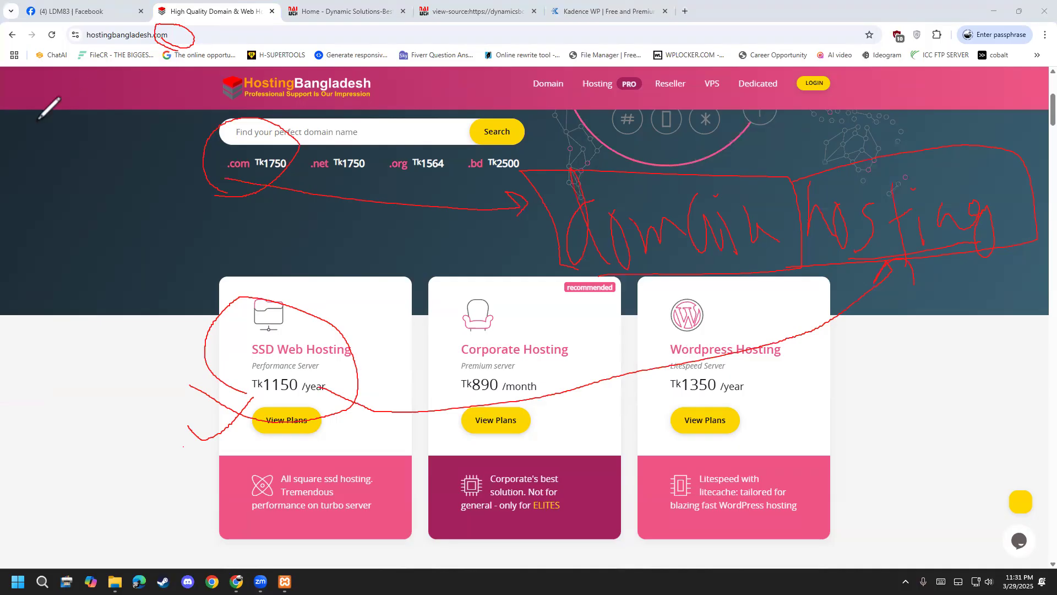
pyautogui.moveTo(308, 184)
pyautogui.mouseDown()
pyautogui.moveTo(342, 138)
pyautogui.moveTo(313, 199)
pyautogui.moveTo(380, 189)
pyautogui.moveTo(427, 130)
pyautogui.moveTo(405, 182)
pyautogui.moveTo(473, 191)
pyautogui.moveTo(481, 120)
pyautogui.moveTo(457, 185)
pyautogui.mouseUp()
pyautogui.moveTo(216, 180)
pyautogui.mouseDown()
pyautogui.moveTo(281, 204)
pyautogui.moveTo(314, 195)
pyautogui.mouseUp()
pyautogui.moveTo(418, 183); pyautogui.dragTo(210, 252)
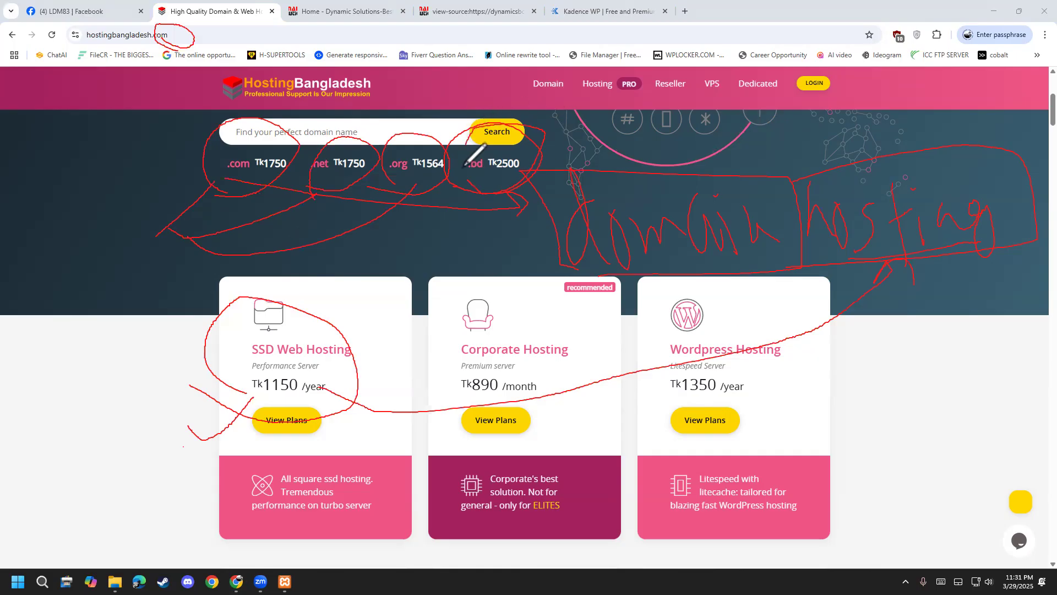
pyautogui.click(59, 256)
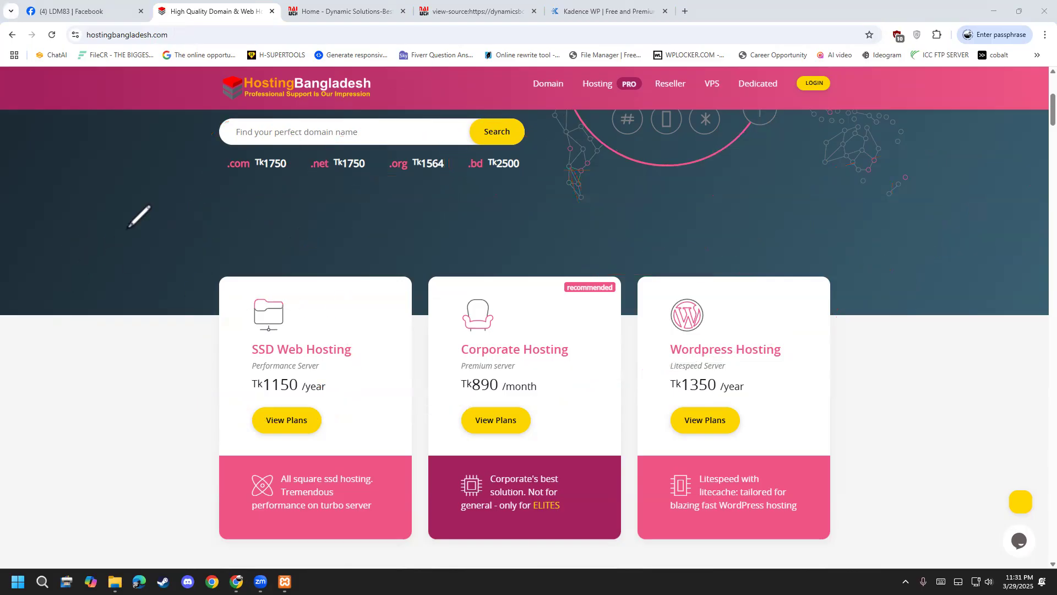
# Close the HostingBangladesh tab and check the Dynamic Solutions site's full https address.
pyautogui.scroll(4, 52, 503)
pyautogui.scroll(-3, 52, 503)
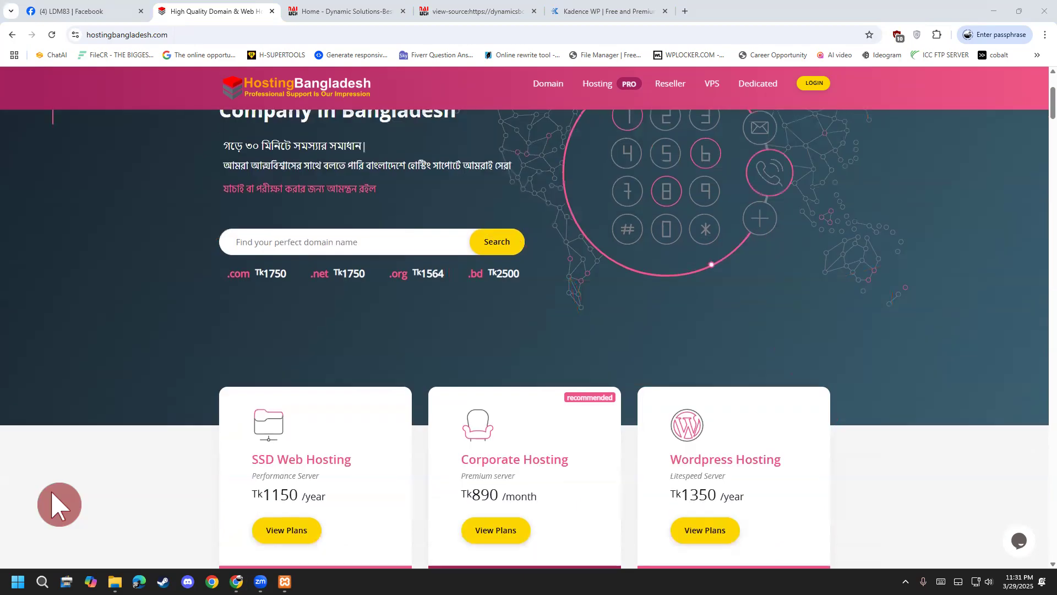
pyautogui.scroll(-13, 49, 491)
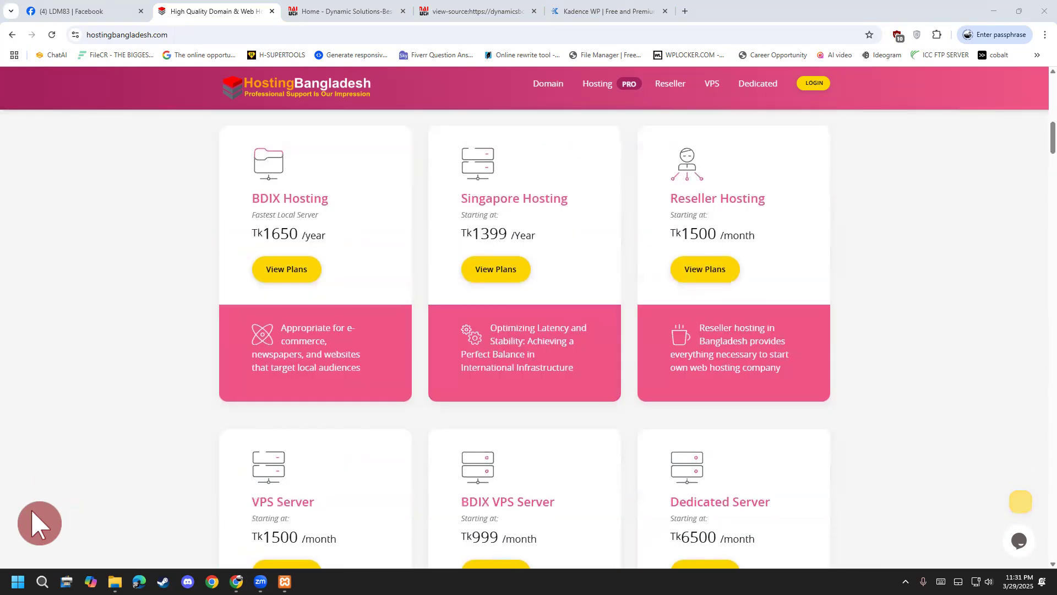
pyautogui.scroll(-4, 49, 506)
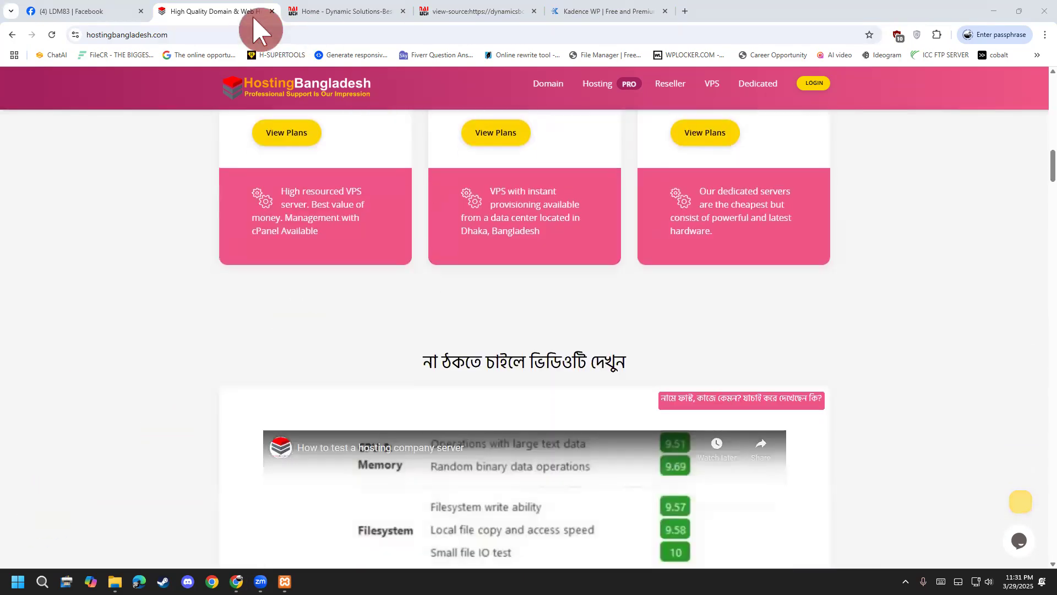
pyautogui.click(271, 11)
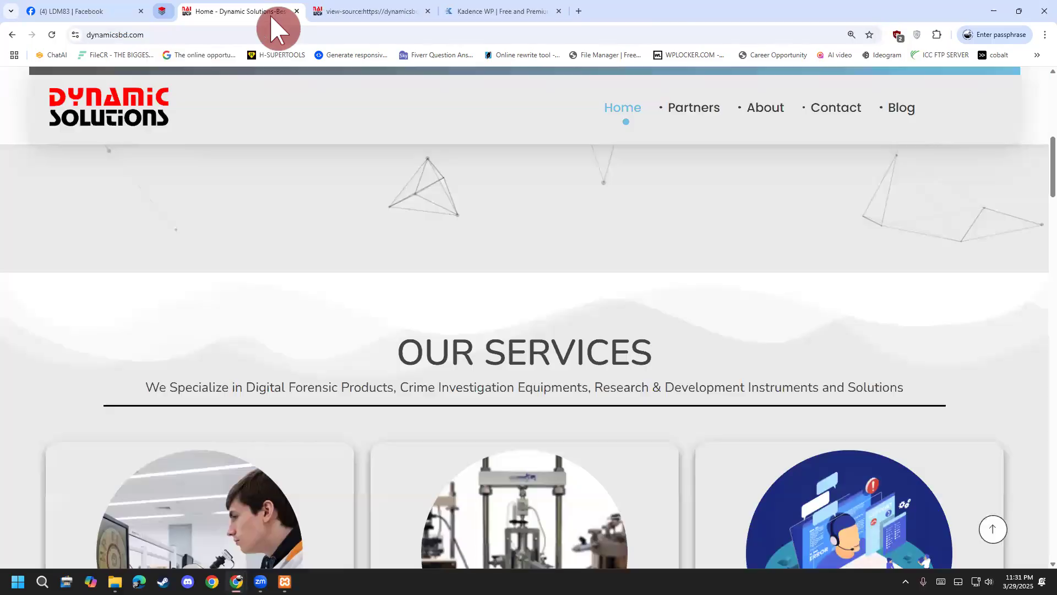
pyautogui.scroll(8, 352, 468)
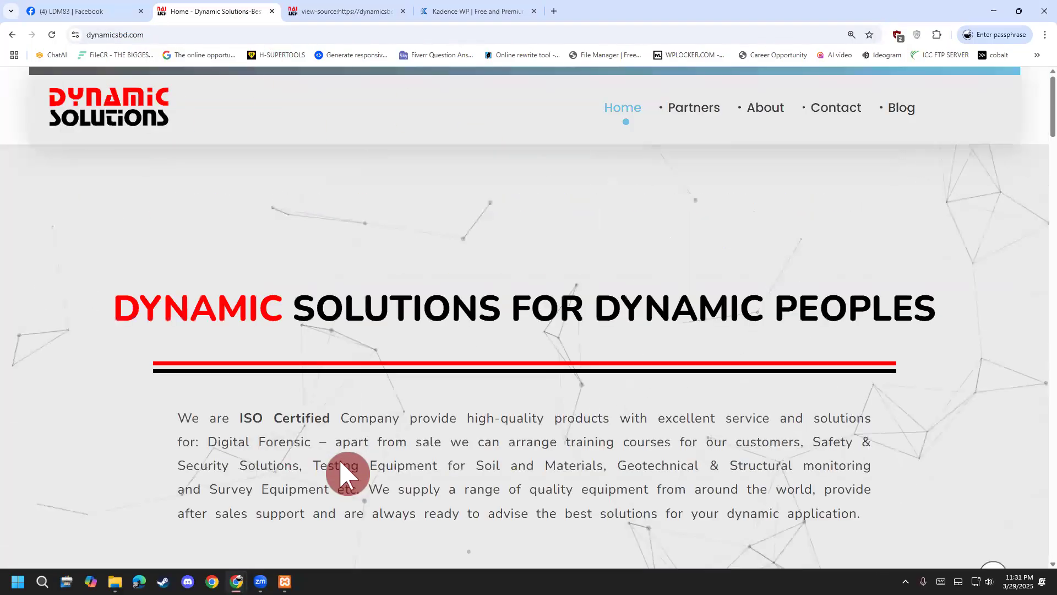
pyautogui.click(130, 34)
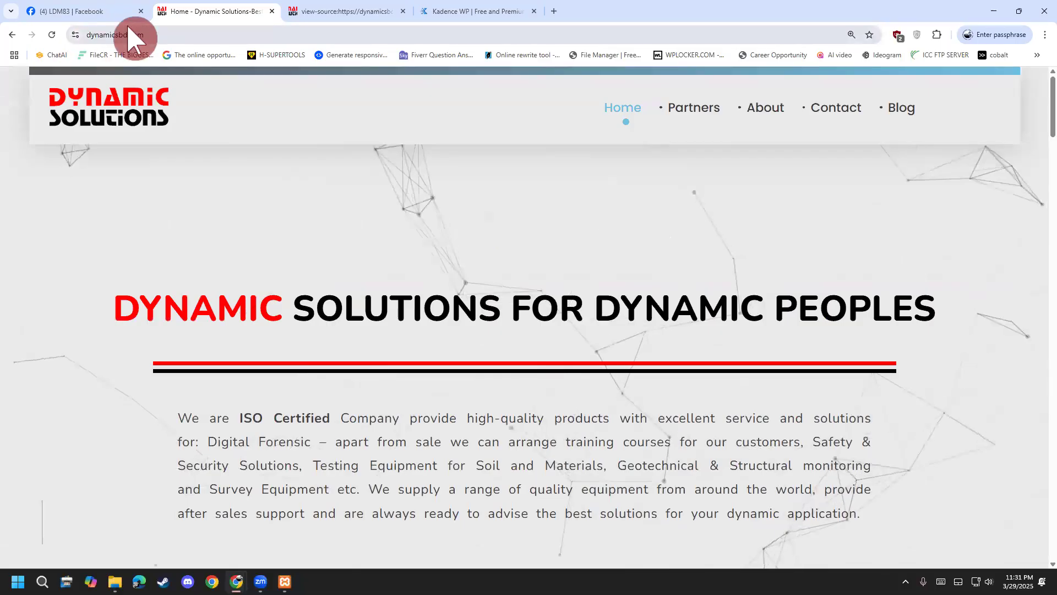
pyautogui.moveTo(175, 34); pyautogui.dragTo(141, 34)
pyautogui.click(202, 38)
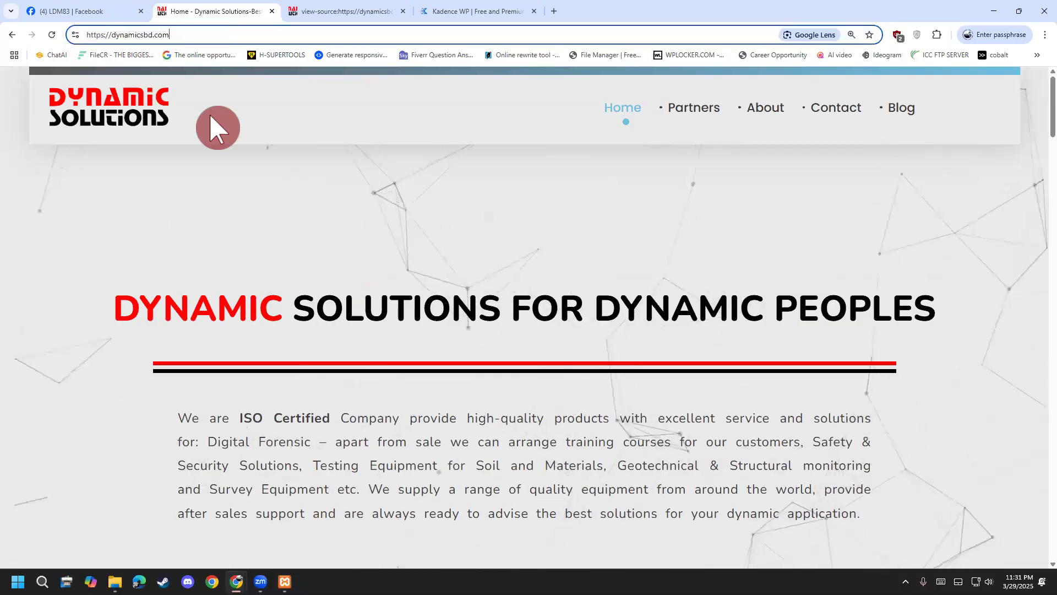
# Close the page-source, Kadence WP and Dynamic Solutions tabs.
pyautogui.click(337, 17)
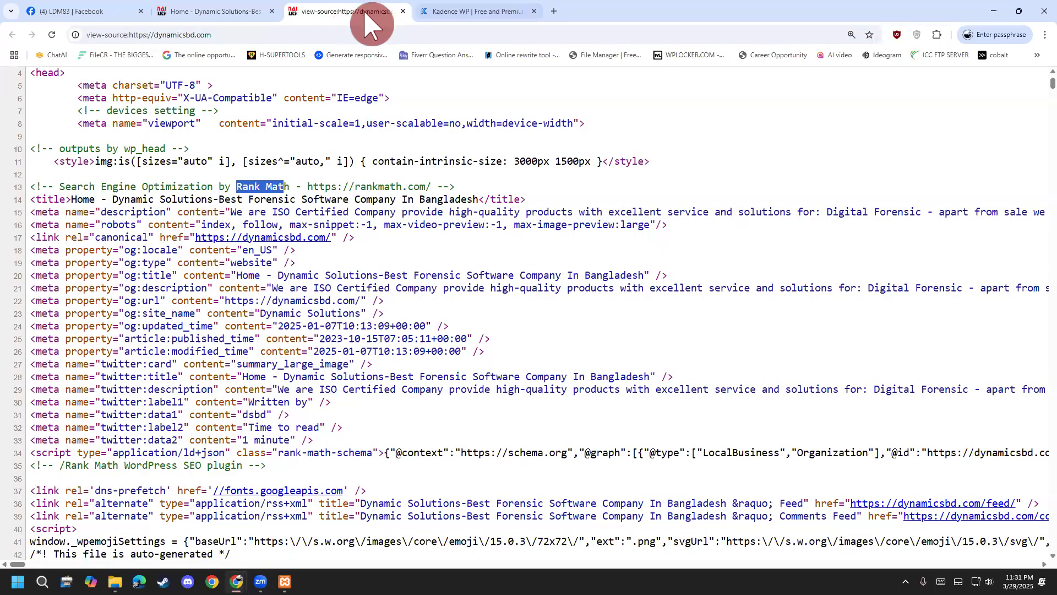
pyautogui.click(456, 20)
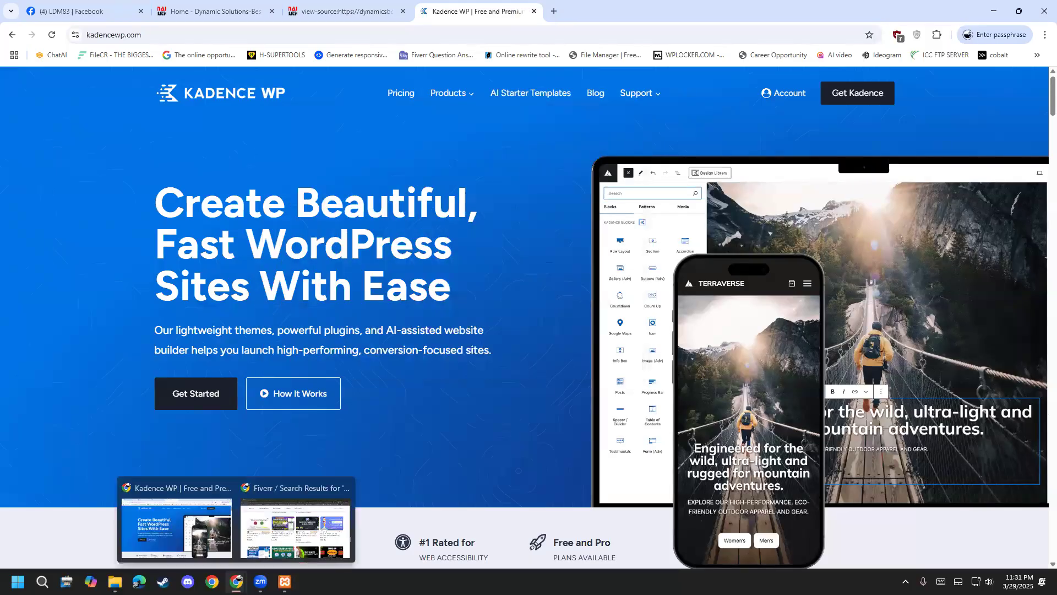
pyautogui.click(223, 13)
pyautogui.click(388, 13)
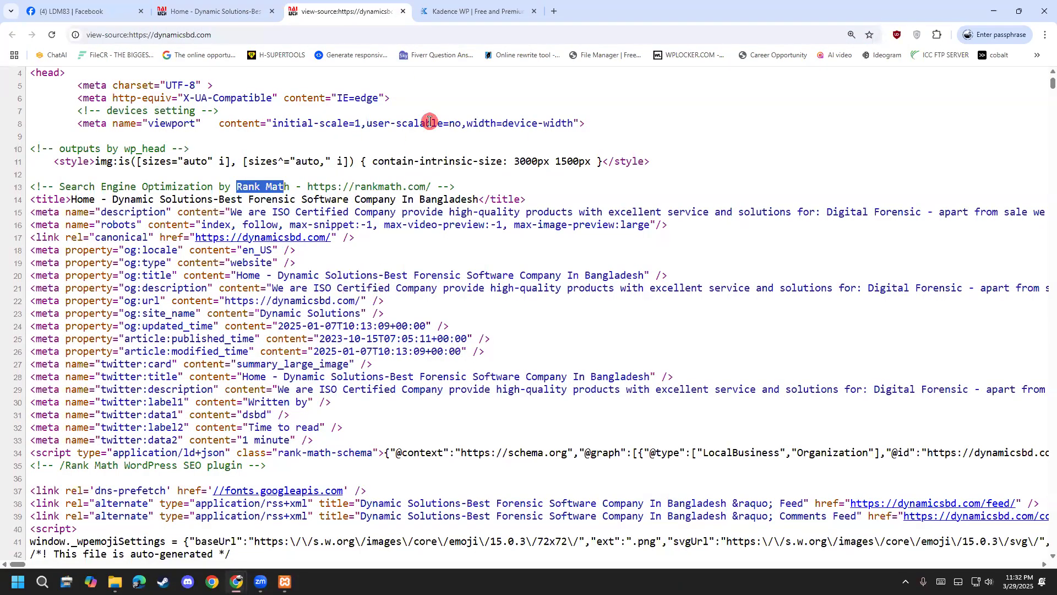
pyautogui.click(403, 11)
pyautogui.click(404, 11)
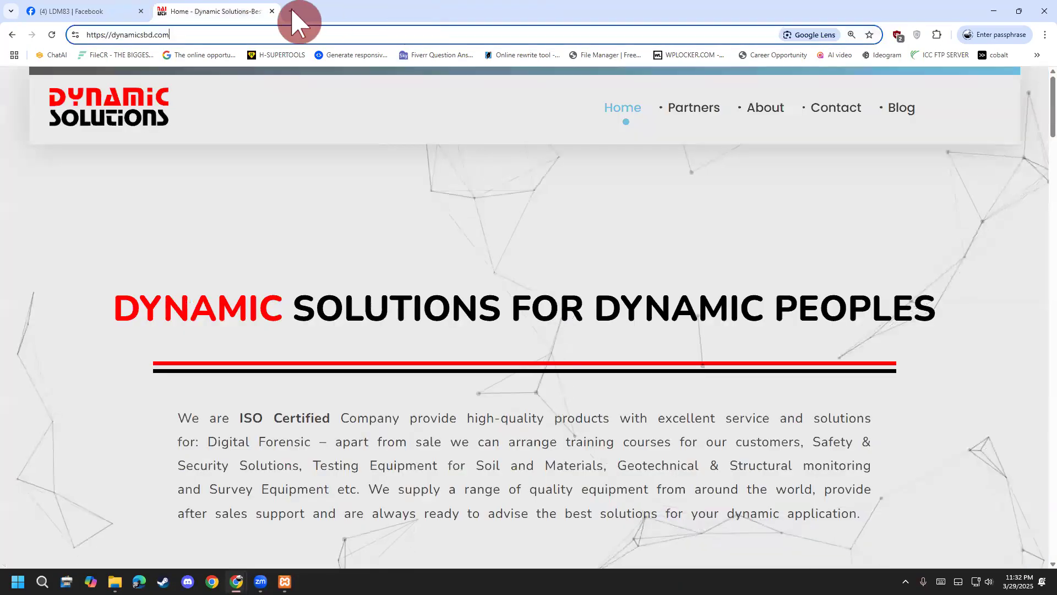
pyautogui.click(272, 11)
# Open a new tab and switch to the other Google account.
pyautogui.click(160, 12)
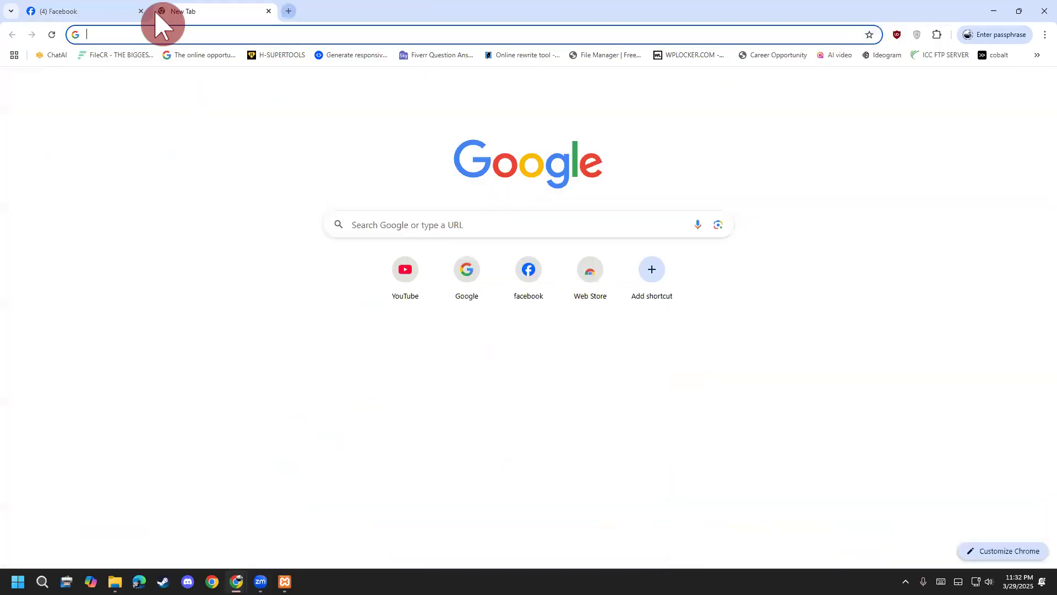
pyautogui.click(180, 32)
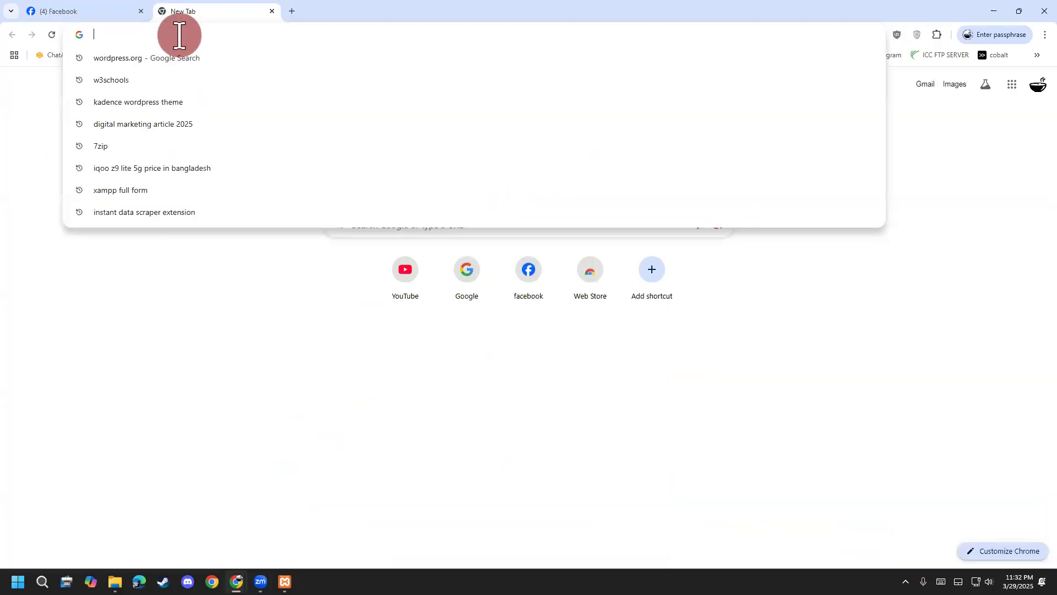
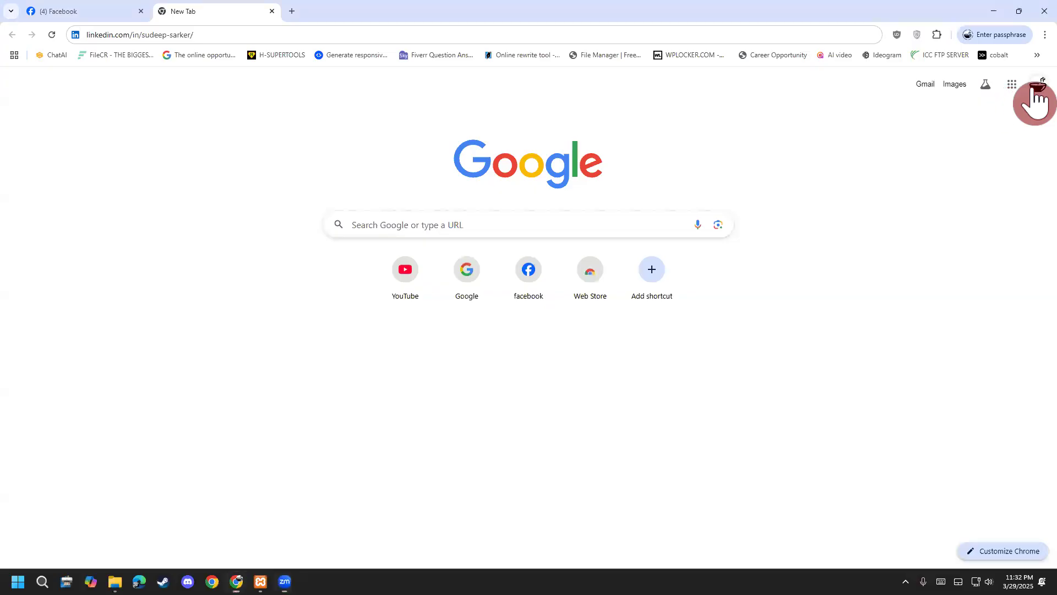
pyautogui.click(1035, 90)
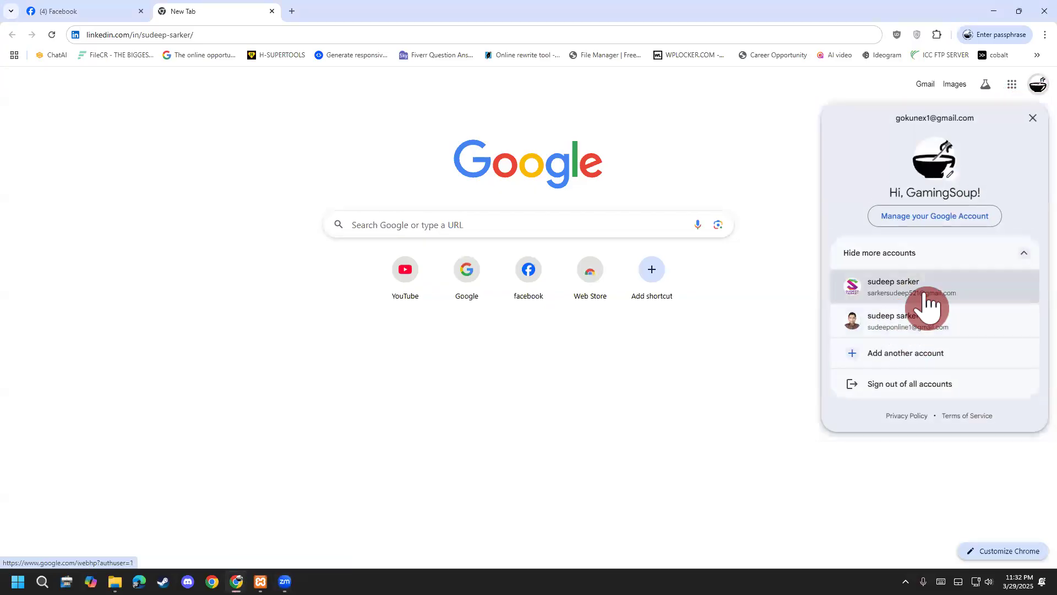
pyautogui.click(924, 298)
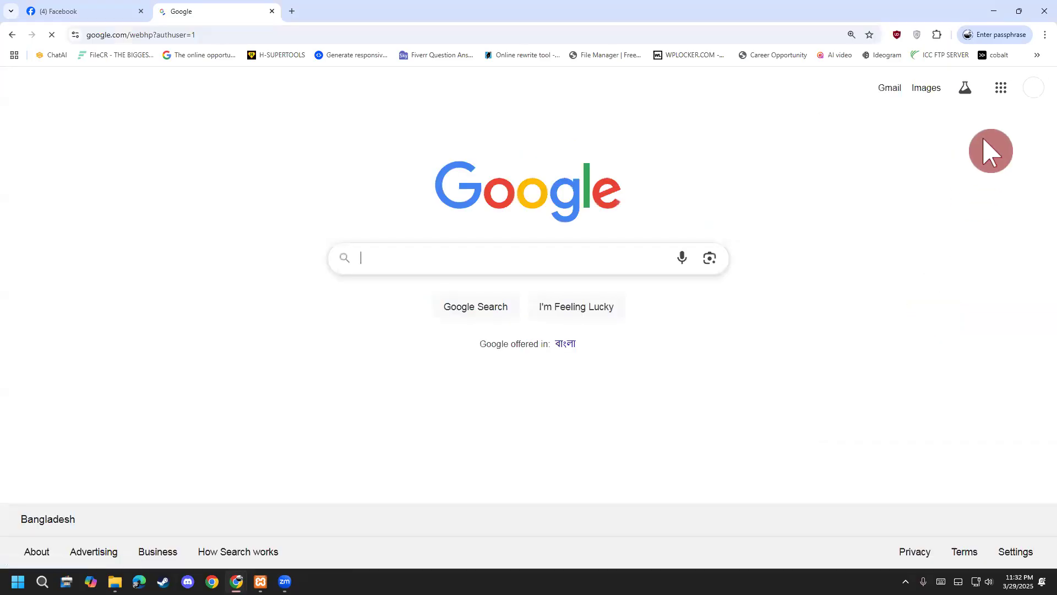
# Open Google Sheets from the apps grid, listing 'syllabus for LDM 83' and 'syllabus'.
pyautogui.doubleClick(993, 95)
pyautogui.click(993, 95)
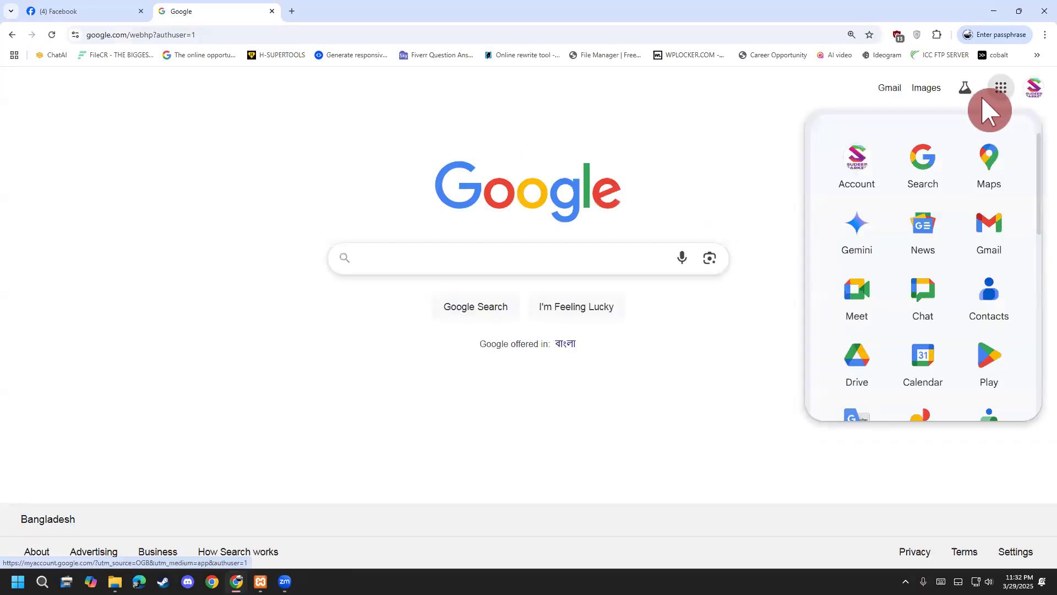
pyautogui.click(1032, 92)
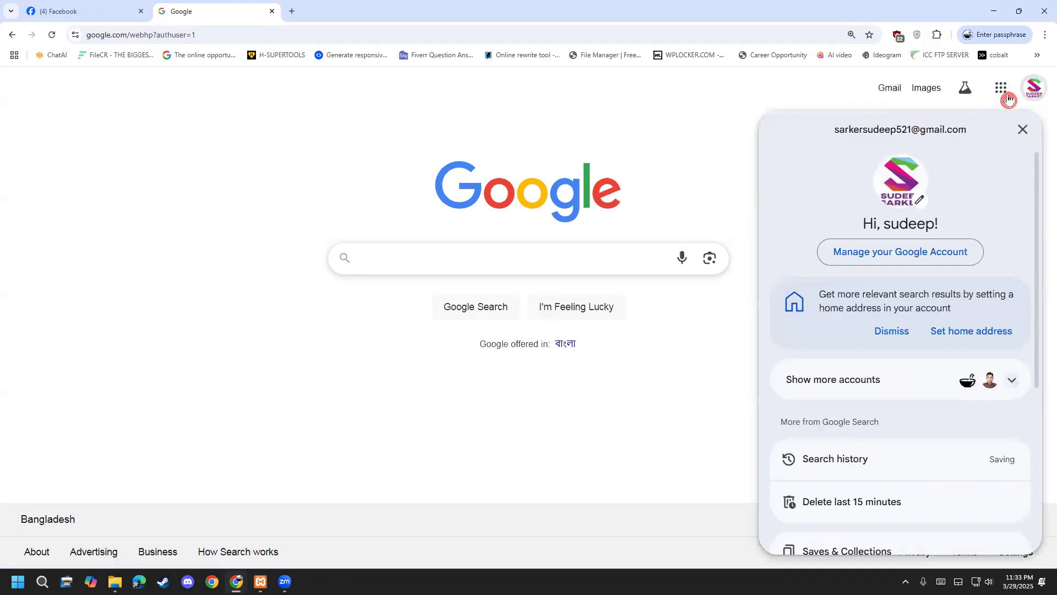
pyautogui.click(1005, 95)
pyautogui.scroll(-5, 941, 293)
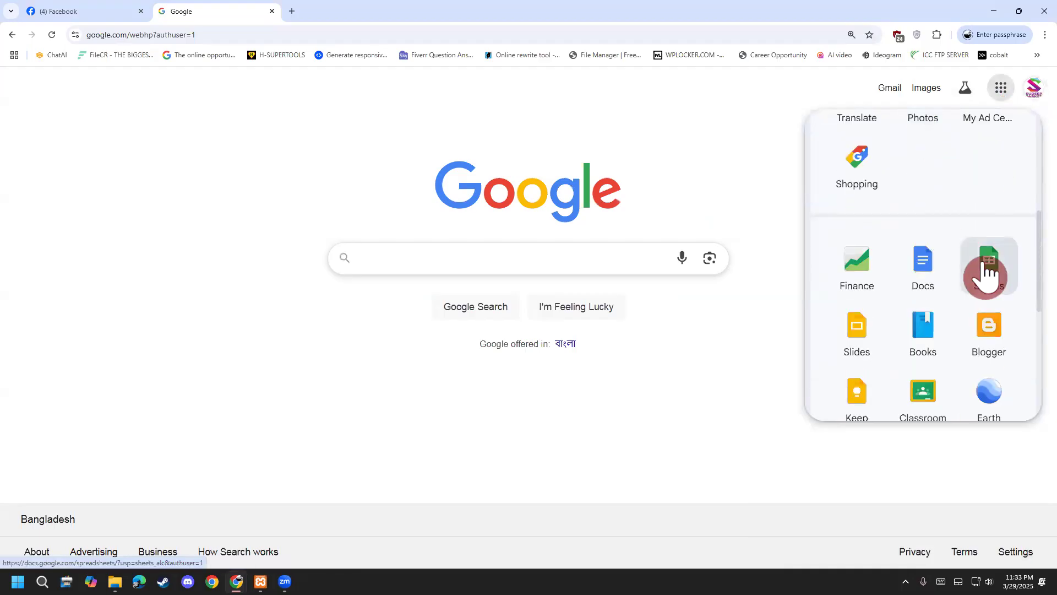
pyautogui.click(987, 274)
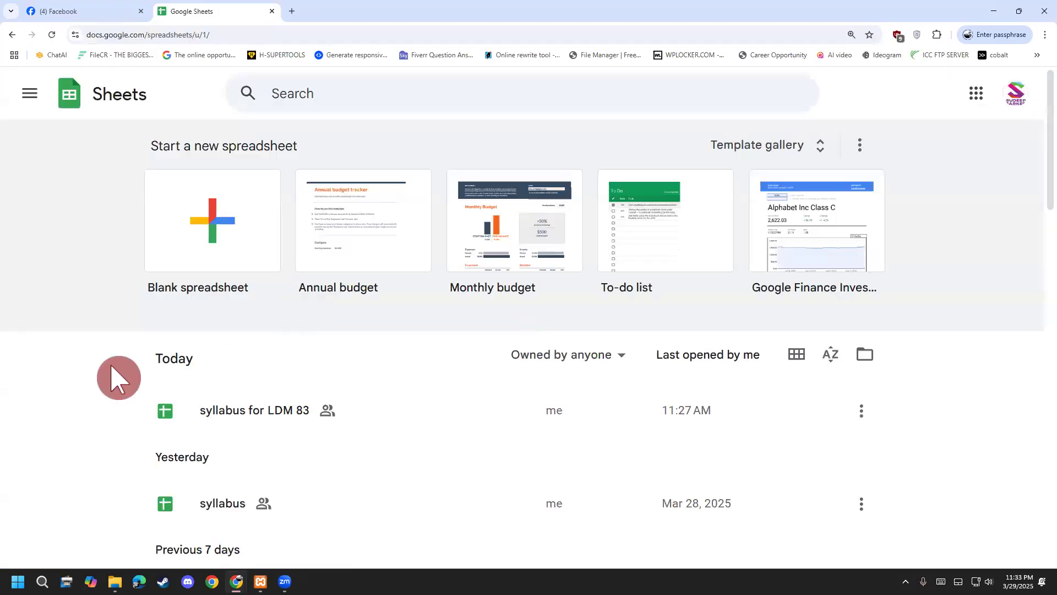
# Open the 'syllabus for LDM 83' spreadsheet and scroll across Sheet1's rows and columns.
pyautogui.scroll(-1, 165, 378)
pyautogui.click(191, 368)
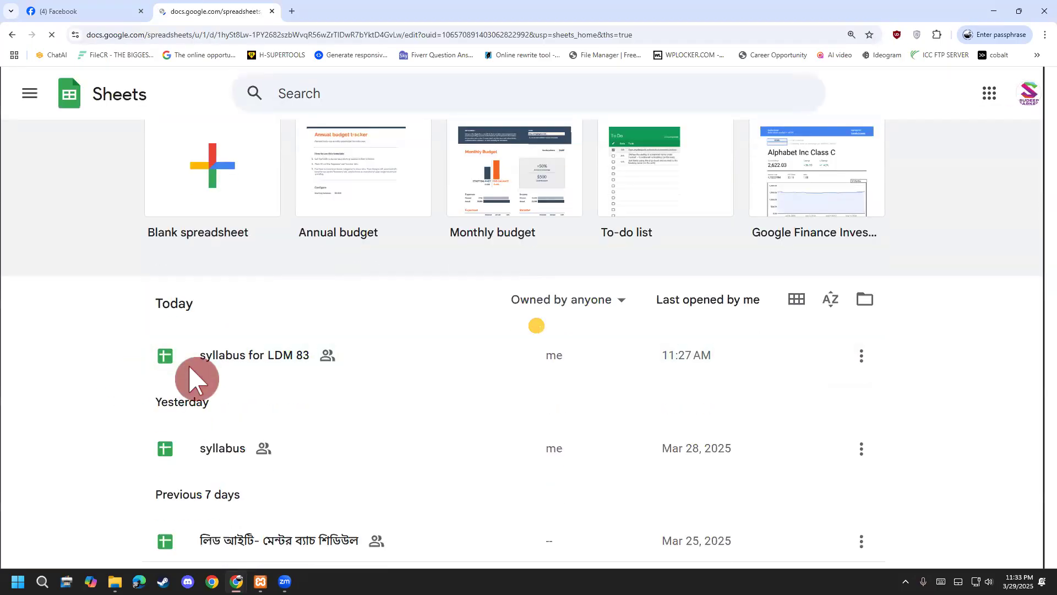
pyautogui.scroll(-1, 440, 292)
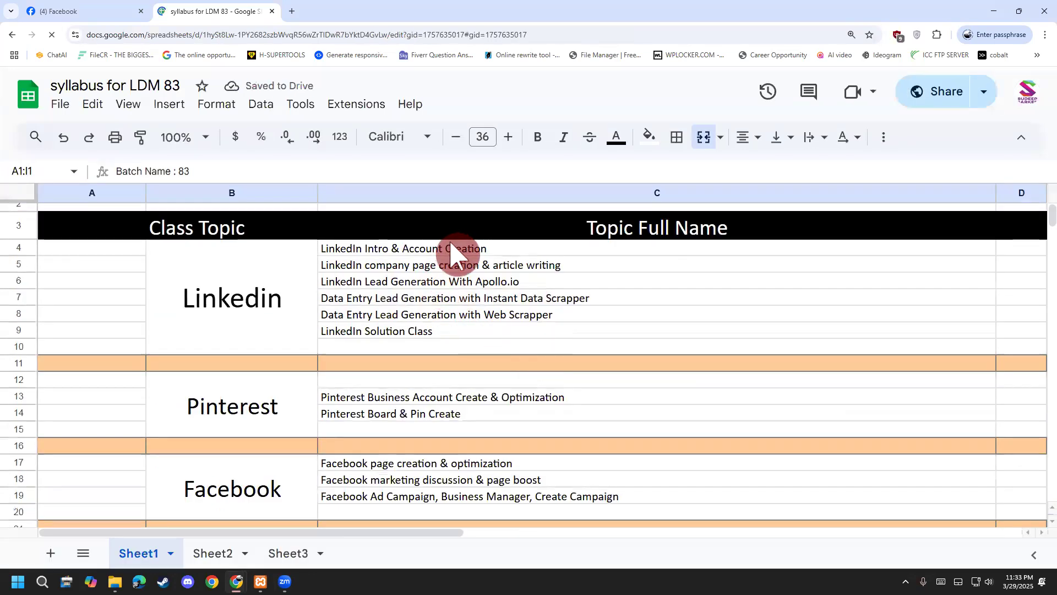
pyautogui.scroll(-6, 452, 298)
pyautogui.scroll(-2, 435, 490)
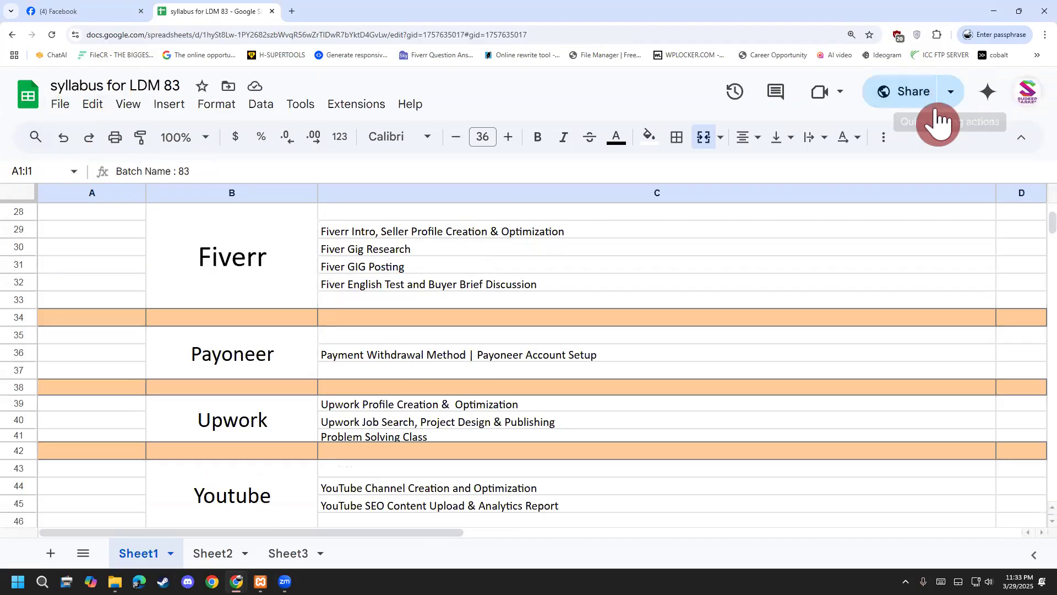
pyautogui.moveTo(419, 532); pyautogui.dragTo(900, 551)
pyautogui.hscroll(-10, 479, 345)
pyautogui.scroll(-6, 479, 404)
pyautogui.moveTo(420, 533); pyautogui.dragTo(540, 544)
pyautogui.scroll(15, 664, 422)
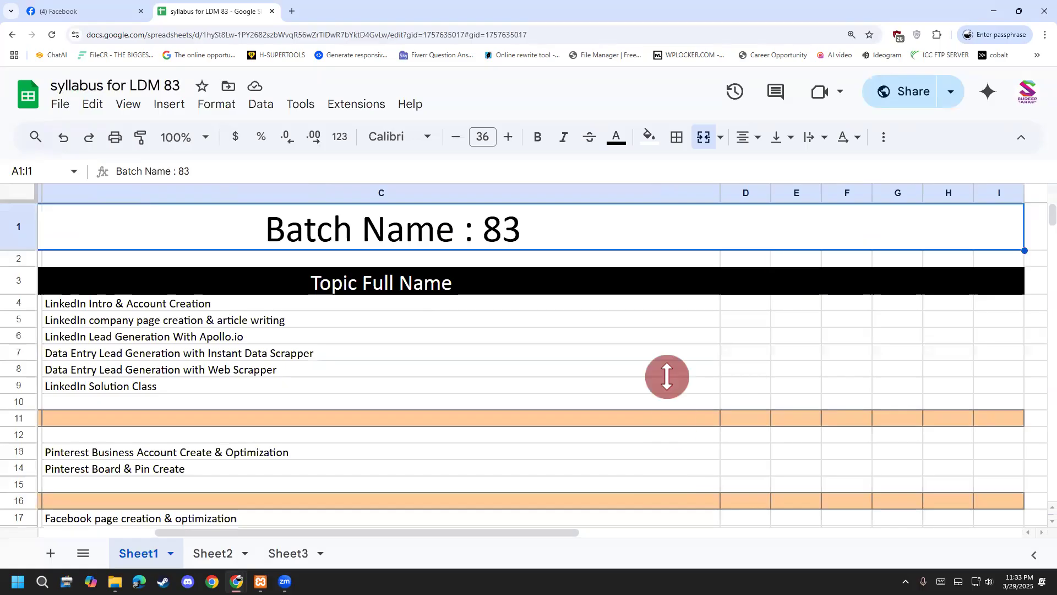
# Check the empty cells in column D and scroll further down the class list.
pyautogui.click(737, 308)
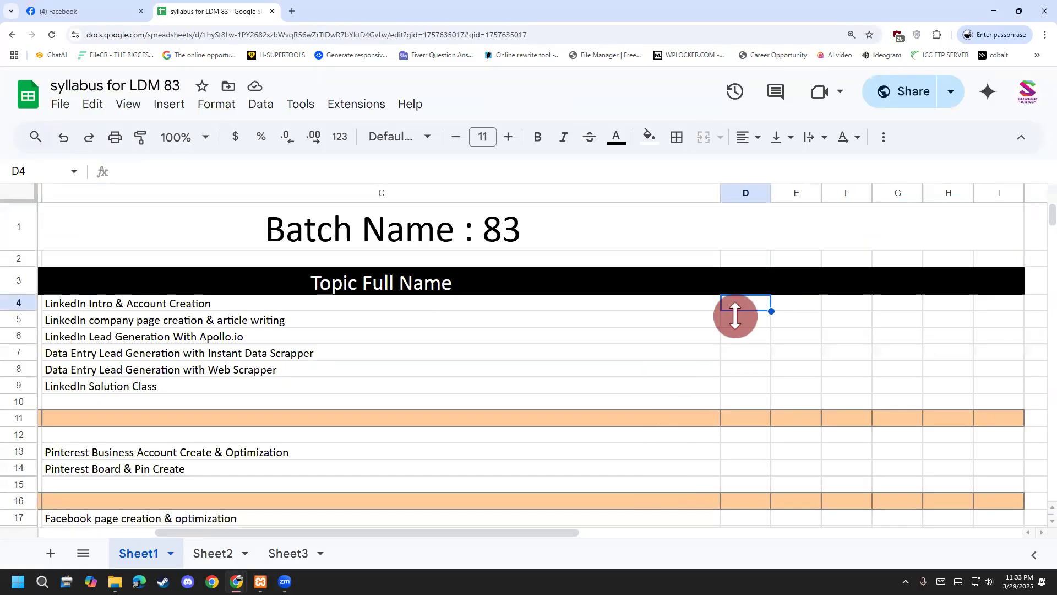
pyautogui.click(736, 319)
pyautogui.click(738, 363)
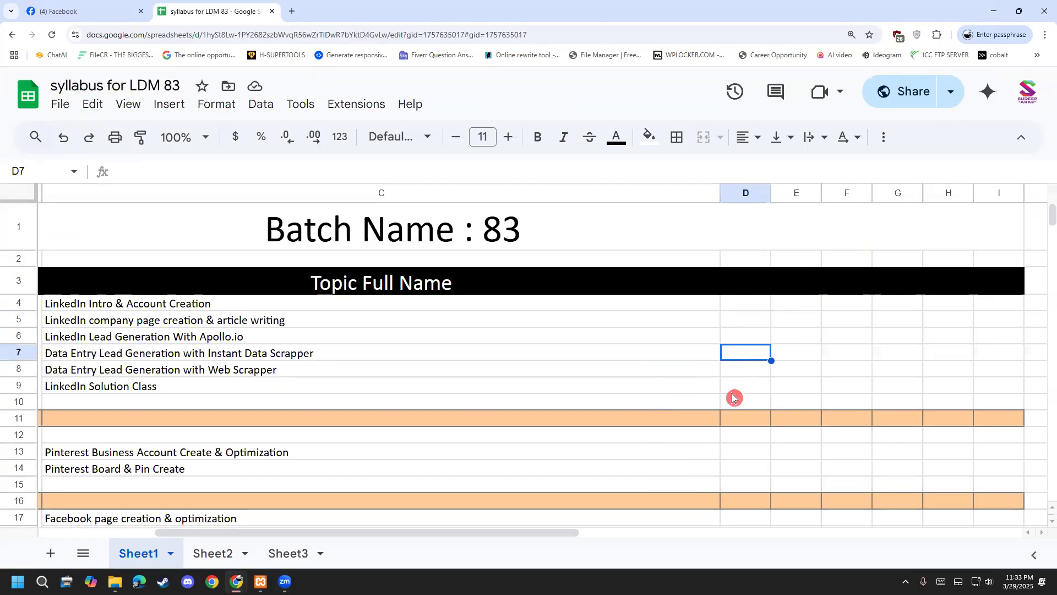
pyautogui.scroll(-16, 732, 398)
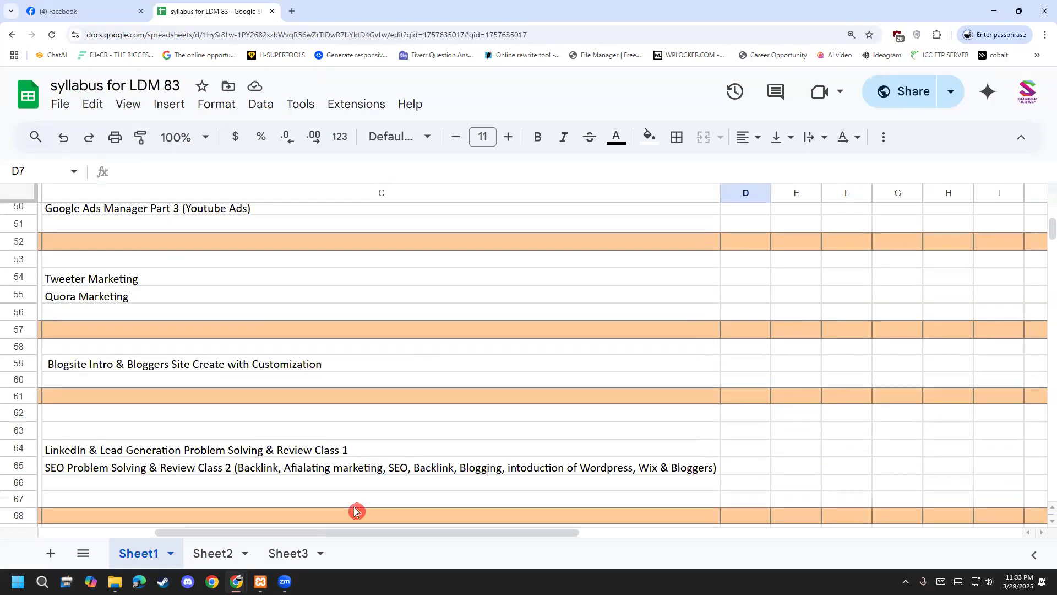
pyautogui.scroll(-3, 354, 508)
pyautogui.moveTo(268, 534); pyautogui.dragTo(153, 542)
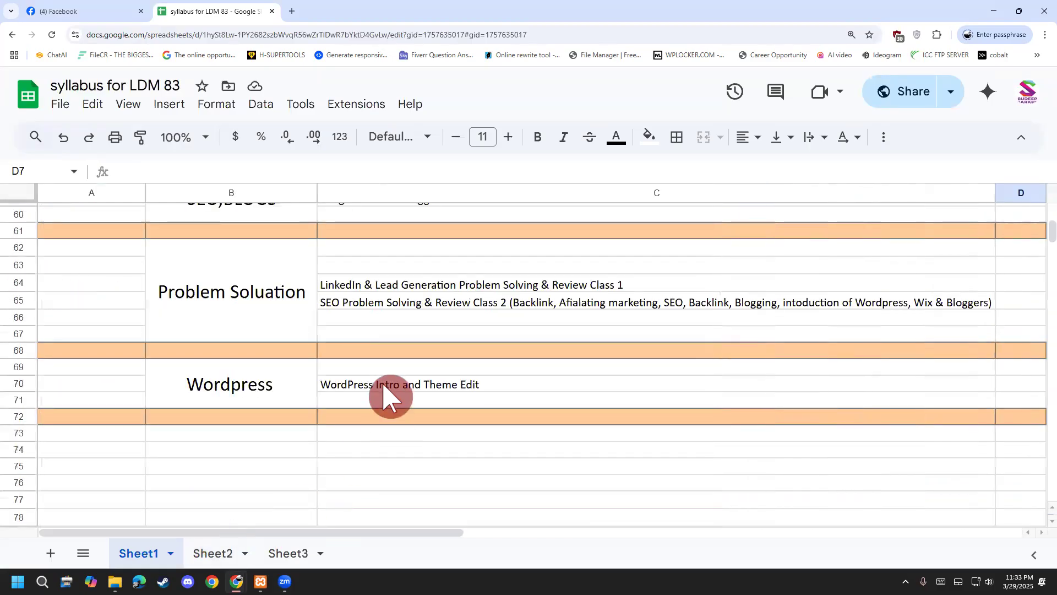
# Inspect topic cells like WordPress Intro and Theme Edit, the SEO review class and Linkedin.
pyautogui.click(383, 386)
pyautogui.scroll(1, 384, 385)
pyautogui.click(388, 358)
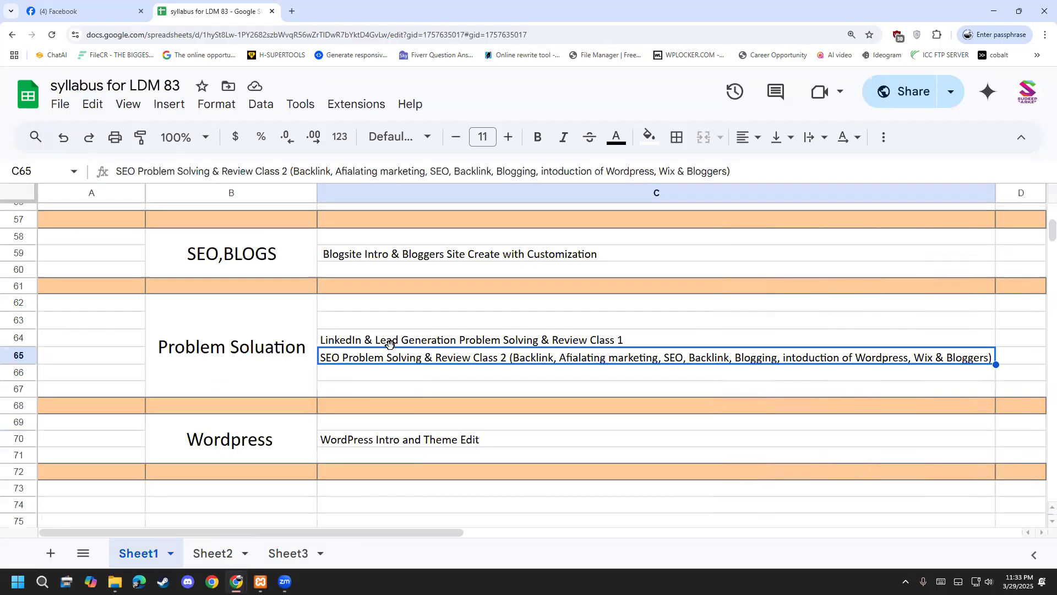
pyautogui.click(418, 309)
pyautogui.scroll(13, 413, 325)
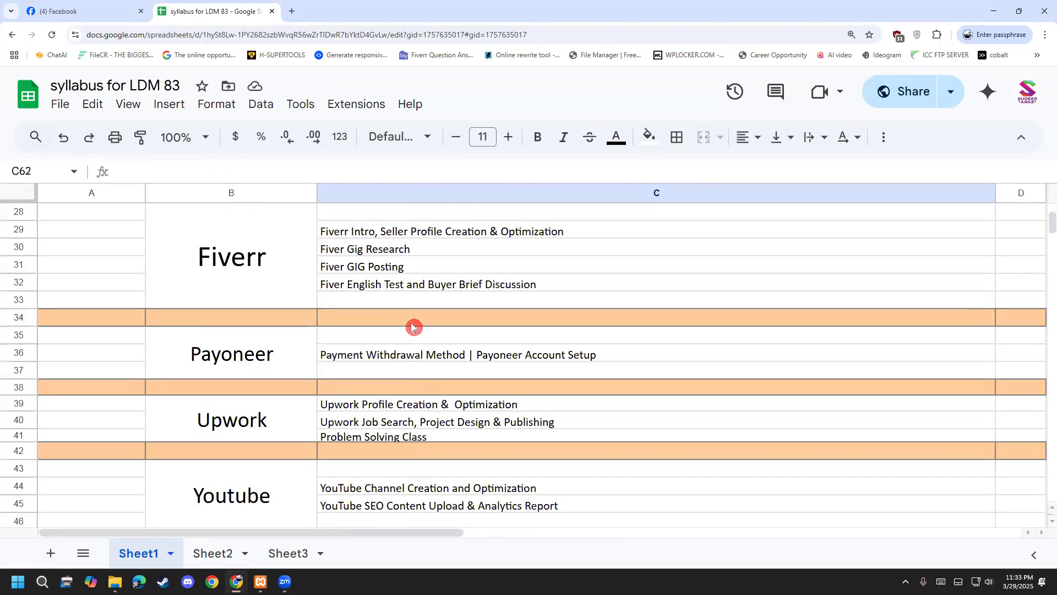
pyautogui.scroll(6, 413, 324)
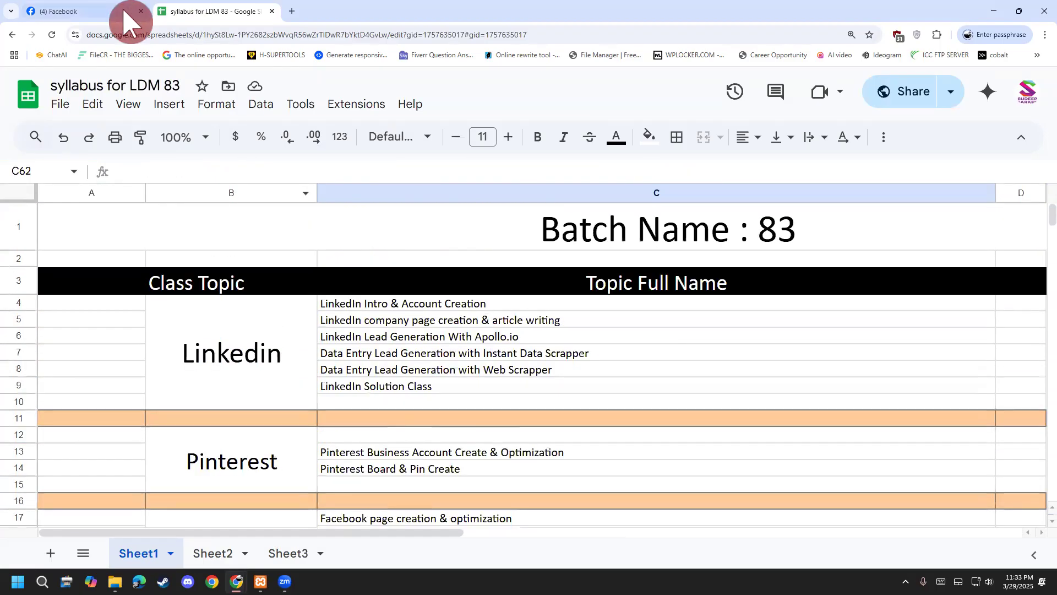
pyautogui.click(646, 399)
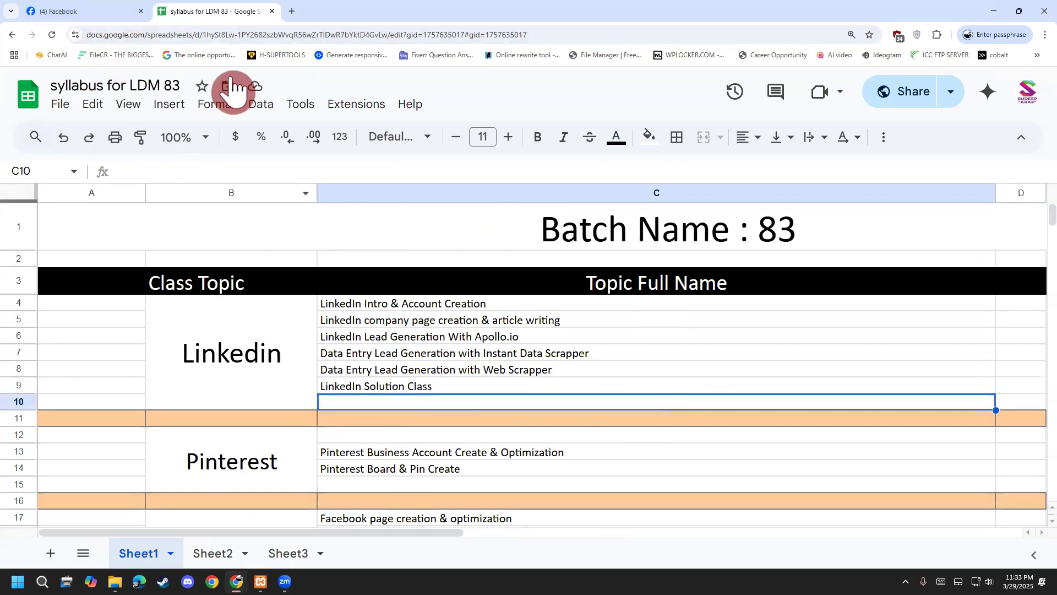
pyautogui.click(248, 338)
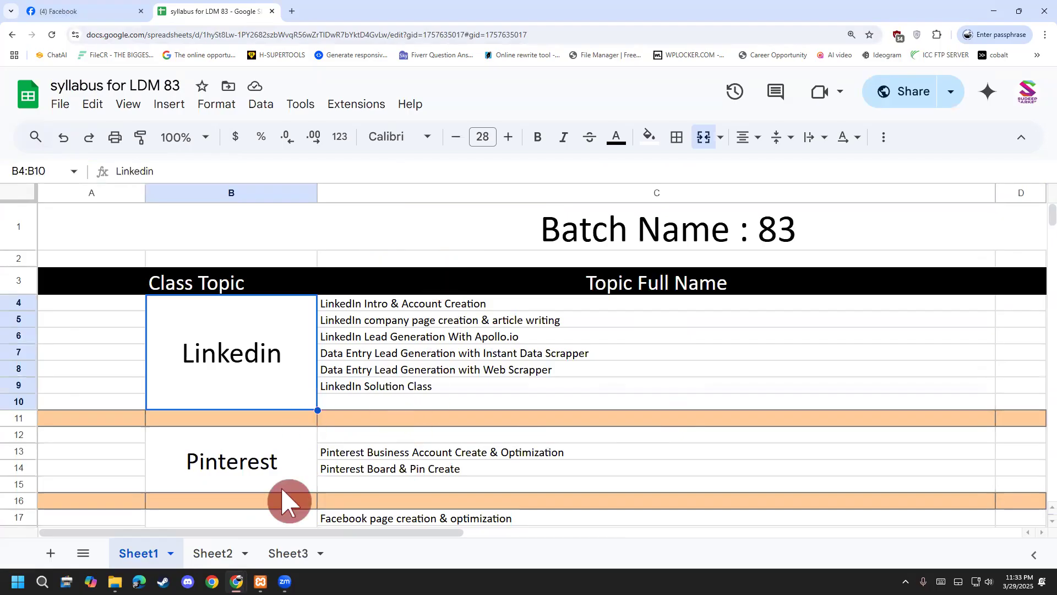
pyautogui.scroll(-5, 283, 489)
# Go to Facebook's LDM83 group and view its featured Class 34 post.
pyautogui.click(112, 11)
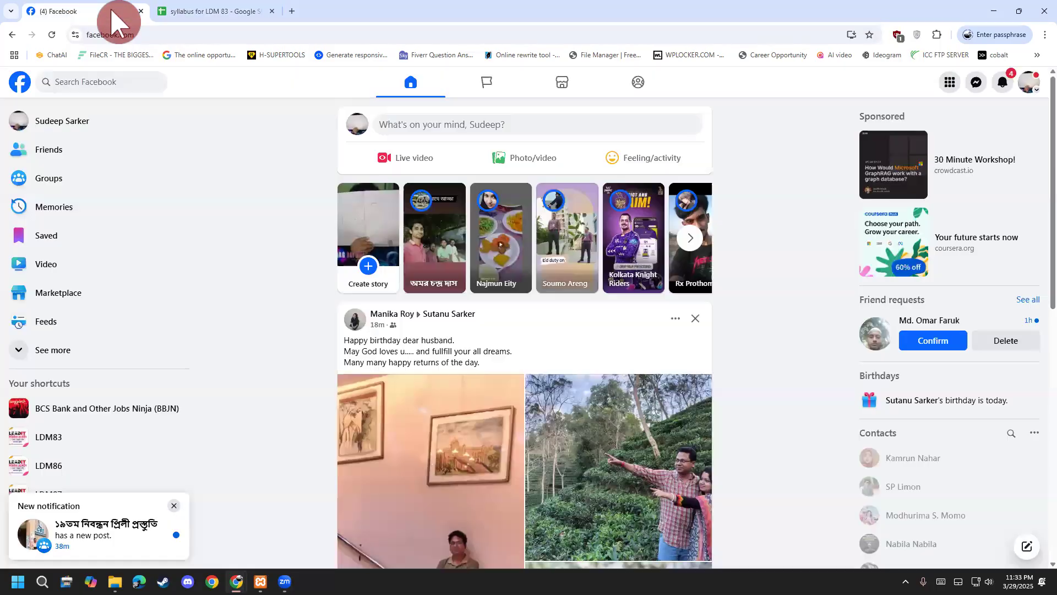
pyautogui.click(135, 440)
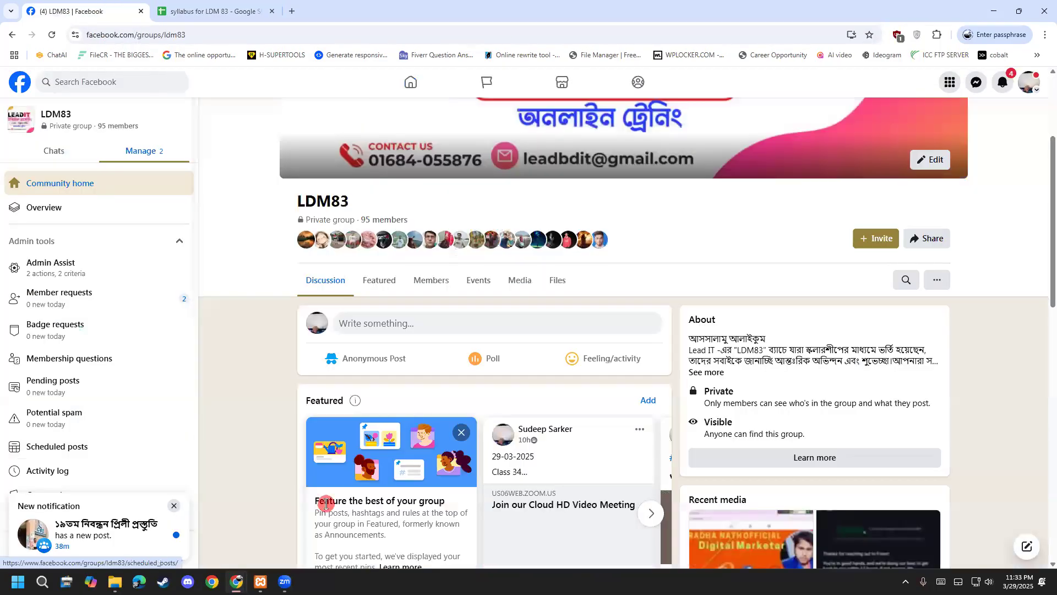
pyautogui.scroll(-3, 484, 496)
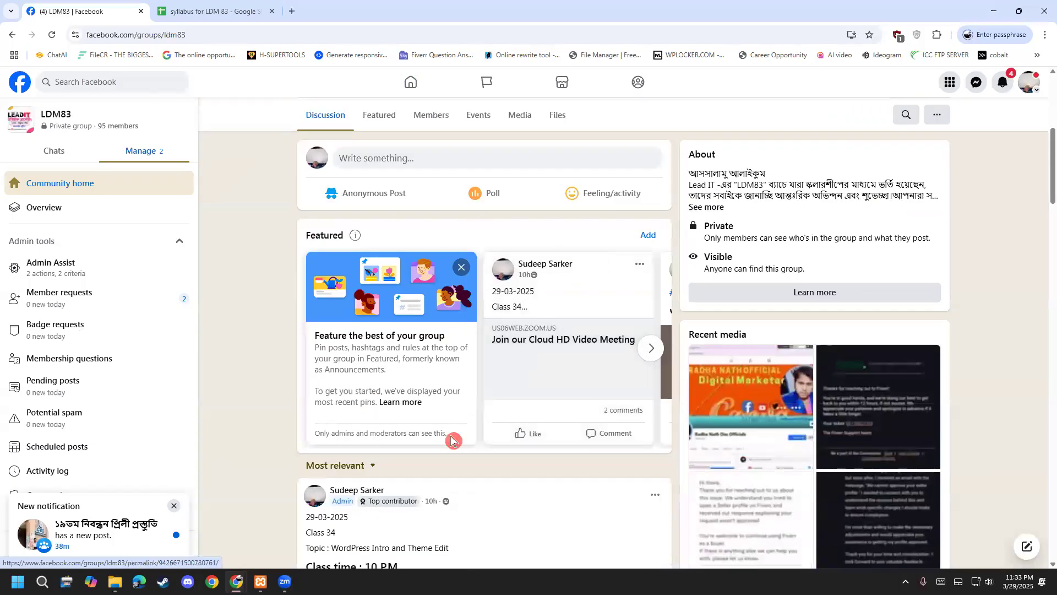
pyautogui.click(586, 447)
pyautogui.scroll(-6, 391, 437)
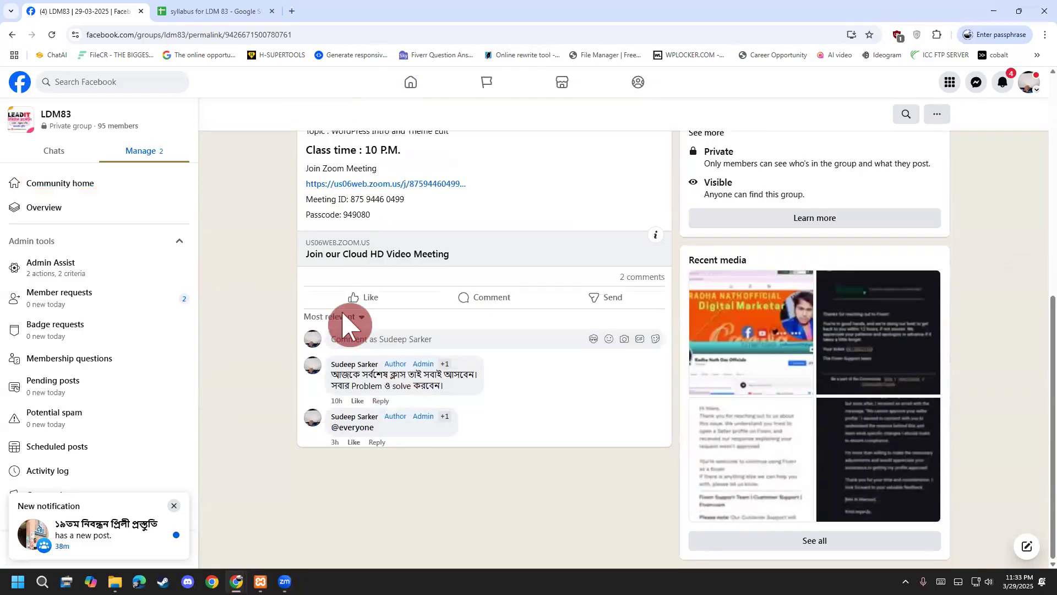
pyautogui.scroll(5, 281, 342)
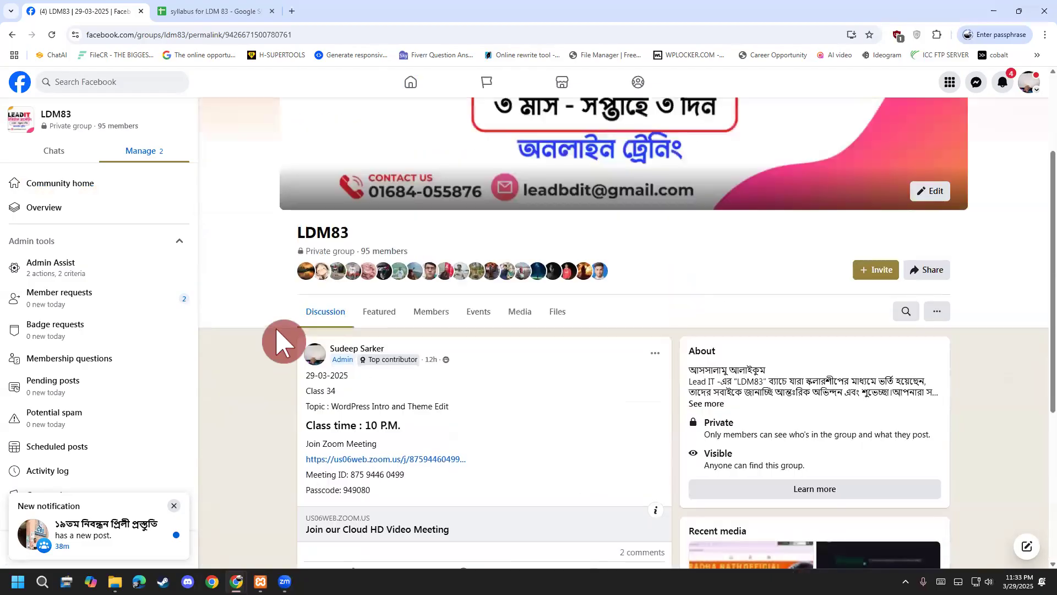
# Return to the LDM83 group page by way of the Facebook home feed.
pyautogui.click(20, 84)
pyautogui.click(94, 438)
pyautogui.scroll(-6, 314, 463)
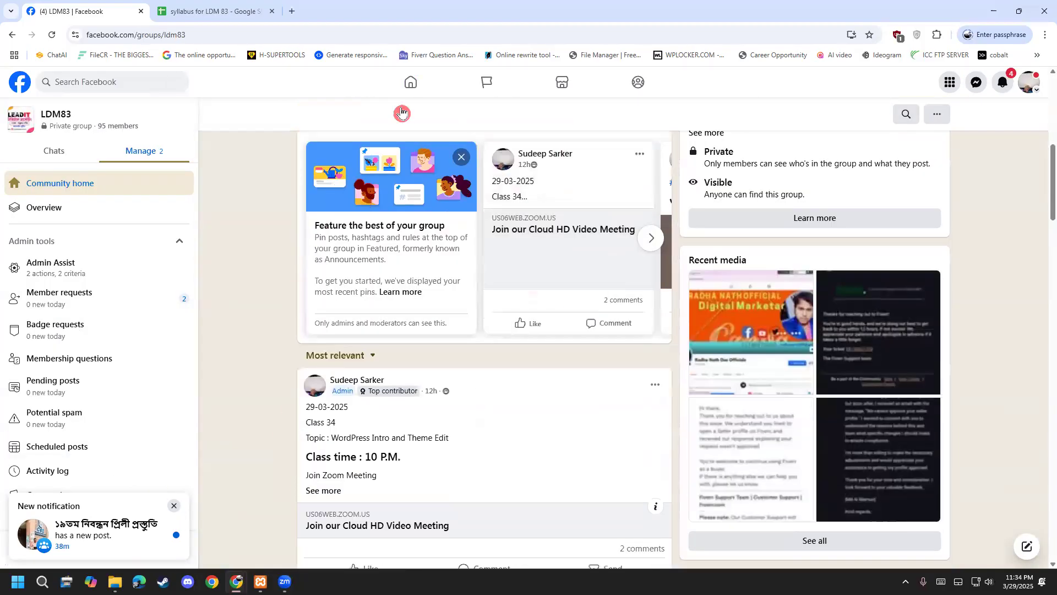